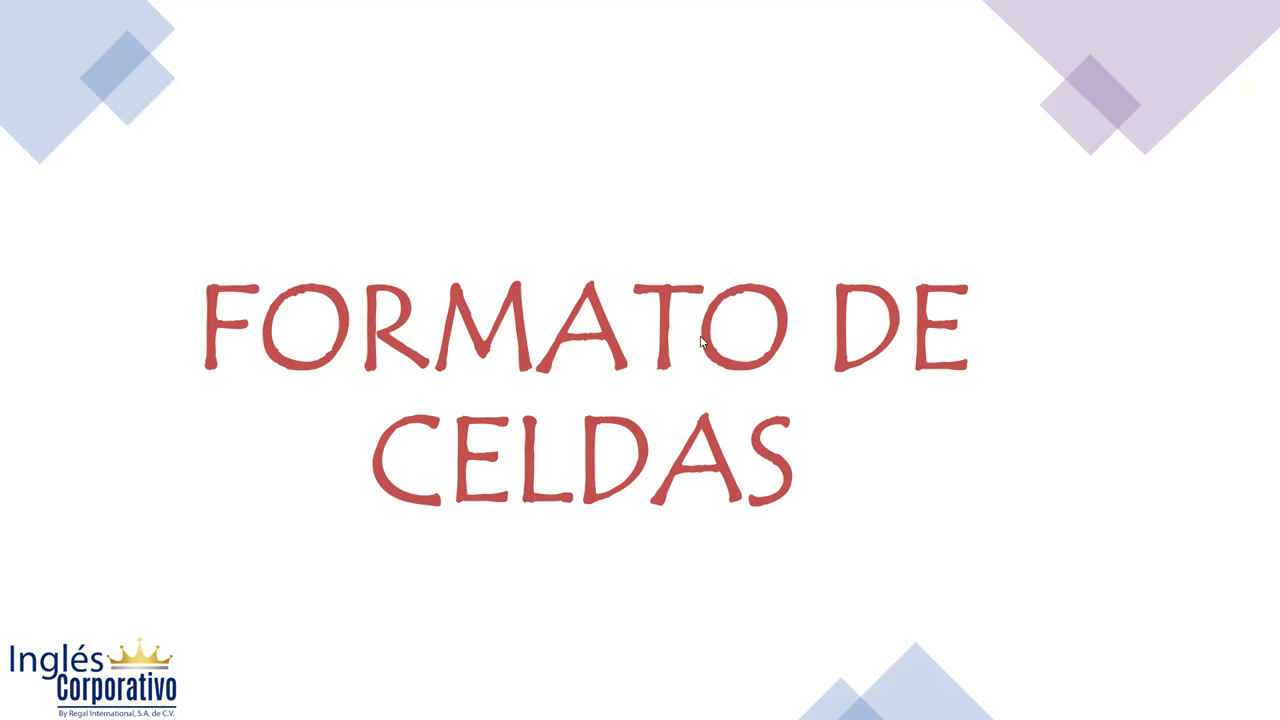
# Advance the slideshow from the FORMATO DE CELDAS title to the cell-format definition slide
pyautogui.click(845, 407)
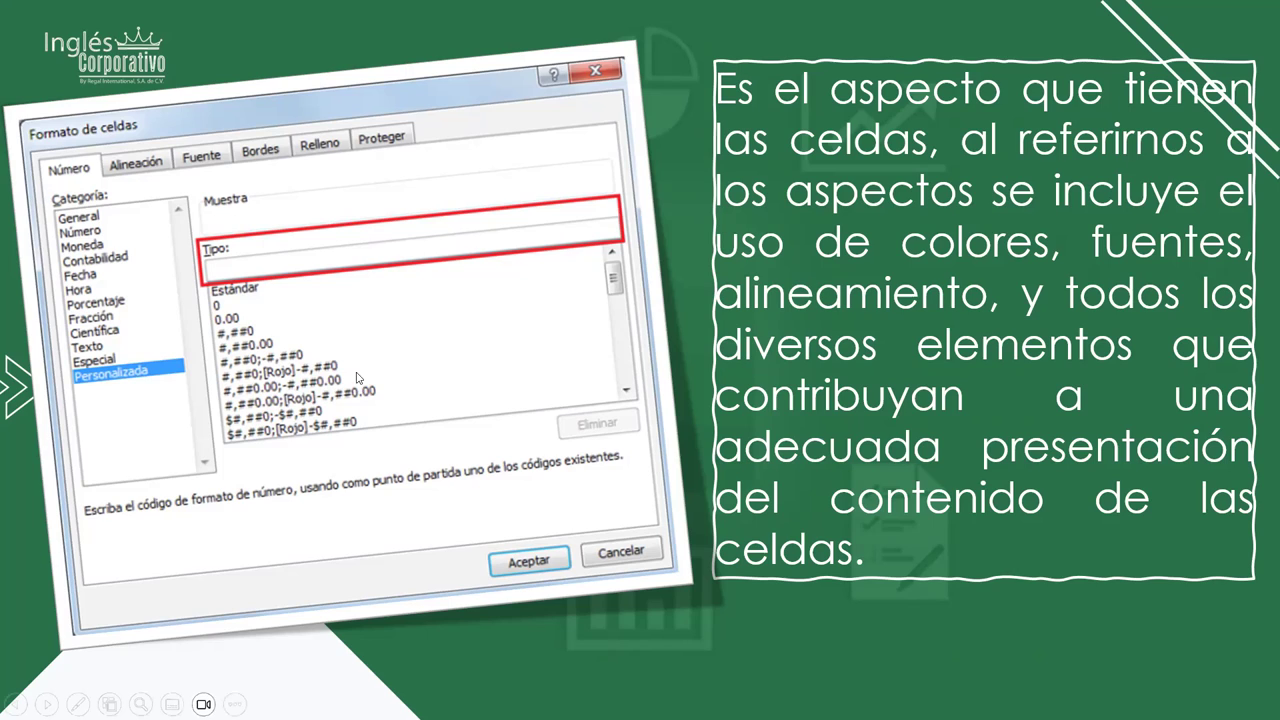
# Advance past the format categories and FORMATO DE NÚMERO slides to FORMATO DE ALINEACIÓN
pyautogui.click(512, 402)
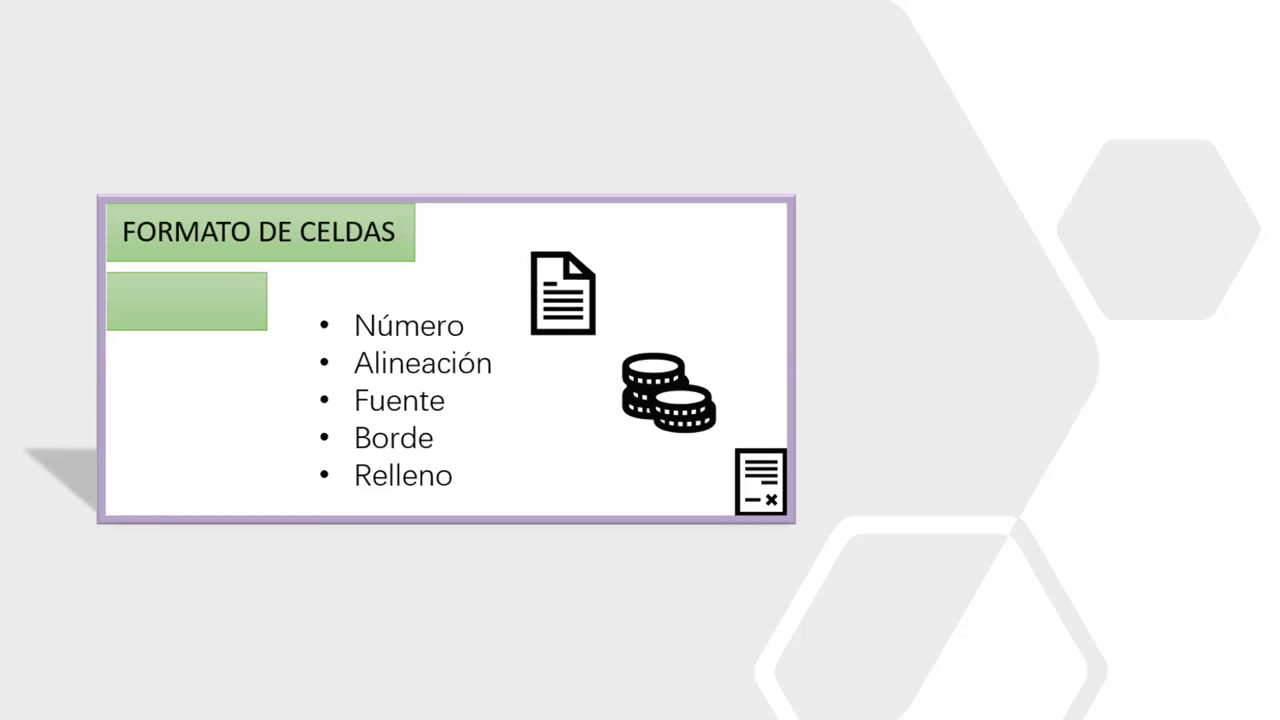
pyautogui.click(879, 318)
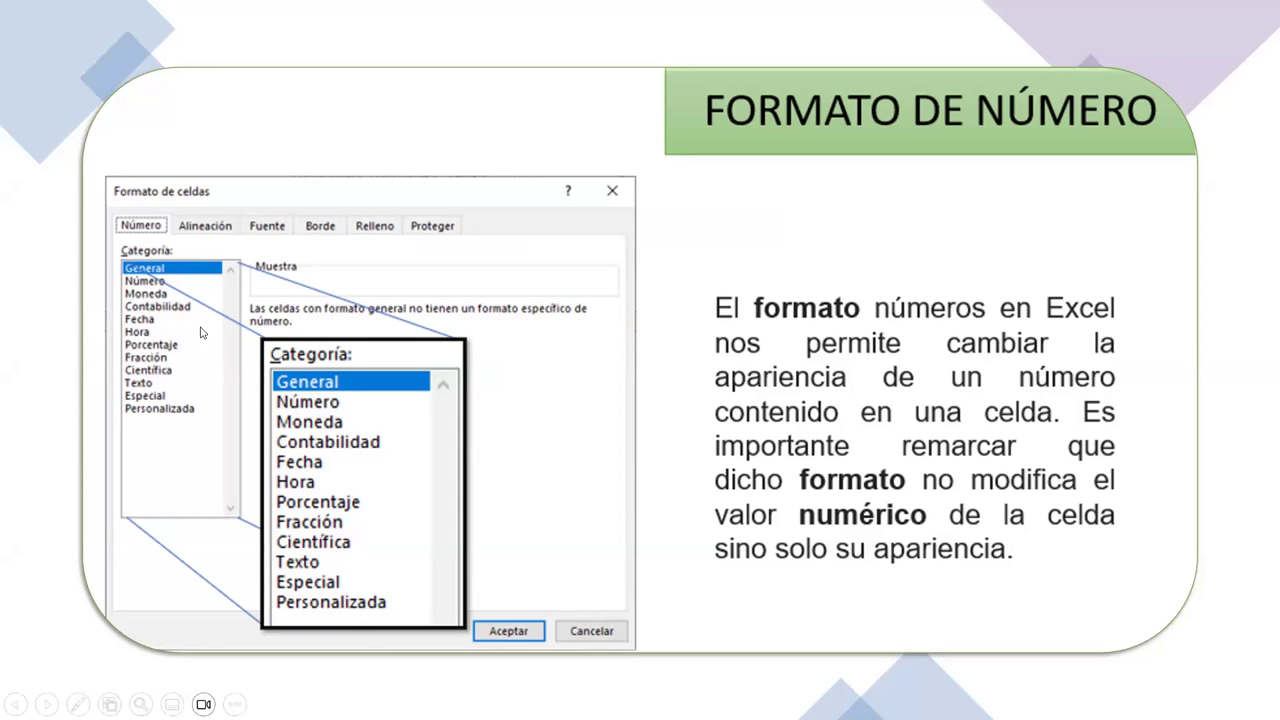
pyautogui.click(762, 318)
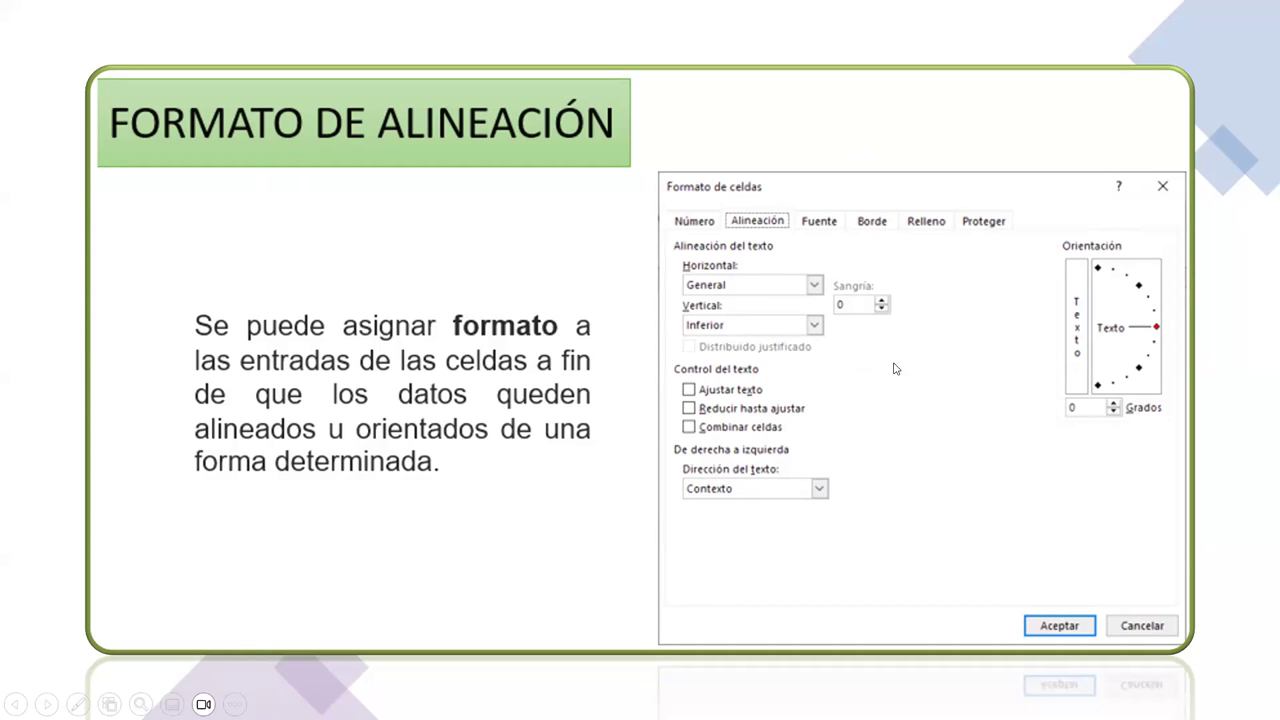
# Advance past FORMATO DE BORDE and BORDES to the FORMATO DE RELLENO slide
pyautogui.click(547, 261)
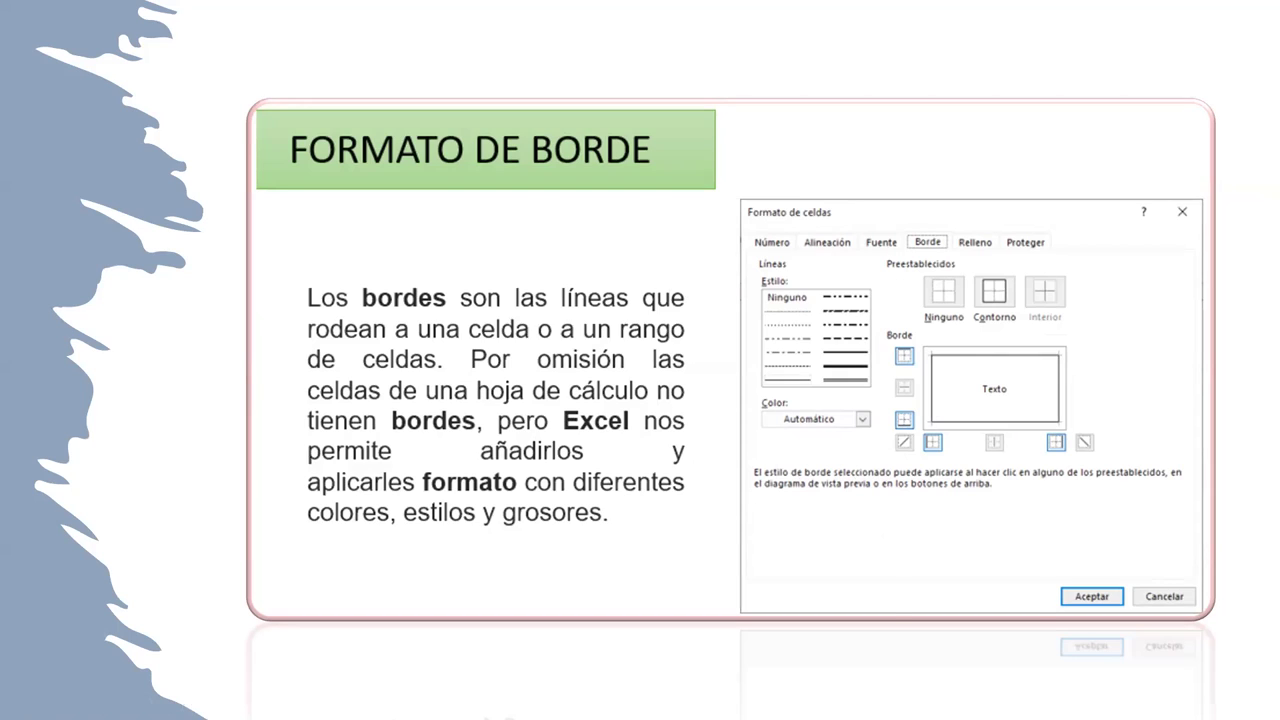
pyautogui.press('Right')
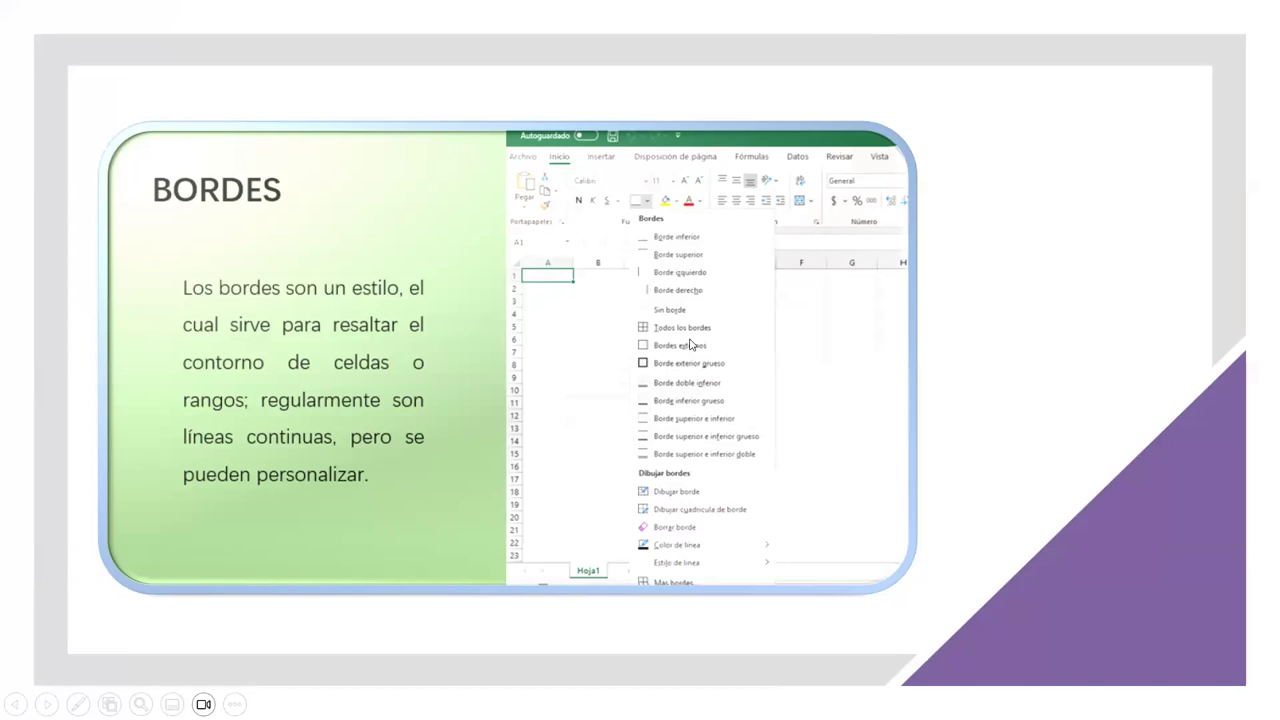
pyautogui.click(970, 375)
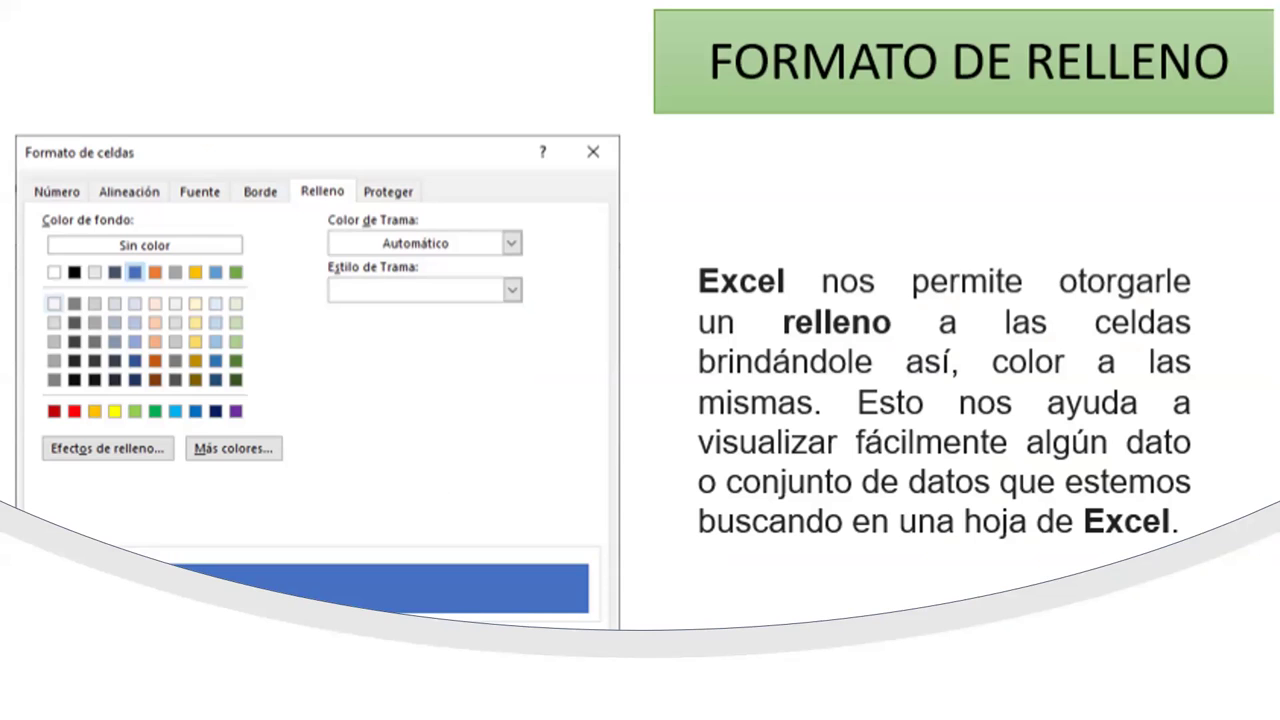
# Advance through FORMATO PERSONALIZADO to the PRÁCTICA slide
pyautogui.click(549, 411)
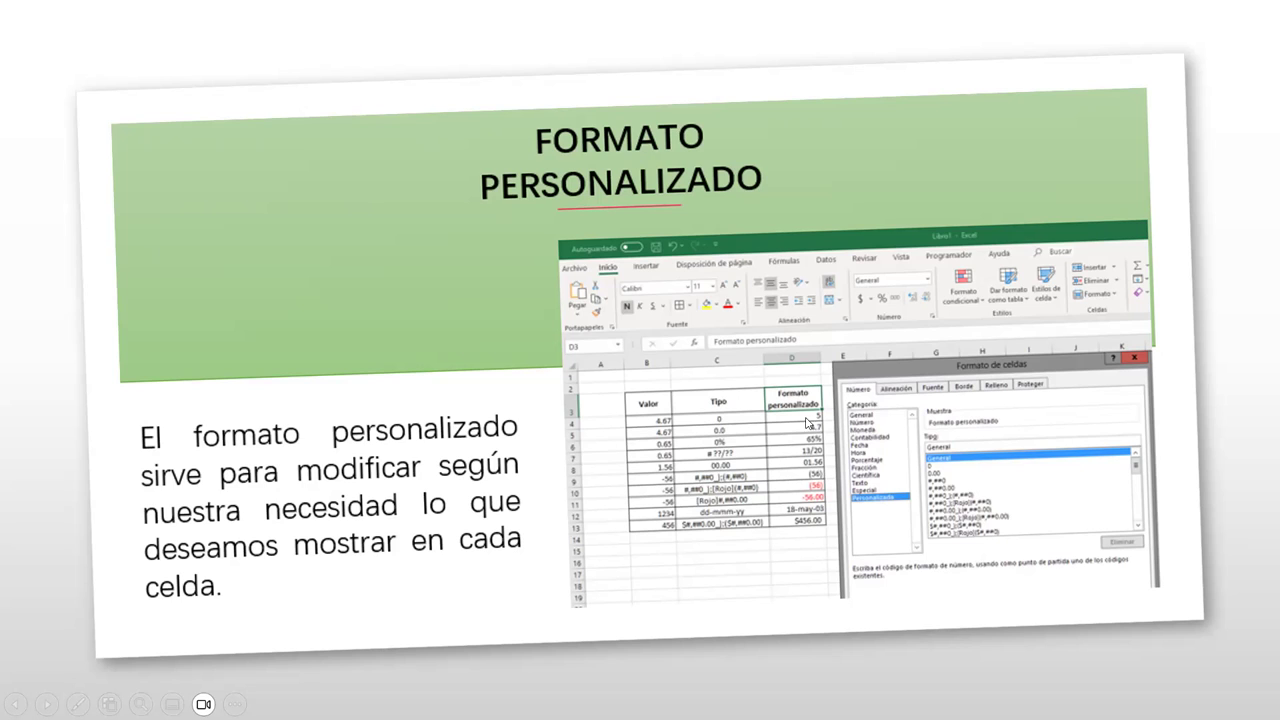
pyautogui.click(764, 444)
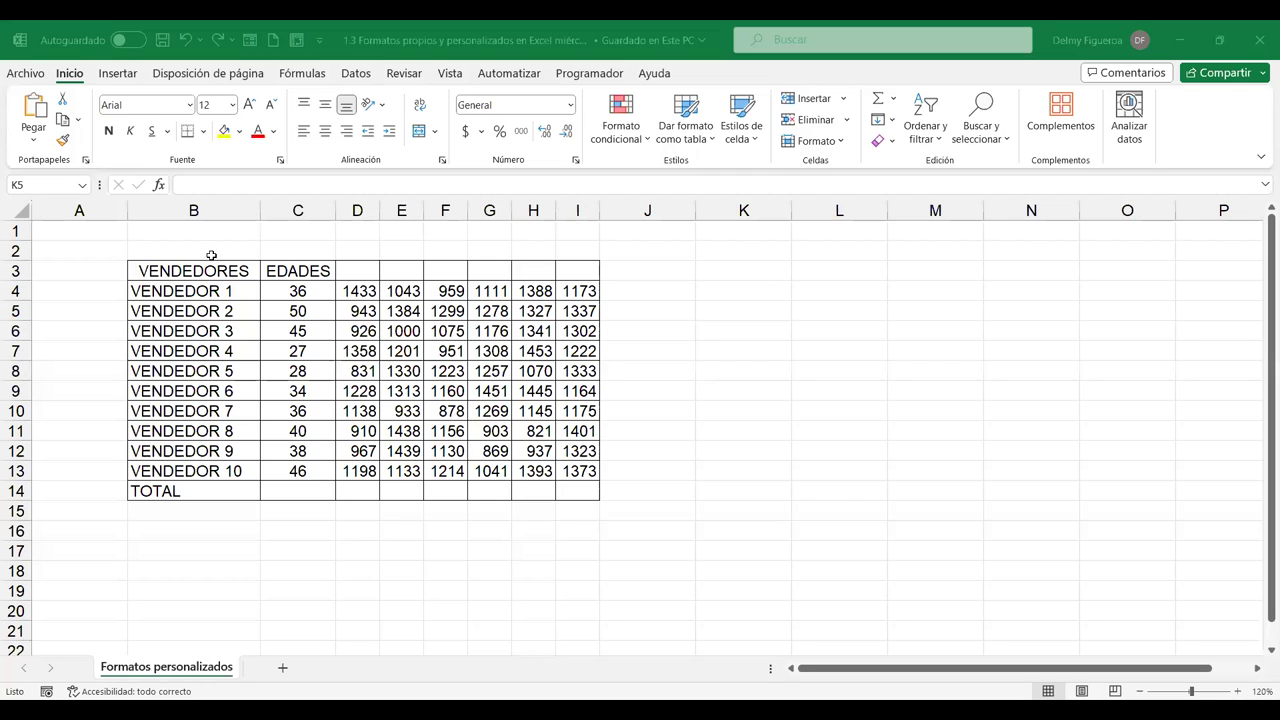
pyautogui.click(106, 230)
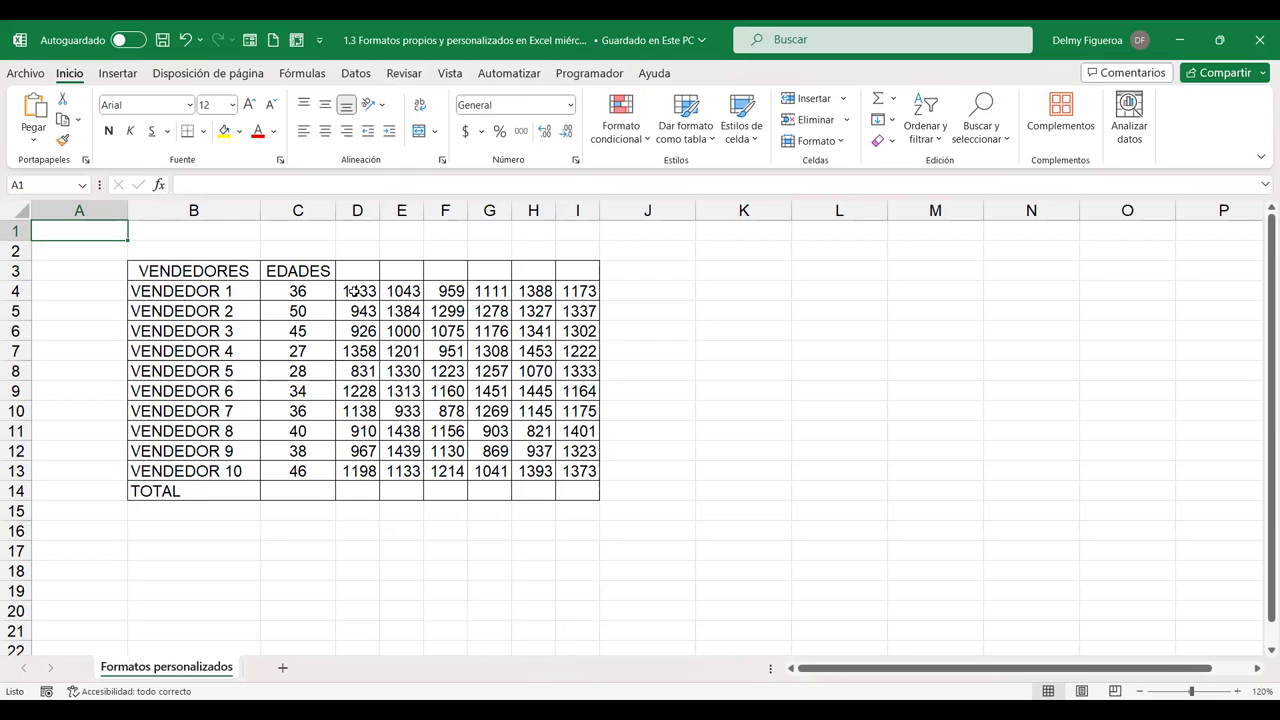
pyautogui.moveTo(356, 290); pyautogui.dragTo(401, 291)
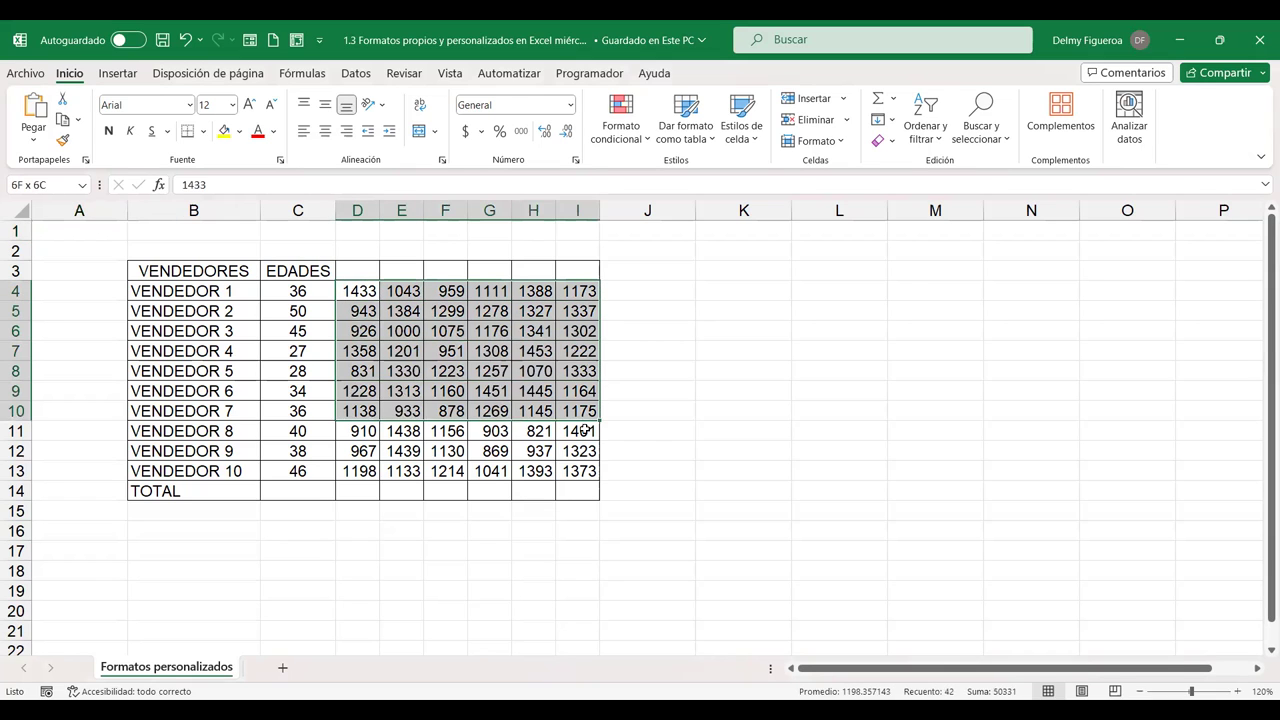
pyautogui.moveTo(560, 292); pyautogui.dragTo(563, 483)
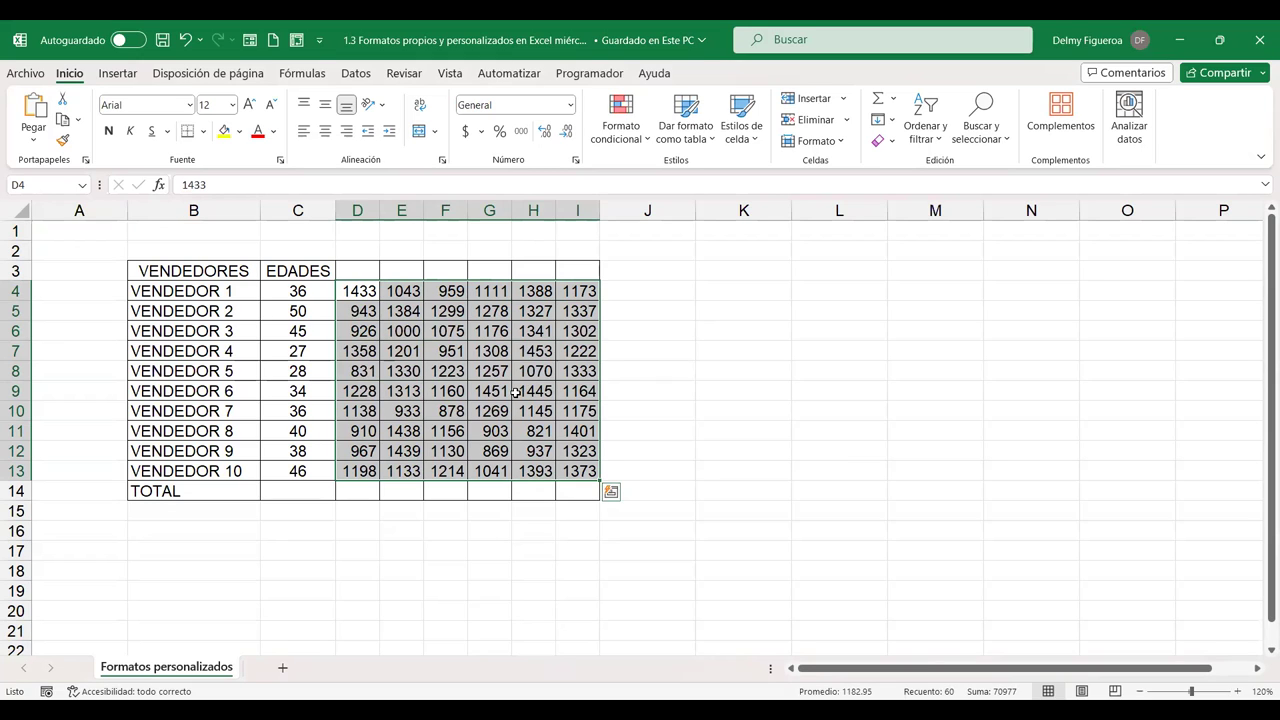
pyautogui.click(631, 268)
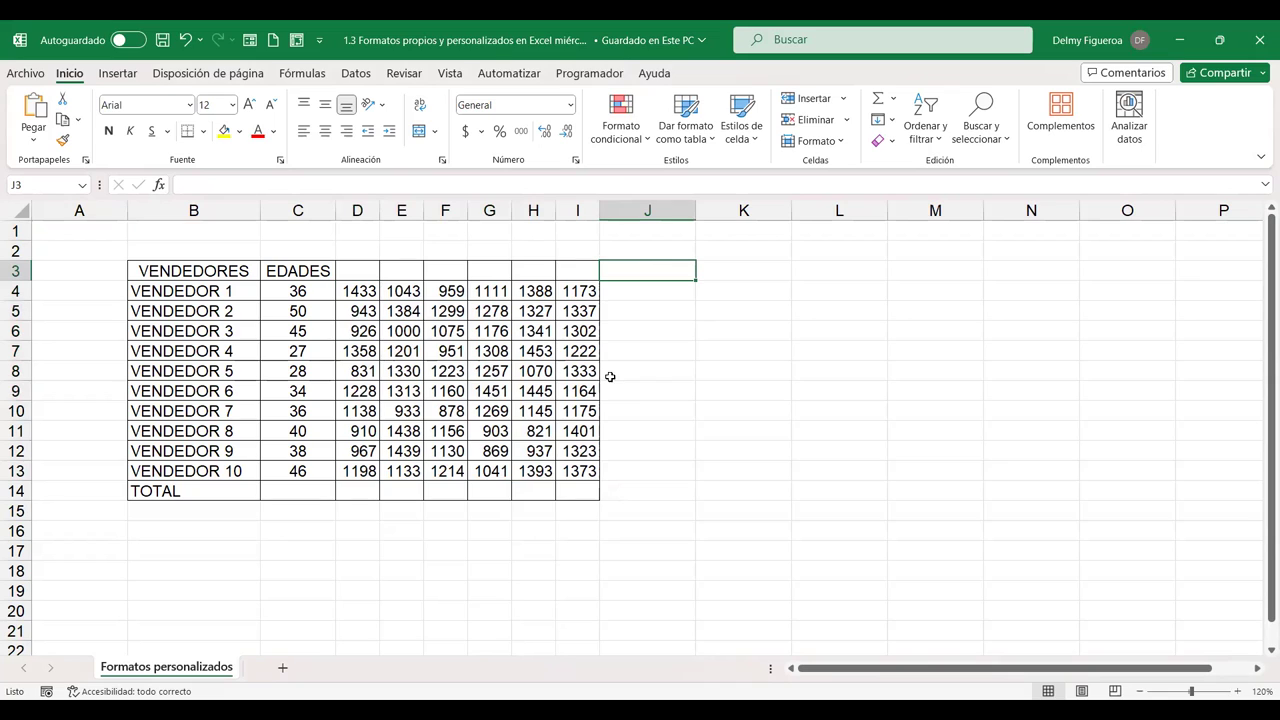
pyautogui.click(745, 274)
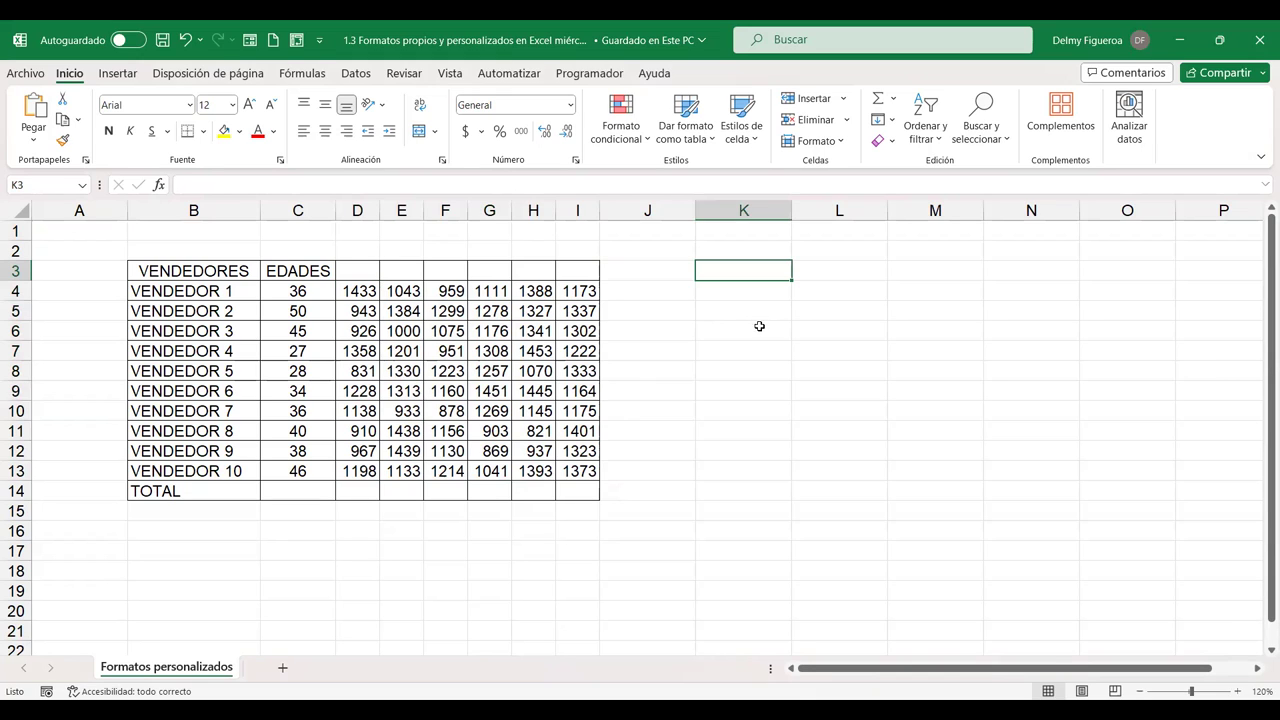
pyautogui.hotkey('ctrl', '1')
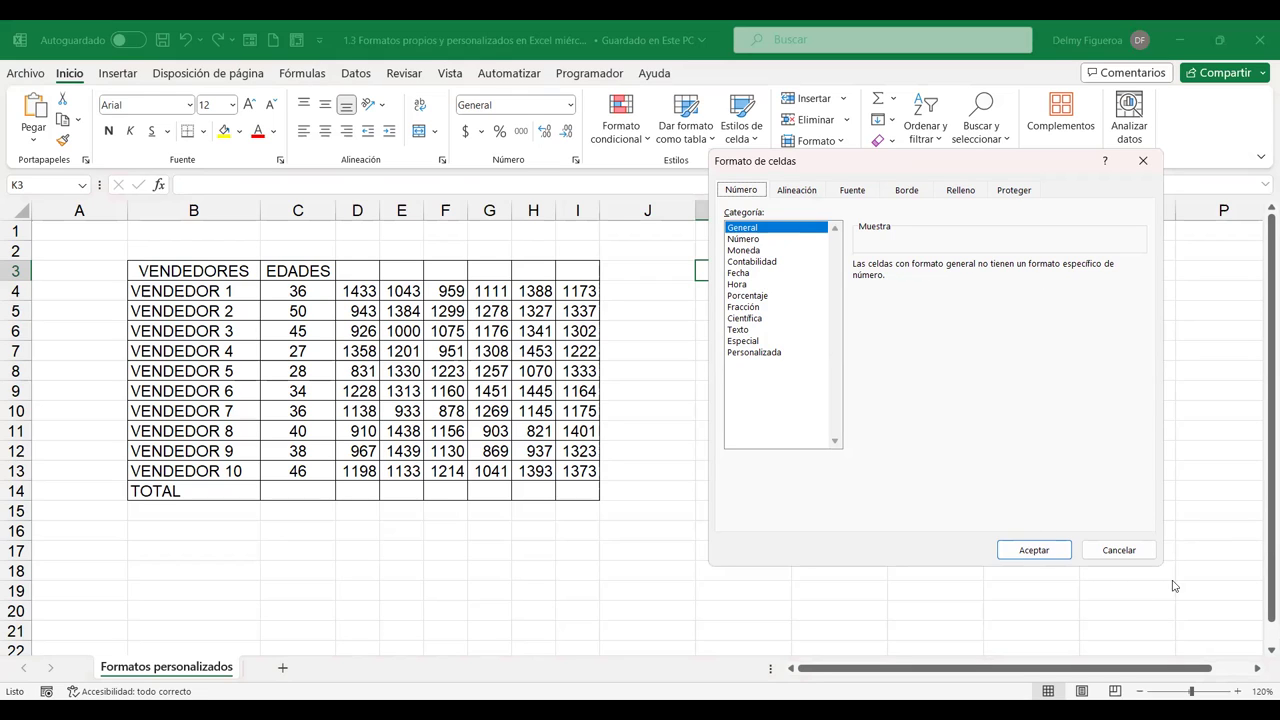
pyautogui.click(1142, 552)
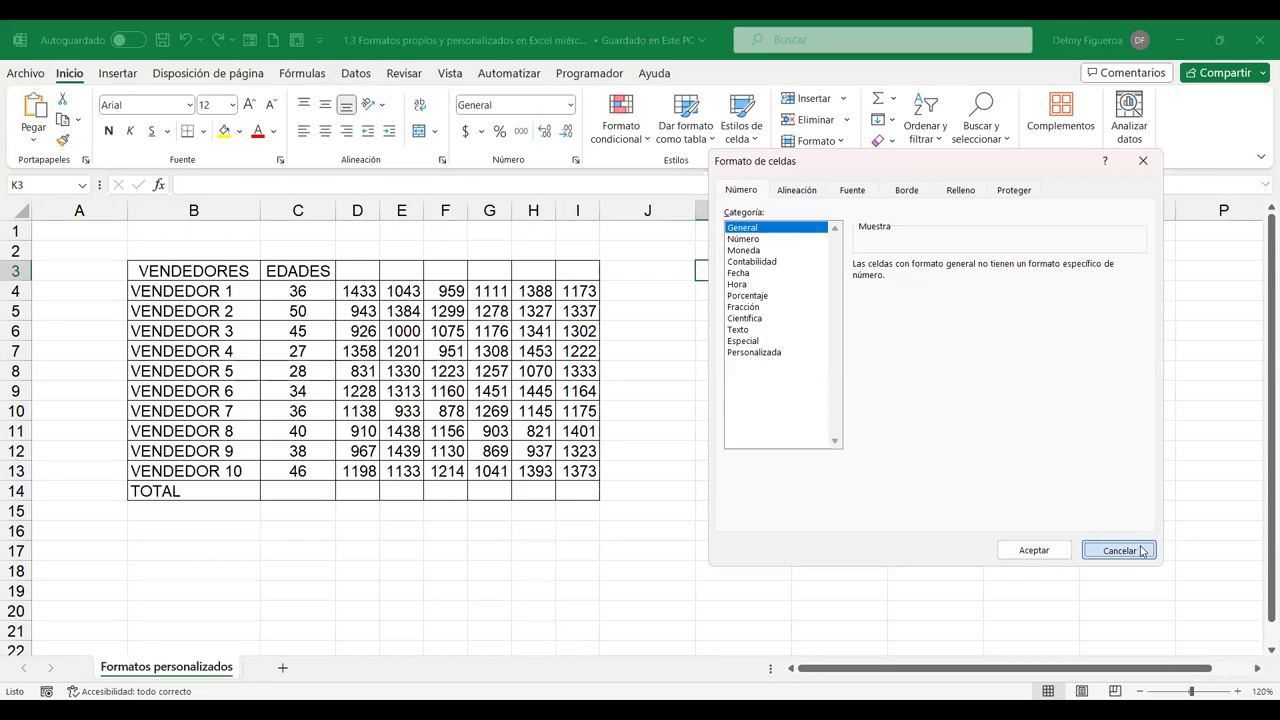
pyautogui.click(193, 271)
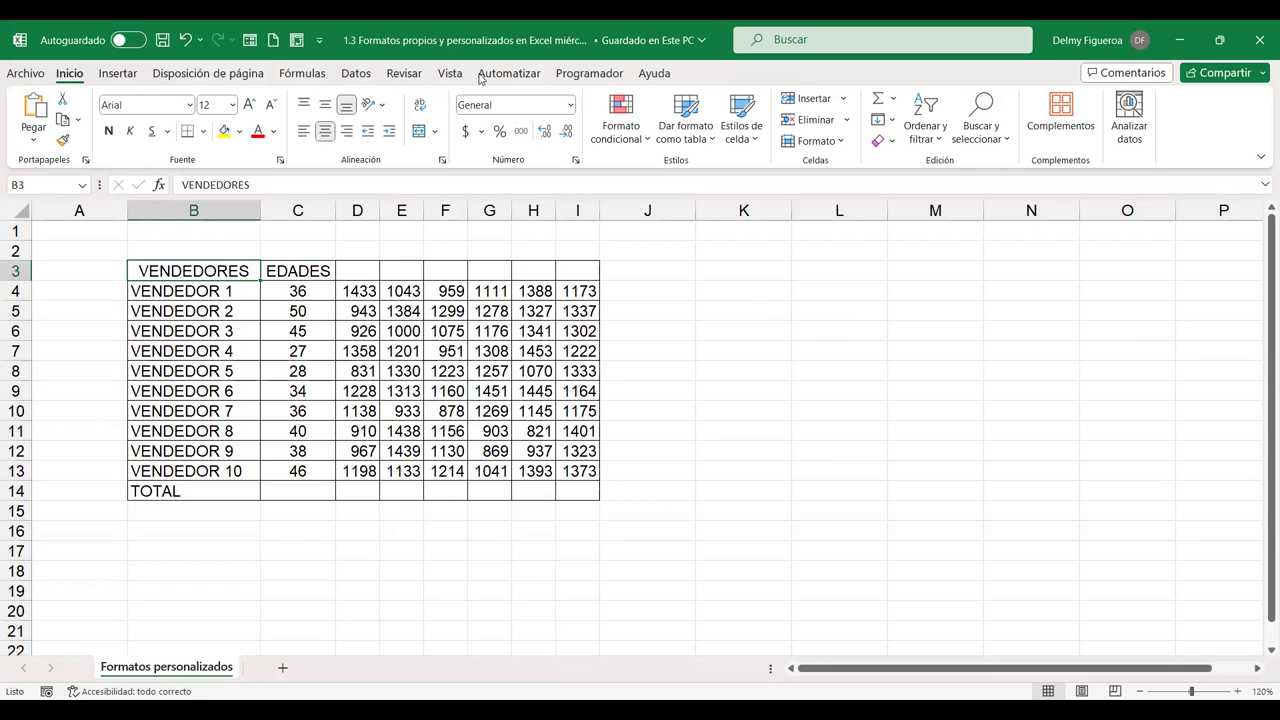
pyautogui.click(570, 105)
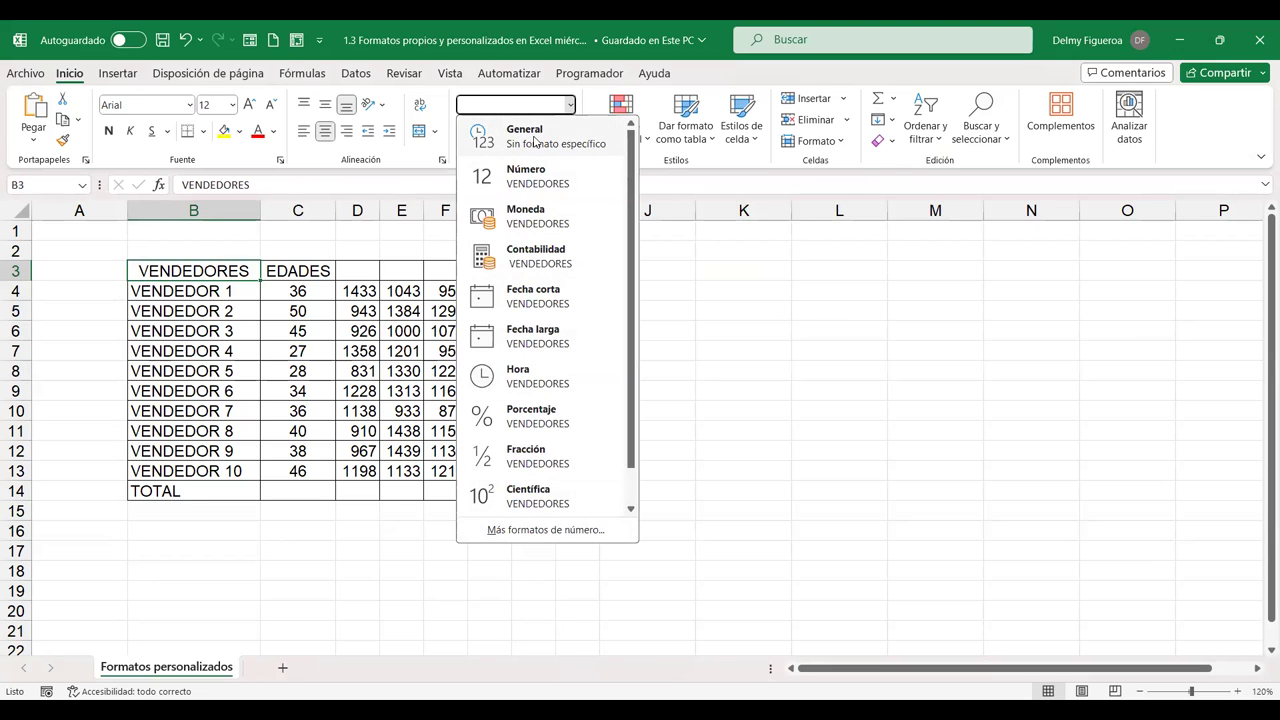
pyautogui.click(571, 106)
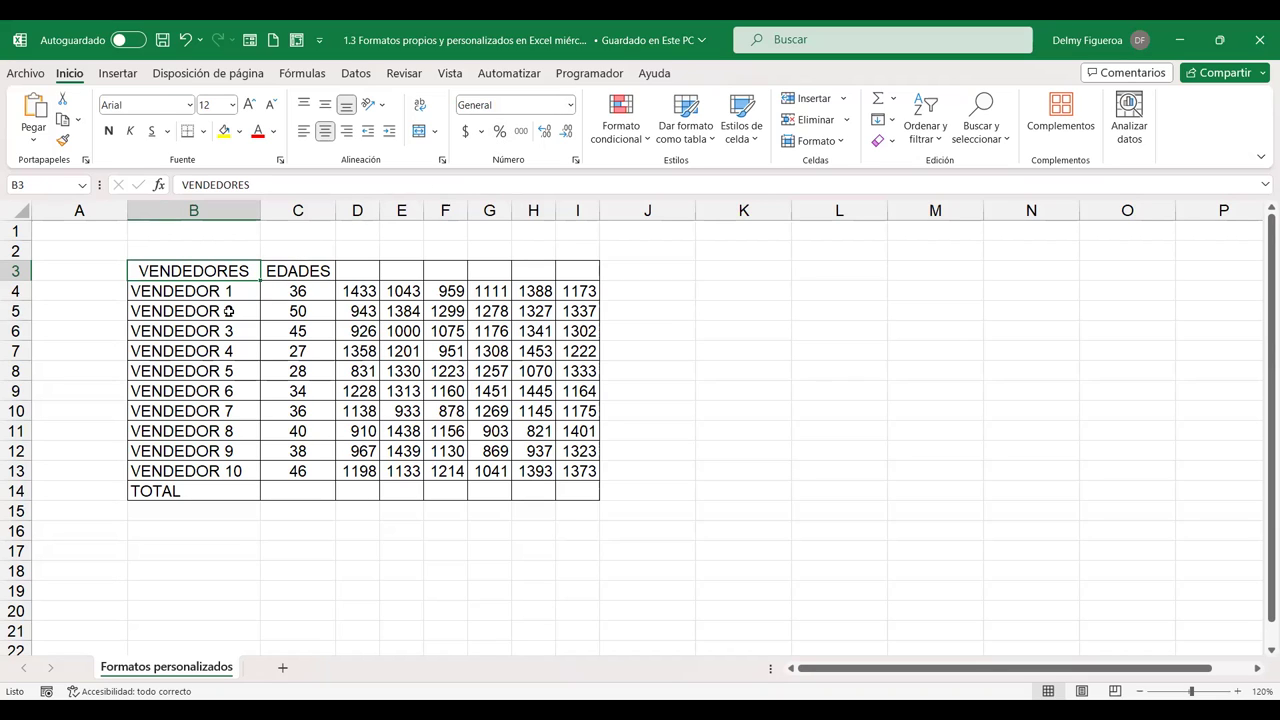
pyautogui.click(229, 311)
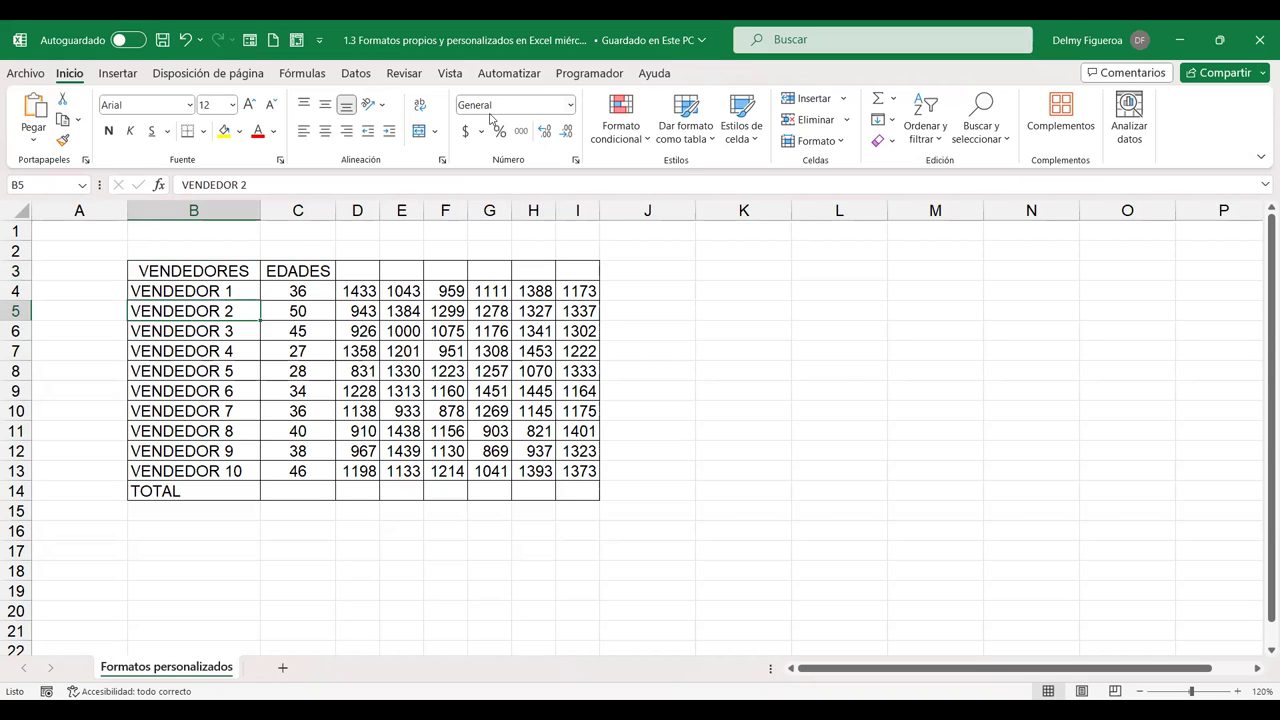
pyautogui.click(311, 310)
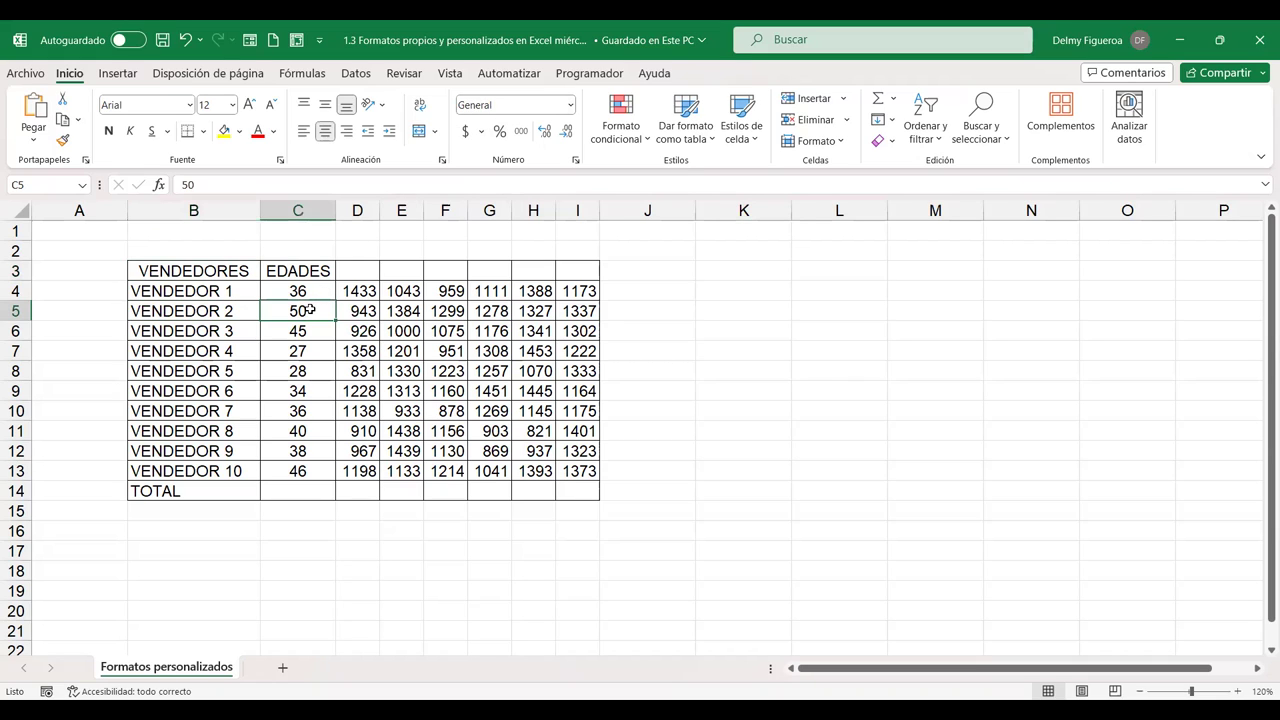
pyautogui.click(496, 350)
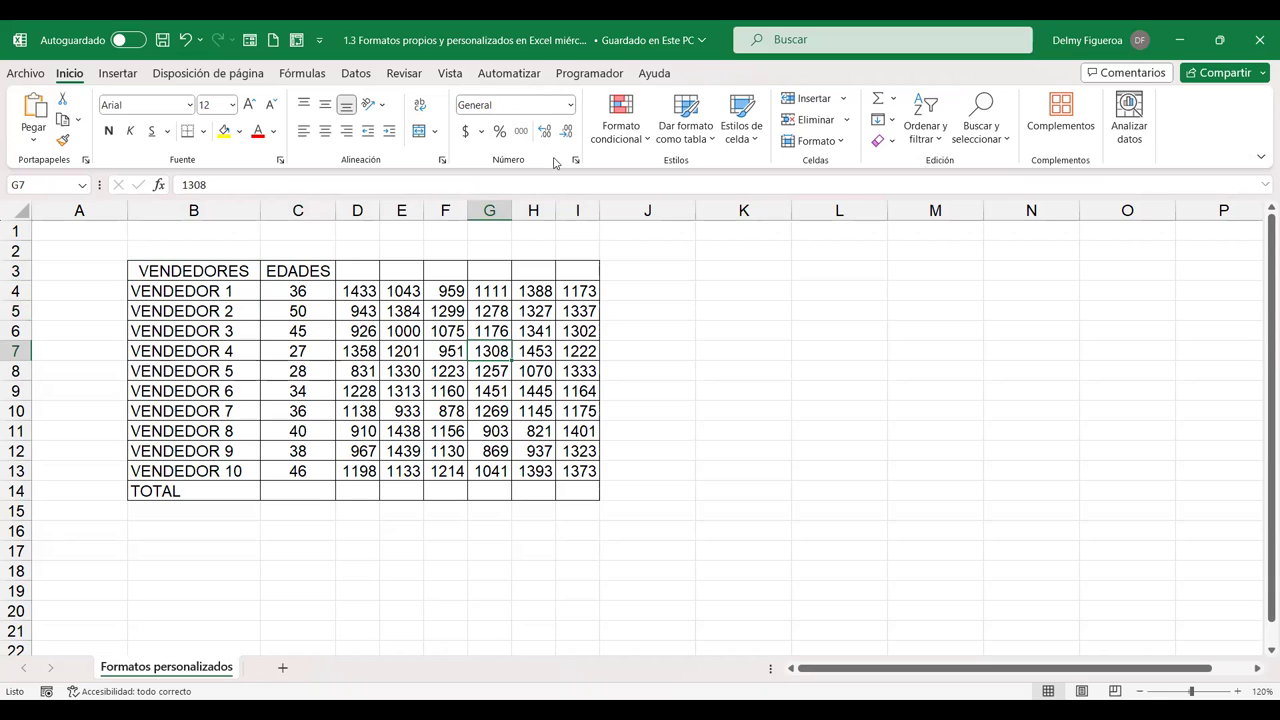
pyautogui.hotkey('ctrl', '1')
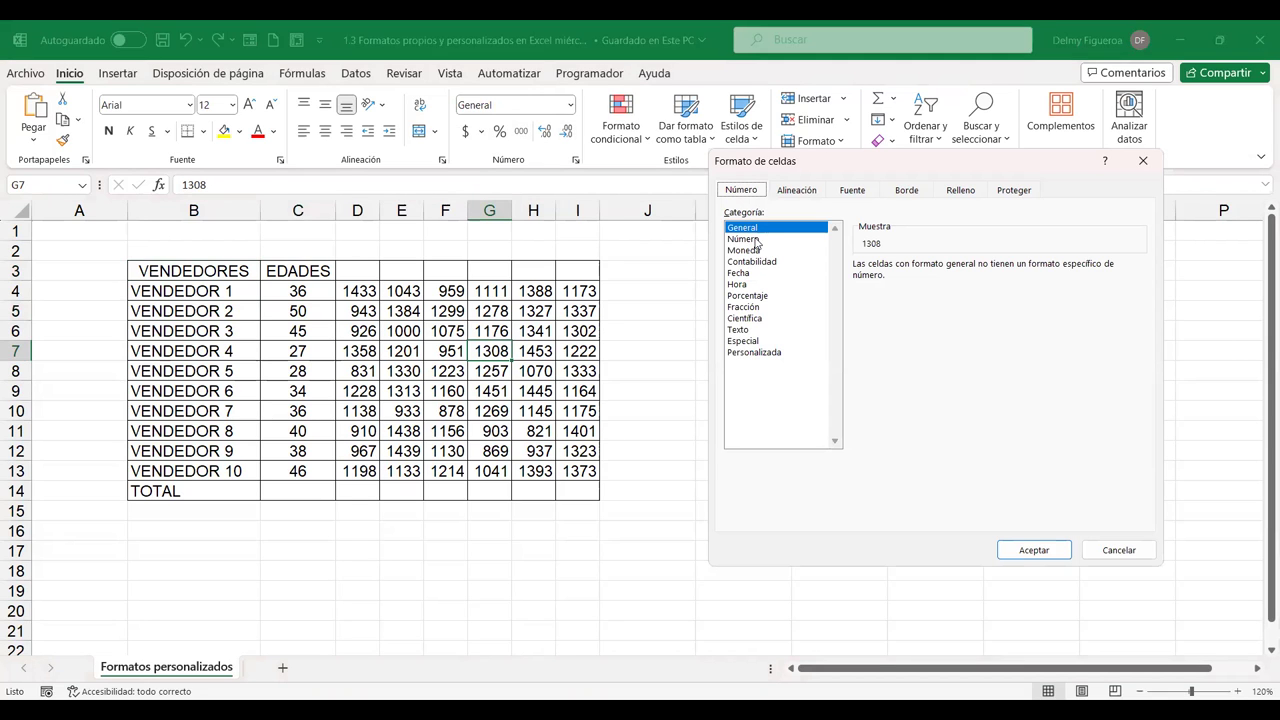
pyautogui.click(756, 240)
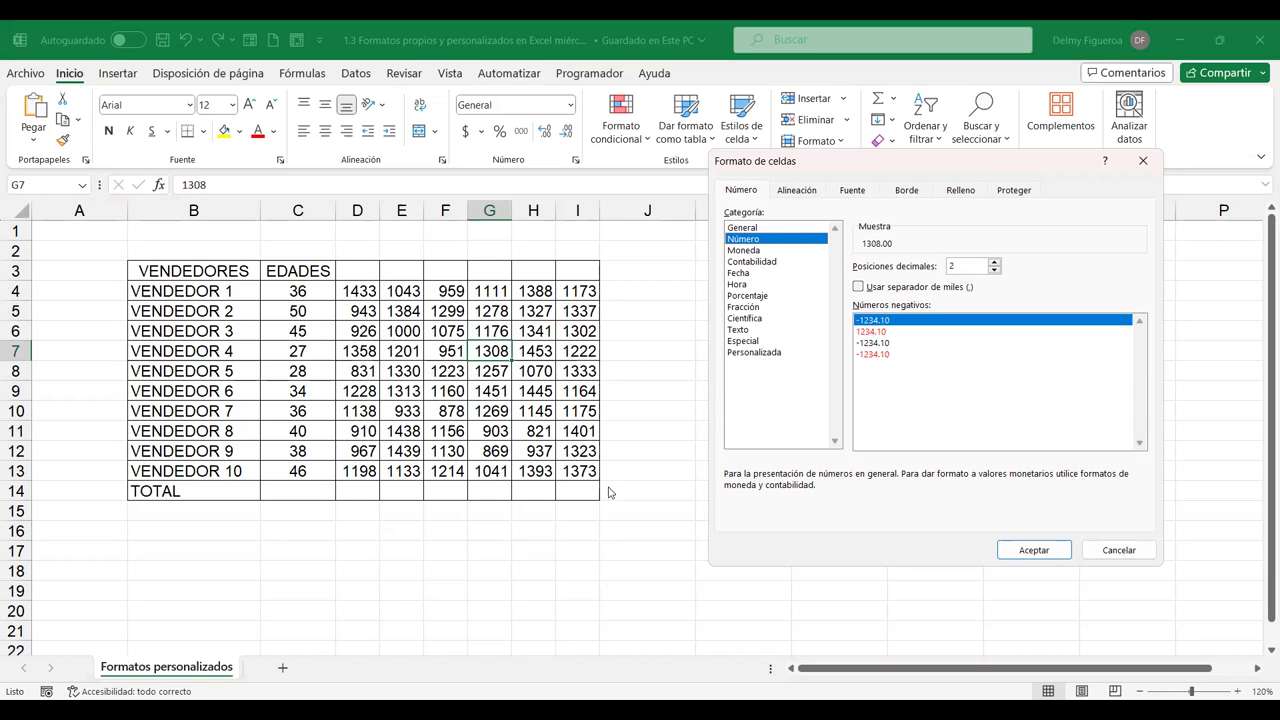
pyautogui.click(1141, 553)
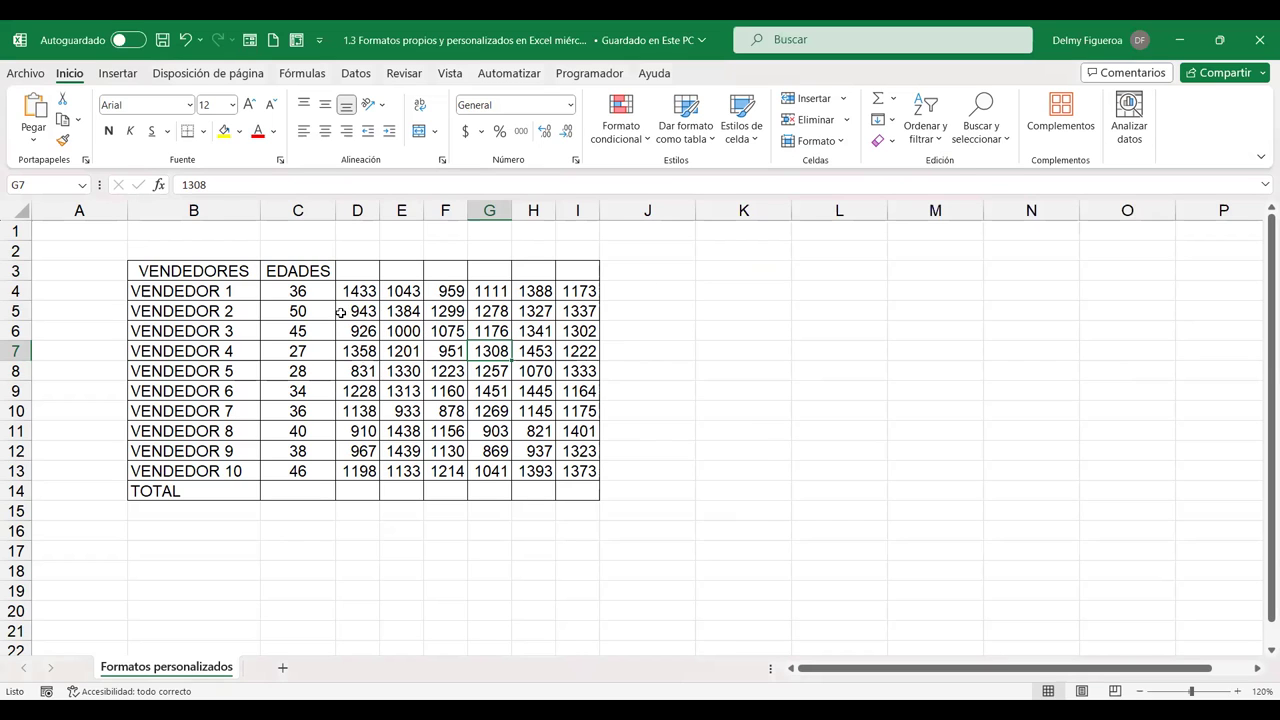
# Format D4:D13 as Número with 2 decimals and a thousands separator, e.g. 1,433.00
pyautogui.moveTo(359, 288); pyautogui.dragTo(361, 473)
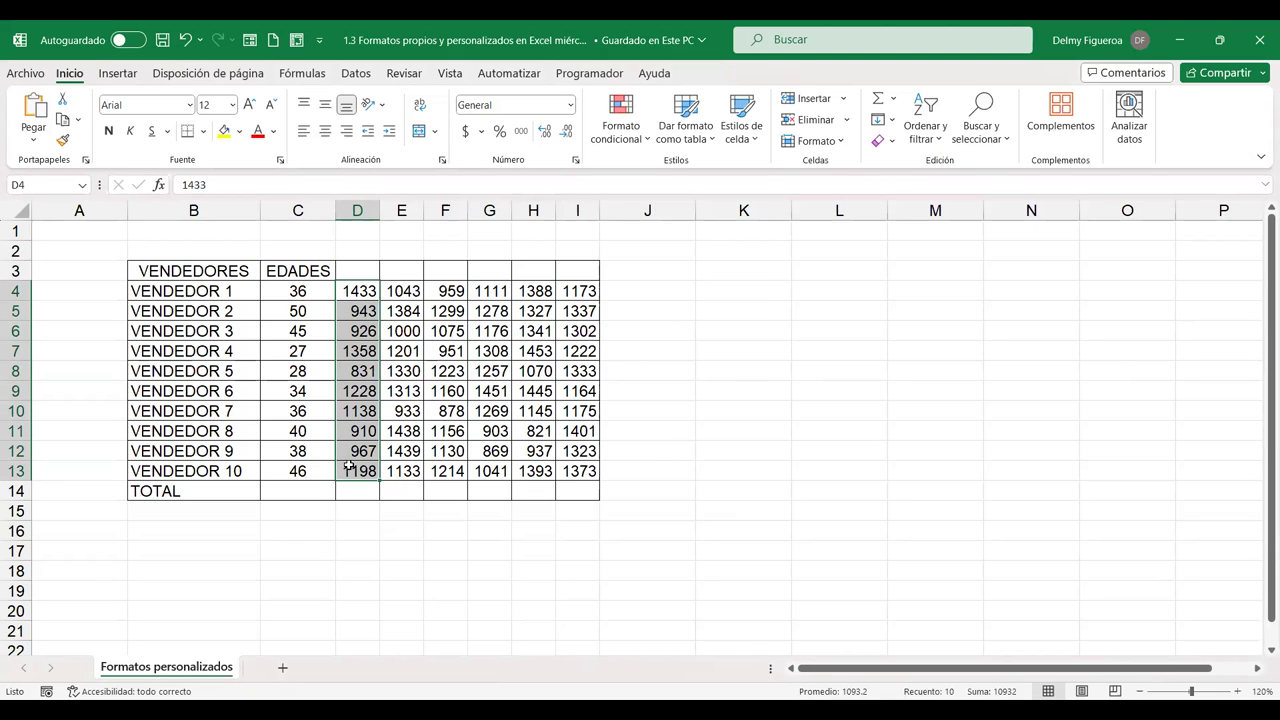
pyautogui.hotkey('ctrl', '1')
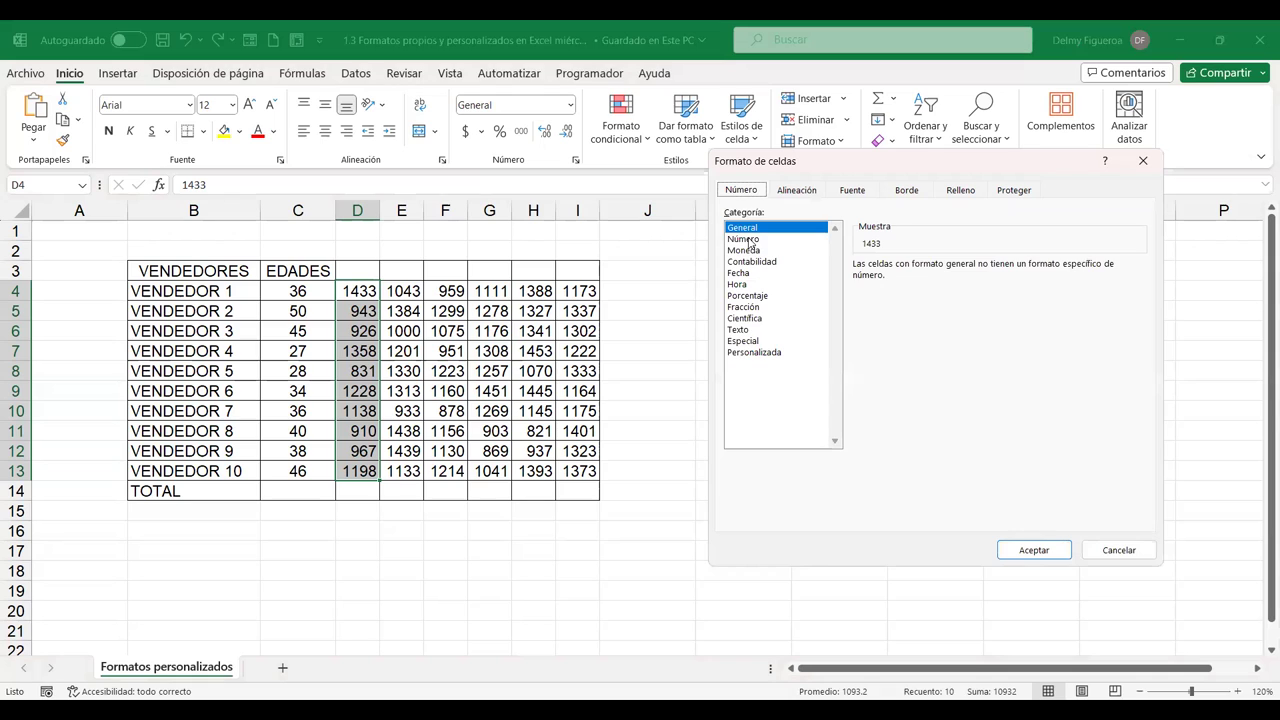
pyautogui.click(750, 241)
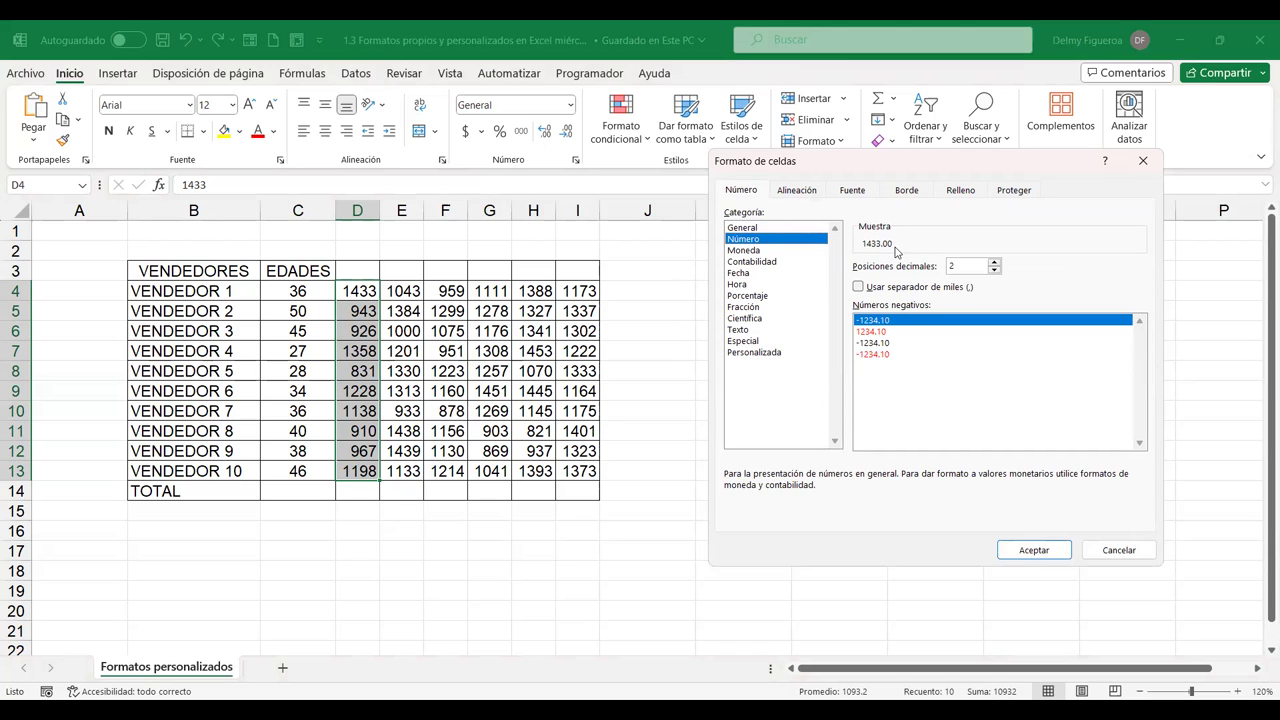
pyautogui.click(858, 288)
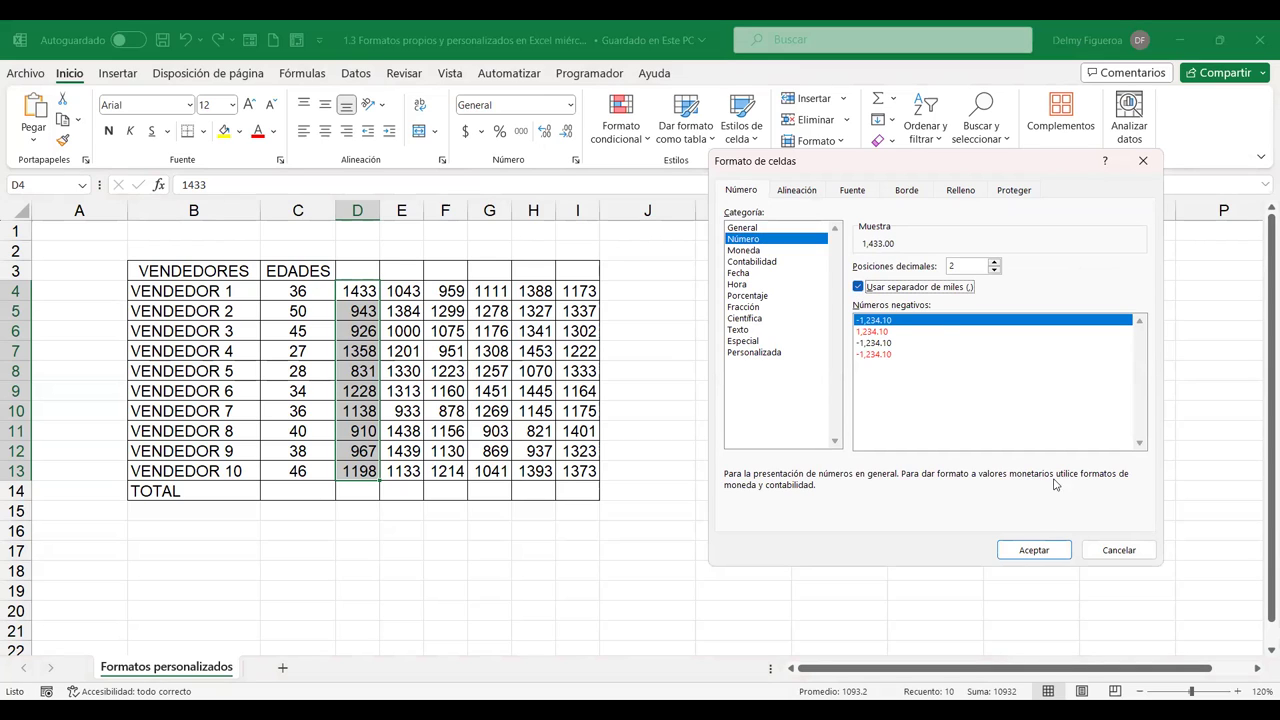
pyautogui.click(1066, 557)
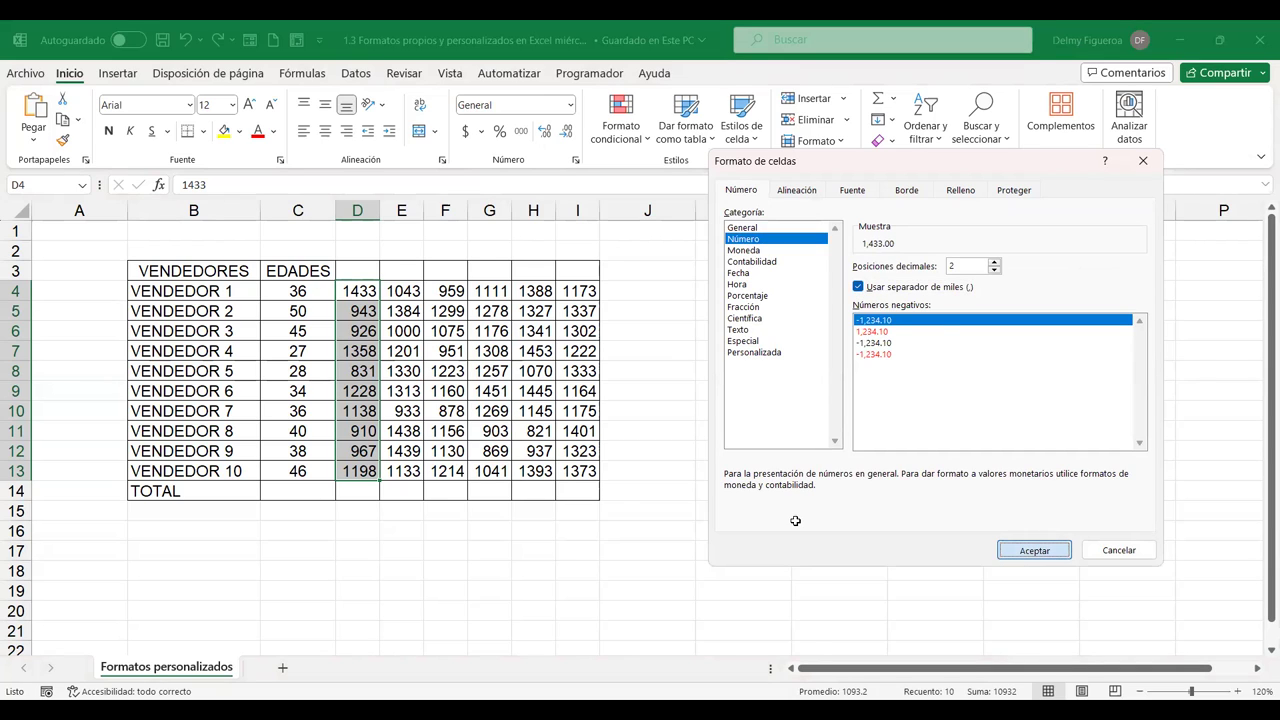
pyautogui.press('Return')
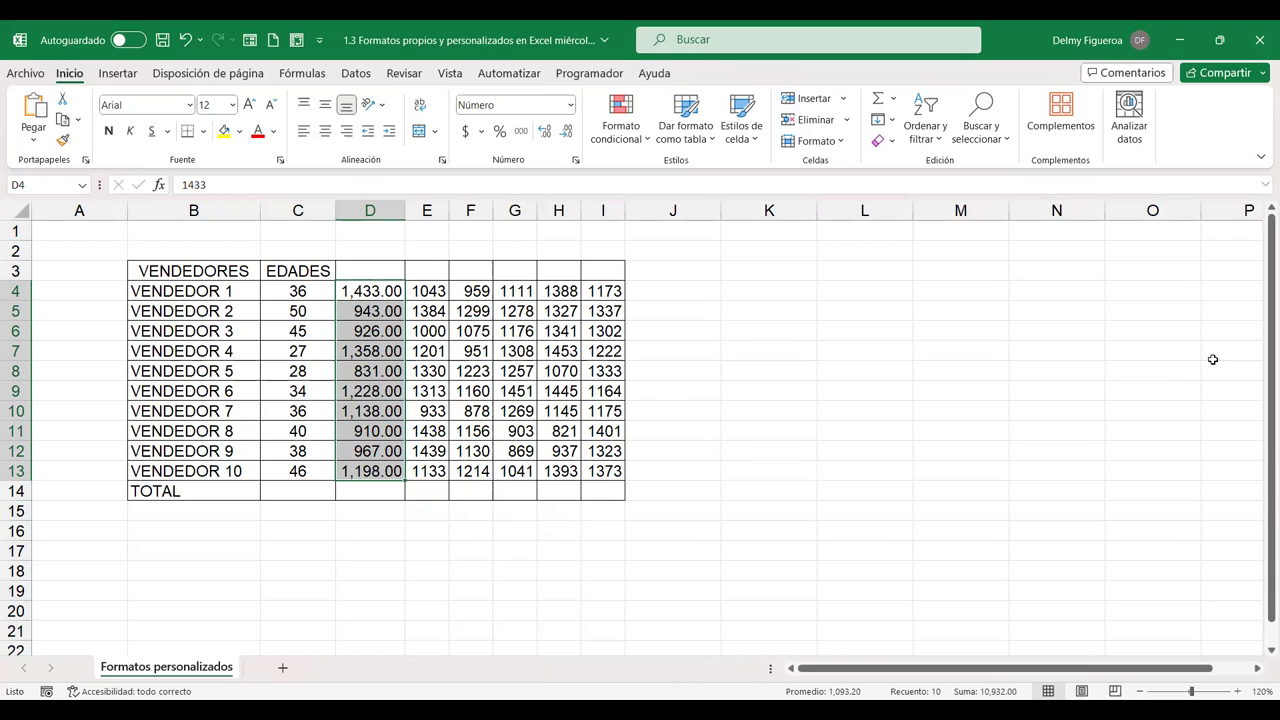
pyautogui.hotkey('ctrl', '1')
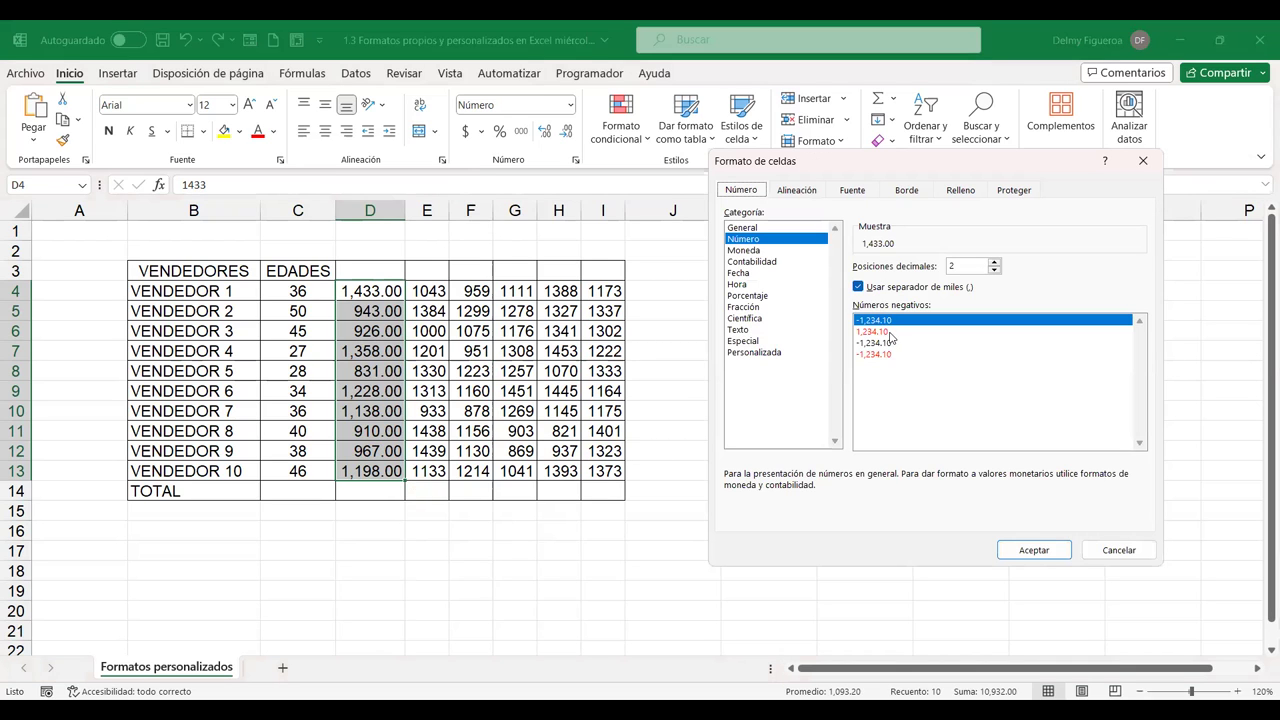
pyautogui.click(884, 332)
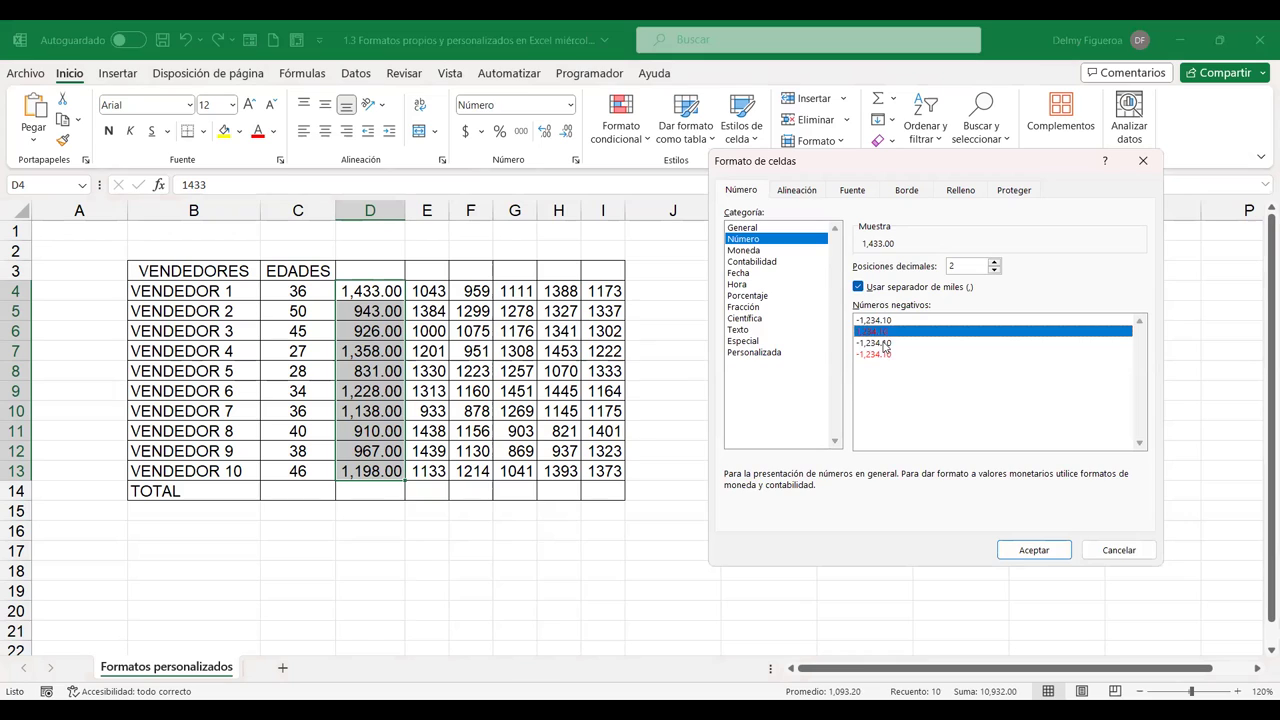
pyautogui.click(885, 343)
pyautogui.click(888, 321)
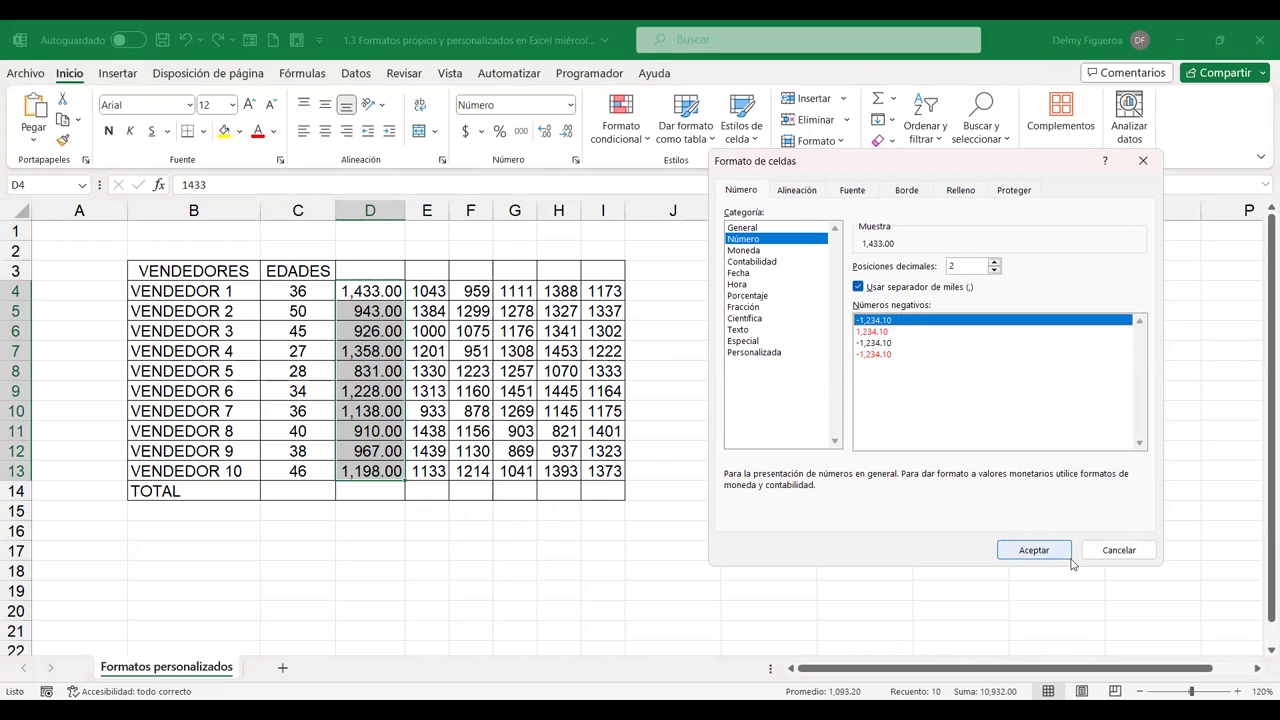
pyautogui.press('Escape')
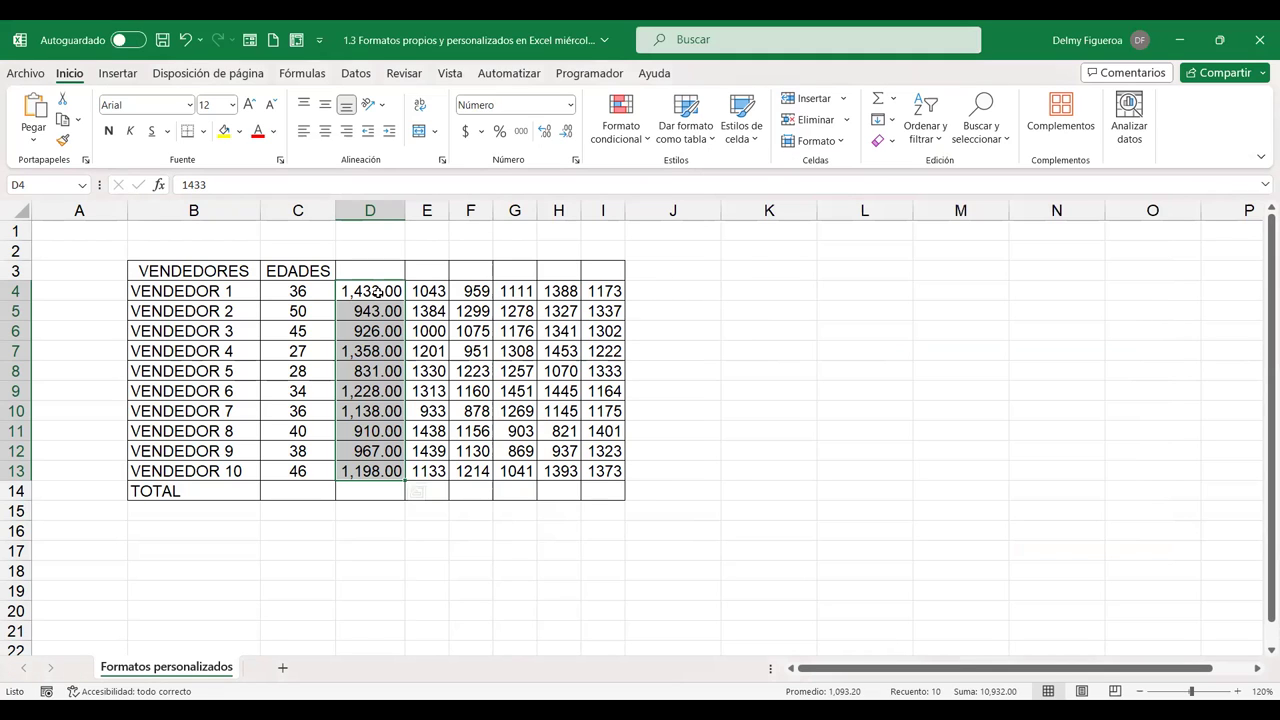
pyautogui.click(380, 292)
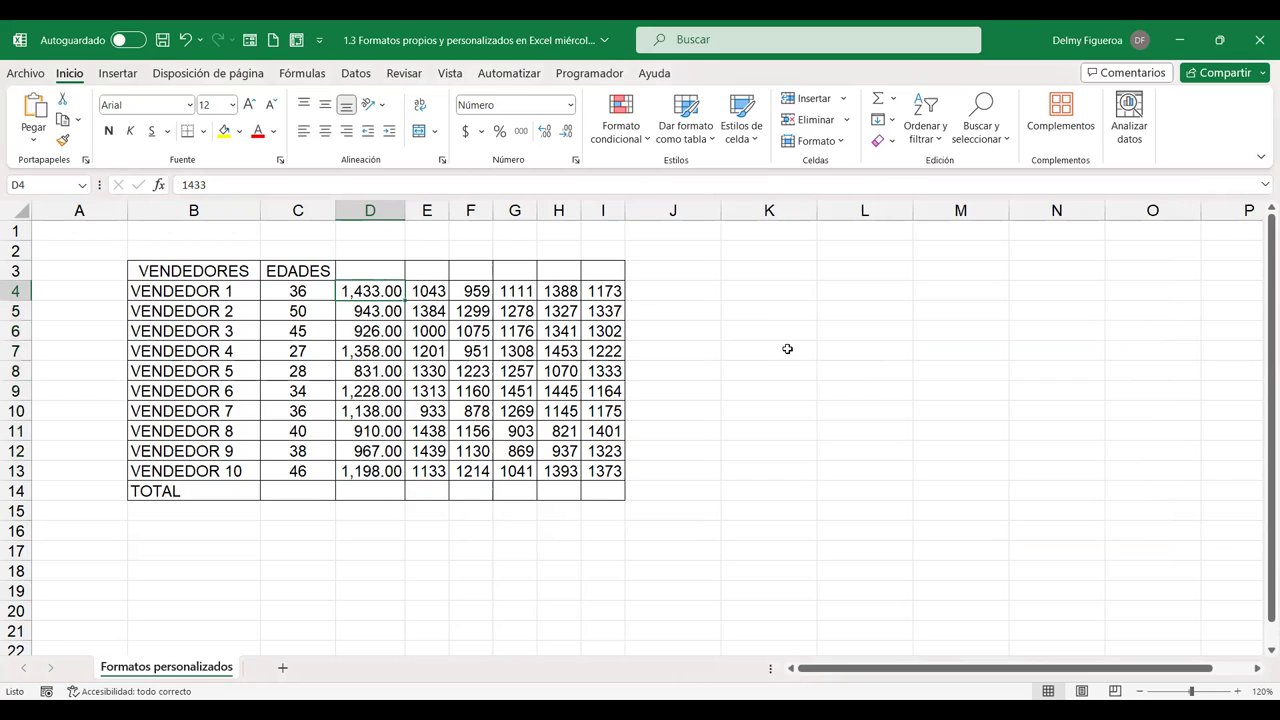
# Enter -1433 in D4 and give D4:D13 the red negative style without a minus sign
pyautogui.write('-1,433')
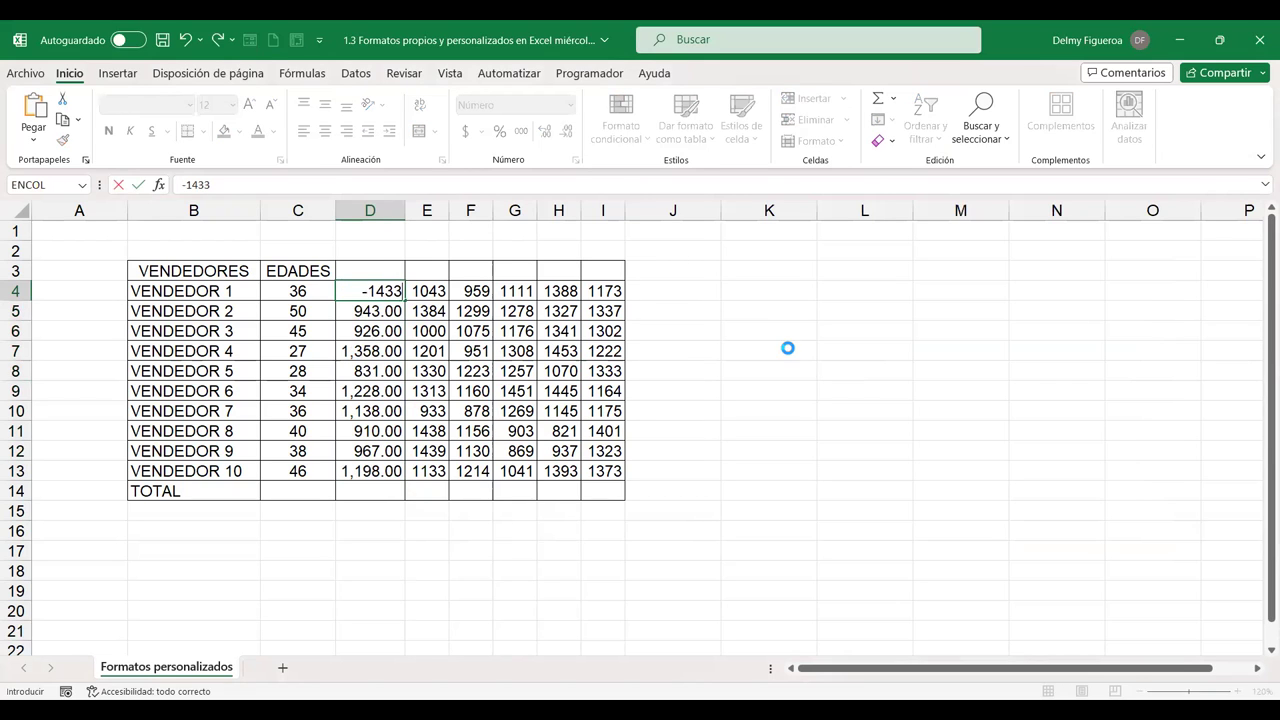
pyautogui.press('Return')
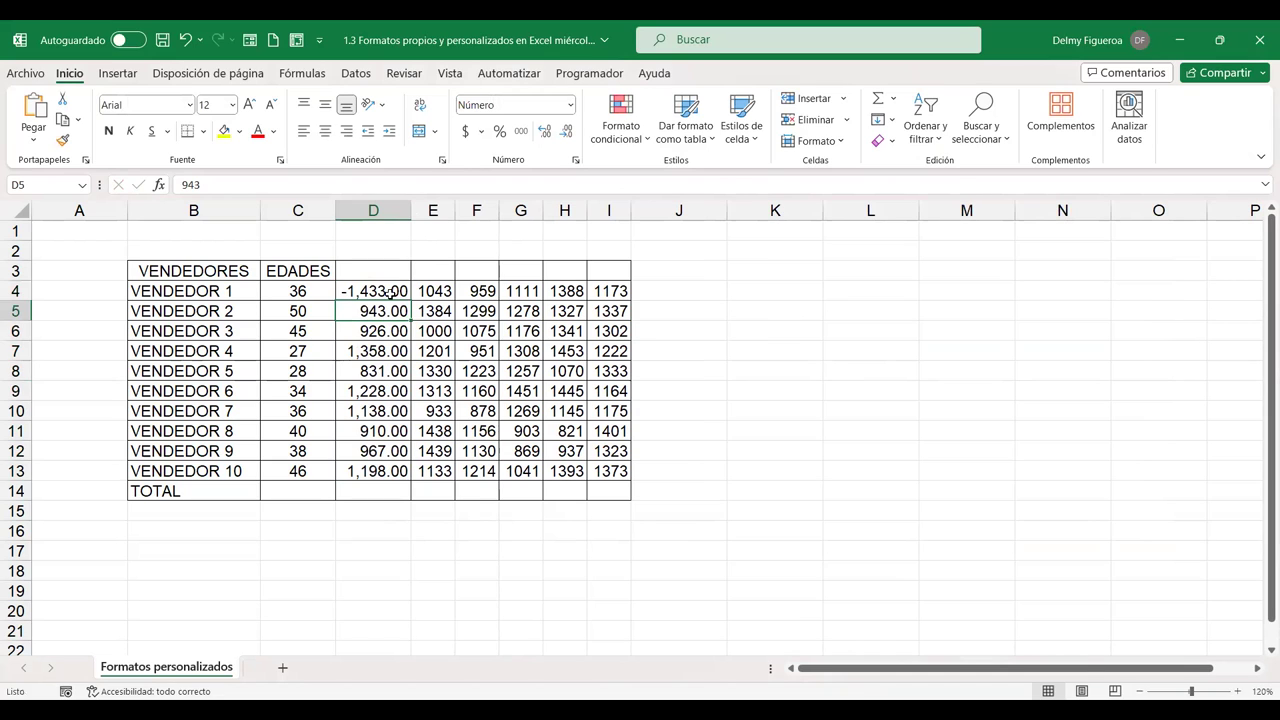
pyautogui.moveTo(381, 291); pyautogui.dragTo(378, 473)
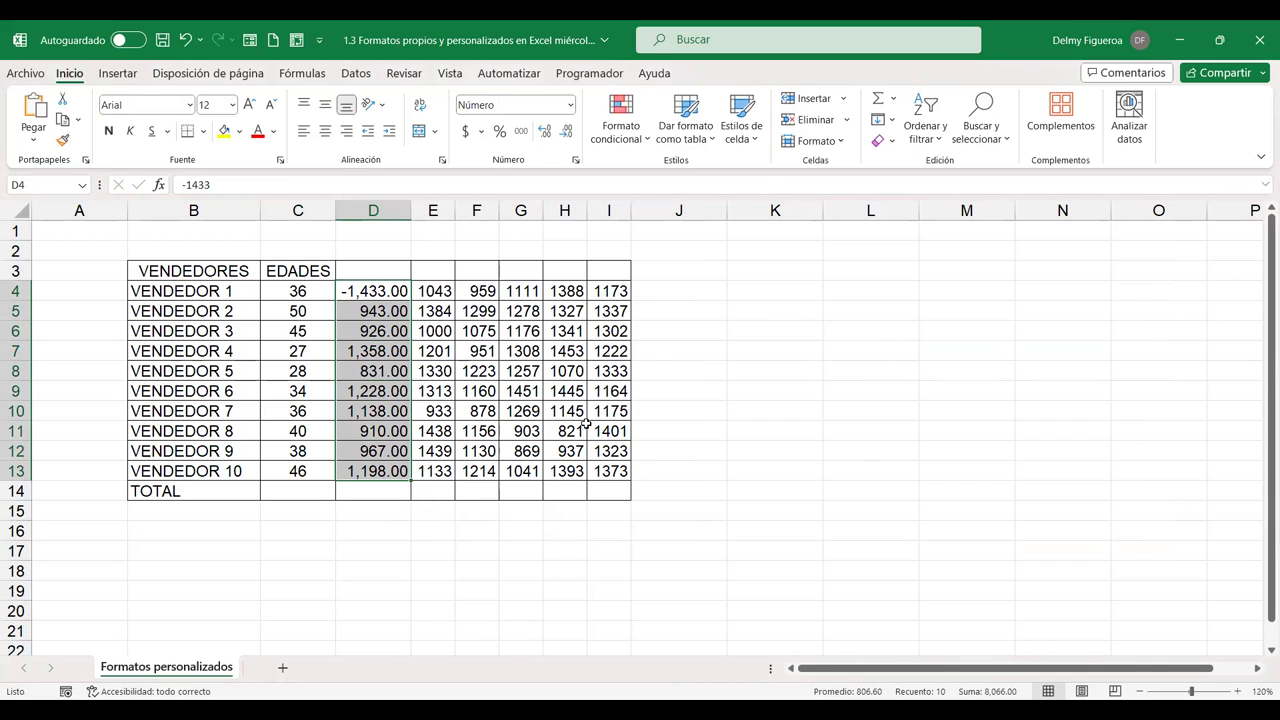
pyautogui.hotkey('ctrl', '1')
pyautogui.click(876, 332)
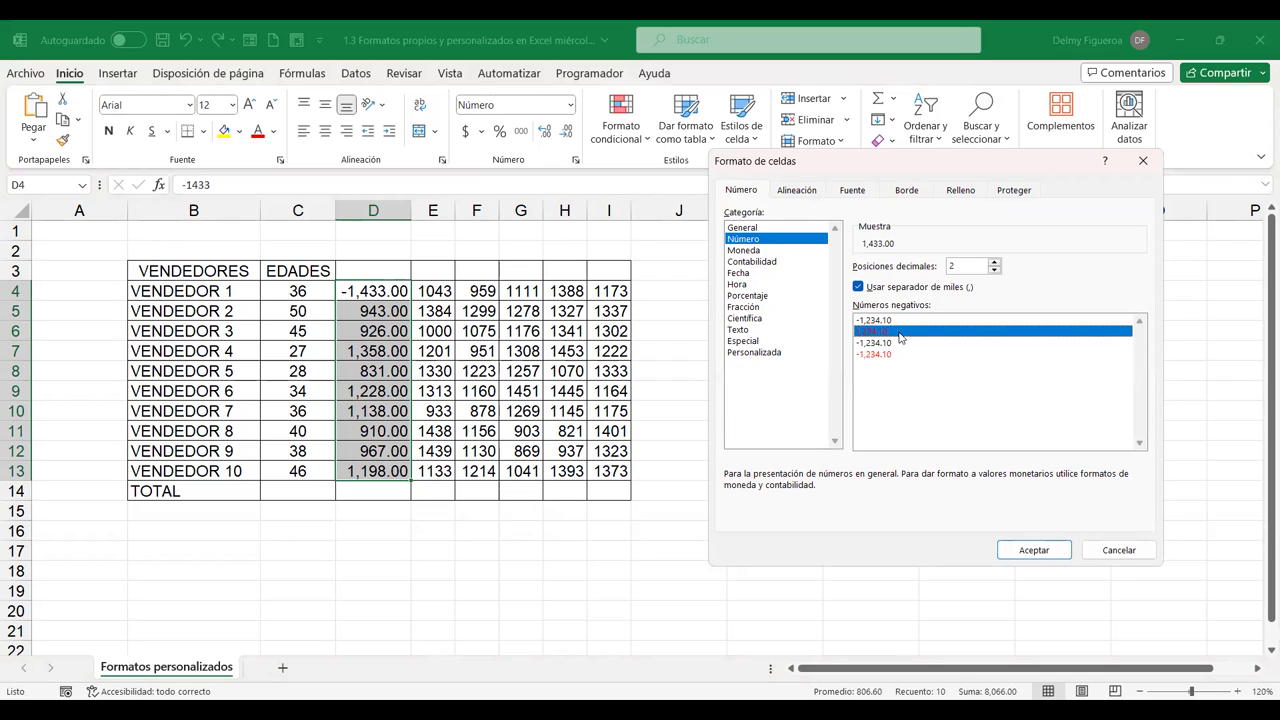
pyautogui.click(1034, 550)
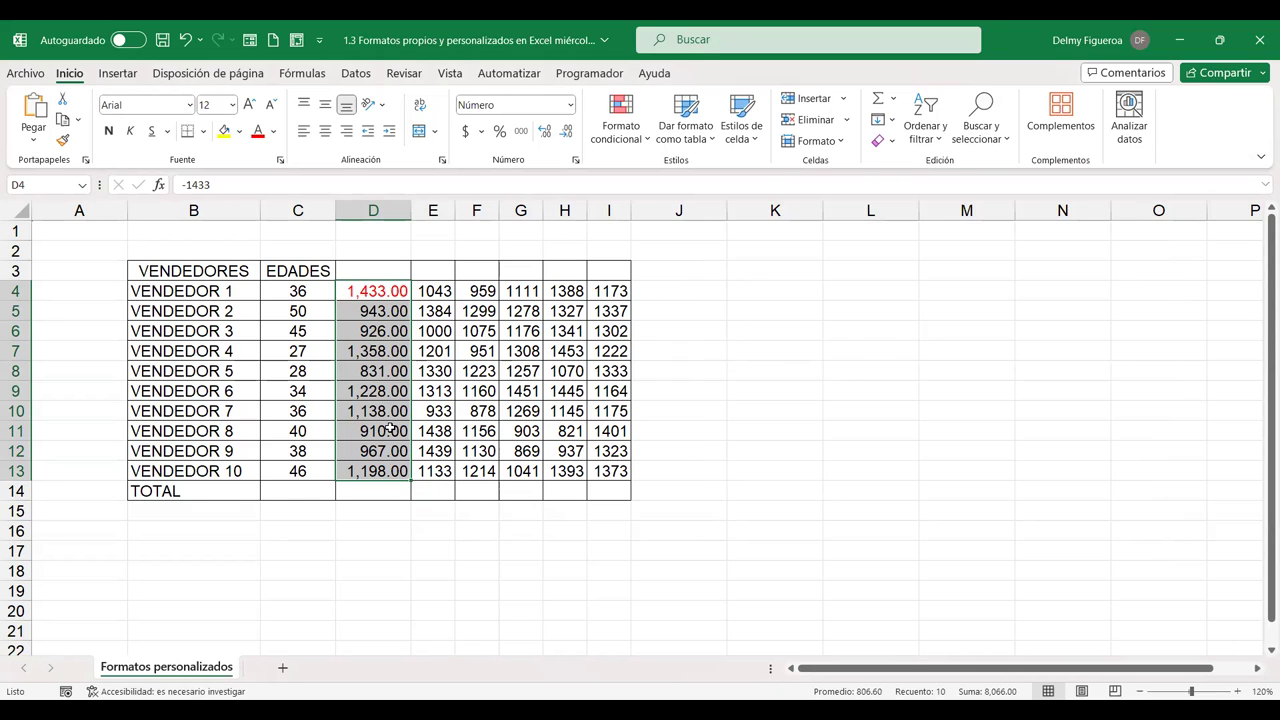
# Switch D4:D13 to the red -1,234.10 negative style so D4 shows -1,433.00
pyautogui.hotkey('ctrl', '1')
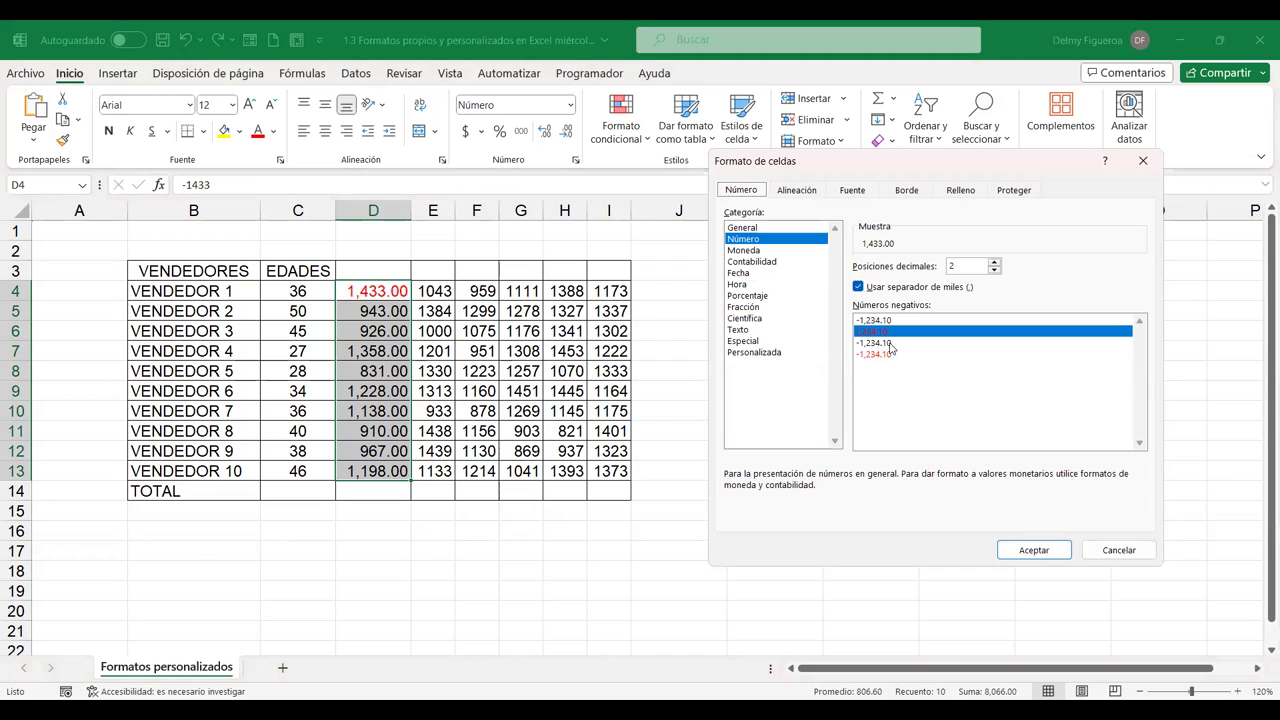
pyautogui.click(890, 343)
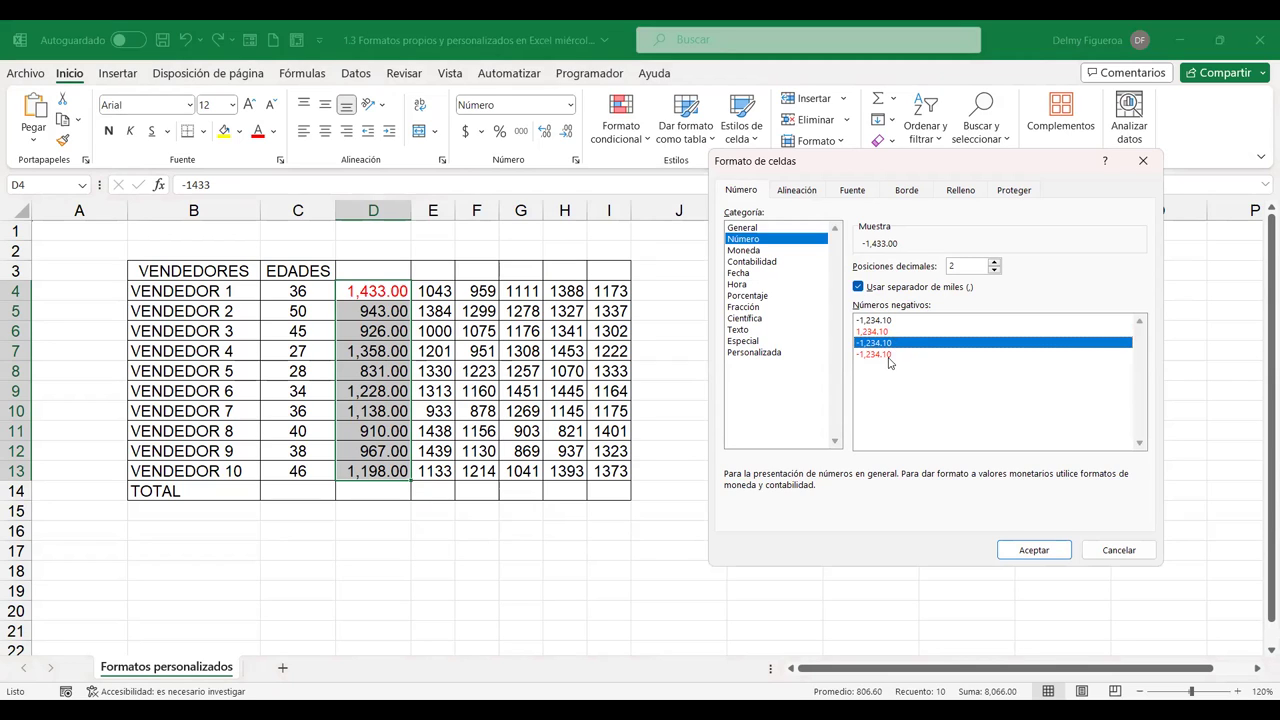
pyautogui.click(889, 358)
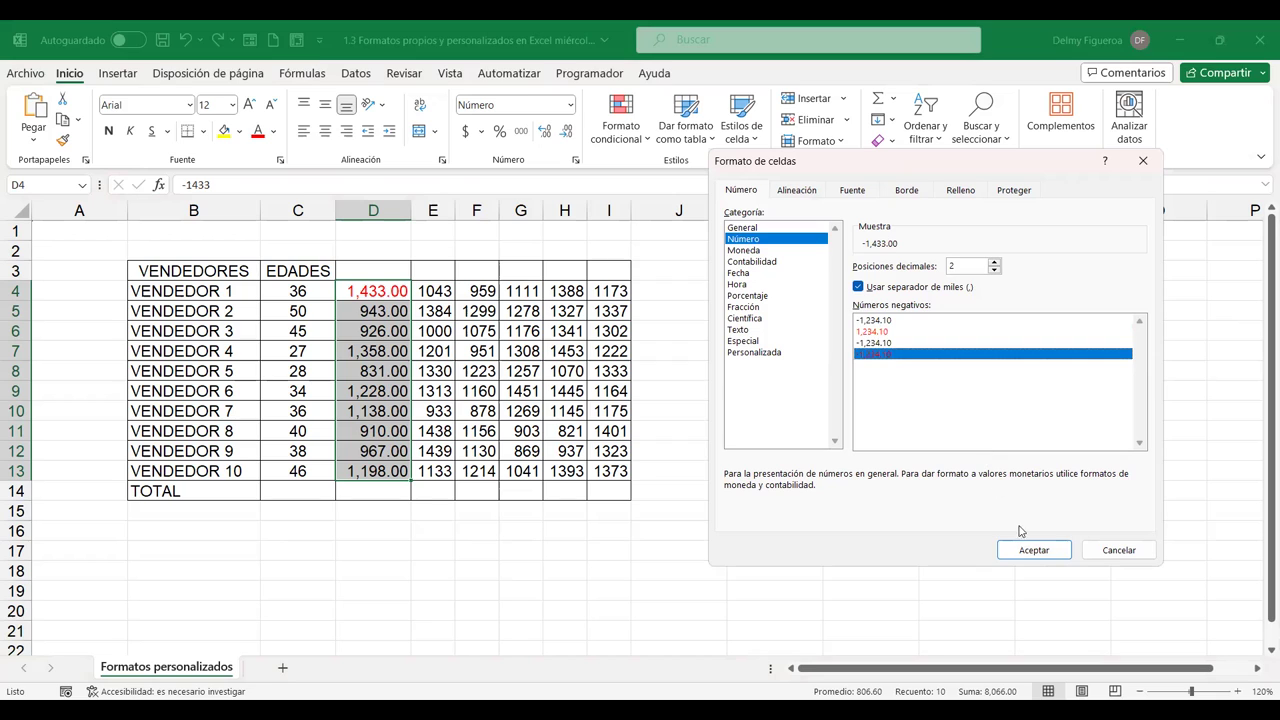
pyautogui.click(1058, 549)
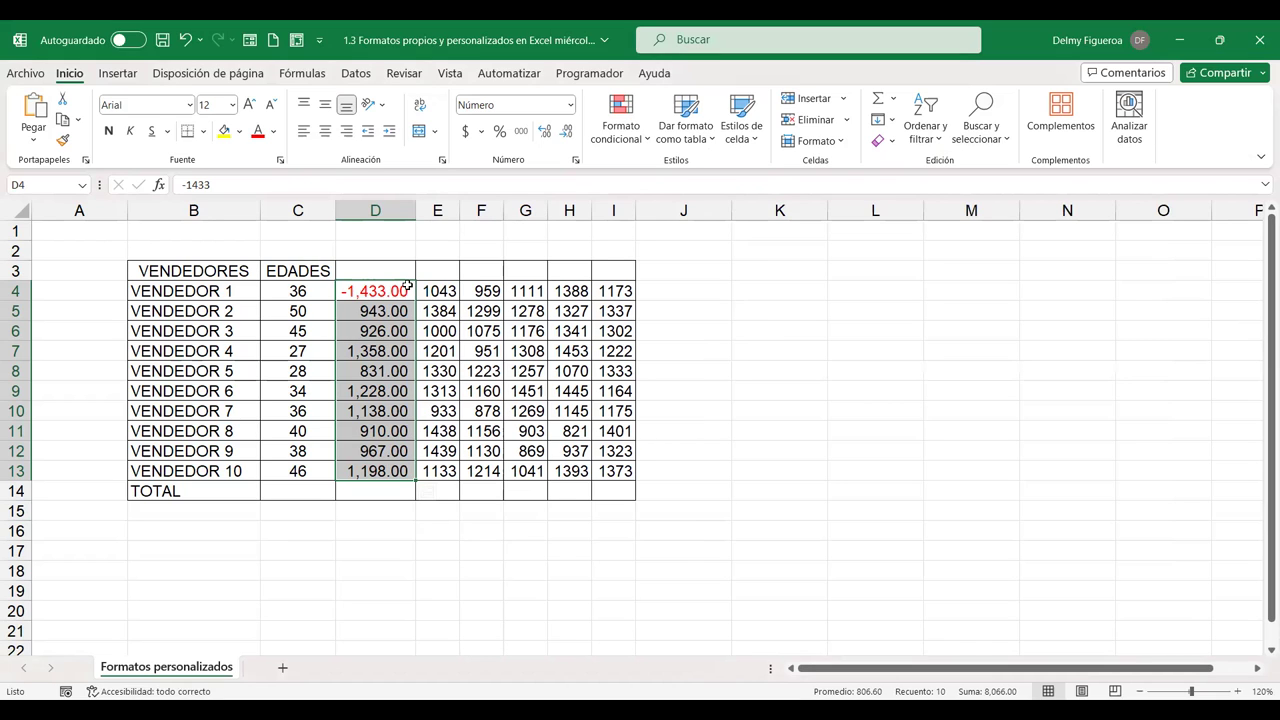
# Apply Moneda format with the $ symbol and black -$1,234.10 negatives to D4:D13
pyautogui.hotkey('ctrl', '1')
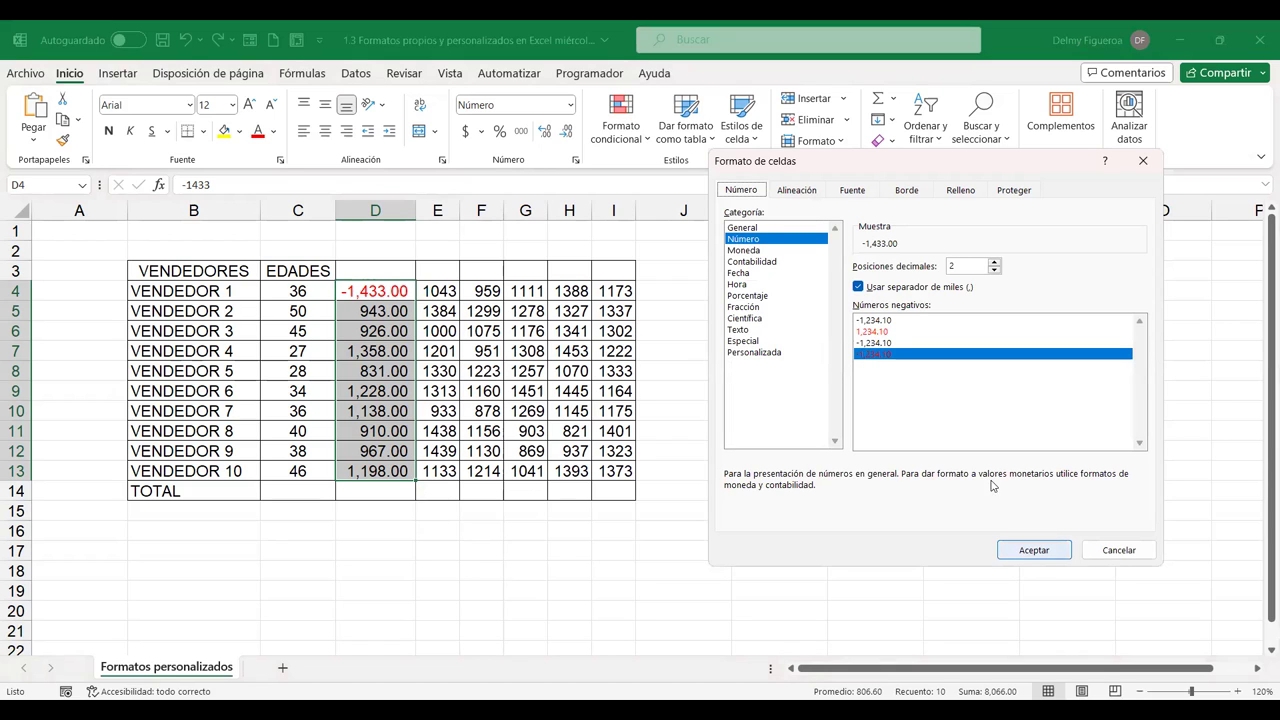
pyautogui.click(752, 251)
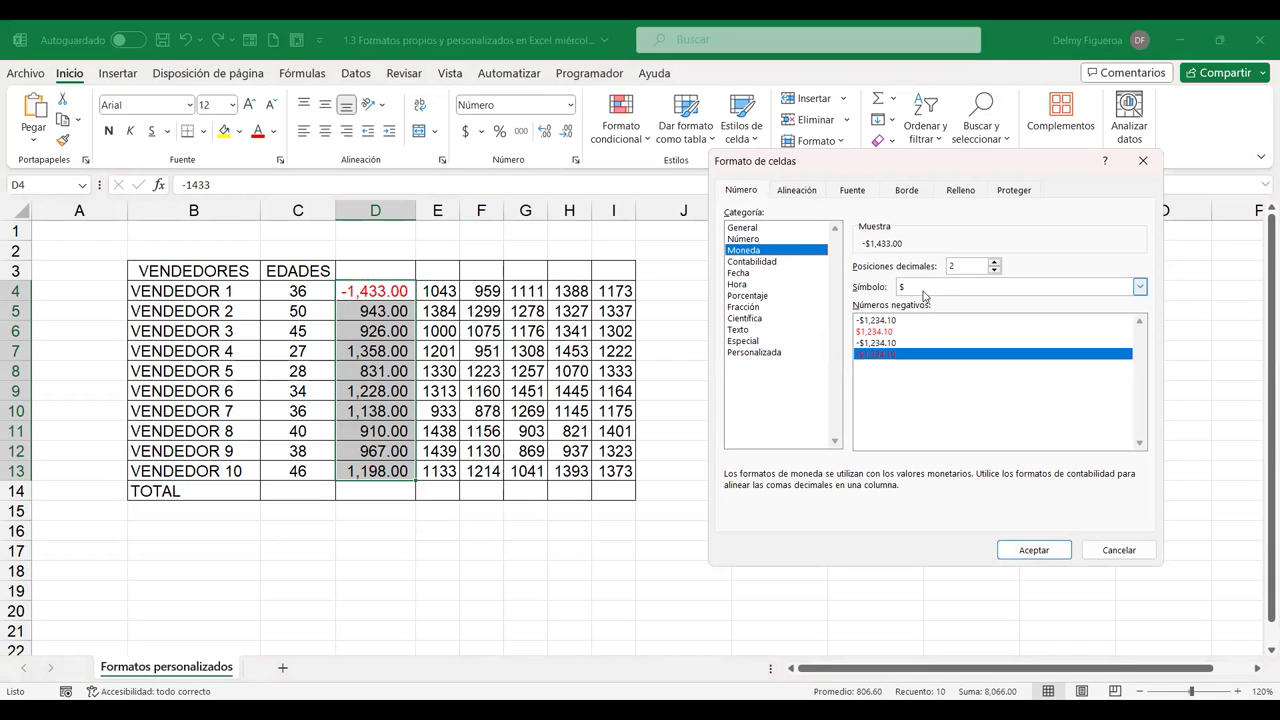
pyautogui.click(1140, 287)
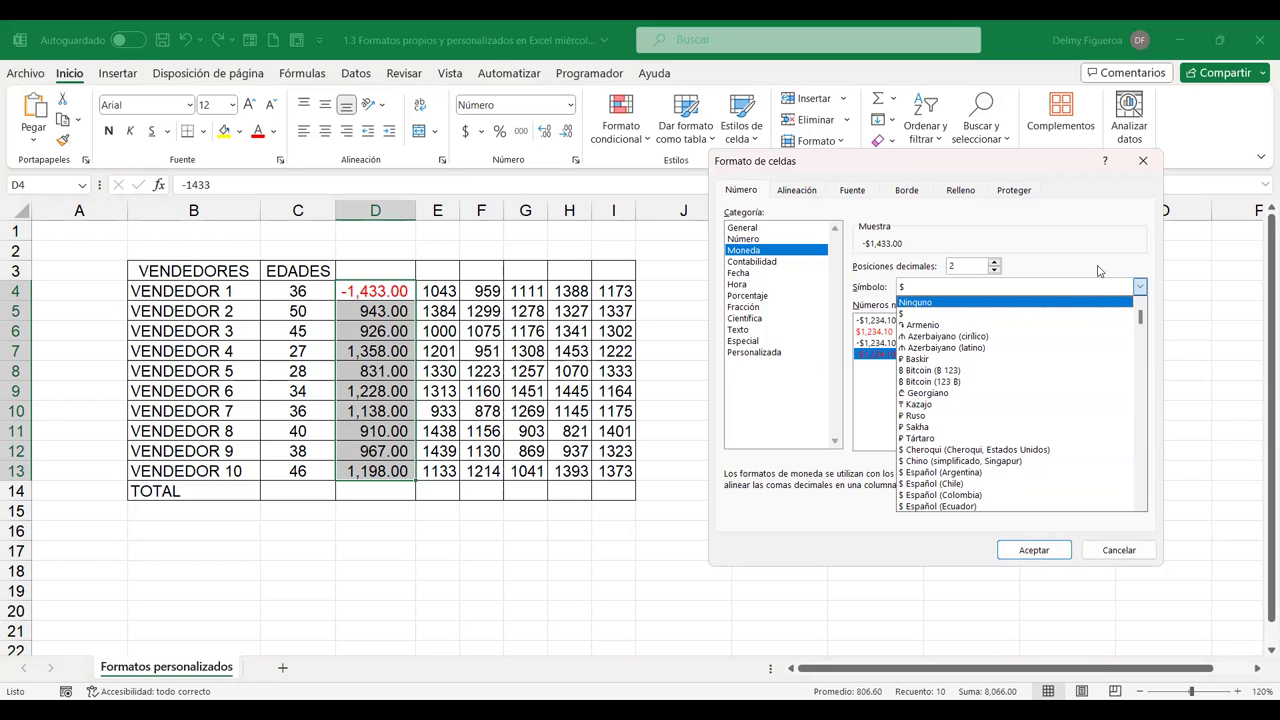
pyautogui.click(965, 289)
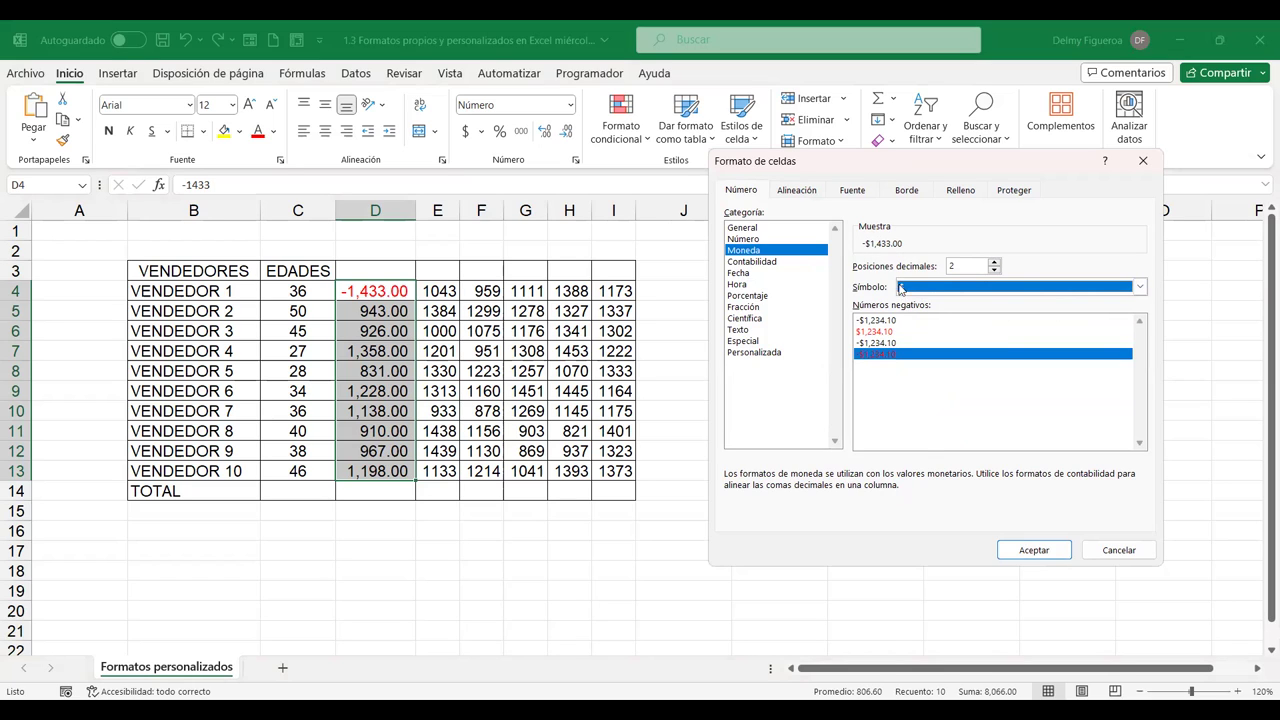
pyautogui.click(891, 344)
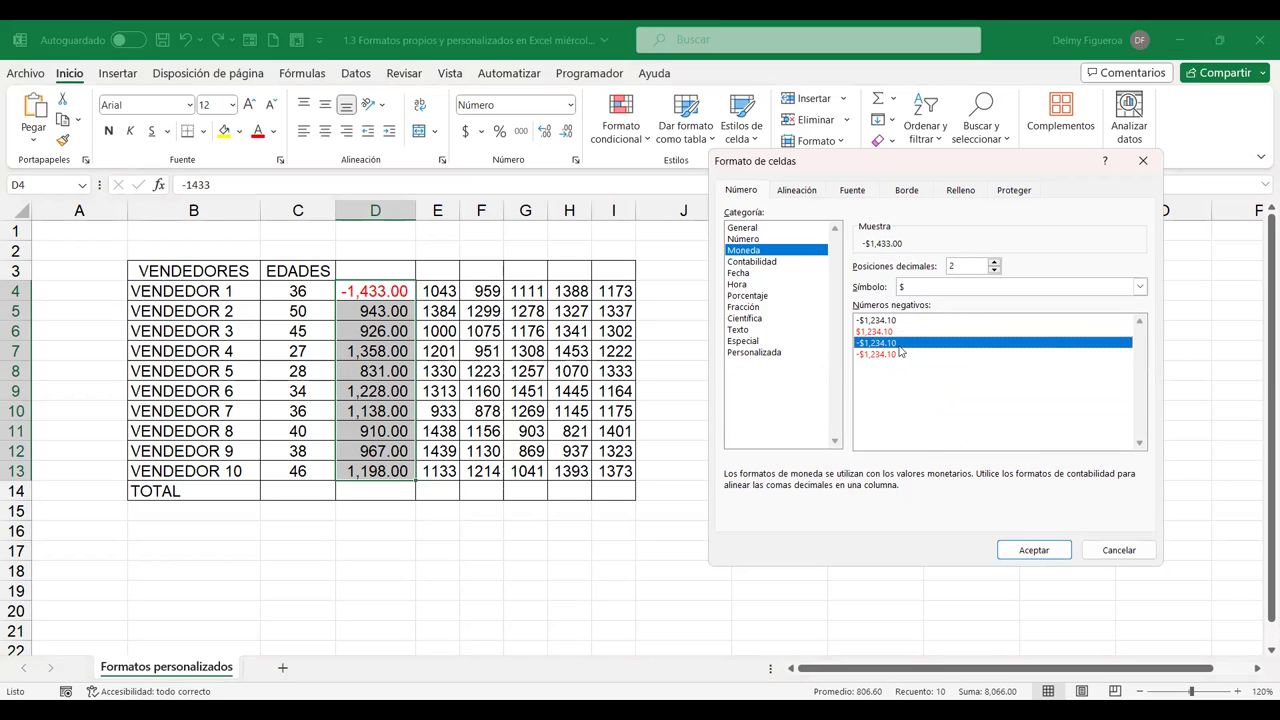
pyautogui.click(1032, 551)
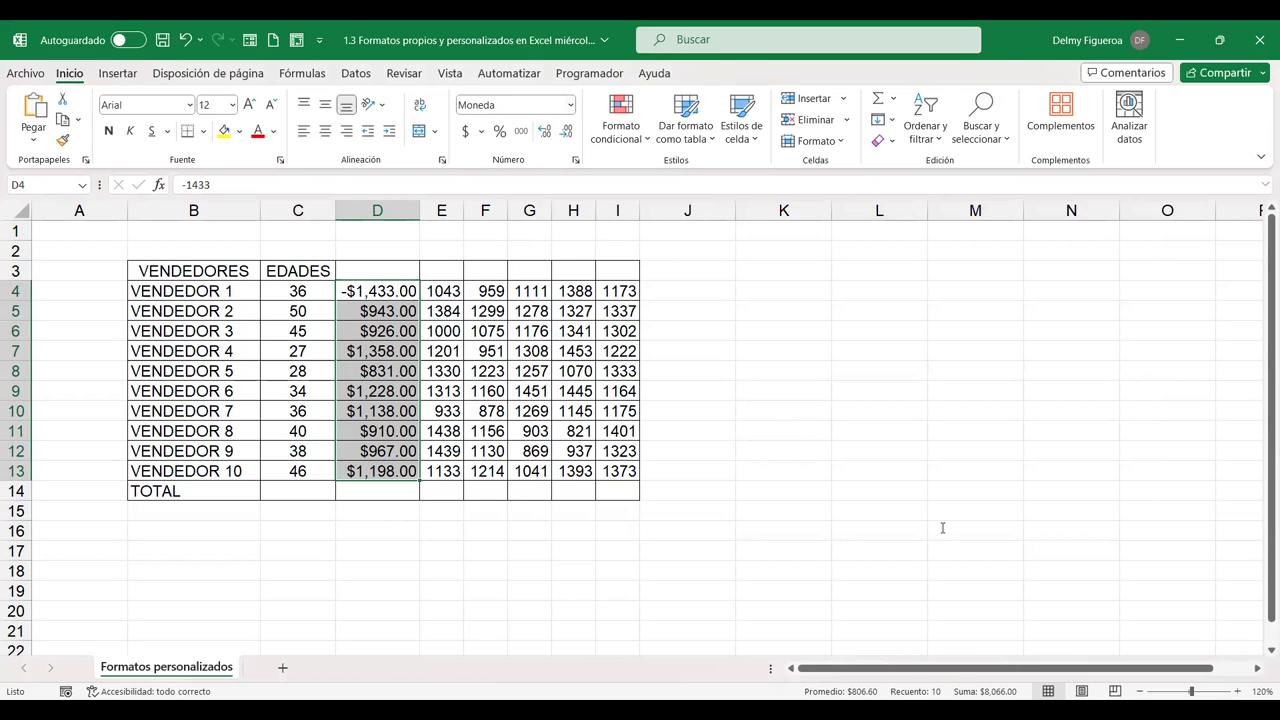
pyautogui.hotkey('ctrl', '1')
# Apply the Contabilidad accounting format to E4:E13, showing values like $ 1,043.00
pyautogui.click(769, 262)
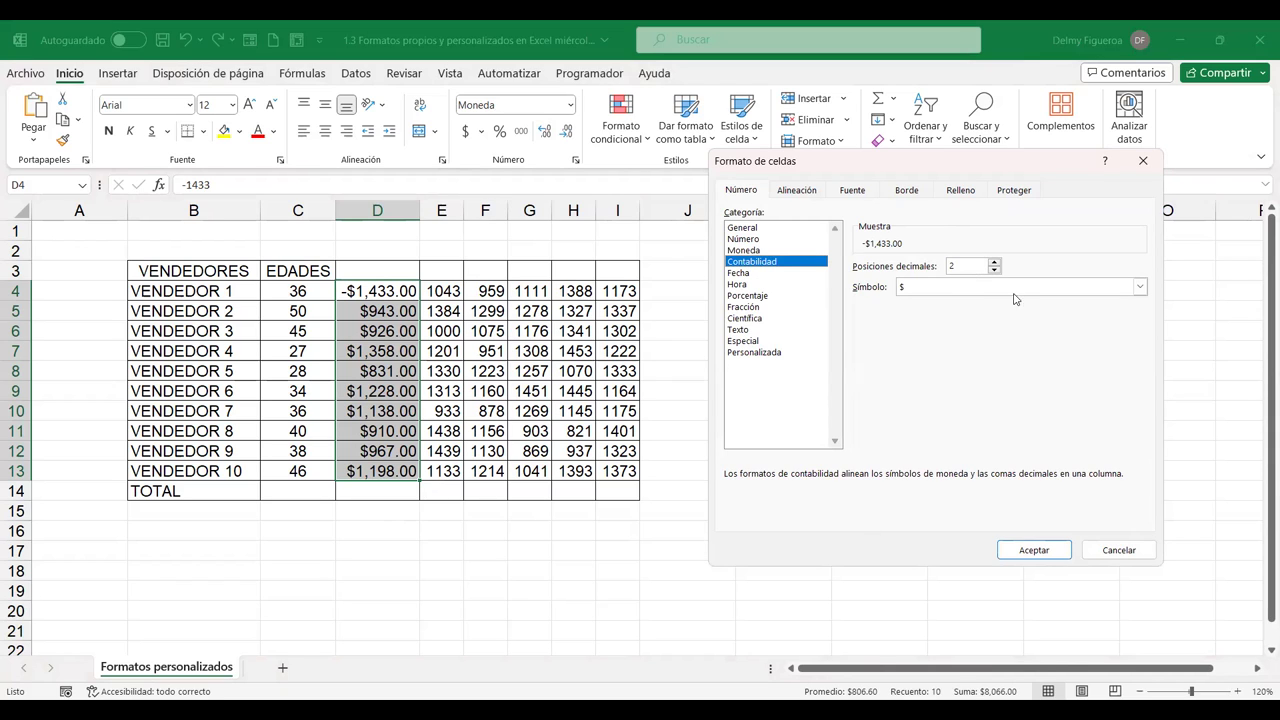
pyautogui.click(1127, 549)
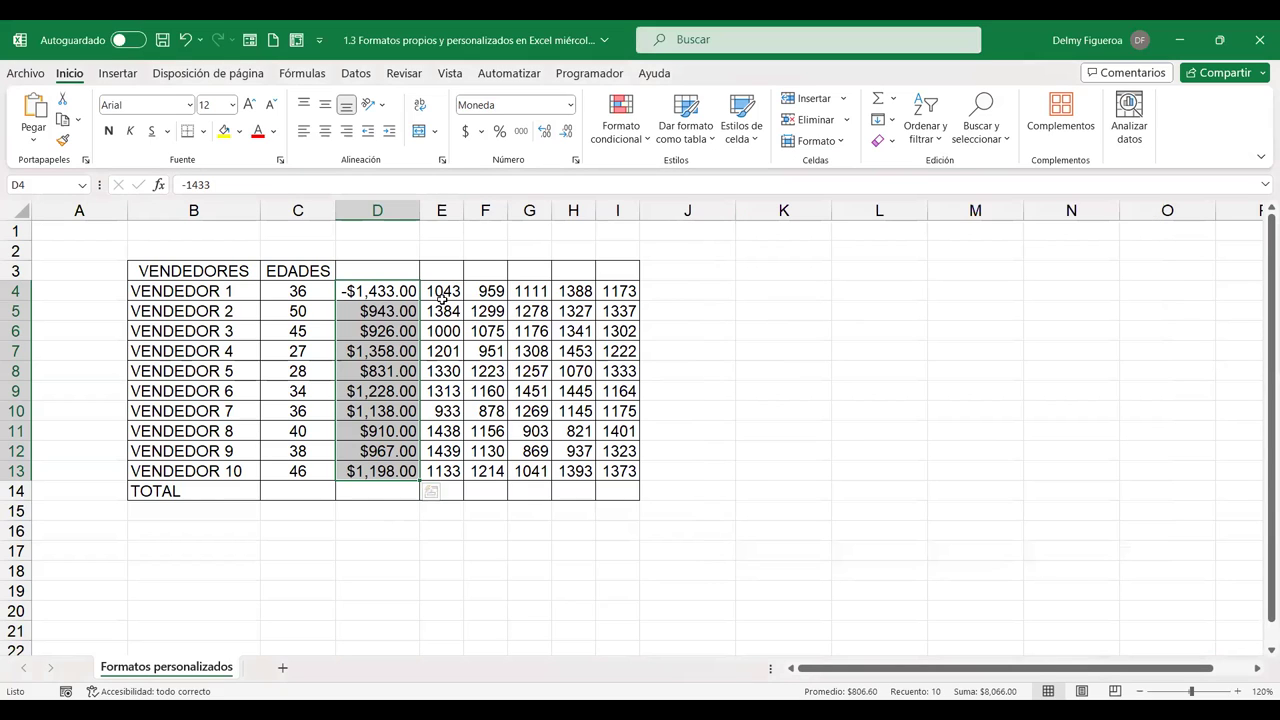
pyautogui.moveTo(442, 287); pyautogui.dragTo(438, 471)
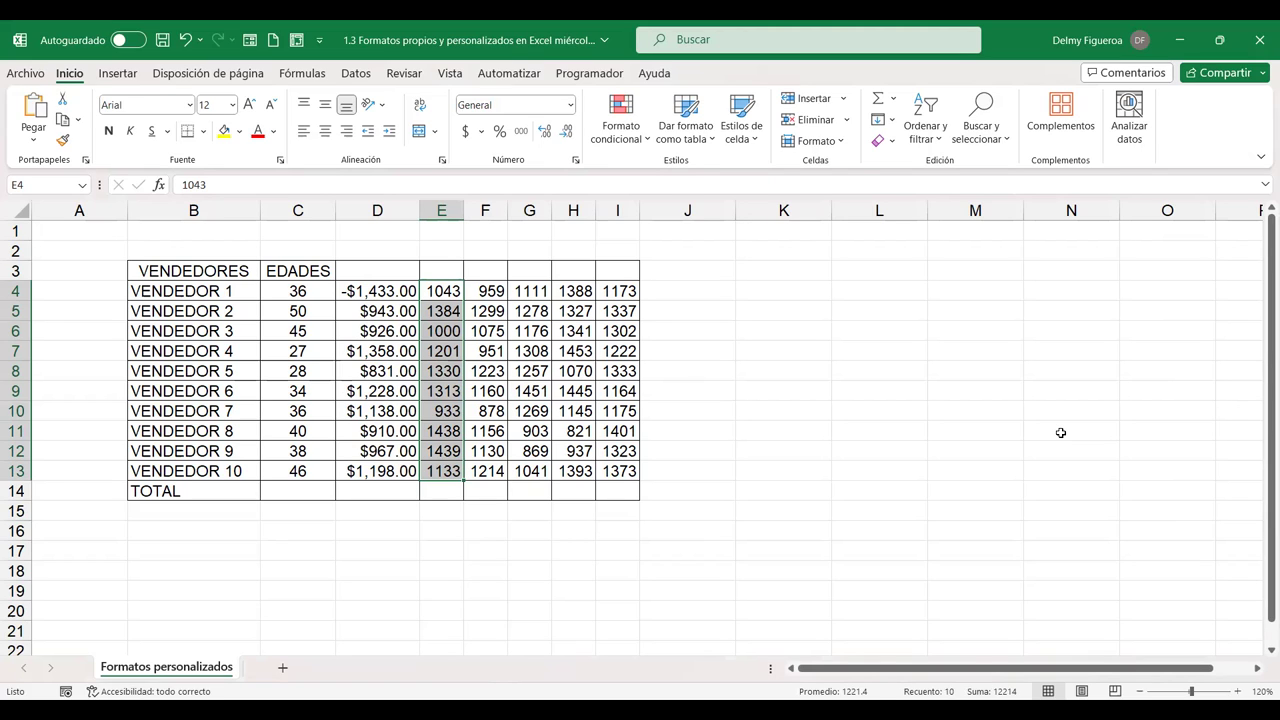
pyautogui.hotkey('ctrl', '1')
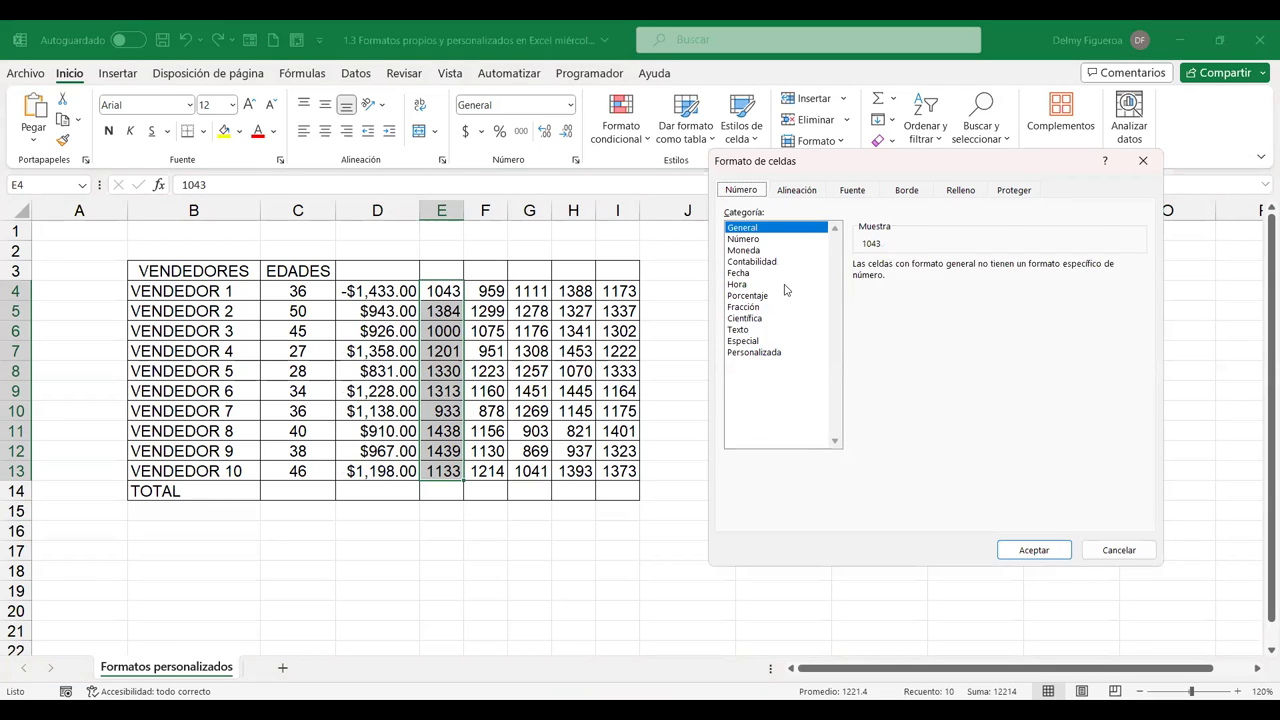
pyautogui.click(765, 264)
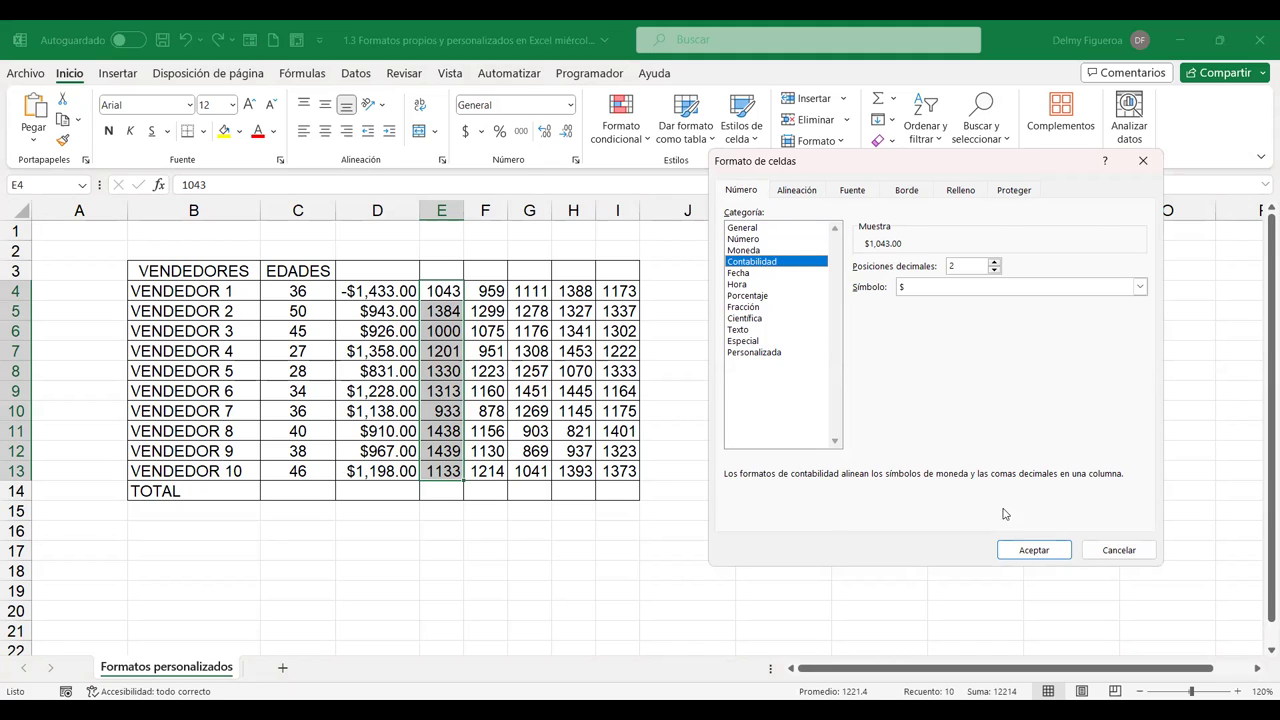
pyautogui.click(1033, 551)
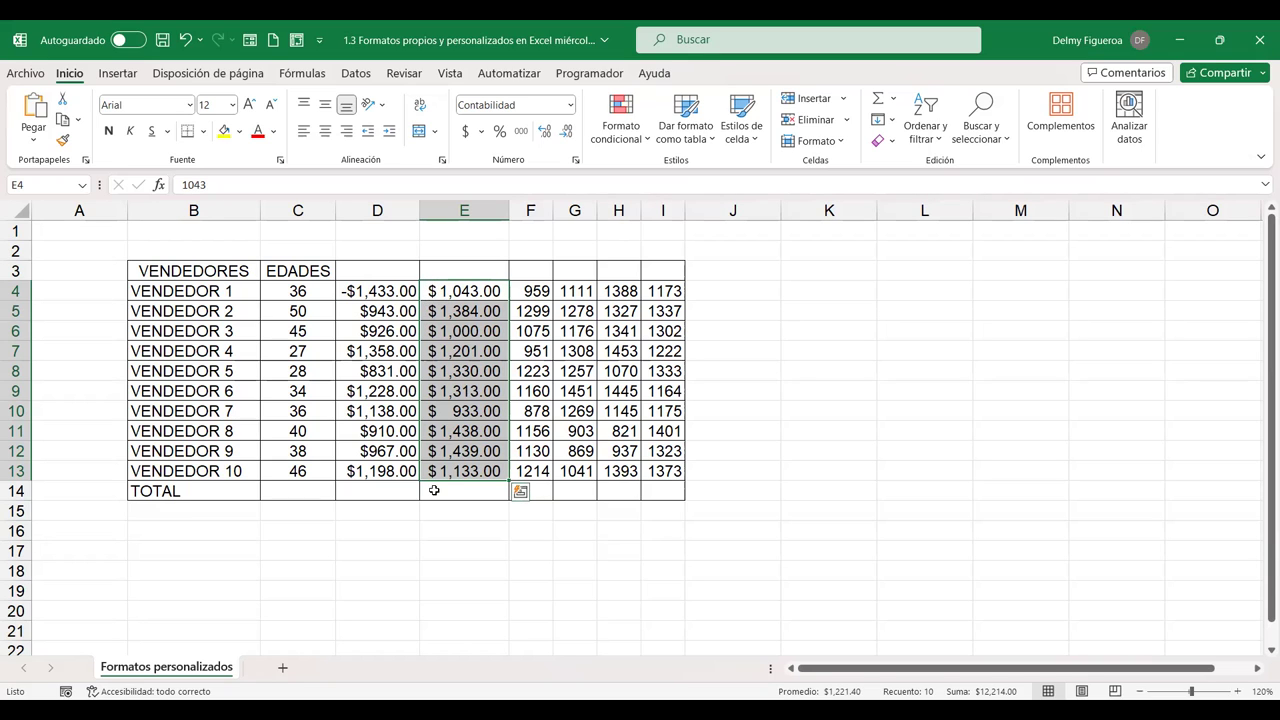
# Enter -1384 in E5 so it displays -$1,384.00
pyautogui.click(488, 311)
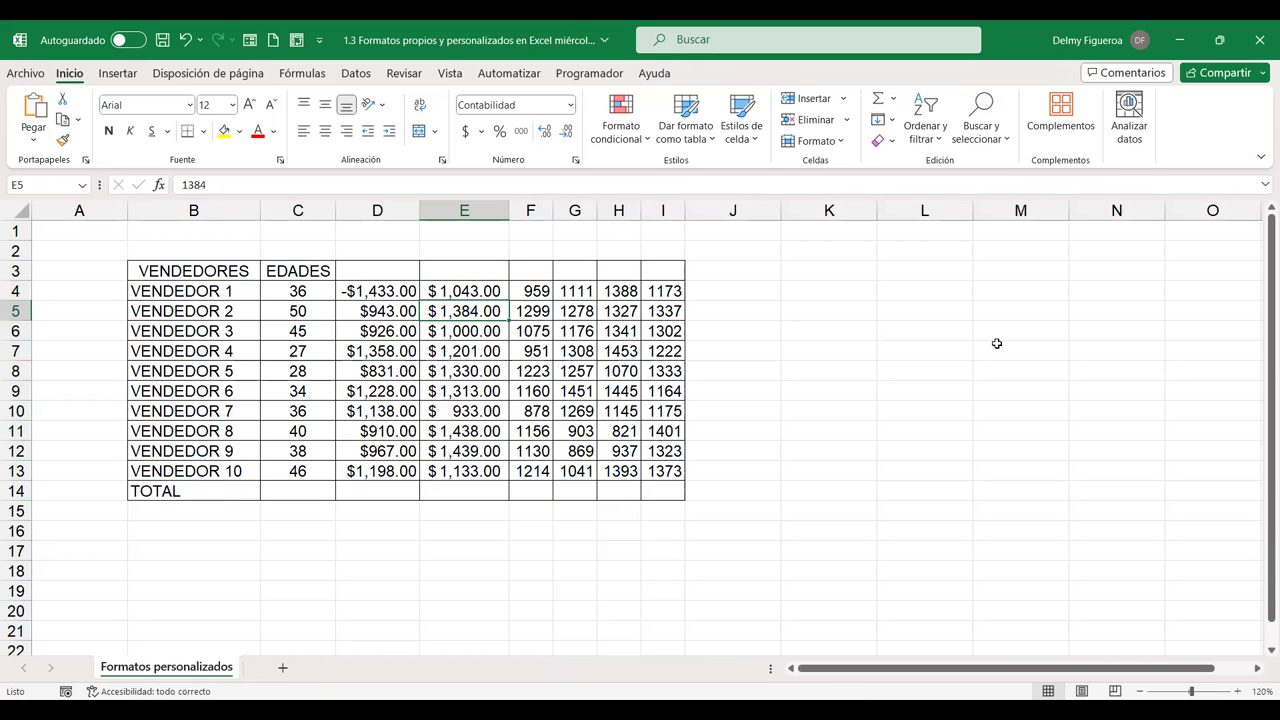
pyautogui.write('-$1,384')
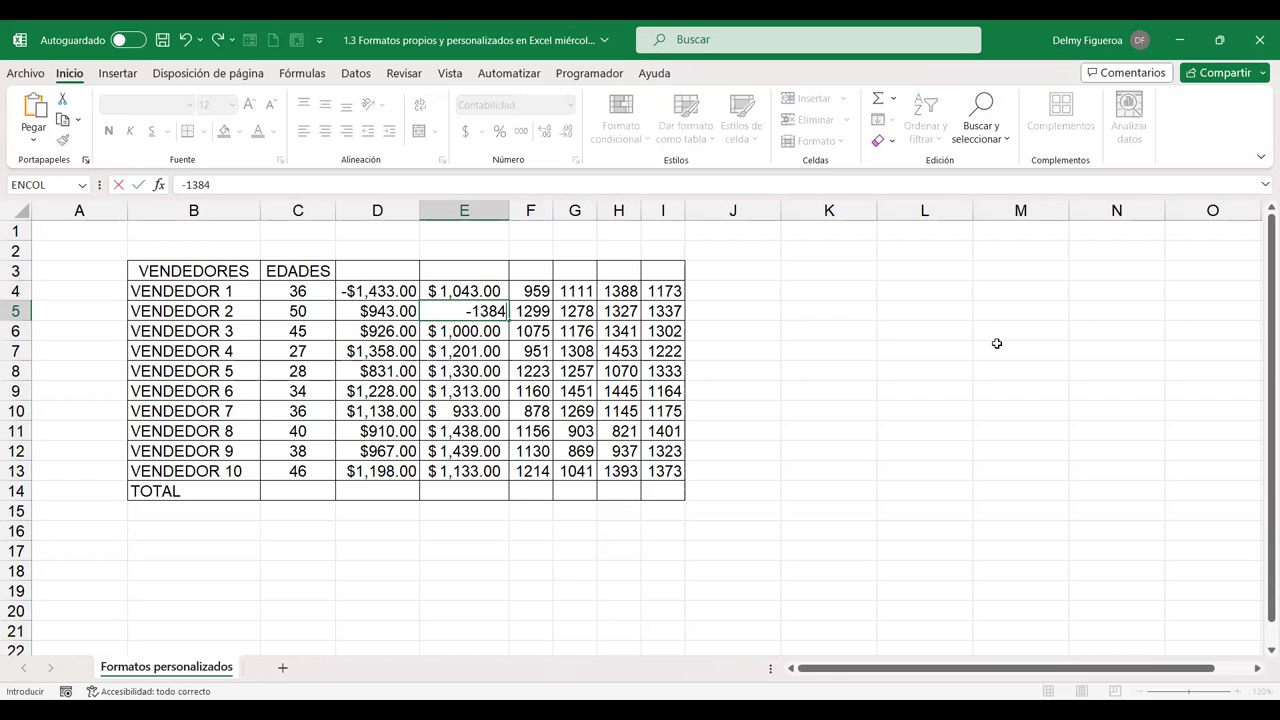
pyautogui.press('Tab')
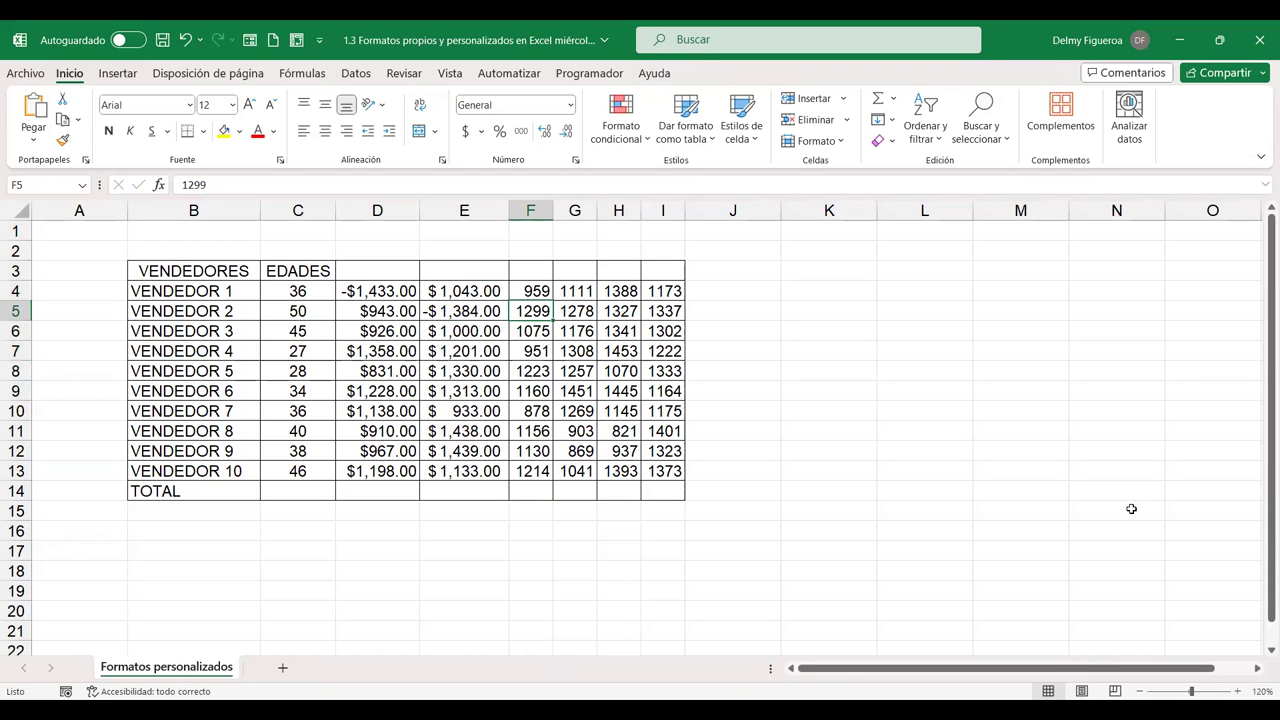
# Preview the Fecha date category for F5, then cancel without changes
pyautogui.hotkey('ctrl', '1')
pyautogui.click(748, 262)
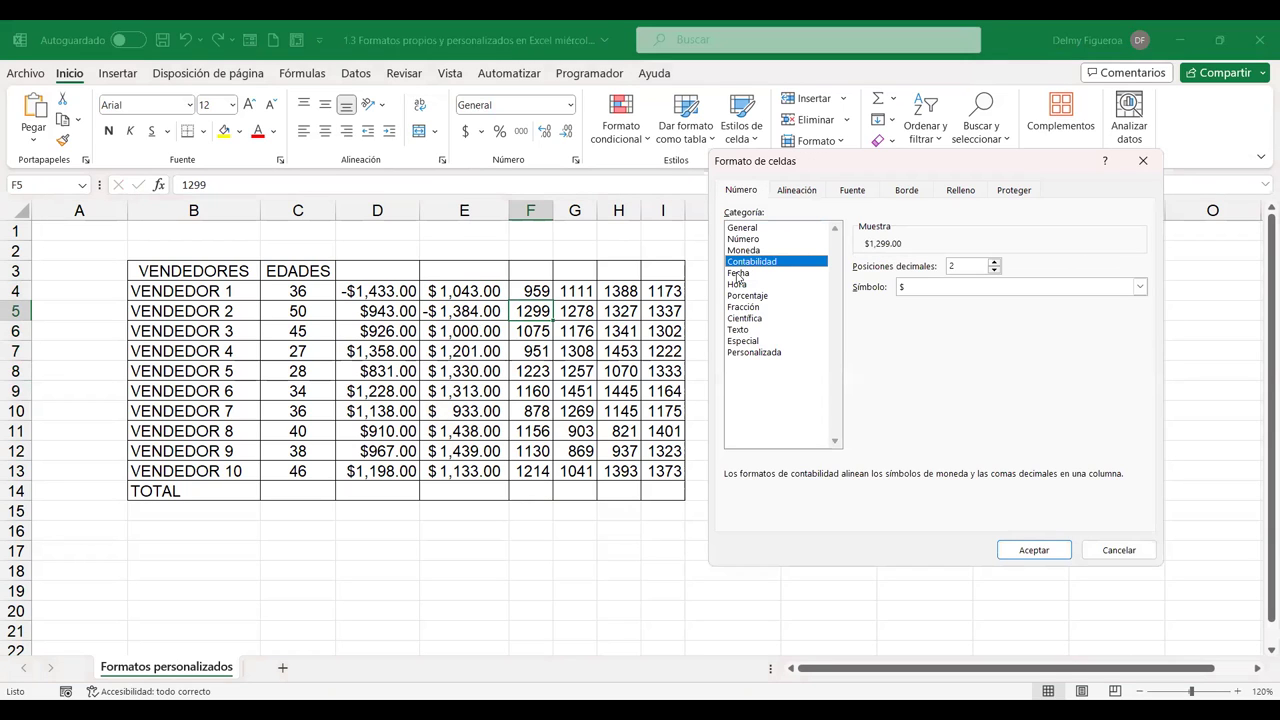
pyautogui.click(738, 274)
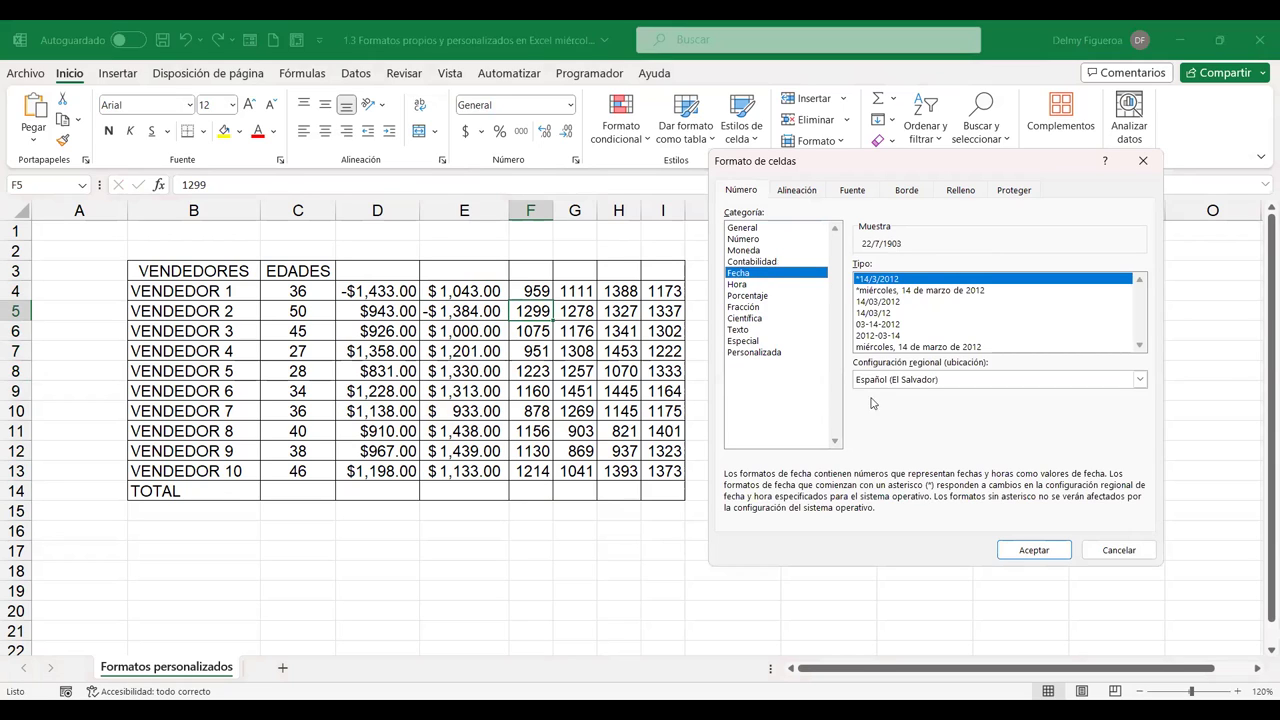
pyautogui.click(1137, 556)
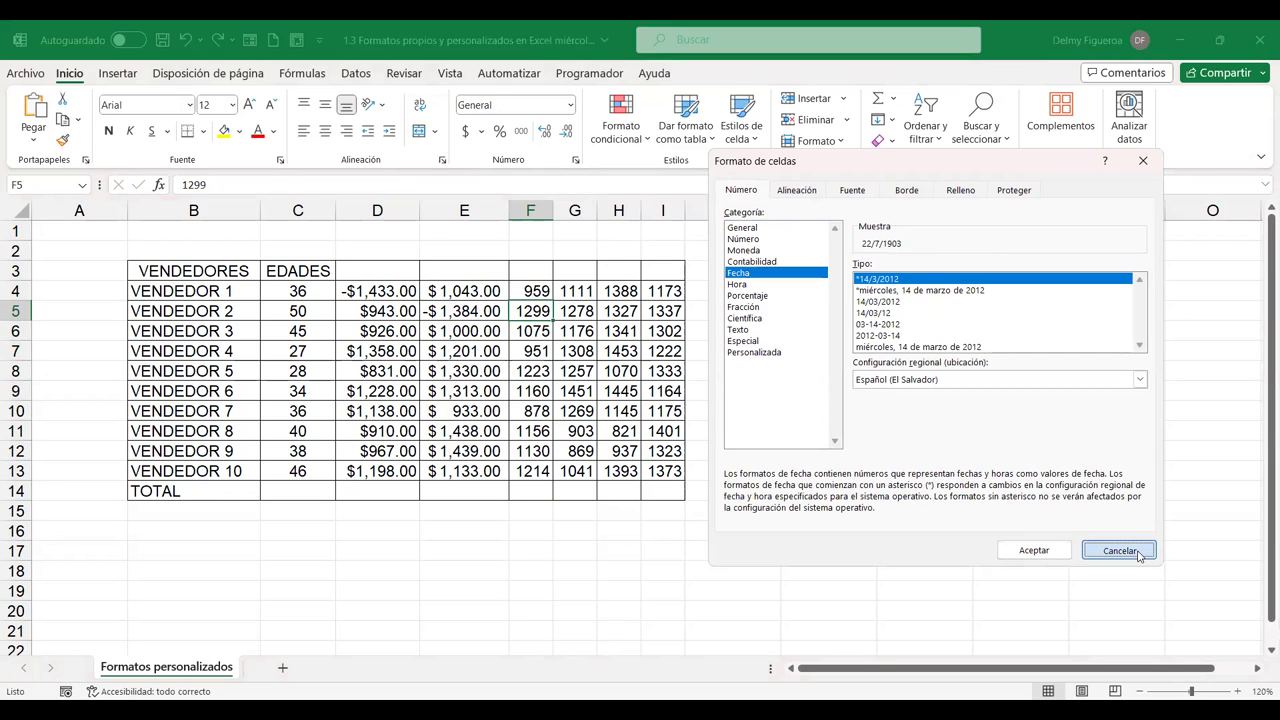
pyautogui.click(1137, 556)
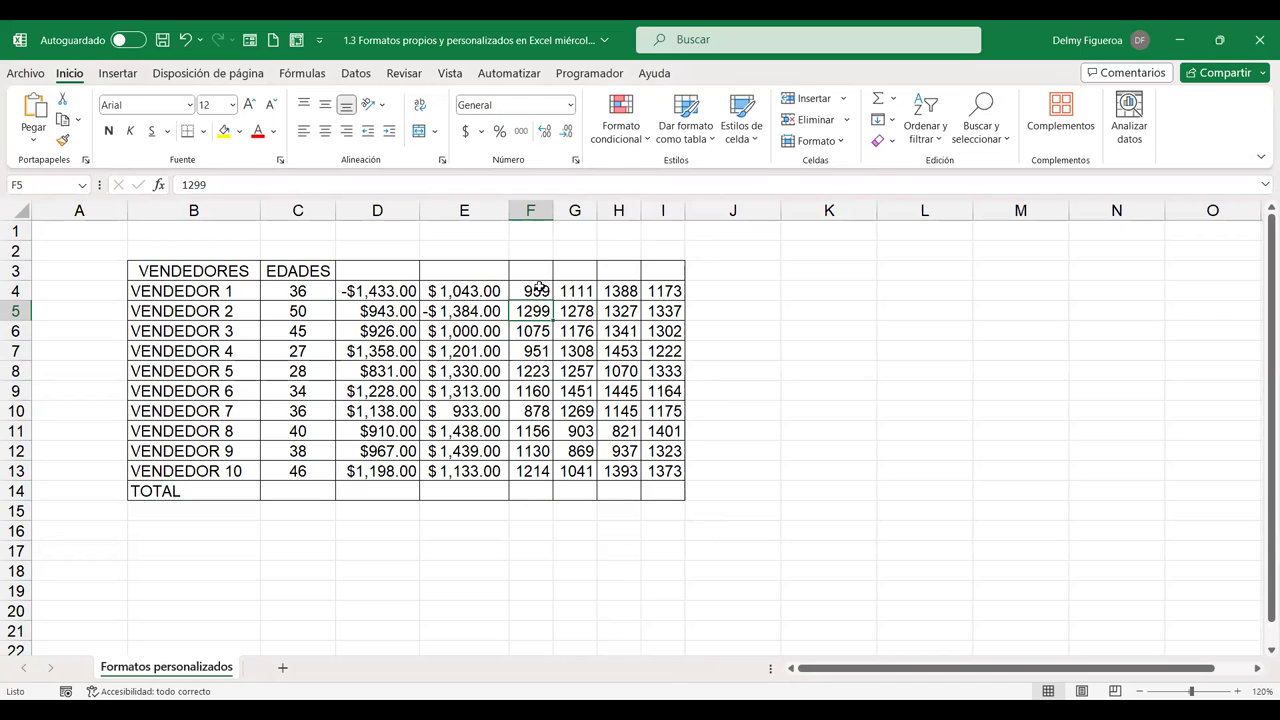
# Select F4:F13 and bring up the Formato de celdas dialog for it
pyautogui.moveTo(539, 289); pyautogui.dragTo(530, 397)
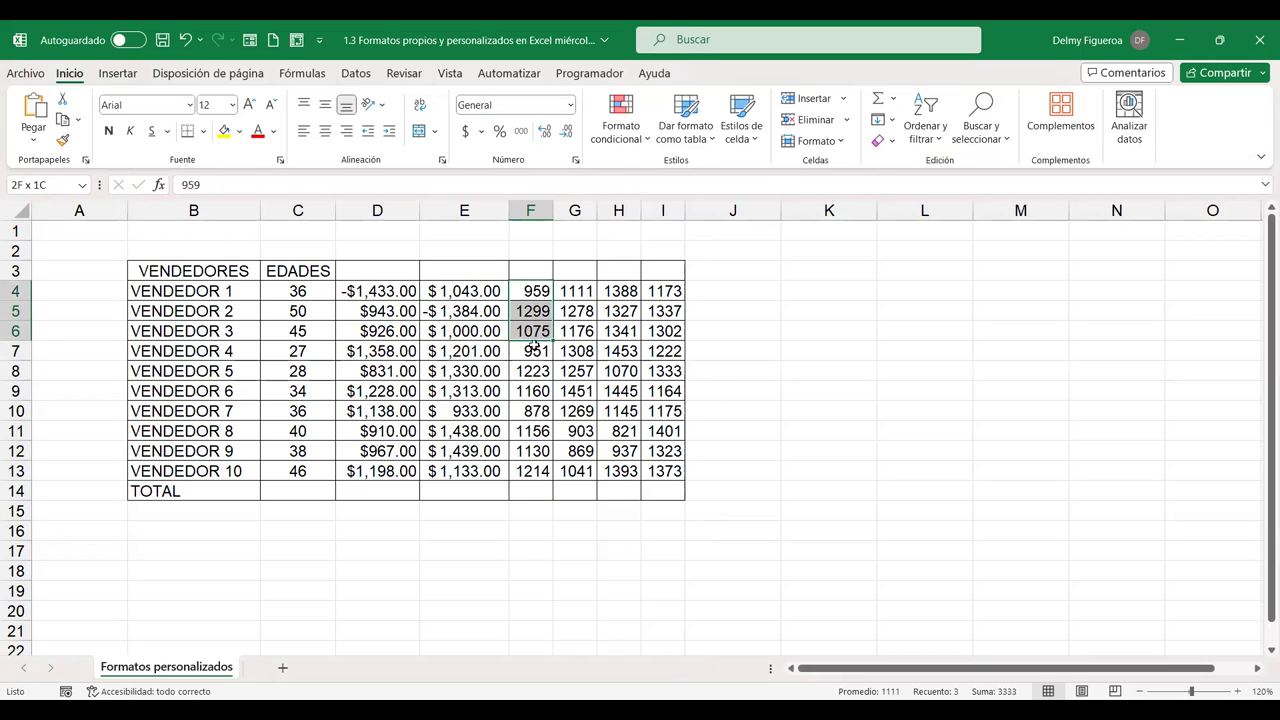
pyautogui.moveTo(530, 397); pyautogui.dragTo(530, 472)
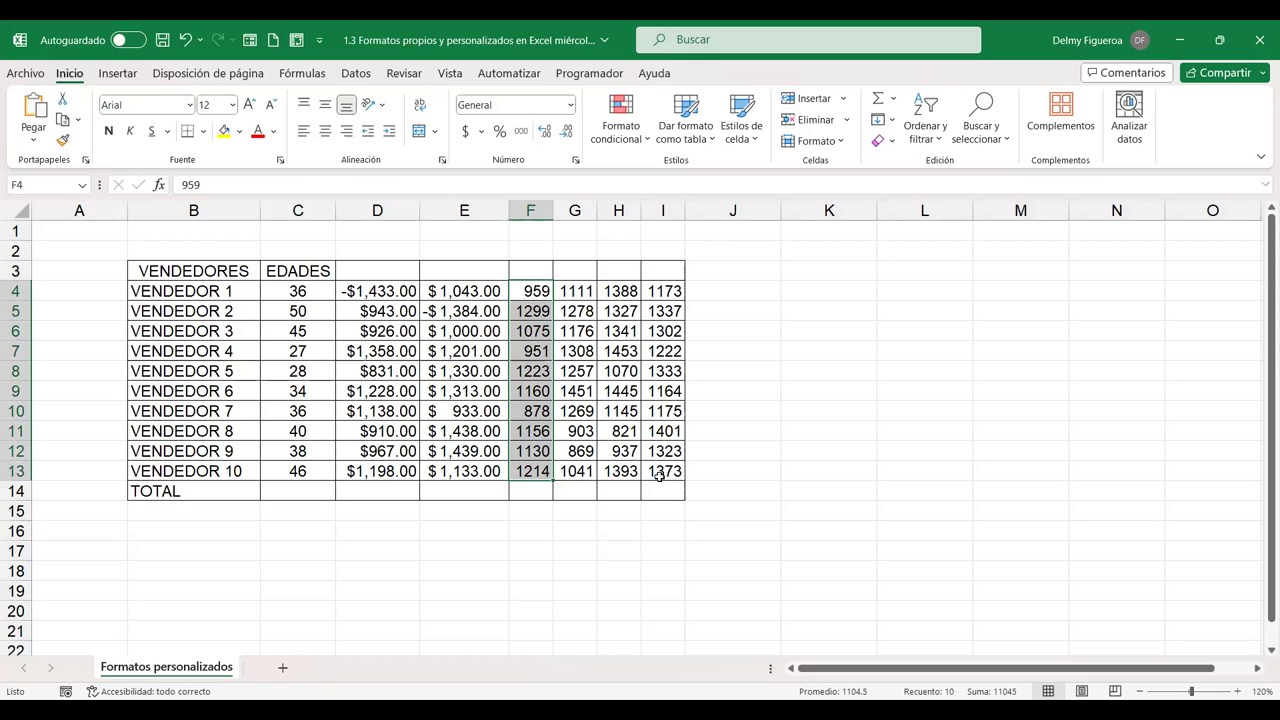
pyautogui.hotkey('ctrl', '1')
# Apply the Fecha date format to F4:F13, then undo it to restore the plain numbers
pyautogui.click(744, 275)
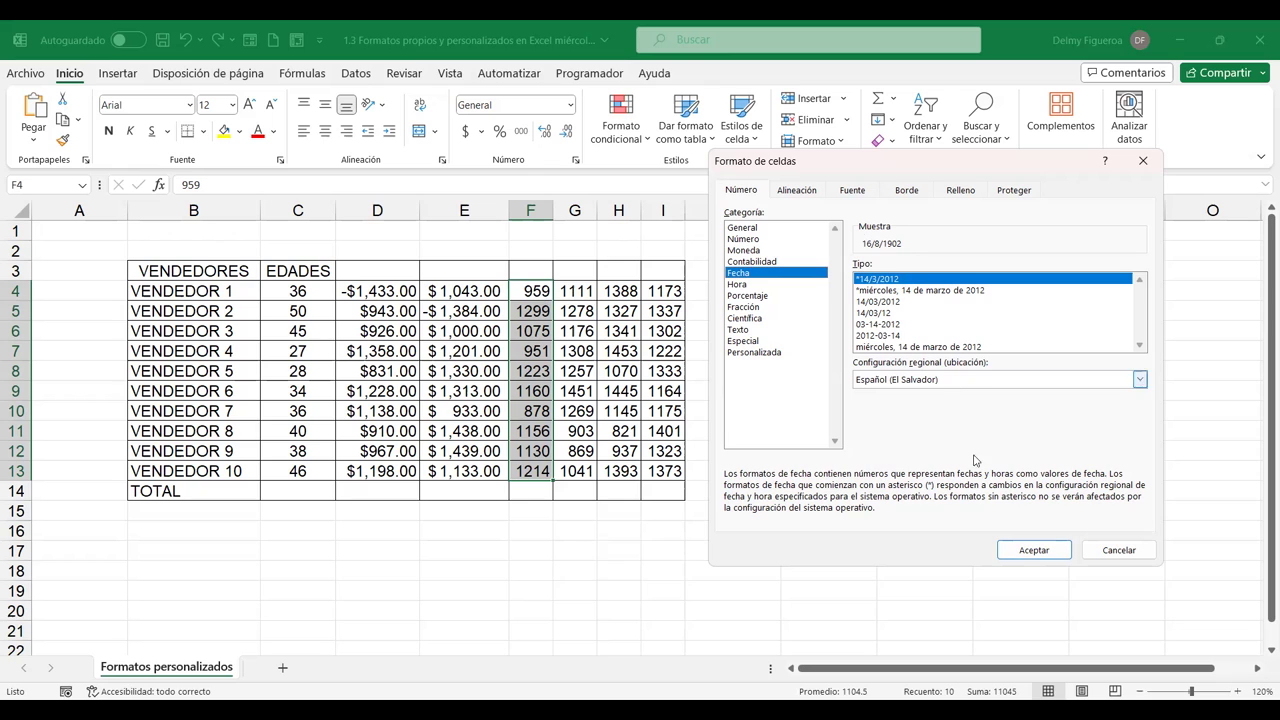
pyautogui.click(1035, 552)
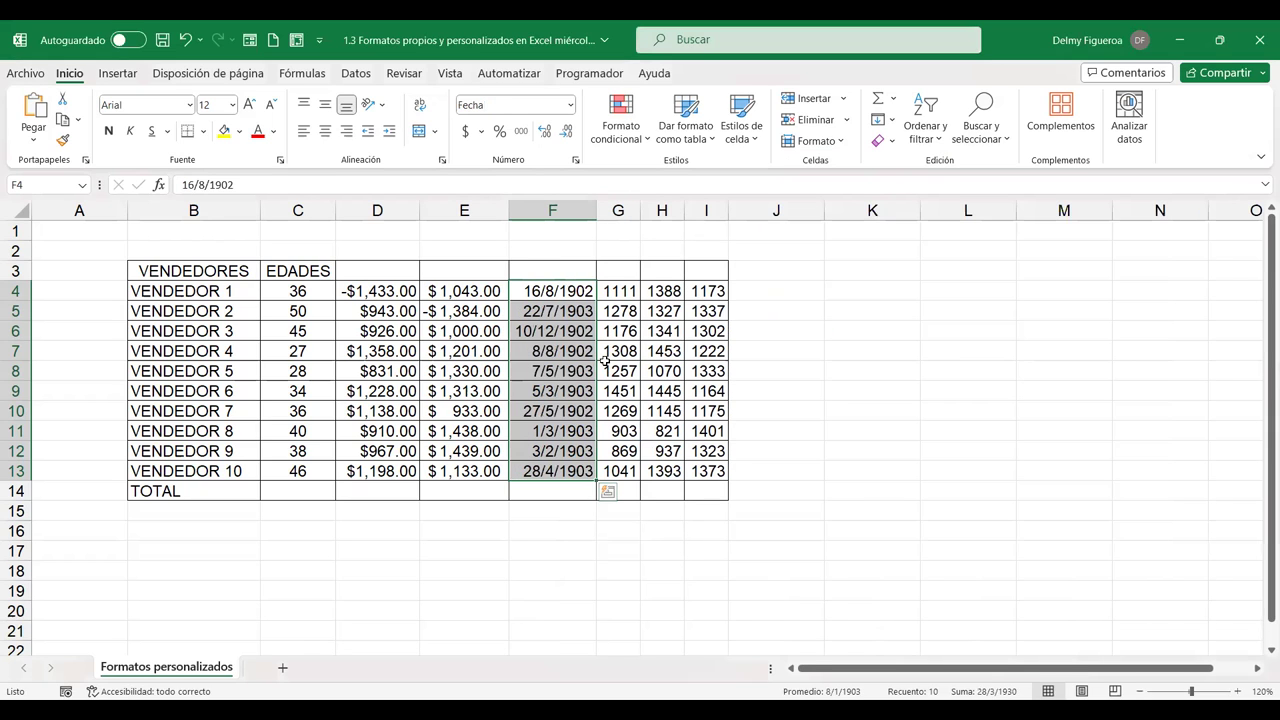
pyautogui.hotkey('ctrl', 'z')
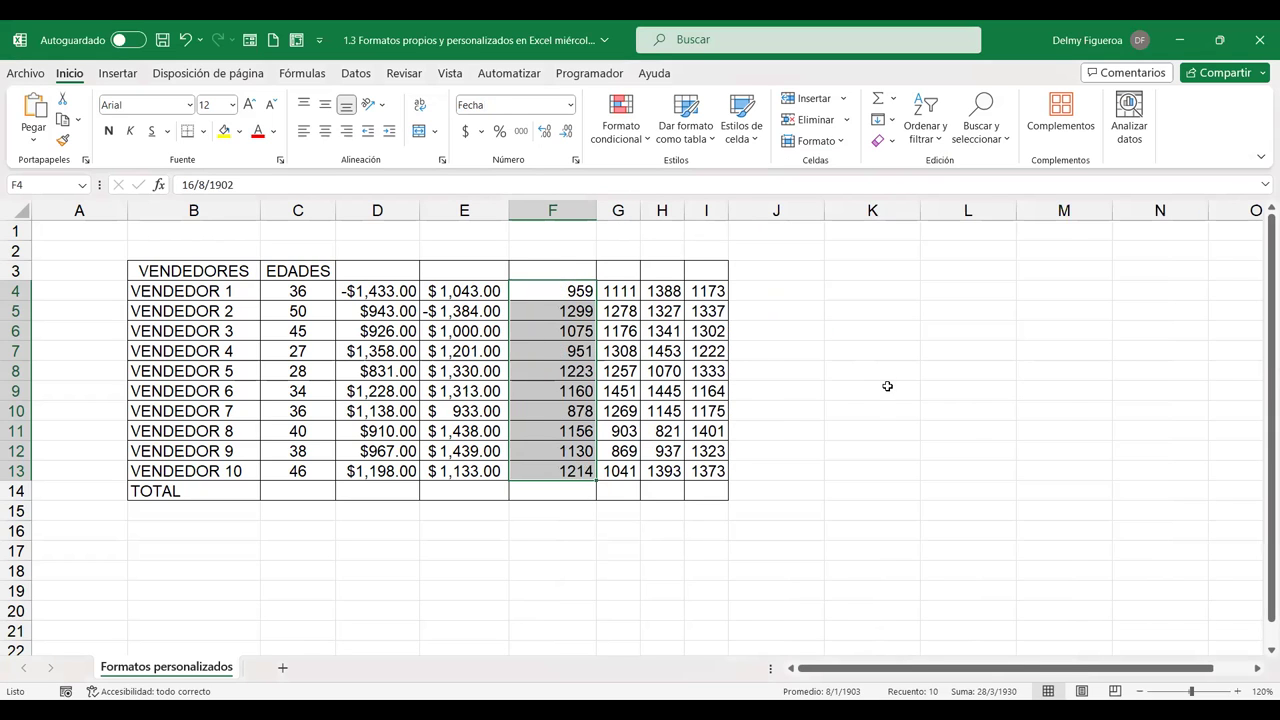
pyautogui.hotkey('ctrl', 'z')
# Copy the F4:F13 values and paste them into K4:K13
pyautogui.hotkey('ctrl', 'c')
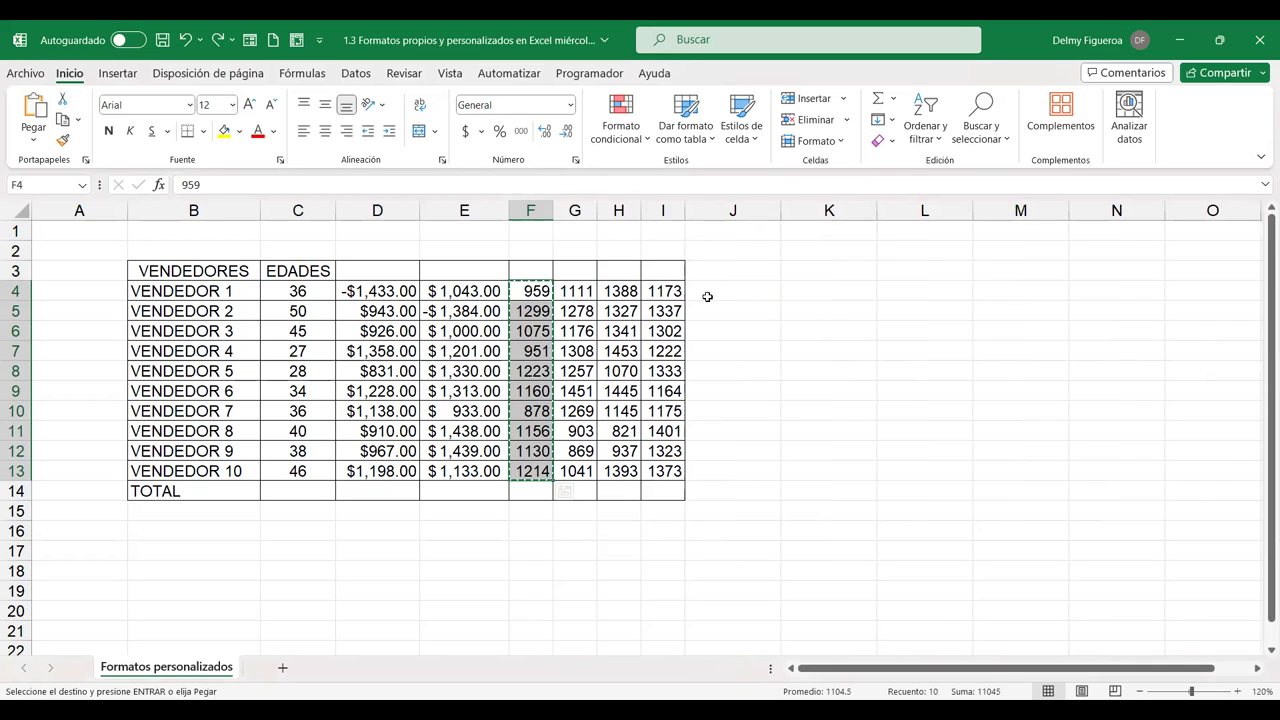
pyautogui.click(818, 289)
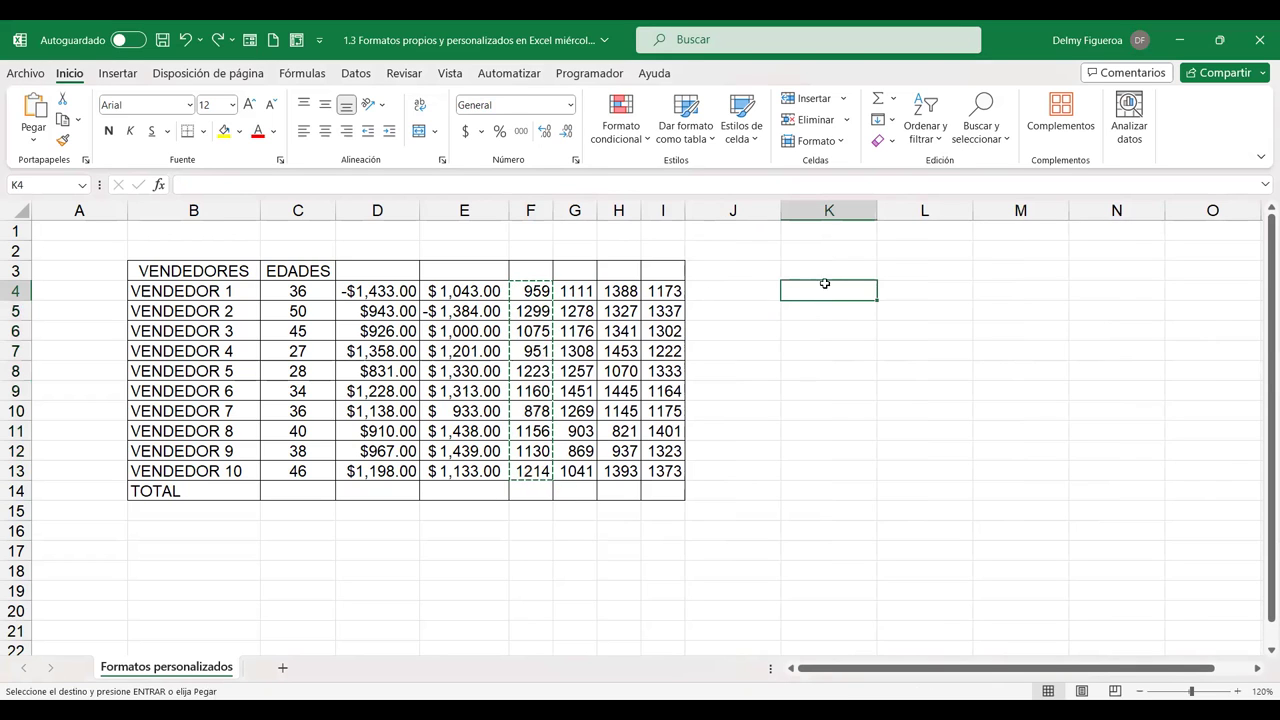
pyautogui.hotkey('ctrl', 'v')
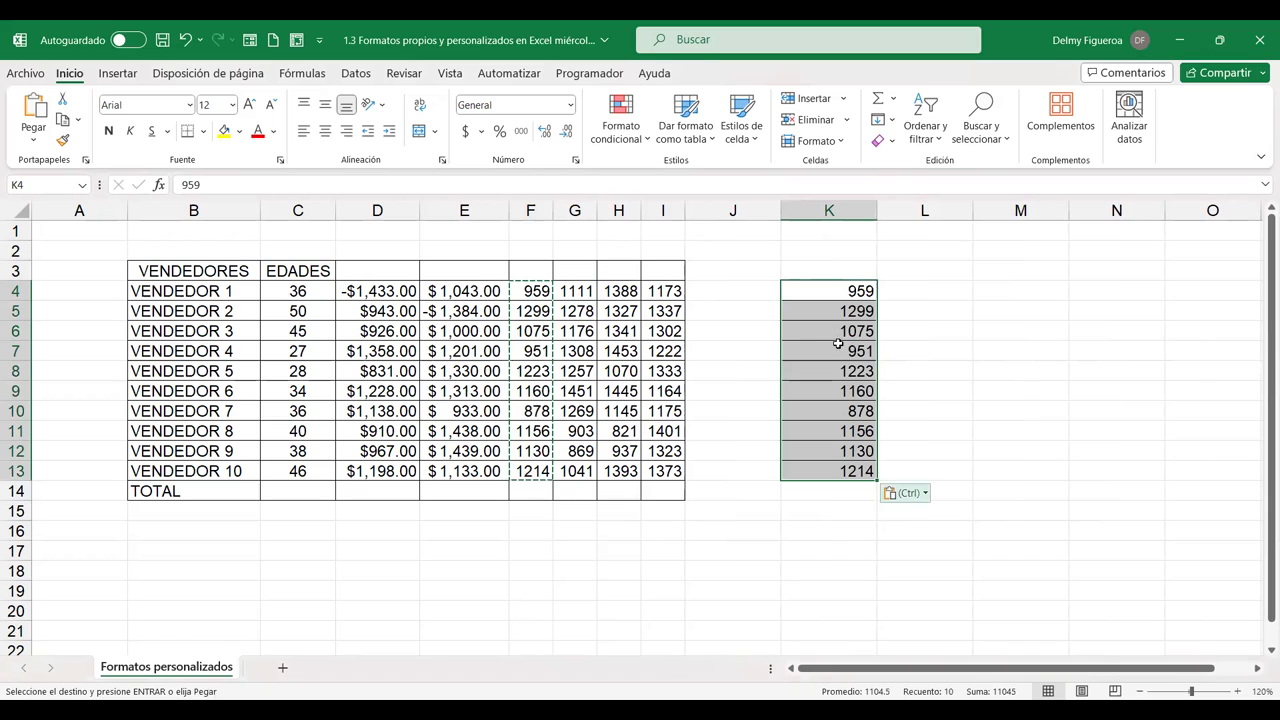
# Format the pasted K4:K13 values with the Fecha date type
pyautogui.press('ctrl')
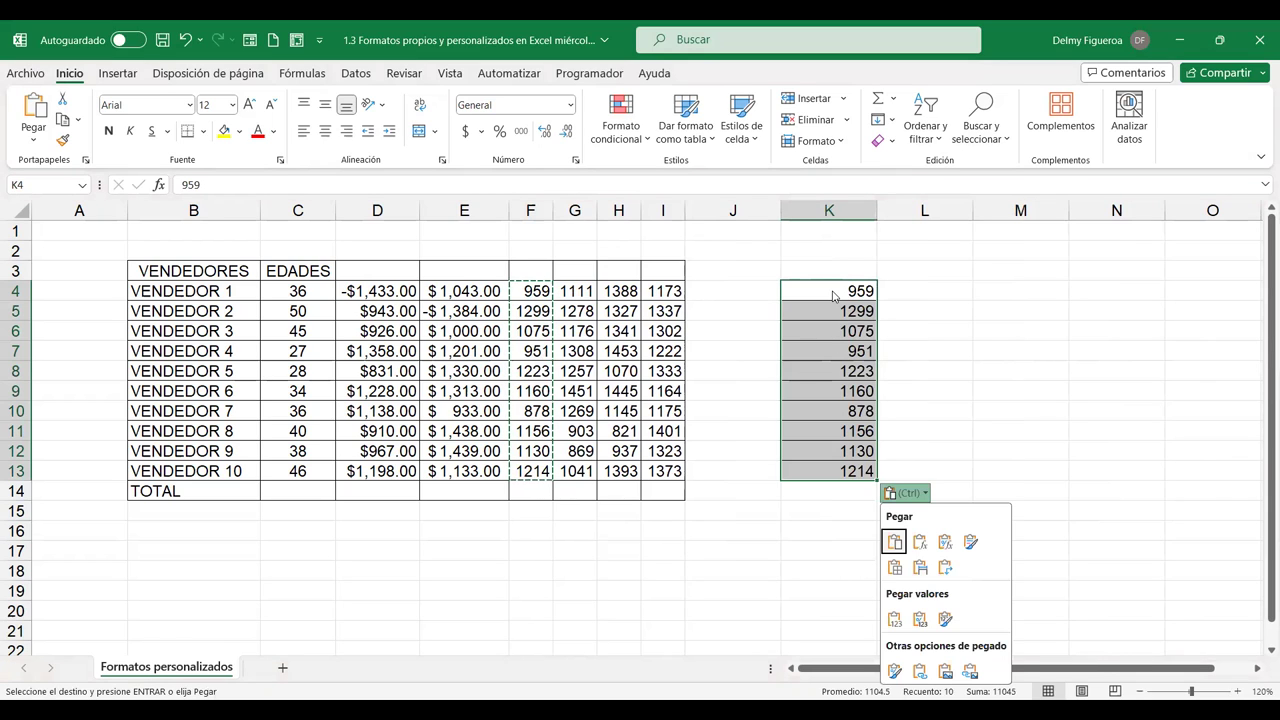
pyautogui.press('Escape')
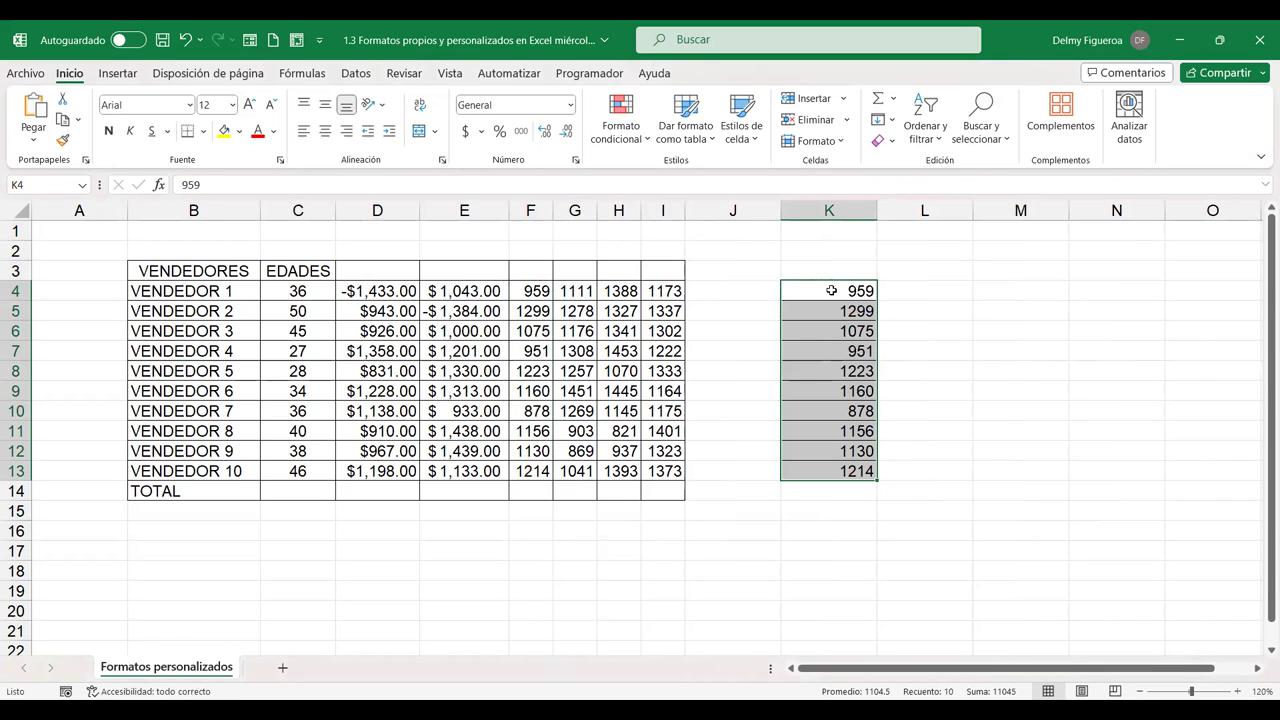
pyautogui.hotkey('ctrl', '1')
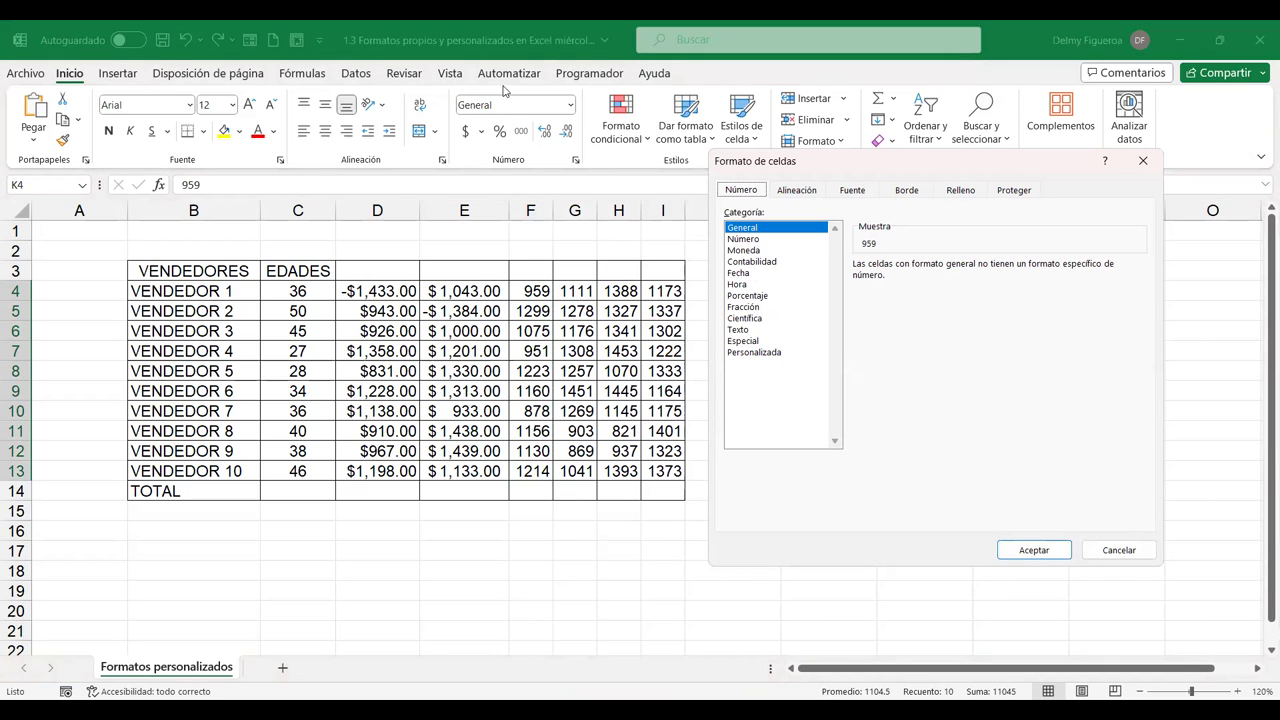
pyautogui.click(738, 273)
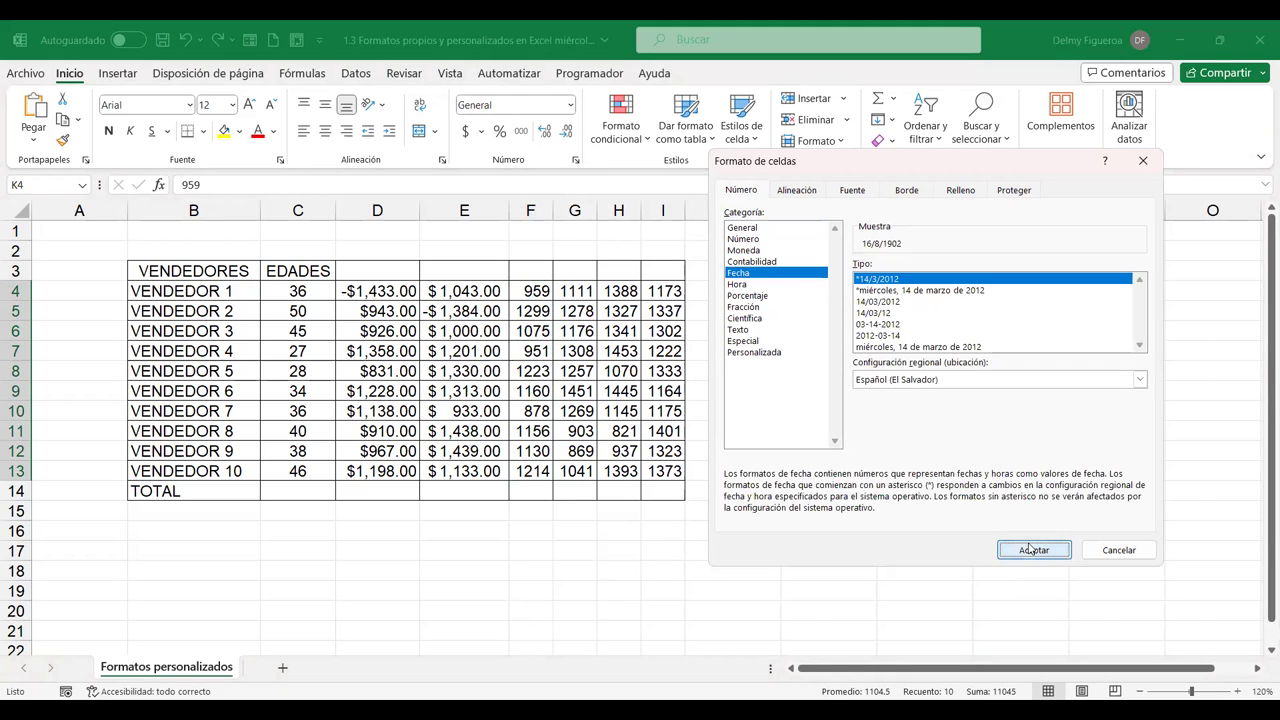
pyautogui.click(1034, 550)
# Compare F4, K4 and F5 to see the same values as numbers and as dates
pyautogui.click(535, 291)
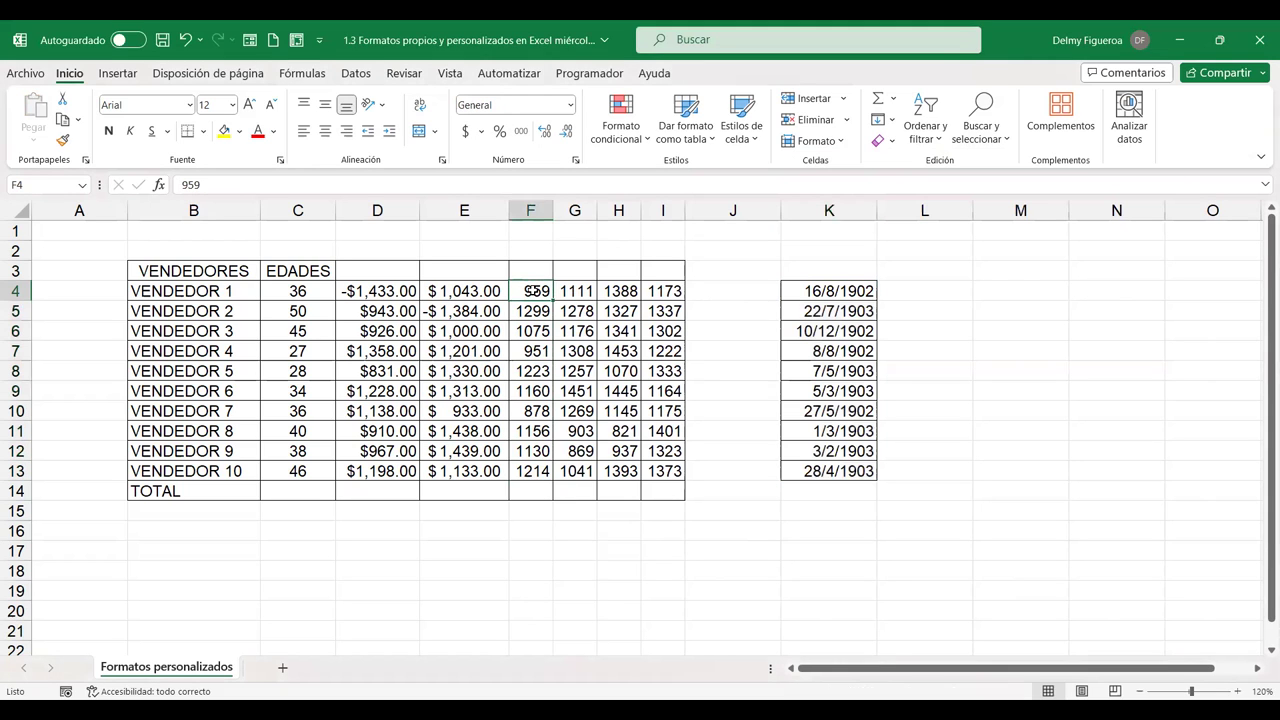
pyautogui.click(850, 291)
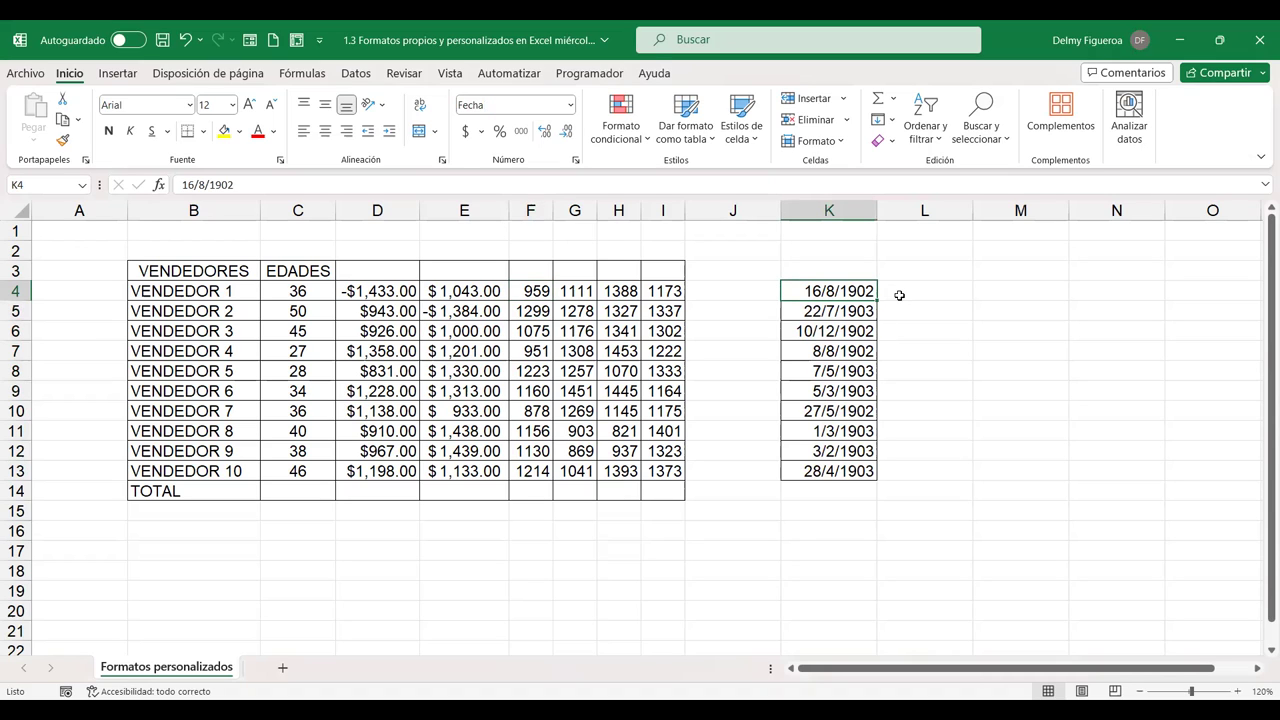
pyautogui.click(530, 311)
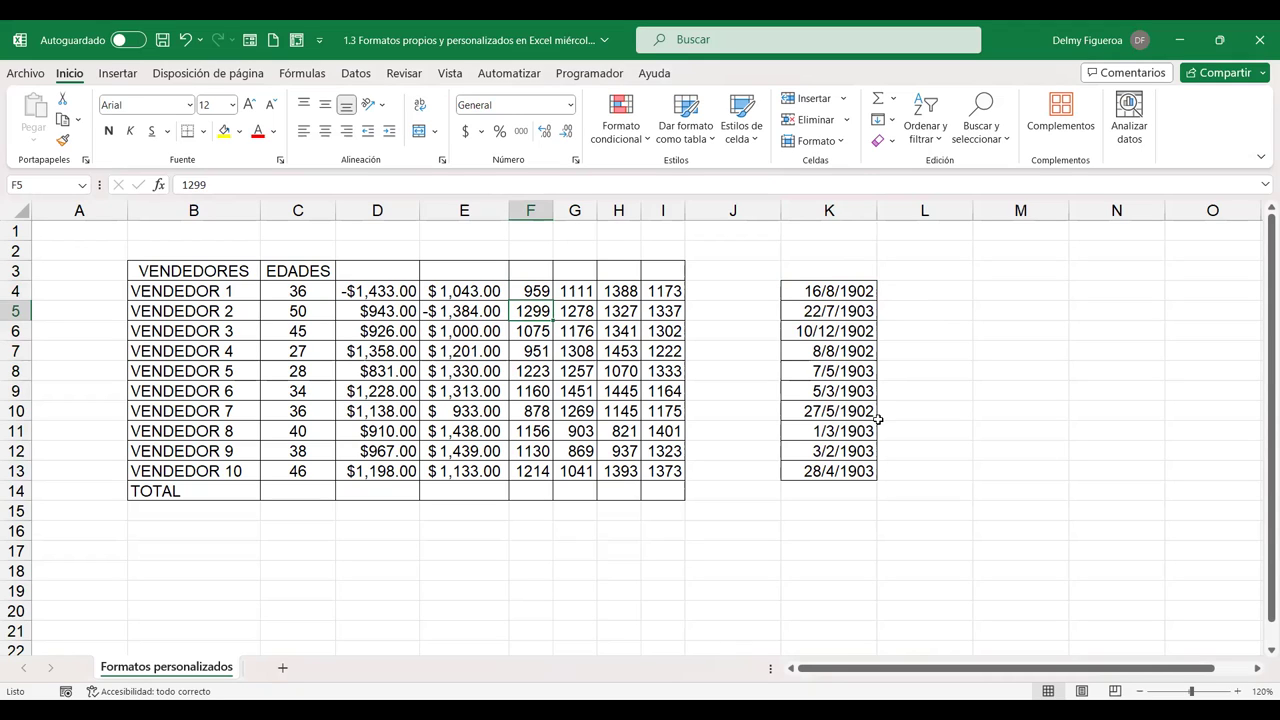
# Enter the formula +HOY() in M4 so it shows today's date, 1/11/2023
pyautogui.click(1020, 289)
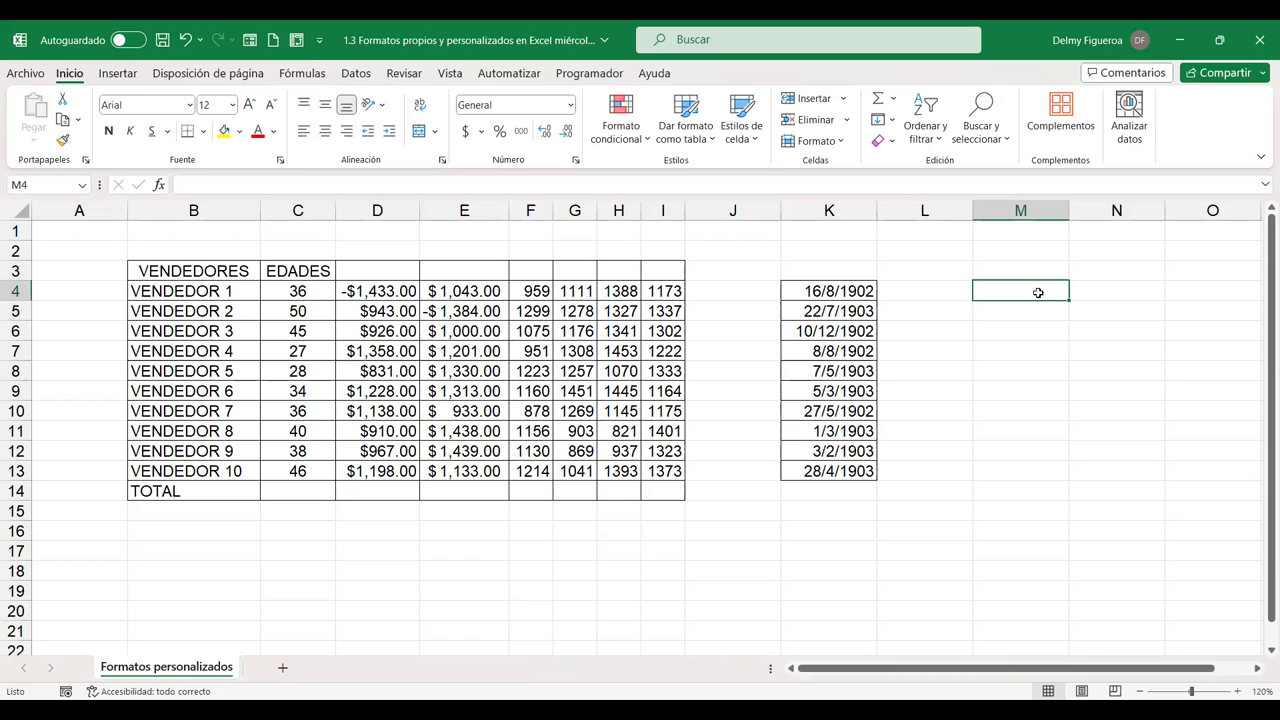
pyautogui.write('+')
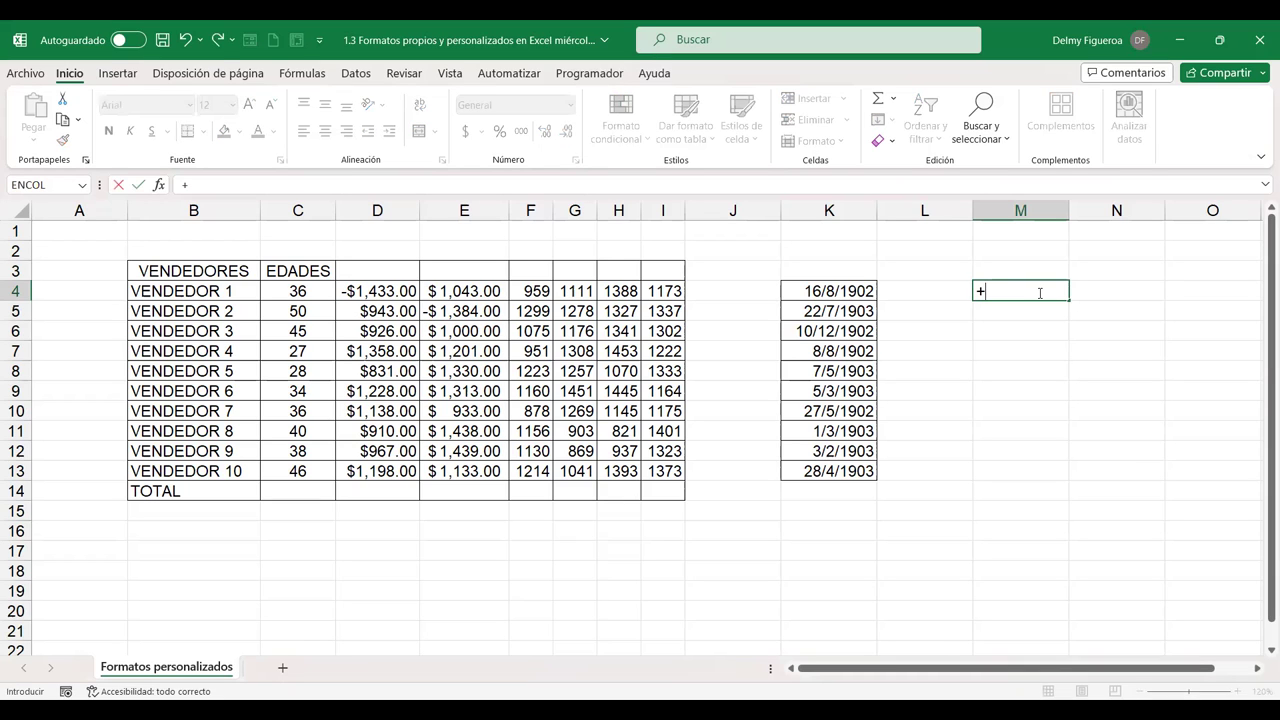
pyautogui.write('hoy')
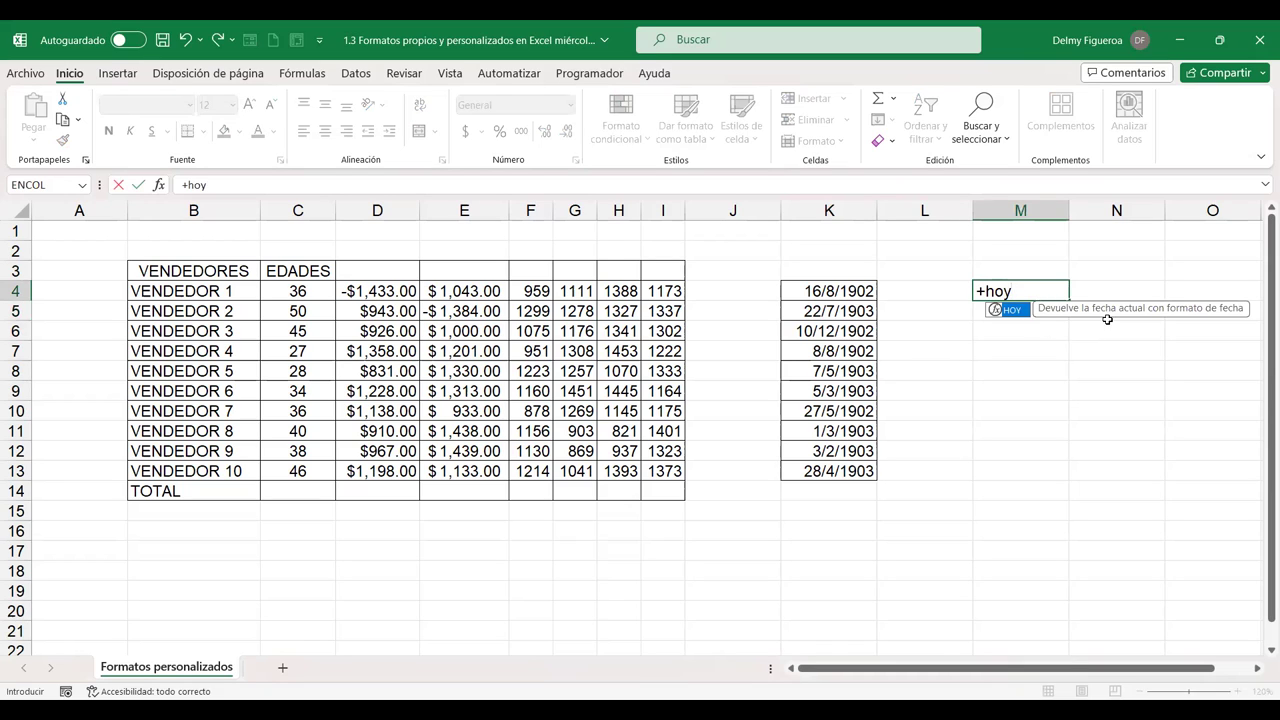
pyautogui.doubleClick(1011, 312)
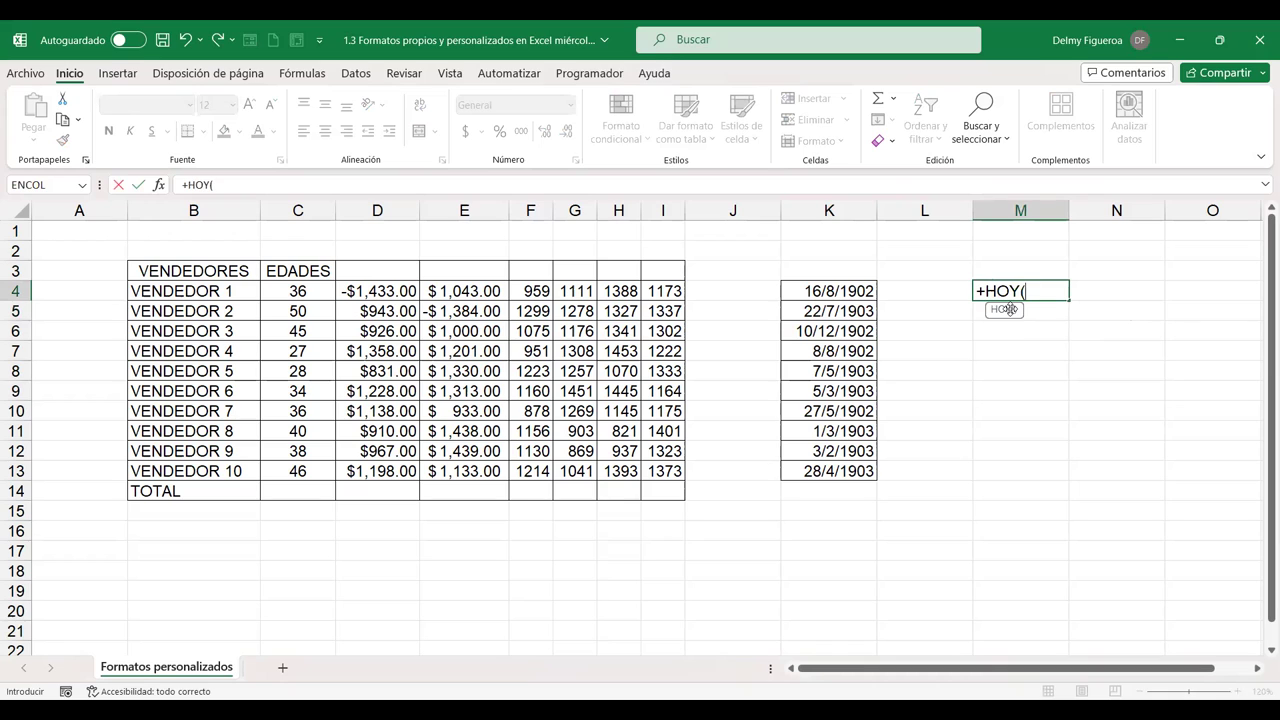
pyautogui.write(')')
pyautogui.press('Return')
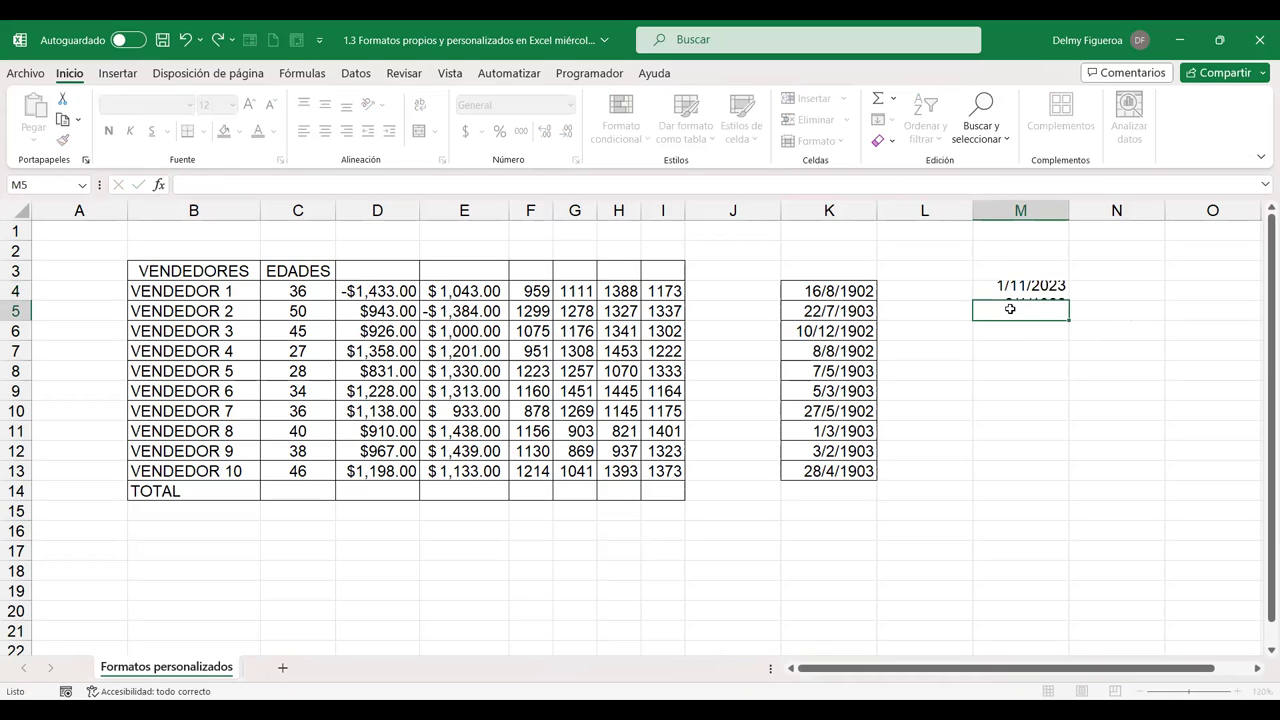
# Switch M4 to General format so today's date shows as serial number 45231
pyautogui.click(1025, 289)
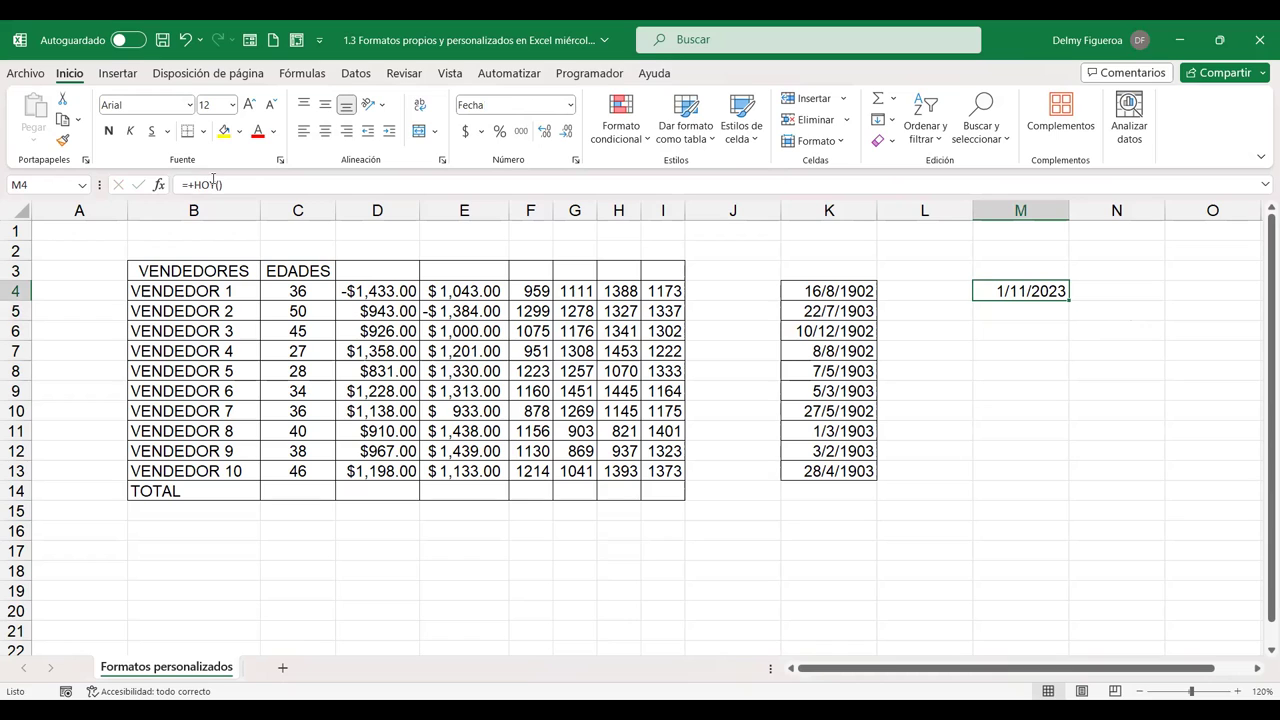
pyautogui.click(570, 104)
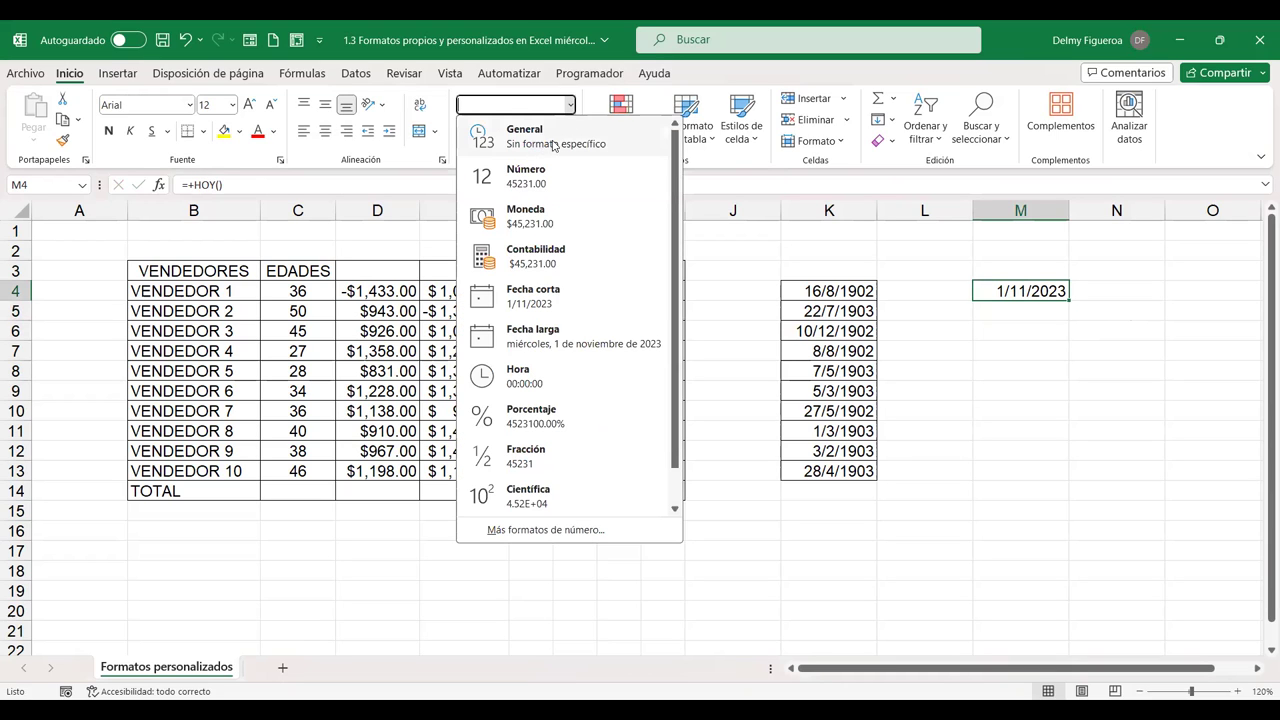
pyautogui.click(541, 145)
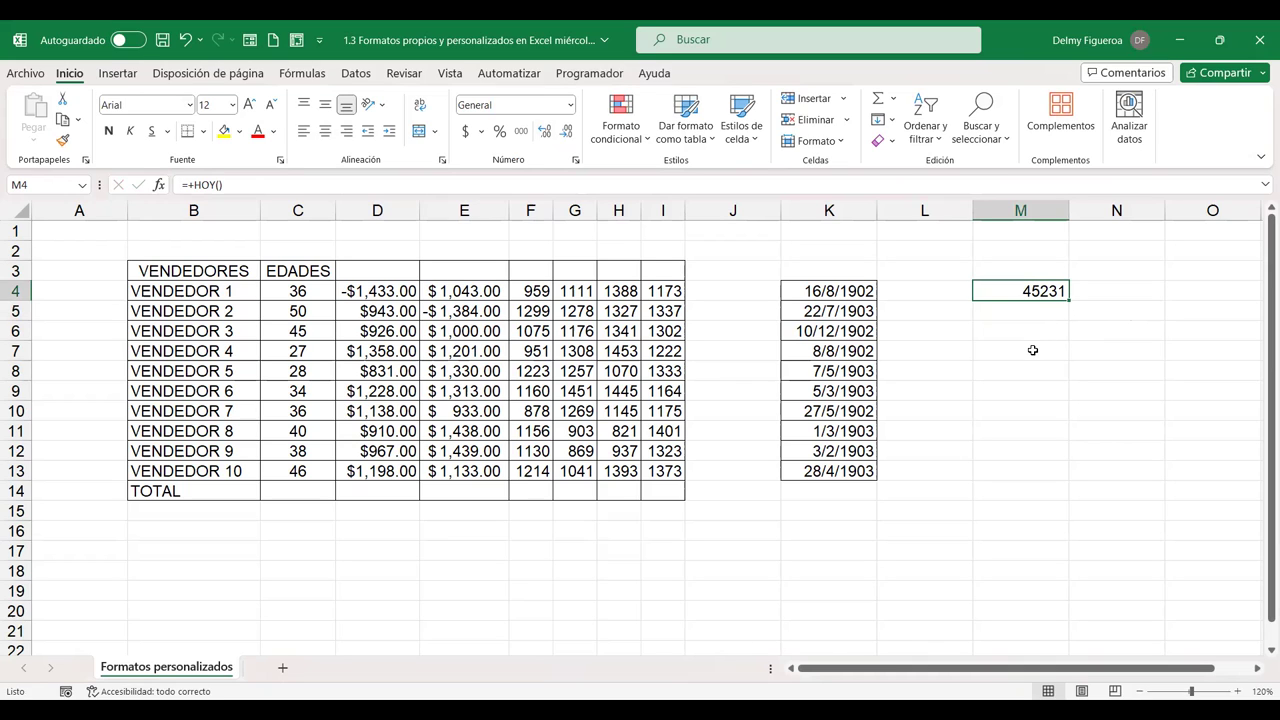
# Enter 1/1/1900 in M5 and set it to General, showing the value 1
pyautogui.click(1024, 312)
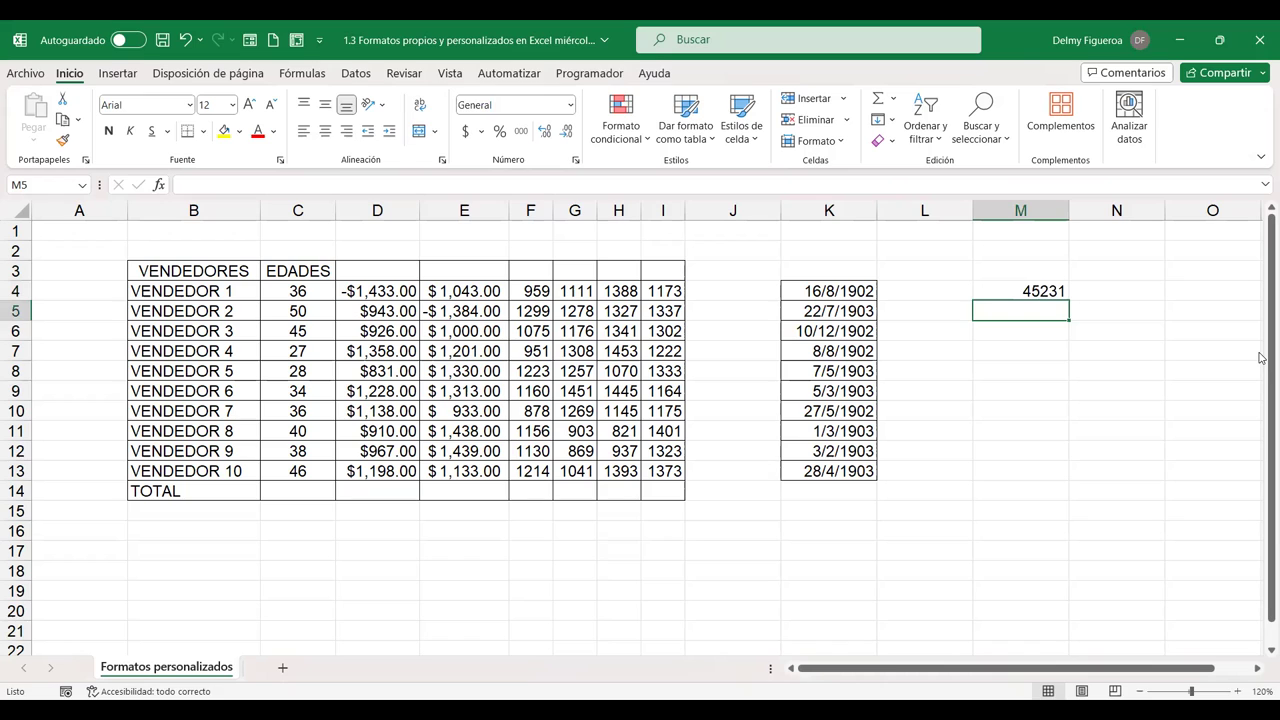
pyautogui.write('1/1/1900')
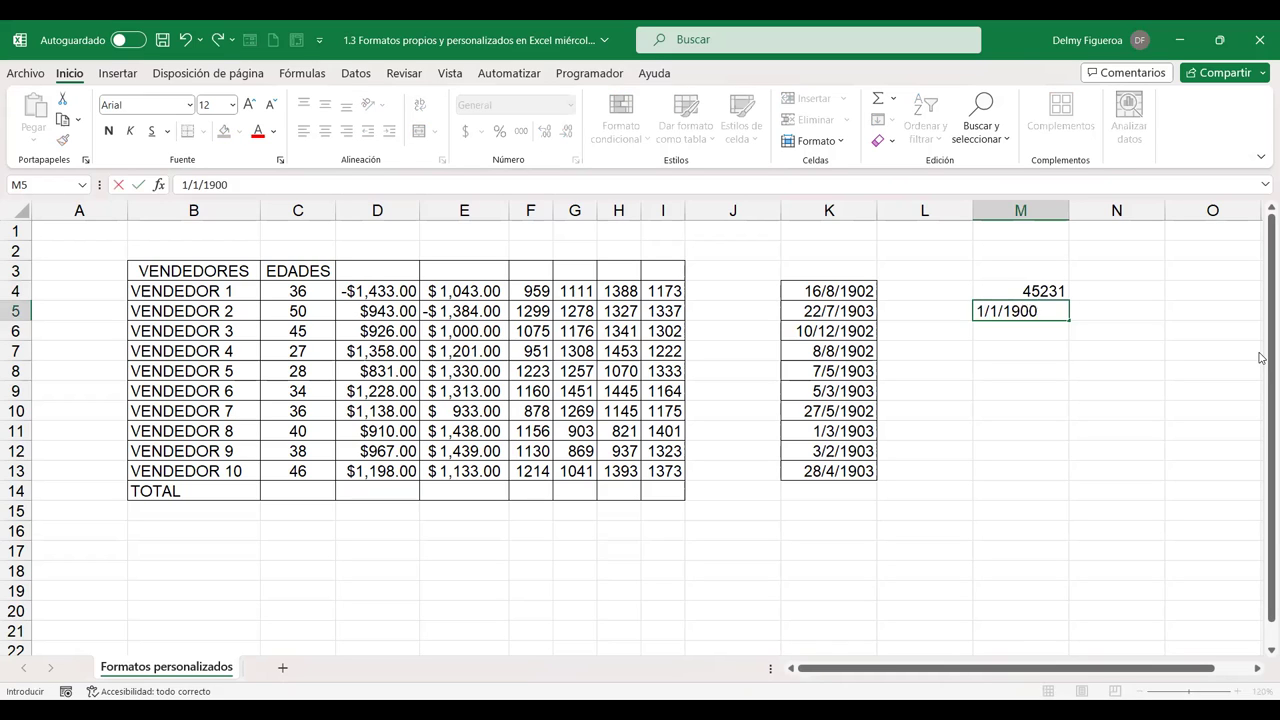
pyautogui.press('Return')
pyautogui.press('Up')
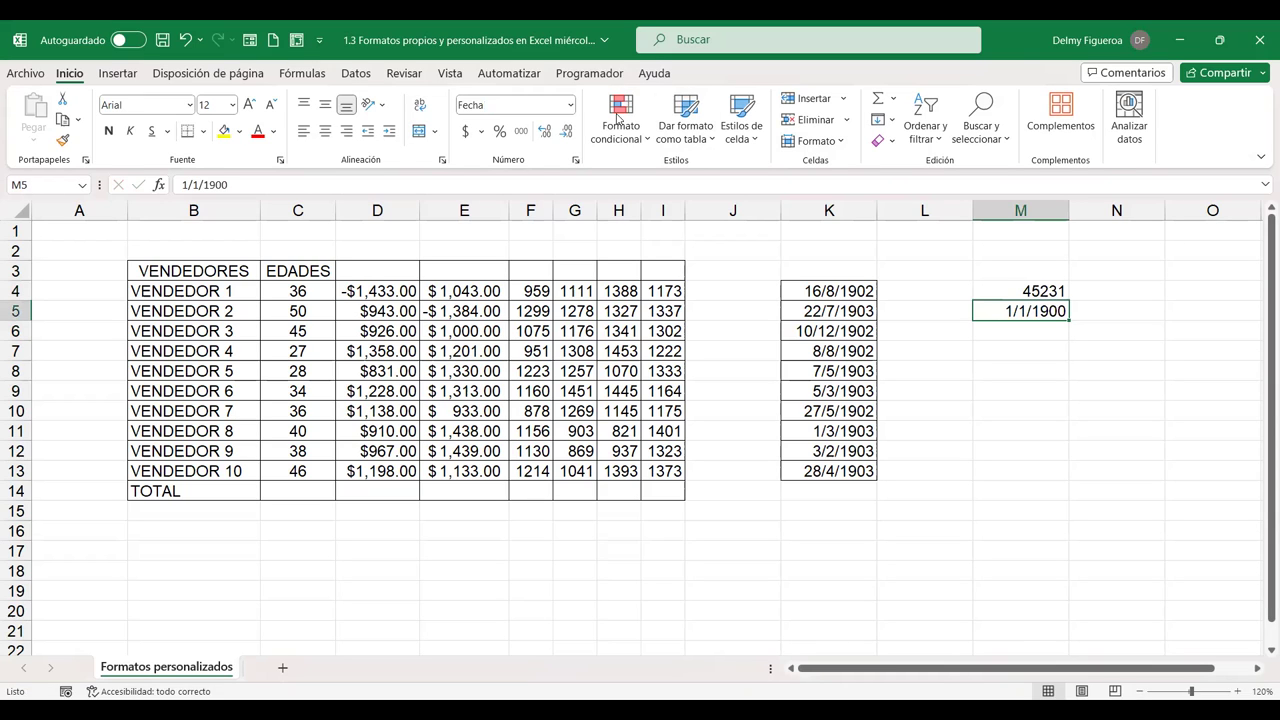
pyautogui.click(567, 108)
pyautogui.click(518, 136)
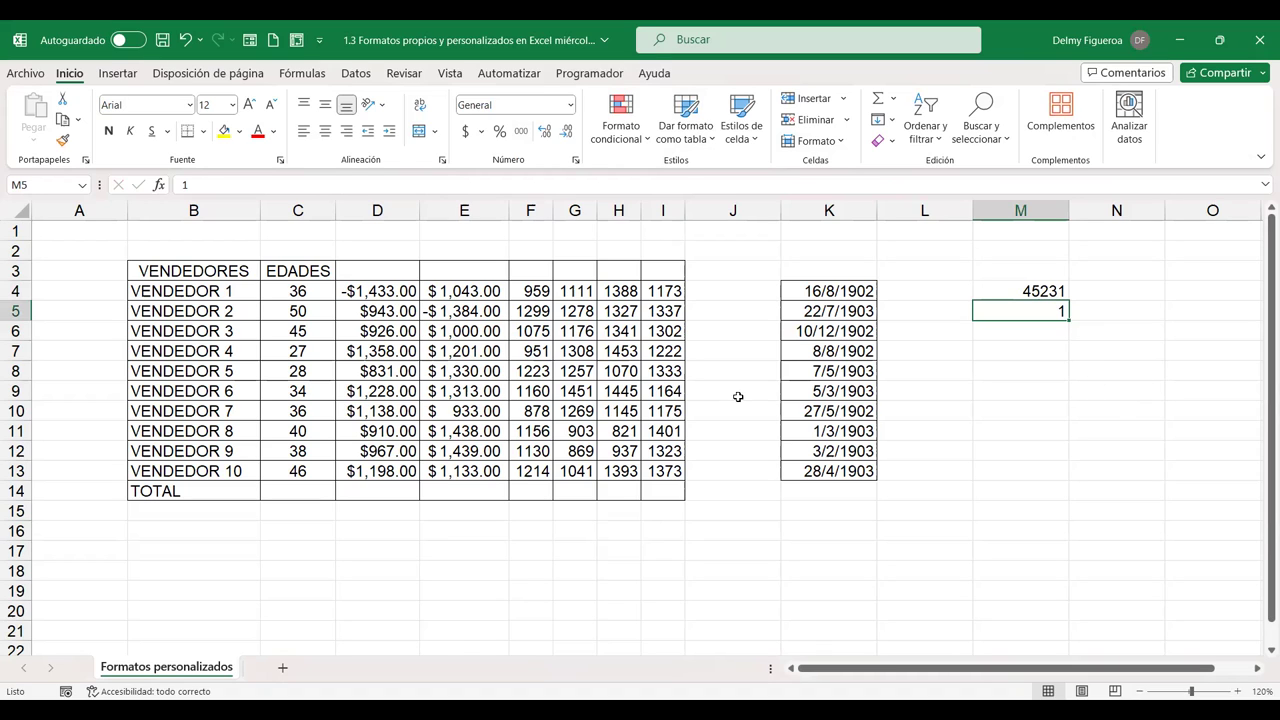
pyautogui.click(840, 388)
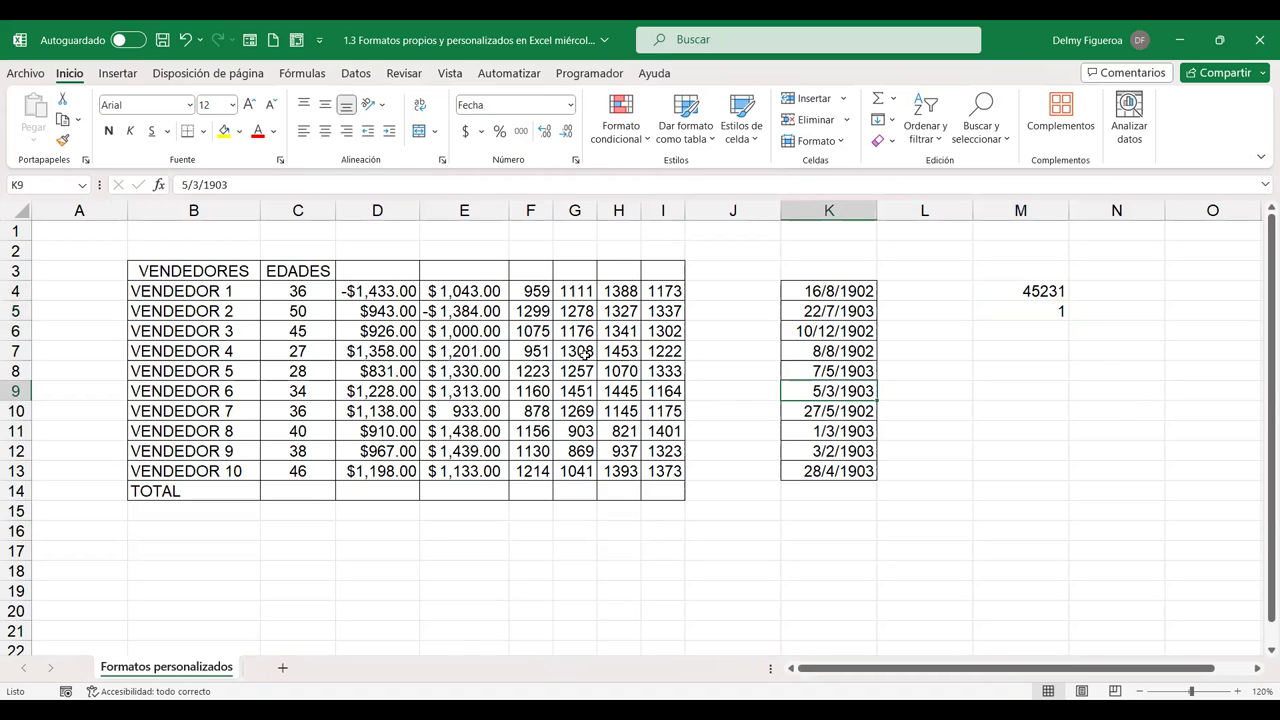
pyautogui.click(1025, 291)
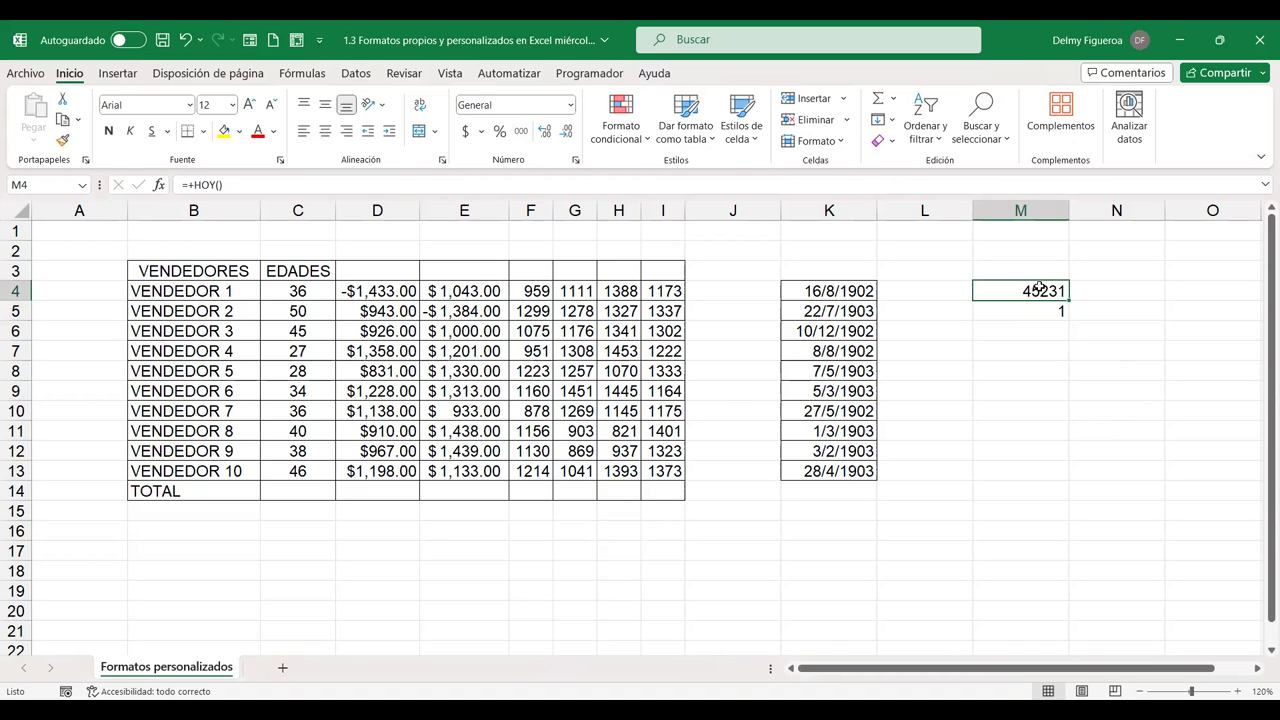
# Format K4:K13 with the long weekday date type, e.g. sábado, 16 de agosto de 1902
pyautogui.click(571, 106)
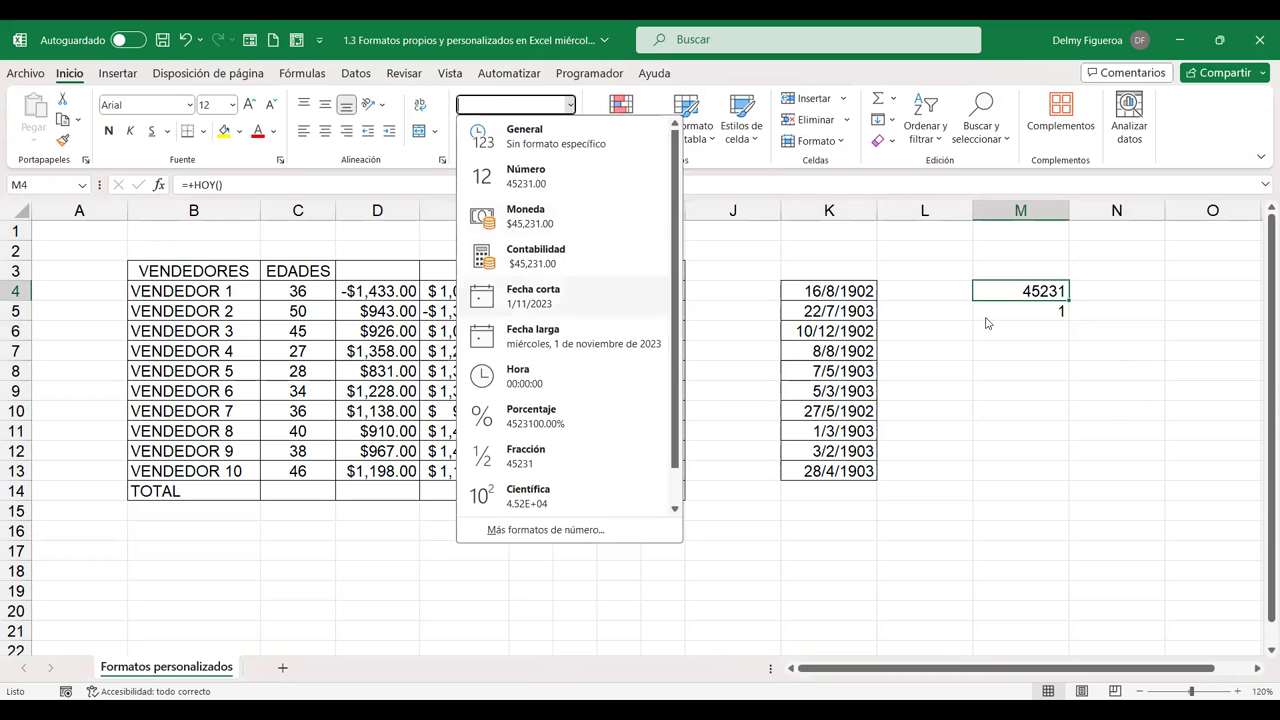
pyautogui.click(1036, 360)
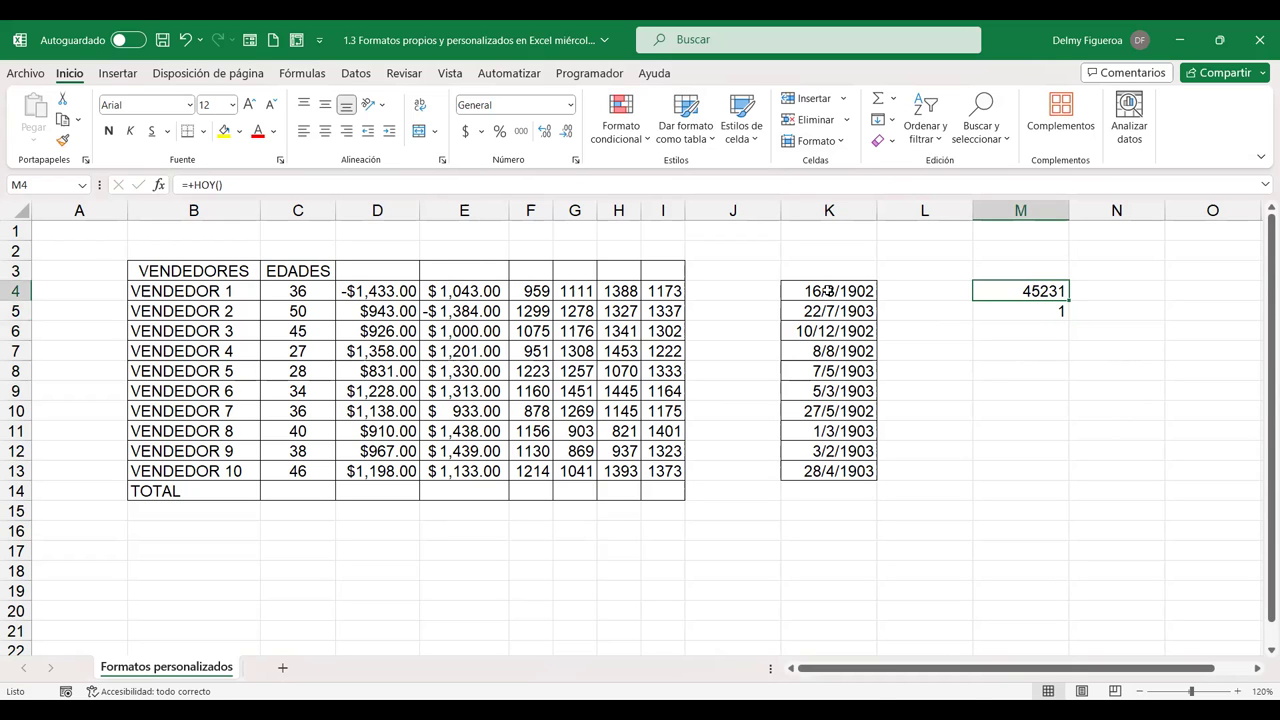
pyautogui.moveTo(828, 291); pyautogui.dragTo(828, 476)
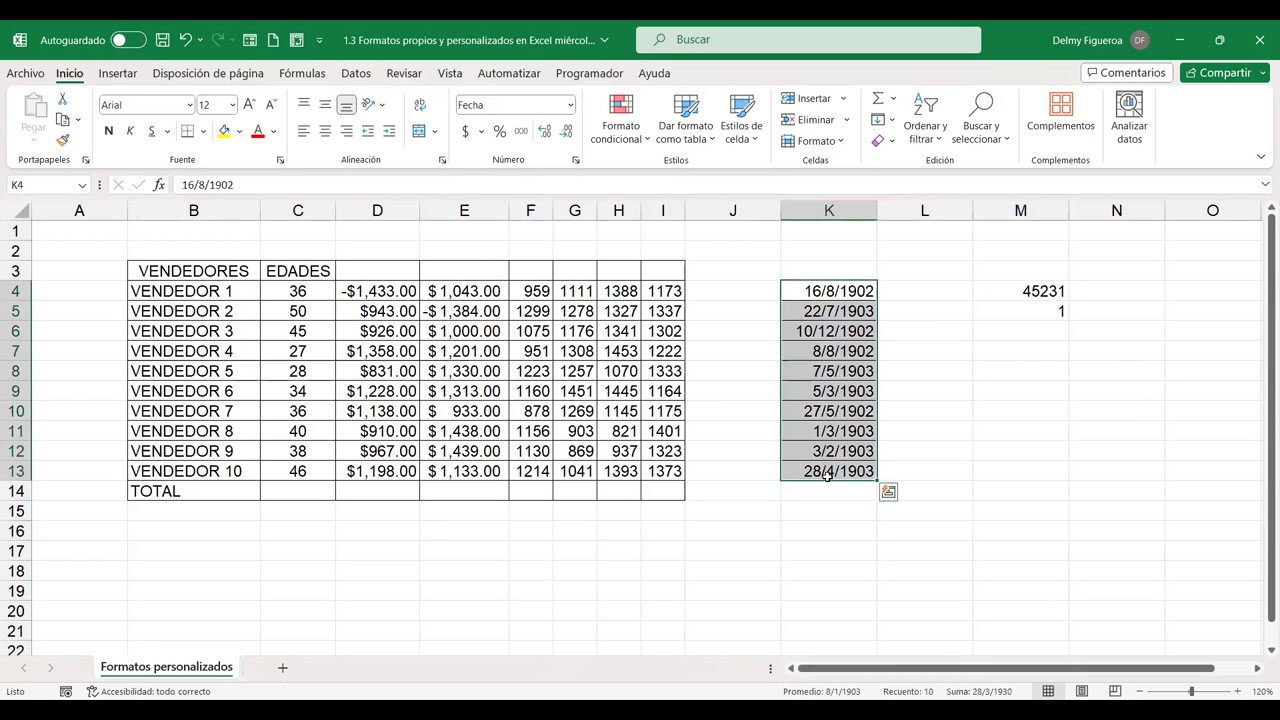
pyautogui.hotkey('ctrl', '1')
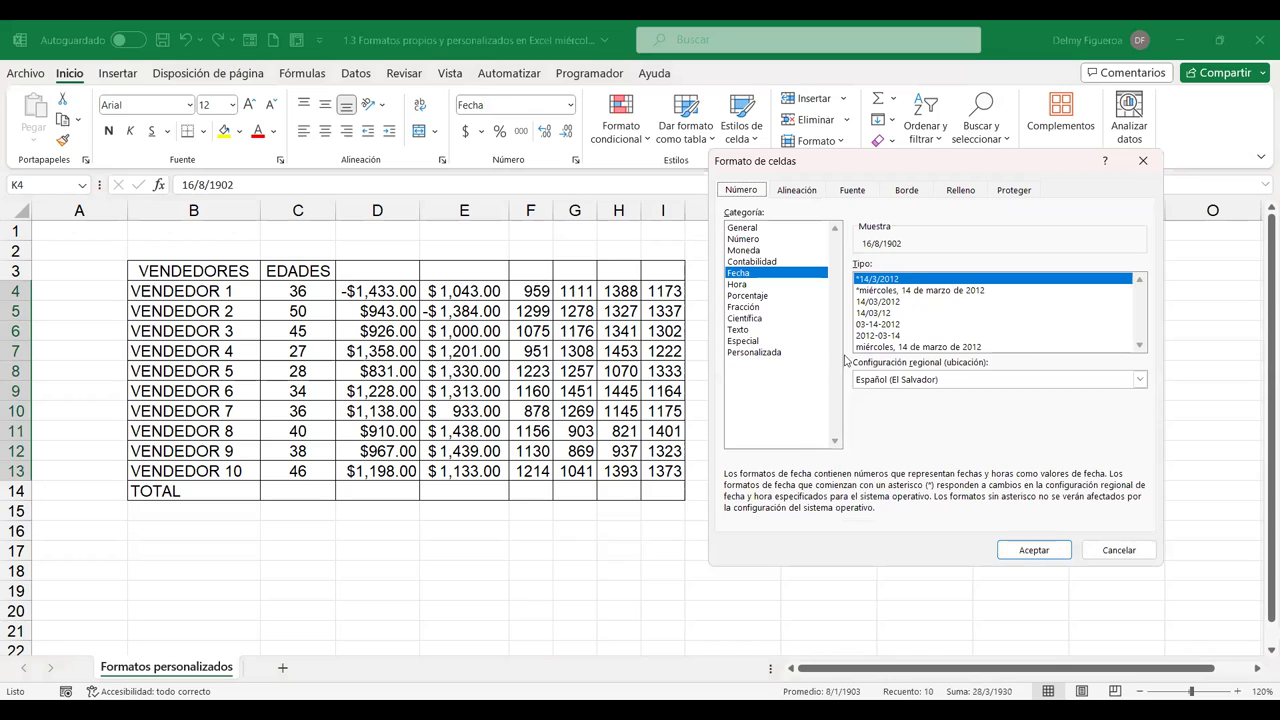
pyautogui.click(912, 291)
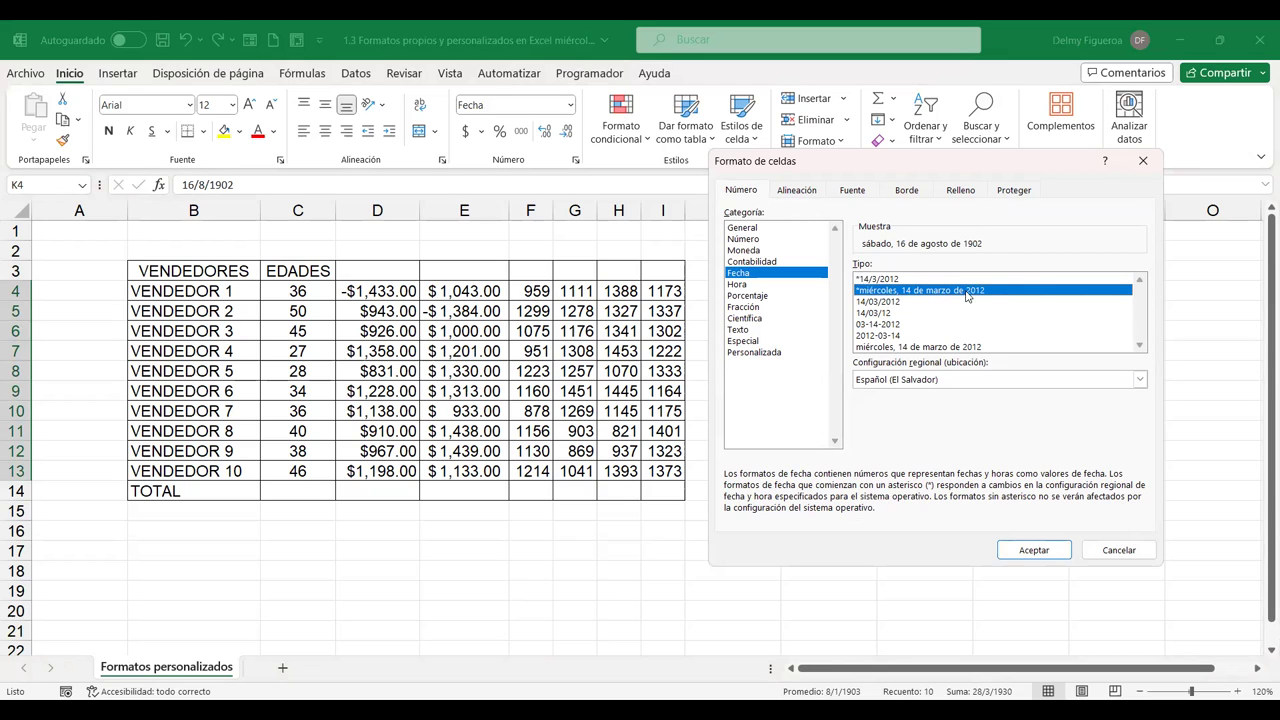
pyautogui.click(1030, 545)
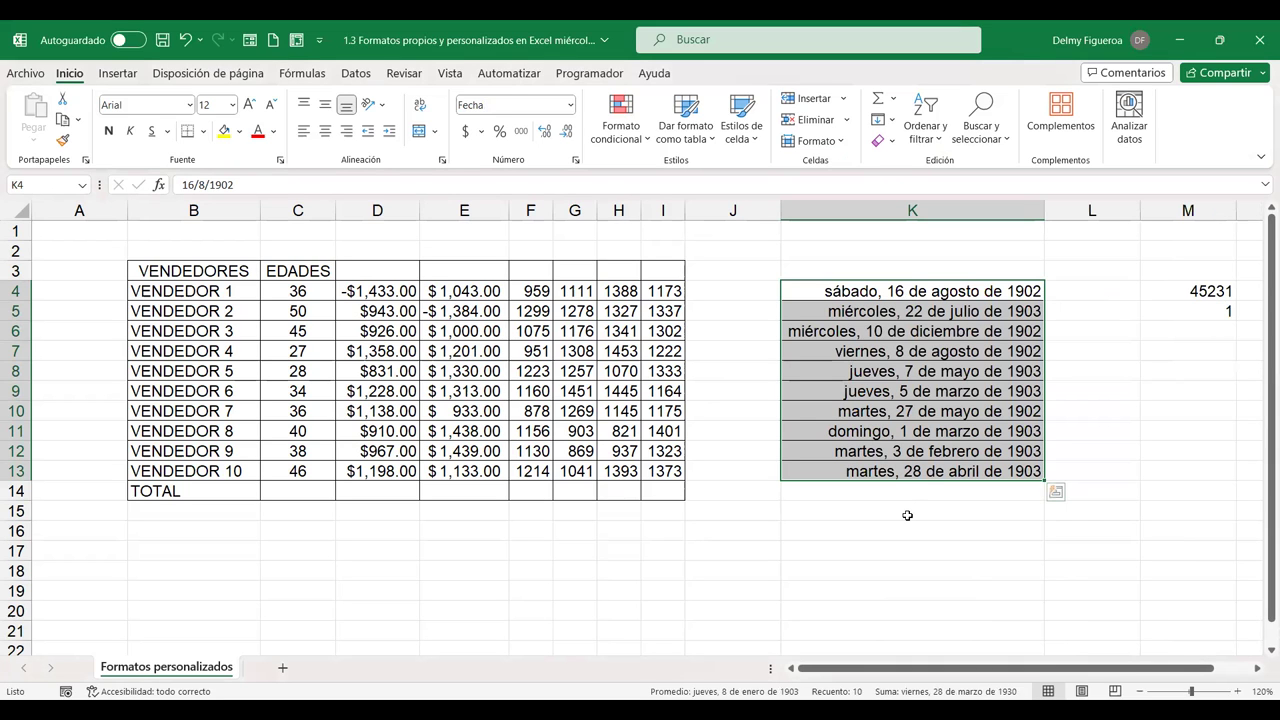
# Reformat the K4:K13 dates as yyyy-mm-dd, from 1902-08-16 to 1903-04-28
pyautogui.hotkey('ctrl', '1')
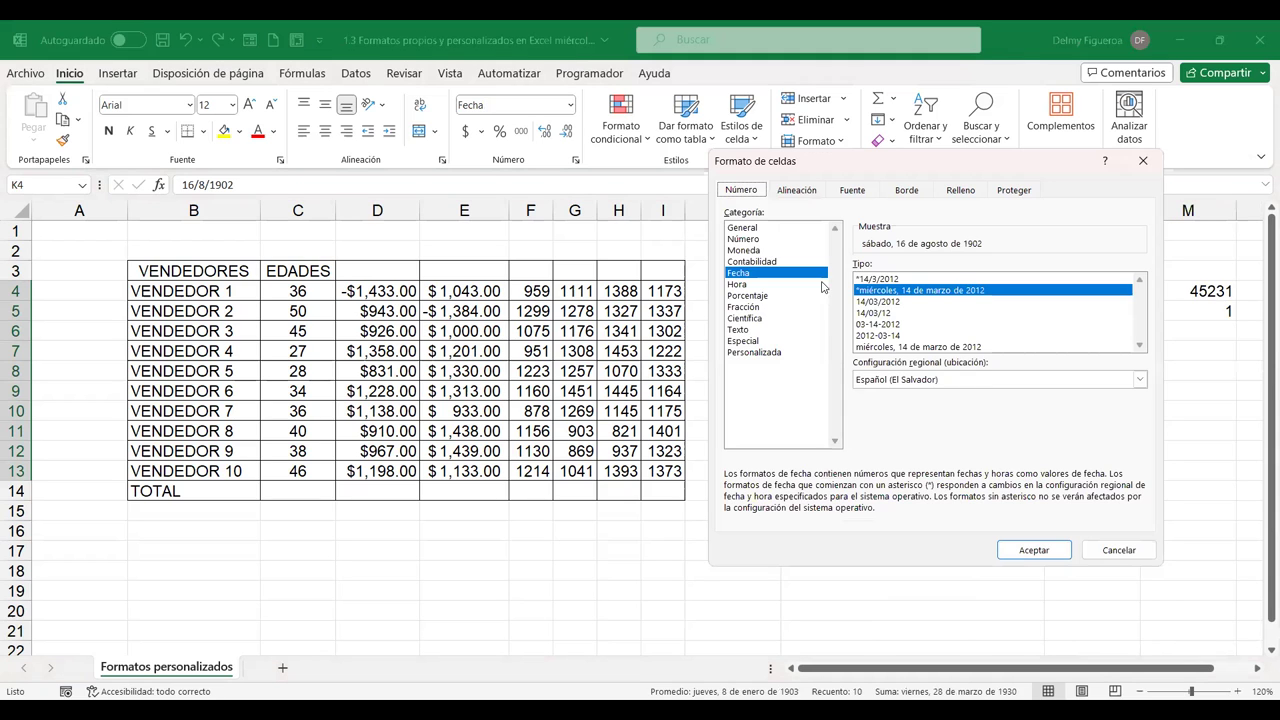
pyautogui.click(896, 302)
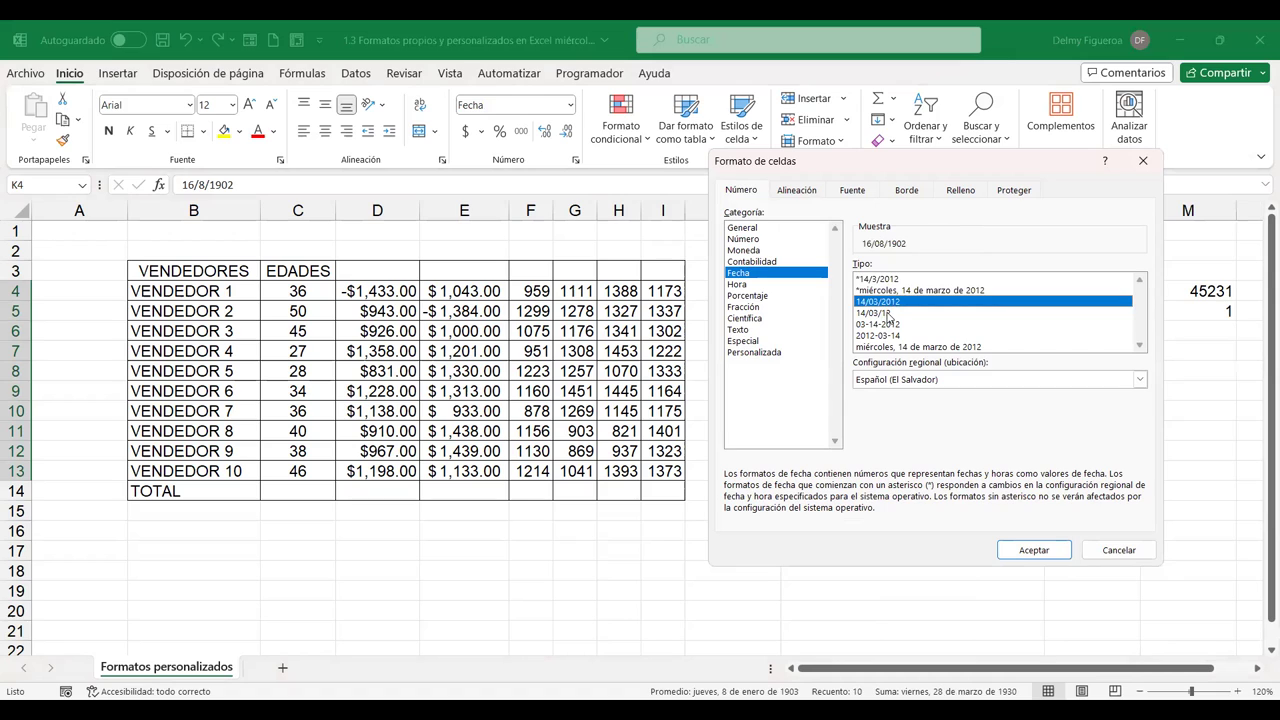
pyautogui.click(889, 315)
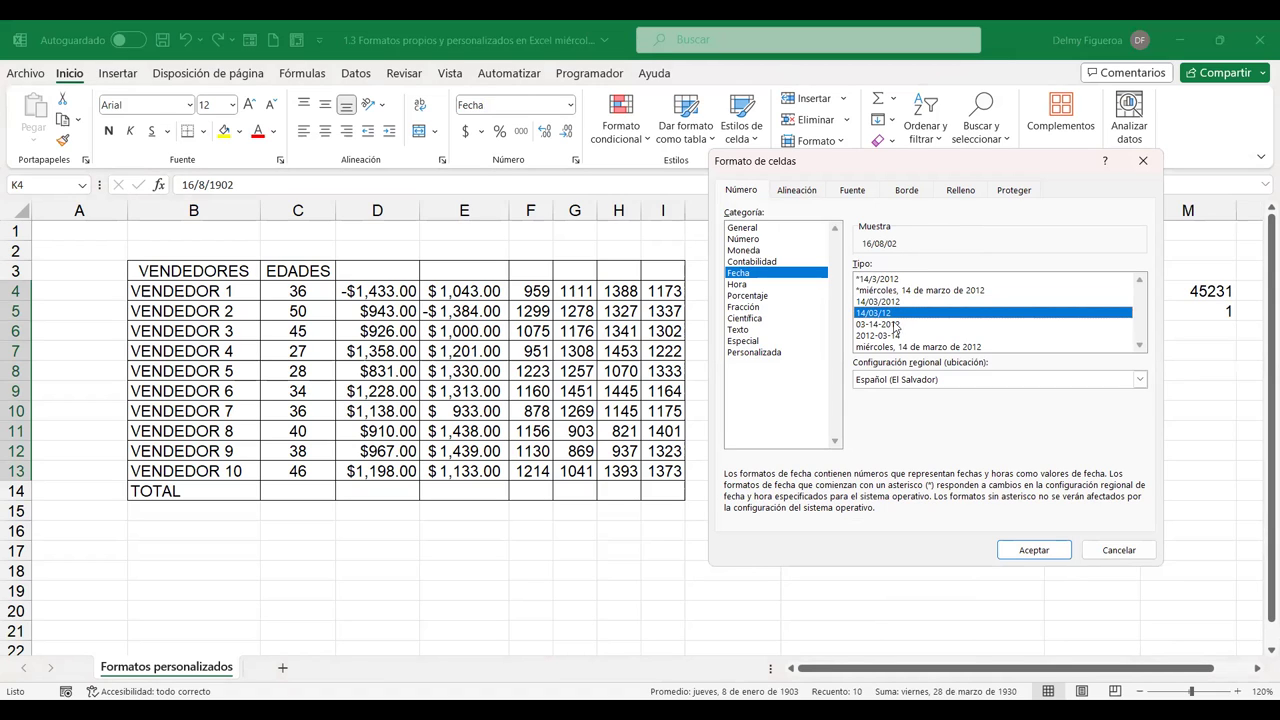
pyautogui.click(895, 326)
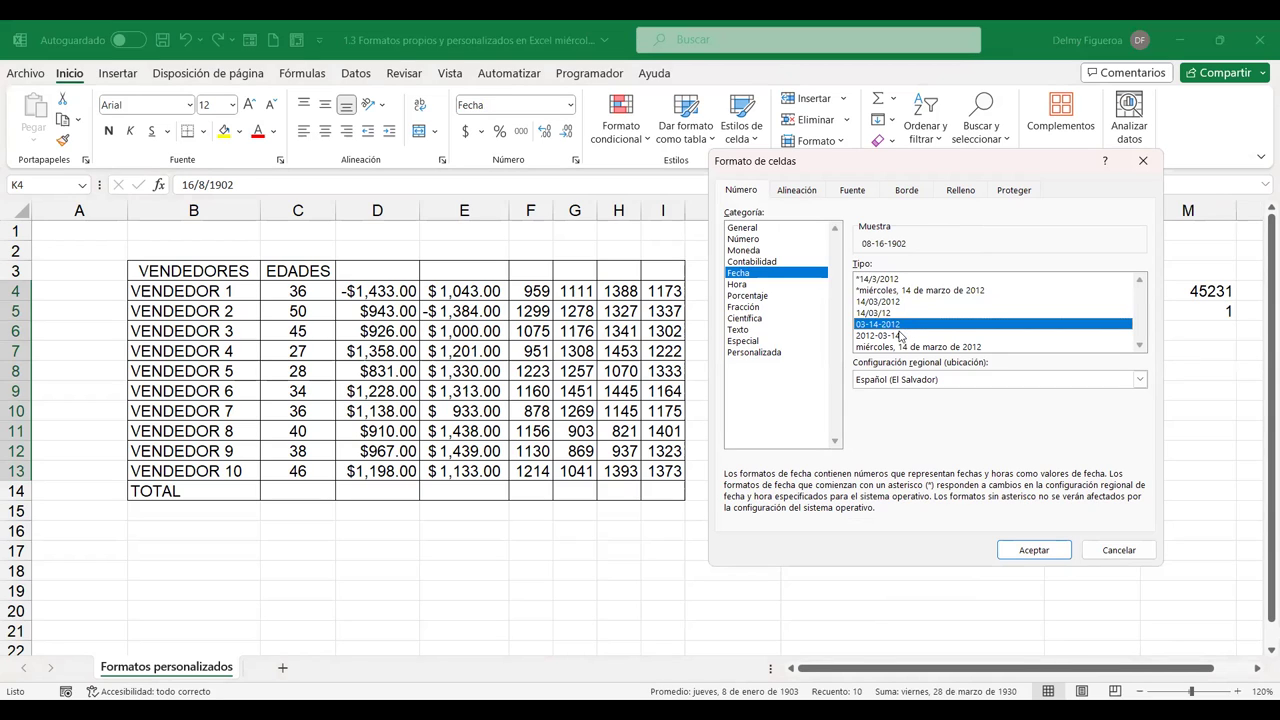
pyautogui.click(894, 337)
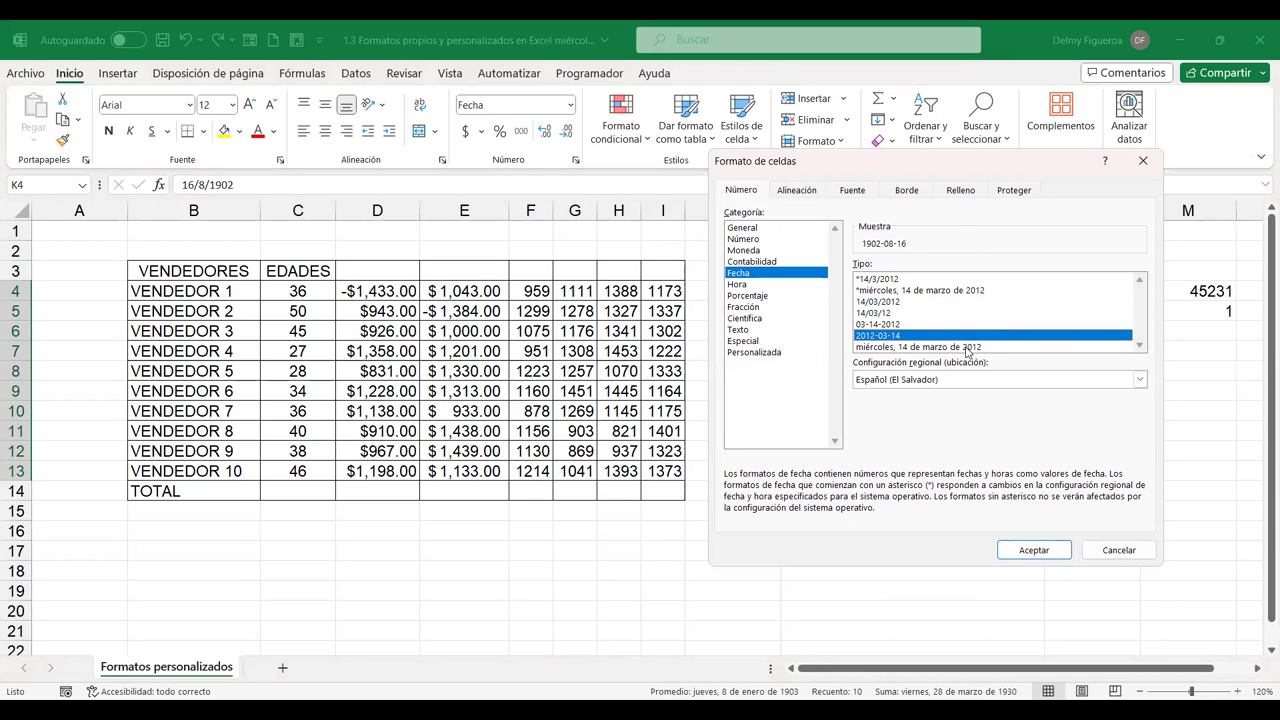
pyautogui.click(1034, 550)
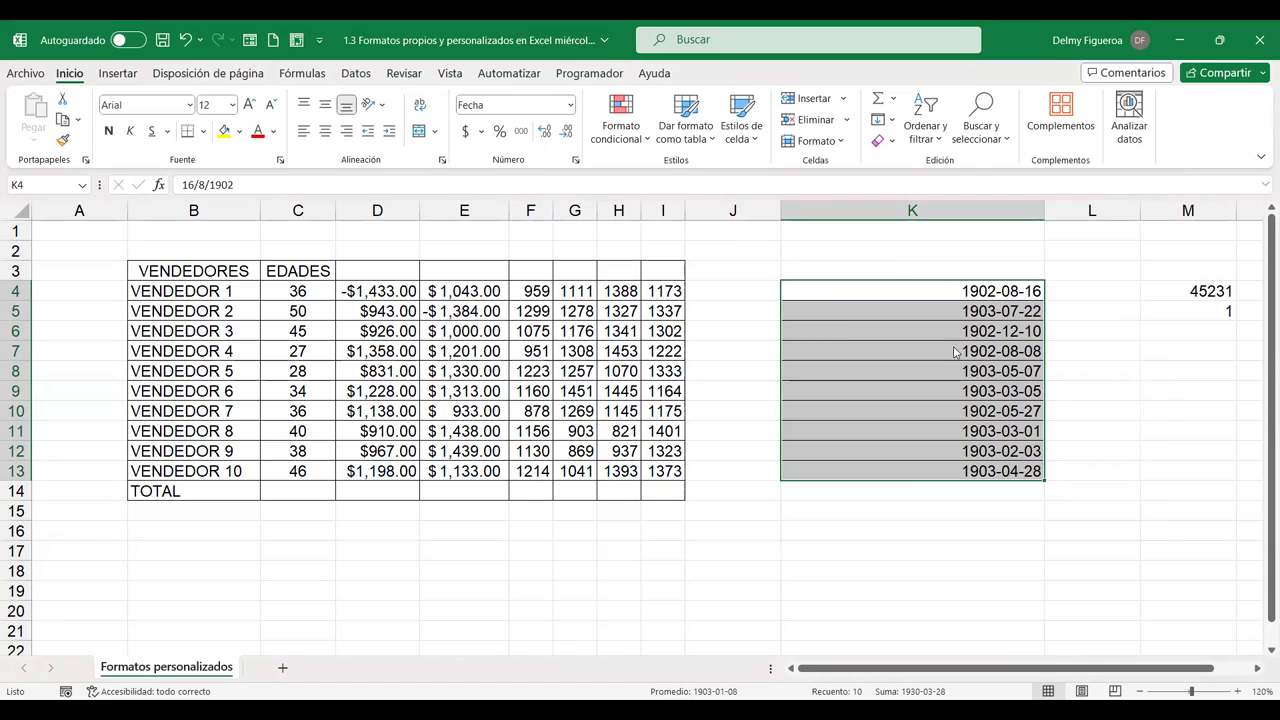
pyautogui.hotkey('ctrl', '1')
pyautogui.click(749, 285)
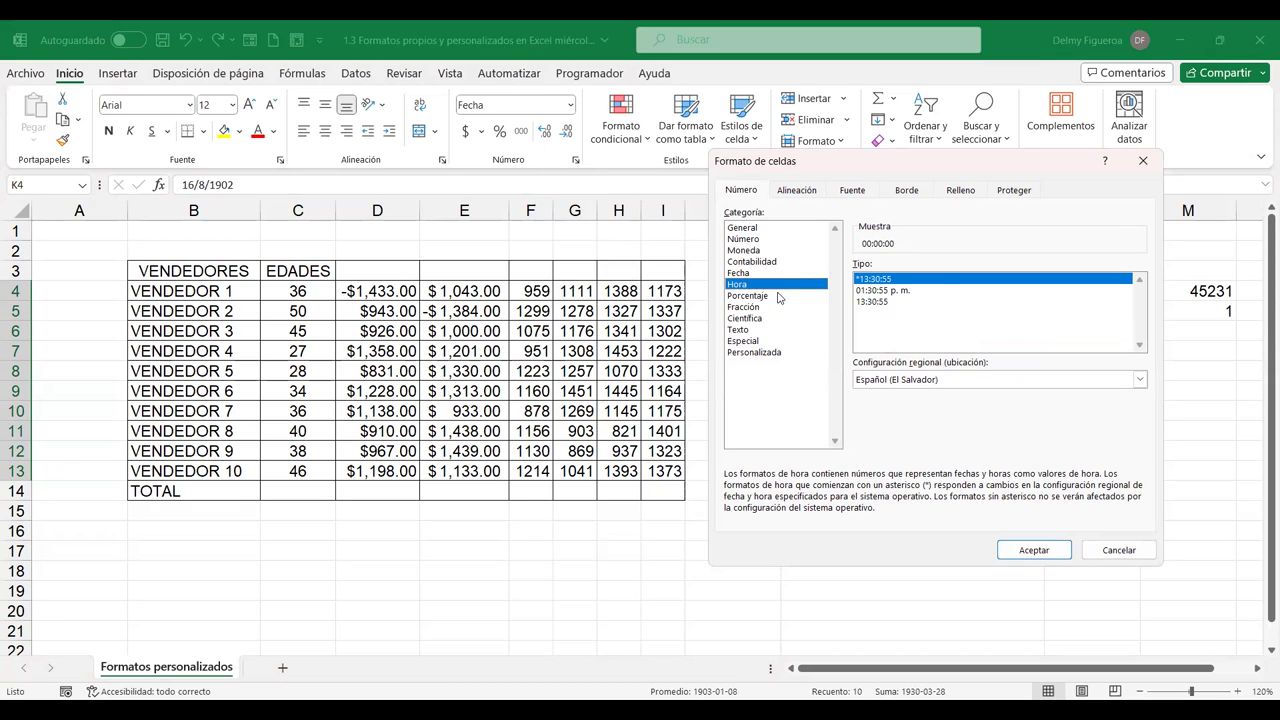
pyautogui.click(1129, 550)
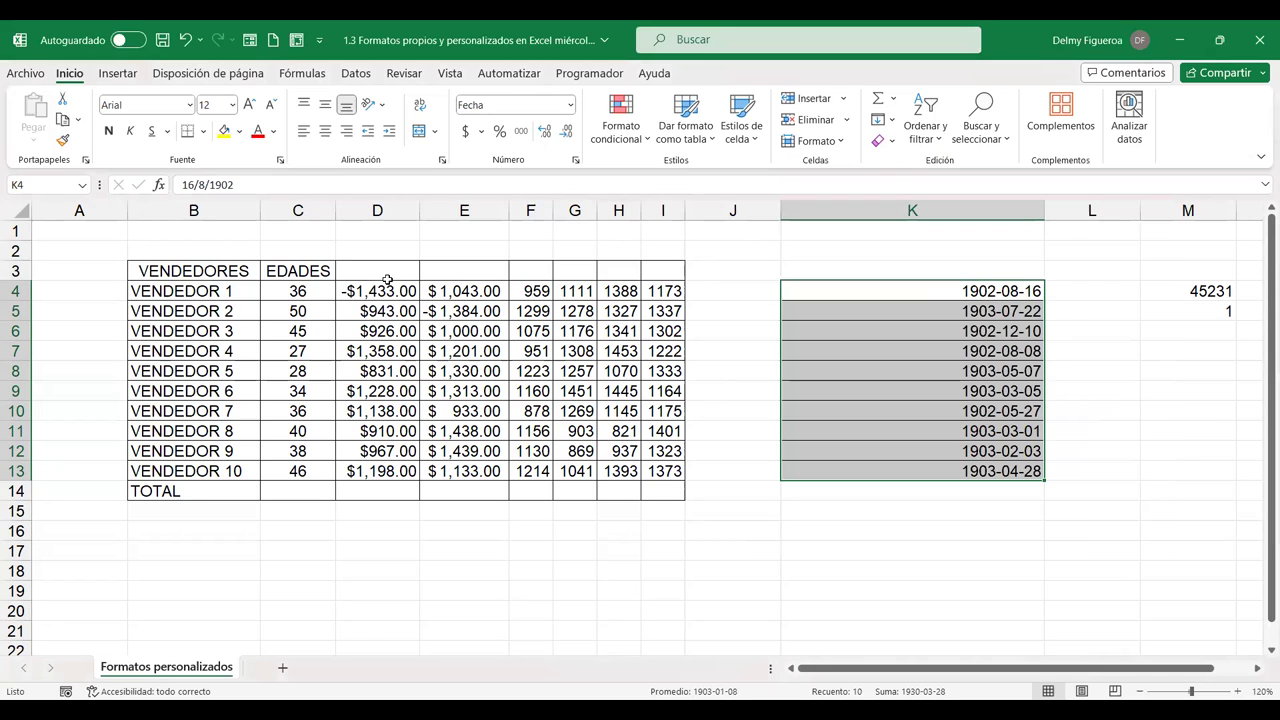
pyautogui.click(536, 290)
pyautogui.click(576, 291)
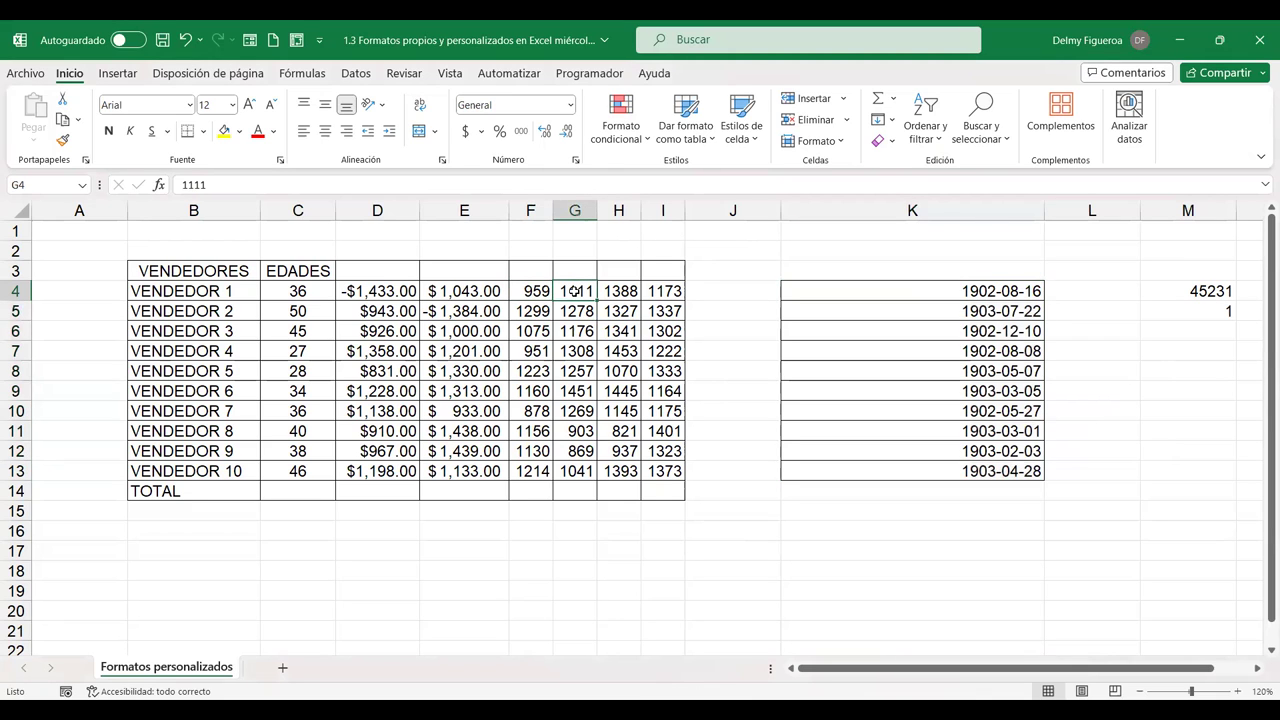
pyautogui.moveTo(576, 291); pyautogui.dragTo(574, 474)
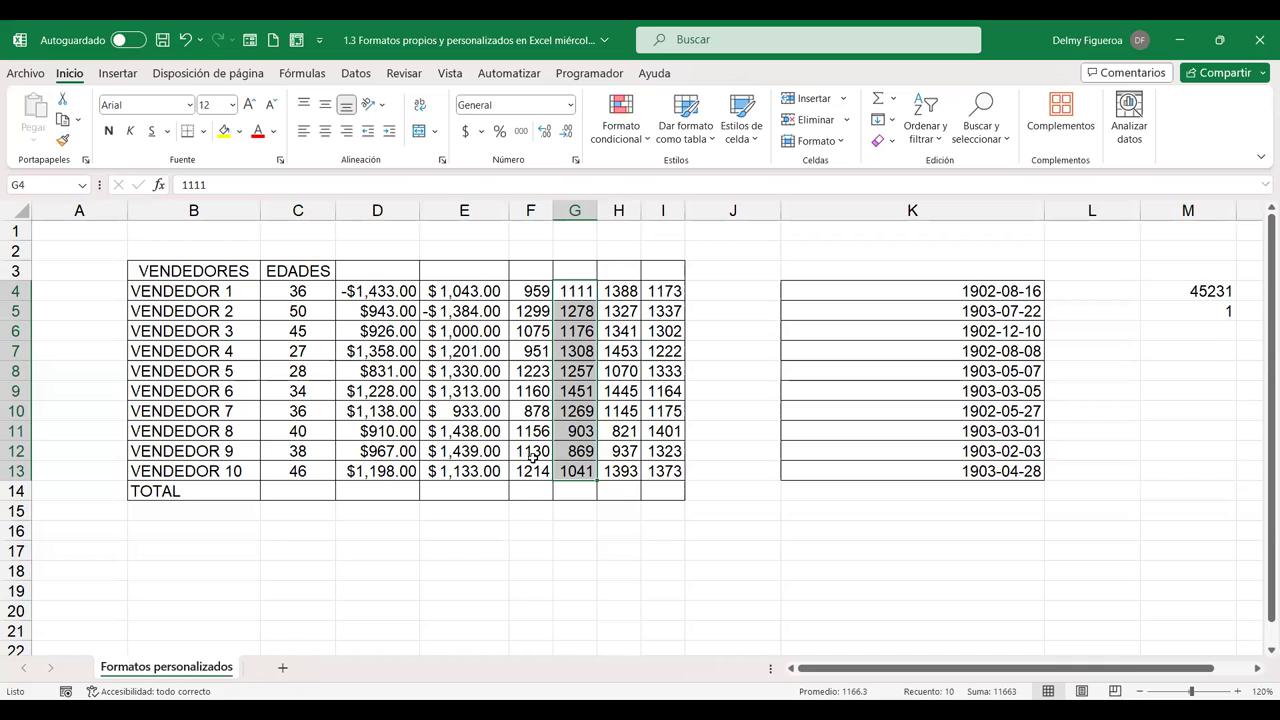
pyautogui.hotkey('ctrl', '1')
pyautogui.click(740, 284)
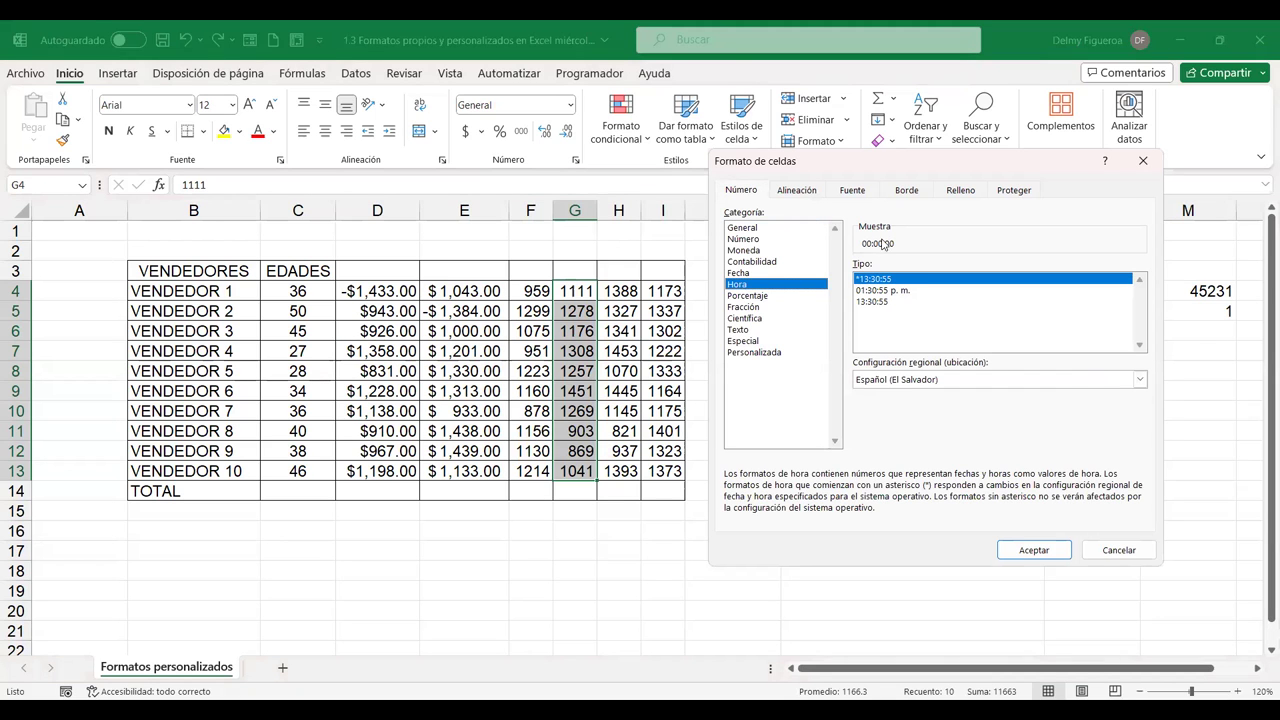
pyautogui.click(889, 291)
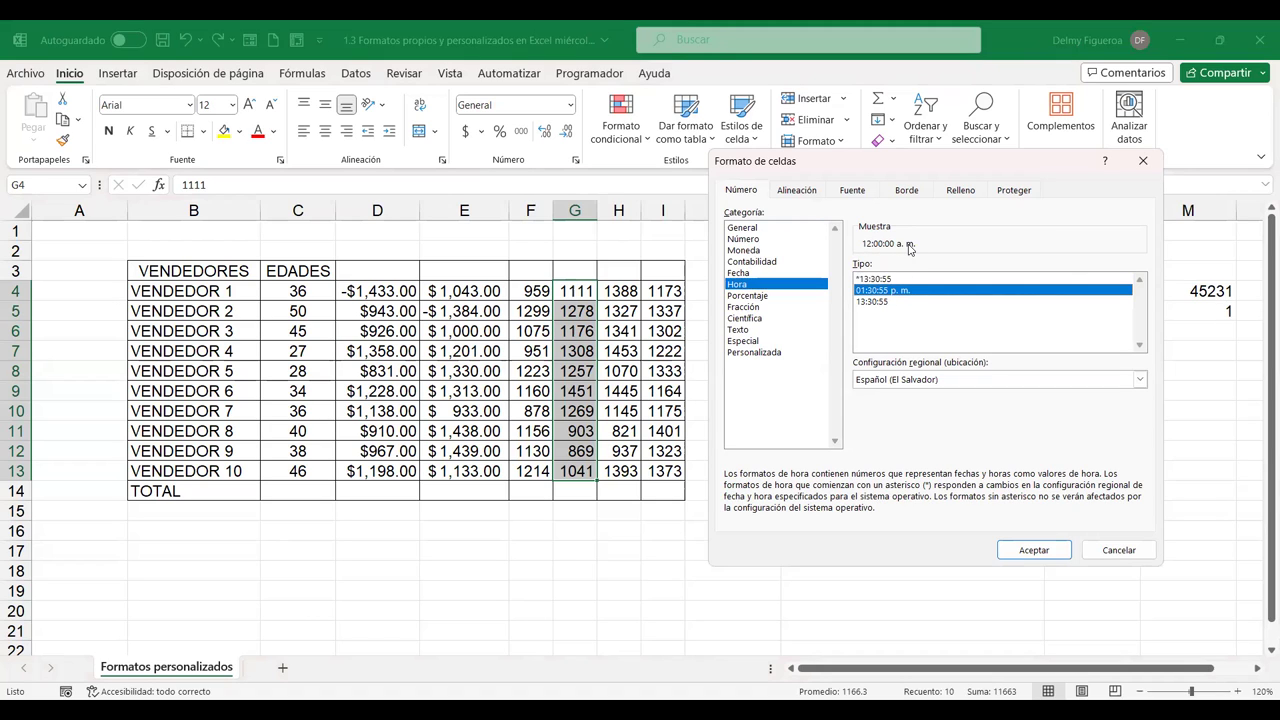
pyautogui.click(881, 303)
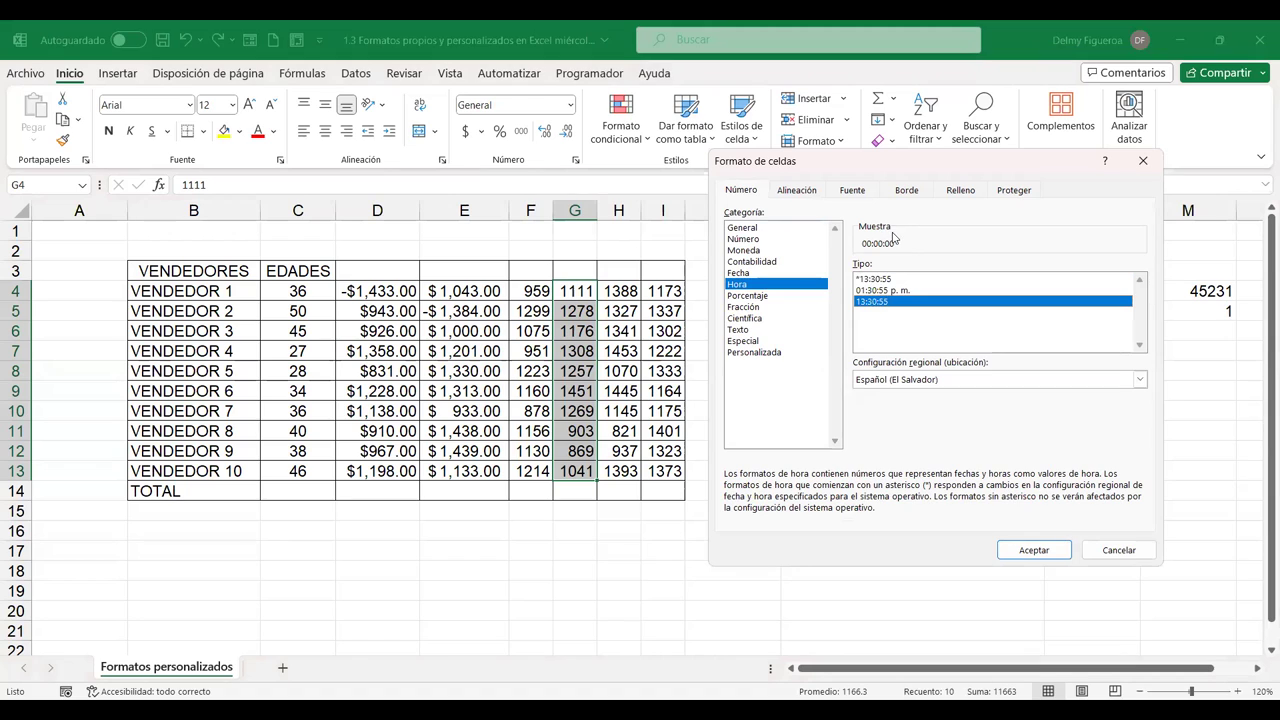
pyautogui.click(886, 291)
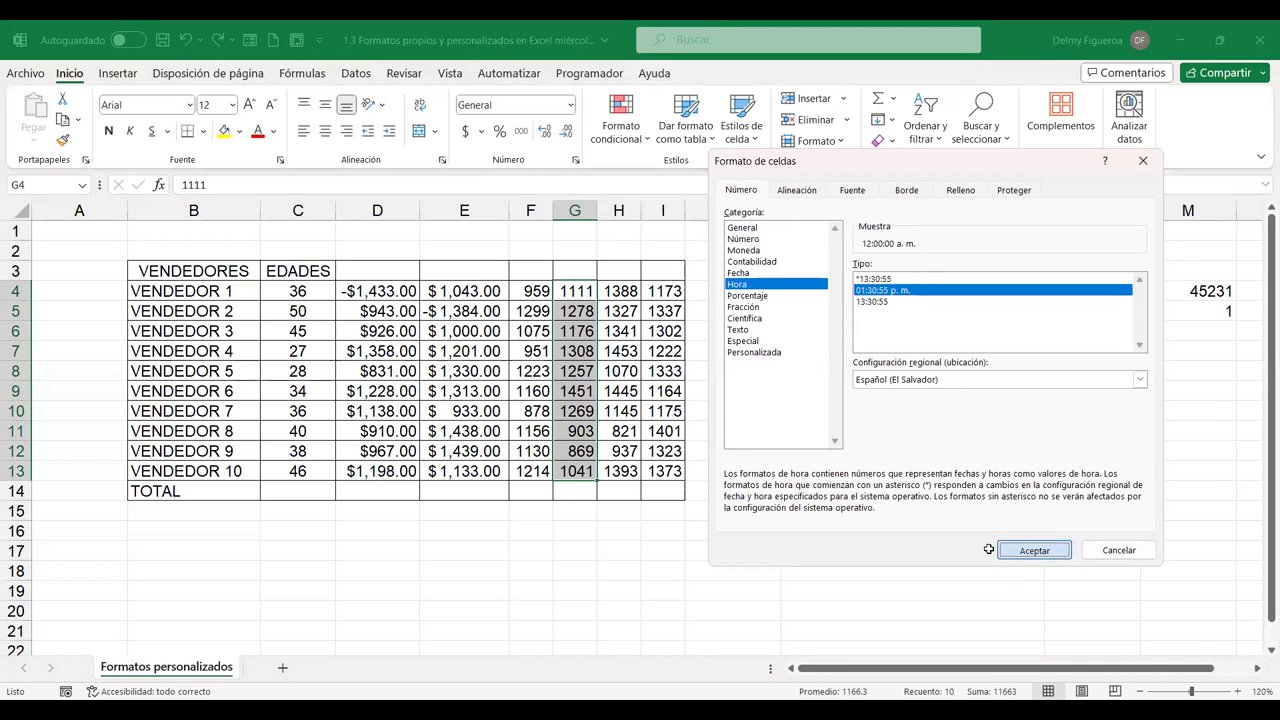
pyautogui.press('Return')
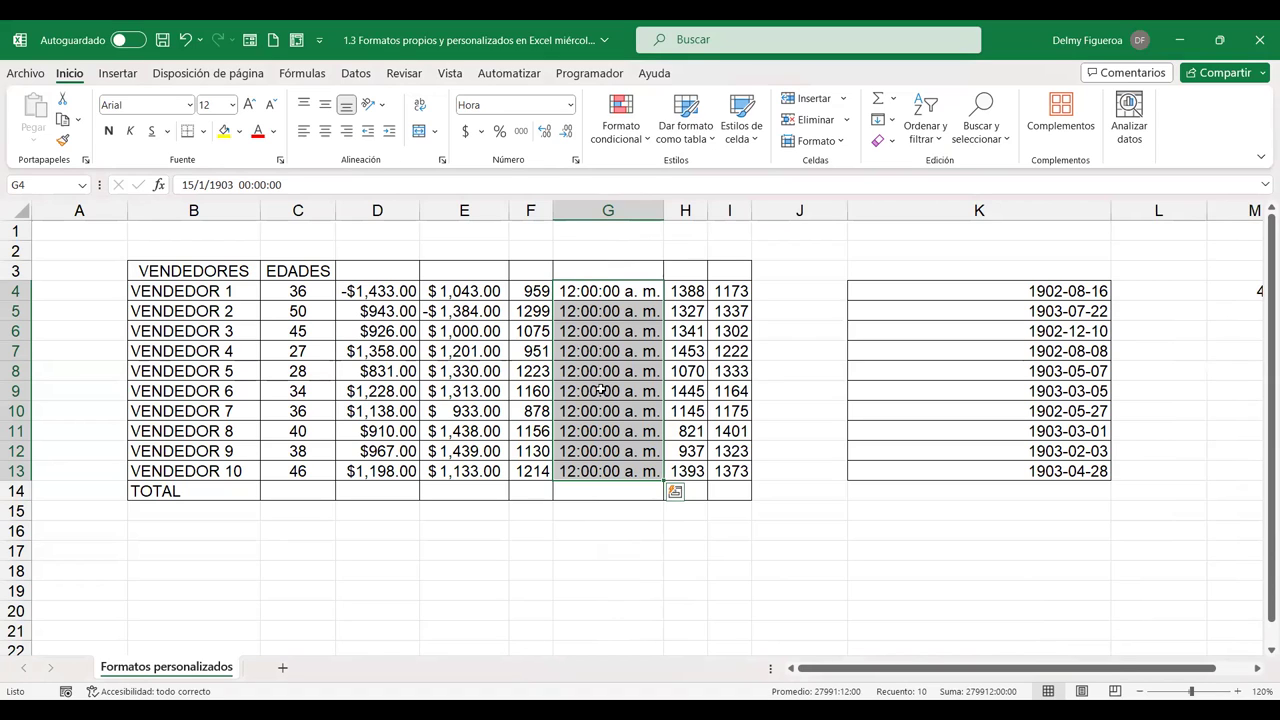
pyautogui.hotkey('ctrl', 'z')
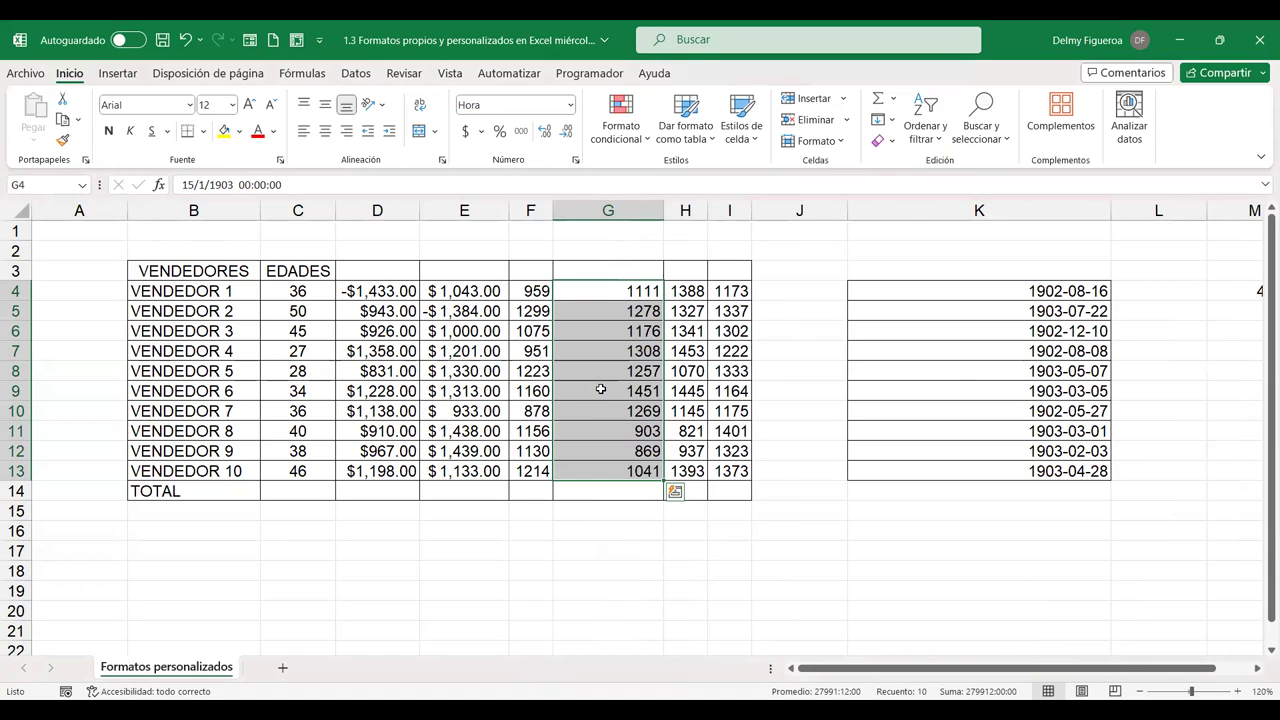
pyautogui.hotkey('ctrl', 'z')
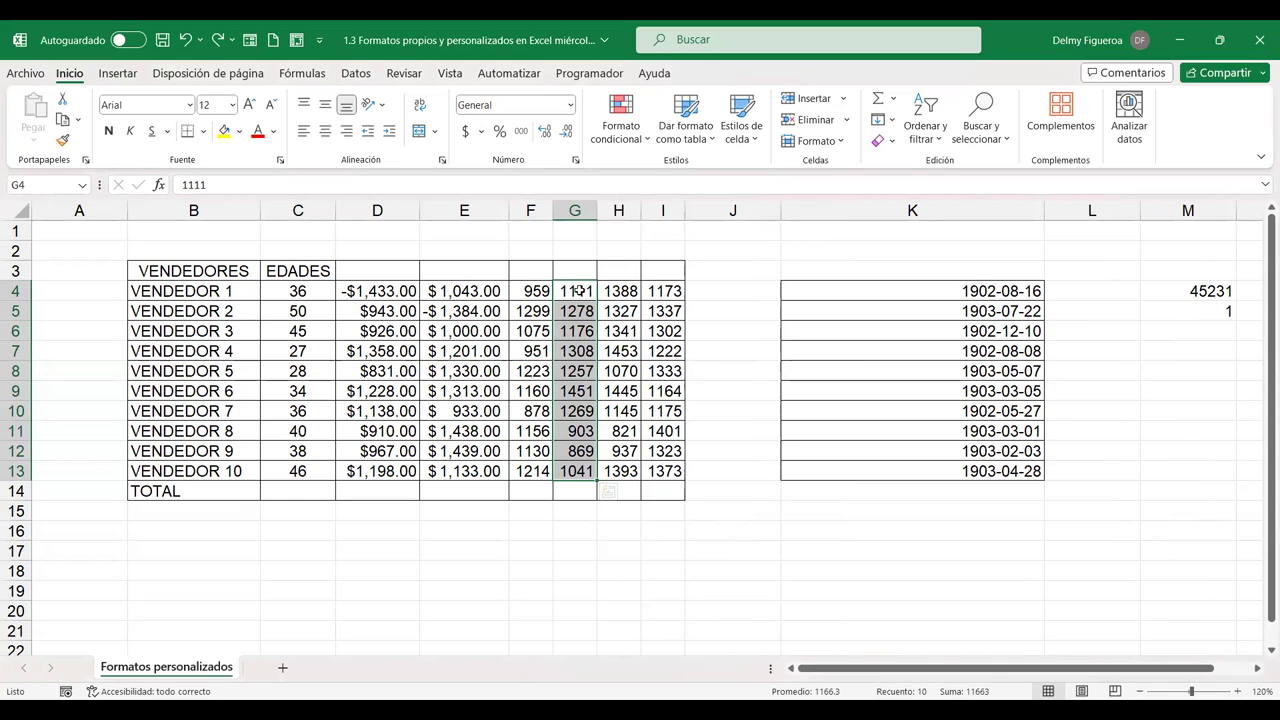
# Type the times 11:11, 12:08, 11:06 and 13:08 into G4:G7
pyautogui.click(578, 290)
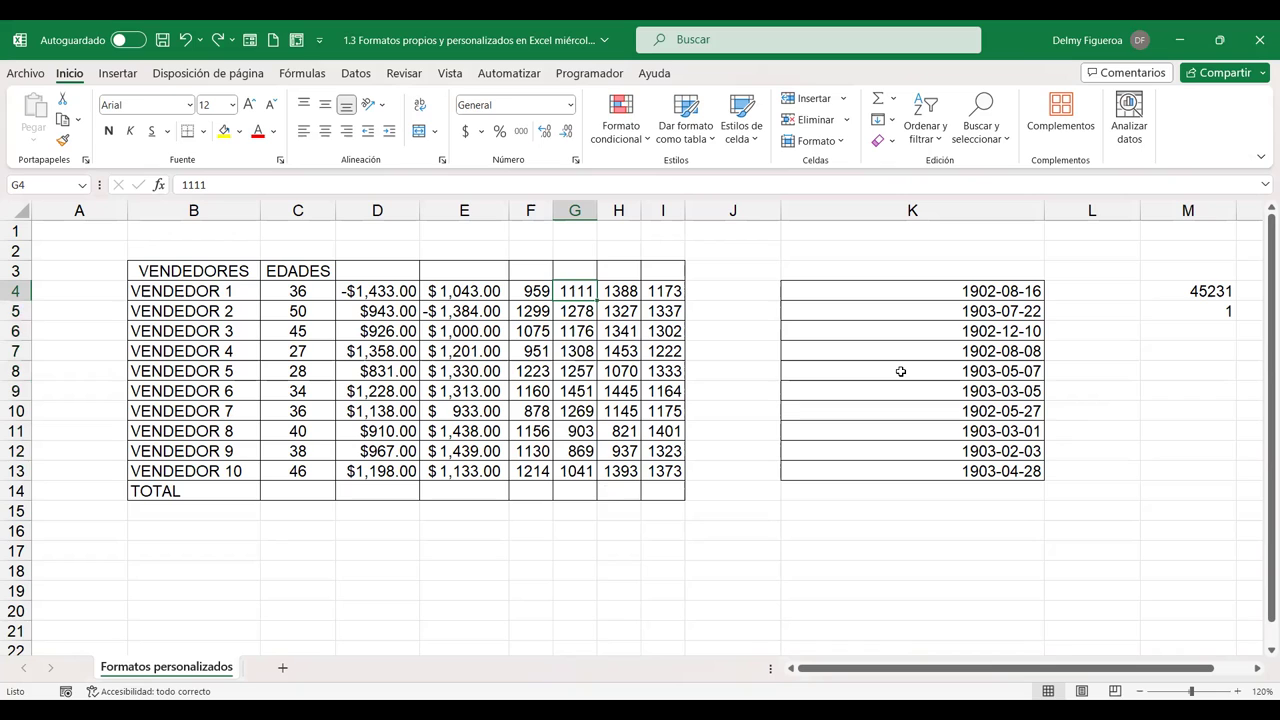
pyautogui.write('11:11')
pyautogui.press('Tab')
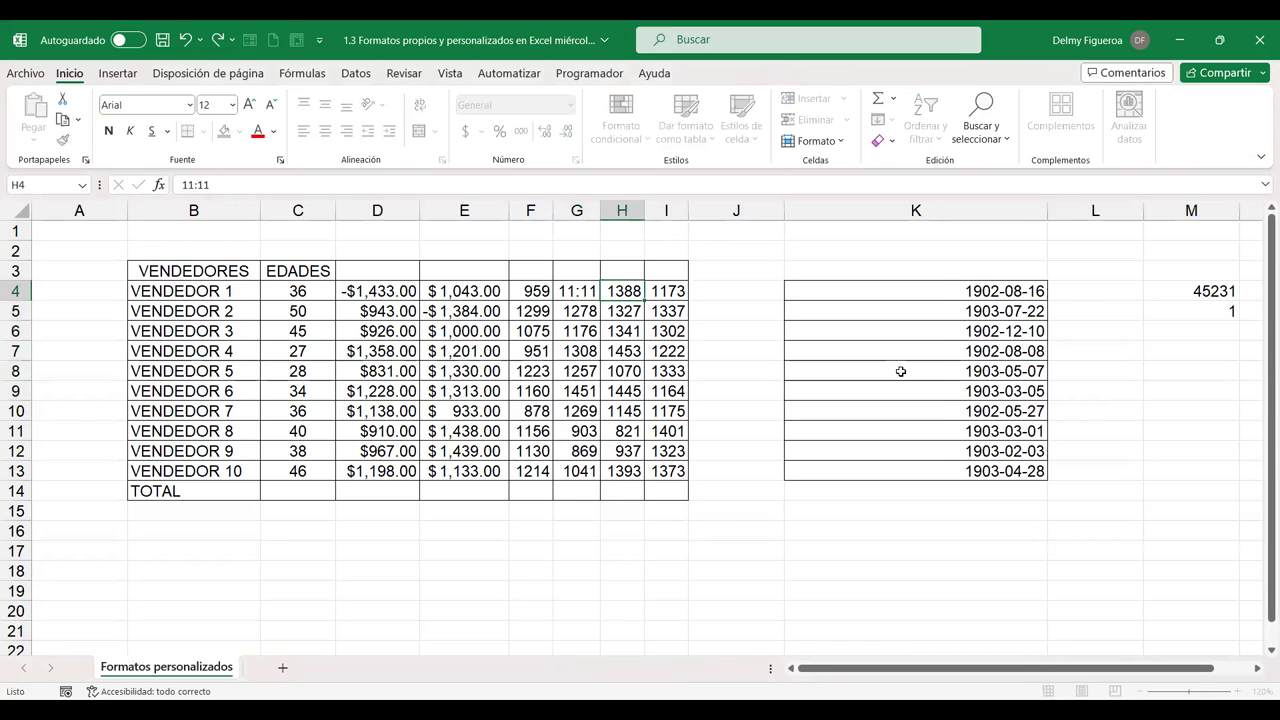
pyautogui.click(578, 310)
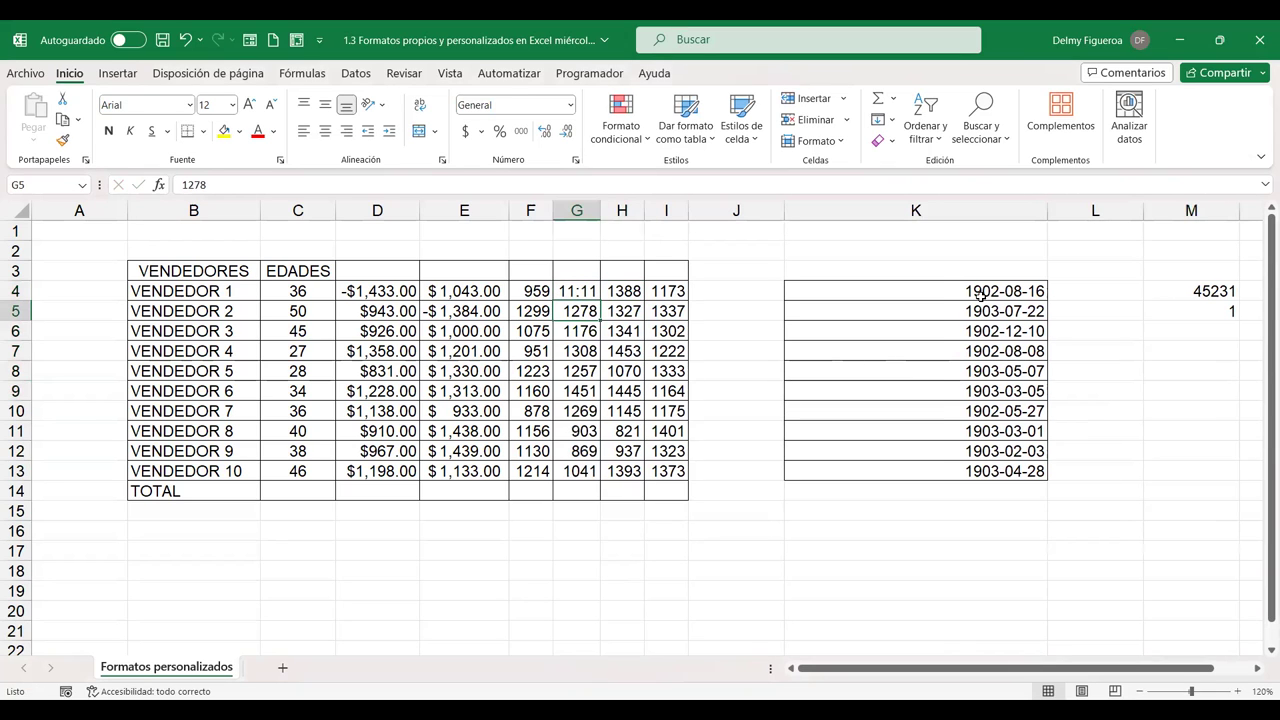
pyautogui.write('12:08')
pyautogui.press('Tab')
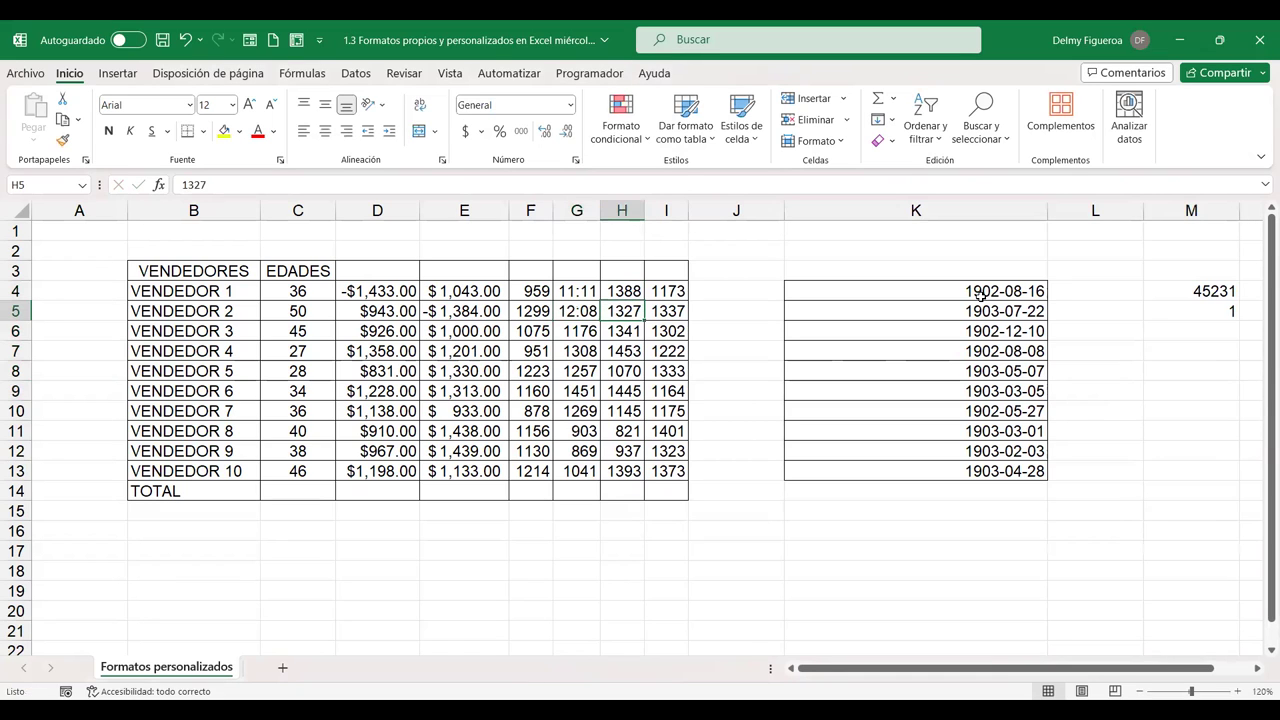
pyautogui.click(577, 331)
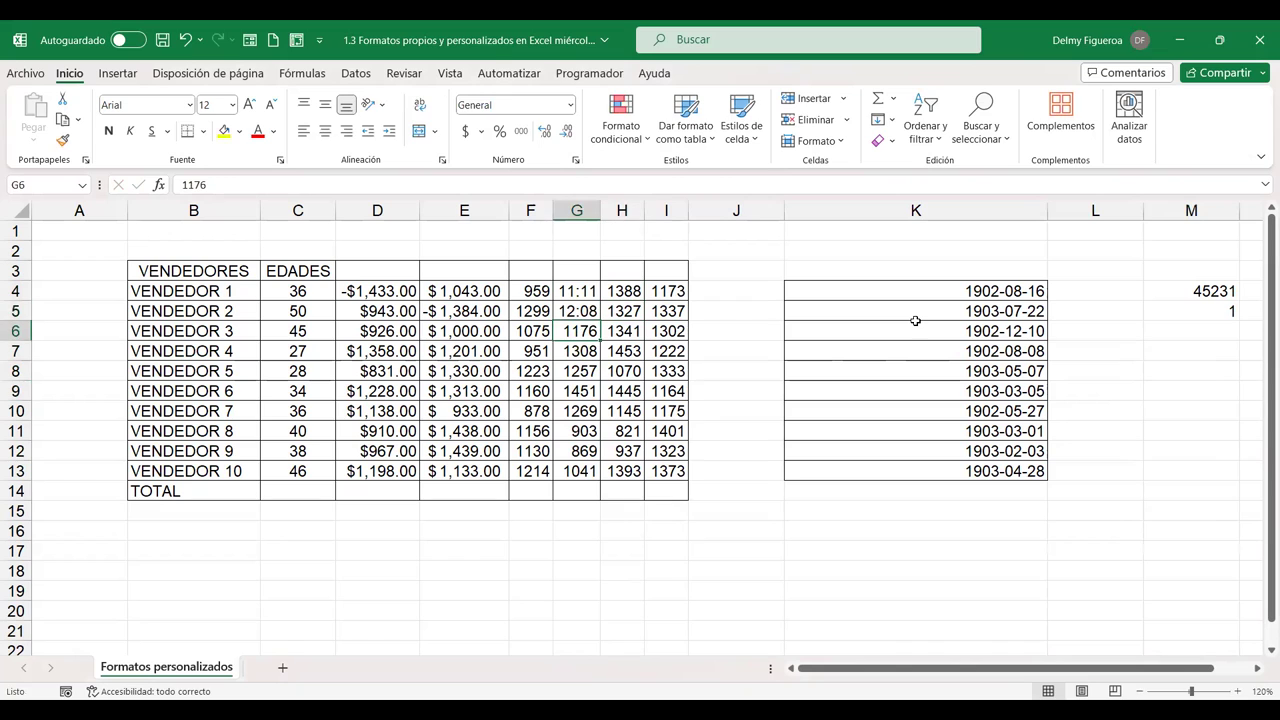
pyautogui.write('11:06')
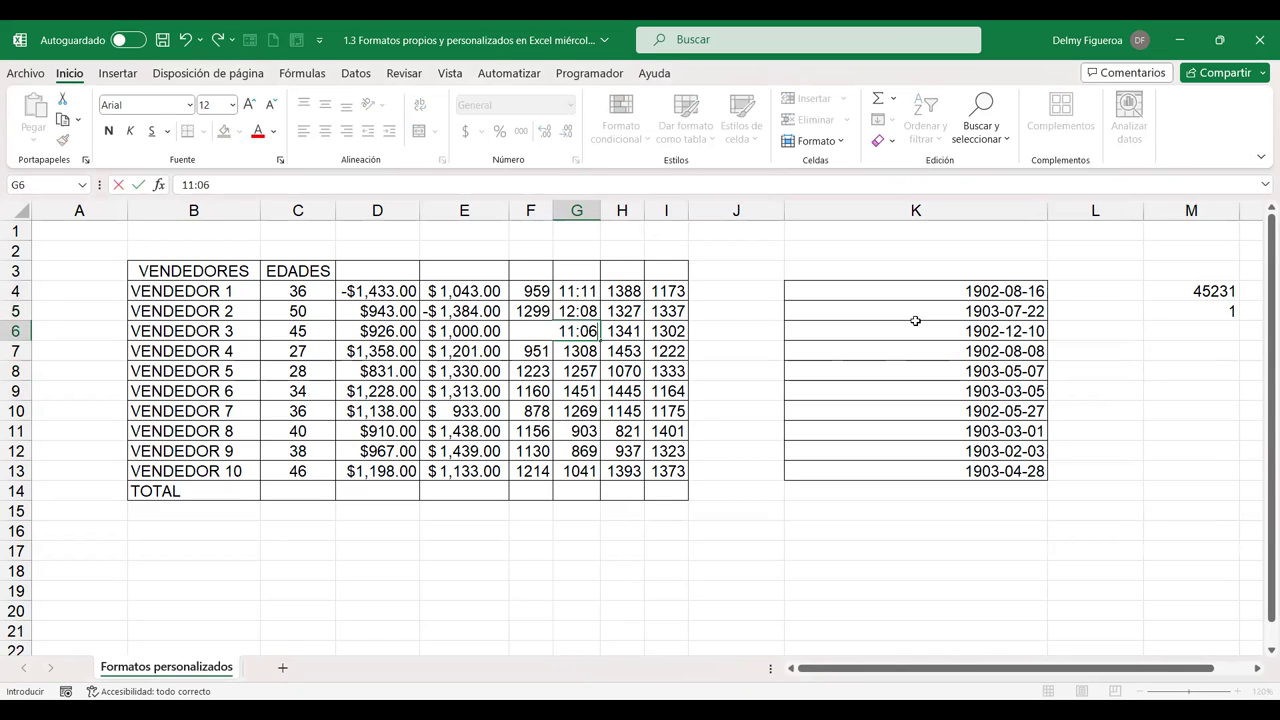
pyautogui.press('Return')
pyautogui.write('13:08')
pyautogui.press('Tab')
pyautogui.press('Left')
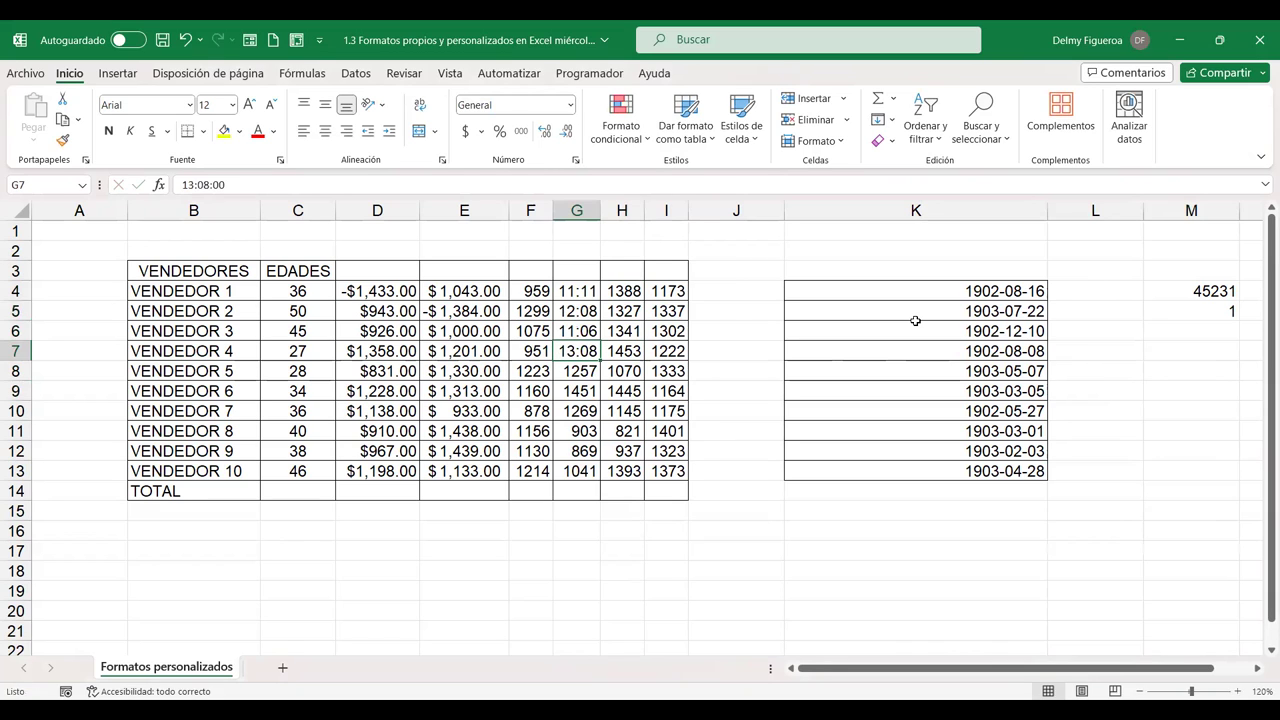
# Type the times 12:57, 14:51, 12:09, 09:03, 8:09 and 10:41 into G8:G13
pyautogui.press('Down')
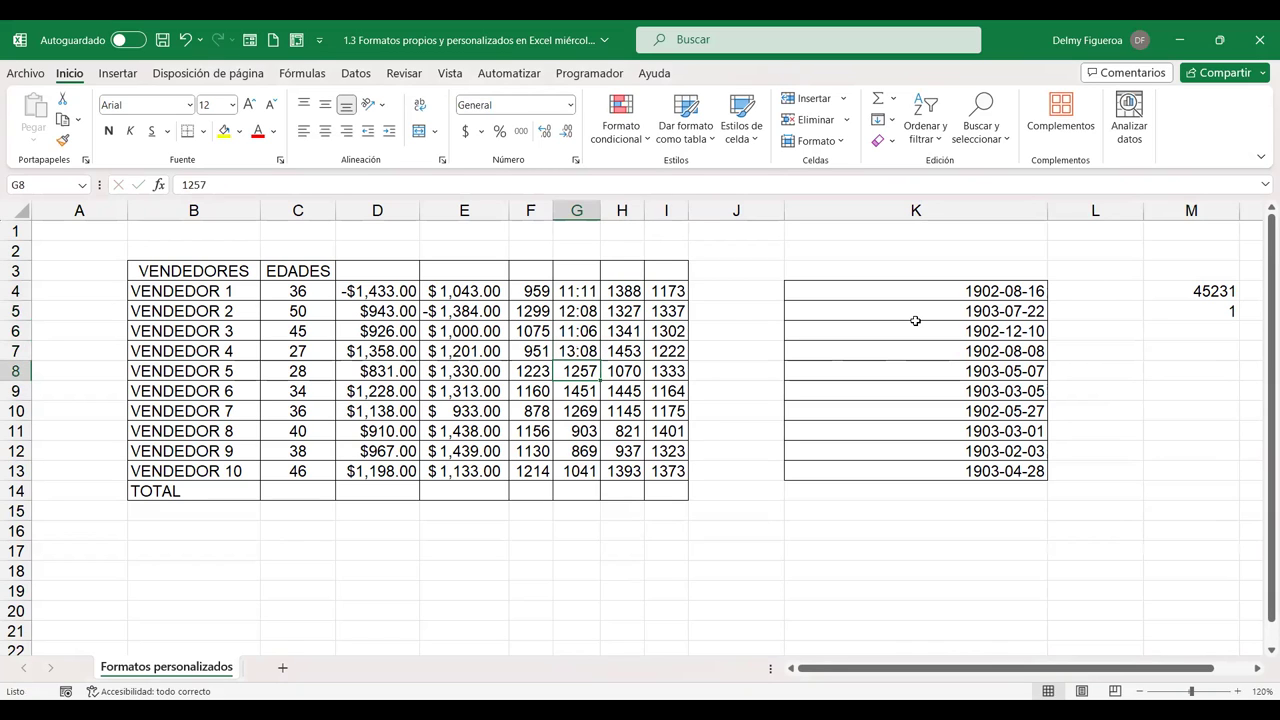
pyautogui.write('12:57')
pyautogui.press('Return')
pyautogui.write('14')
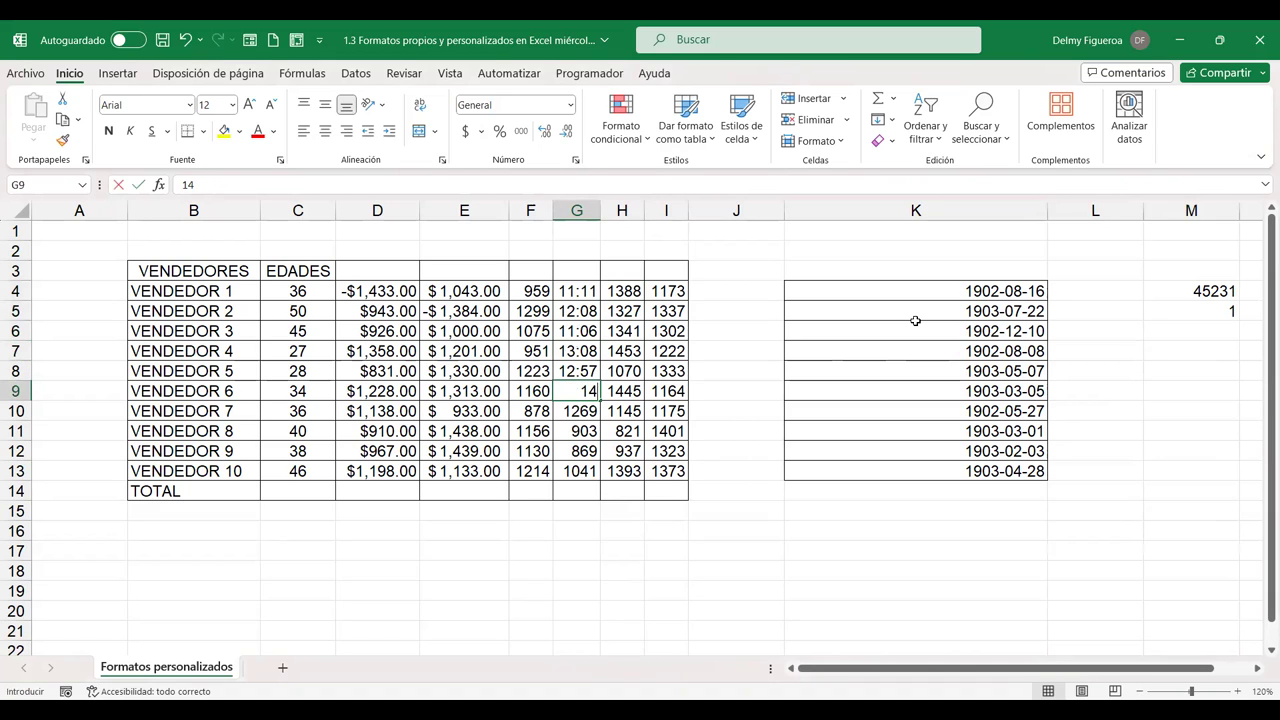
pyautogui.write(':51')
pyautogui.press('Return')
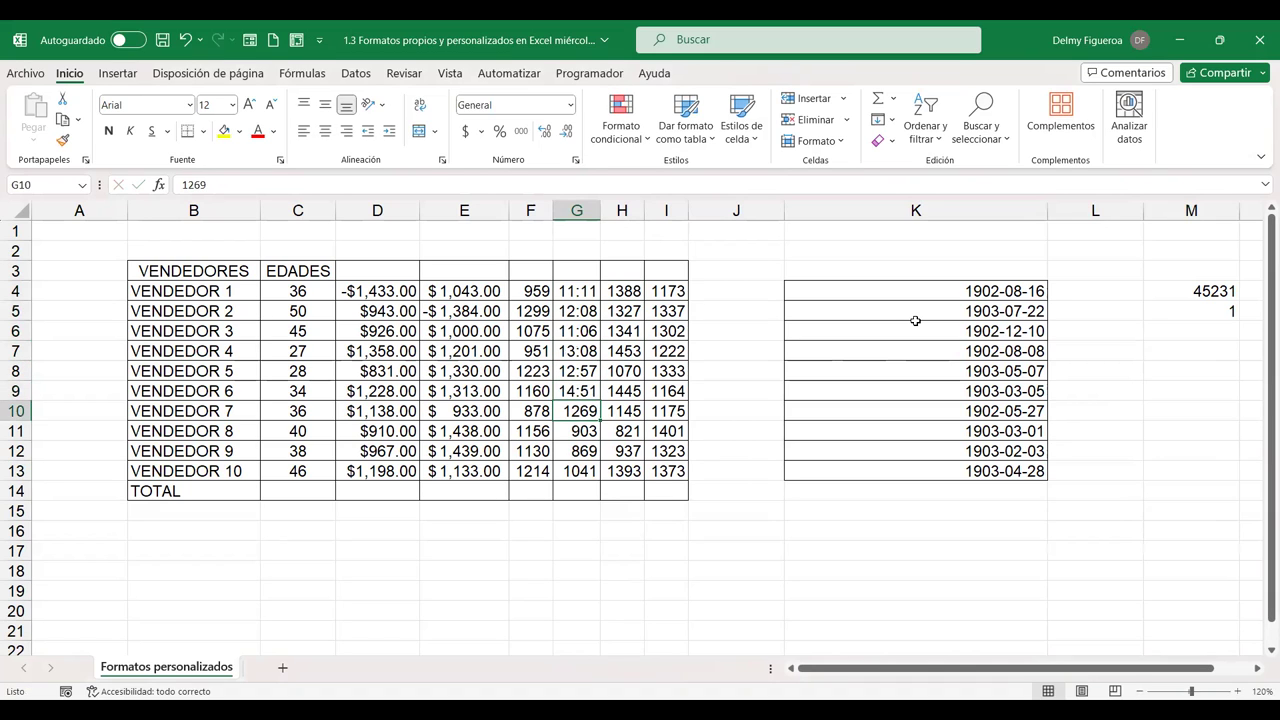
pyautogui.write('12:09')
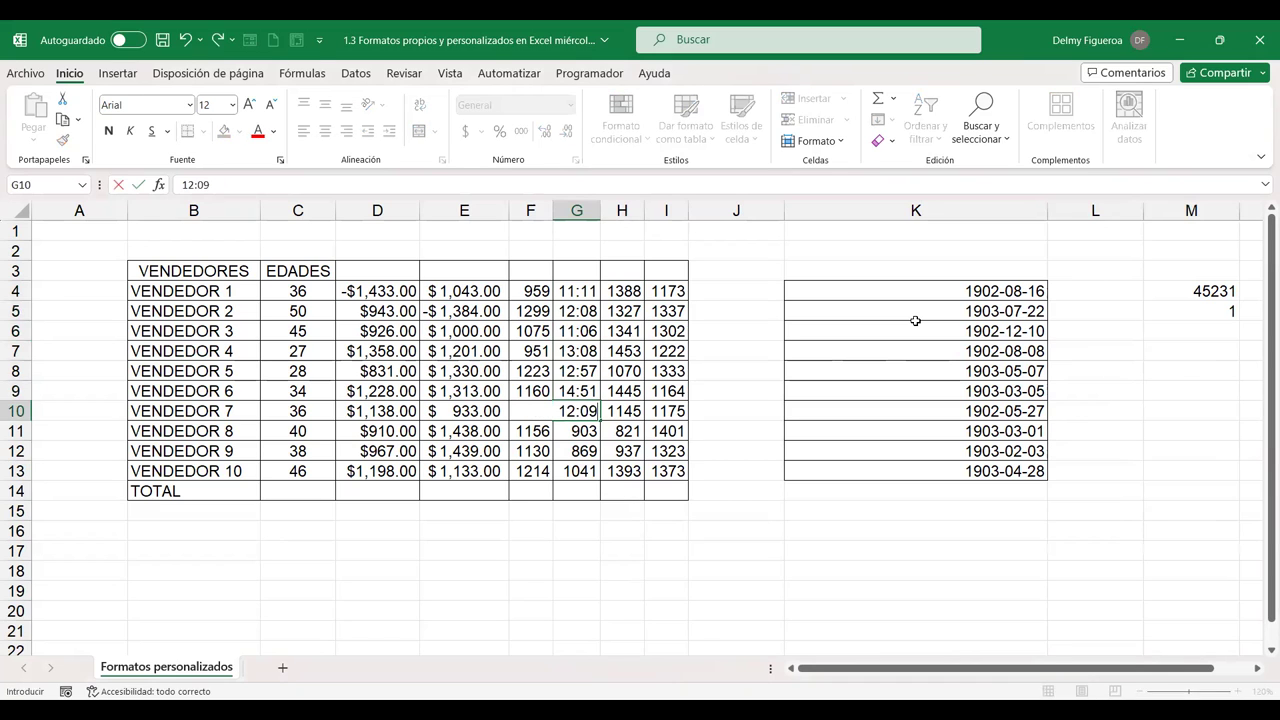
pyautogui.press('Return')
pyautogui.write('09:03')
pyautogui.press('Return')
pyautogui.write('8:09')
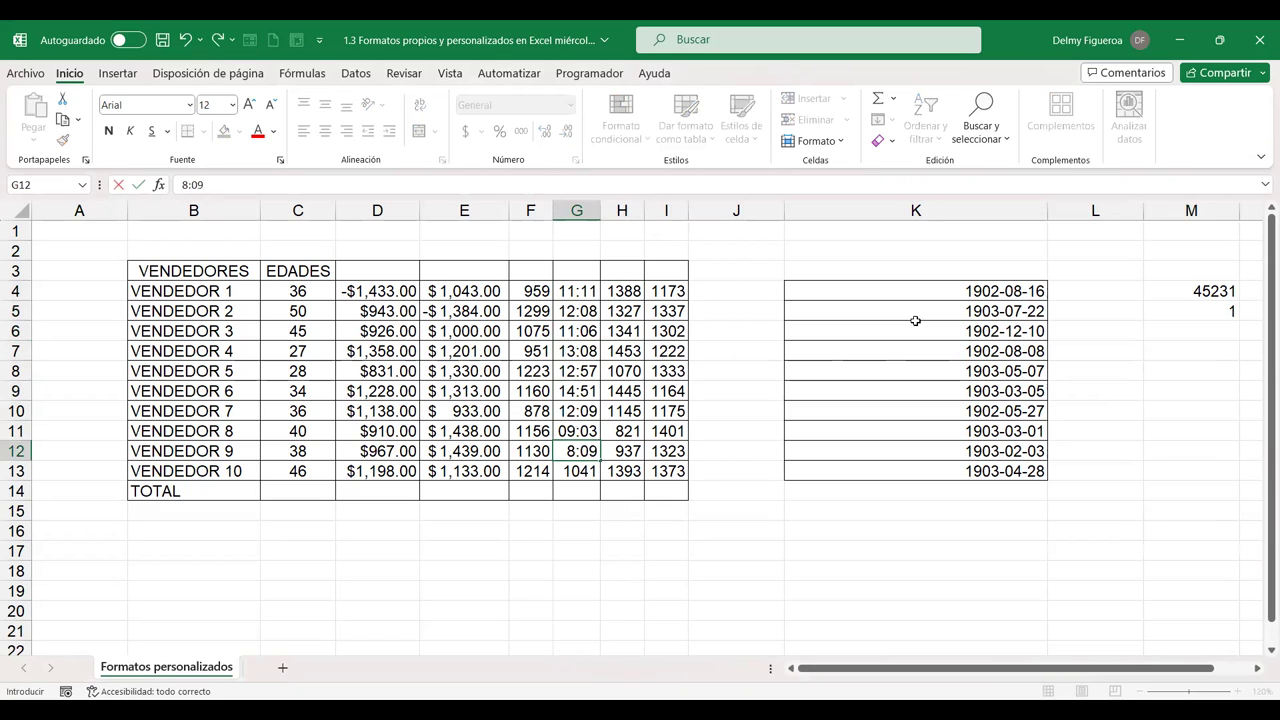
pyautogui.press('Return')
pyautogui.write('10:41')
pyautogui.press('Tab')
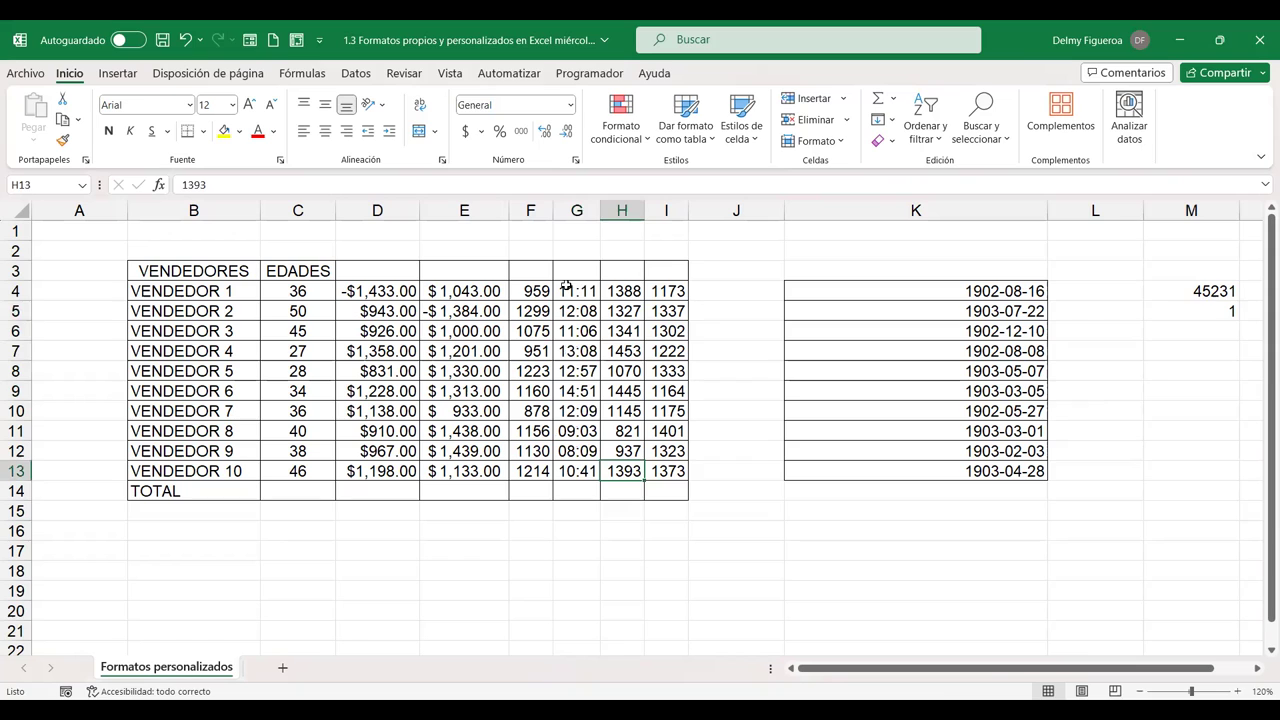
# For G4:G13, pick the custom mm:ss.0 format after previewing hh:mm:ss and mm:ss
pyautogui.moveTo(580, 290); pyautogui.dragTo(577, 476)
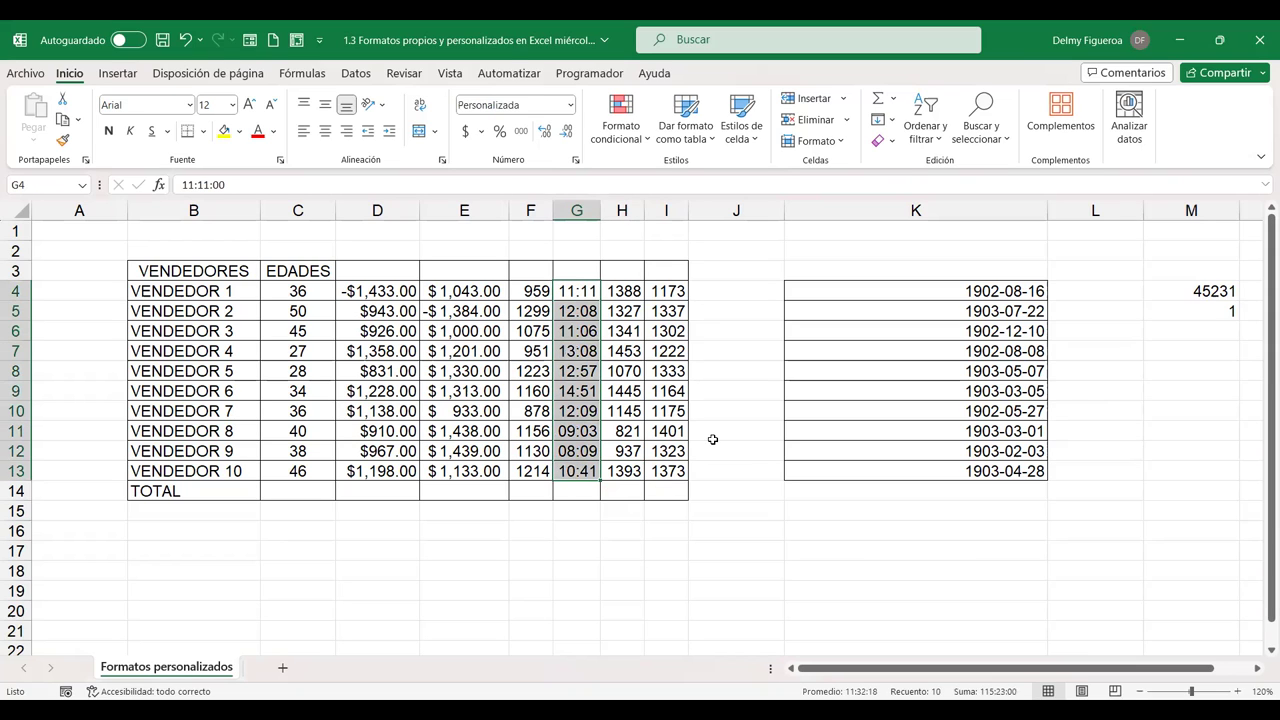
pyautogui.hotkey('ctrl', '1')
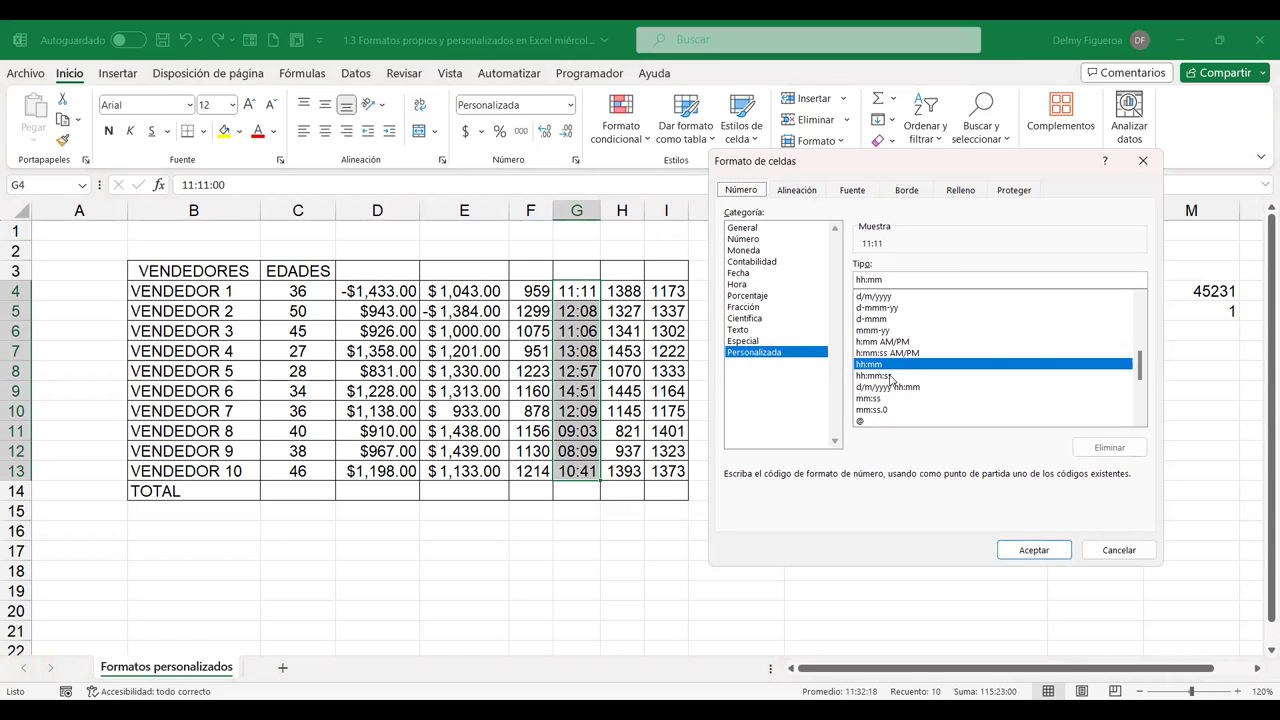
pyautogui.click(890, 376)
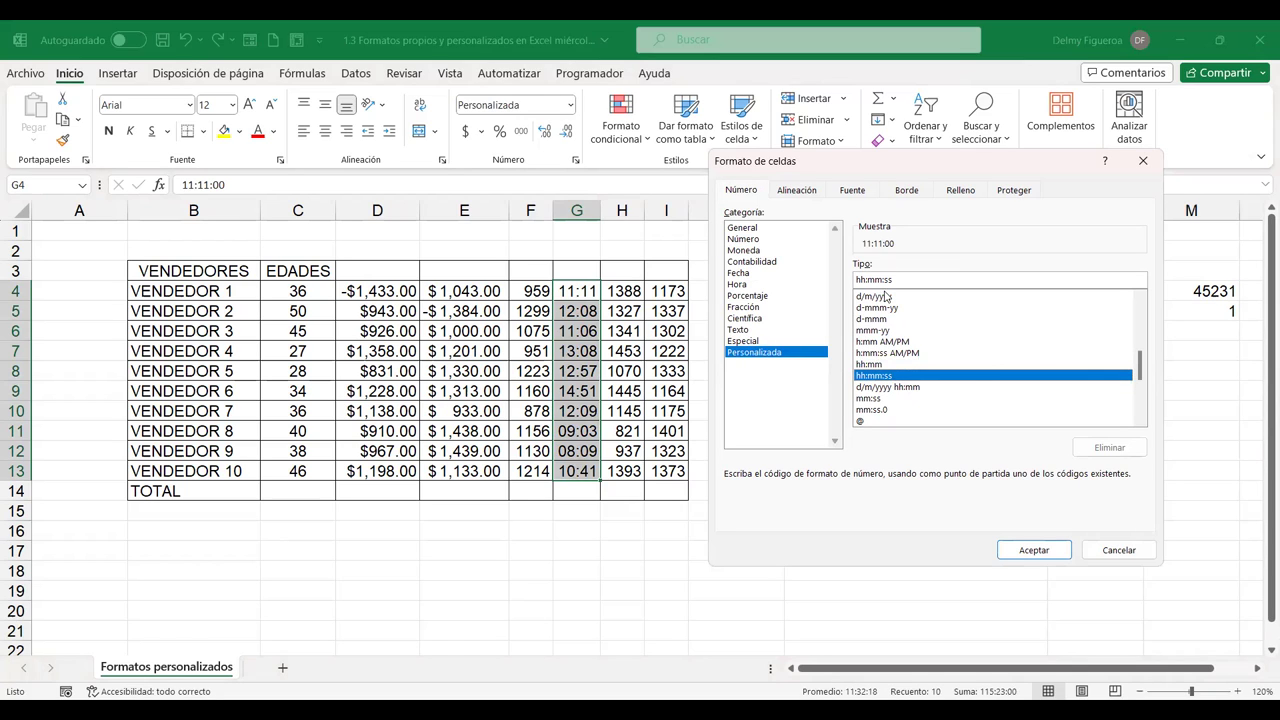
pyautogui.click(885, 388)
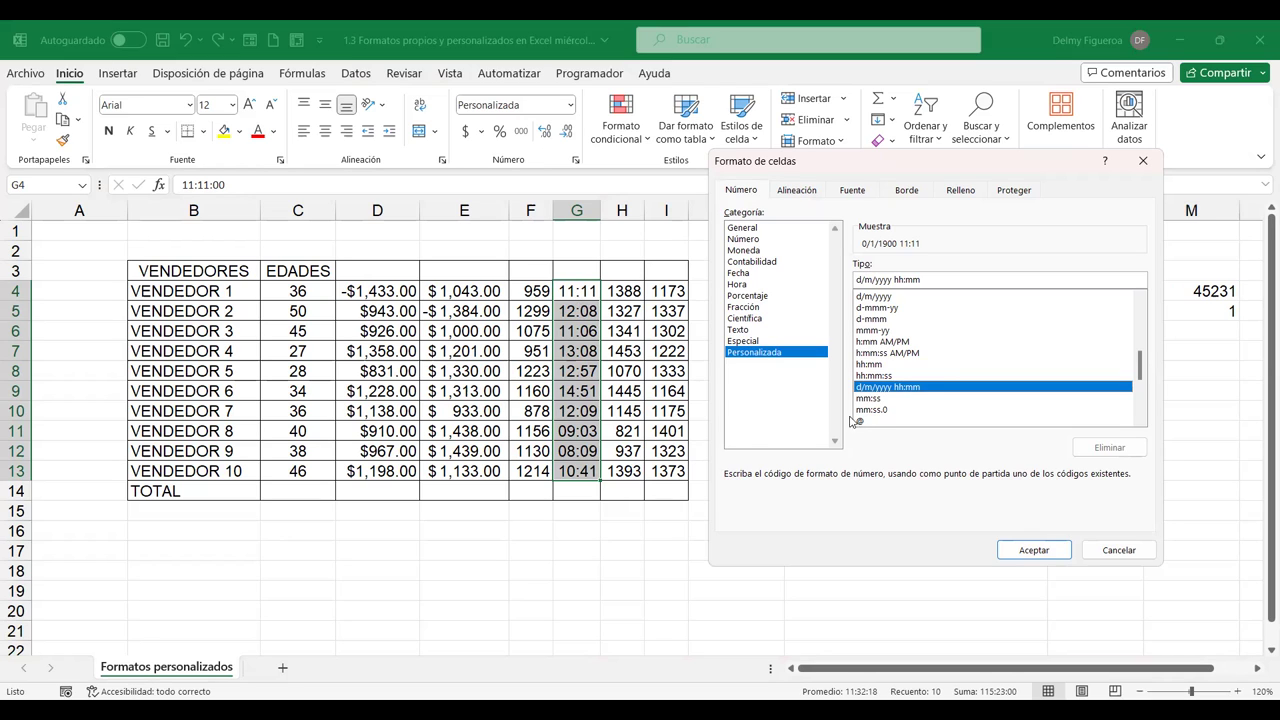
pyautogui.click(877, 399)
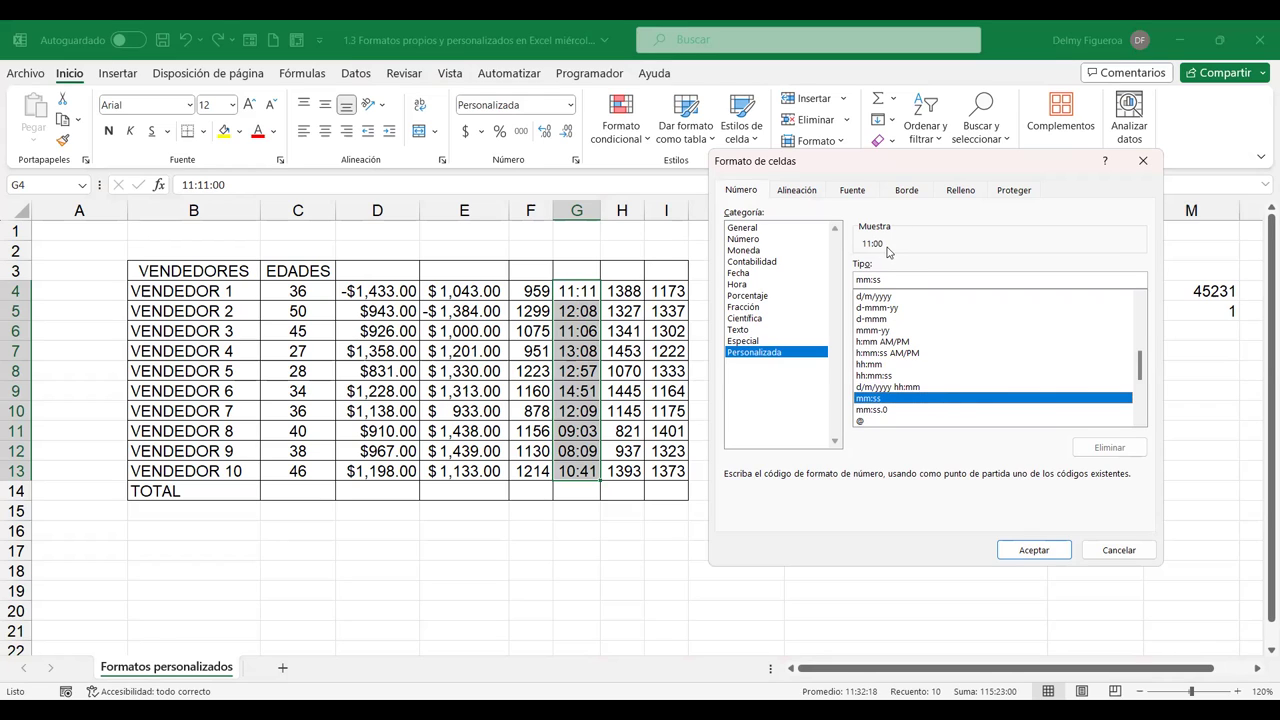
pyautogui.click(885, 410)
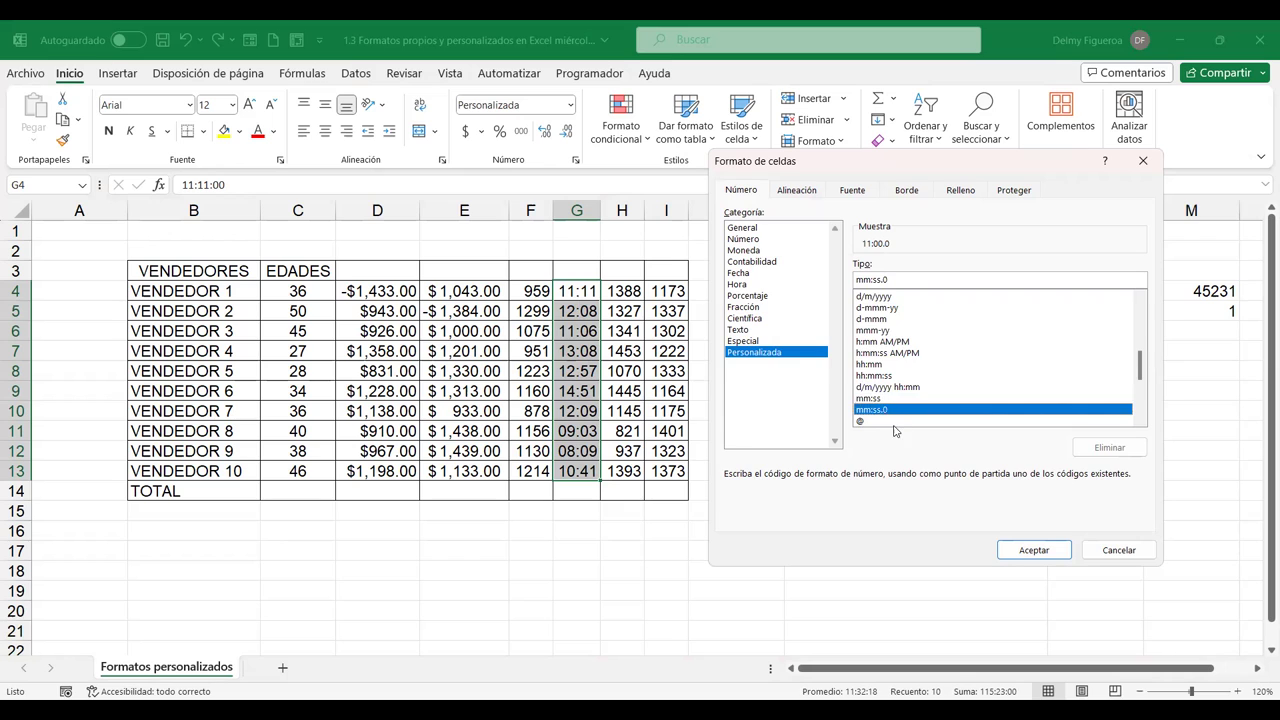
pyautogui.scroll(-3, 948, 407)
pyautogui.scroll(-2, 948, 407)
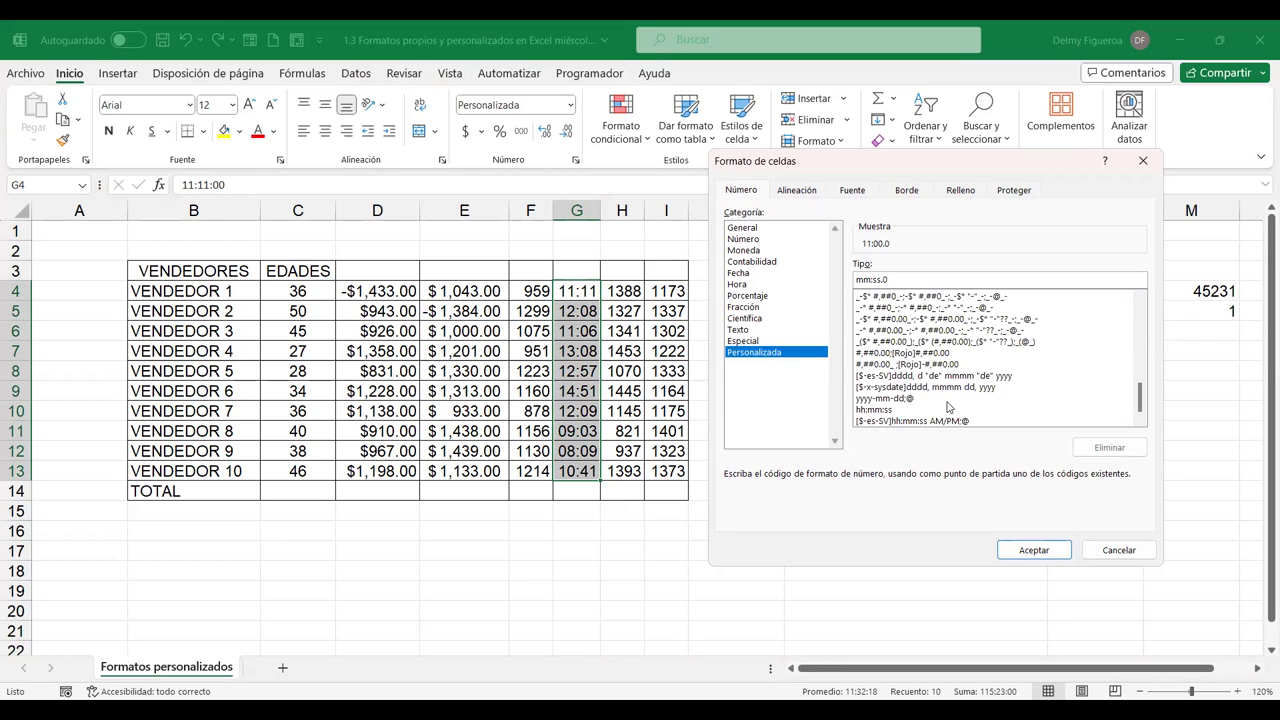
pyautogui.scroll(10, 910, 395)
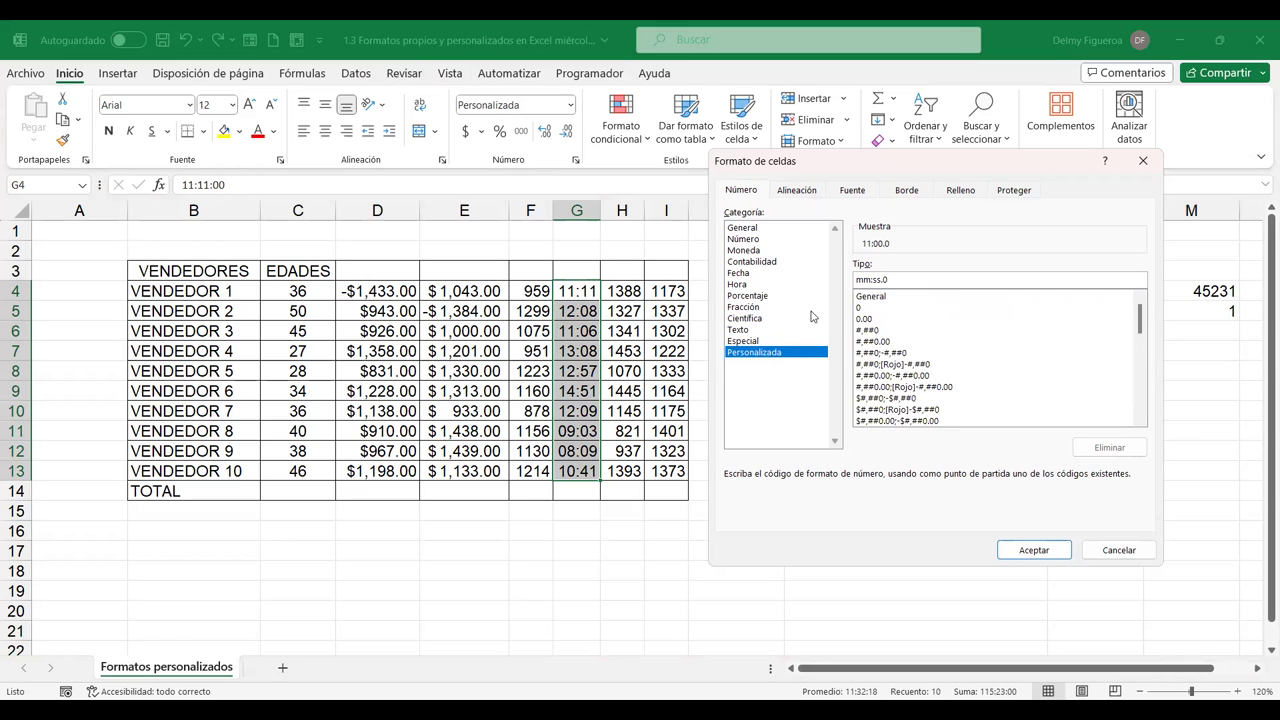
pyautogui.scroll(-3, 985, 379)
pyautogui.scroll(-2, 985, 379)
pyautogui.scroll(-2, 985, 379)
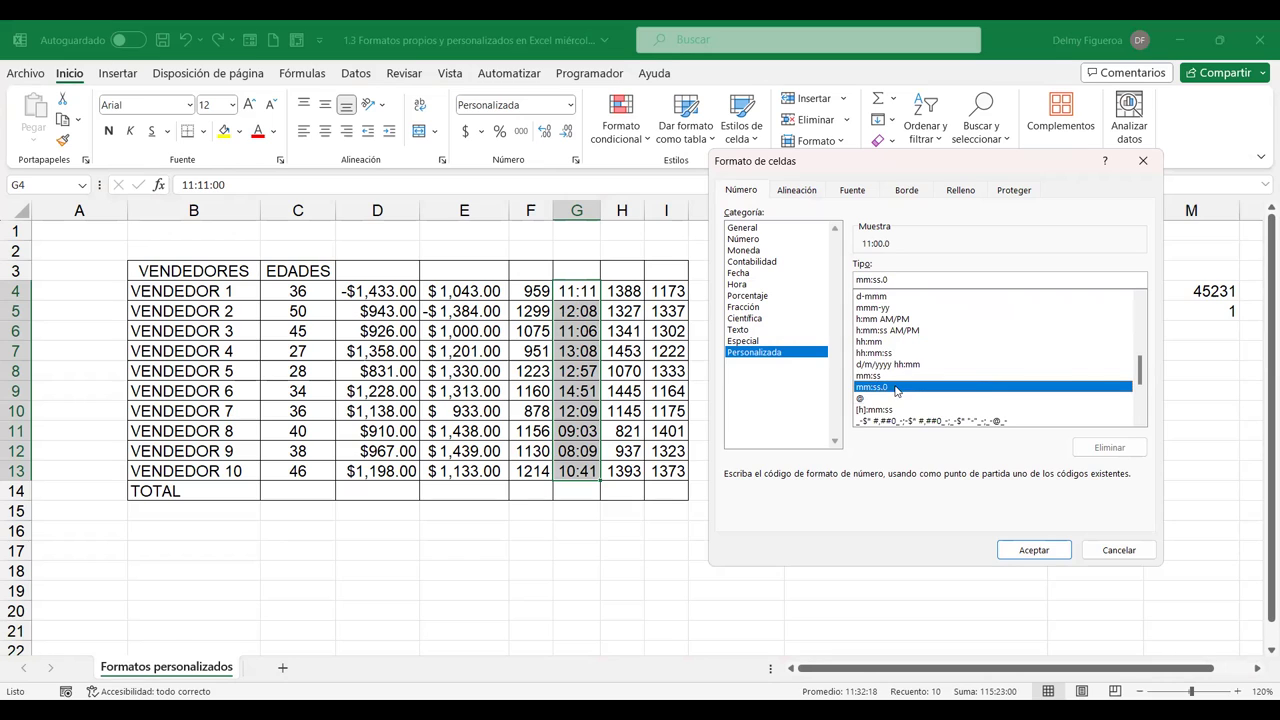
# Apply mm:ss.0 to G4:G13 and check each stored time from G4 to G11
pyautogui.click(1034, 551)
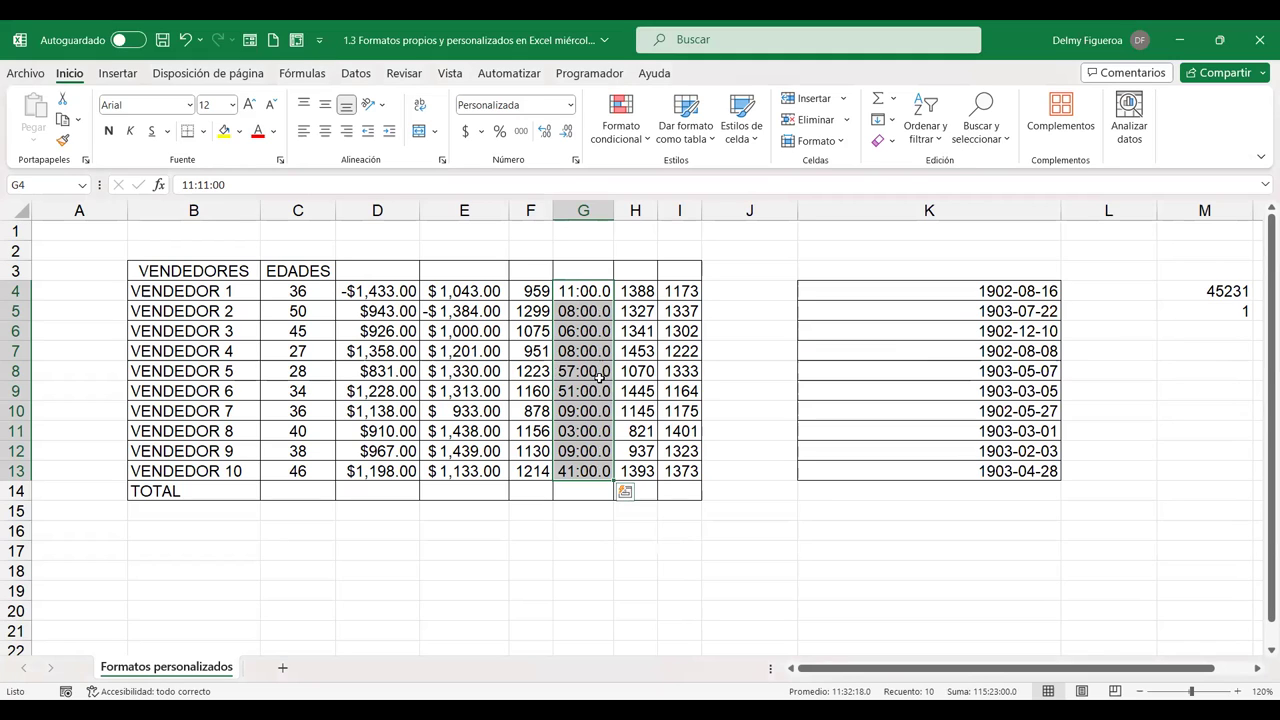
pyautogui.click(592, 290)
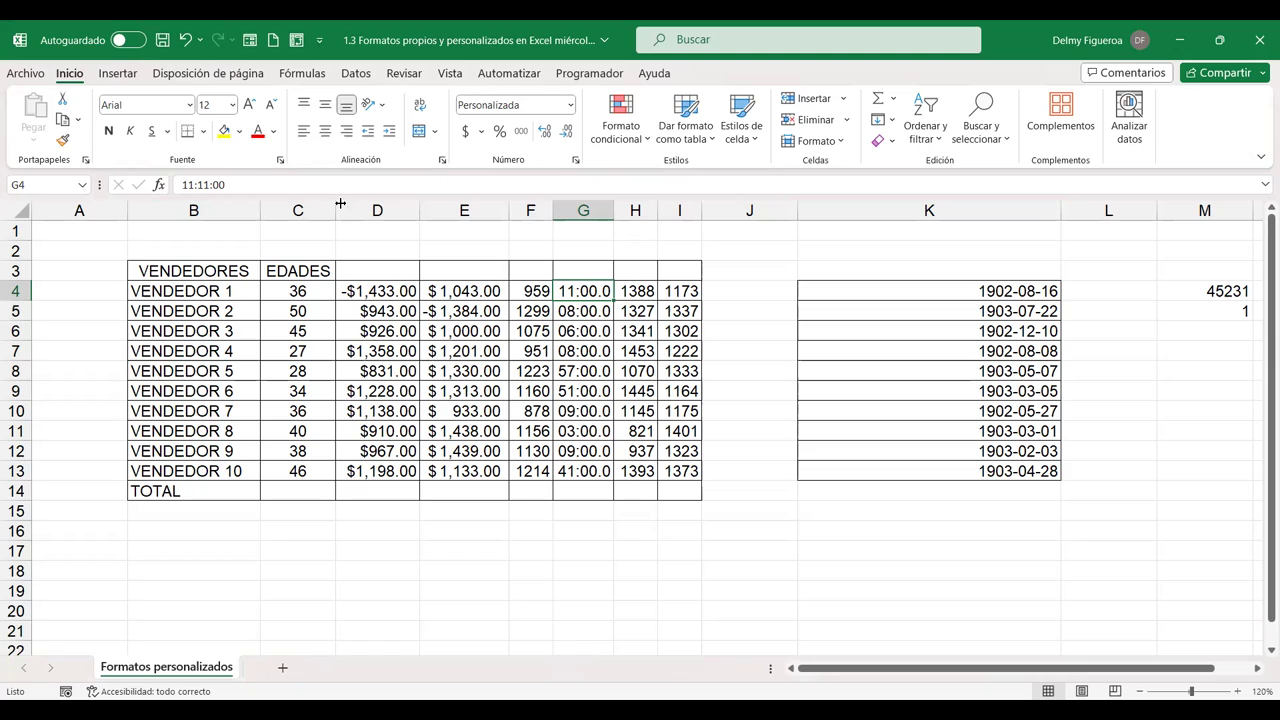
pyautogui.click(576, 311)
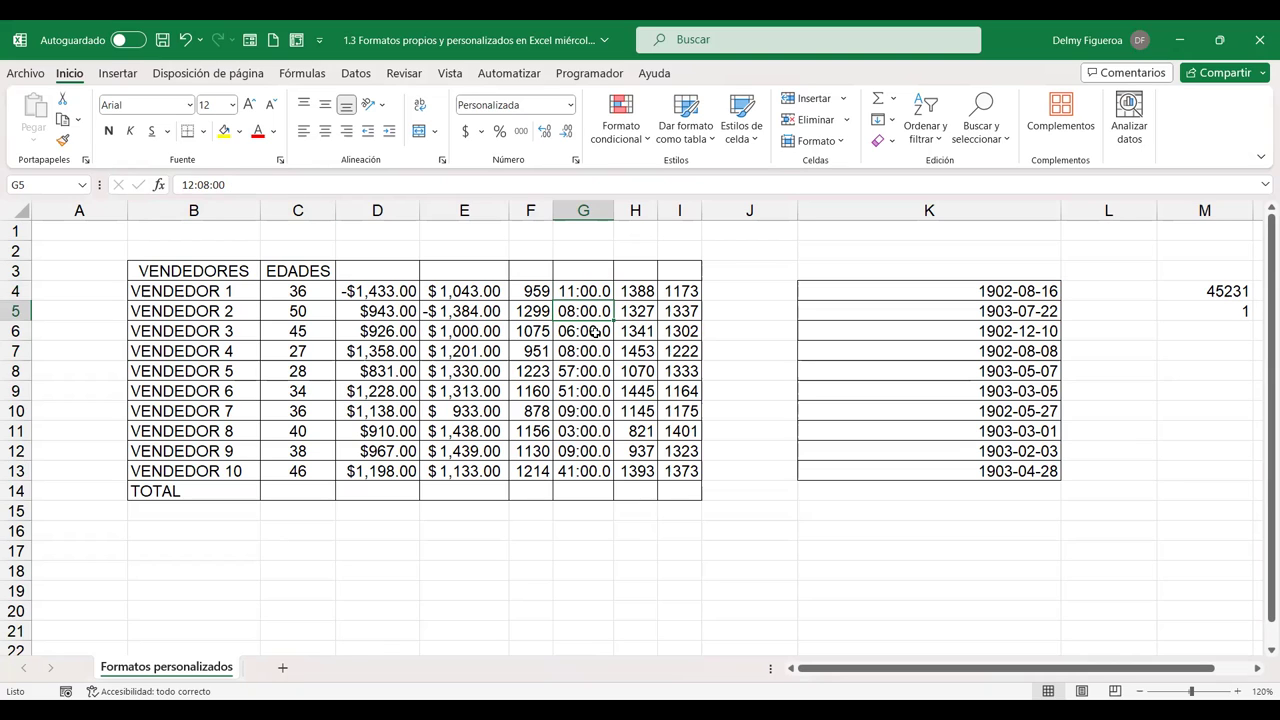
pyautogui.click(597, 336)
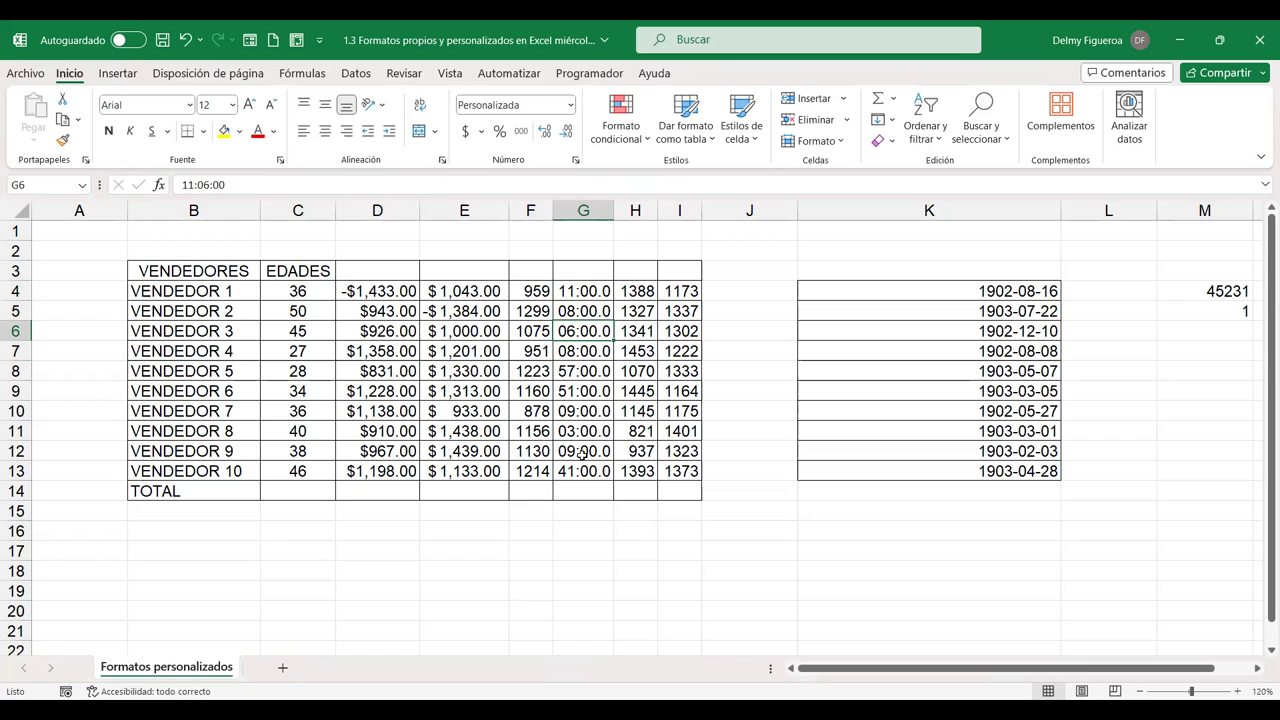
pyautogui.click(589, 352)
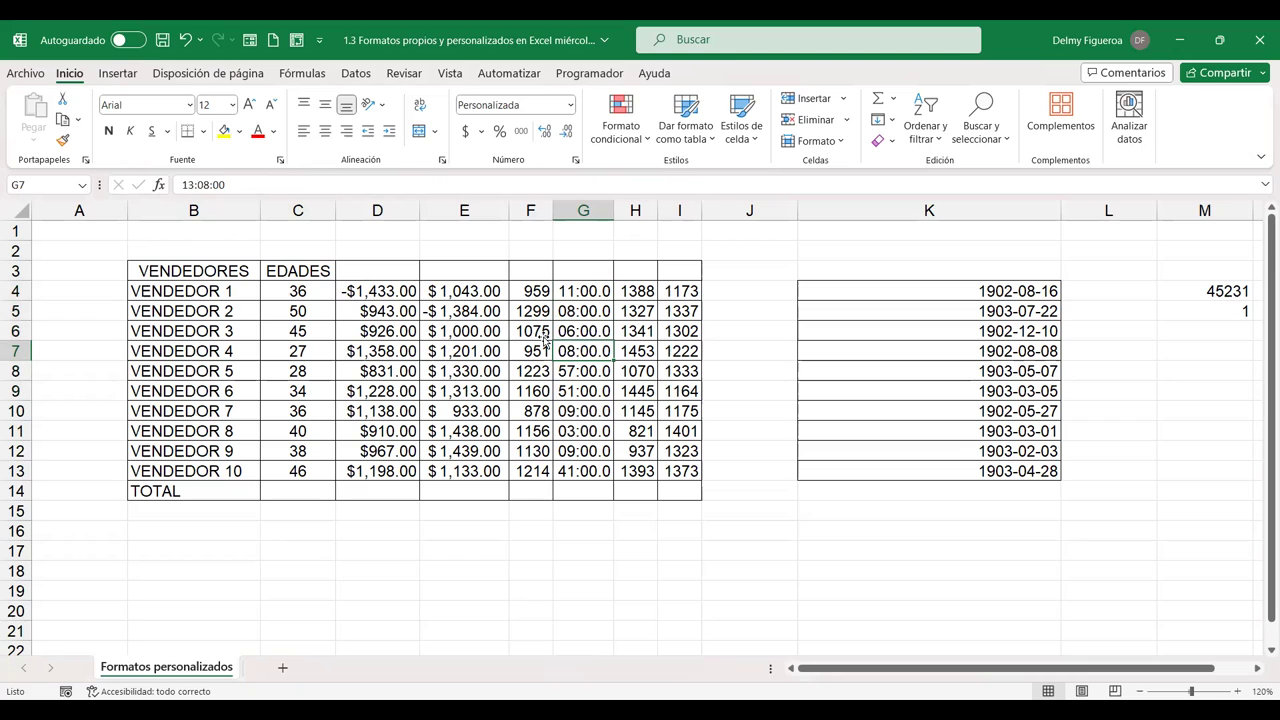
pyautogui.click(597, 371)
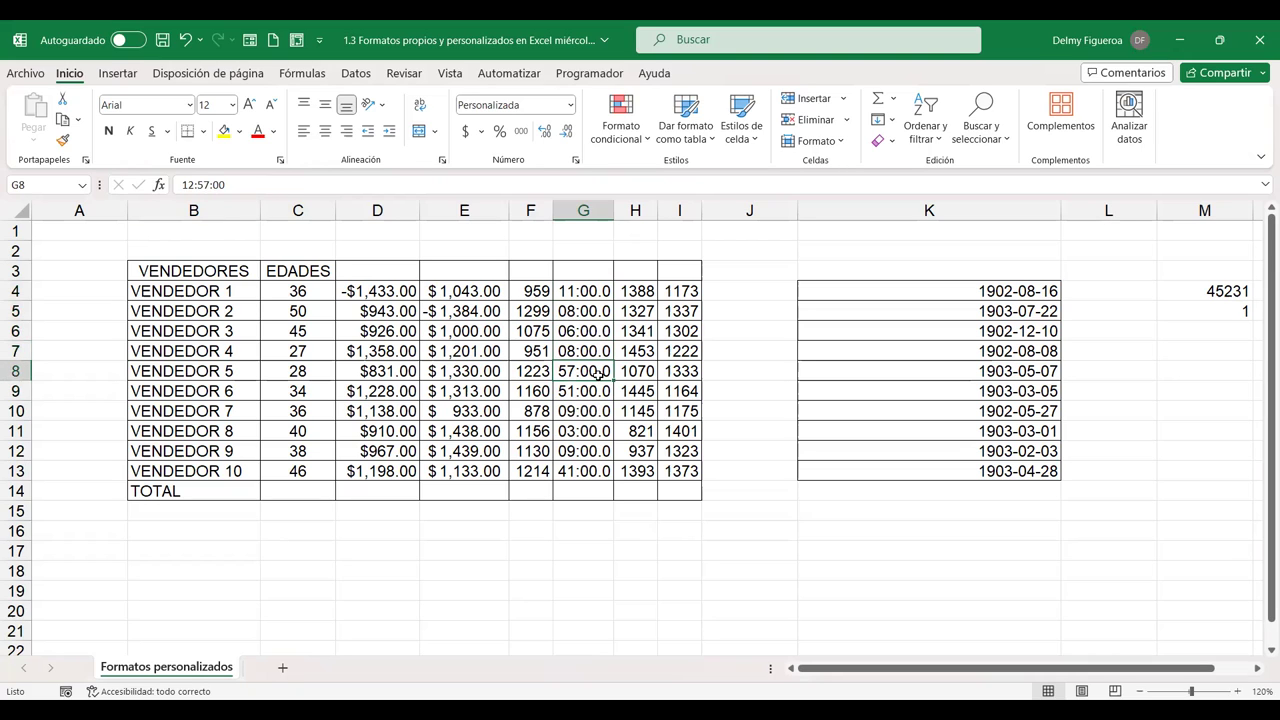
pyautogui.click(596, 390)
pyautogui.click(596, 410)
pyautogui.click(596, 430)
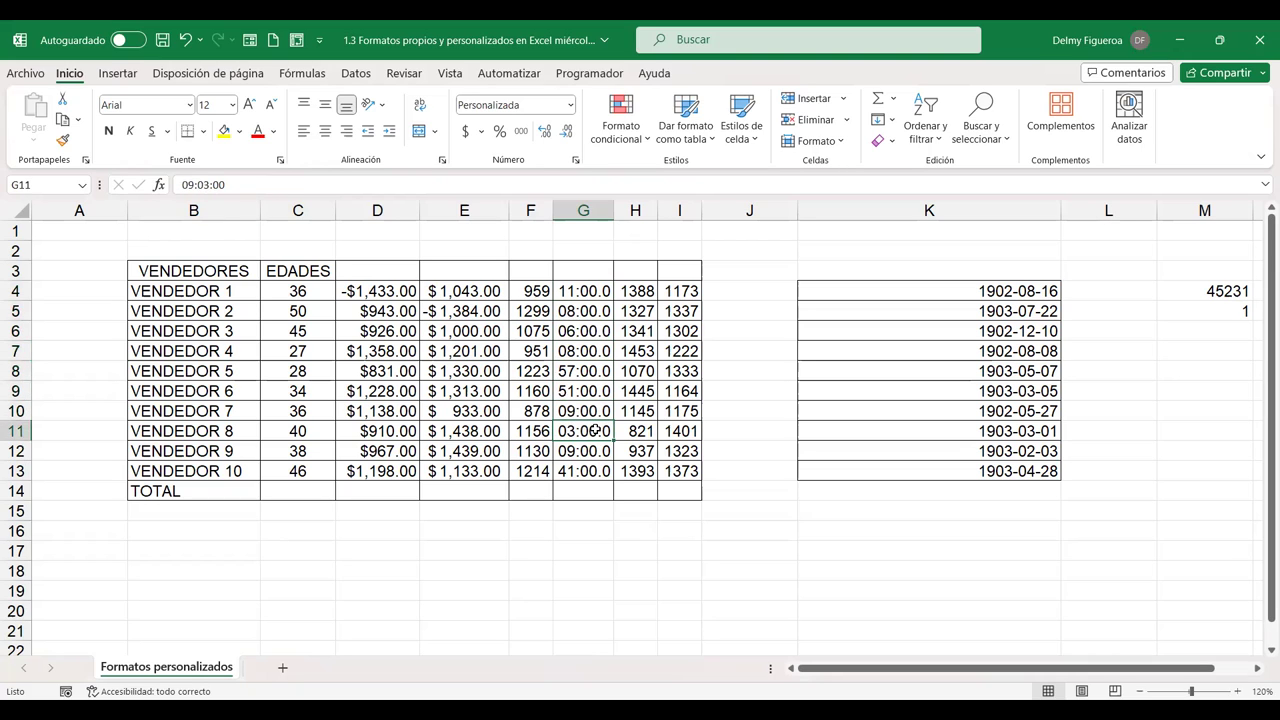
# Format G4:G13 with the 24-hour Hora type 13:30:55, showing times like 11:11:00
pyautogui.moveTo(594, 291); pyautogui.dragTo(596, 471)
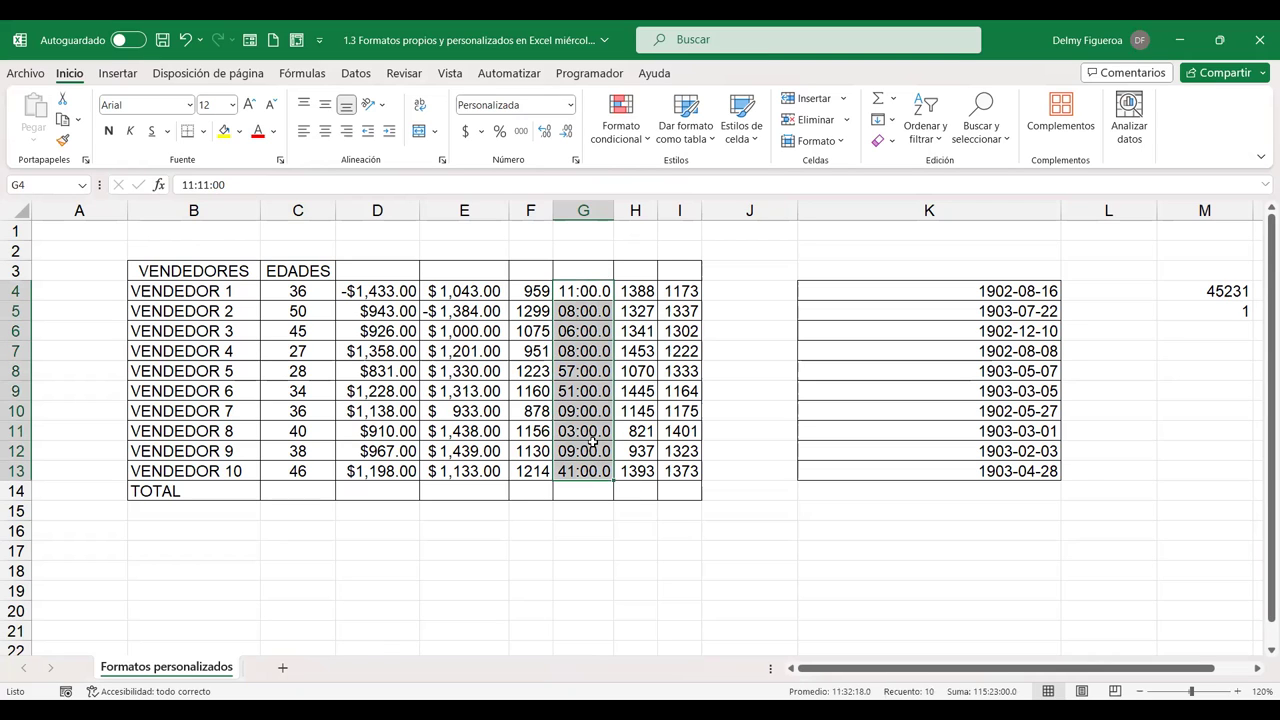
pyautogui.hotkey('ctrl', '1')
pyautogui.click(740, 285)
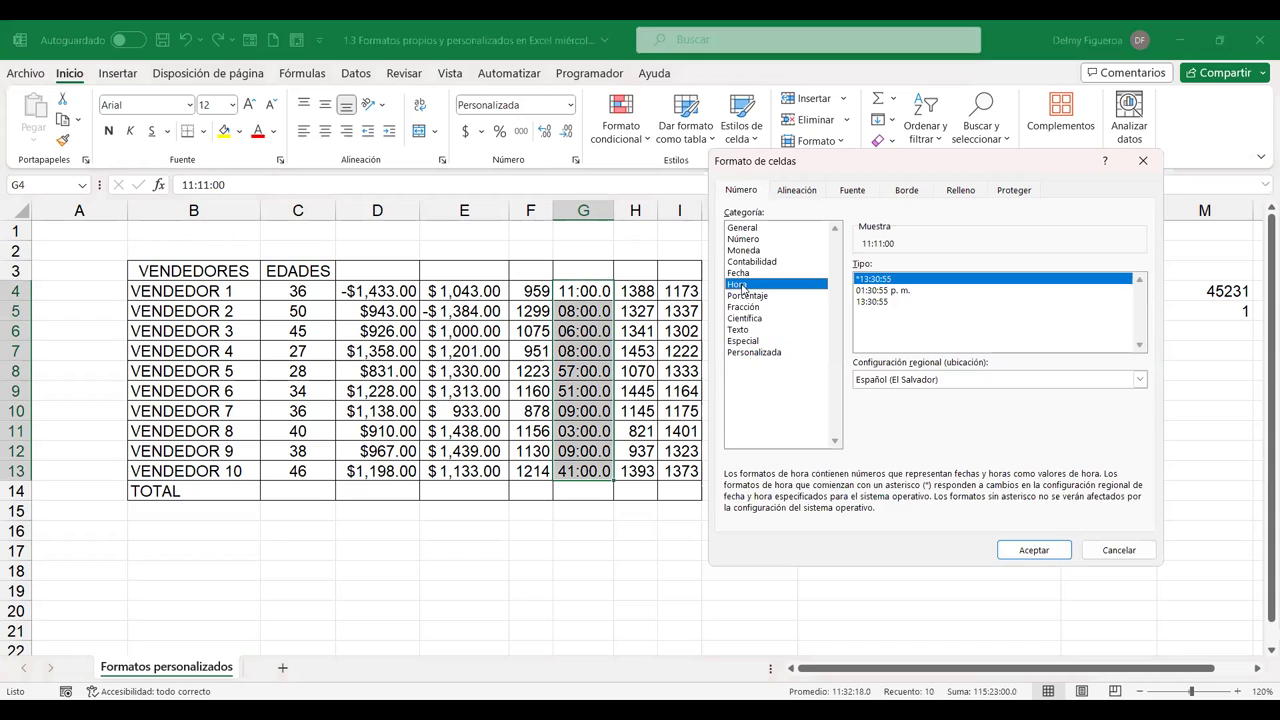
pyautogui.click(901, 291)
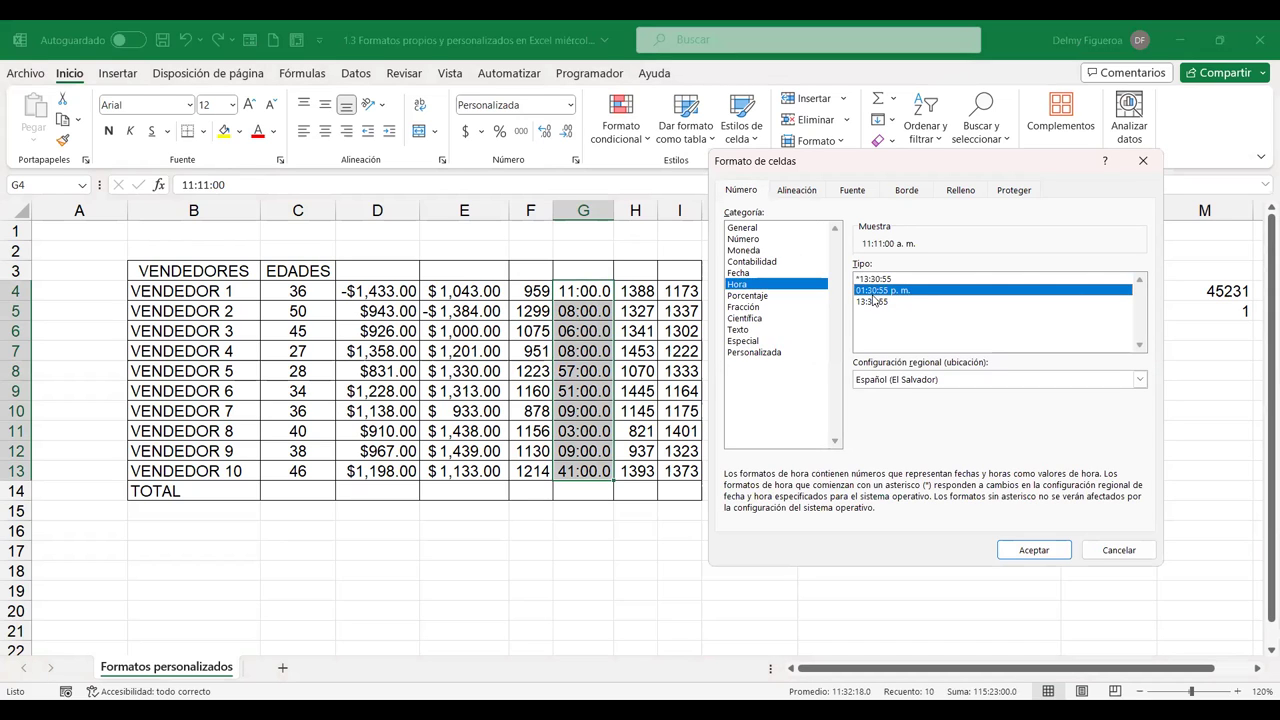
pyautogui.click(876, 301)
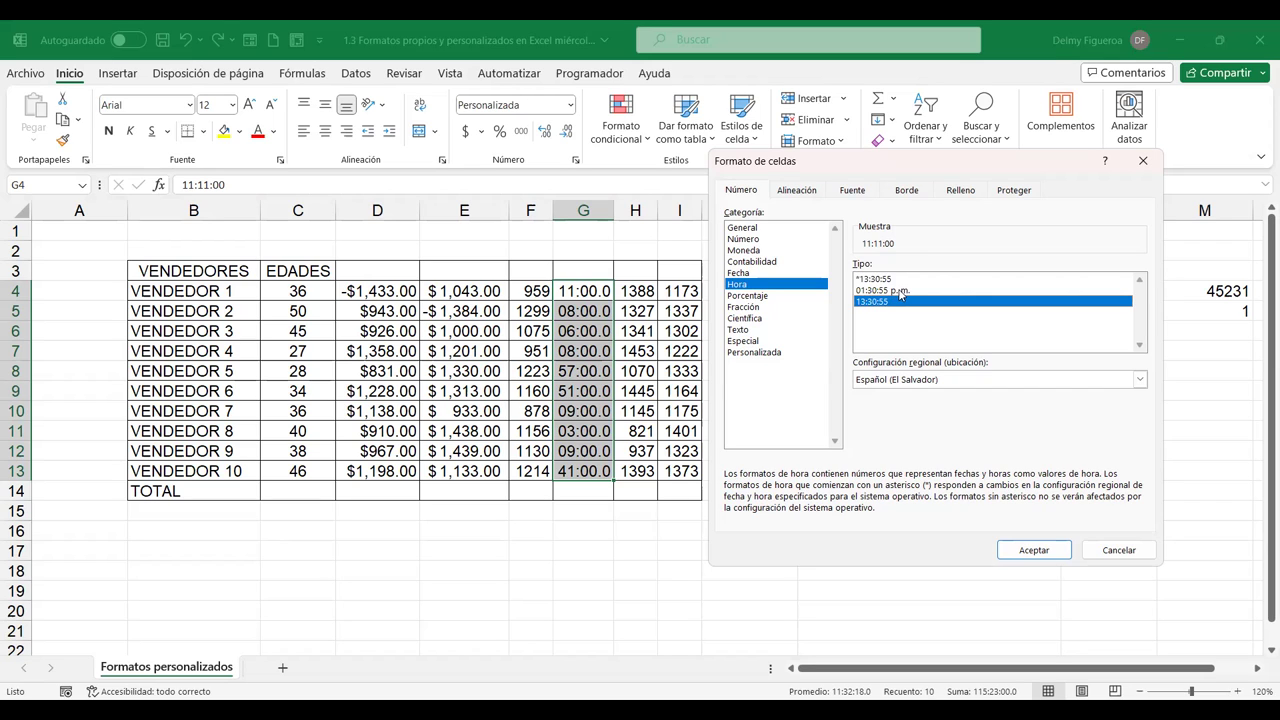
pyautogui.click(900, 291)
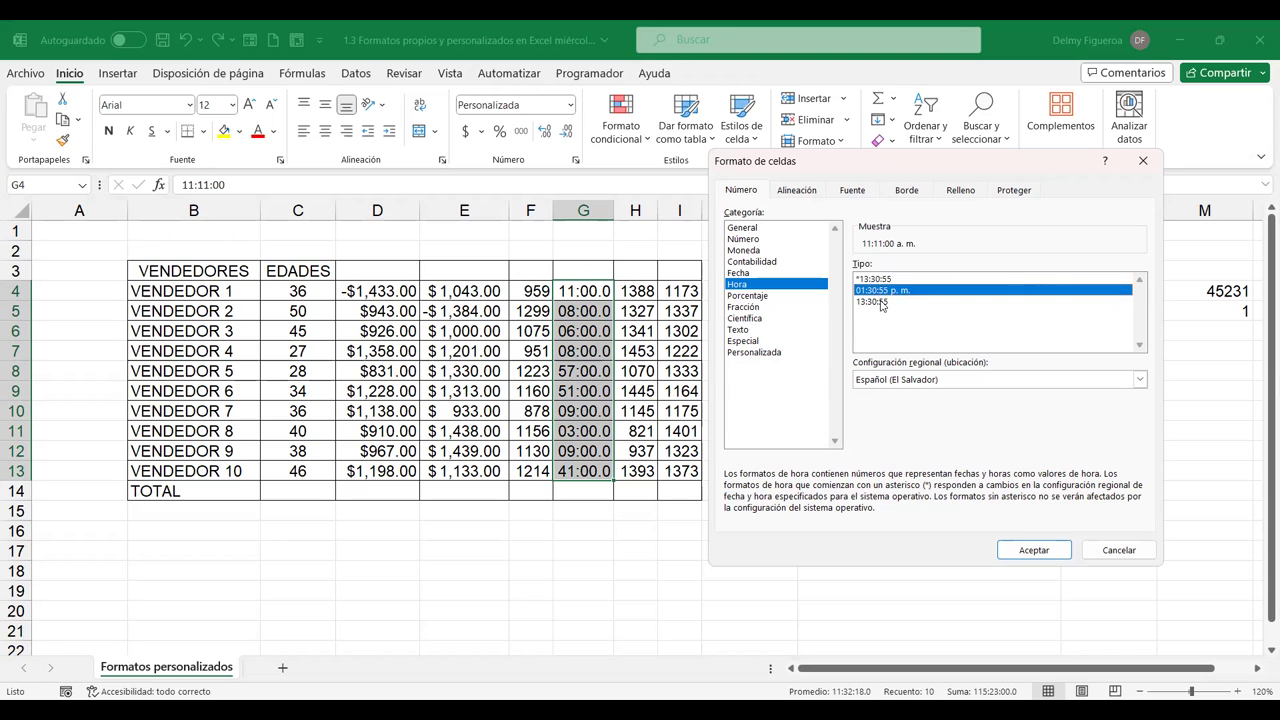
pyautogui.click(881, 304)
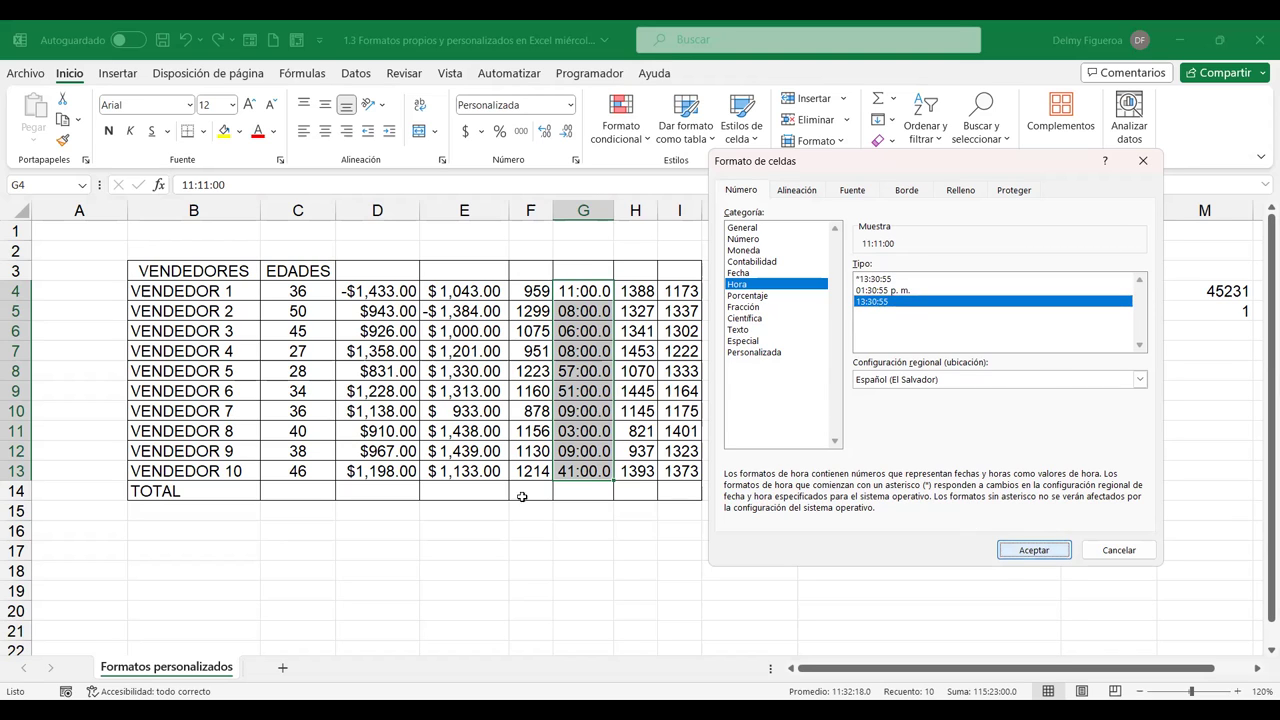
pyautogui.press('Return')
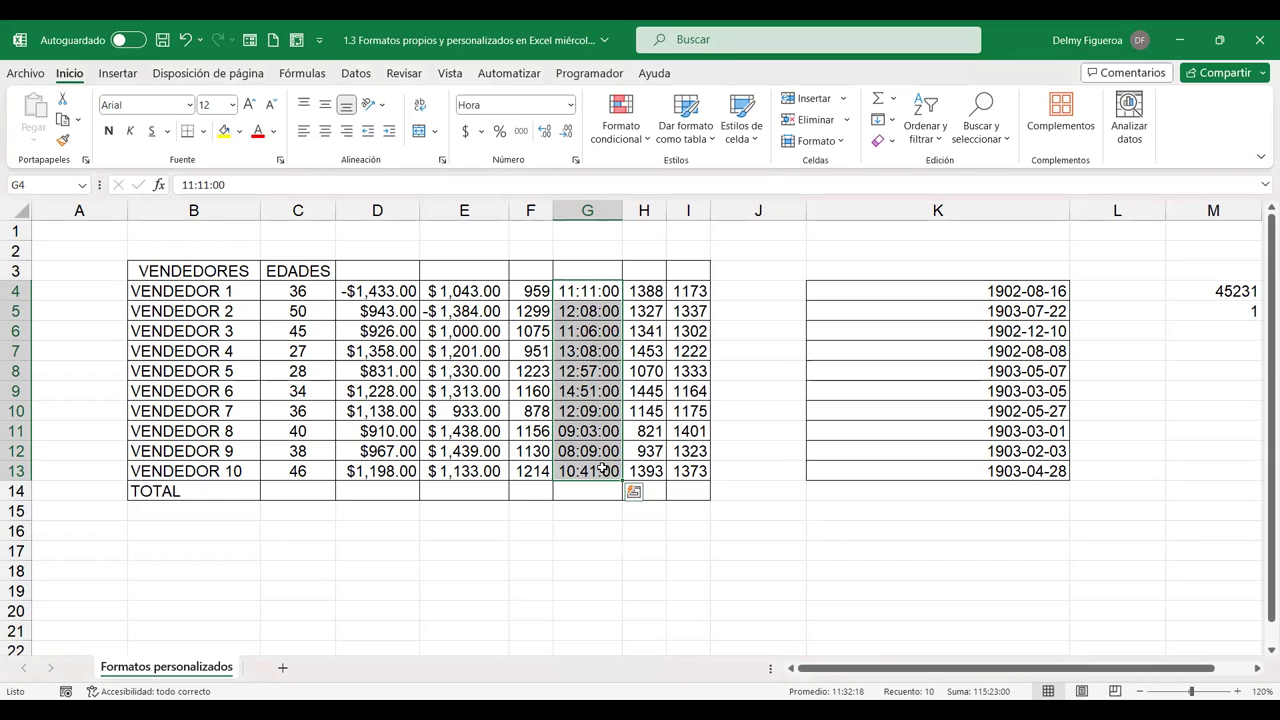
# Apply the 01:30:55 p. m. 12-hour time format to the times in G4:G13
pyautogui.hotkey('ctrl', '1')
pyautogui.click(896, 291)
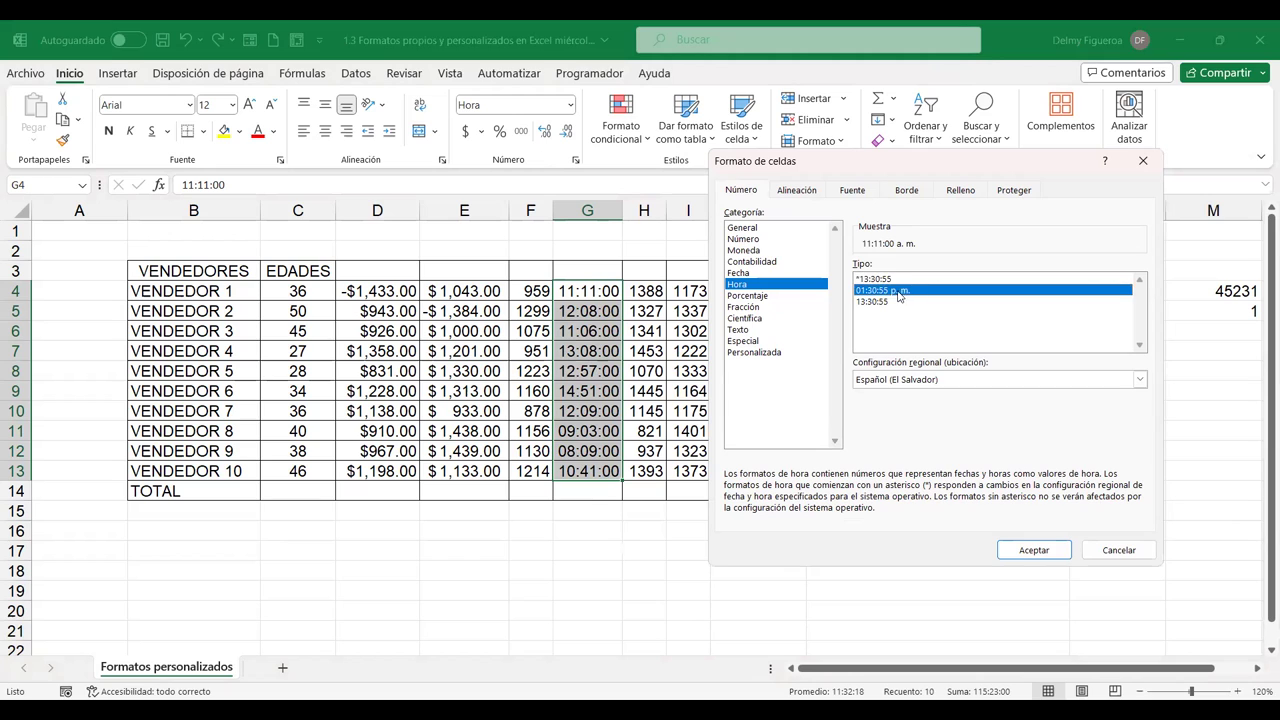
pyautogui.click(1036, 552)
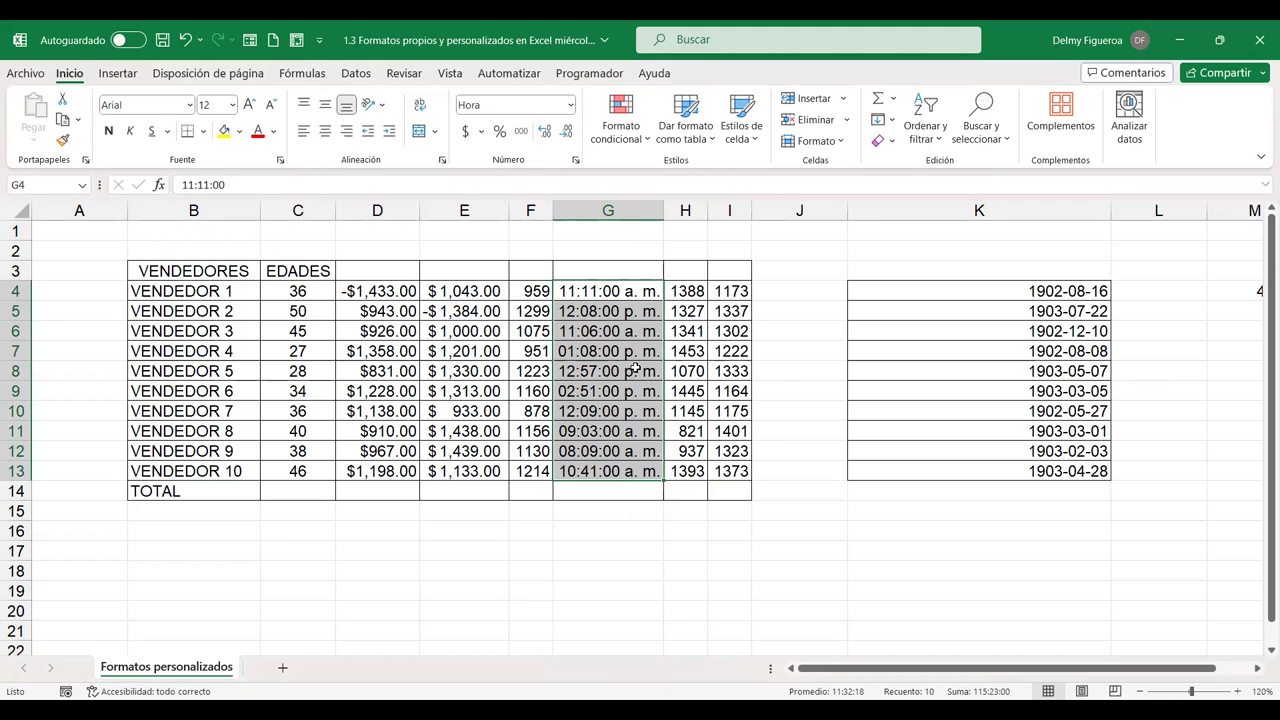
# Preview the Porcentaje format in Format Cells, then cancel without changes
pyautogui.hotkey('ctrl', '1')
pyautogui.click(748, 296)
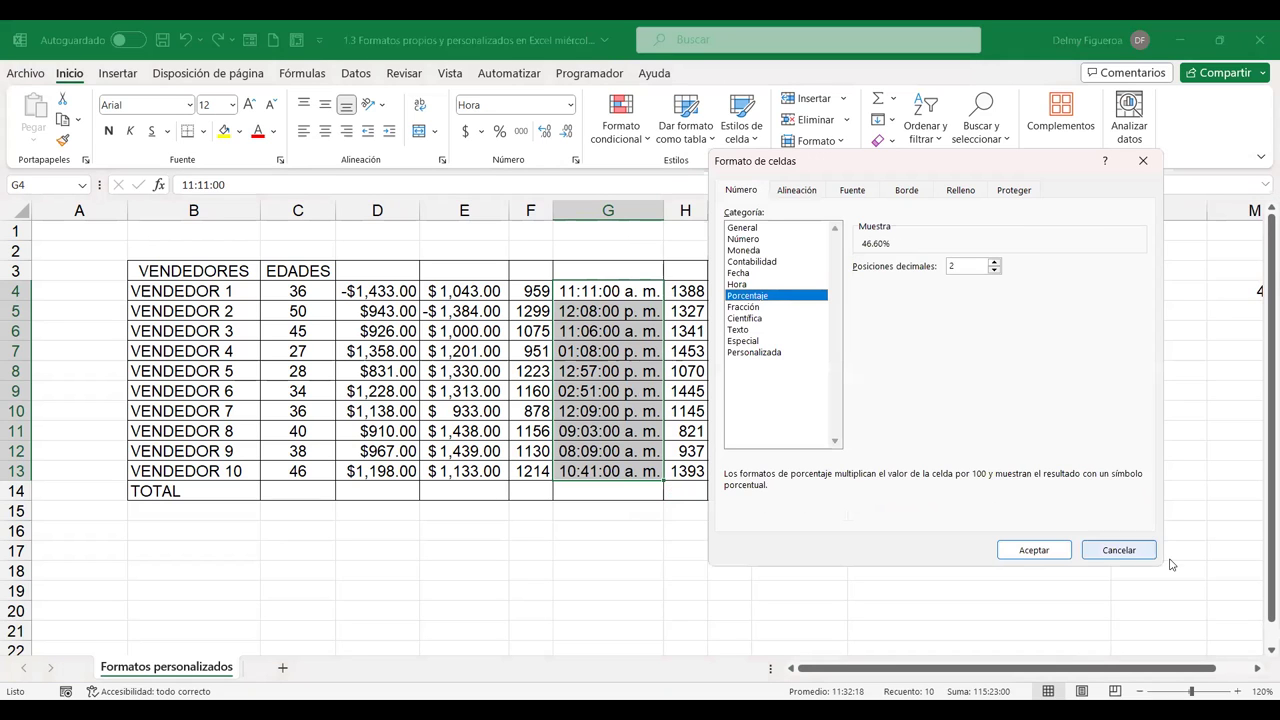
pyautogui.click(1118, 550)
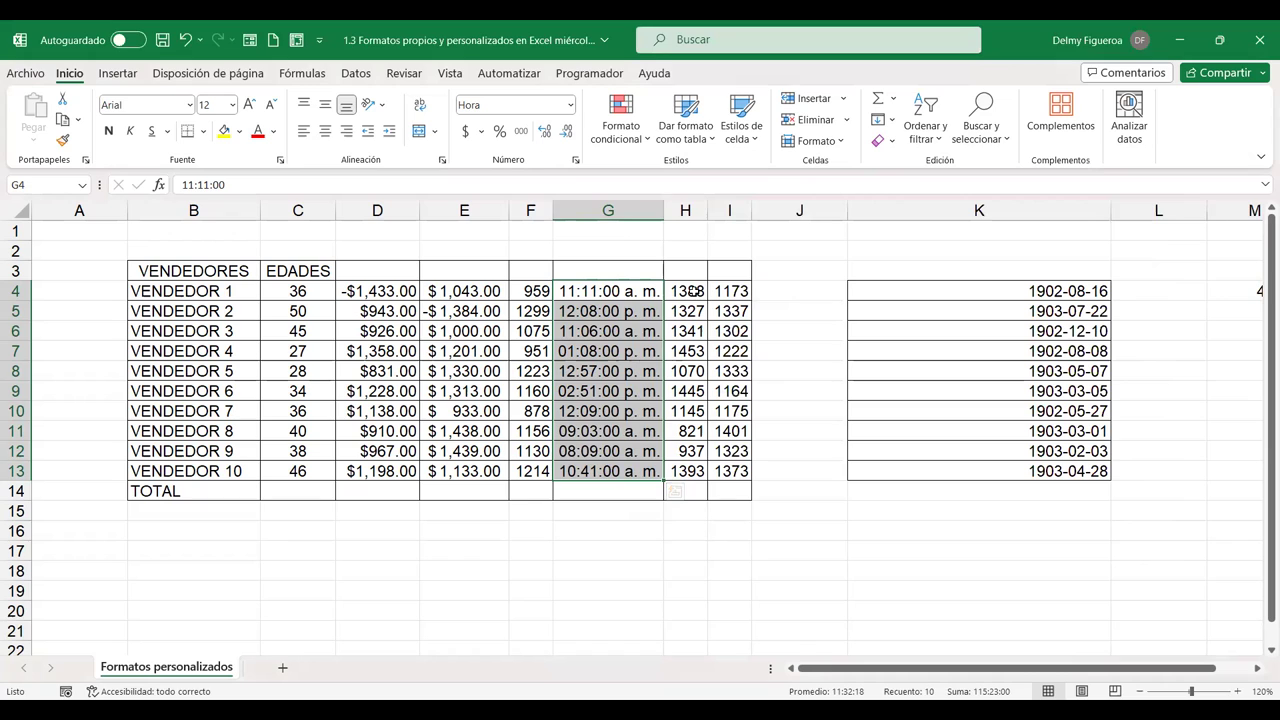
# Apply the Porcentaje format to H4:H13, showing values like 138800.00%
pyautogui.click(695, 291)
pyautogui.moveTo(689, 288); pyautogui.dragTo(686, 471)
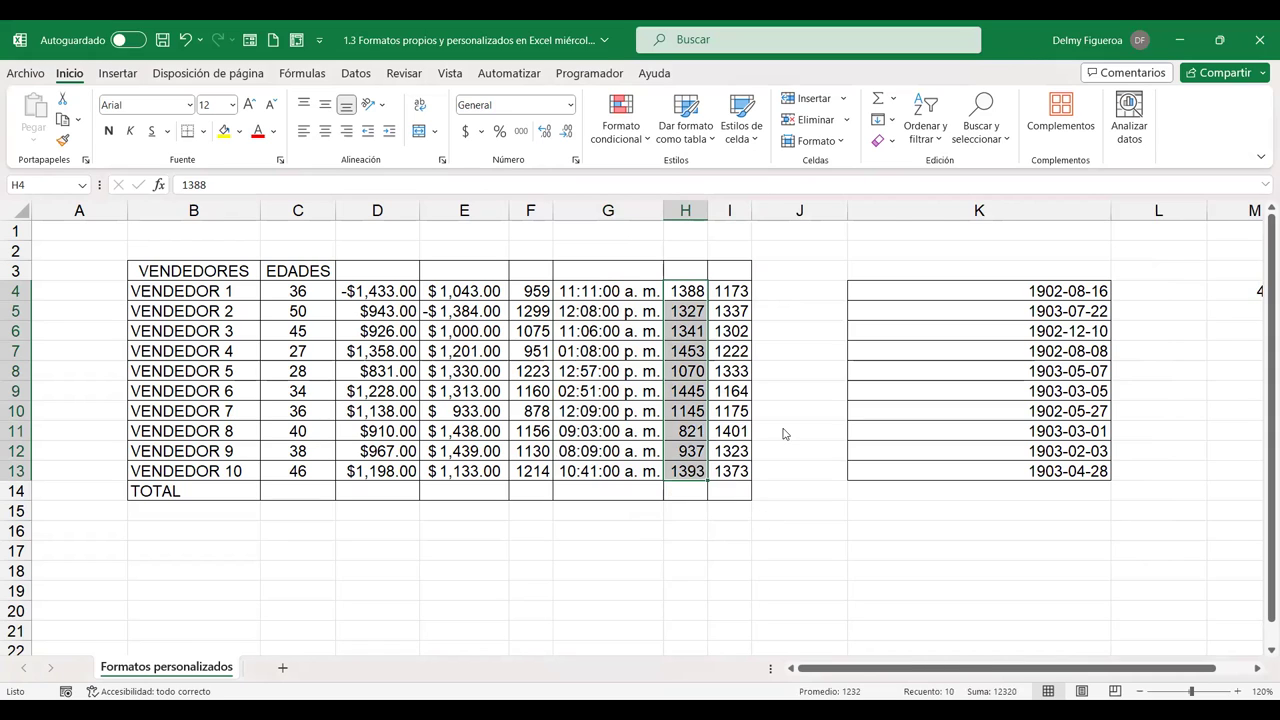
pyautogui.hotkey('ctrl', '1')
pyautogui.click(760, 298)
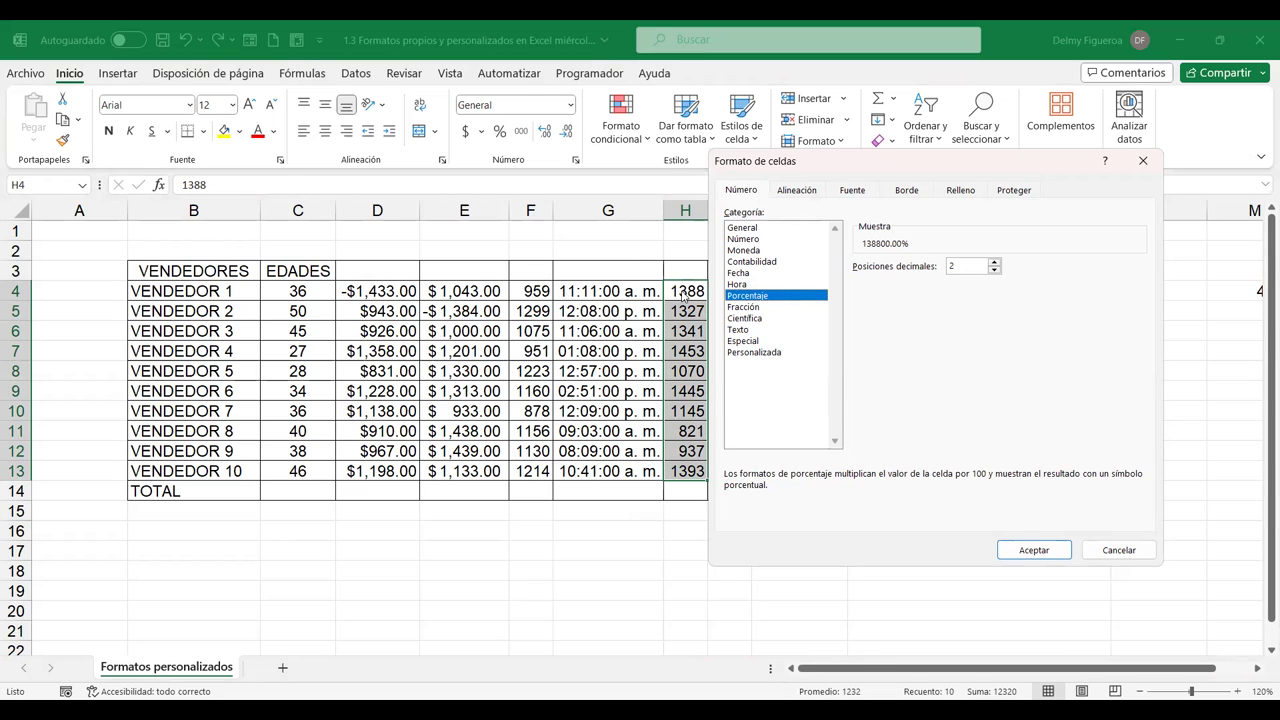
pyautogui.click(1041, 550)
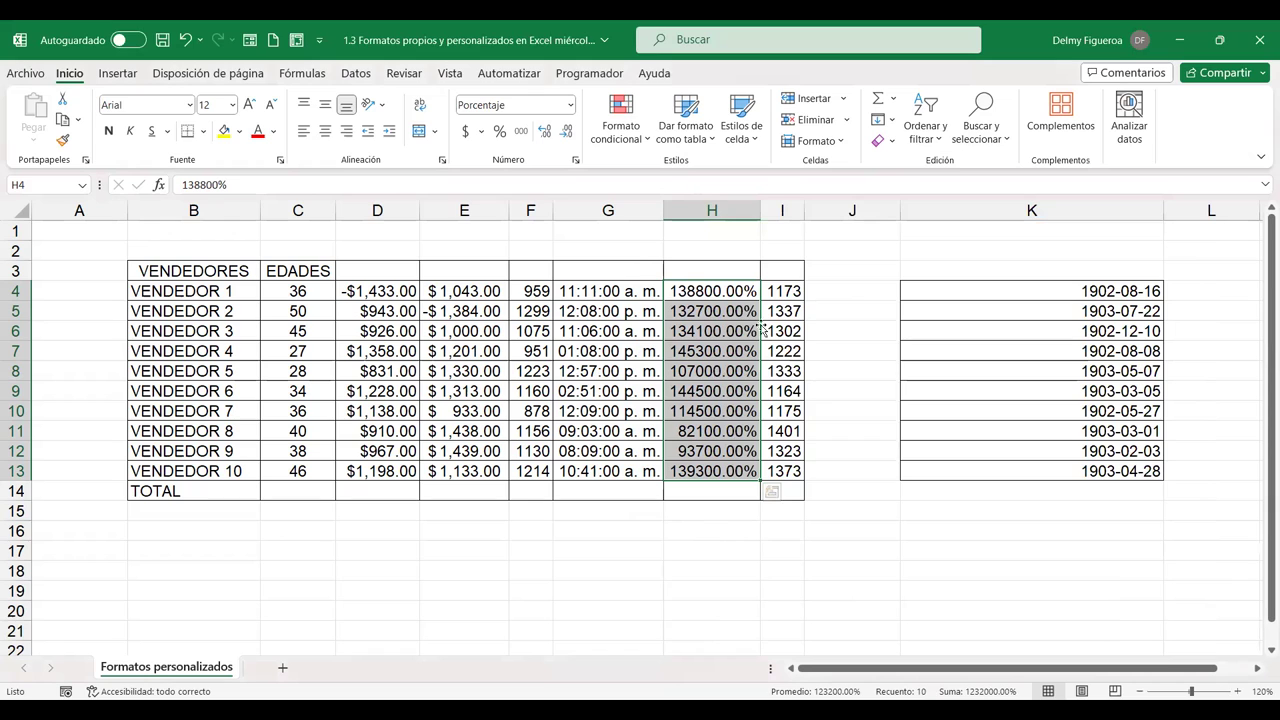
# Undo the percentage formatting on column H and enter 13.88% in H4
pyautogui.hotkey('ctrl', 'z')
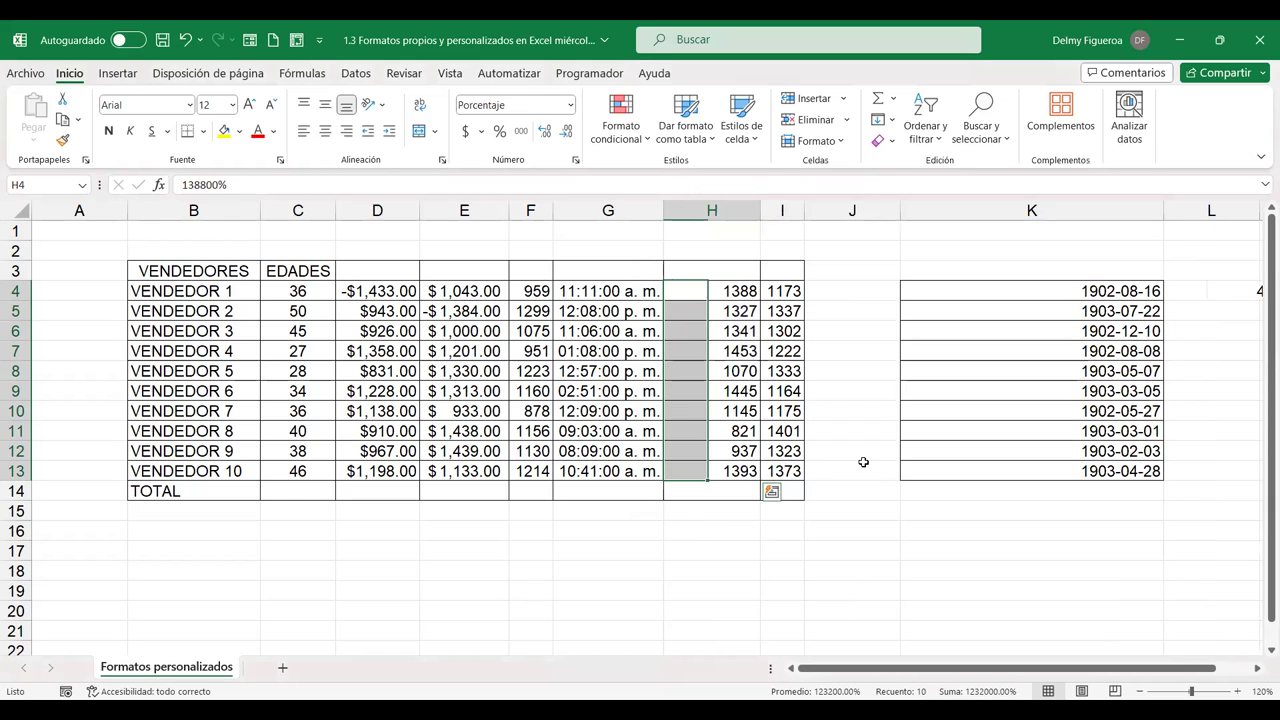
pyautogui.hotkey('ctrl', 'z')
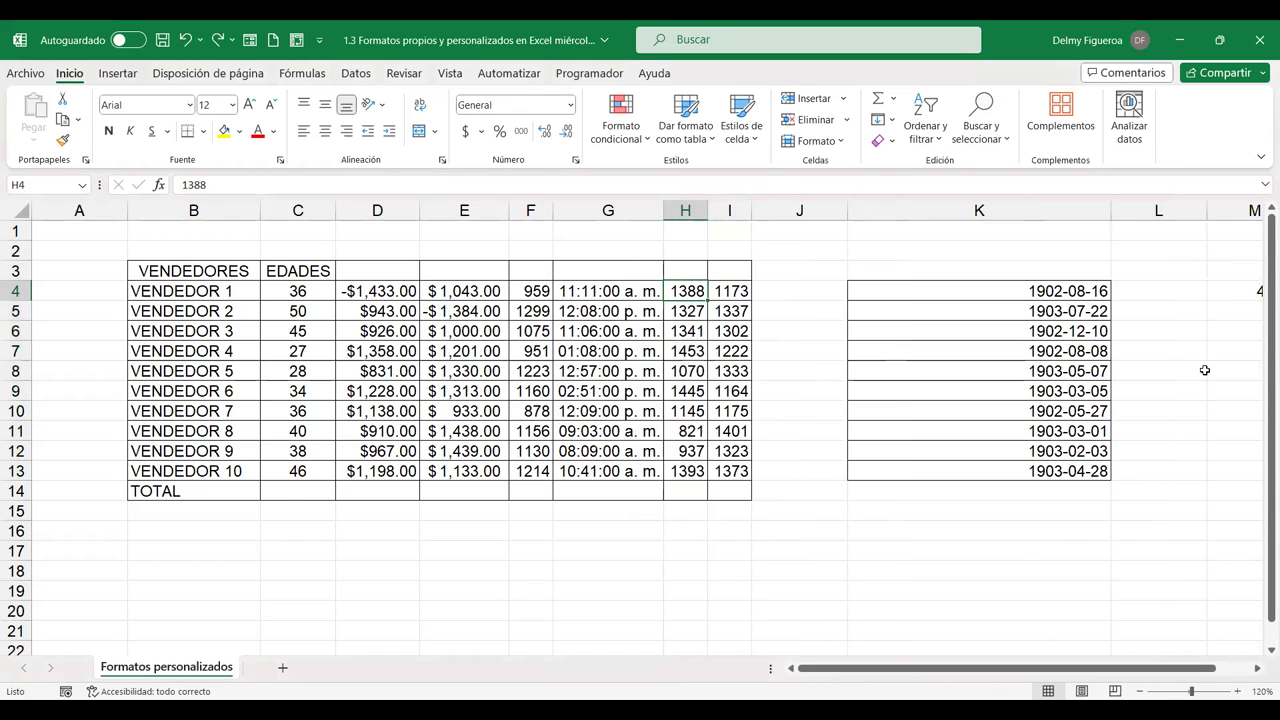
pyautogui.write('132.88')
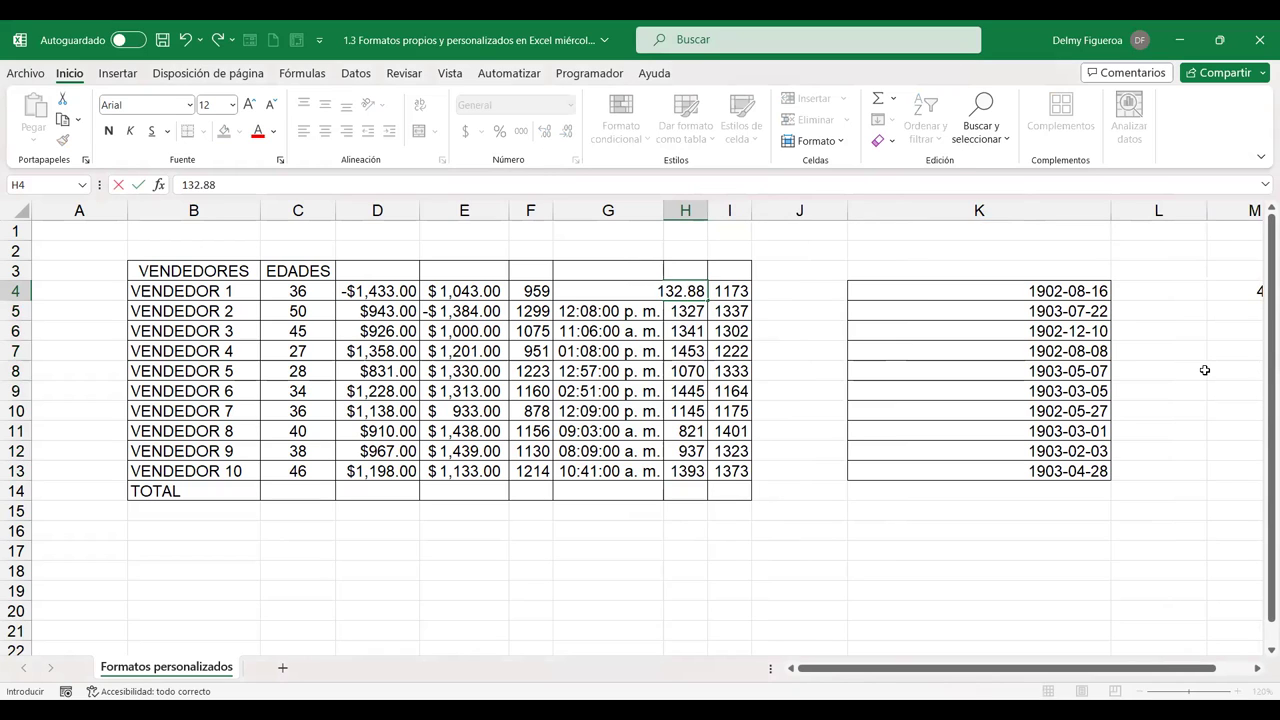
pyautogui.press('BackSpace')
pyautogui.press('BackSpace')
pyautogui.press('BackSpace')
pyautogui.write('13.88%')
pyautogui.press('Return')
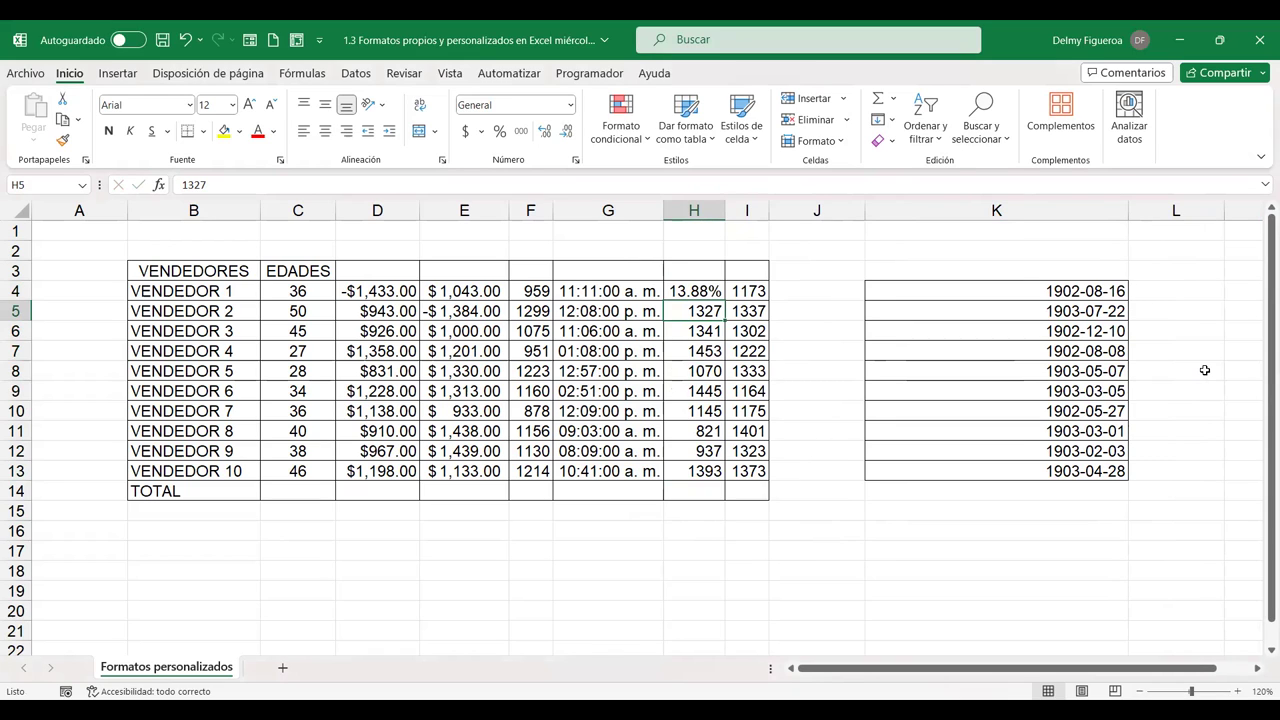
# Enter 13.27% in H5 and 13.41% in H6
pyautogui.write('13.27')
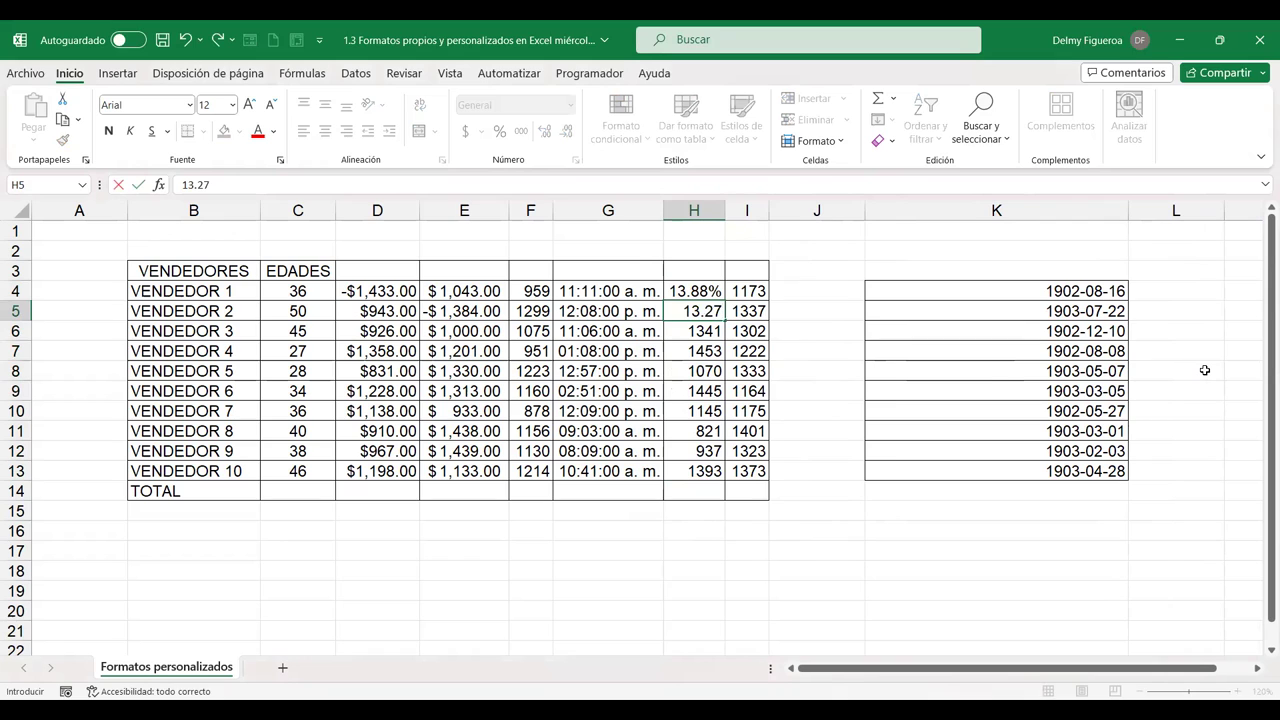
pyautogui.write('%')
pyautogui.press('Return')
pyautogui.write('13.')
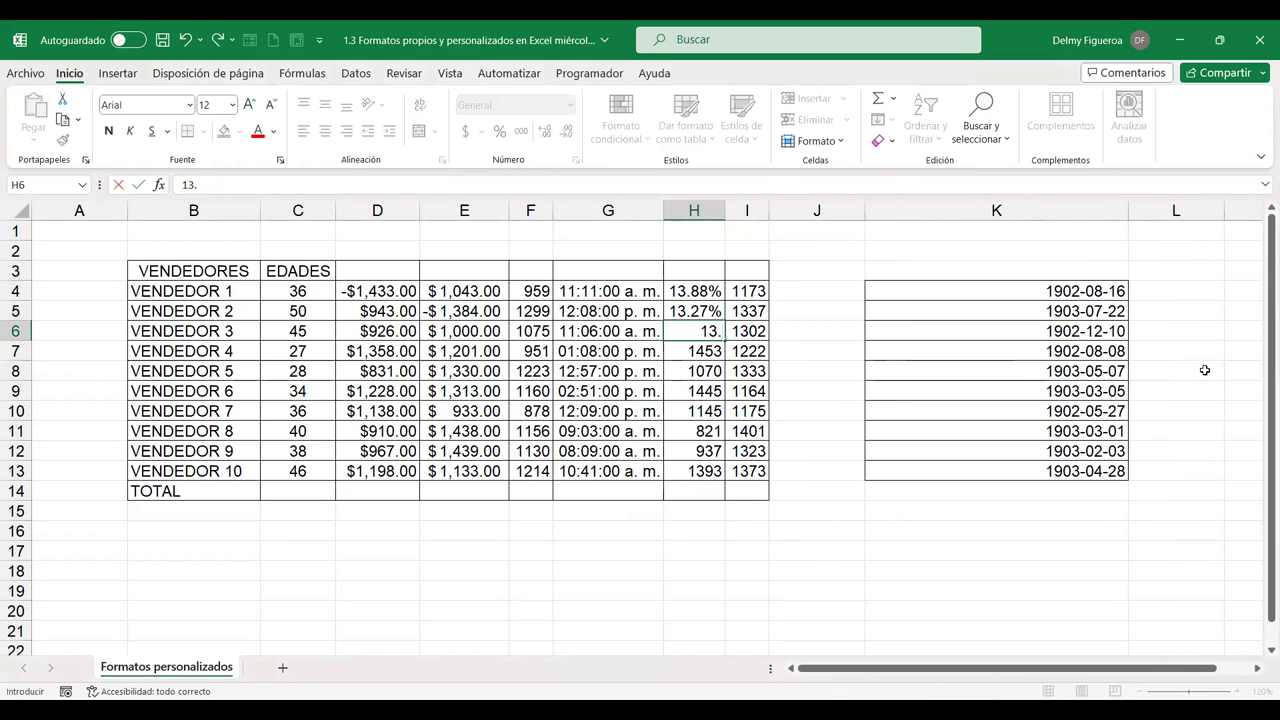
pyautogui.write('41%')
pyautogui.press('Tab')
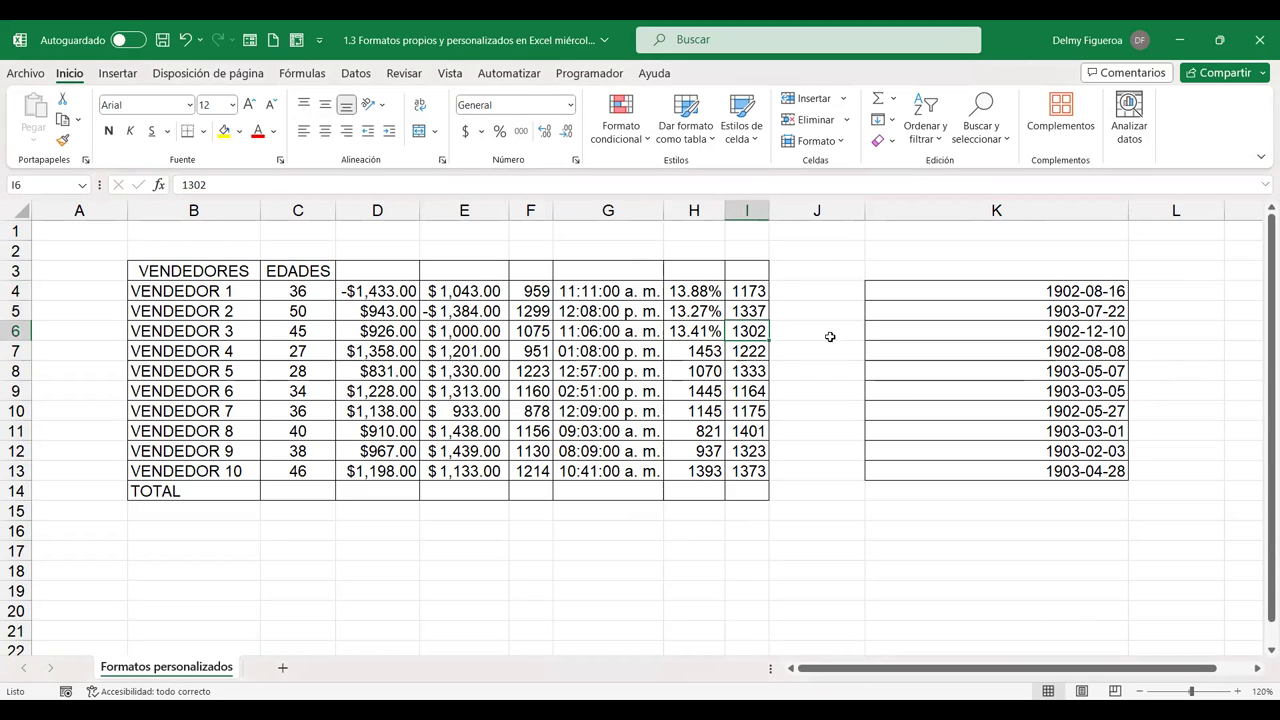
pyautogui.hotkey('ctrl', '1')
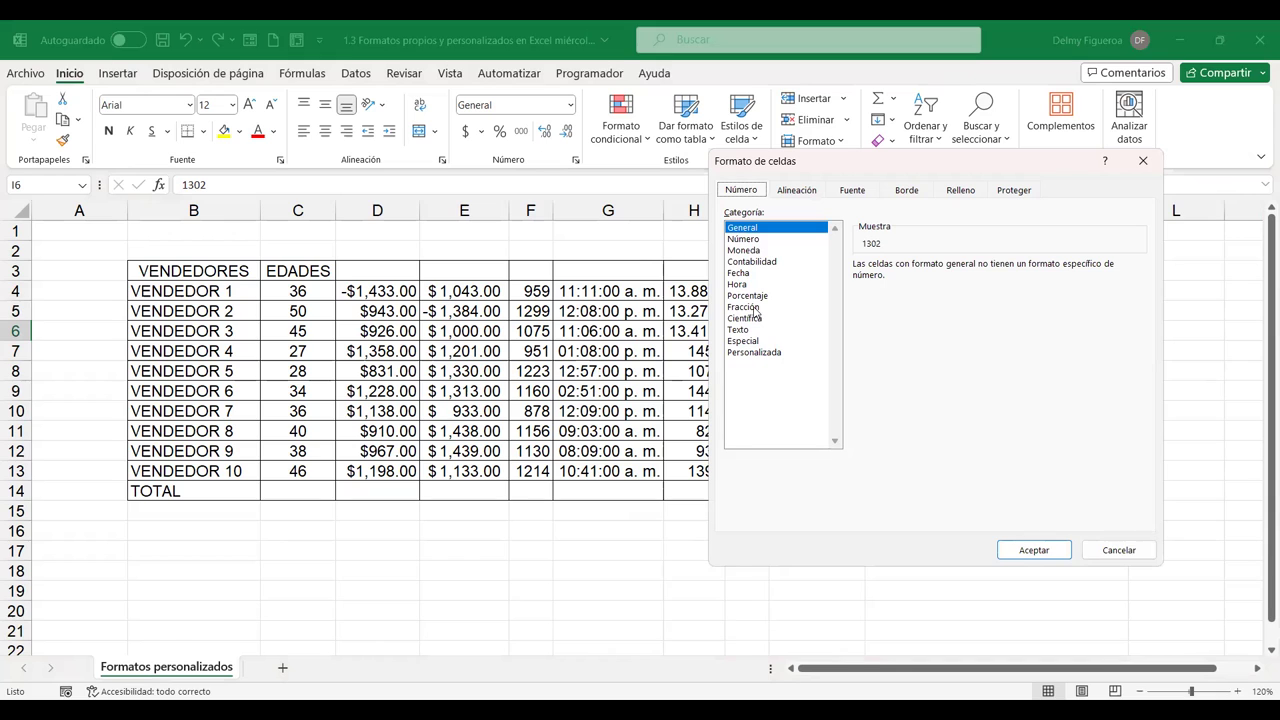
pyautogui.click(1118, 556)
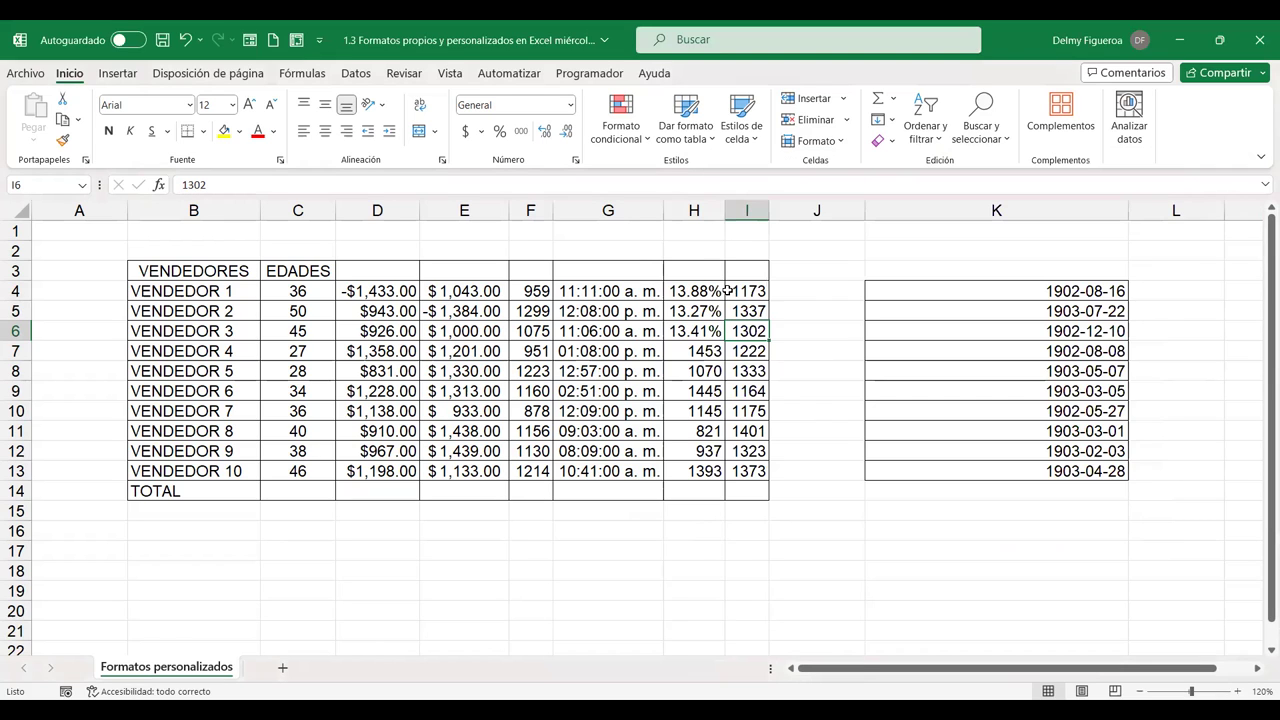
pyautogui.moveTo(745, 291); pyautogui.dragTo(745, 470)
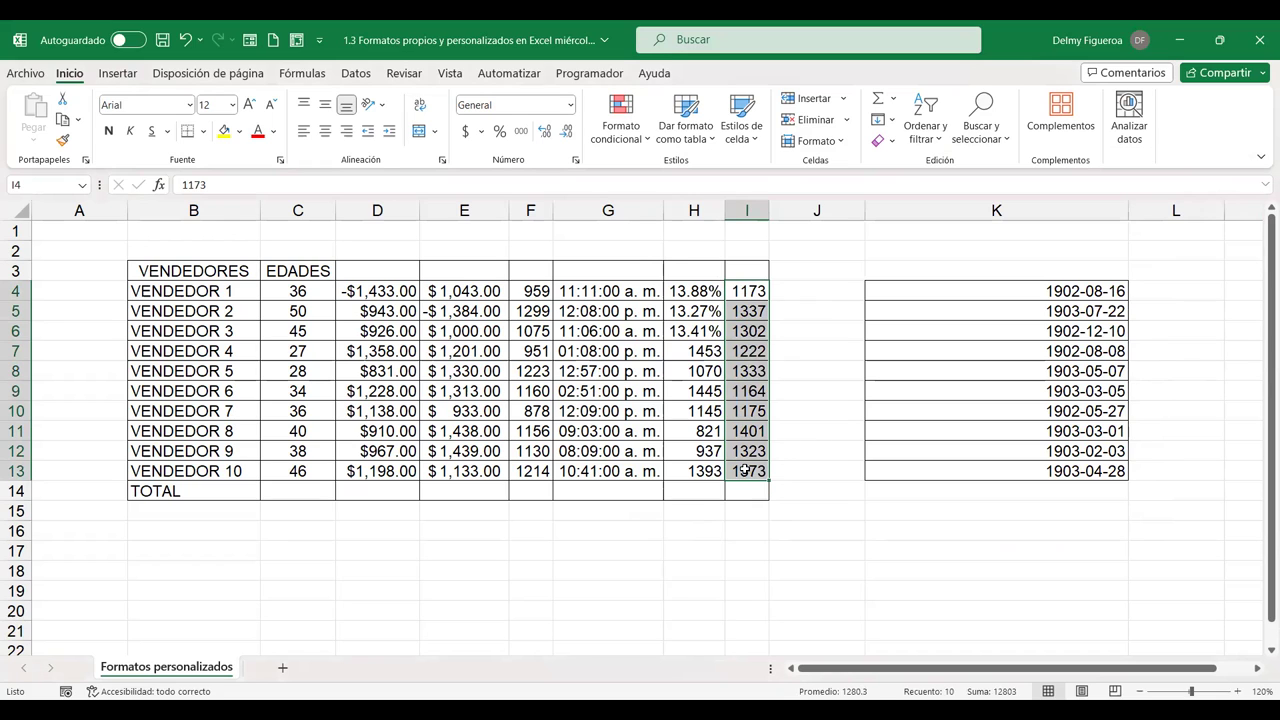
pyautogui.hotkey('ctrl', '1')
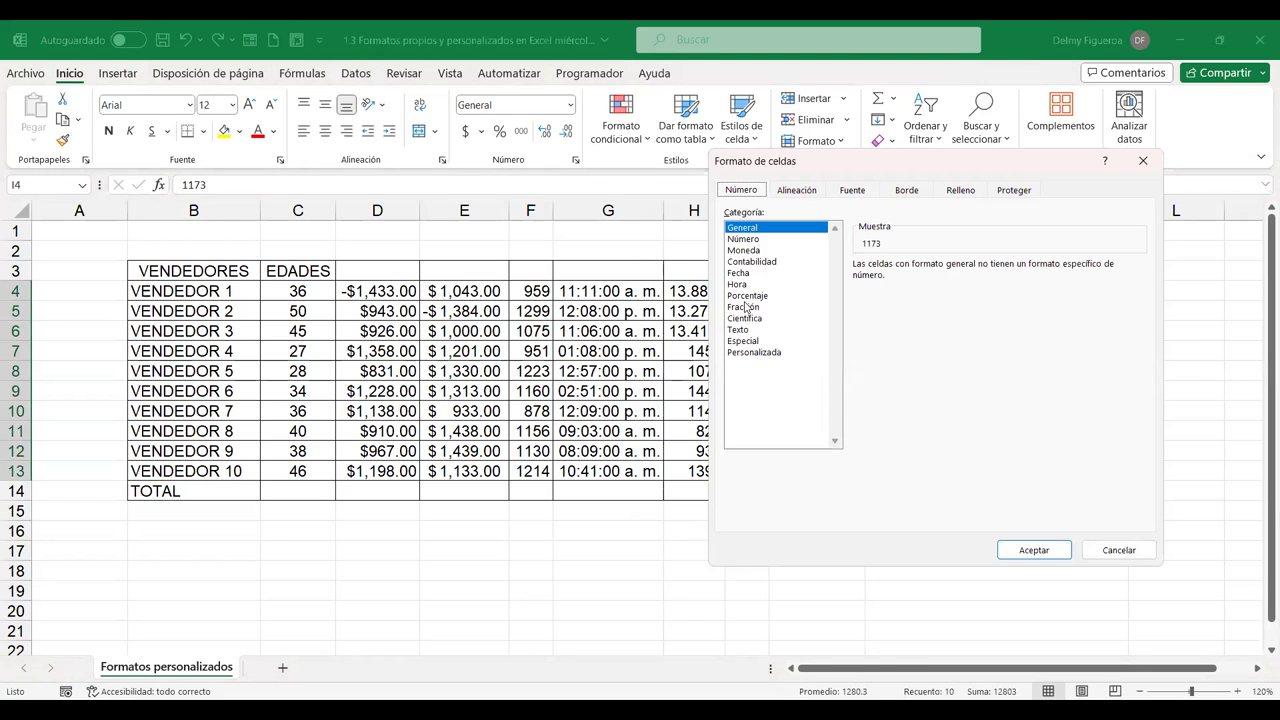
pyautogui.click(752, 305)
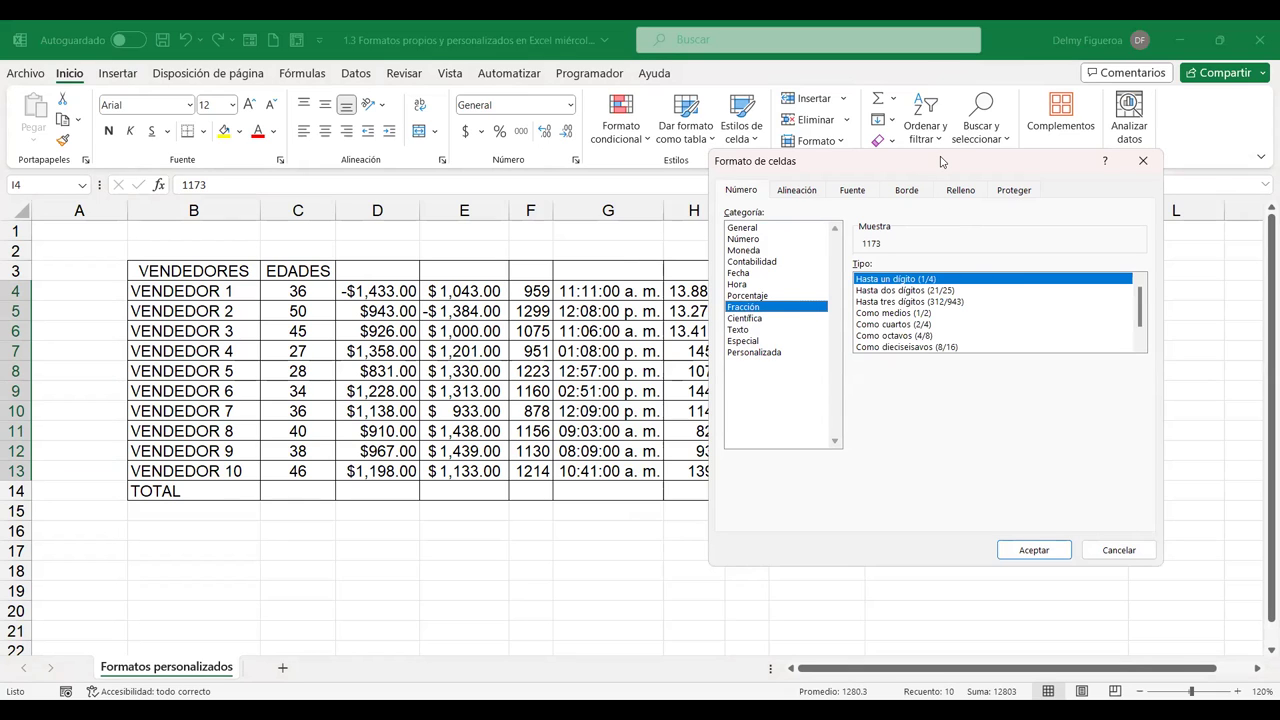
pyautogui.moveTo(940, 161); pyautogui.dragTo(1014, 162)
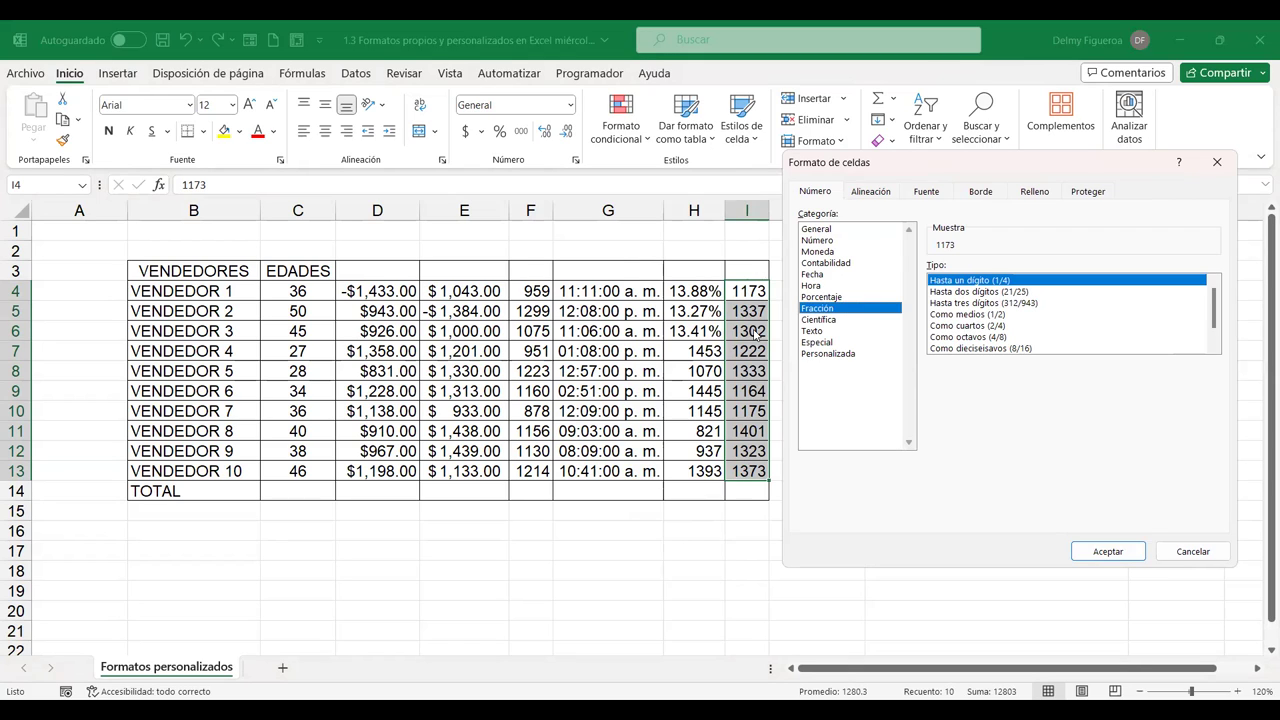
pyautogui.click(1192, 551)
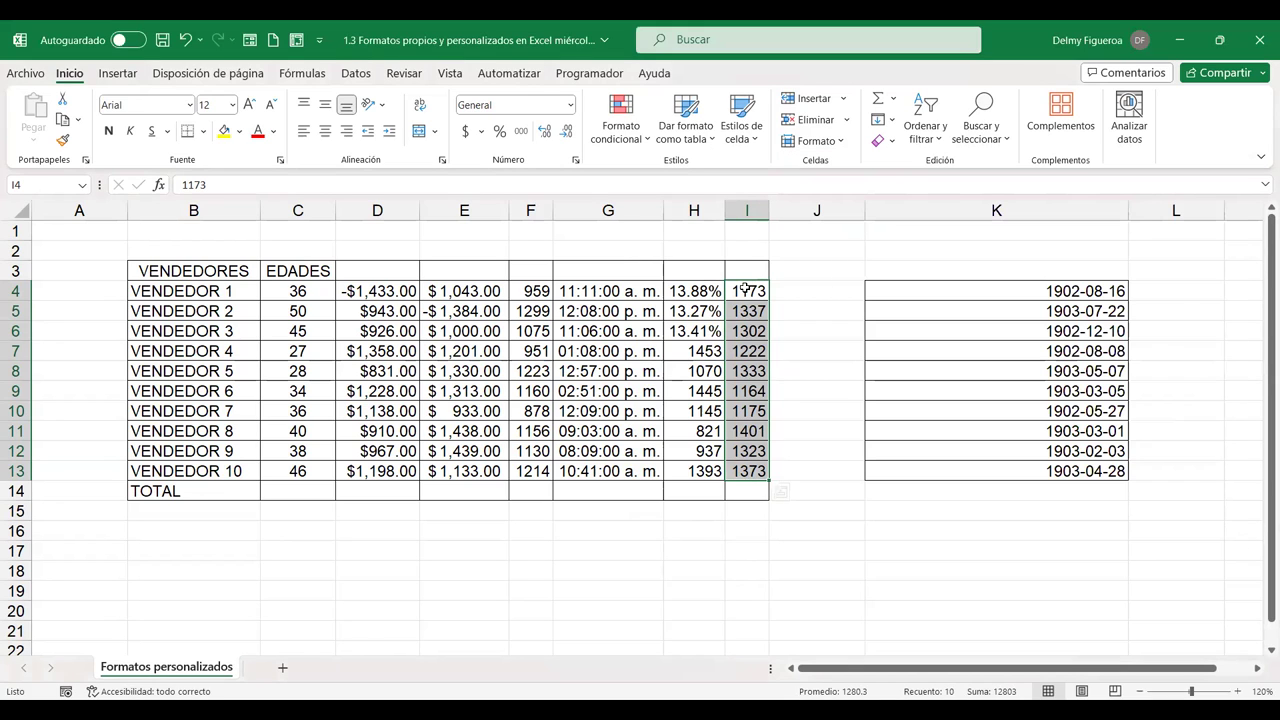
pyautogui.click(749, 290)
# Retype I4, I5, I7 and I8 as 11.73, 13.37, 12.22 and 13.33
pyautogui.write('11.73')
pyautogui.press('Return')
pyautogui.write('13.37')
pyautogui.press('Return')
pyautogui.press('Return')
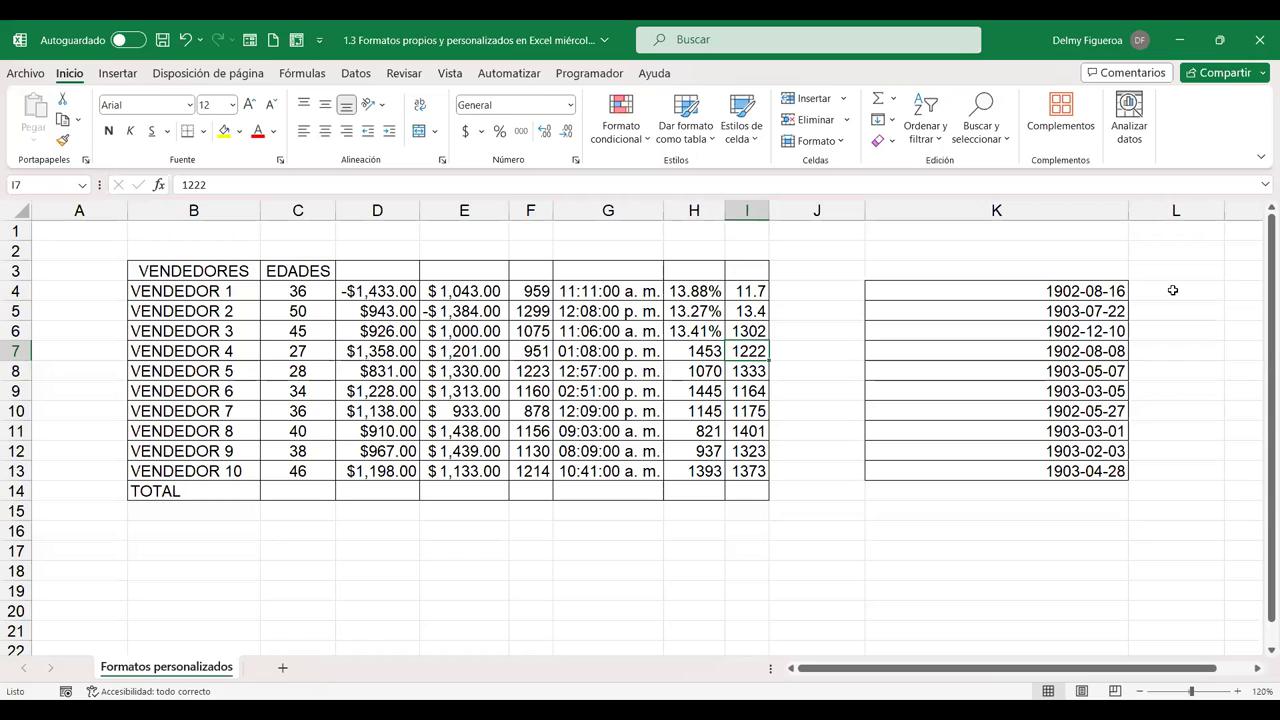
pyautogui.write('12.22')
pyautogui.press('Return')
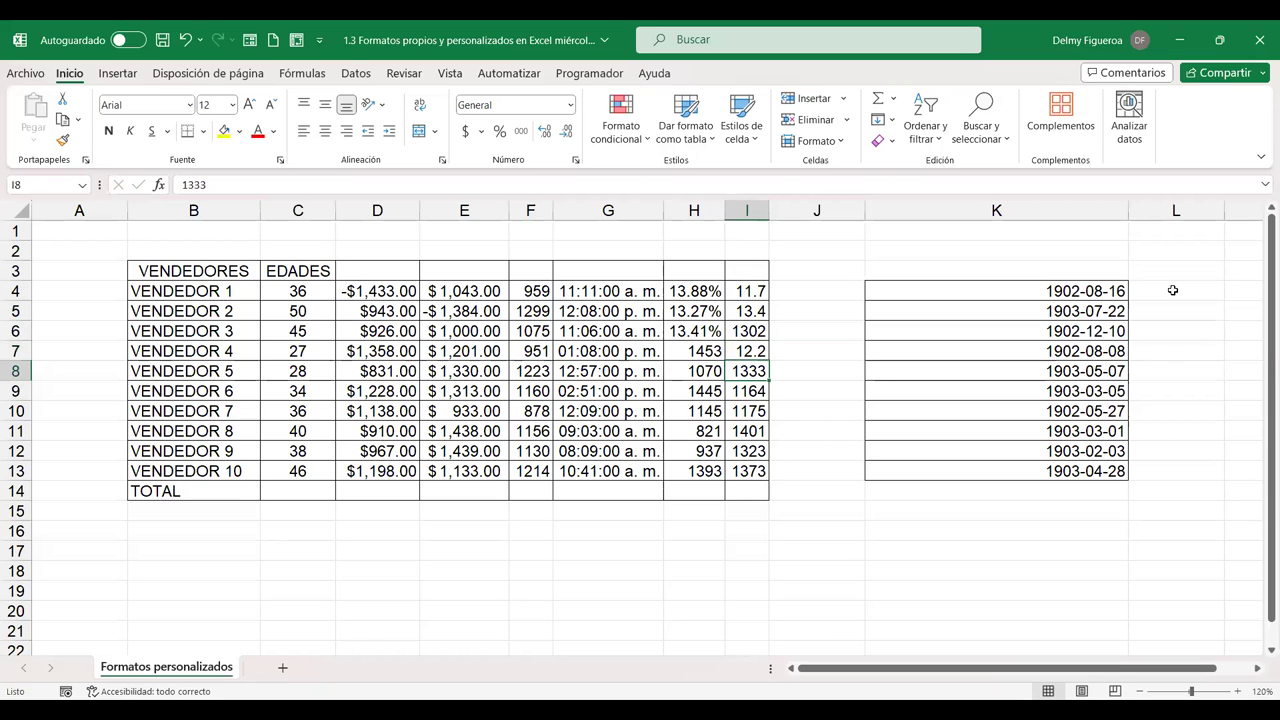
pyautogui.write('13.33')
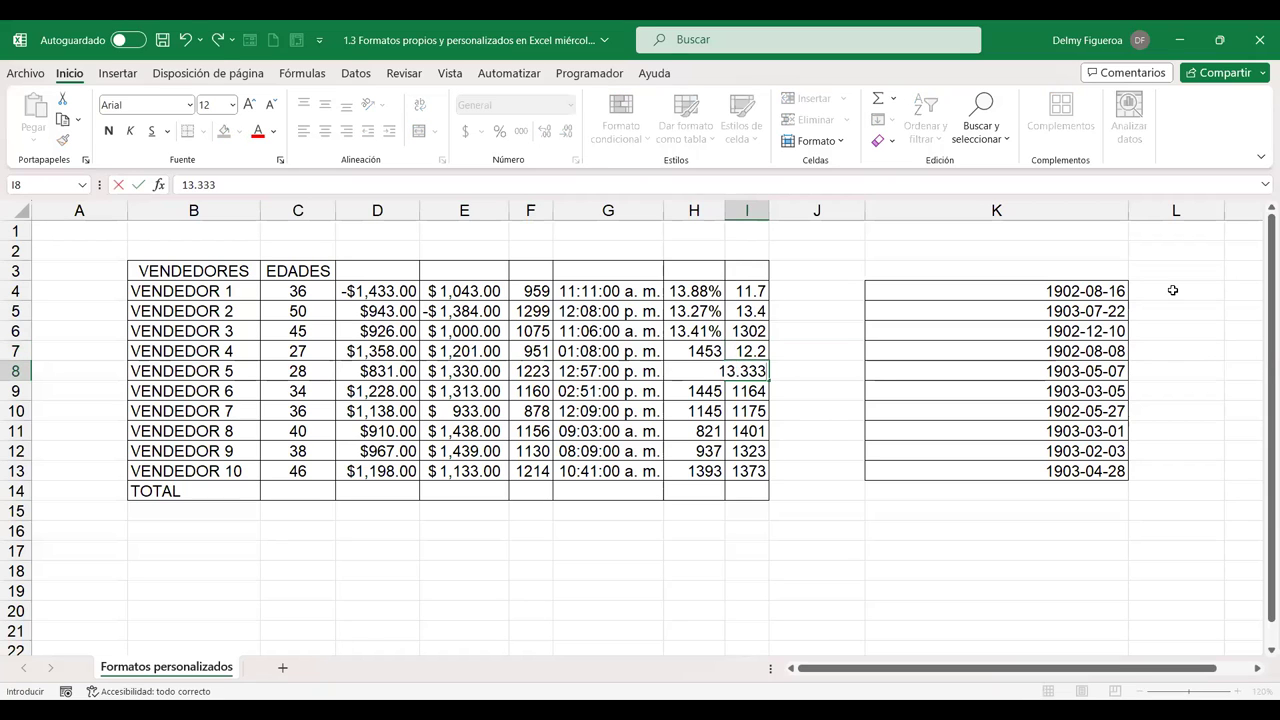
pyautogui.press('Tab')
pyautogui.press('Return')
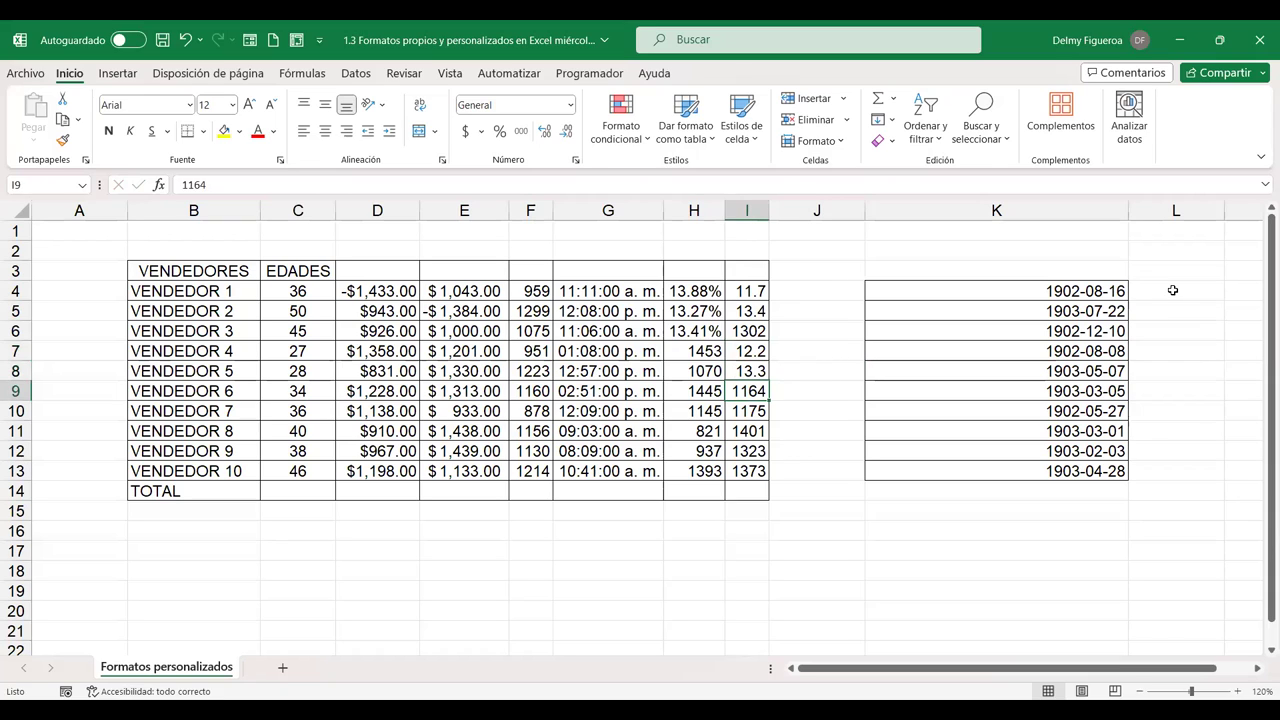
# Enter 11.64, 11.76, 14.01, 13.23 and 13.73 in I9:I13, then select I4:I13
pyautogui.write('11.64')
pyautogui.press('Return')
pyautogui.write('11')
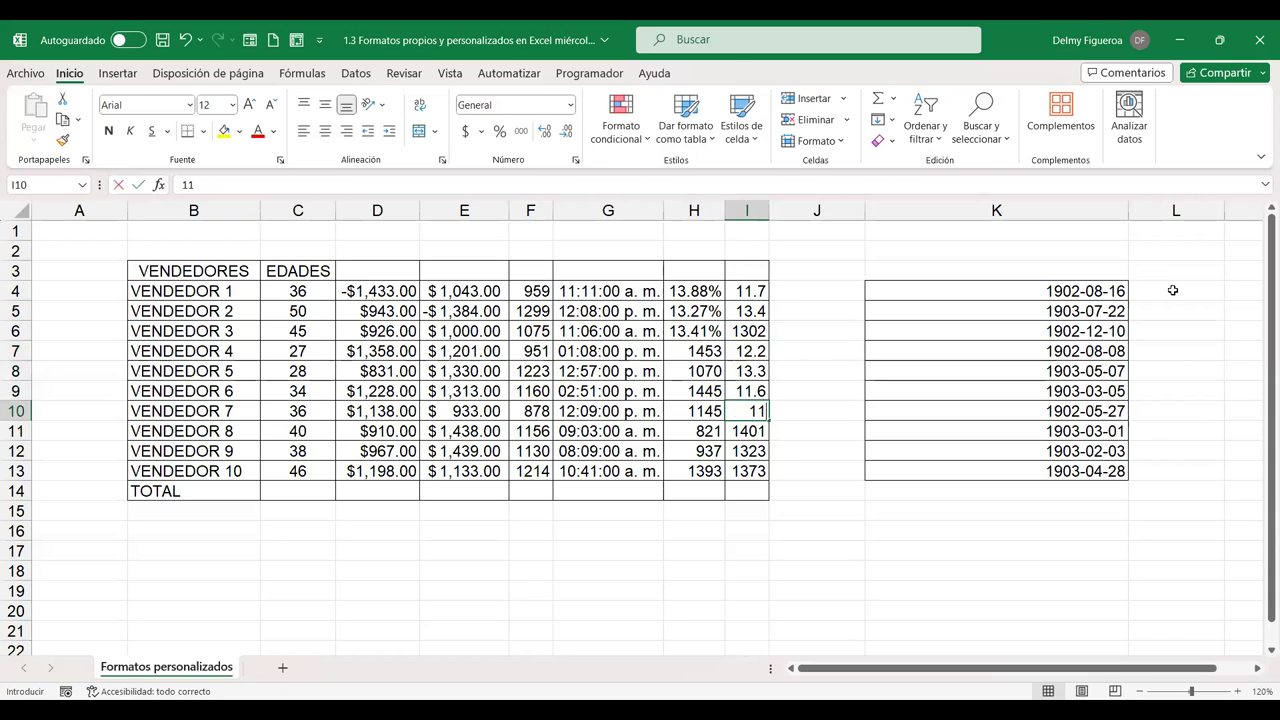
pyautogui.write('.76')
pyautogui.press('Return')
pyautogui.write('14.01')
pyautogui.press('Return')
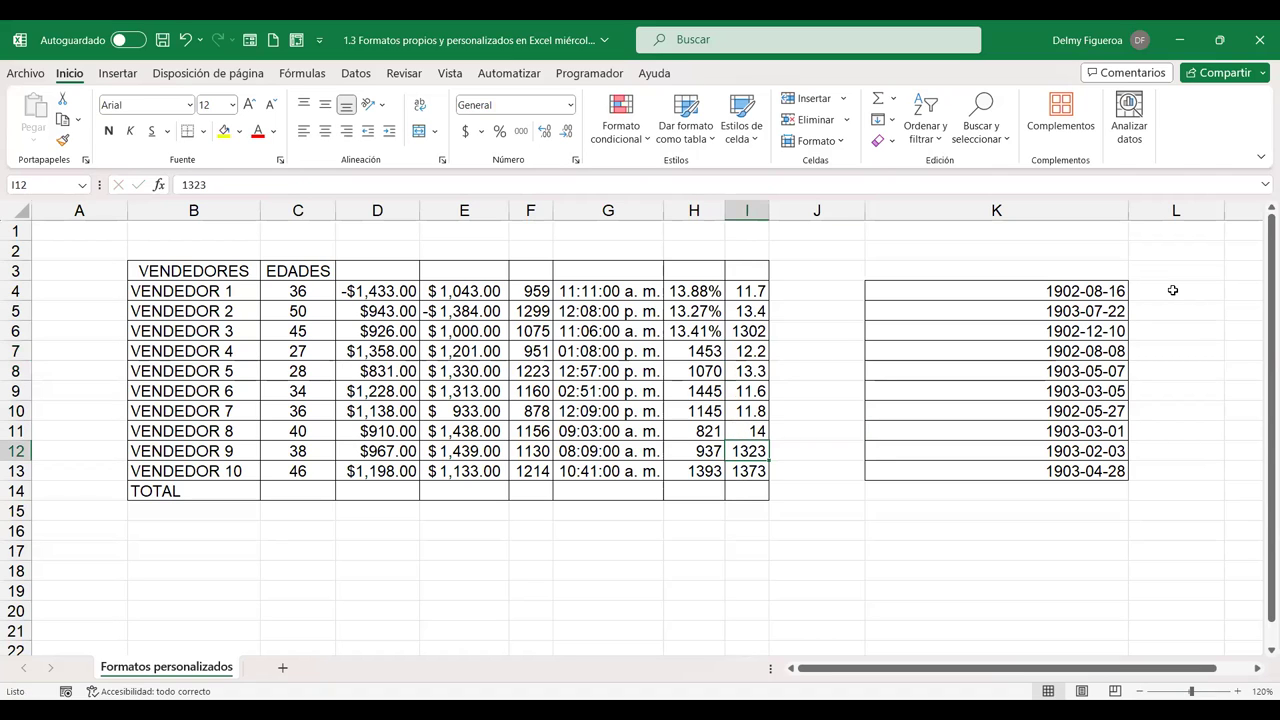
pyautogui.write('13.23')
pyautogui.press('Return')
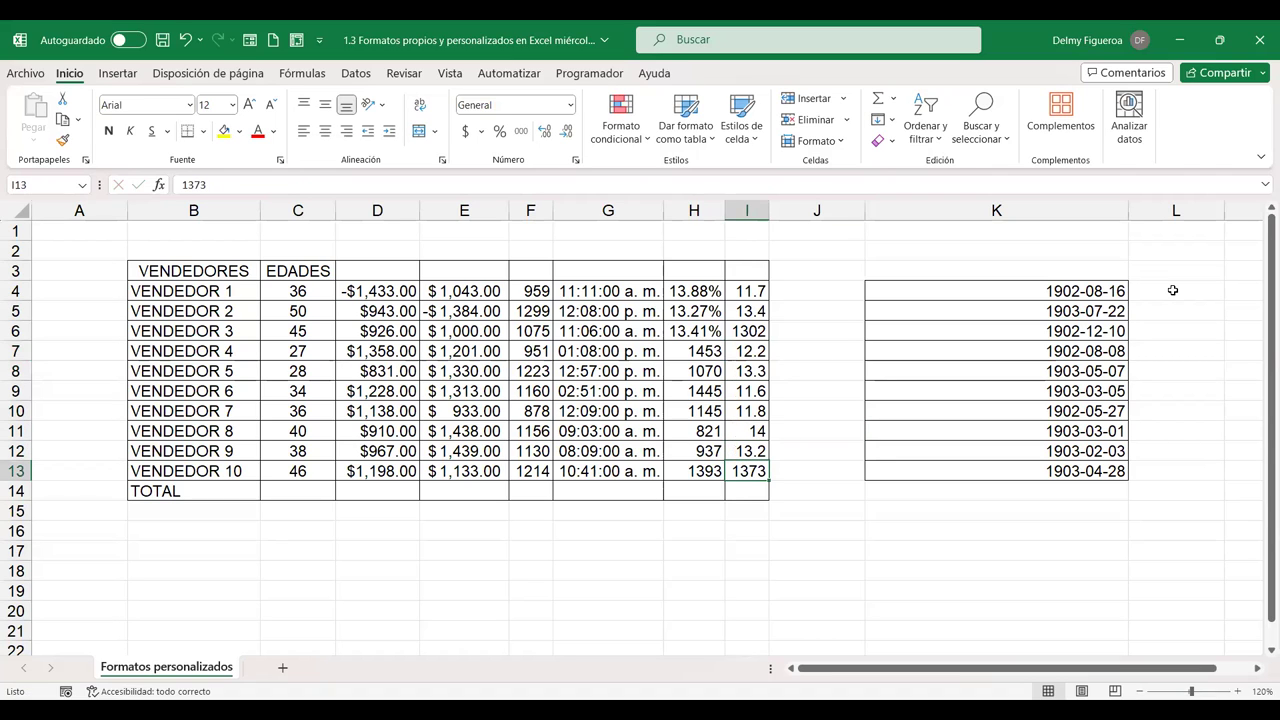
pyautogui.write('13.73')
pyautogui.press('Tab')
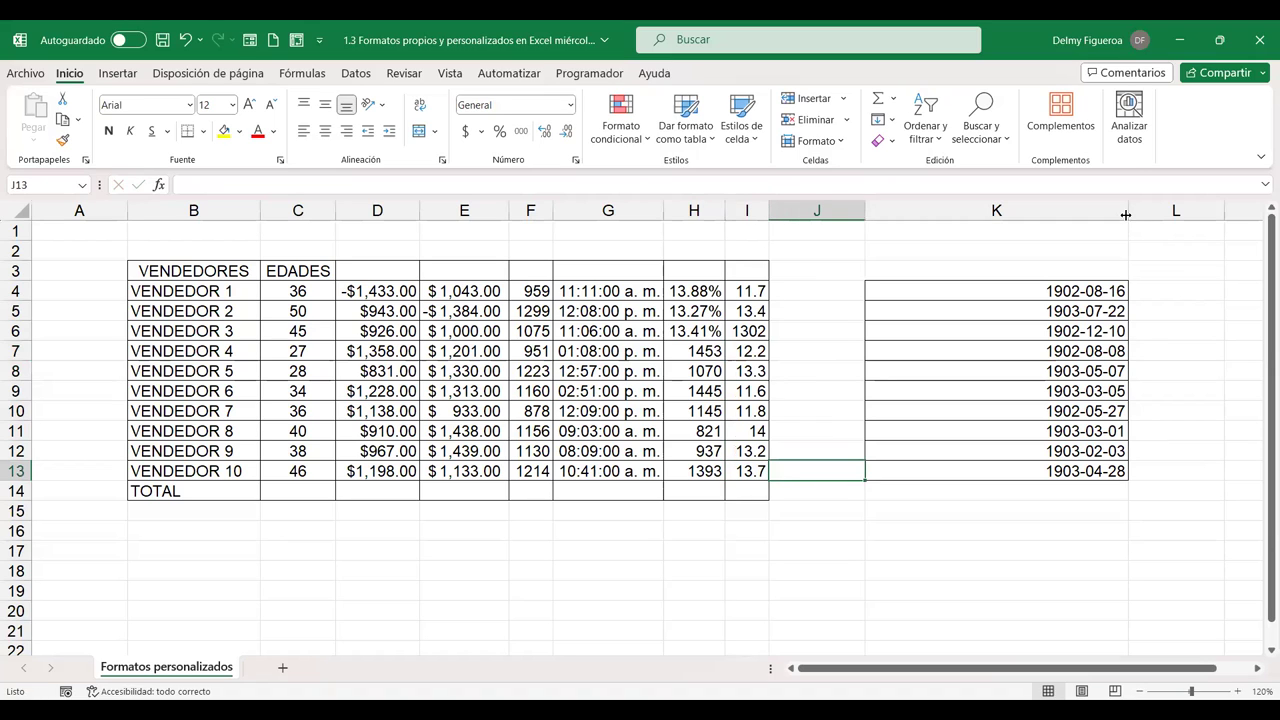
pyautogui.moveTo(750, 291); pyautogui.dragTo(756, 468)
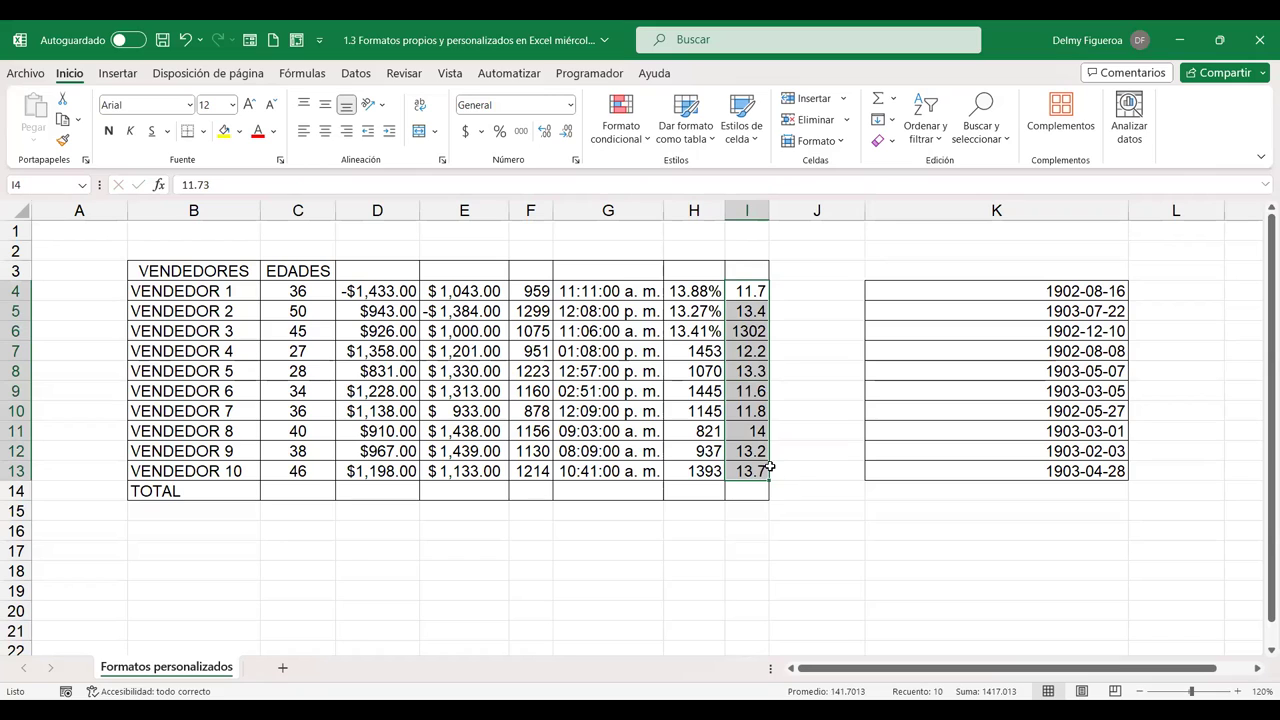
pyautogui.hotkey('ctrl', '1')
# Apply the Fracción 'Hasta un dígito' format to I4:I13
pyautogui.click(817, 308)
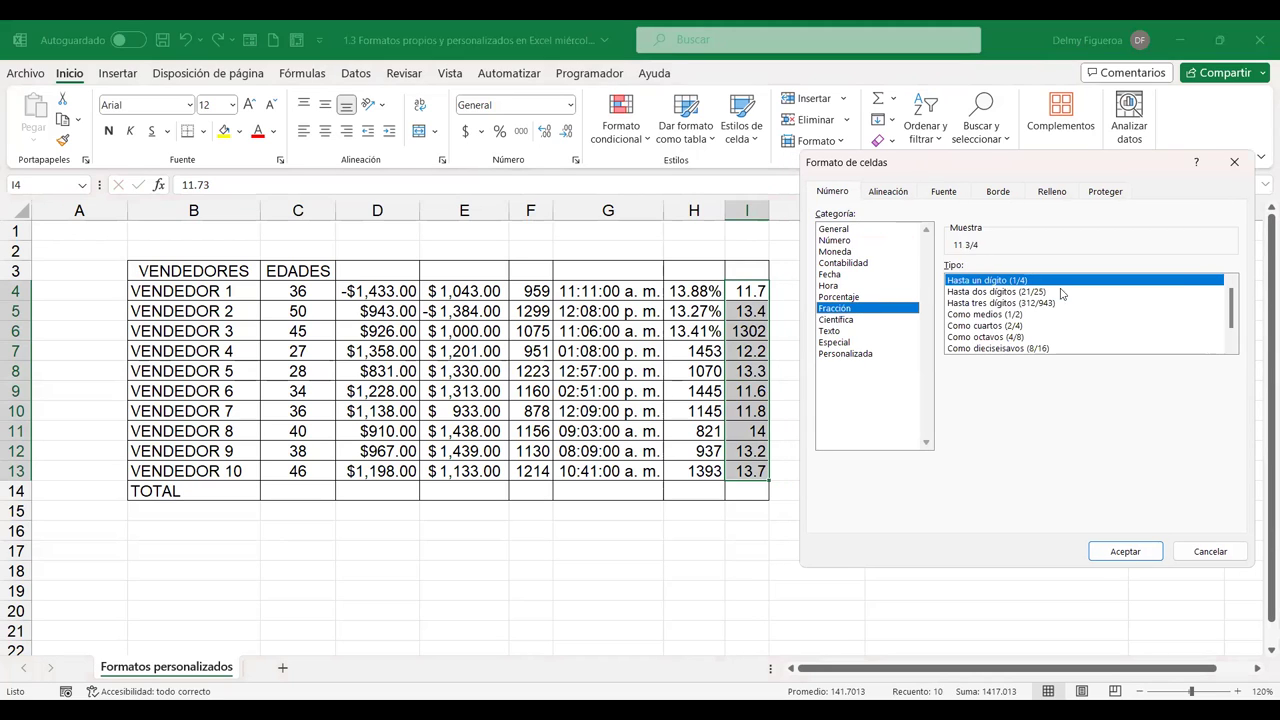
pyautogui.click(1135, 557)
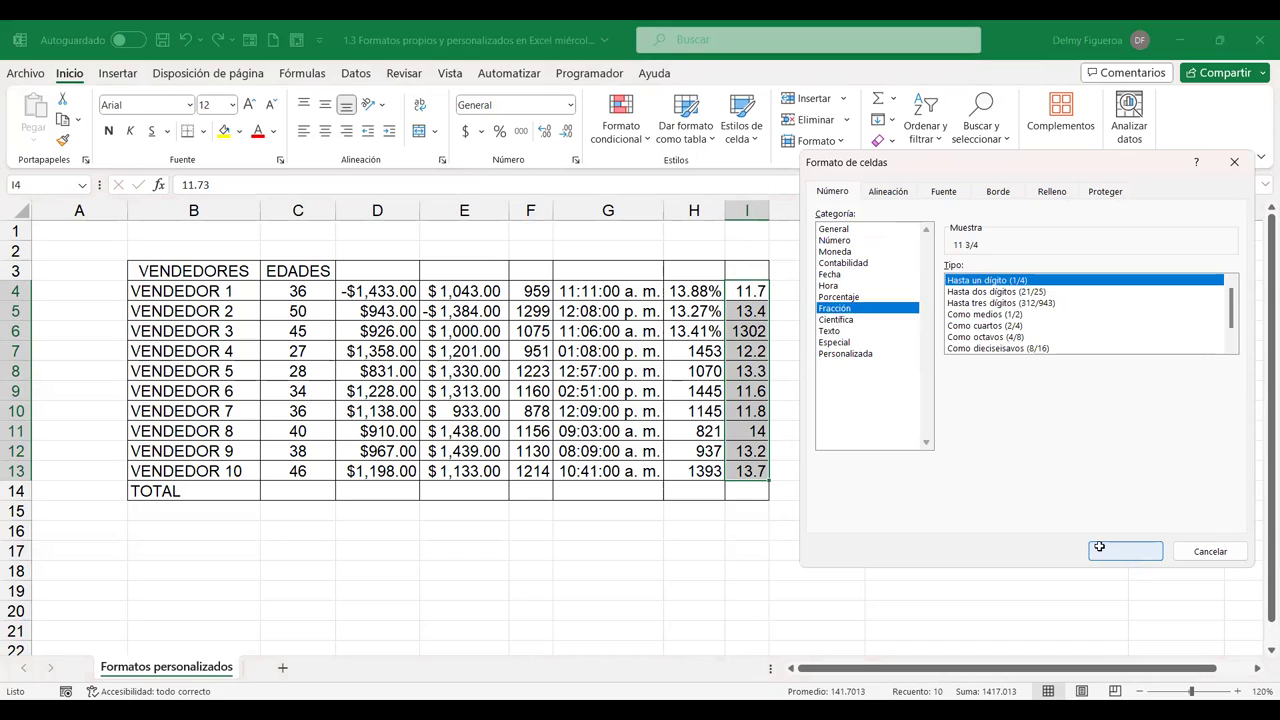
pyautogui.click(766, 331)
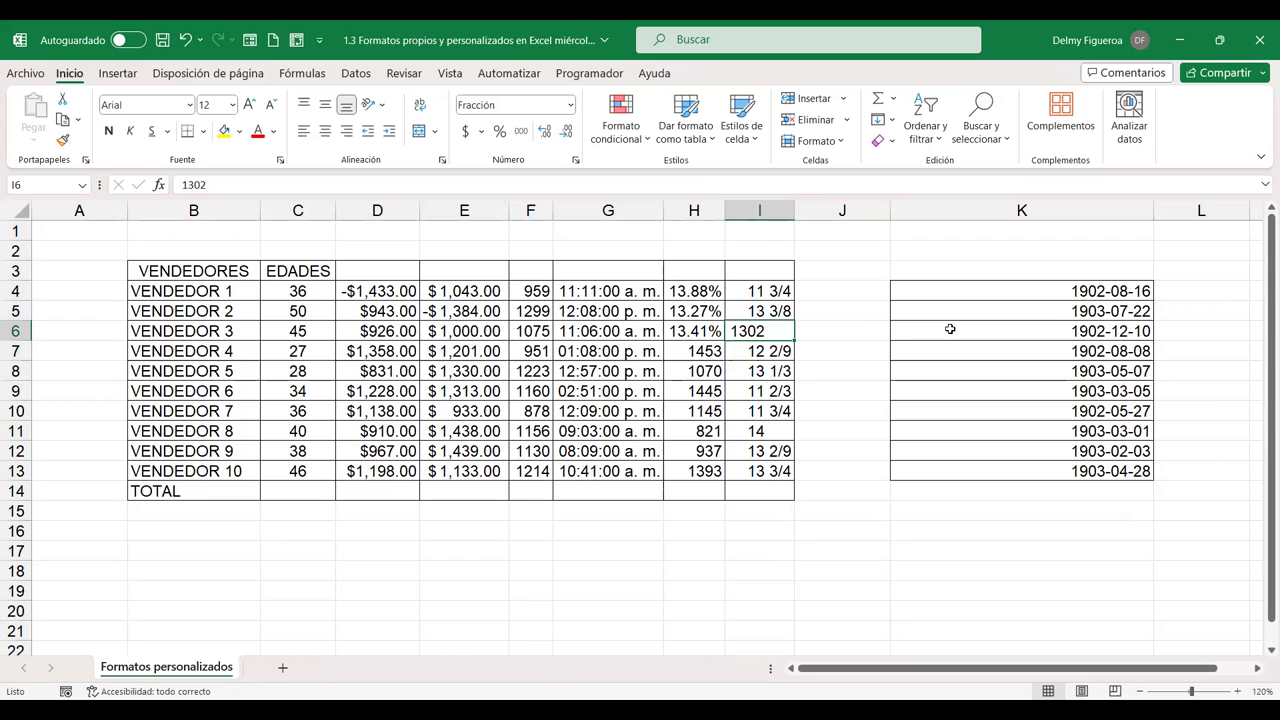
# Correct I6 to 13.02 and return to I4
pyautogui.press('BackSpace')
pyautogui.press('BackSpace')
pyautogui.write('.02')
pyautogui.press('Tab')
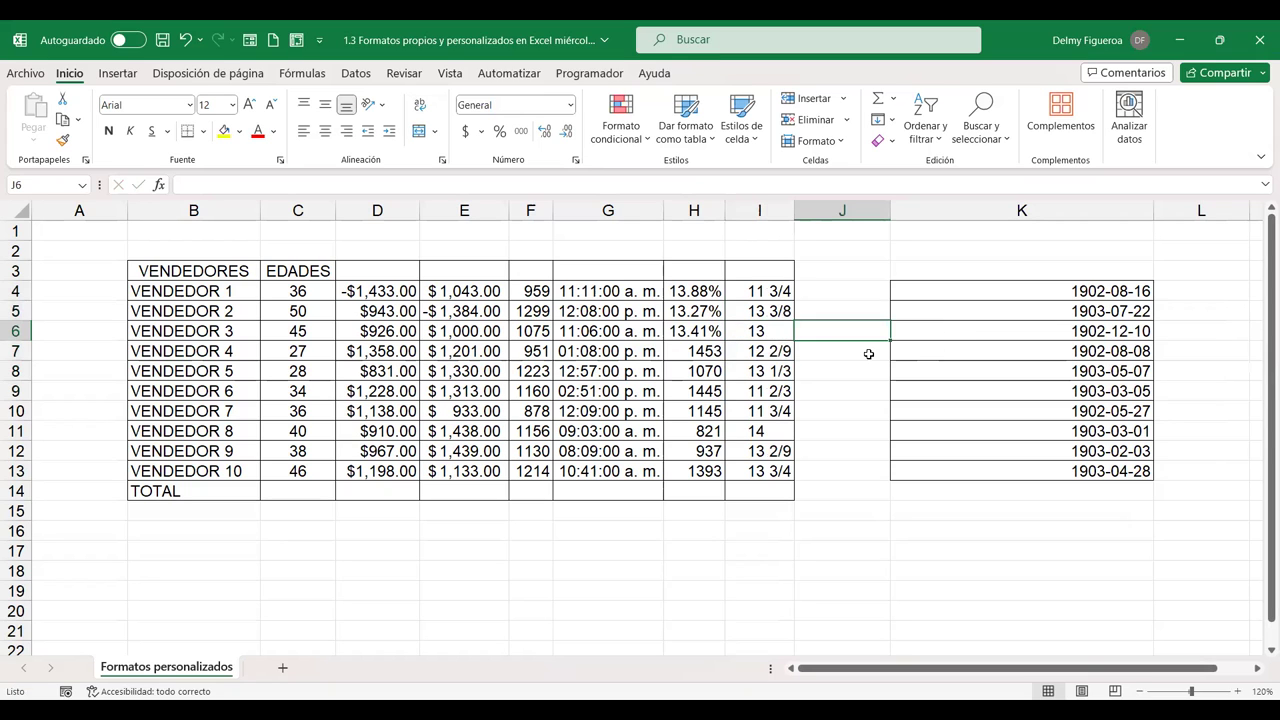
pyautogui.click(758, 326)
pyautogui.click(774, 290)
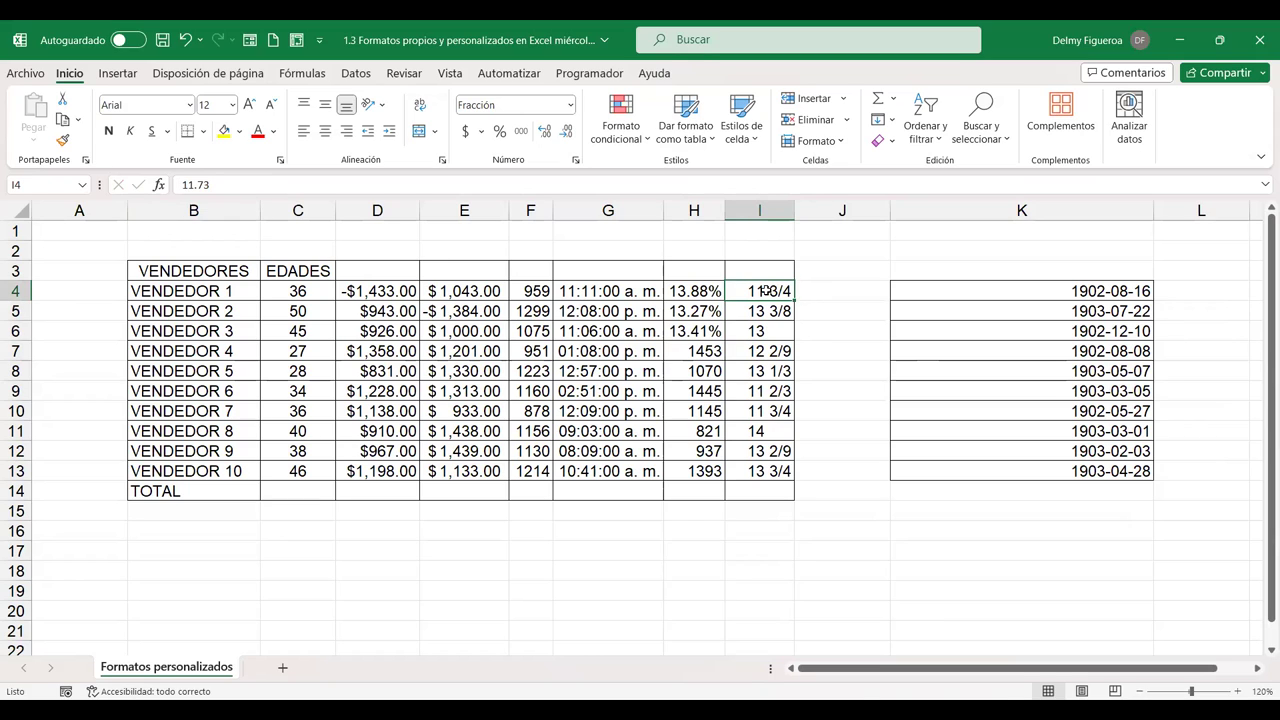
# Format I4:I13 as Fracción 'Como décimas (3/10)' after previewing other fraction types
pyautogui.moveTo(764, 290); pyautogui.dragTo(770, 465)
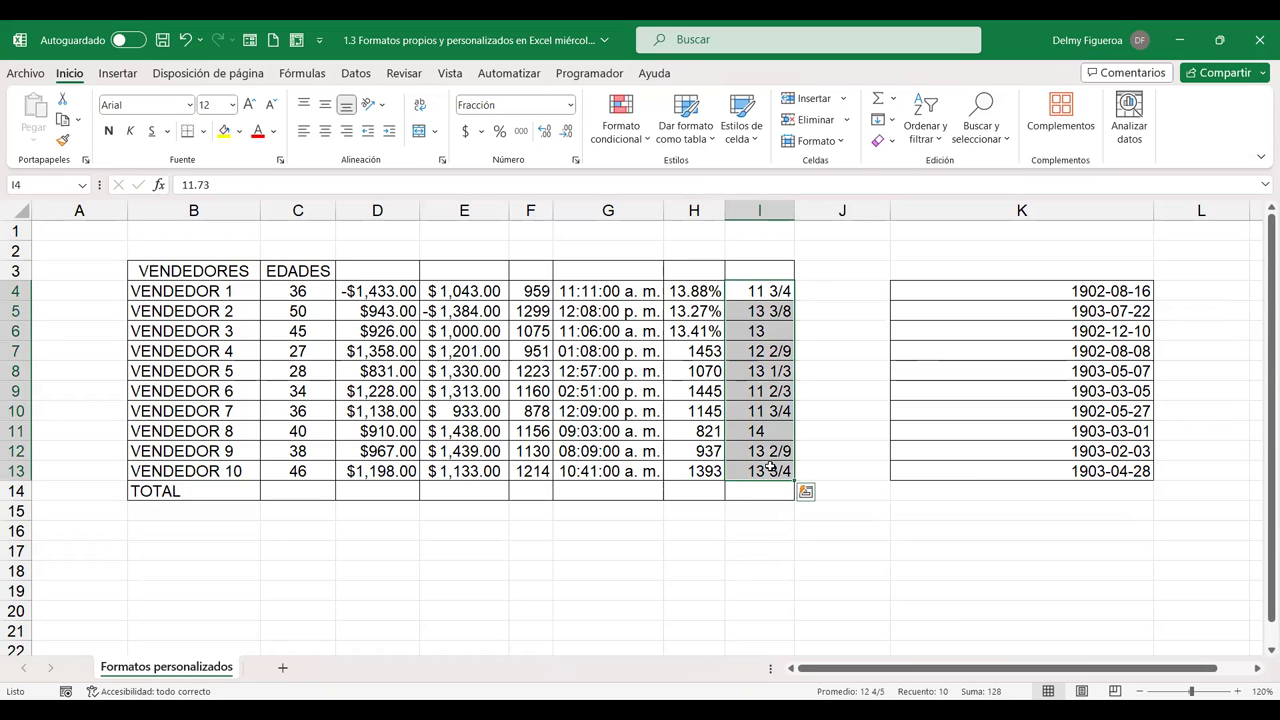
pyautogui.hotkey('ctrl', '1')
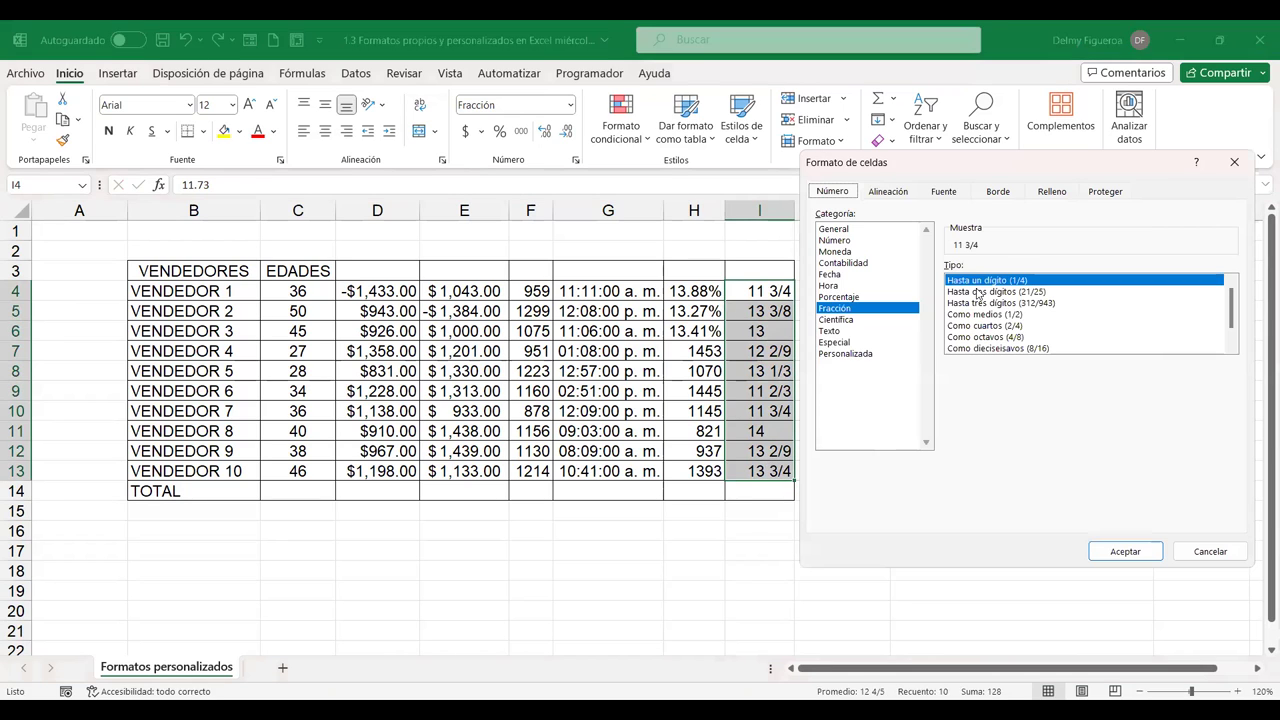
pyautogui.click(982, 292)
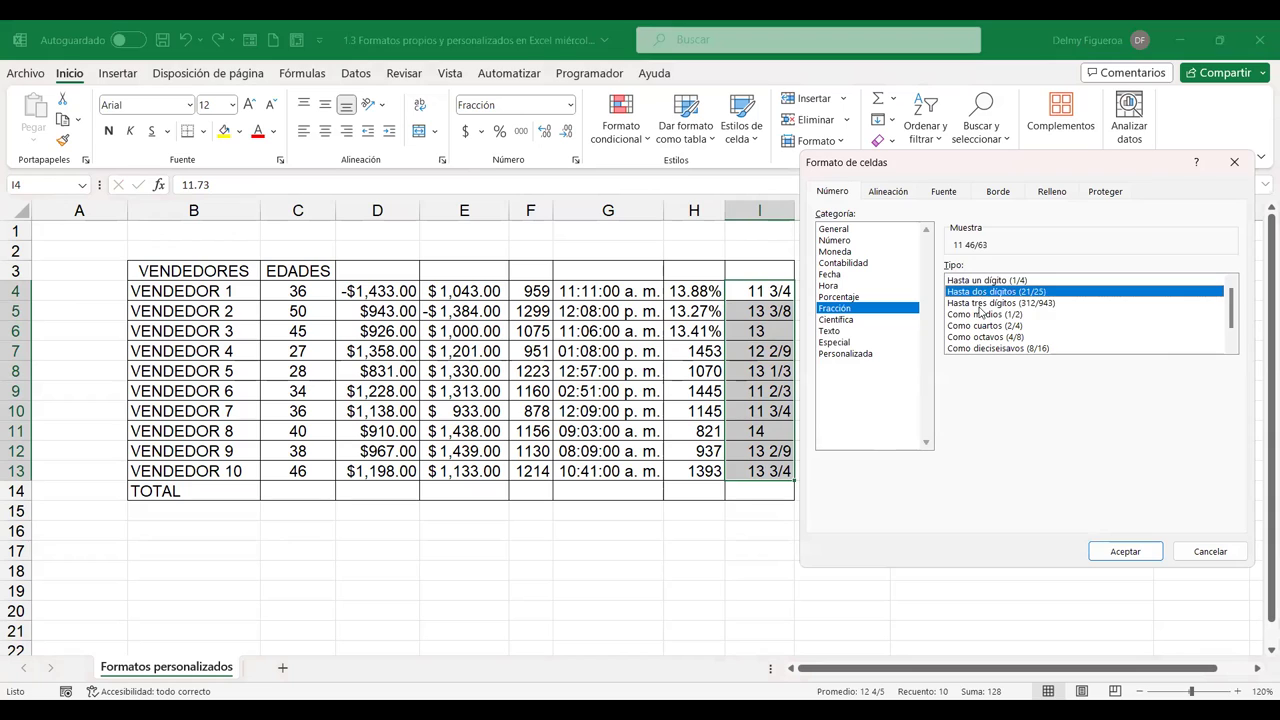
pyautogui.click(981, 303)
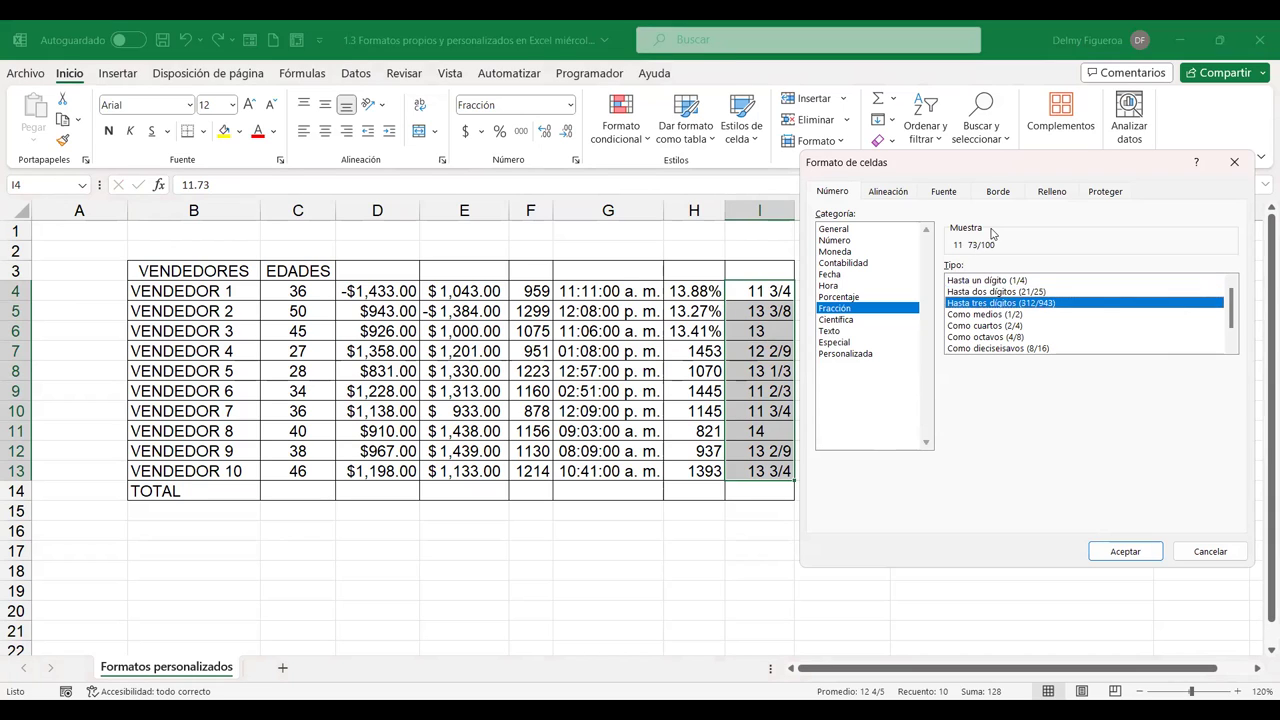
pyautogui.click(1005, 315)
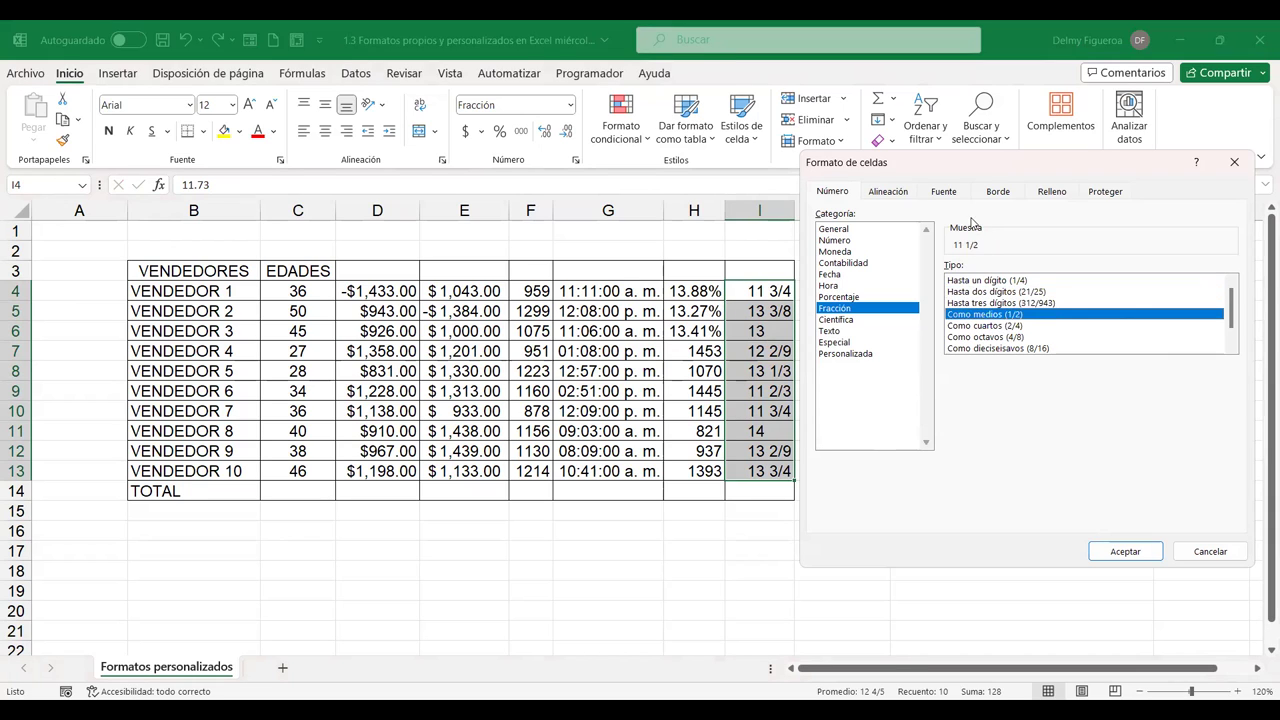
pyautogui.click(985, 327)
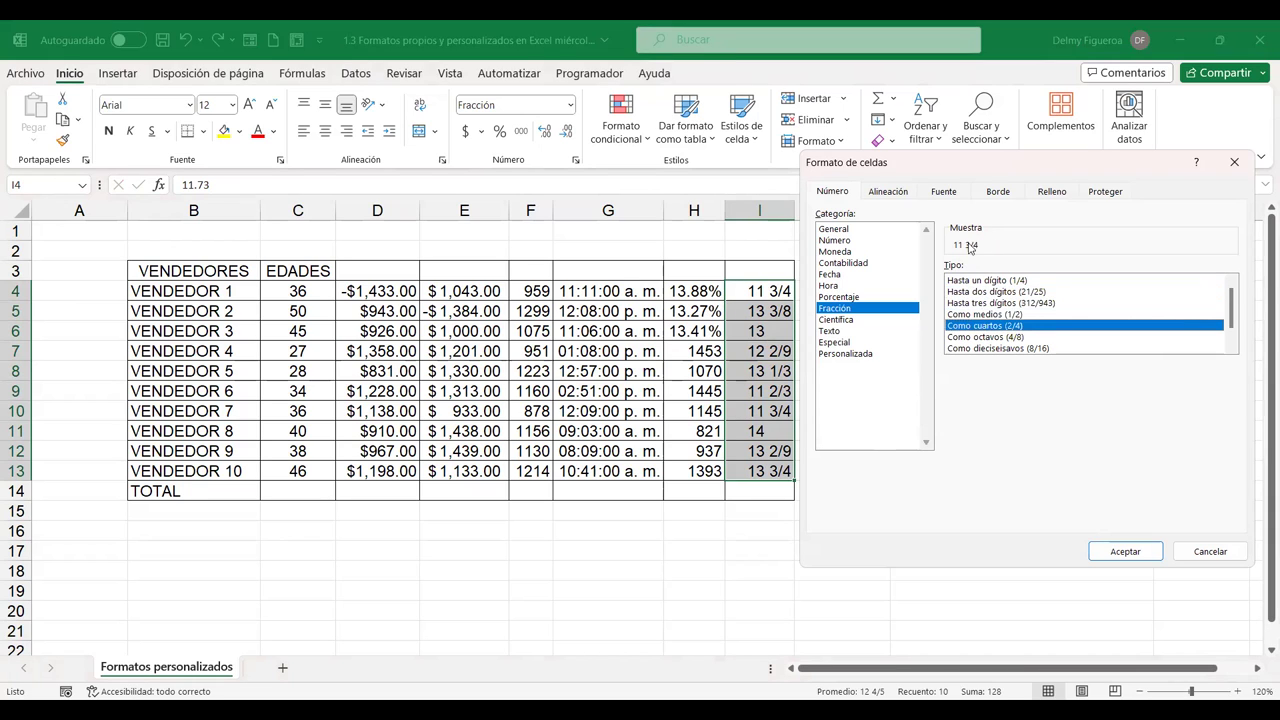
pyautogui.scroll(-1, 1024, 336)
pyautogui.click(1014, 338)
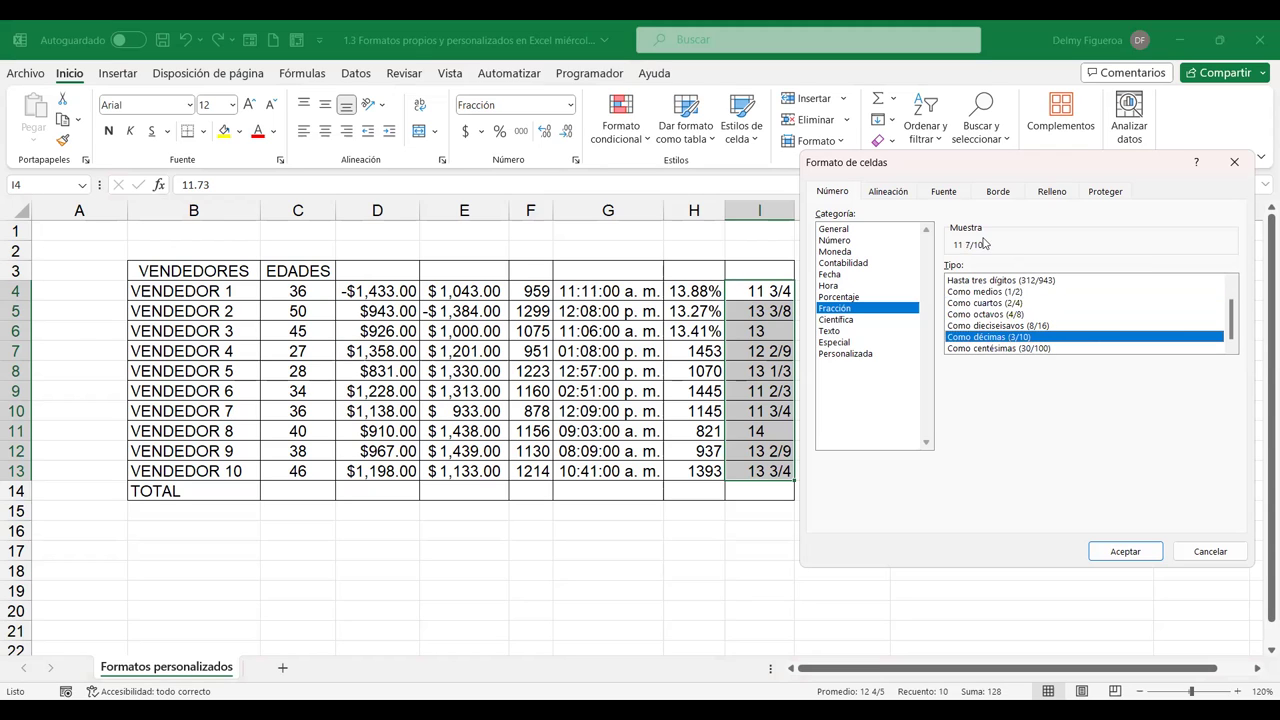
pyautogui.click(1134, 550)
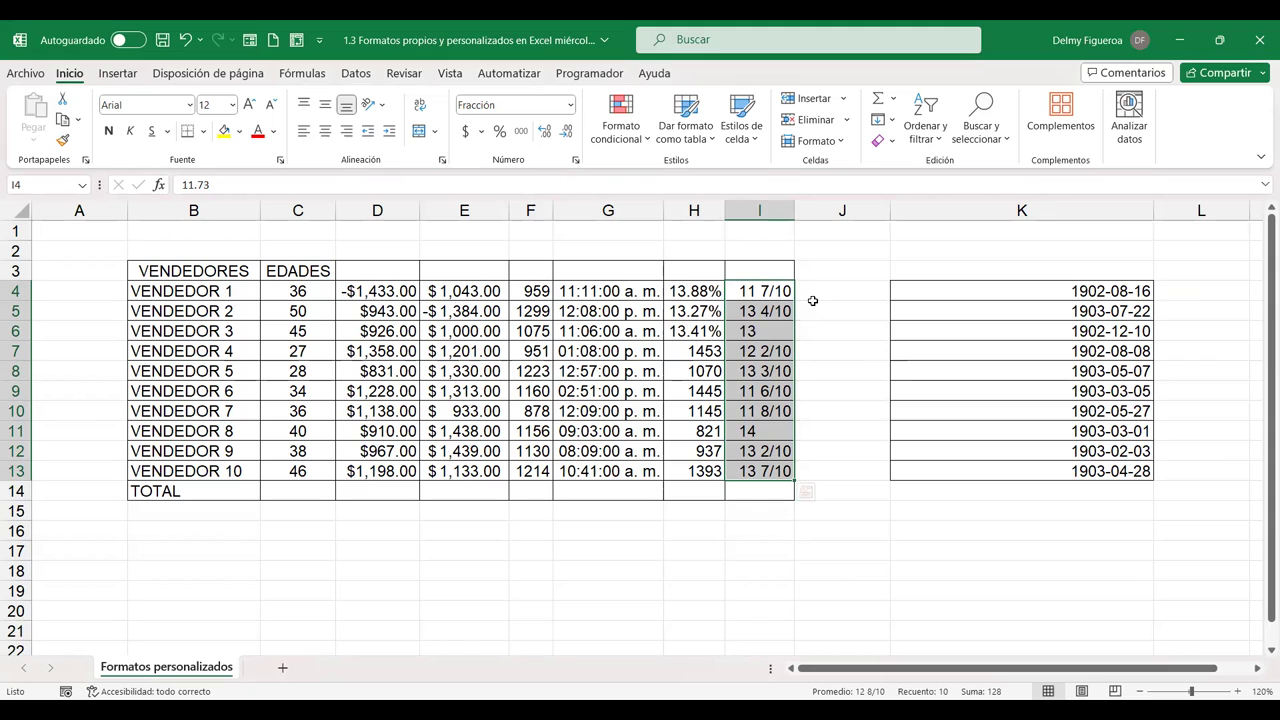
# Preview the Científica format for I4:I13, then cancel without changes
pyautogui.hotkey('ctrl', '1')
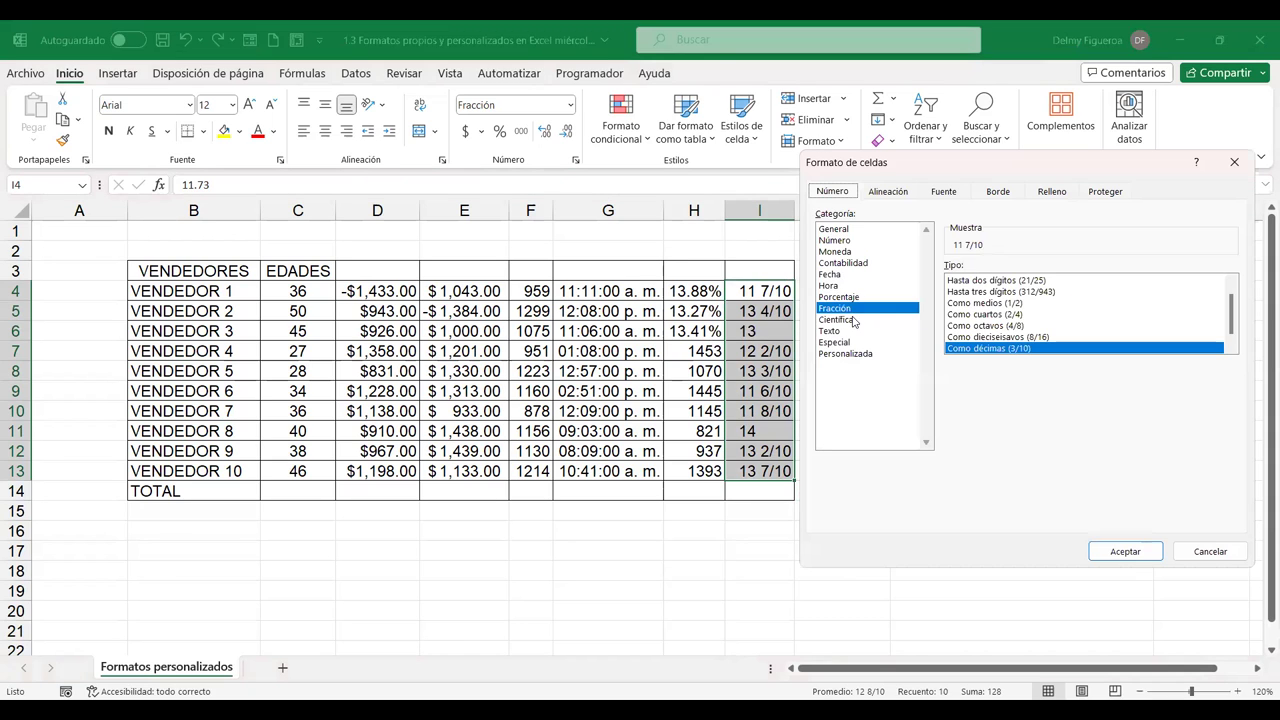
pyautogui.click(854, 320)
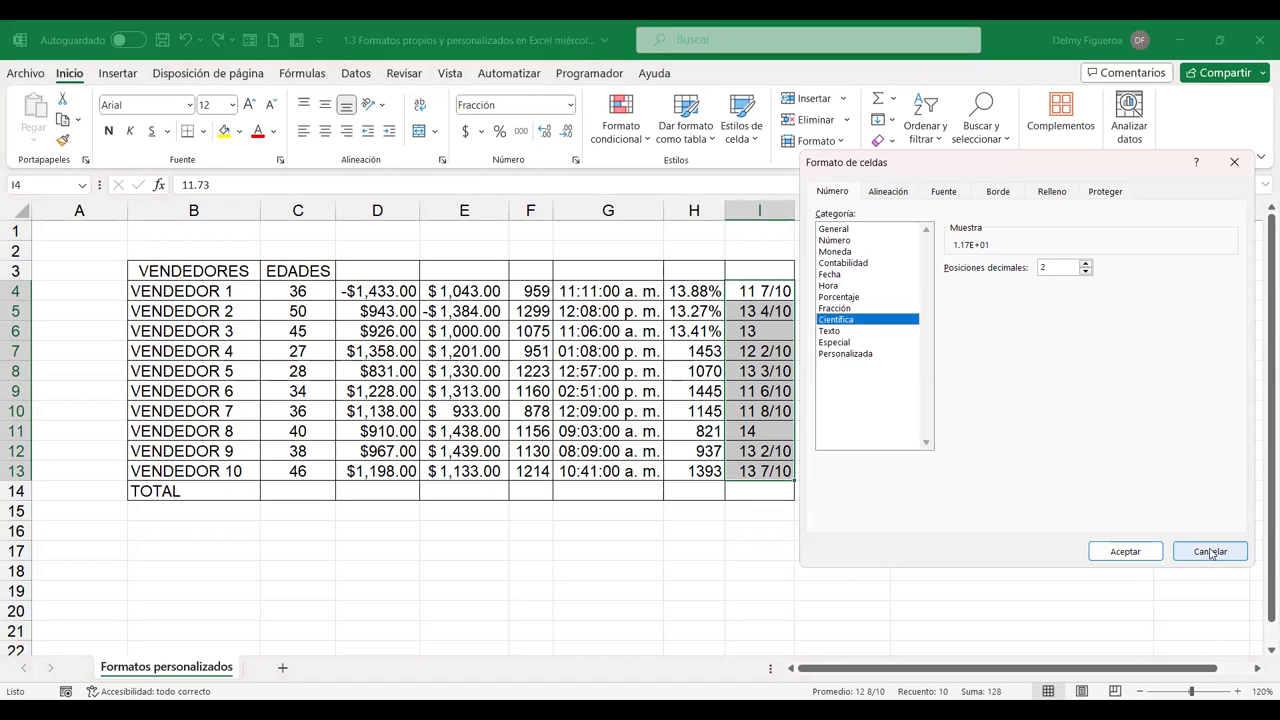
pyautogui.click(1210, 552)
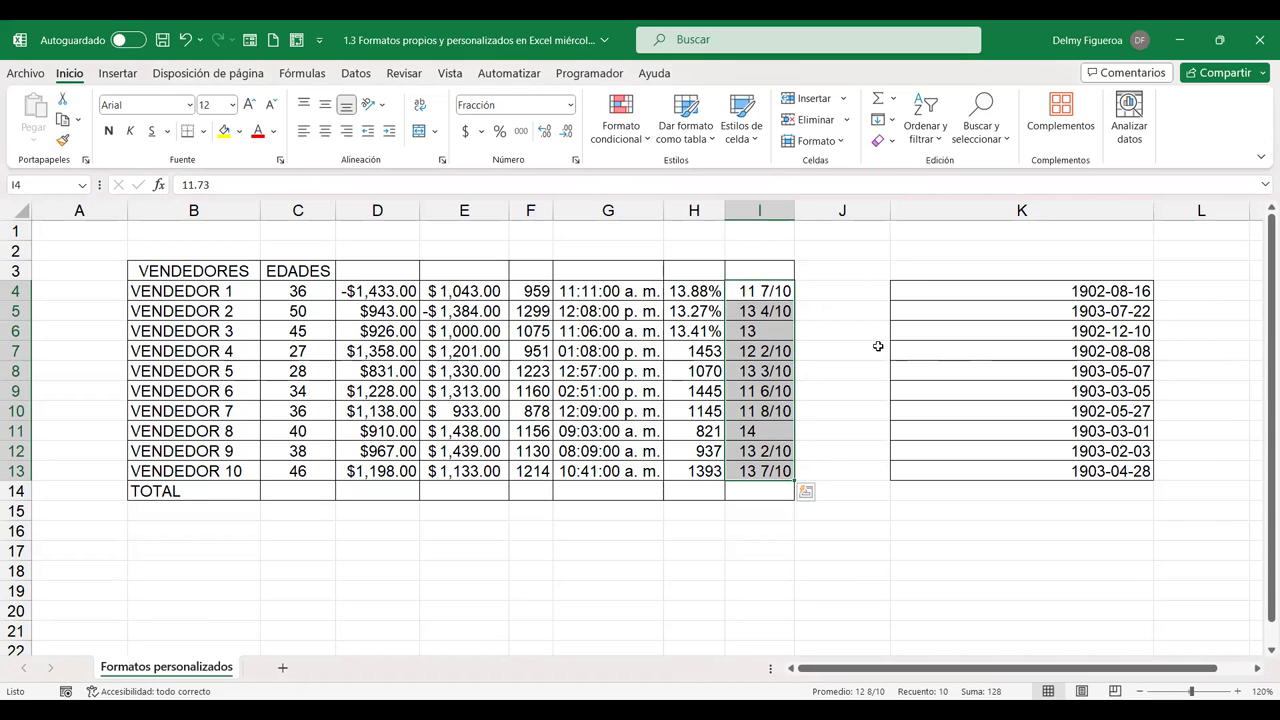
# Copy the tenths-fraction values in I4:I13 and paste them into B16:B25
pyautogui.click(185, 527)
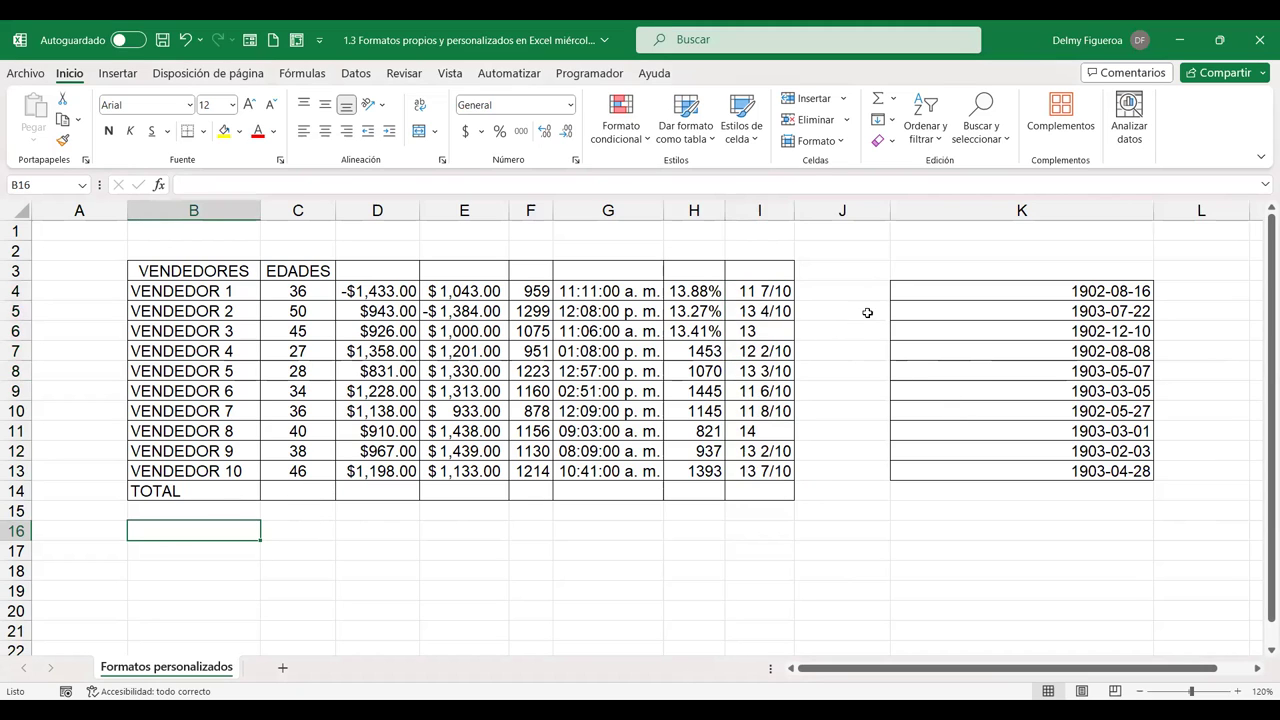
pyautogui.moveTo(762, 291); pyautogui.dragTo(762, 470)
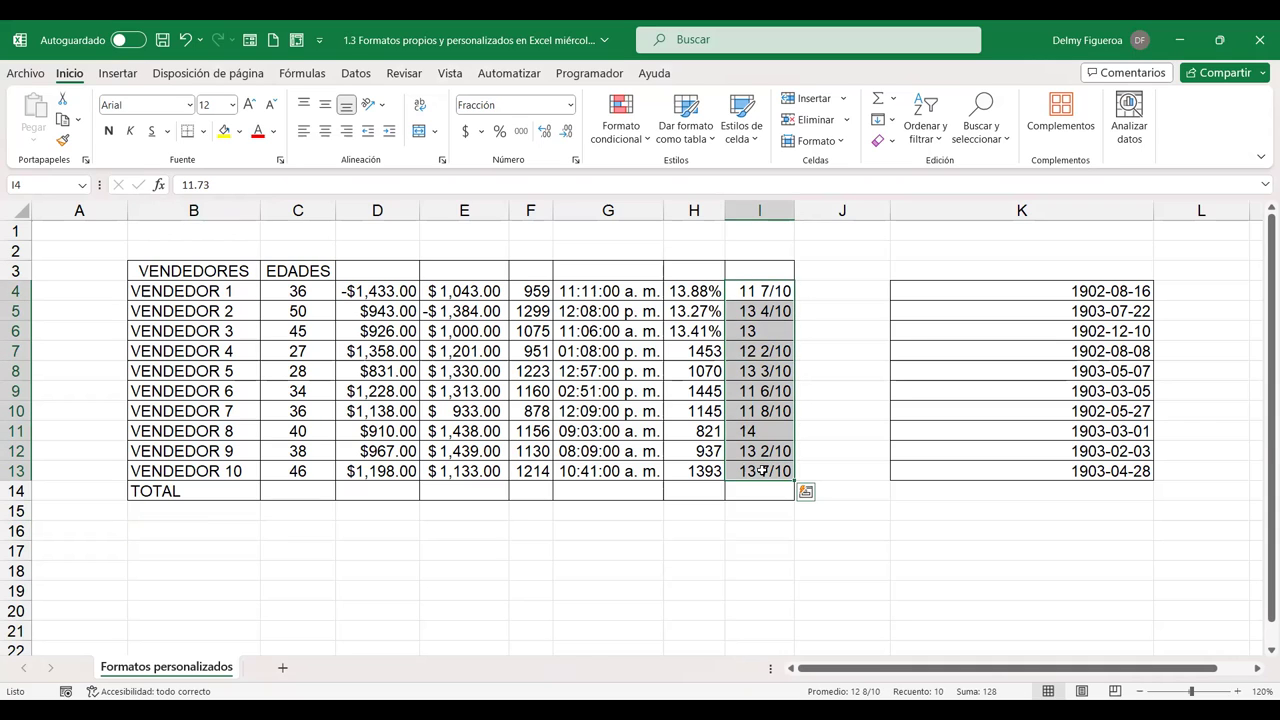
pyautogui.hotkey('ctrl', 'c')
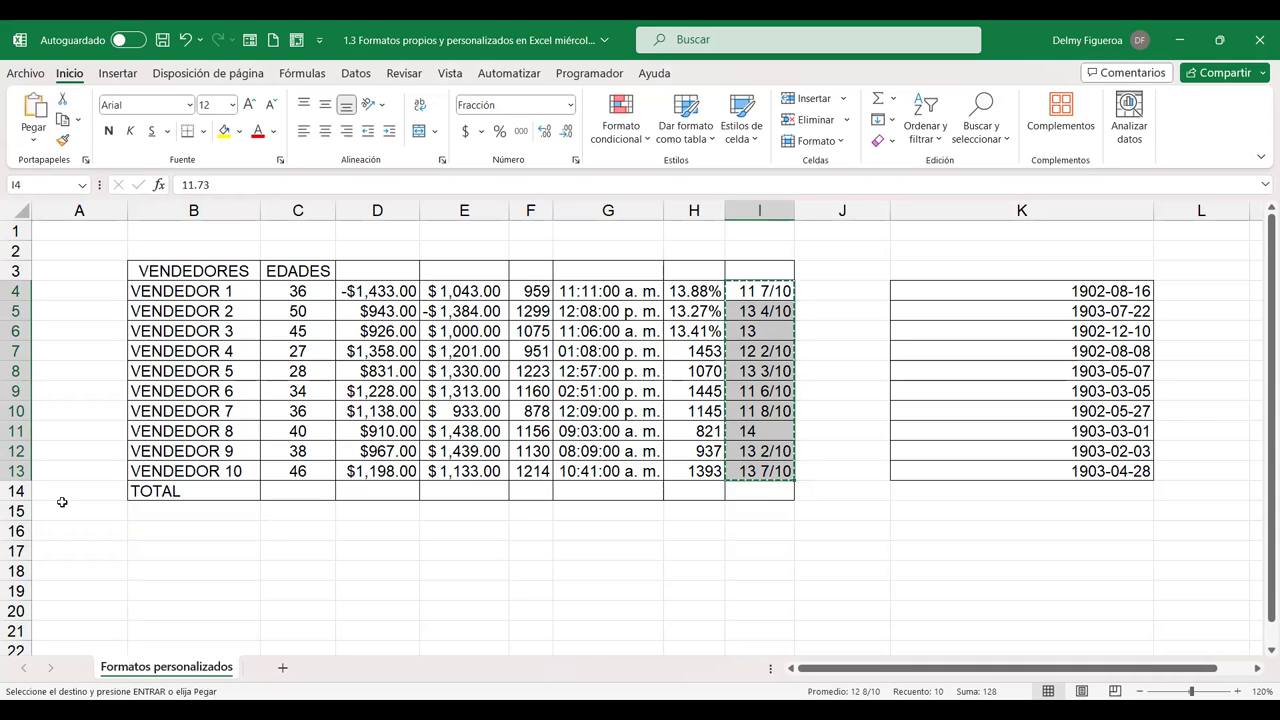
pyautogui.click(226, 529)
pyautogui.hotkey('ctrl', 'v')
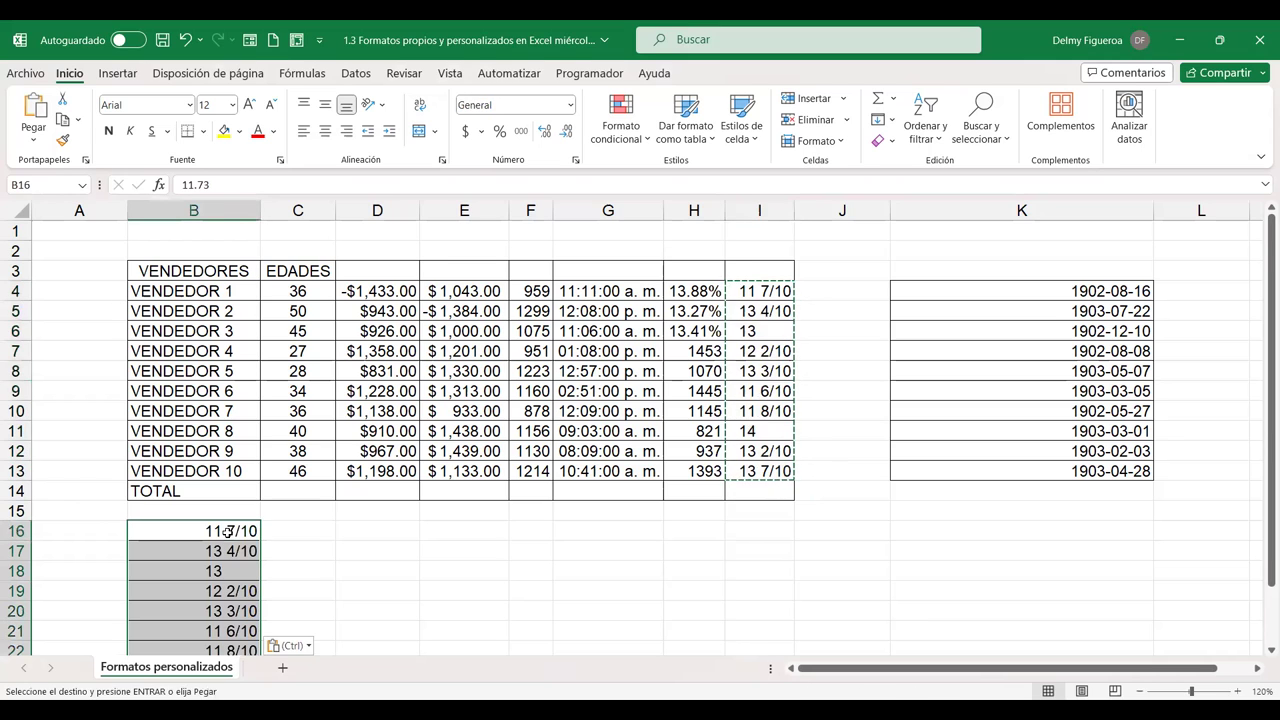
pyautogui.scroll(-2, 253, 541)
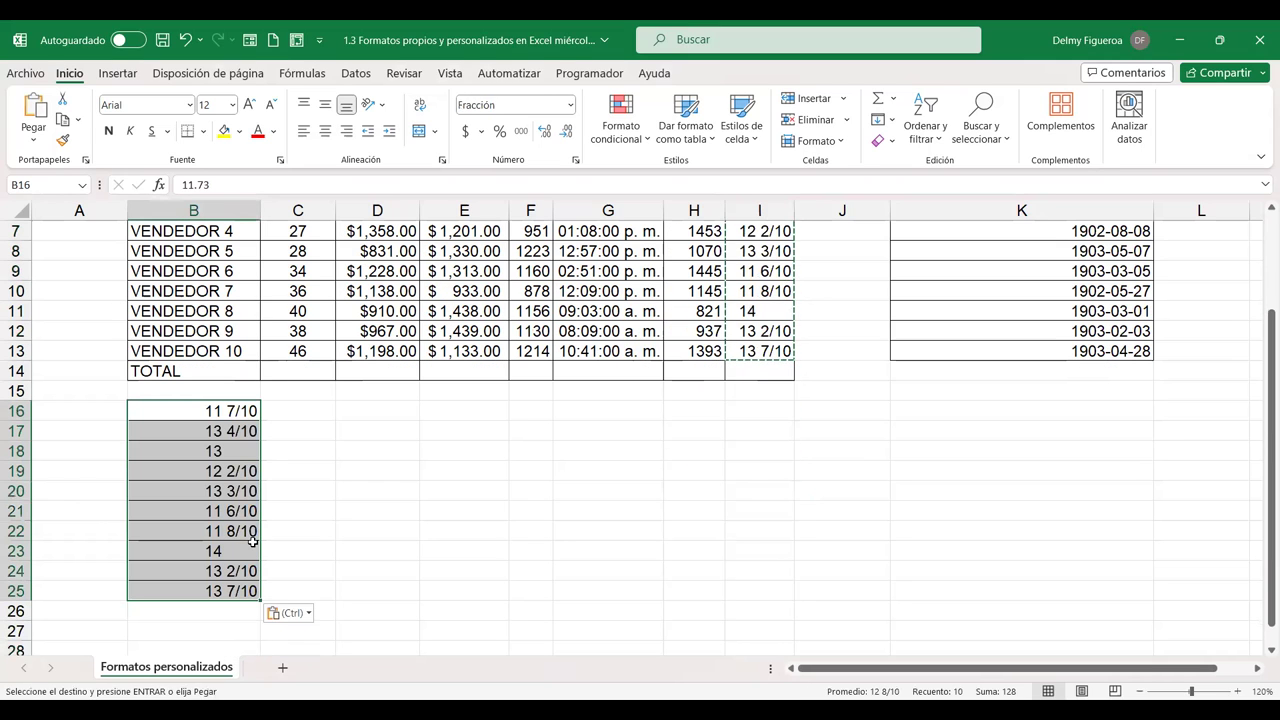
pyautogui.press('Escape')
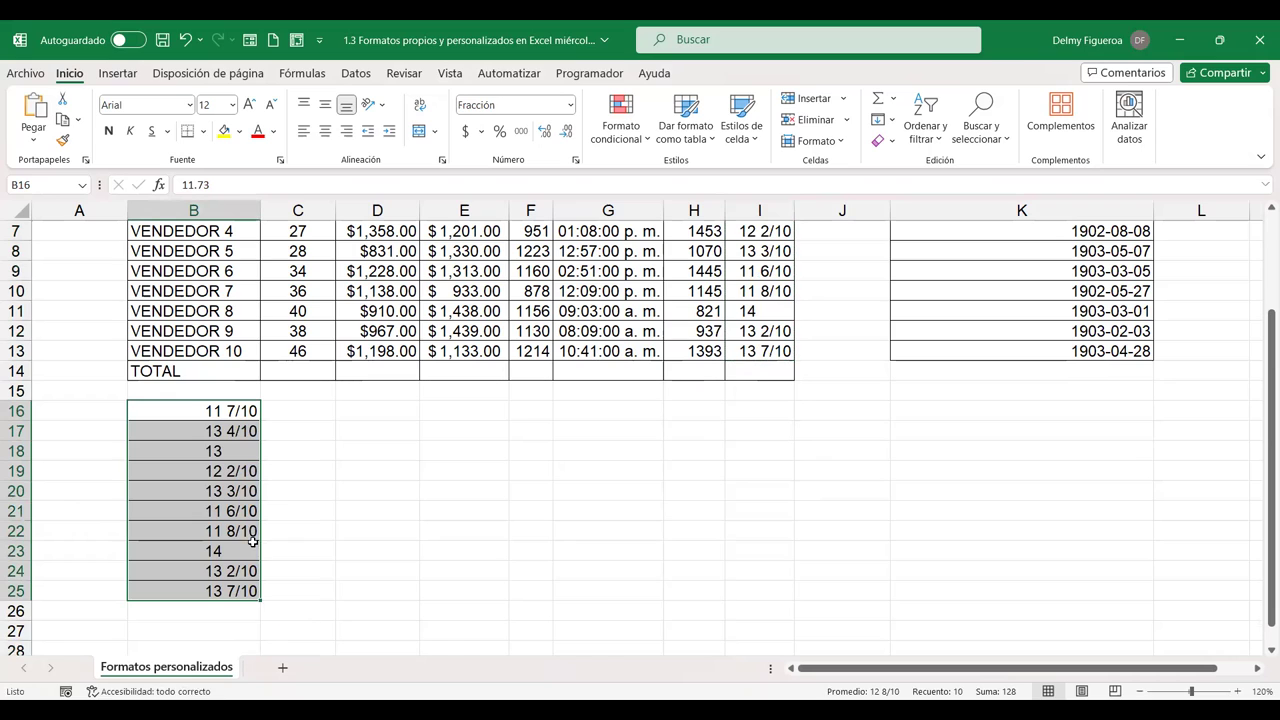
pyautogui.hotkey('ctrl', '1')
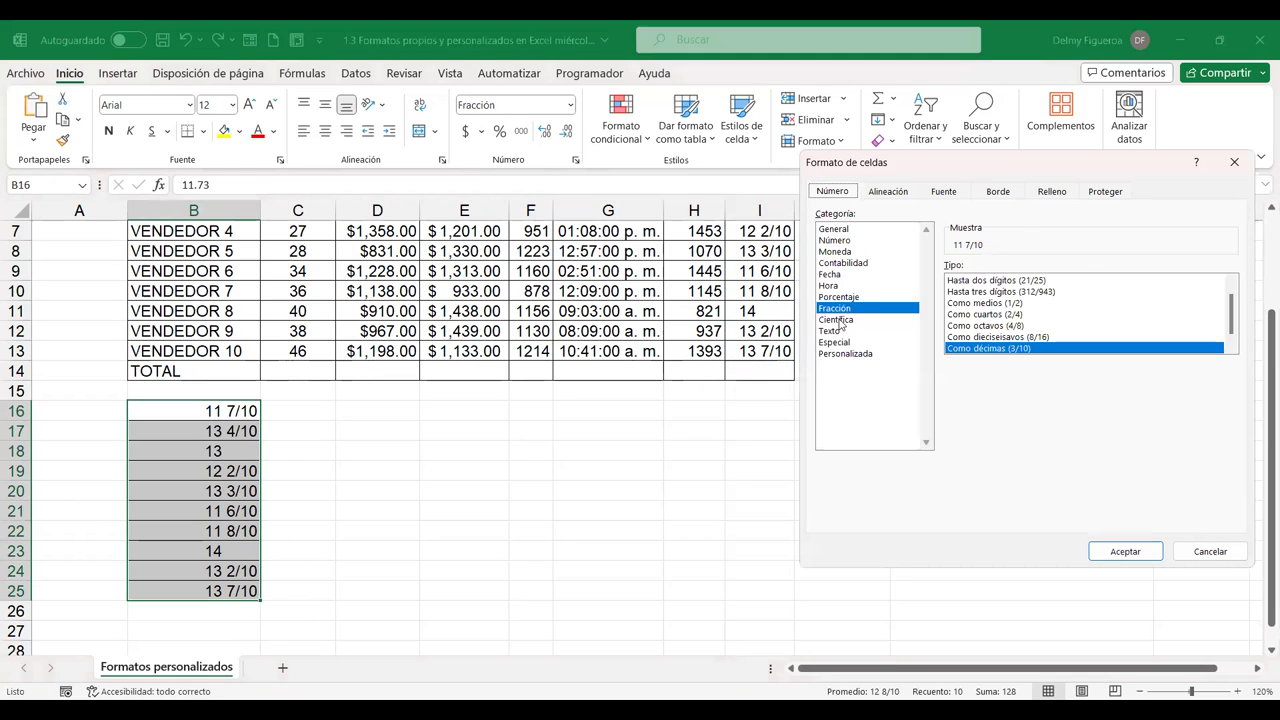
# Apply Científica to B16:B25, then revert them to General from the number format list
pyautogui.click(840, 319)
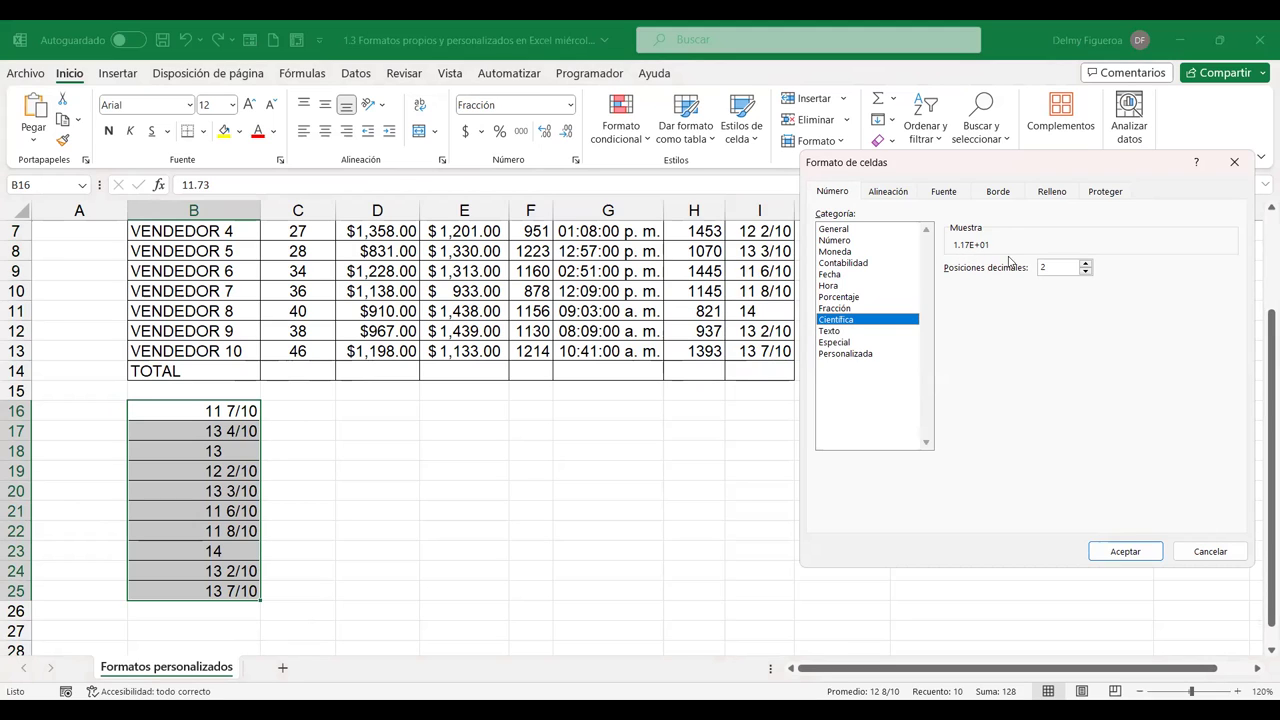
pyautogui.click(1134, 556)
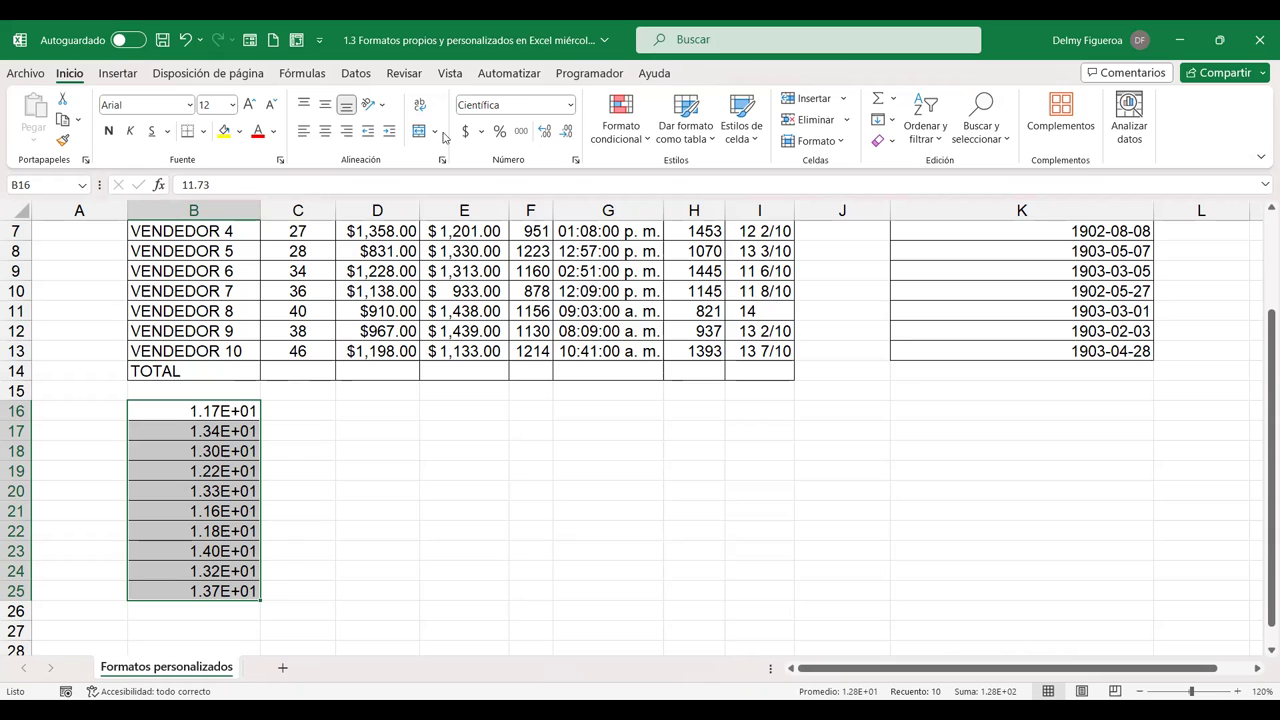
pyautogui.click(570, 106)
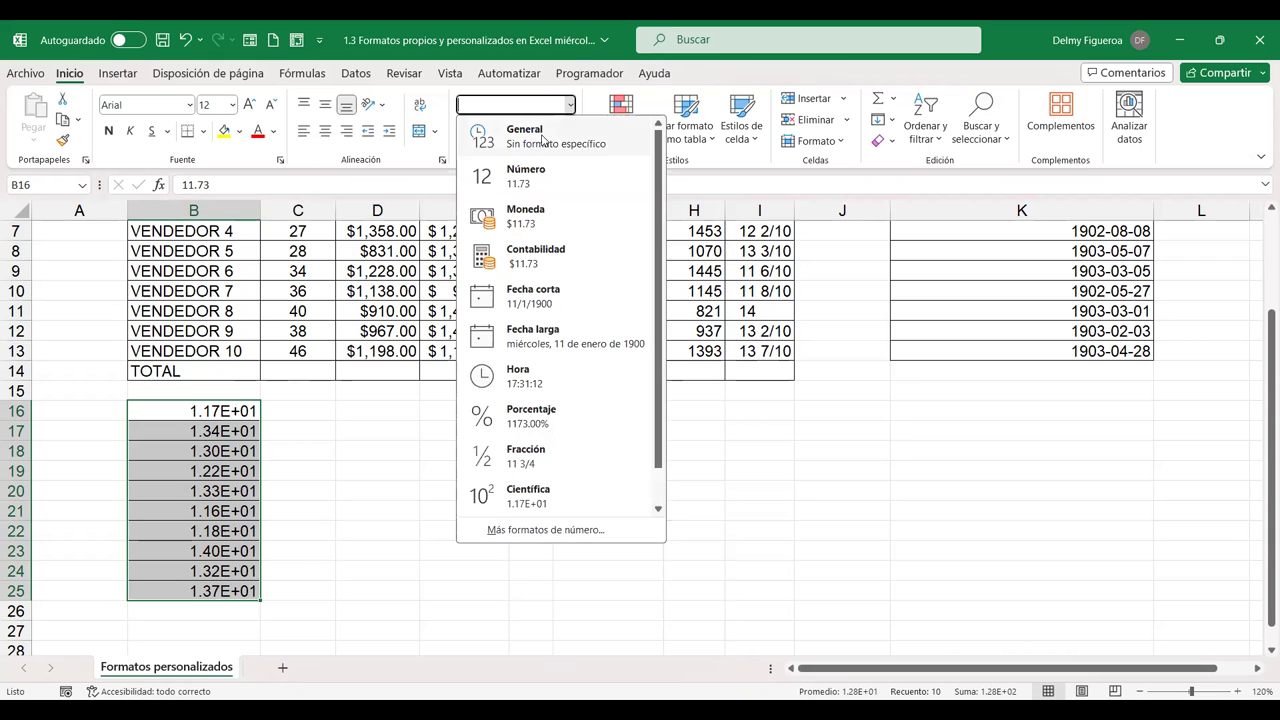
pyautogui.click(543, 139)
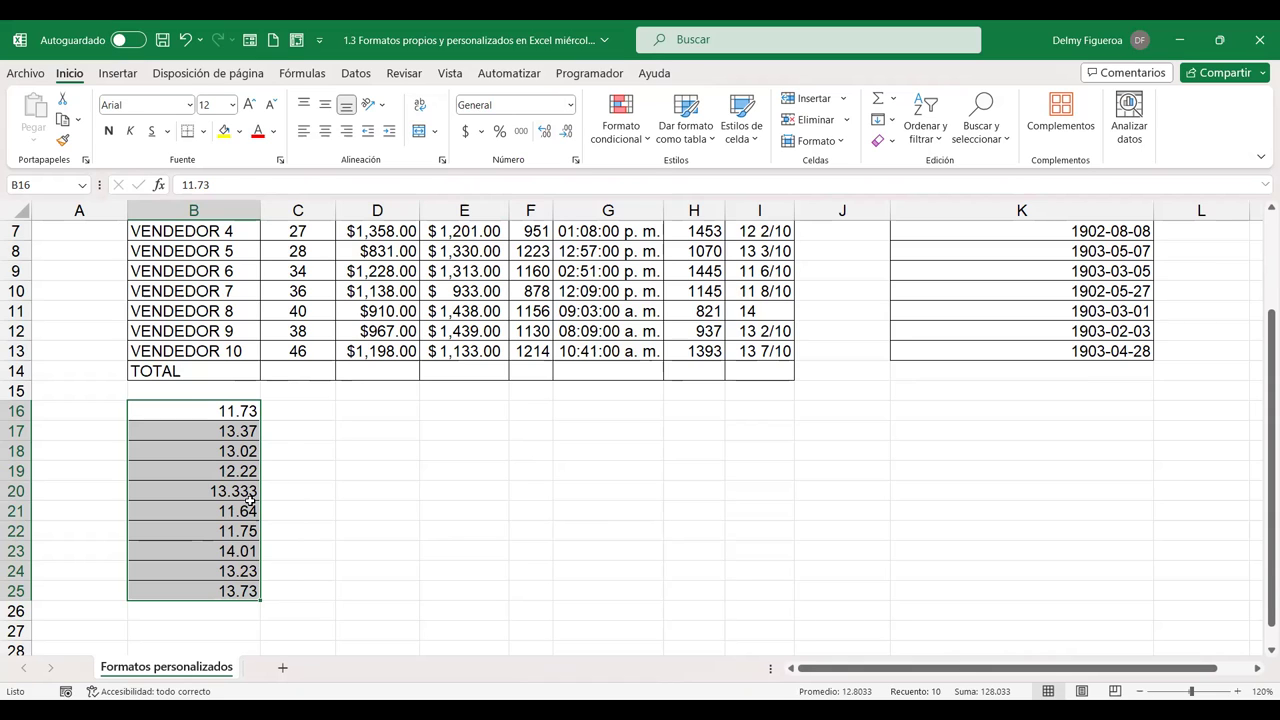
# Reapply the Científica format to B16:B25, showing 1.17E+01 to 1.37E+01
pyautogui.hotkey('ctrl', '1')
pyautogui.click(849, 321)
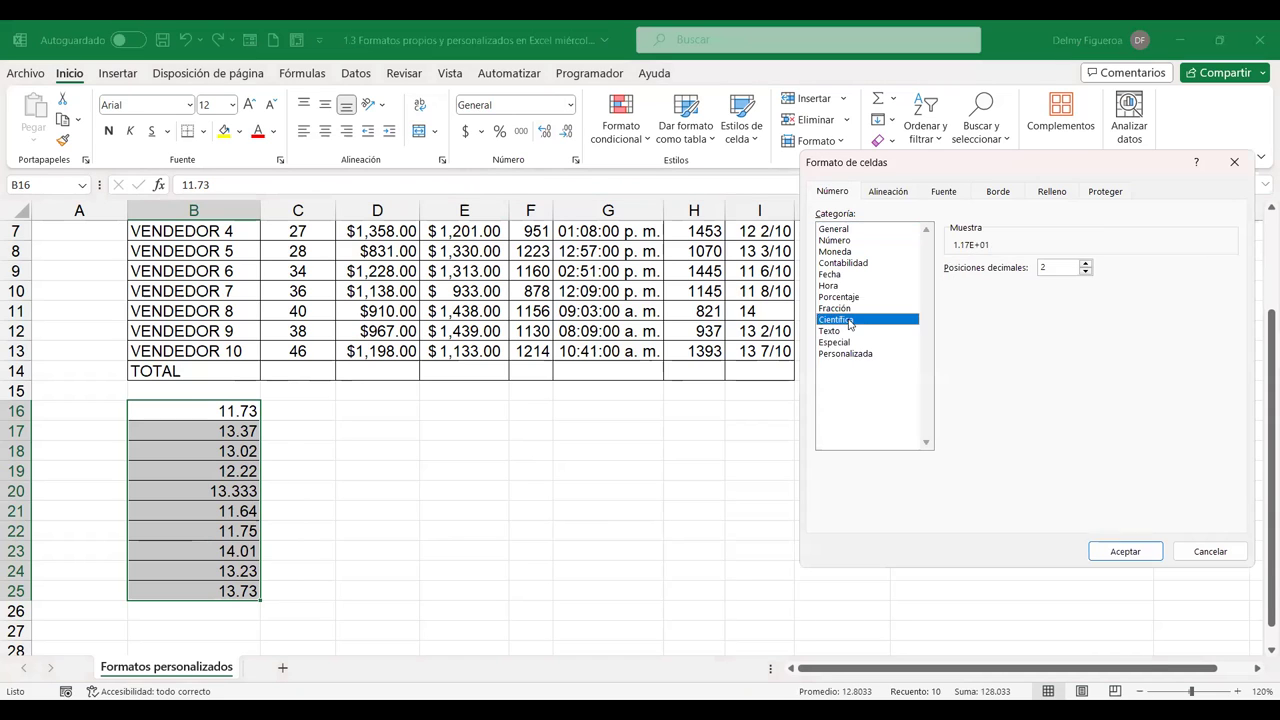
pyautogui.click(1130, 551)
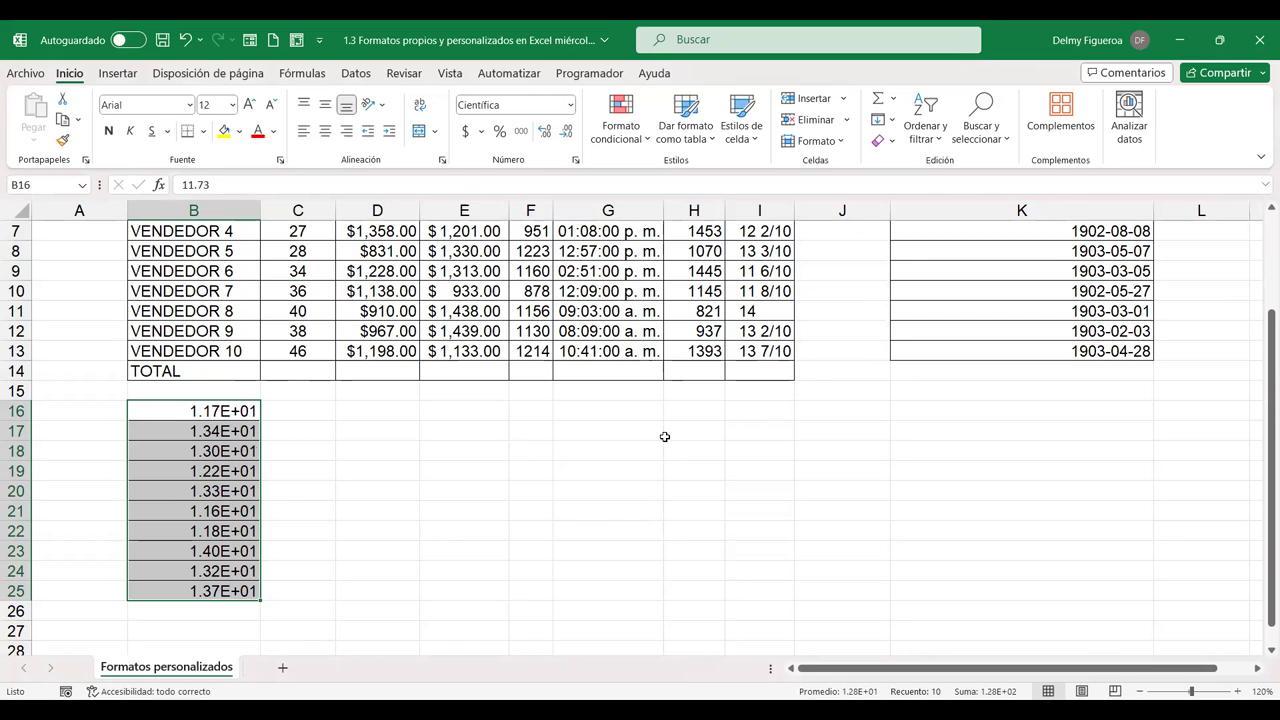
pyautogui.hotkey('ctrl', '1')
# Set B16:B25 to the Texto number format
pyautogui.click(830, 330)
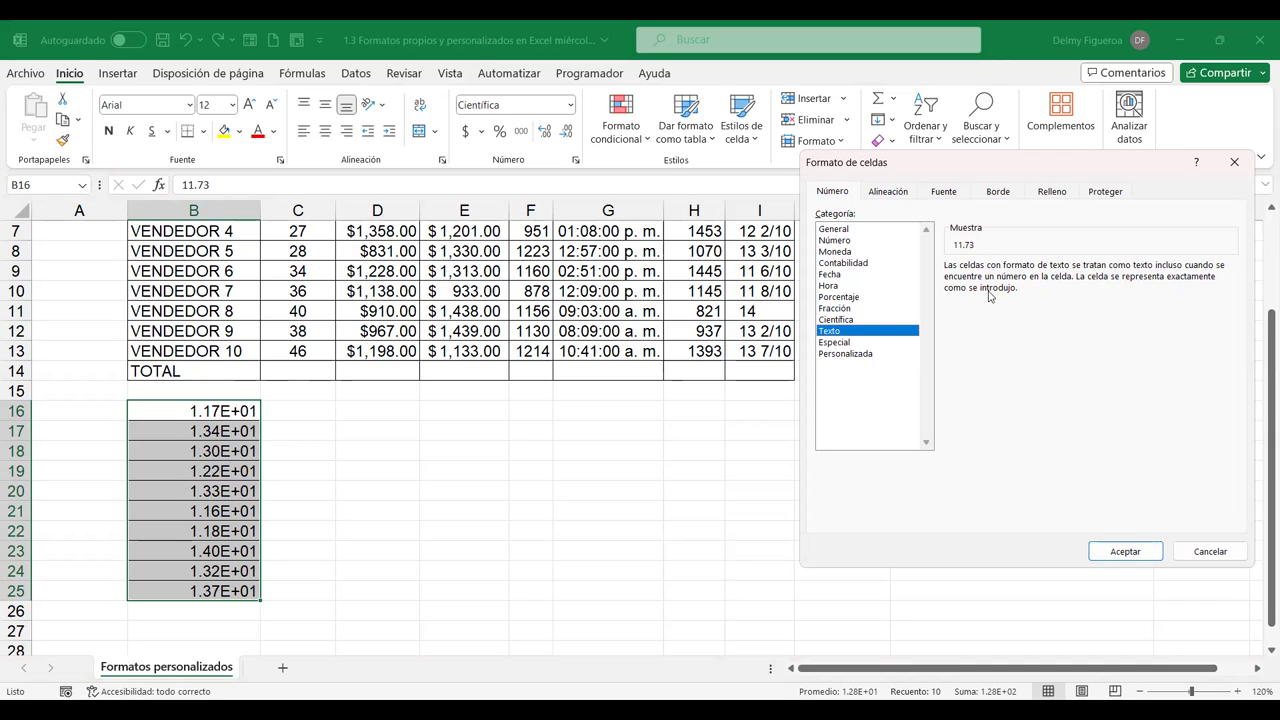
pyautogui.click(1145, 553)
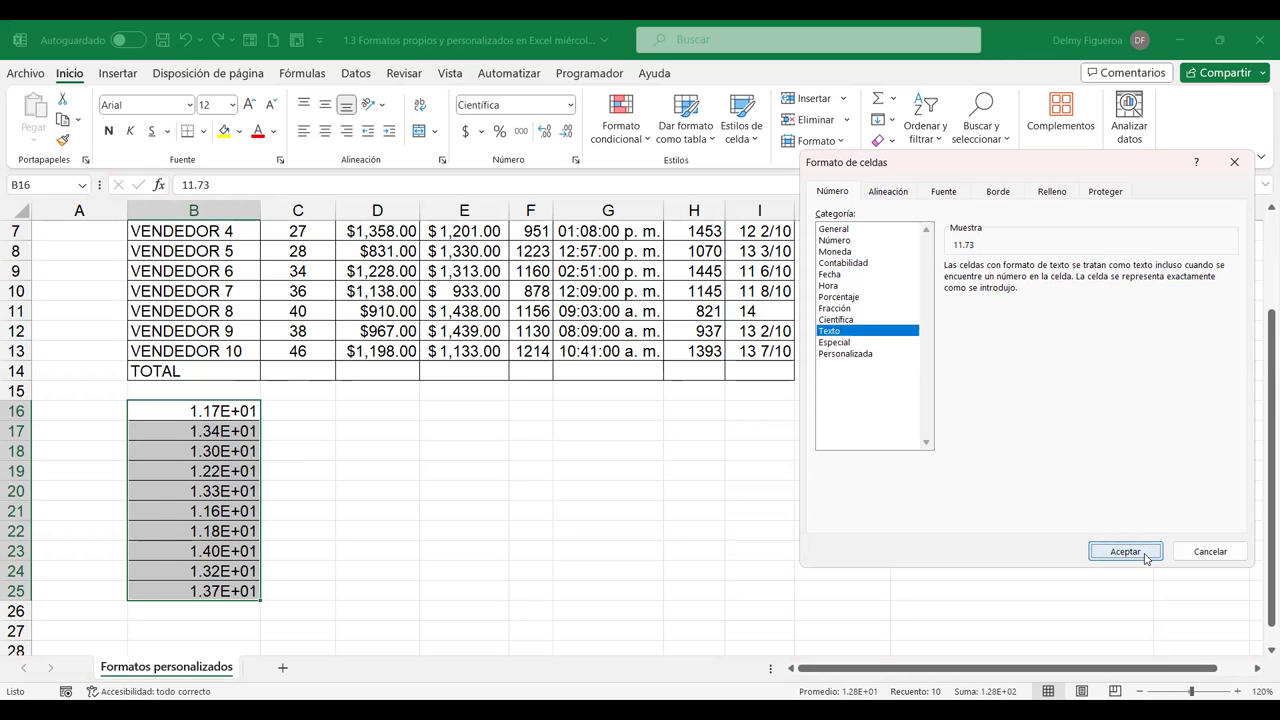
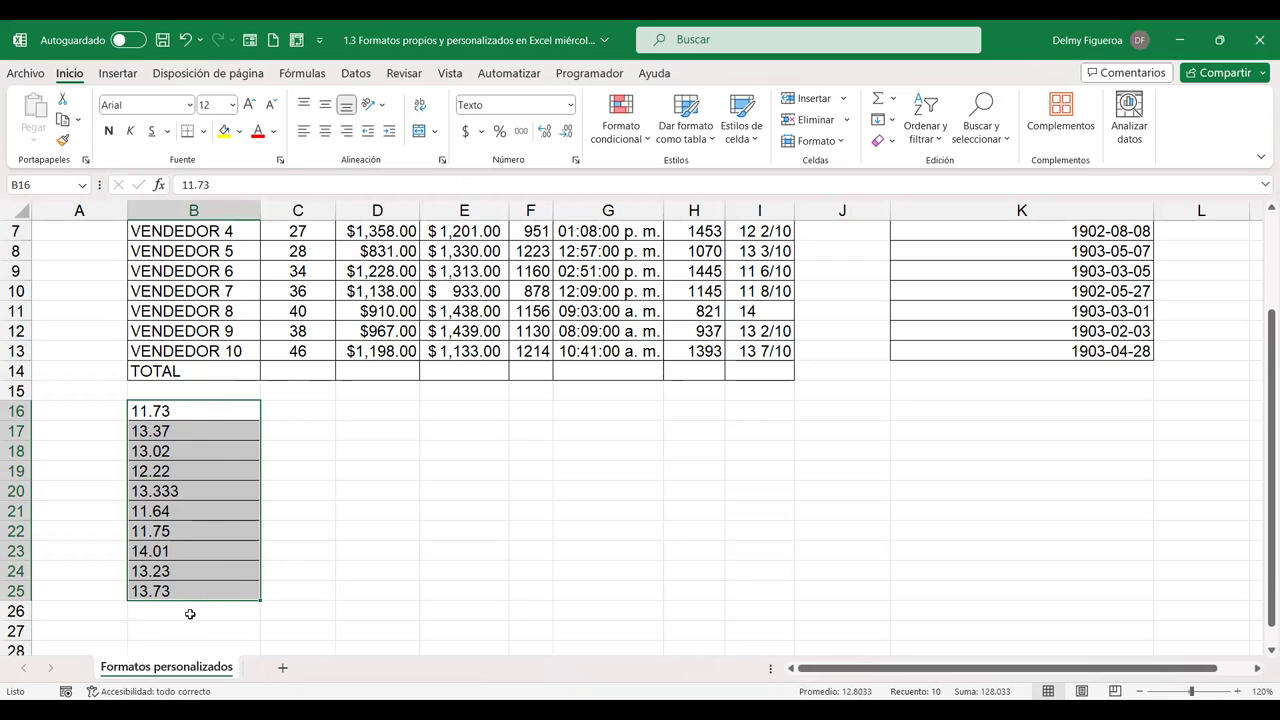
# Sum B16:B25 into B26 with AutoSum, giving a total of 128.033
pyautogui.click(193, 612)
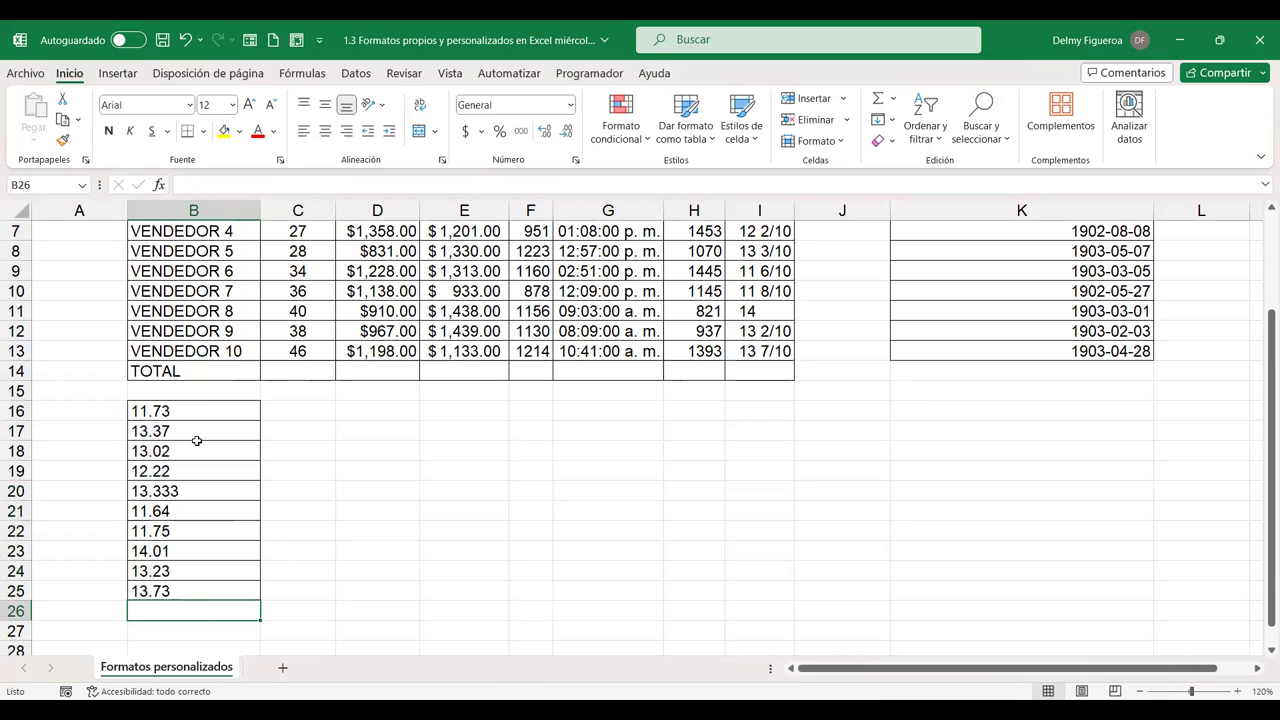
pyautogui.click(878, 101)
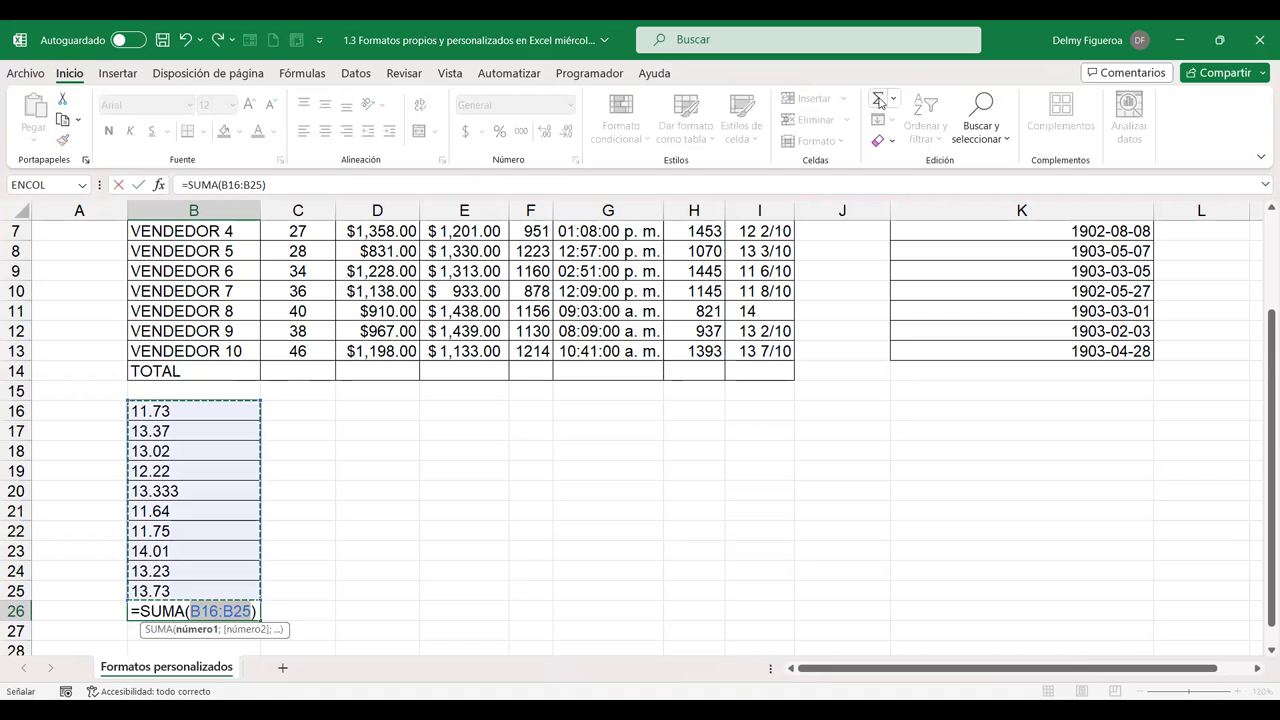
pyautogui.press('Return')
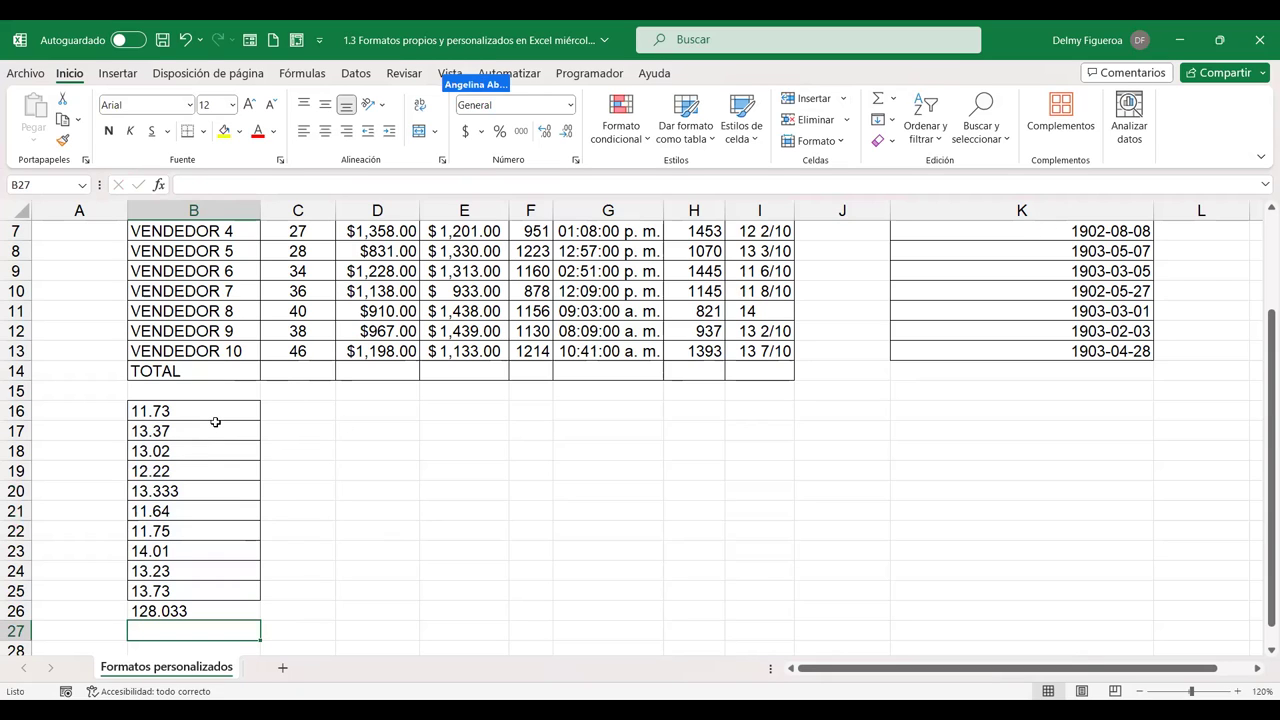
pyautogui.click(216, 418)
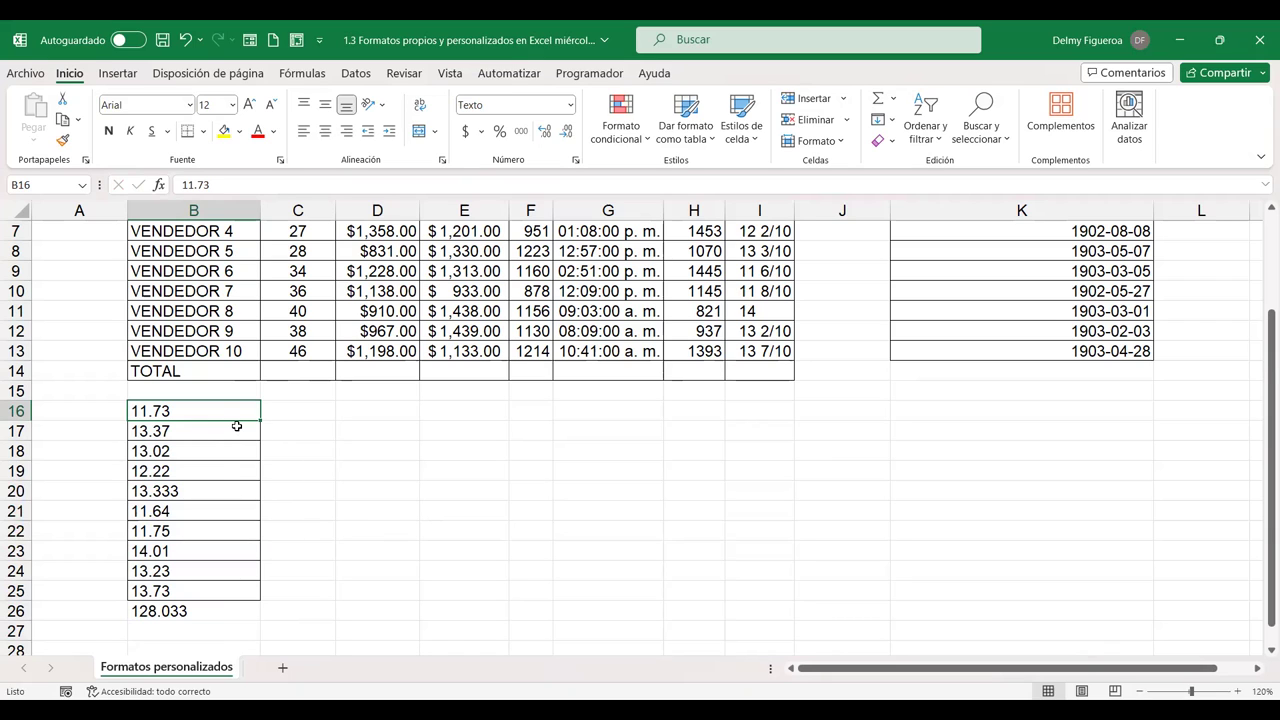
pyautogui.hotkey('ctrl', '1')
pyautogui.click(840, 344)
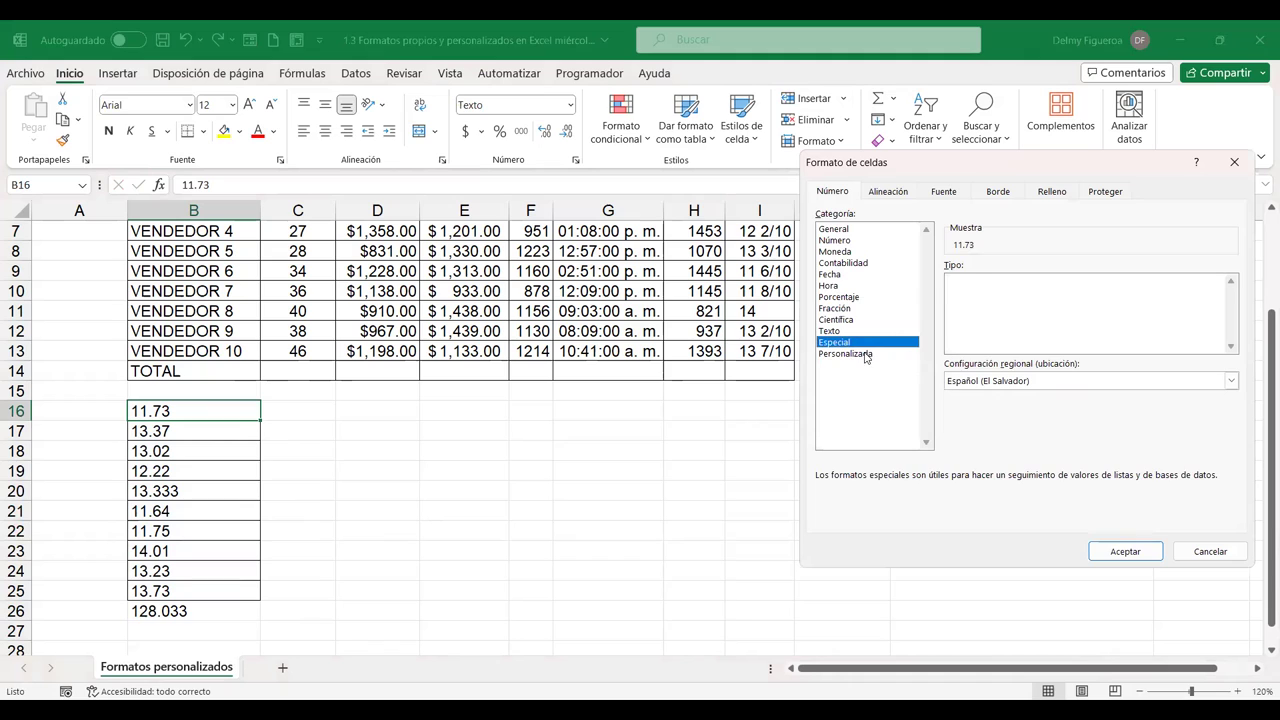
pyautogui.click(866, 356)
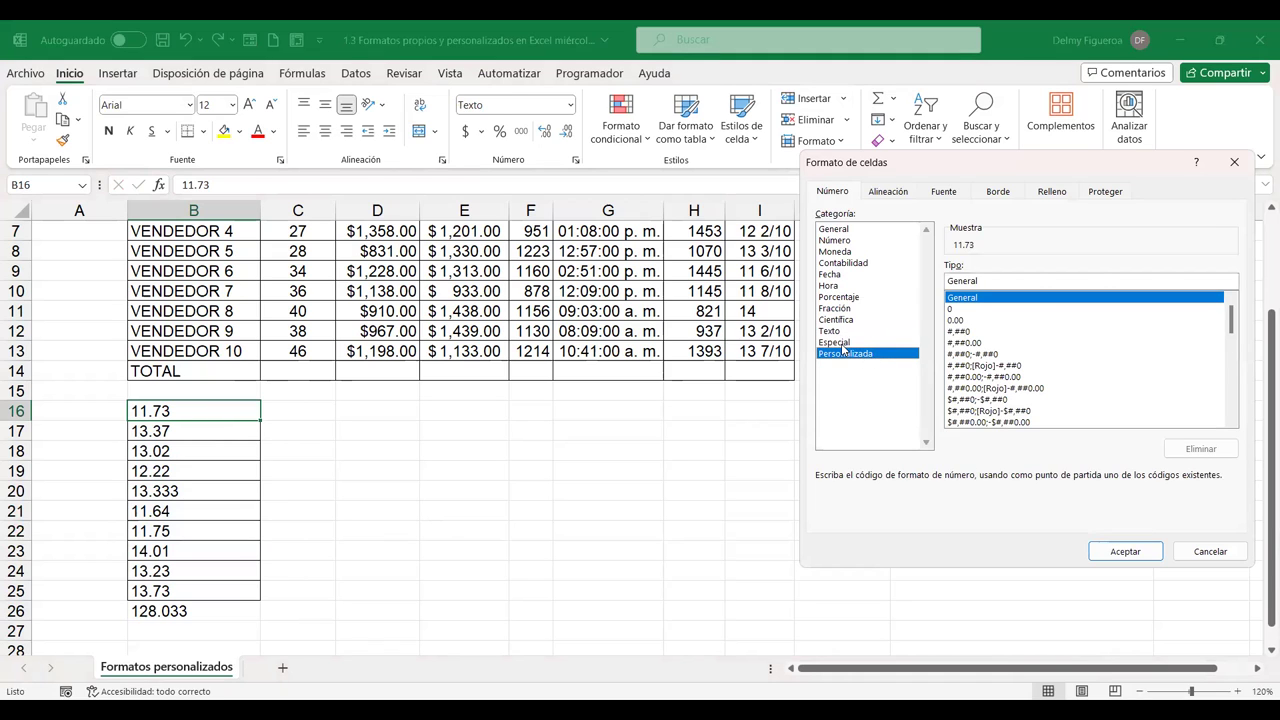
pyautogui.click(843, 344)
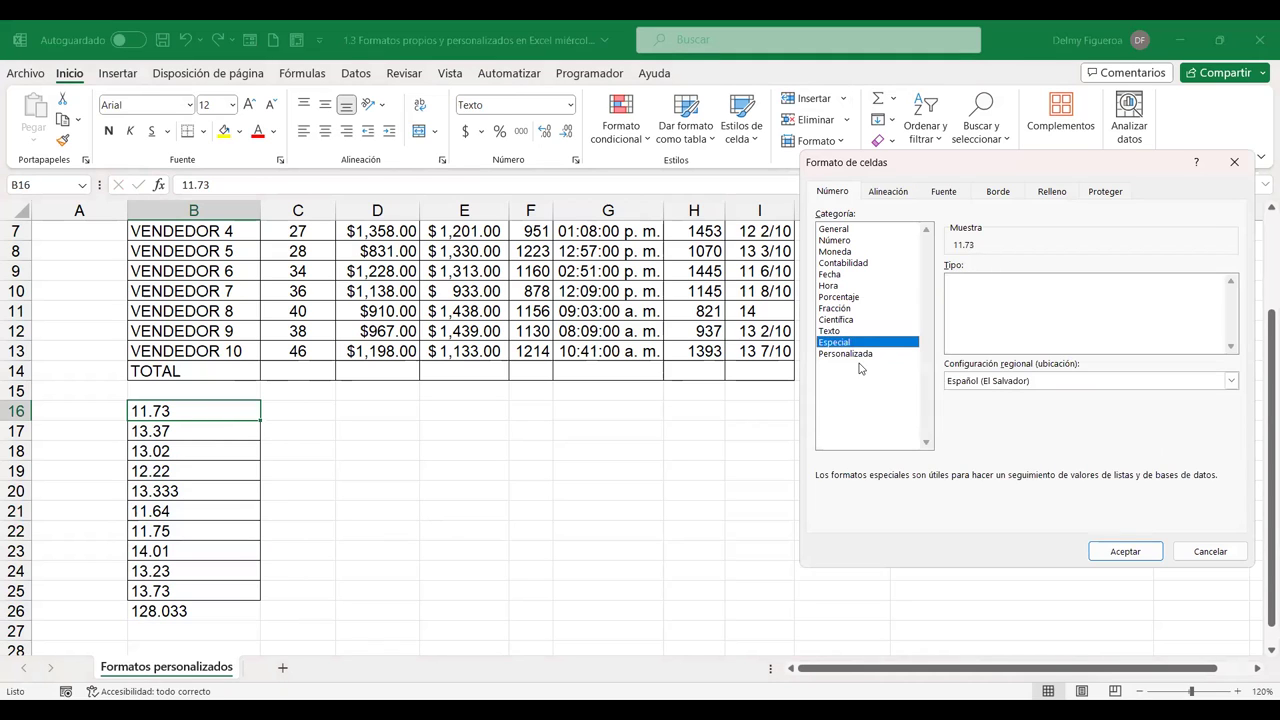
pyautogui.click(866, 355)
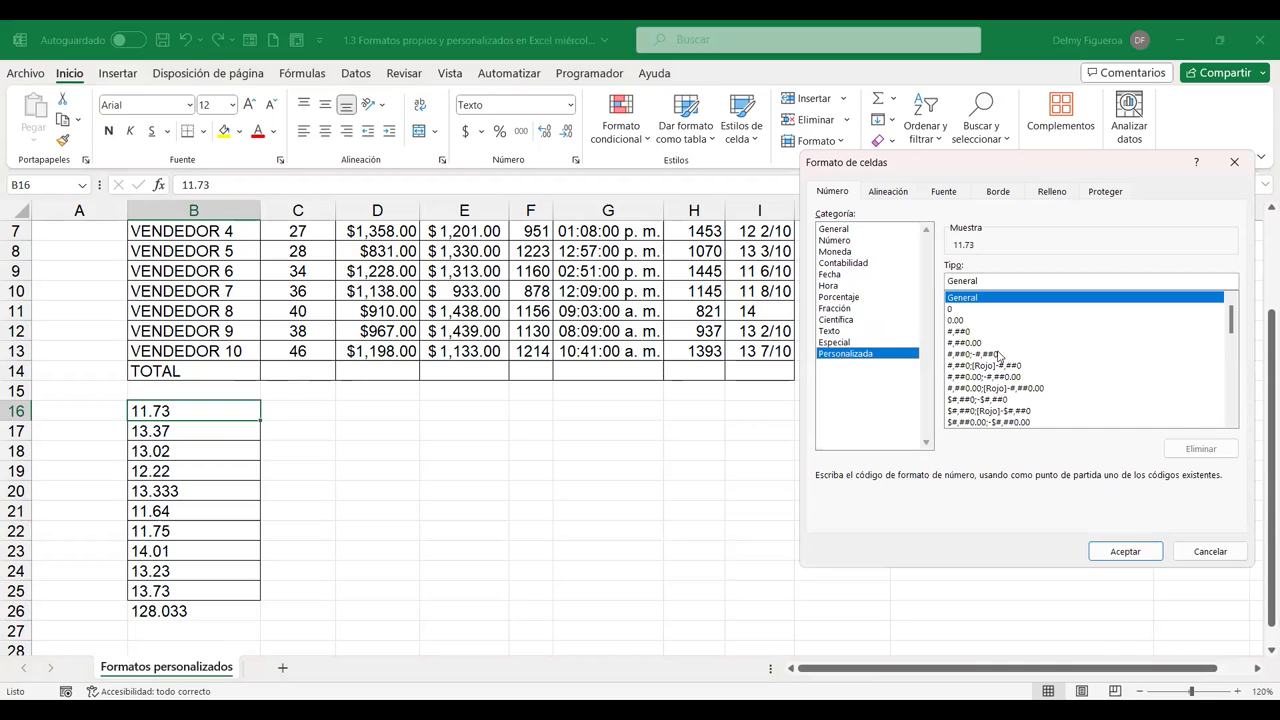
pyautogui.click(1210, 551)
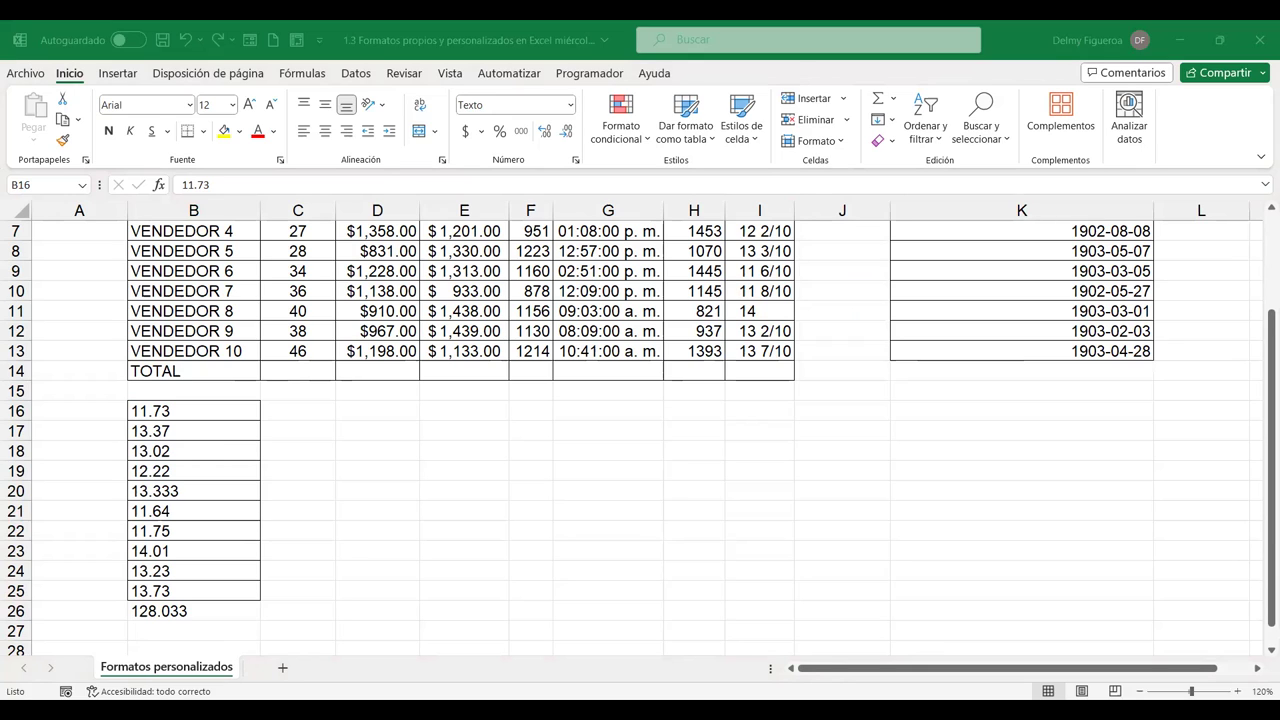
# Enter a sample 11-digit phone number in D16, which displays as a two-decimal dollar amount
pyautogui.click(360, 411)
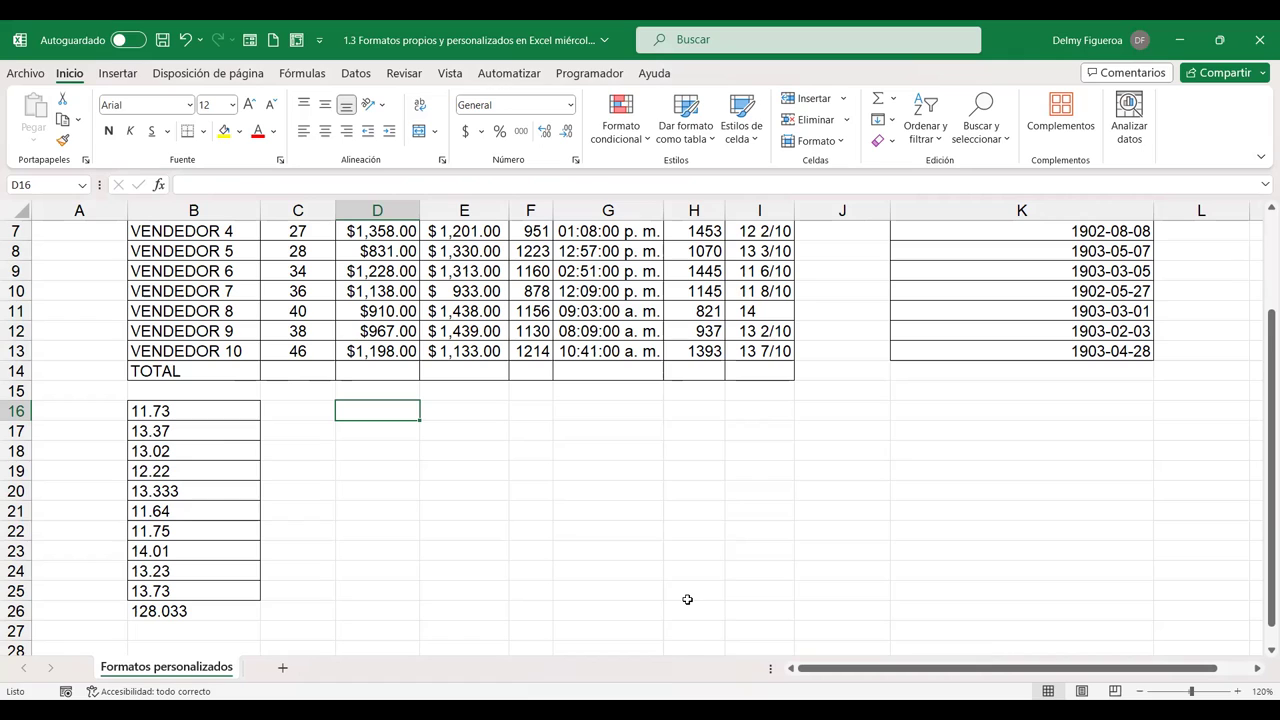
pyautogui.write('503')
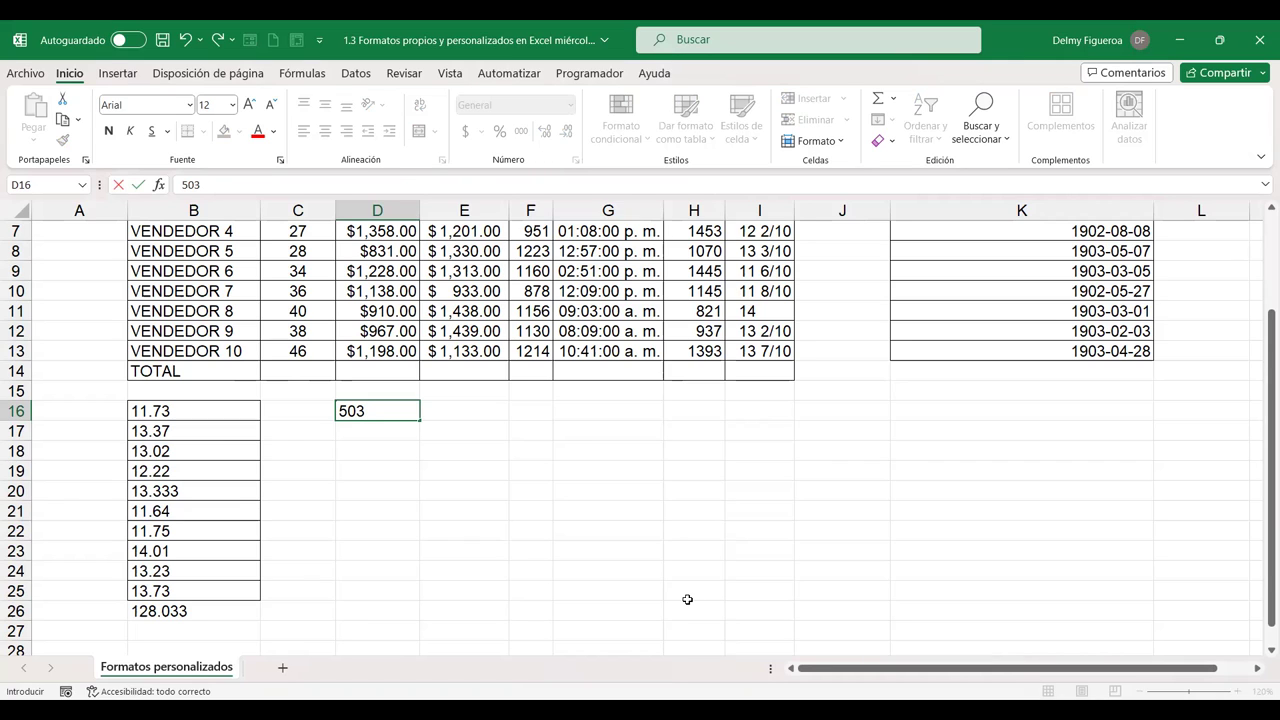
pyautogui.write('22222222')
pyautogui.press('Return')
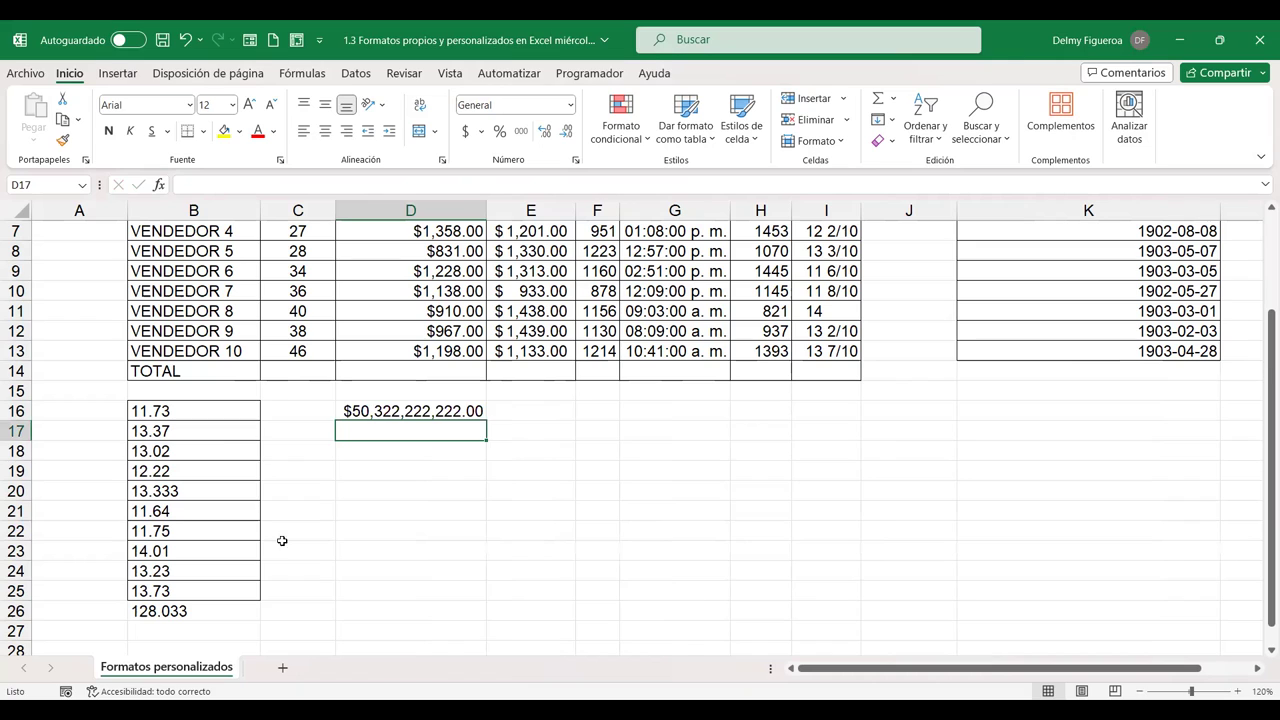
pyautogui.click(405, 409)
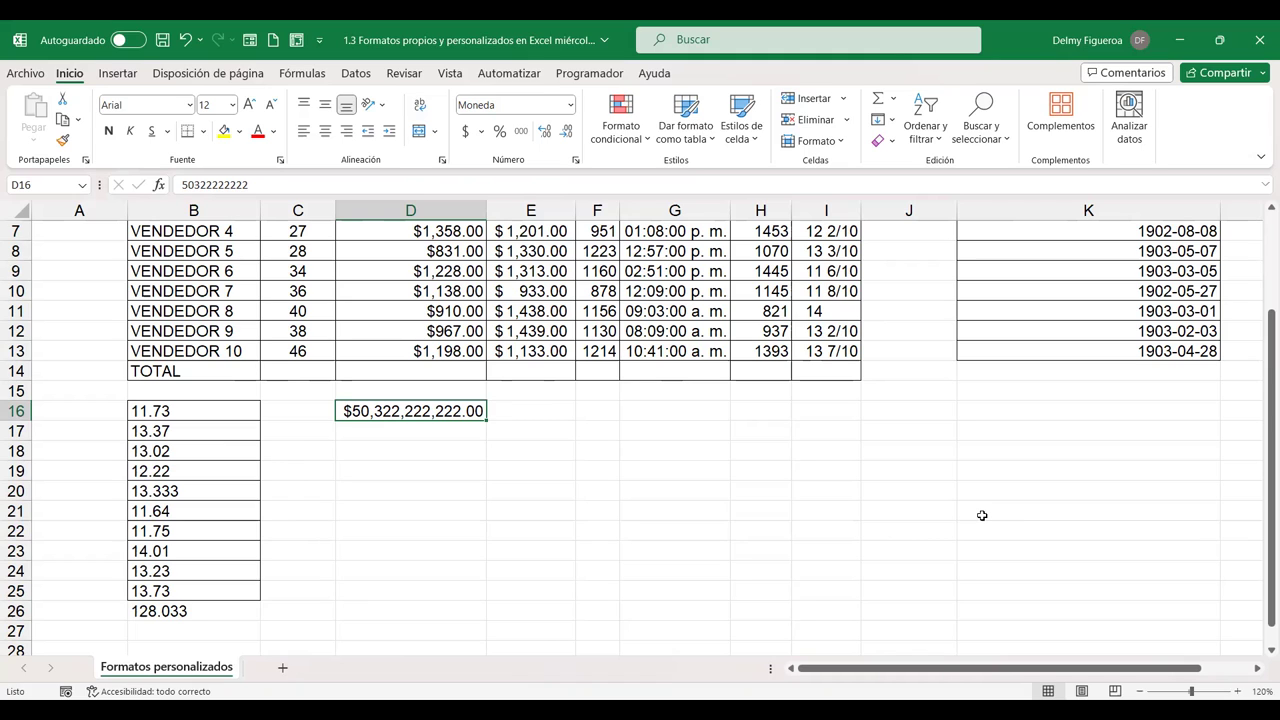
# Copy D16's custom format code $#,##0.00;-$#,##0.00 from Format Cells, leaving D16 unchanged
pyautogui.hotkey('ctrl', '1')
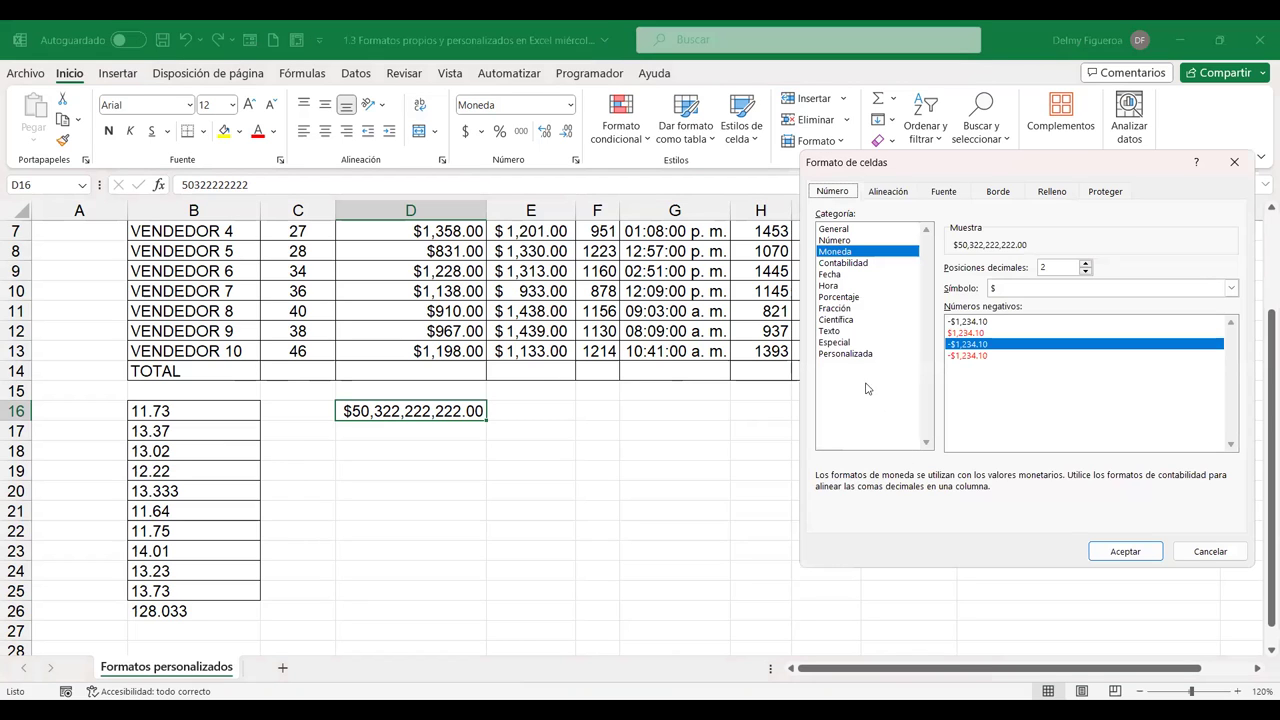
pyautogui.click(853, 354)
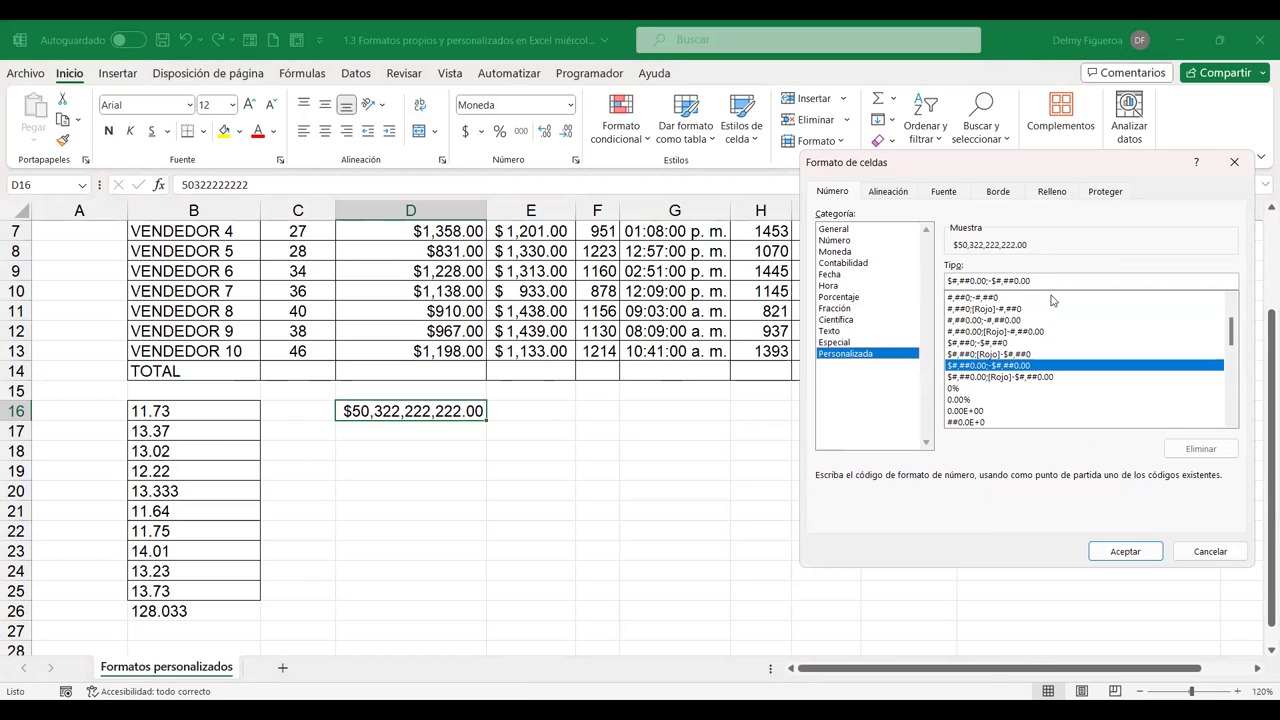
pyautogui.moveTo(1034, 281); pyautogui.dragTo(930, 283)
pyautogui.hotkey('ctrl', 'c')
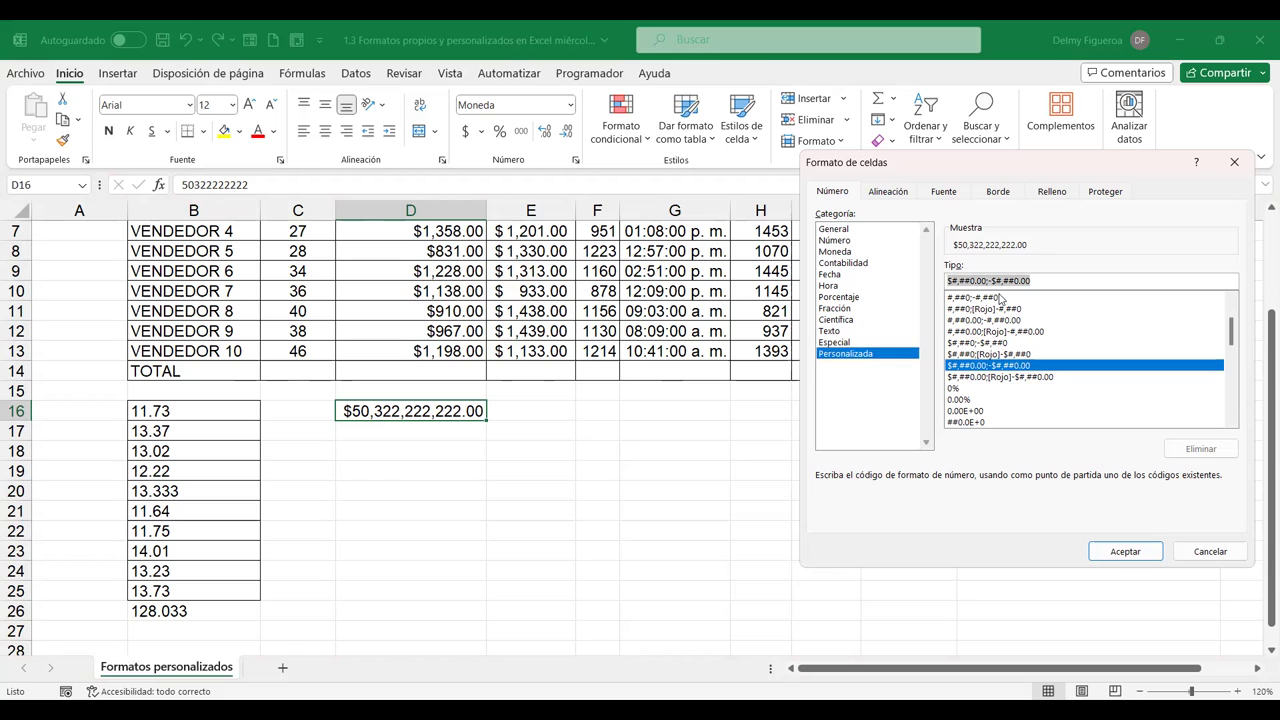
pyautogui.click(1214, 560)
# Paste the format code into F16 and enlarge it to 16-point text
pyautogui.click(594, 411)
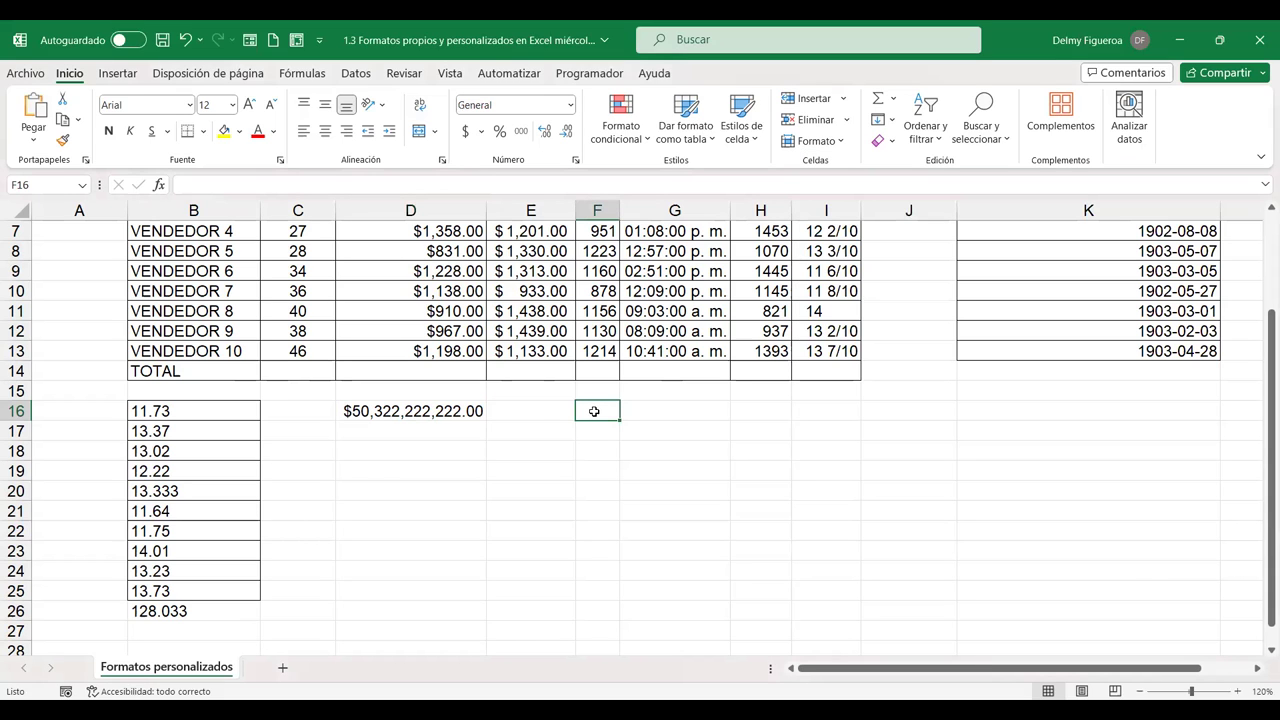
pyautogui.hotkey('ctrl', 'v')
pyautogui.click(251, 105)
pyautogui.click(251, 105)
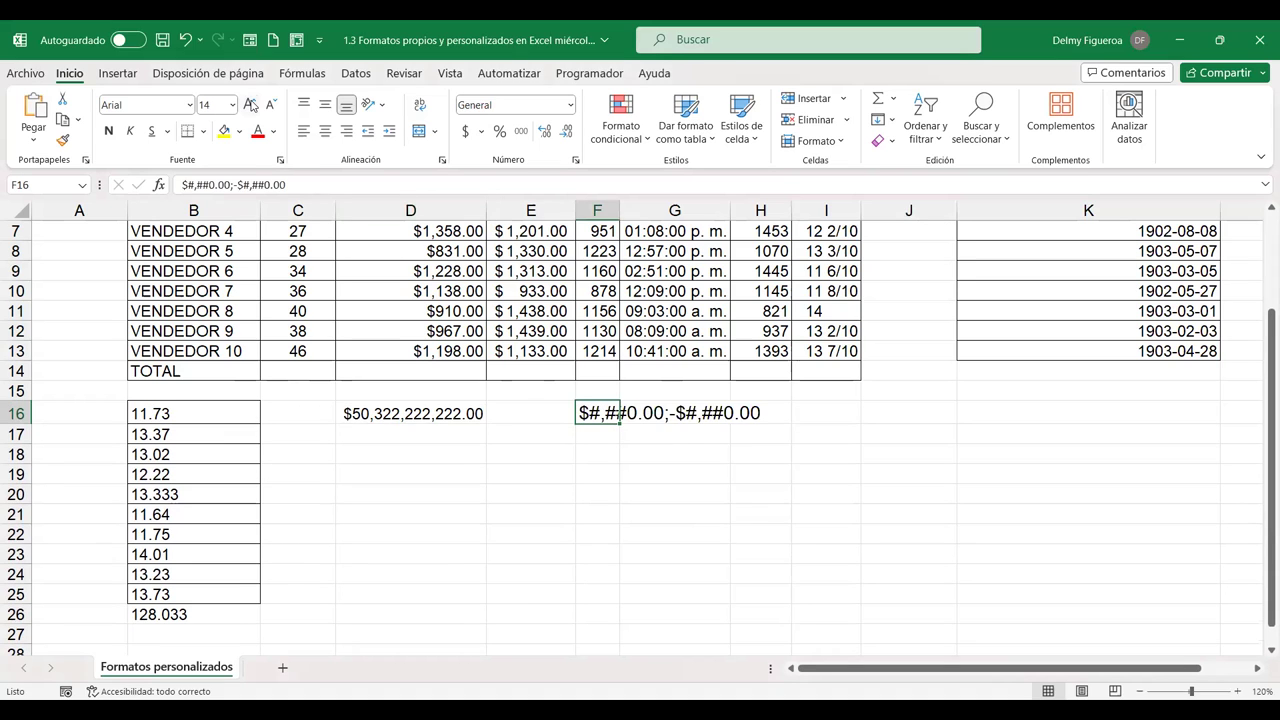
pyautogui.click(615, 463)
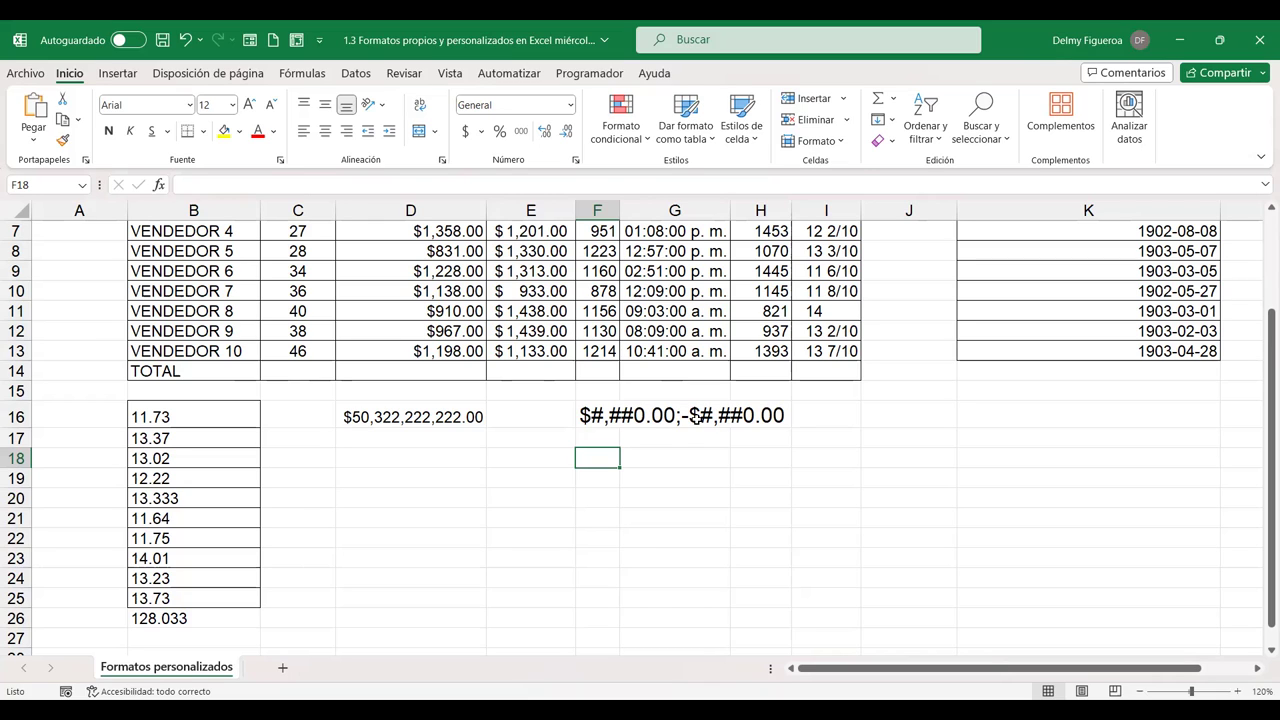
pyautogui.click(455, 417)
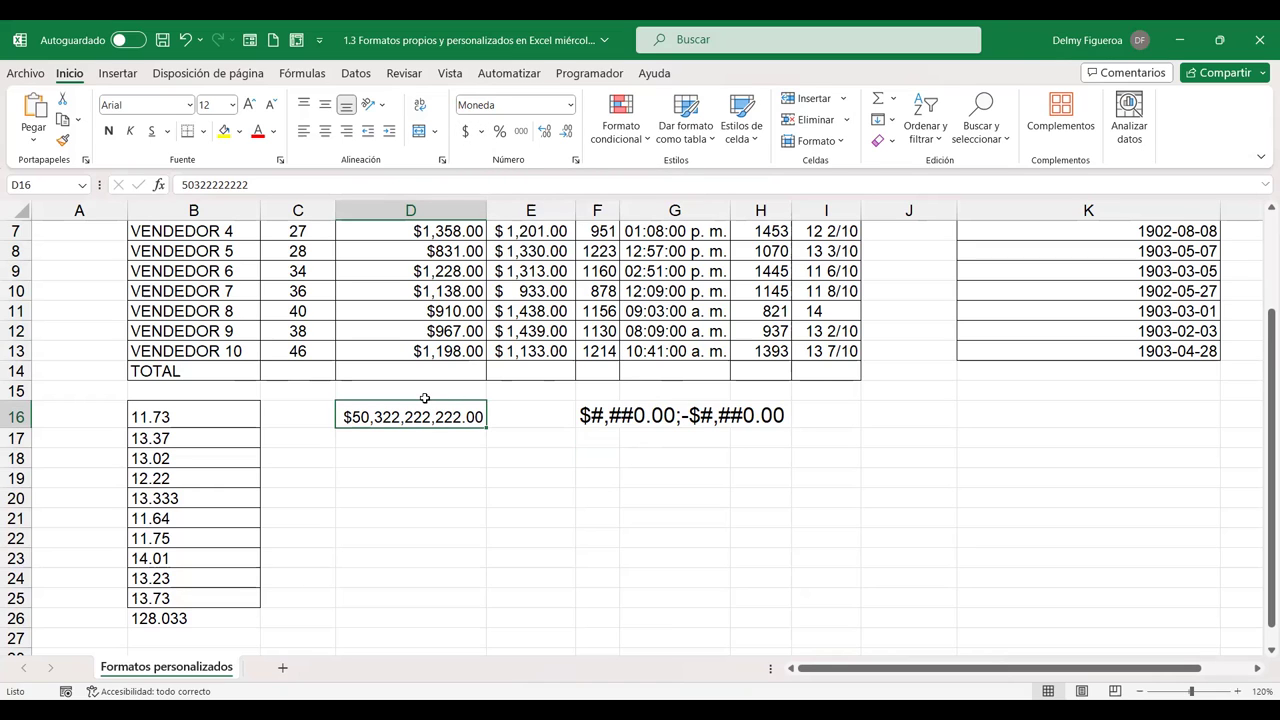
pyautogui.hotkey('ctrl', '1')
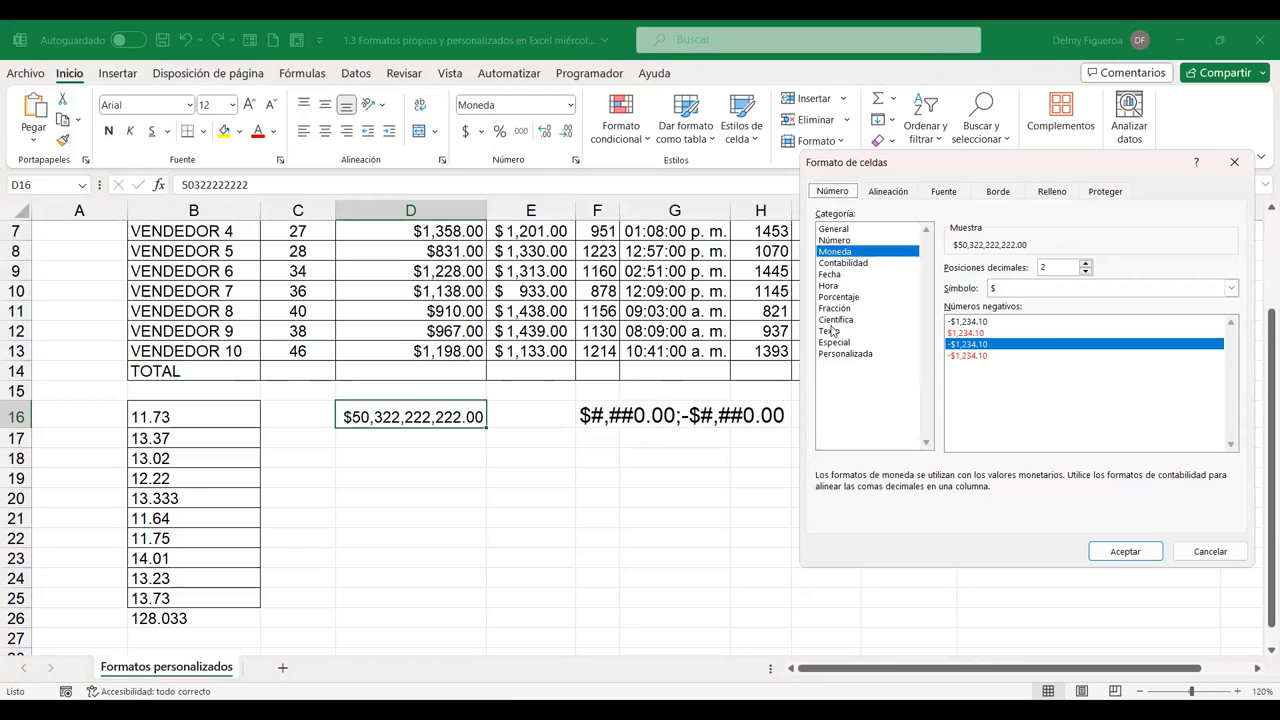
pyautogui.click(868, 356)
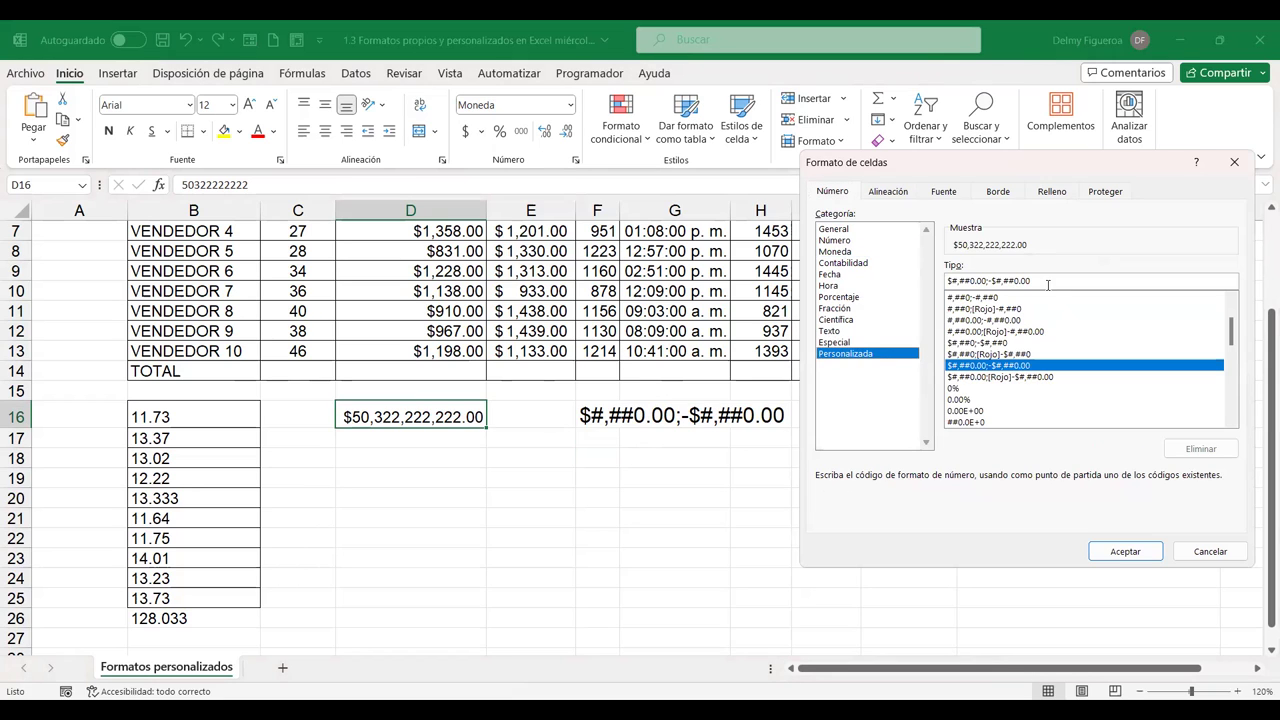
pyautogui.moveTo(1034, 281); pyautogui.dragTo(930, 281)
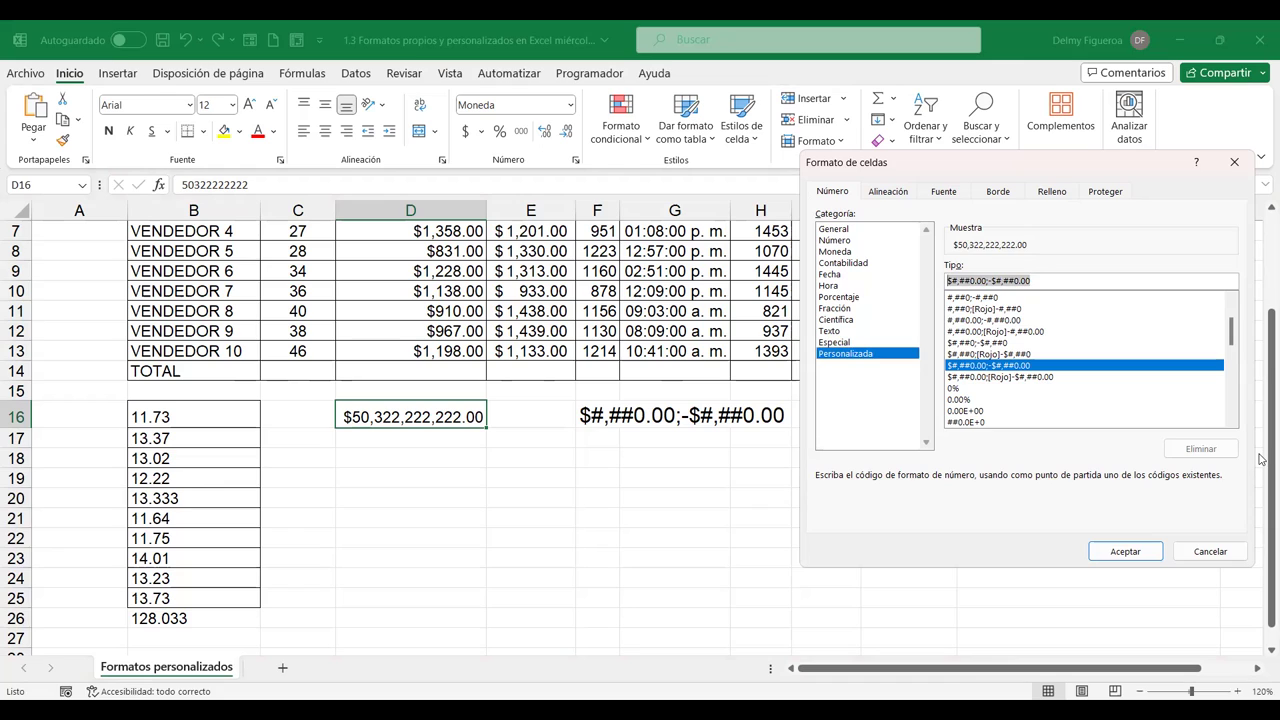
pyautogui.press('BackSpace')
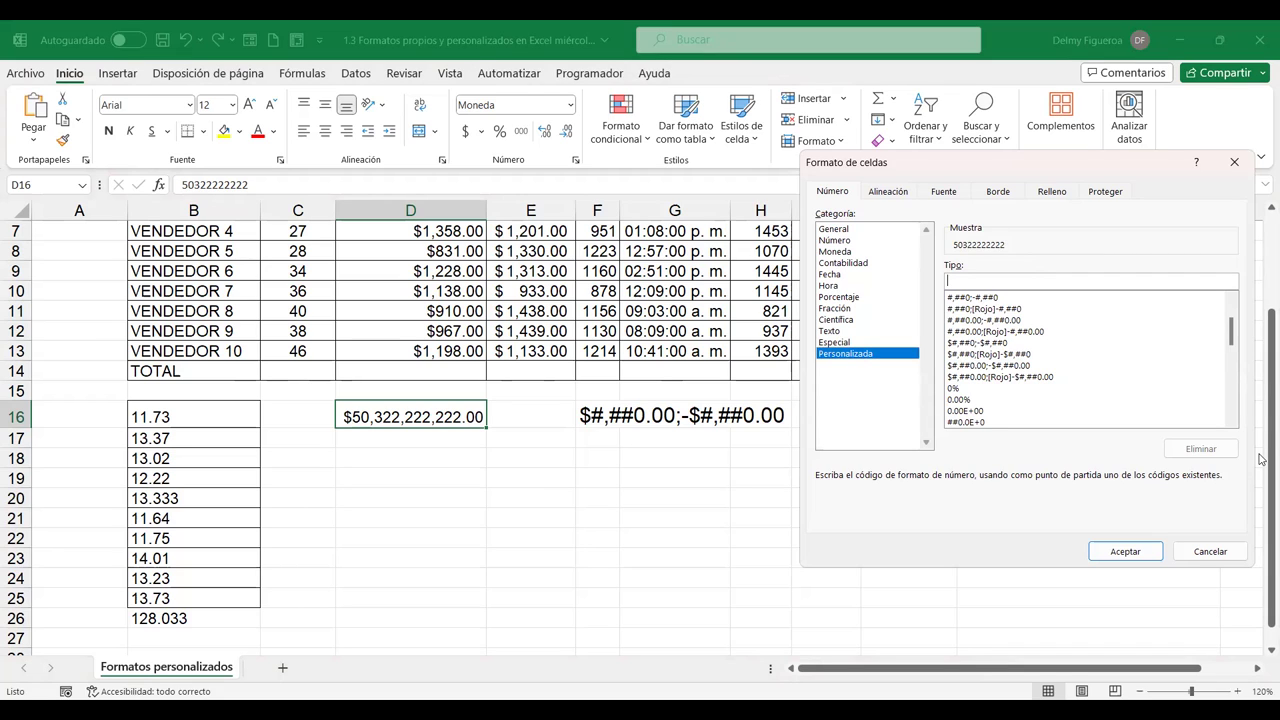
pyautogui.write('000')
pyautogui.write('-')
pyautogui.write('0000')
pyautogui.write('-')
pyautogui.write('0000')
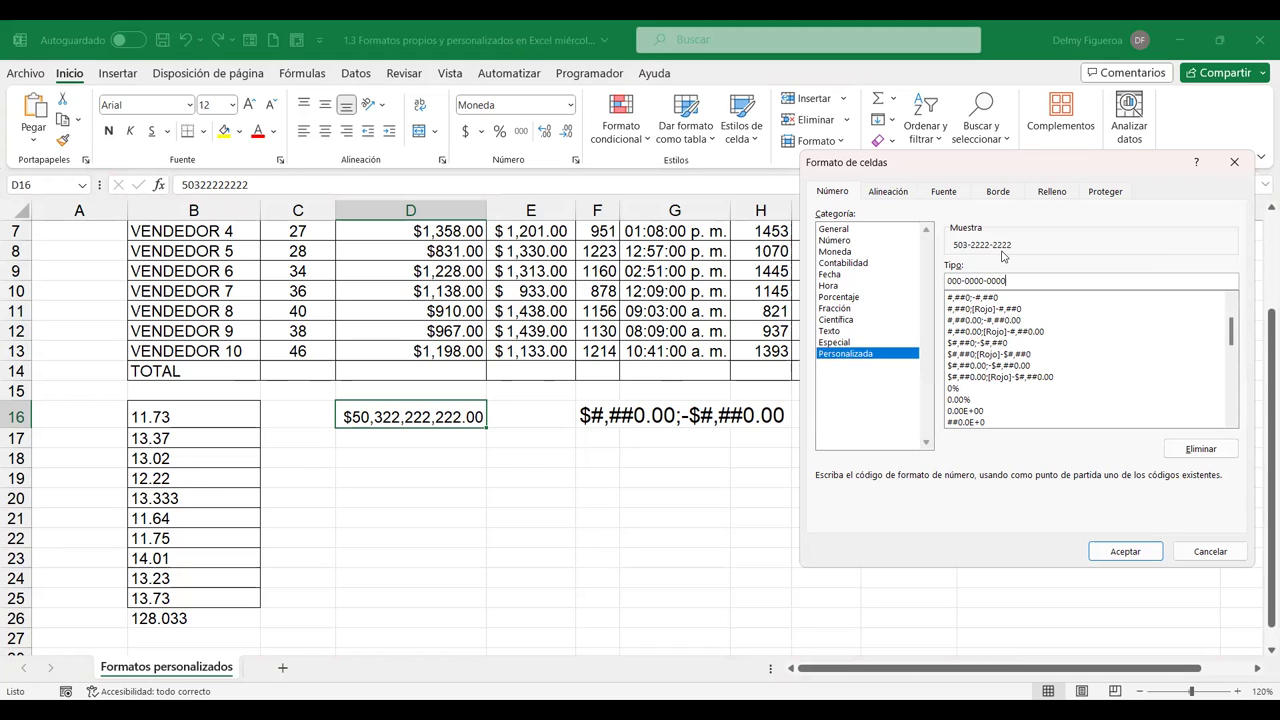
pyautogui.click(1133, 556)
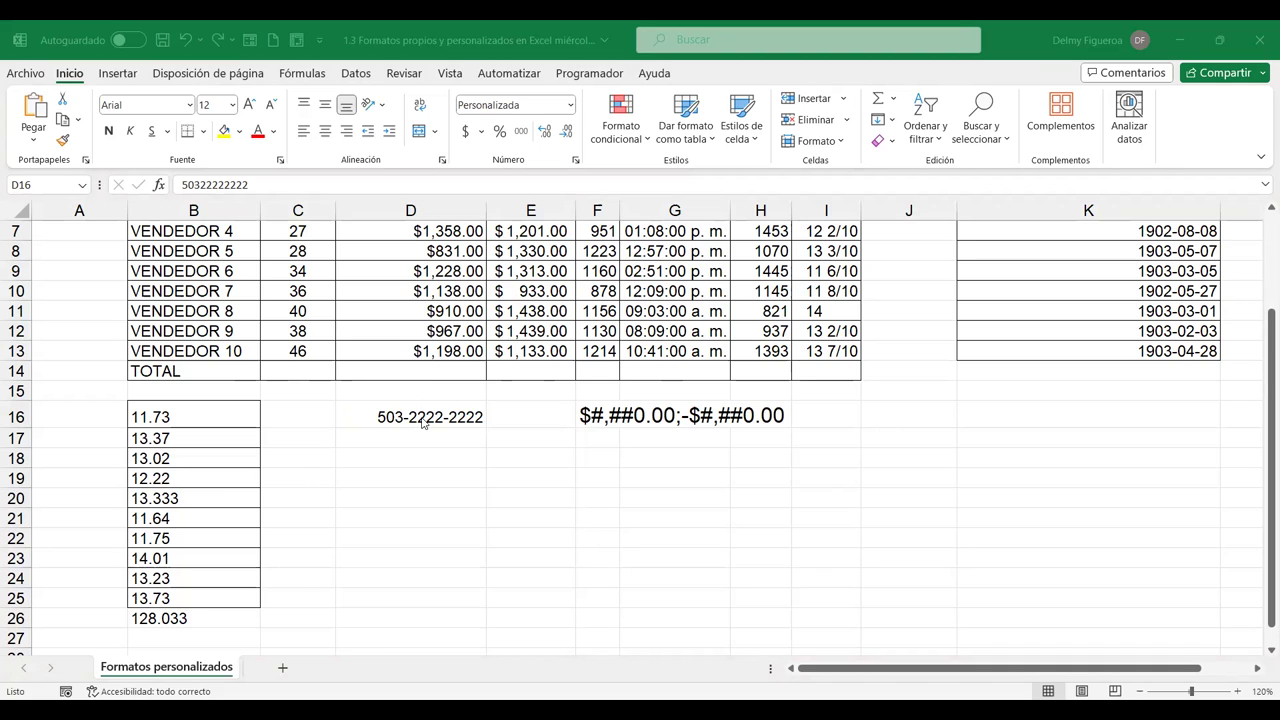
# Select the empty range D17:D25 below the formatted phone number
pyautogui.click(423, 421)
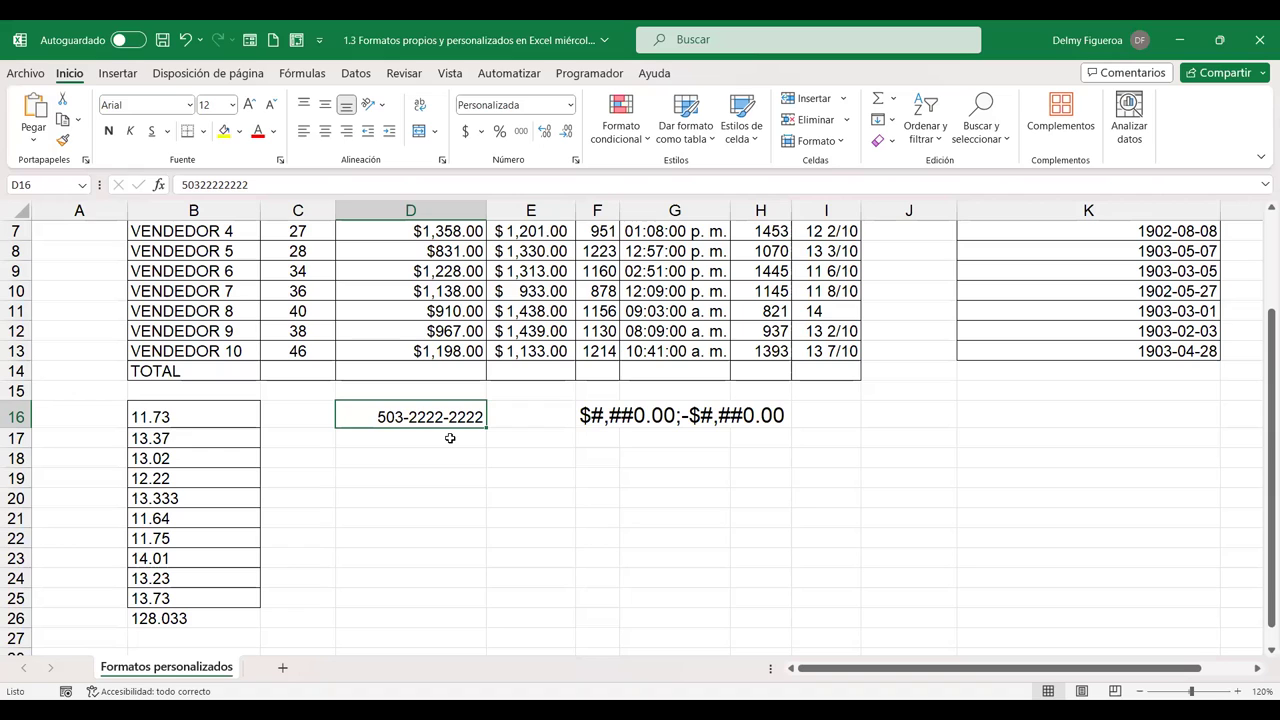
pyautogui.moveTo(450, 438); pyautogui.dragTo(424, 598)
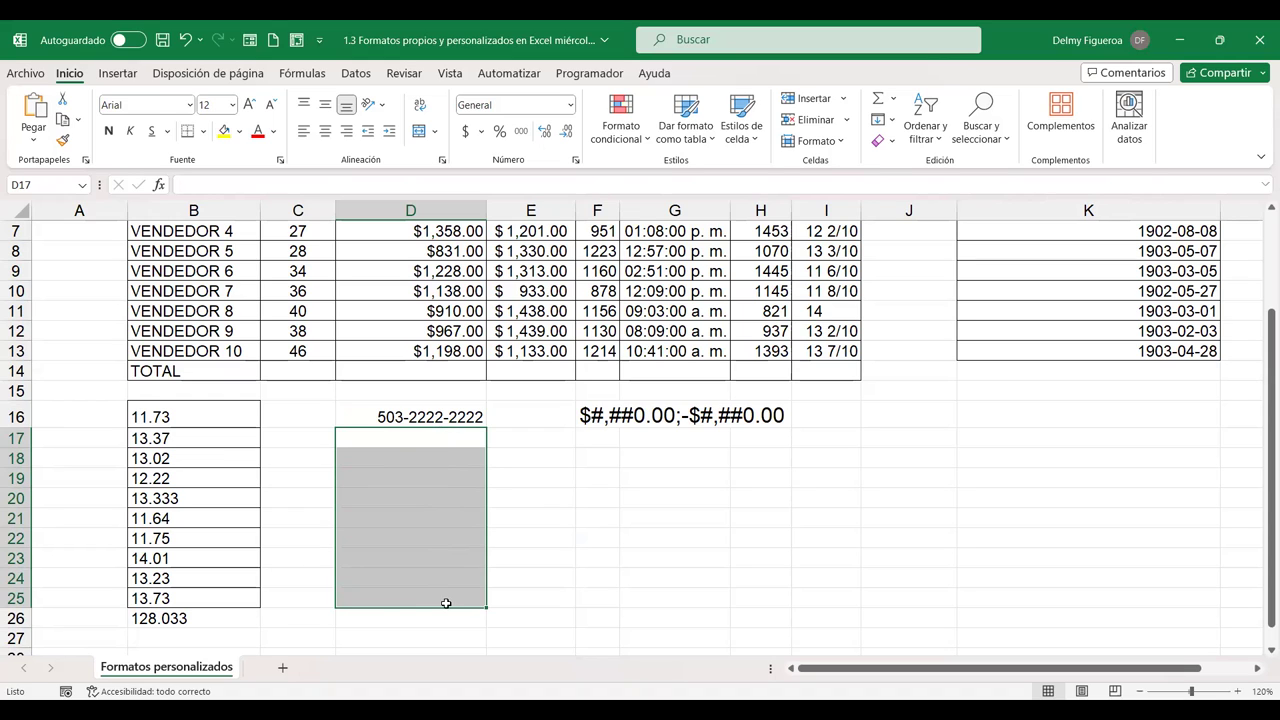
pyautogui.hotkey('ctrl', '1')
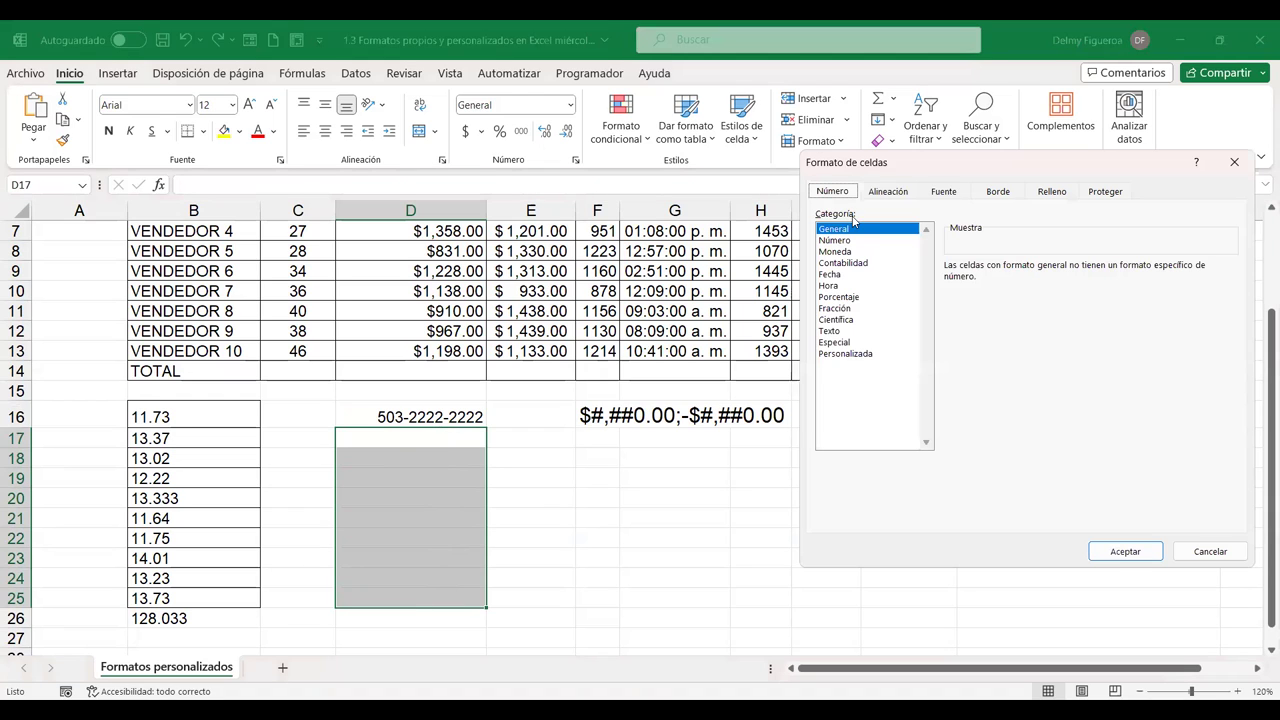
pyautogui.click(866, 354)
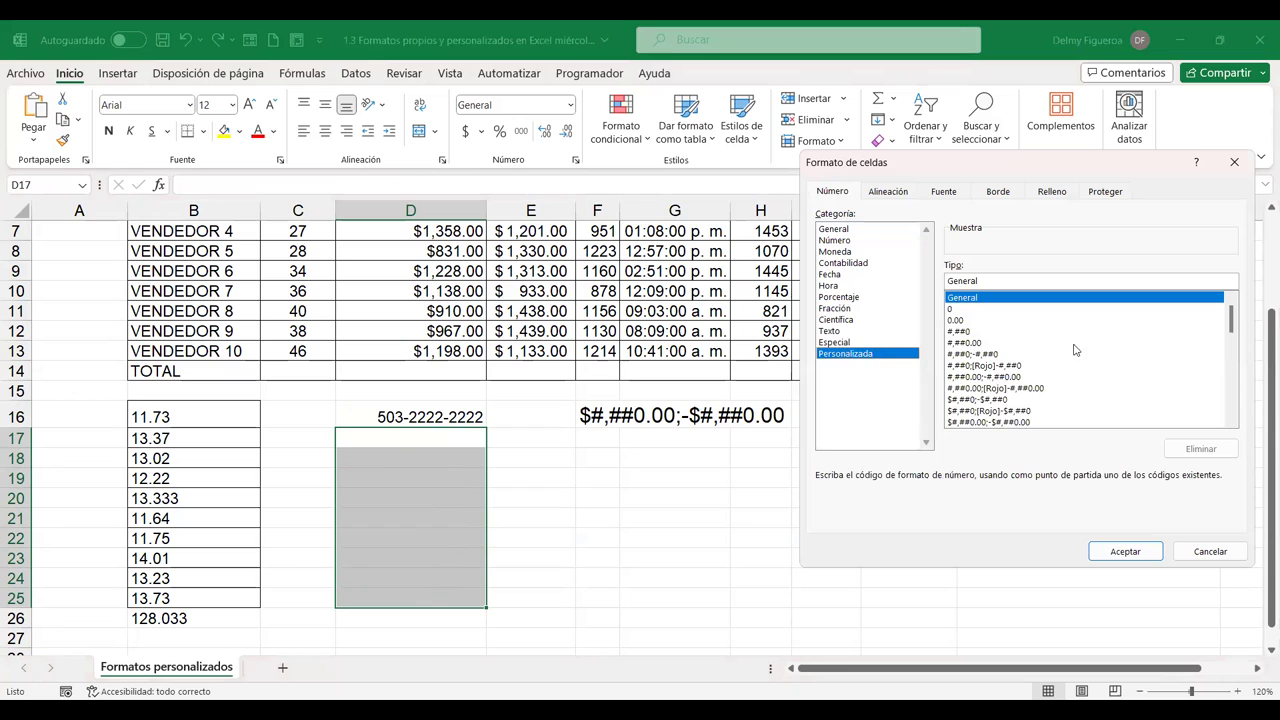
pyautogui.moveTo(1232, 328); pyautogui.dragTo(1232, 422)
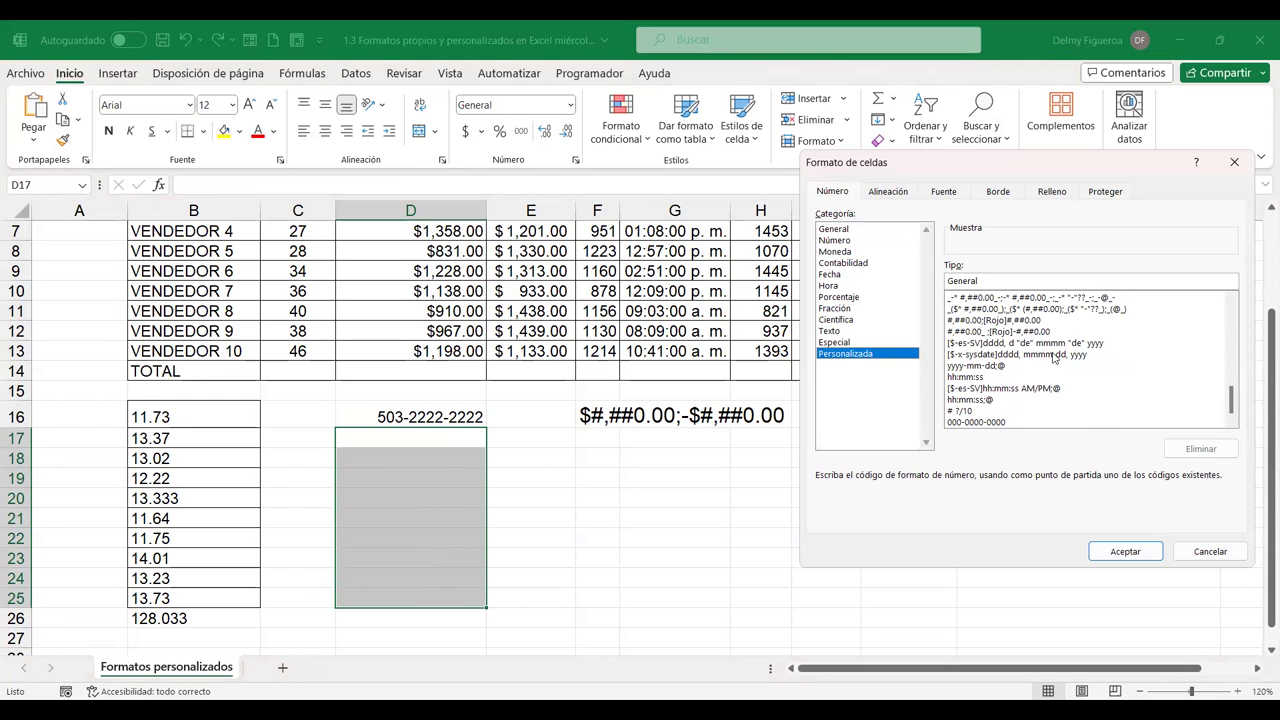
pyautogui.click(985, 423)
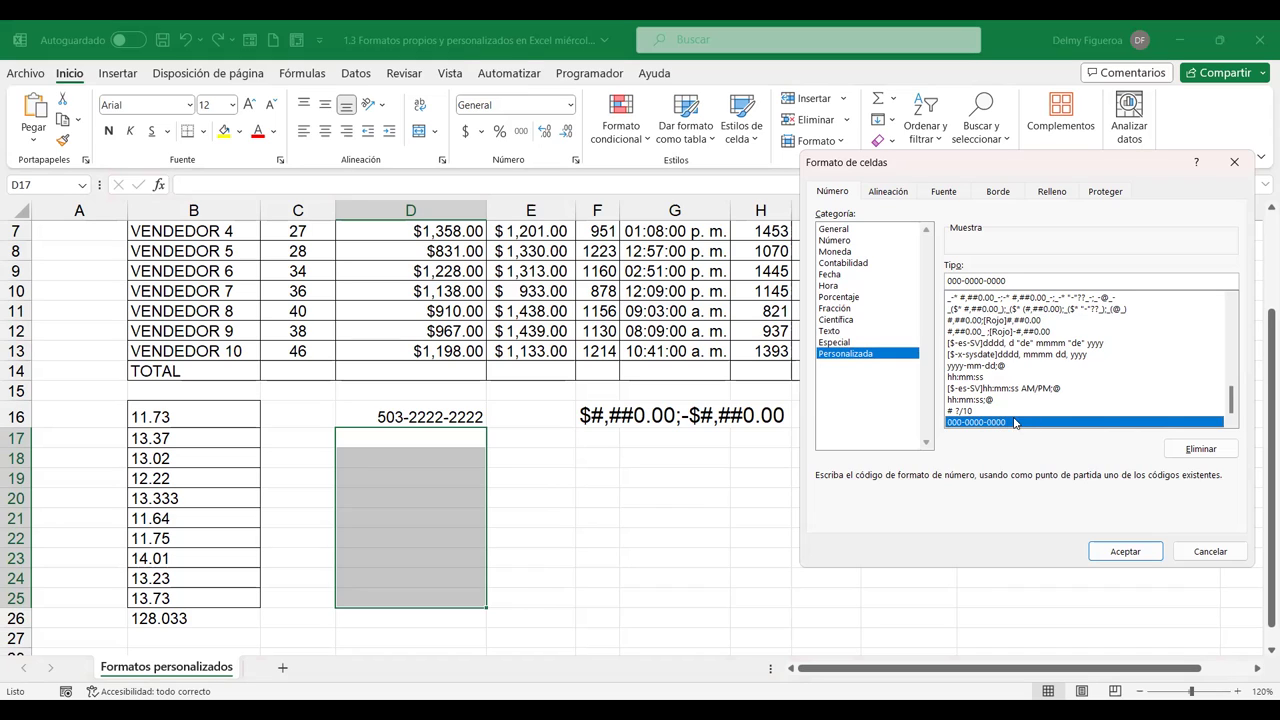
pyautogui.click(1154, 556)
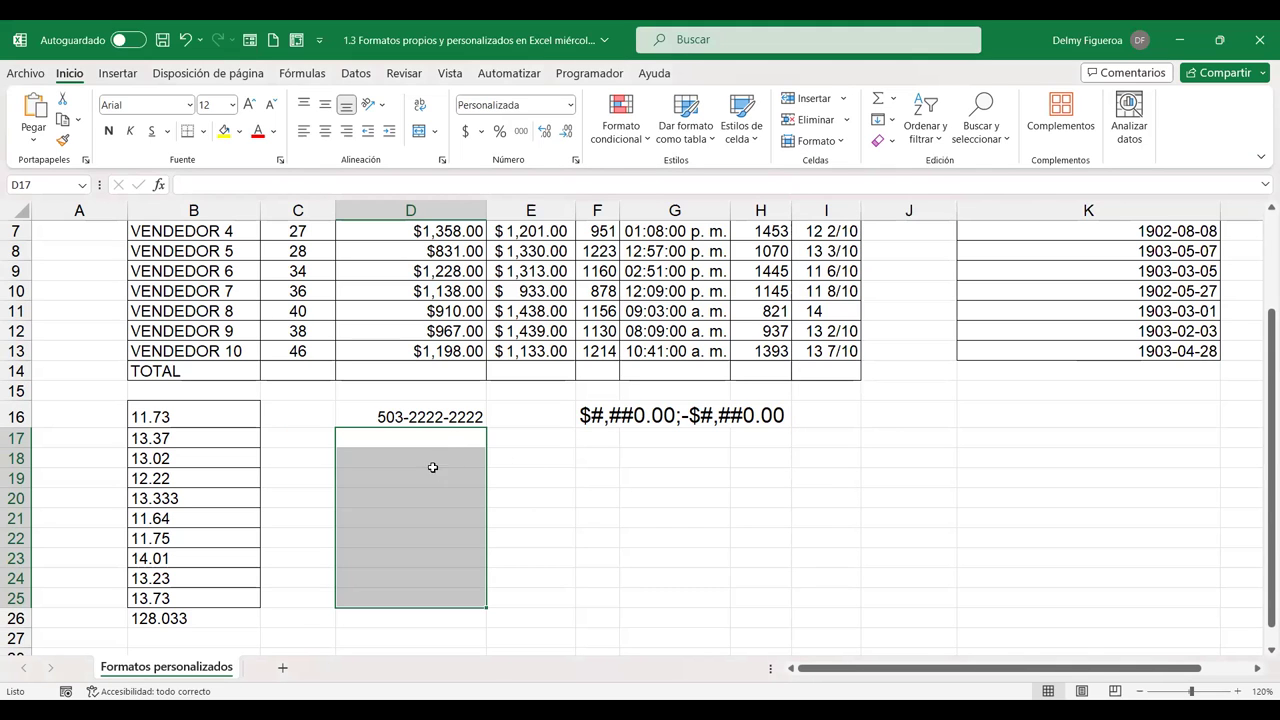
pyautogui.click(440, 436)
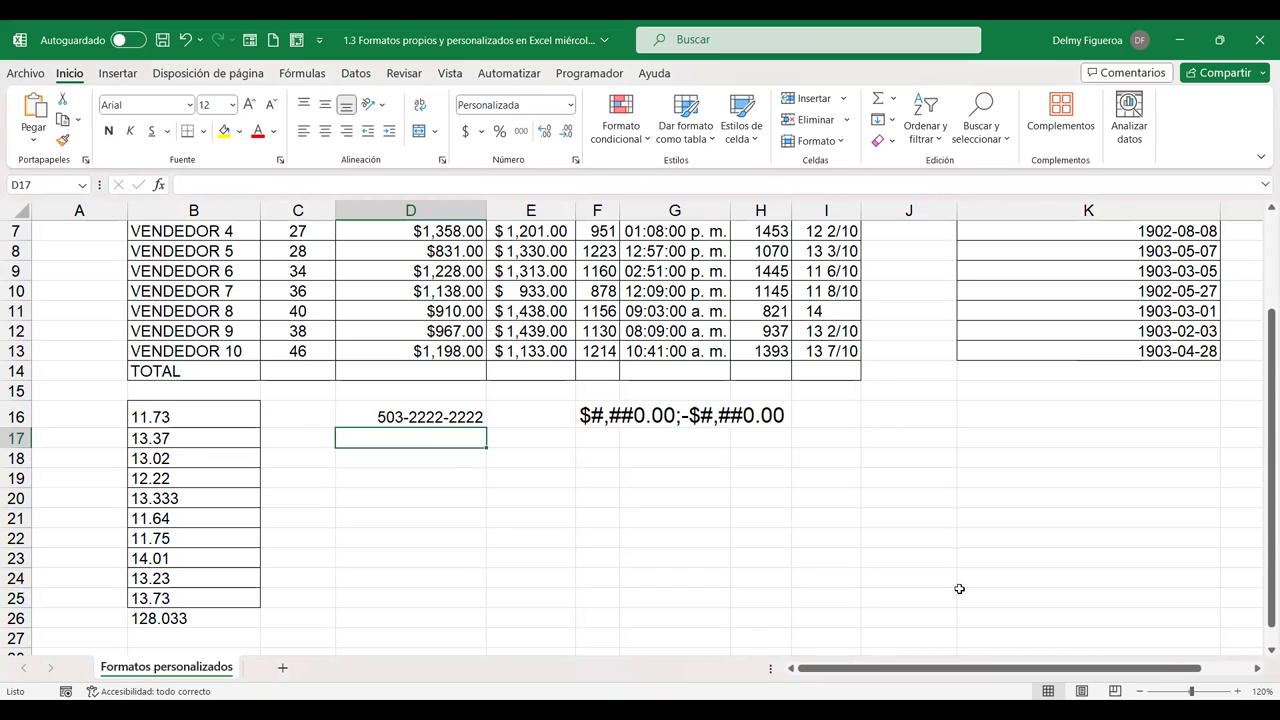
# Enter a second 11-digit phone number in D17, displayed with 3-4-4 dashes
pyautogui.write('502')
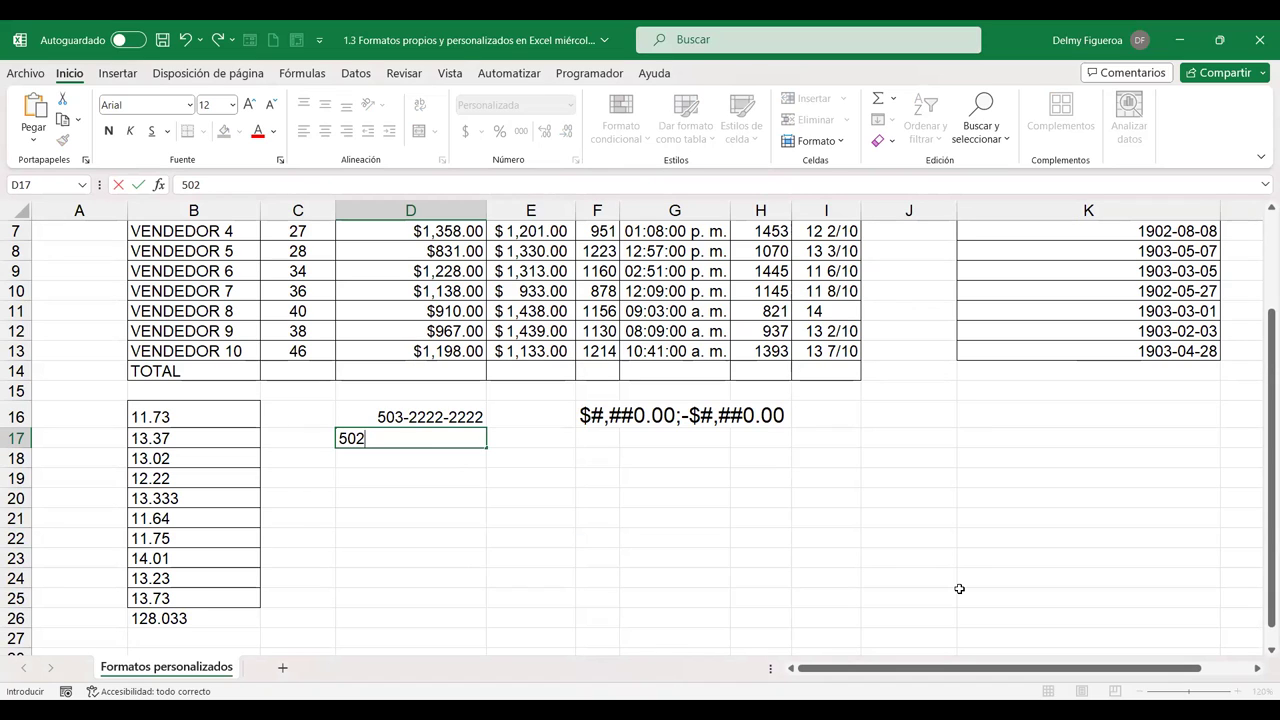
pyautogui.write('25555555')
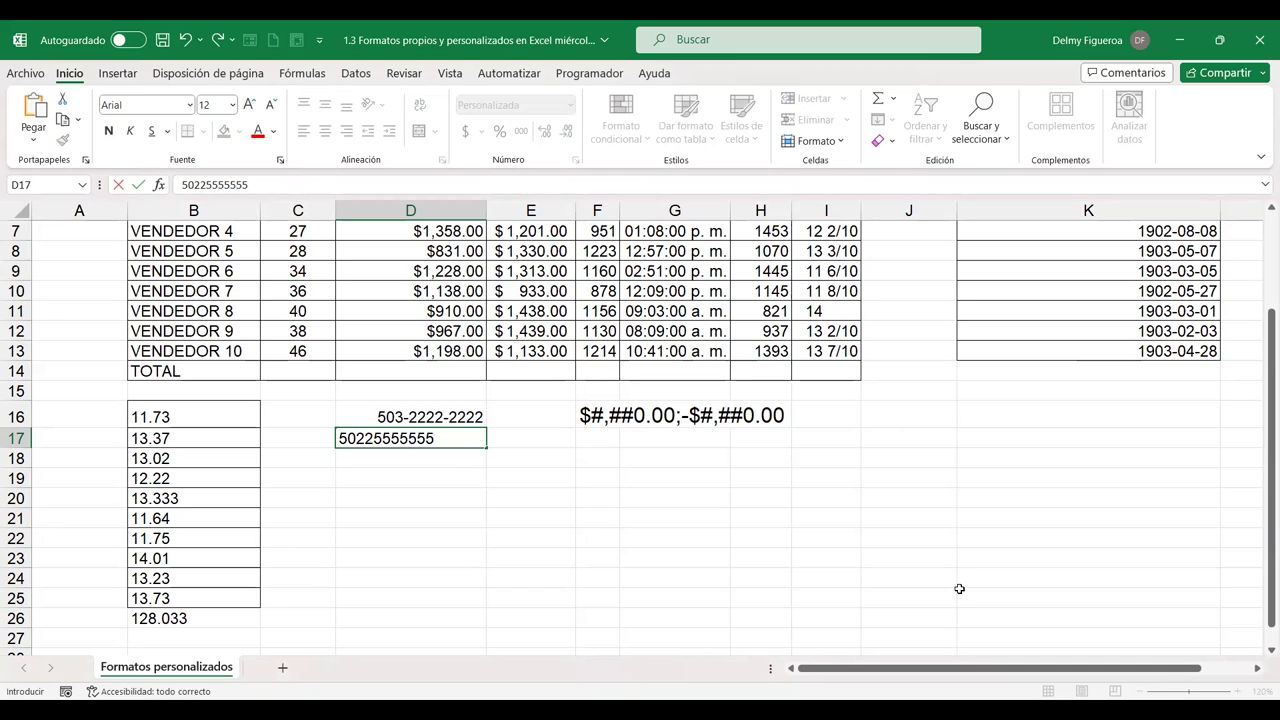
pyautogui.press('Return')
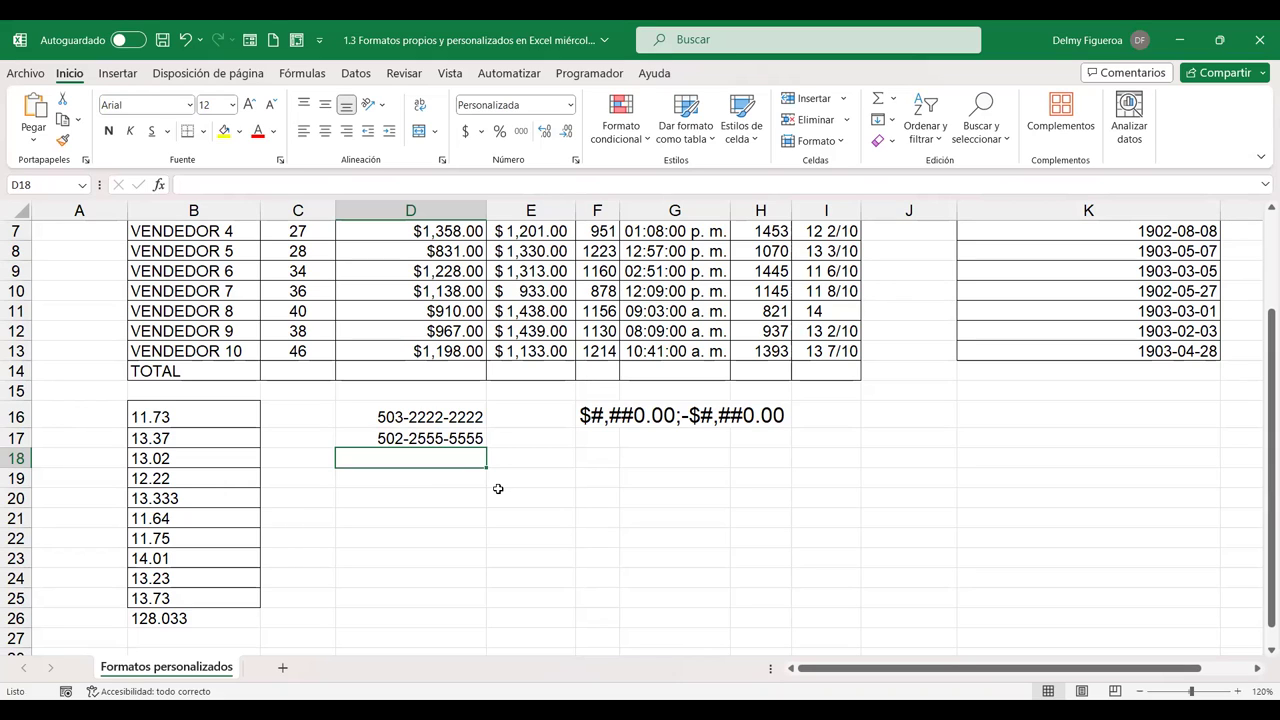
# Type the label 0000-0000 into F17
pyautogui.click(614, 437)
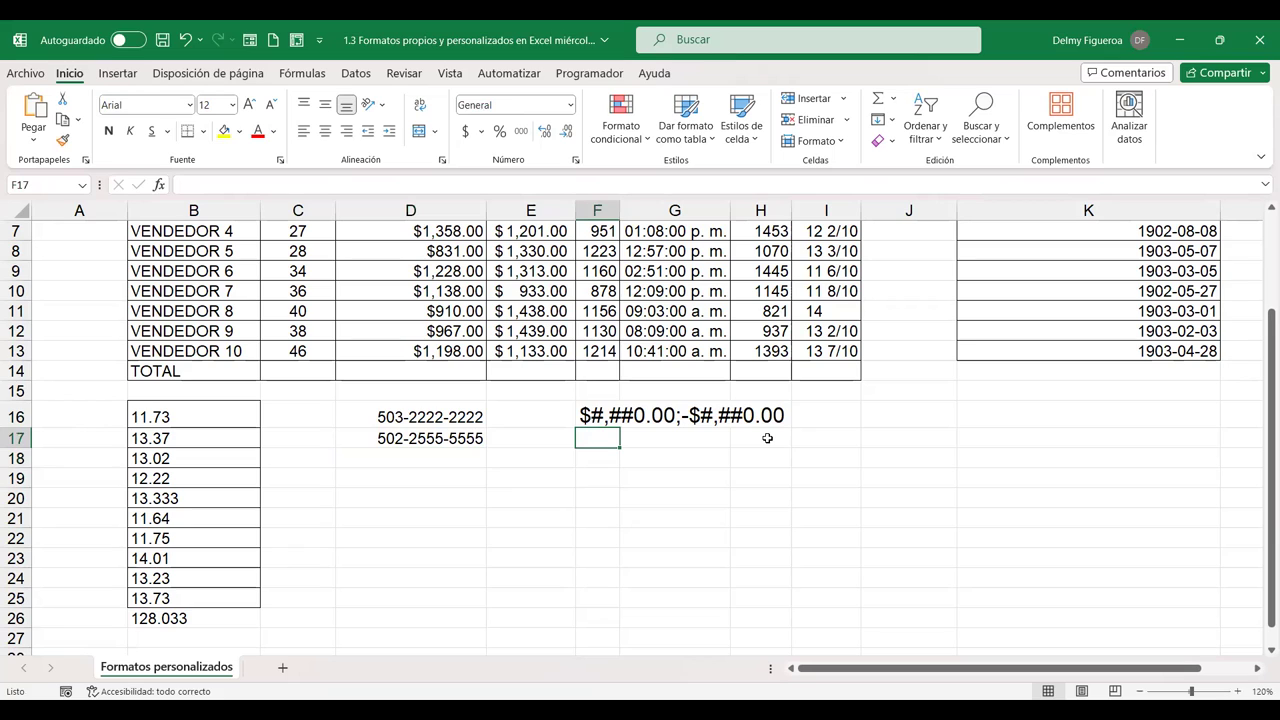
pyautogui.write('0000-')
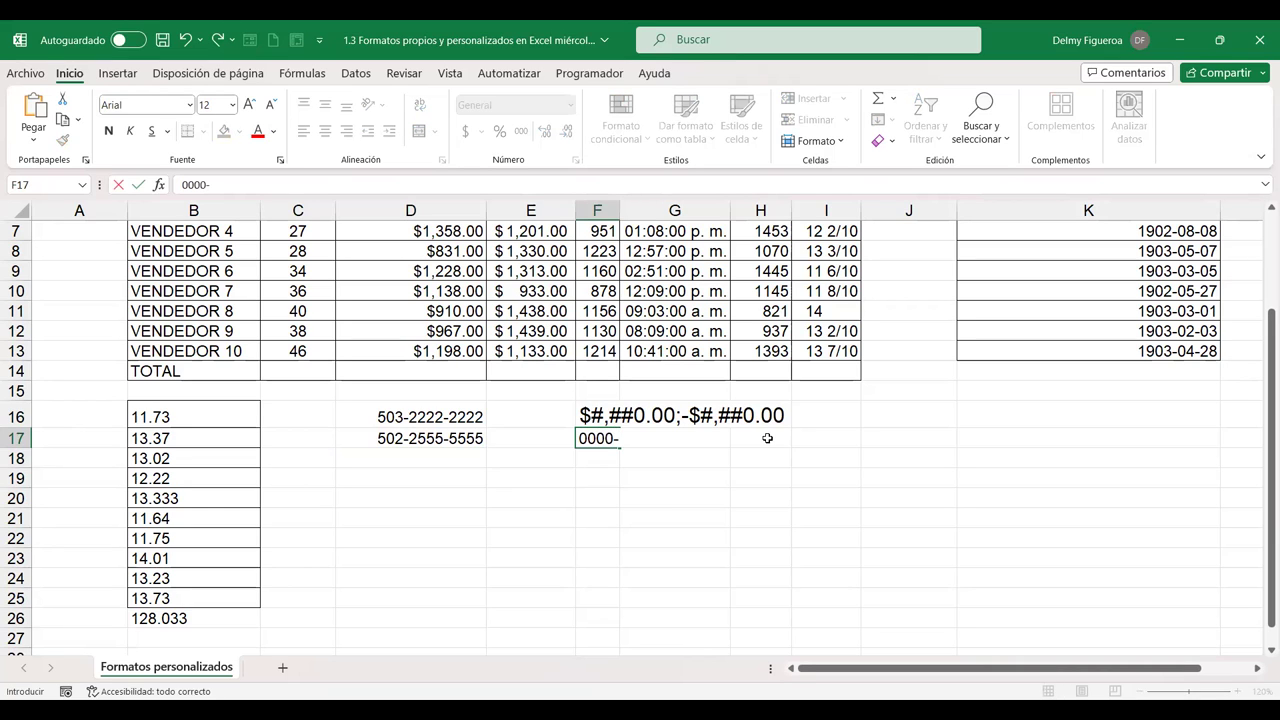
pyautogui.write('0')
pyautogui.write('0')
pyautogui.press('Return')
# Enter a third phone number in dashed form in D18
pyautogui.press('Up')
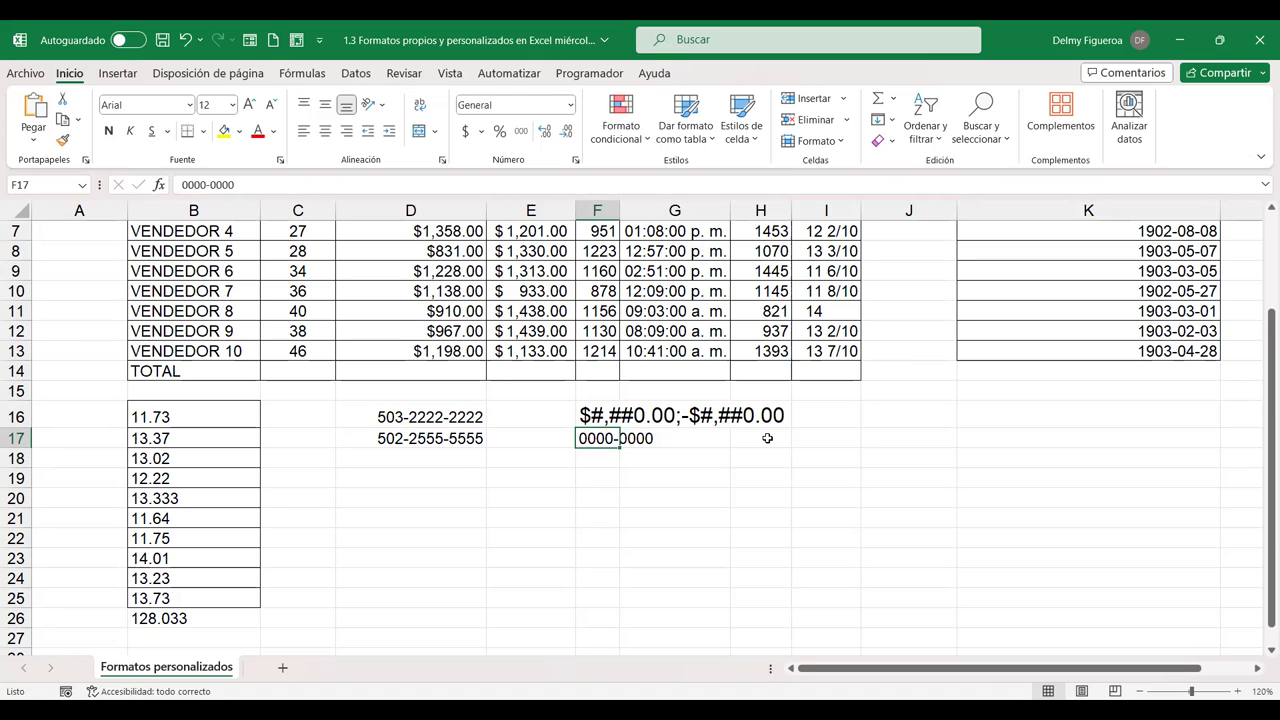
pyautogui.press('Left')
pyautogui.press('Left')
pyautogui.press('Down')
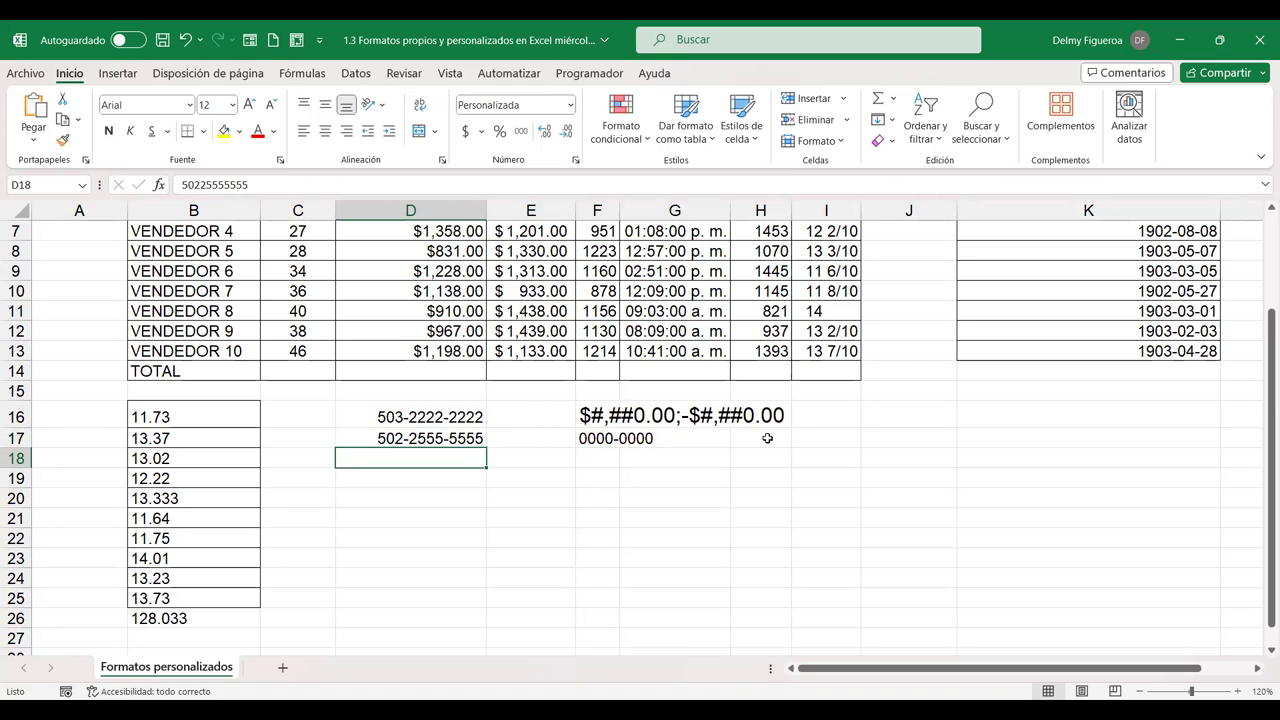
pyautogui.write('504')
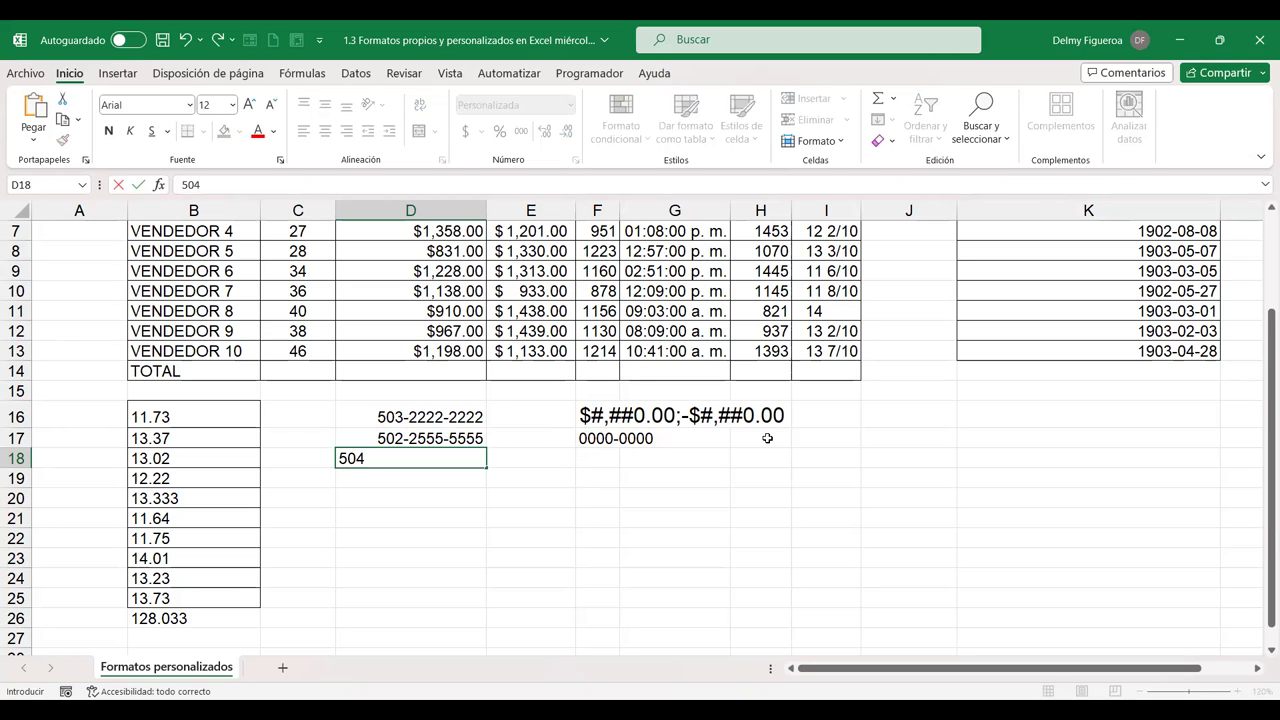
pyautogui.write('-2')
pyautogui.write('3')
pyautogui.write('33-')
pyautogui.write('333333')
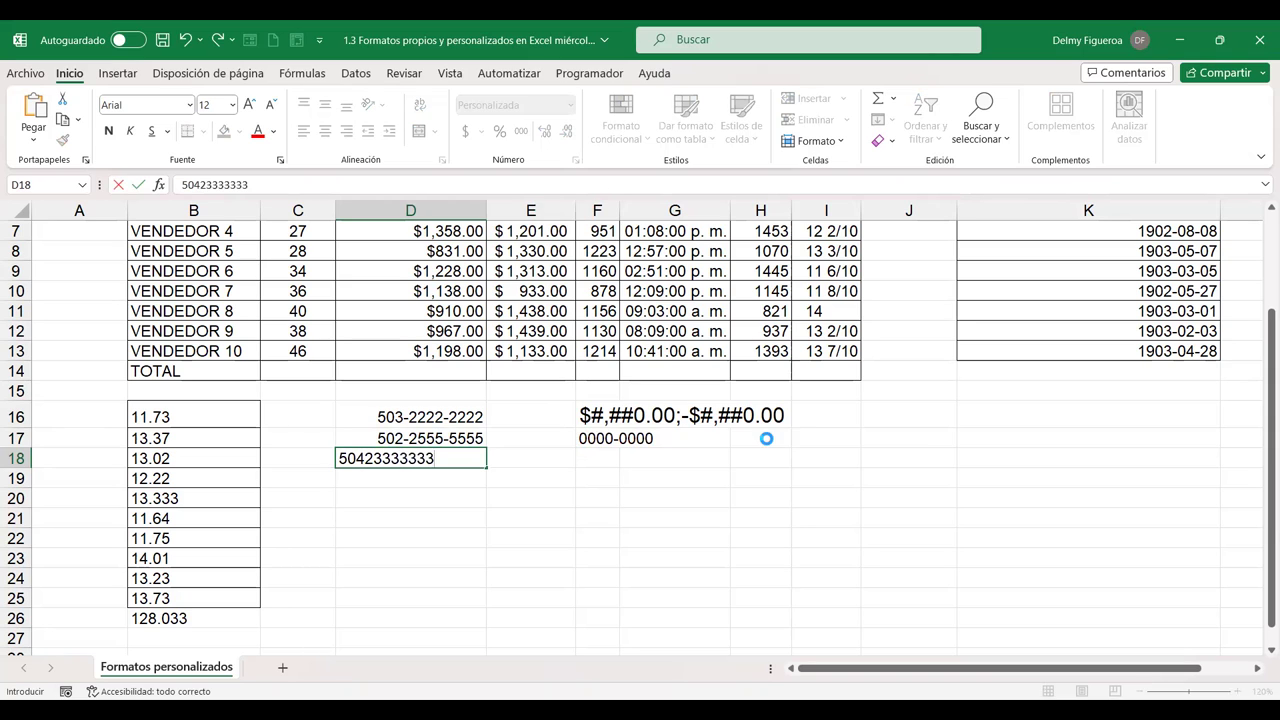
pyautogui.press('Return')
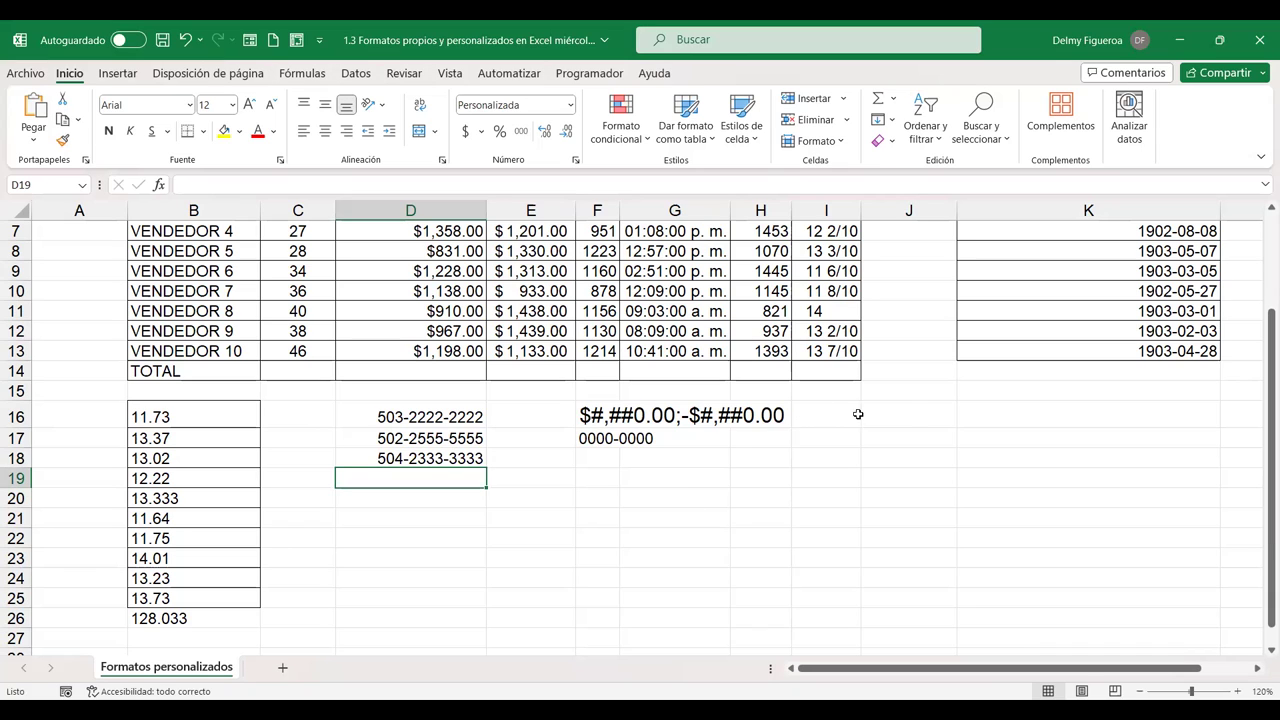
# Add the headings DUI in J16 and NIT in K16
pyautogui.click(909, 414)
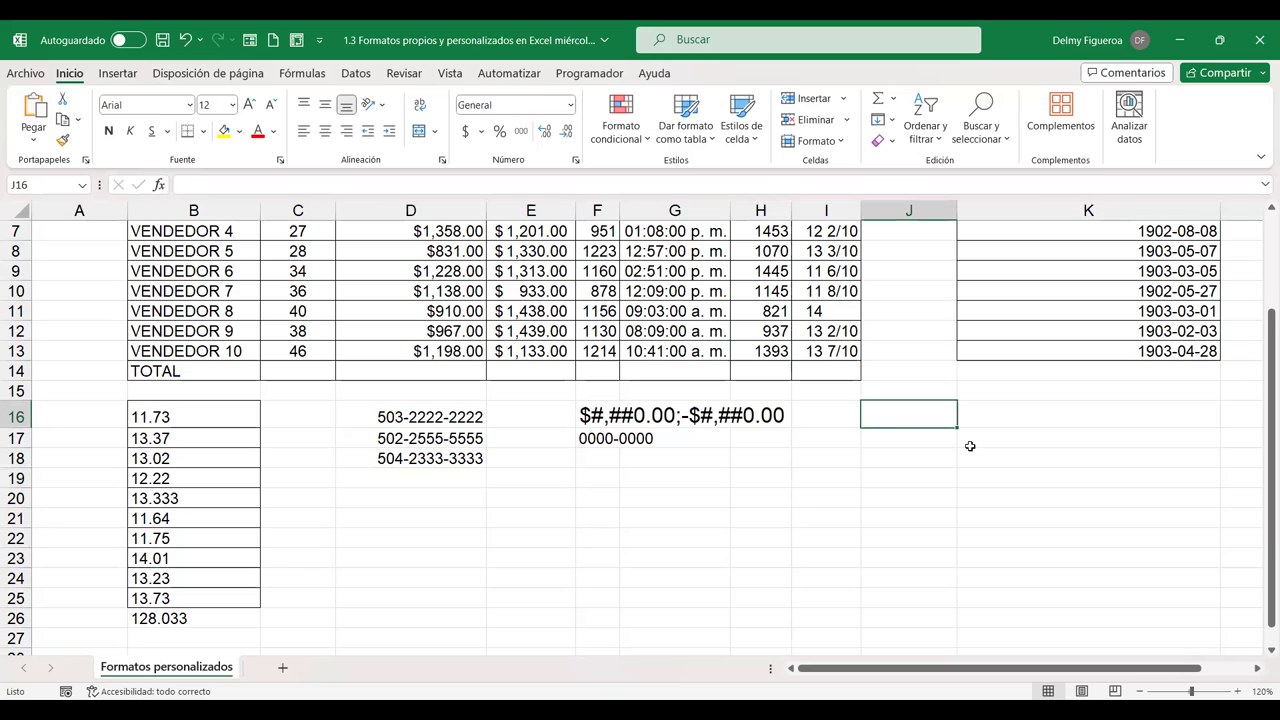
pyautogui.write('DUI')
pyautogui.press('Tab')
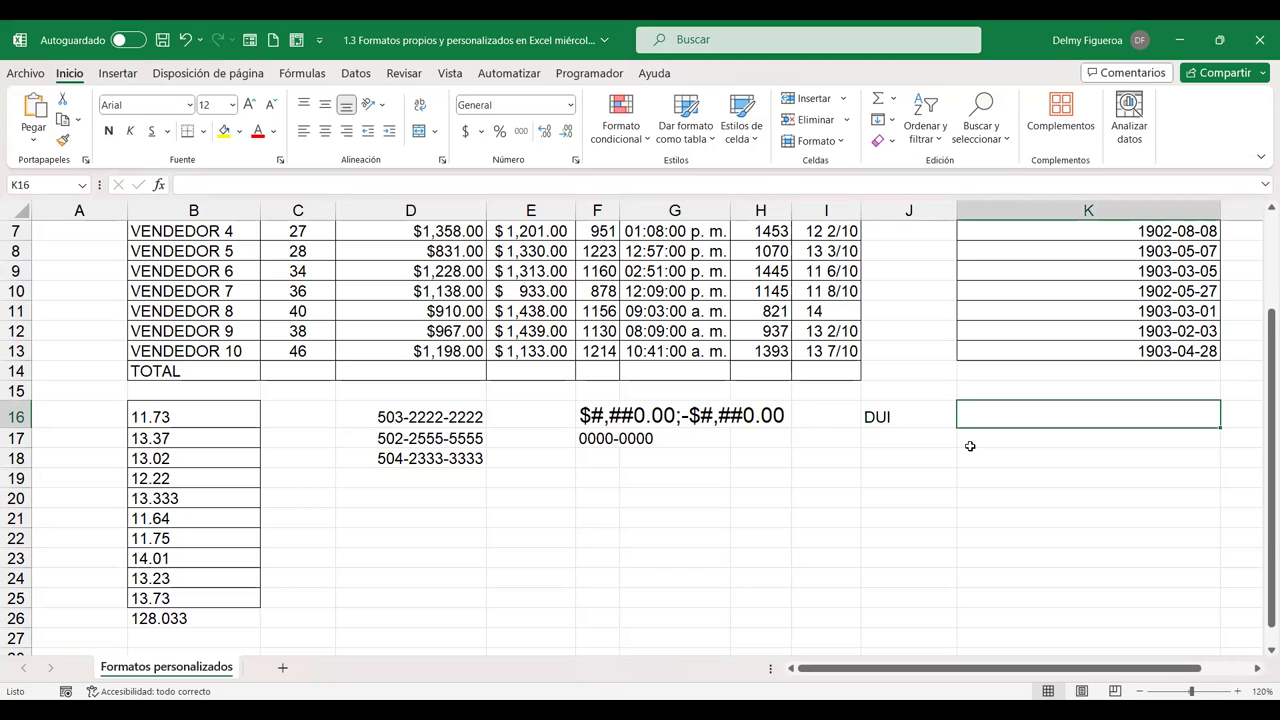
pyautogui.write('NIT')
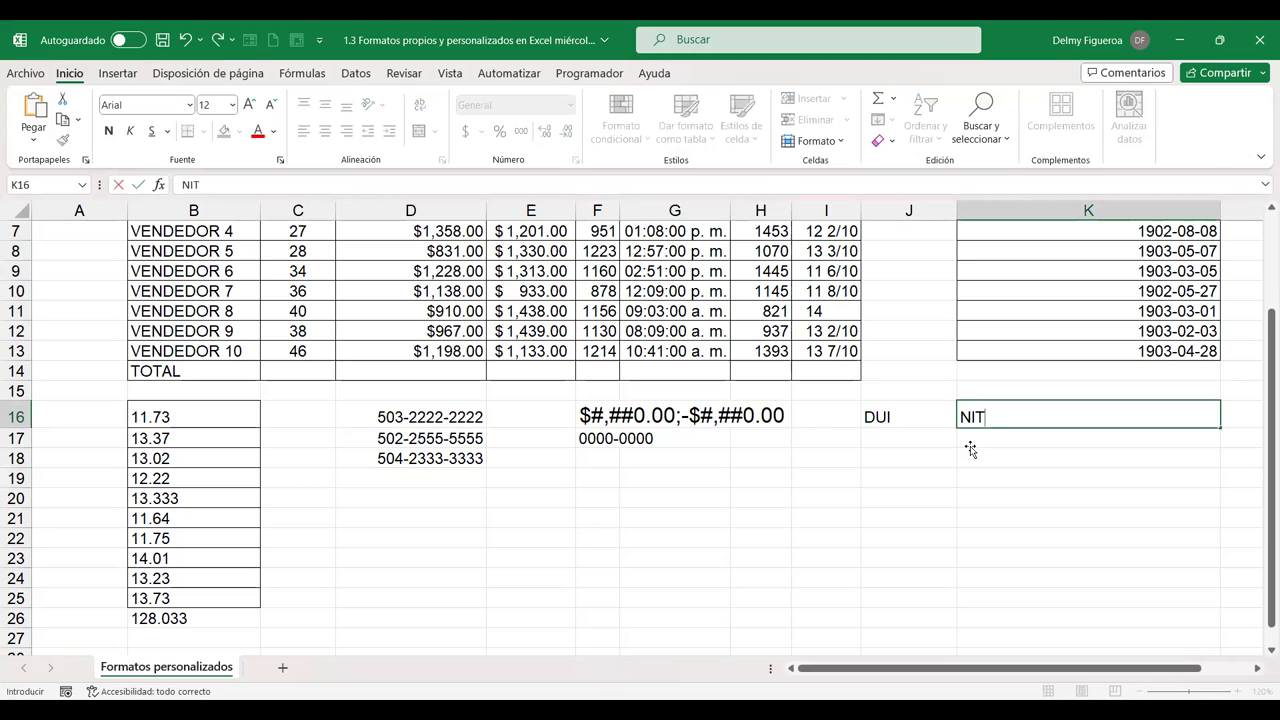
pyautogui.press('Return')
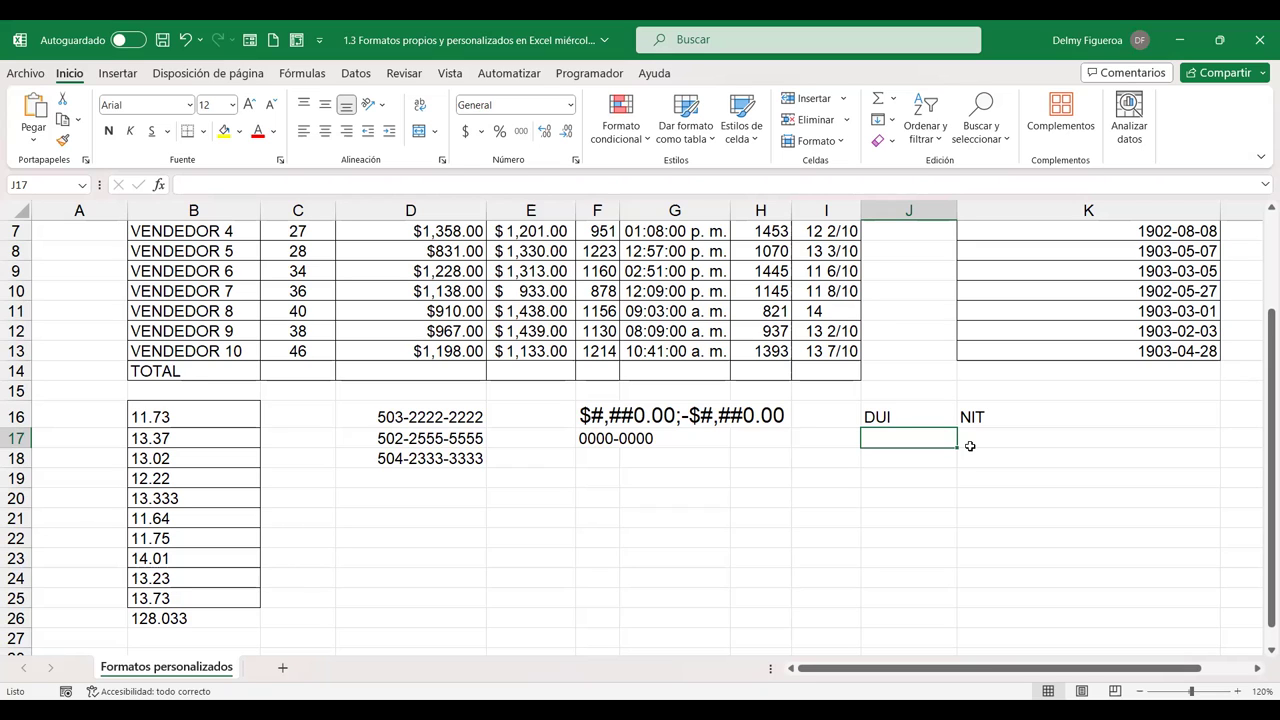
# Enter a sample DUI number with leading zeros in J17, which Excel drops
pyautogui.write('00')
pyautogui.write('12')
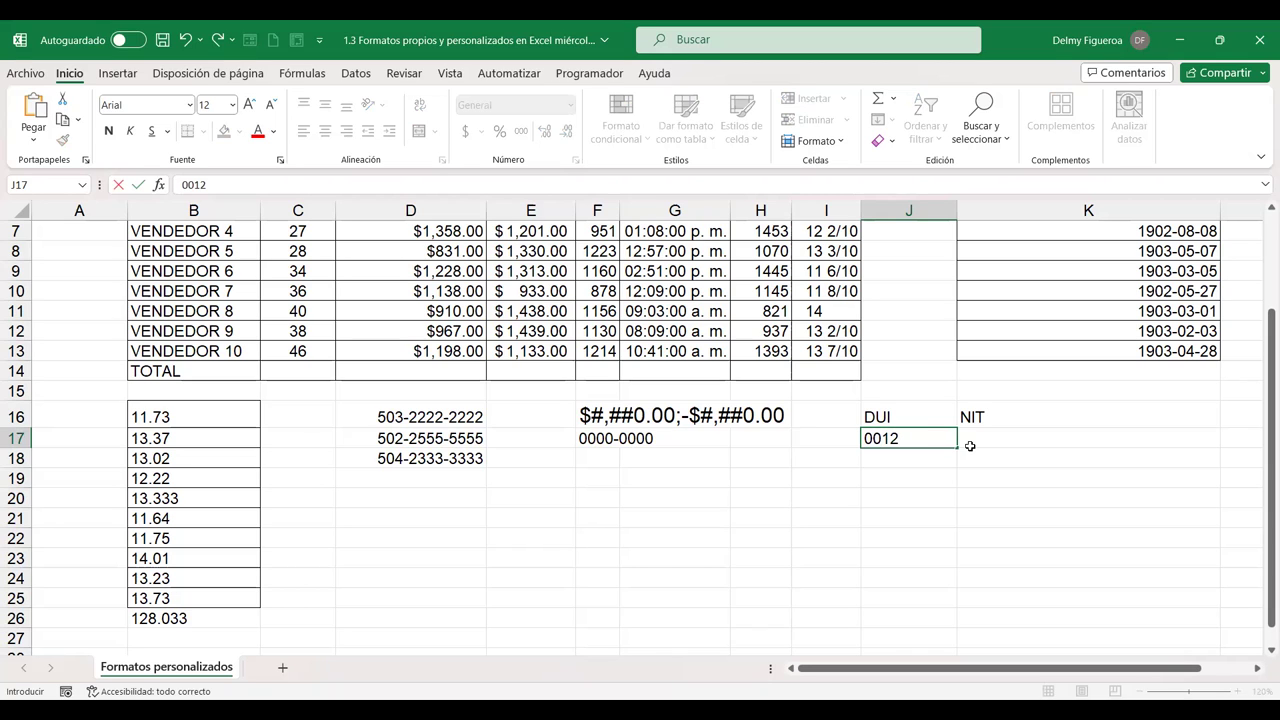
pyautogui.write('3456')
pyautogui.write('7')
pyautogui.click(970, 446)
pyautogui.press('Left')
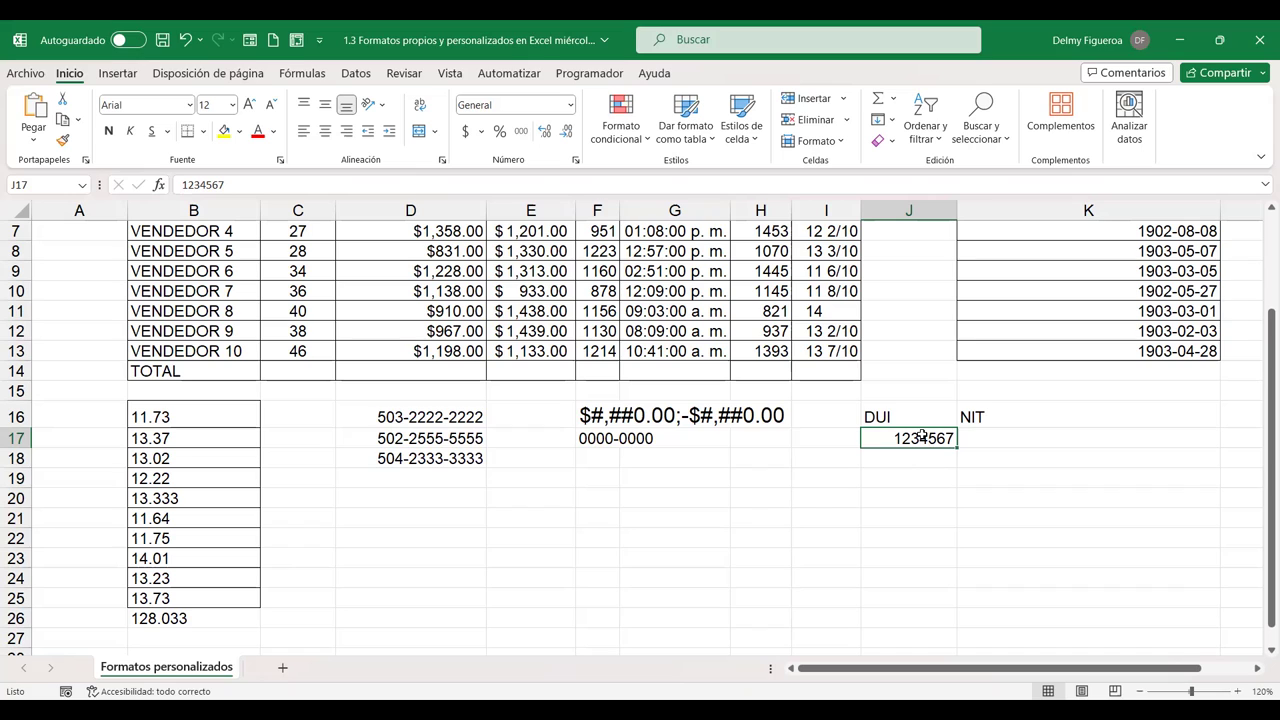
# Give J17:J25 the custom format 00000000-0 so the DUI shows leading zeros and a dash
pyautogui.moveTo(921, 436); pyautogui.dragTo(920, 590)
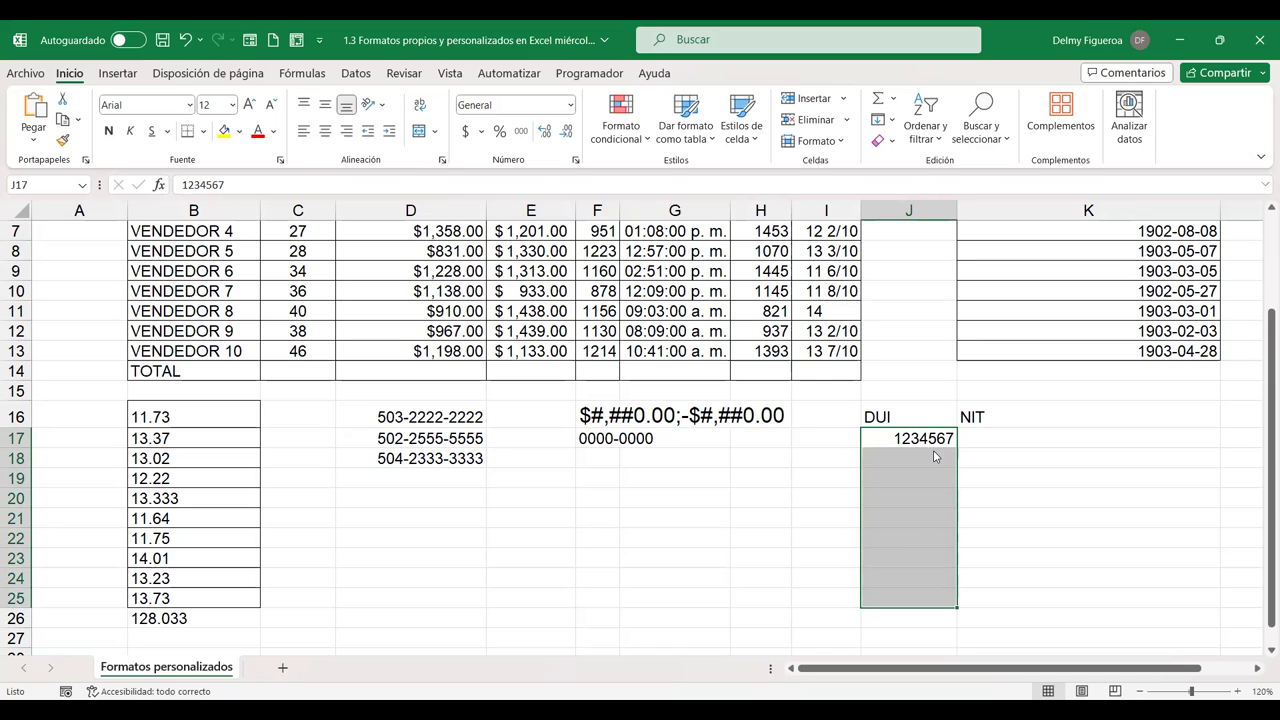
pyautogui.hotkey('ctrl', '1')
pyautogui.click(855, 355)
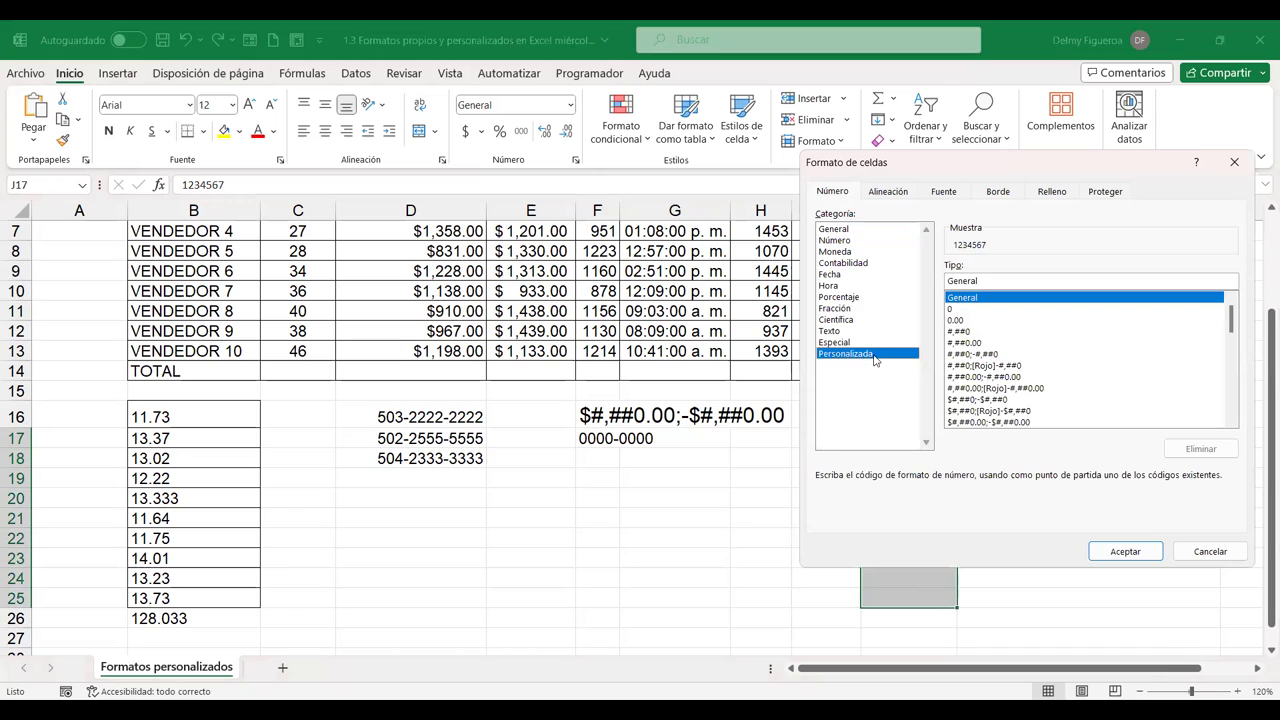
pyautogui.doubleClick(975, 280)
pyautogui.press('BackSpace')
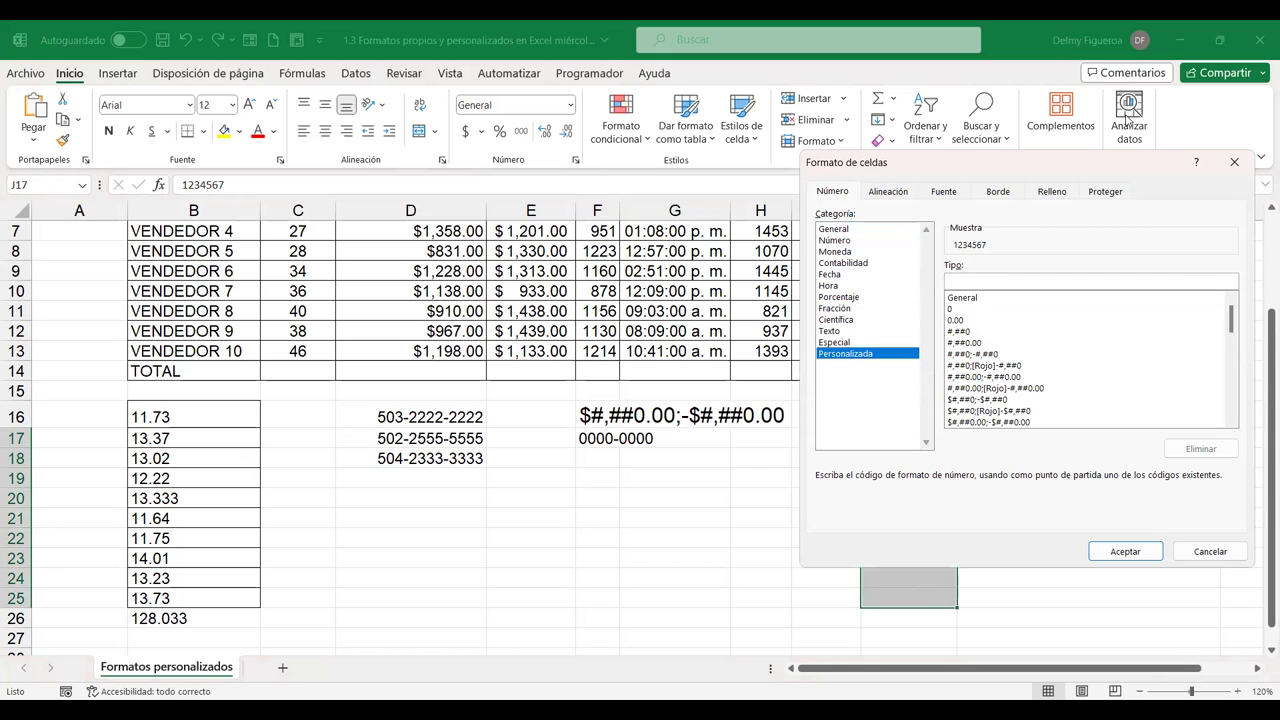
pyautogui.write('00000000')
pyautogui.write('-')
pyautogui.write('0')
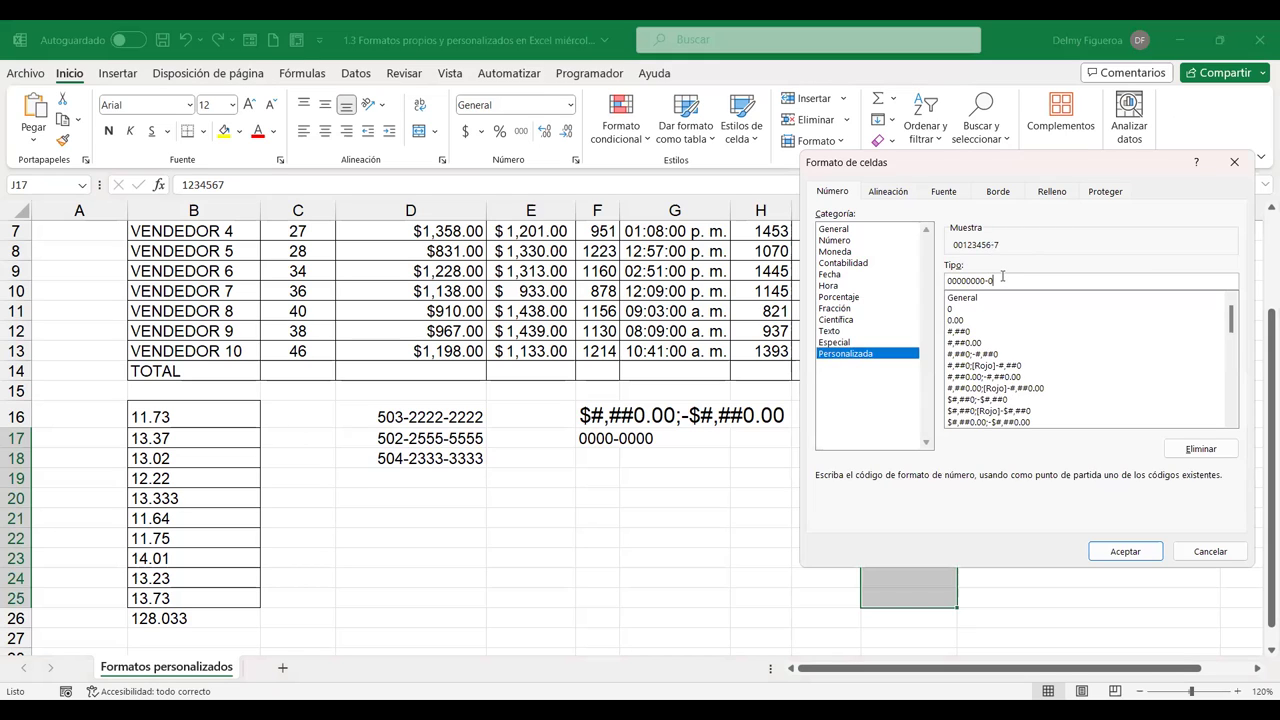
pyautogui.click(1146, 555)
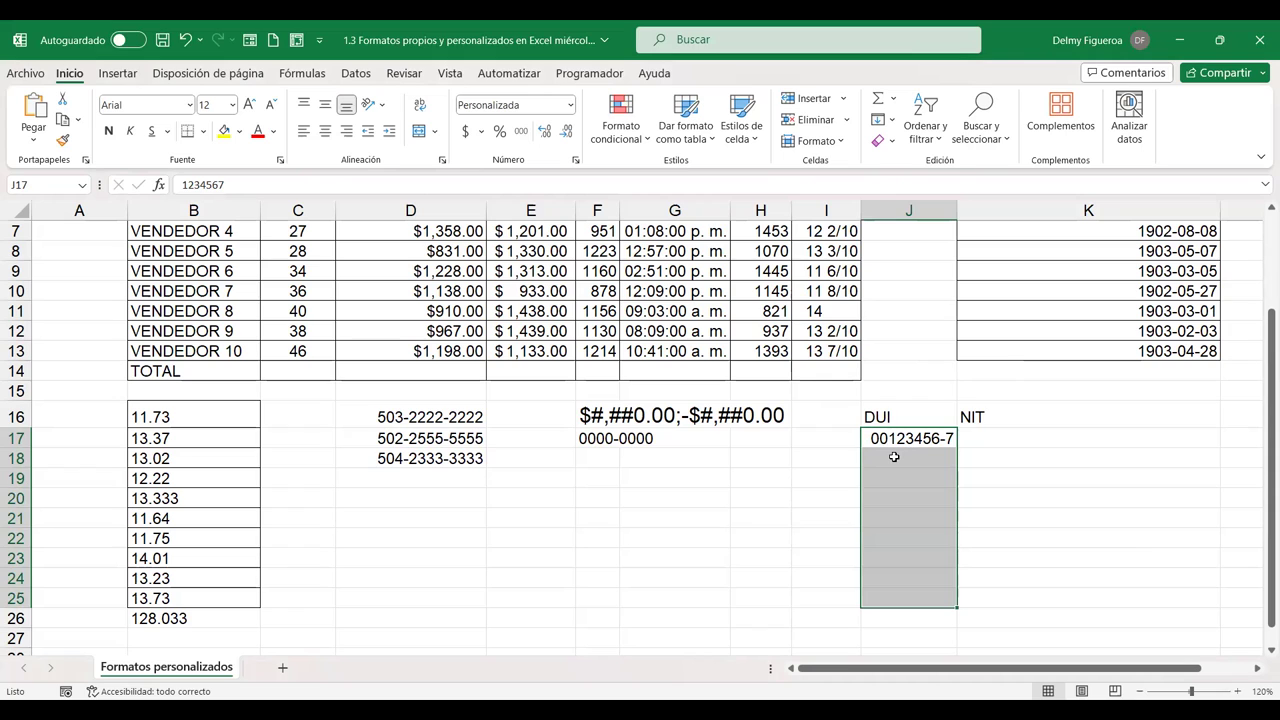
pyautogui.click(894, 457)
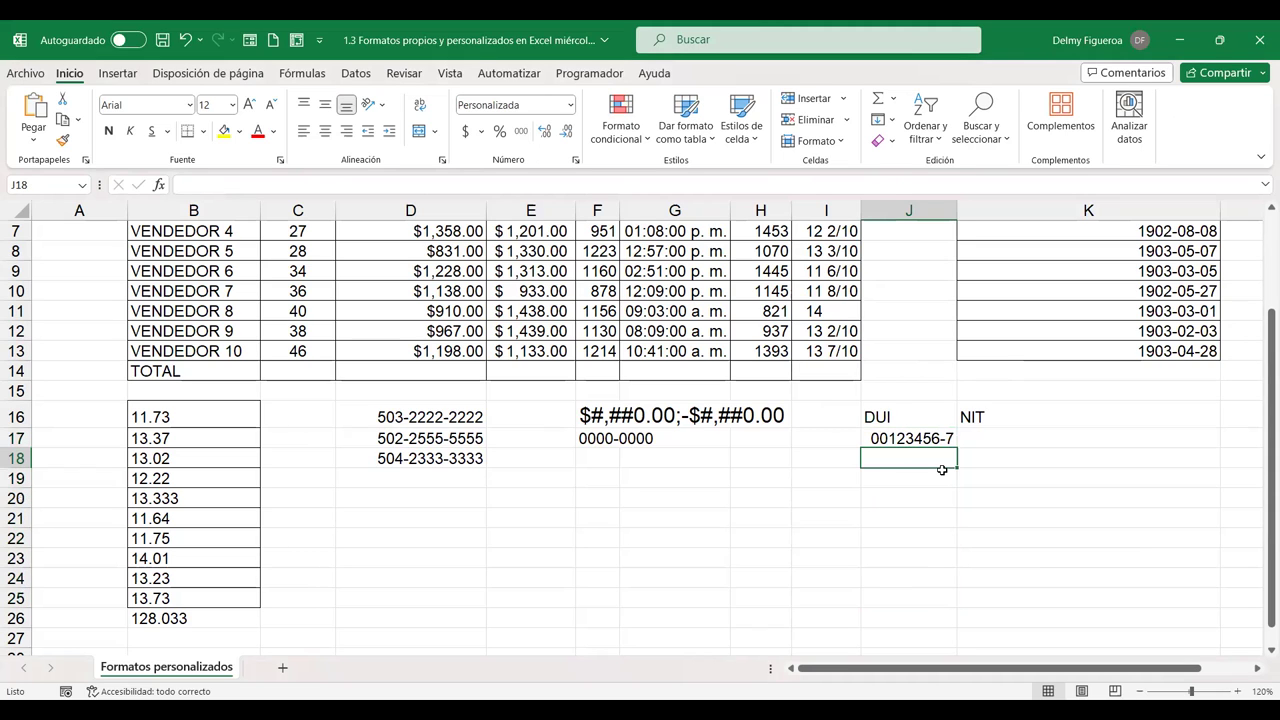
# Enter the DUI numbers 123456789 in J18 and 13456789-0 in J19, then move to L17
pyautogui.write('123456789')
pyautogui.press('Return')
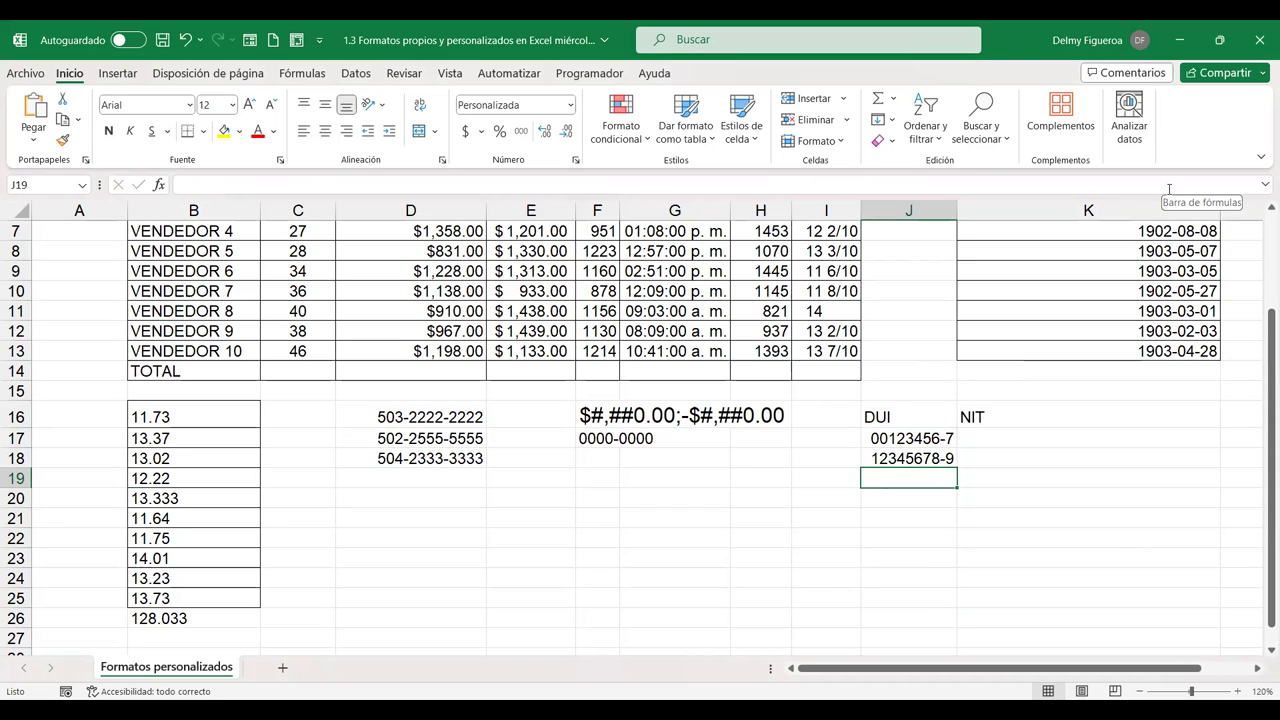
pyautogui.write('13456789-0')
pyautogui.press('Tab')
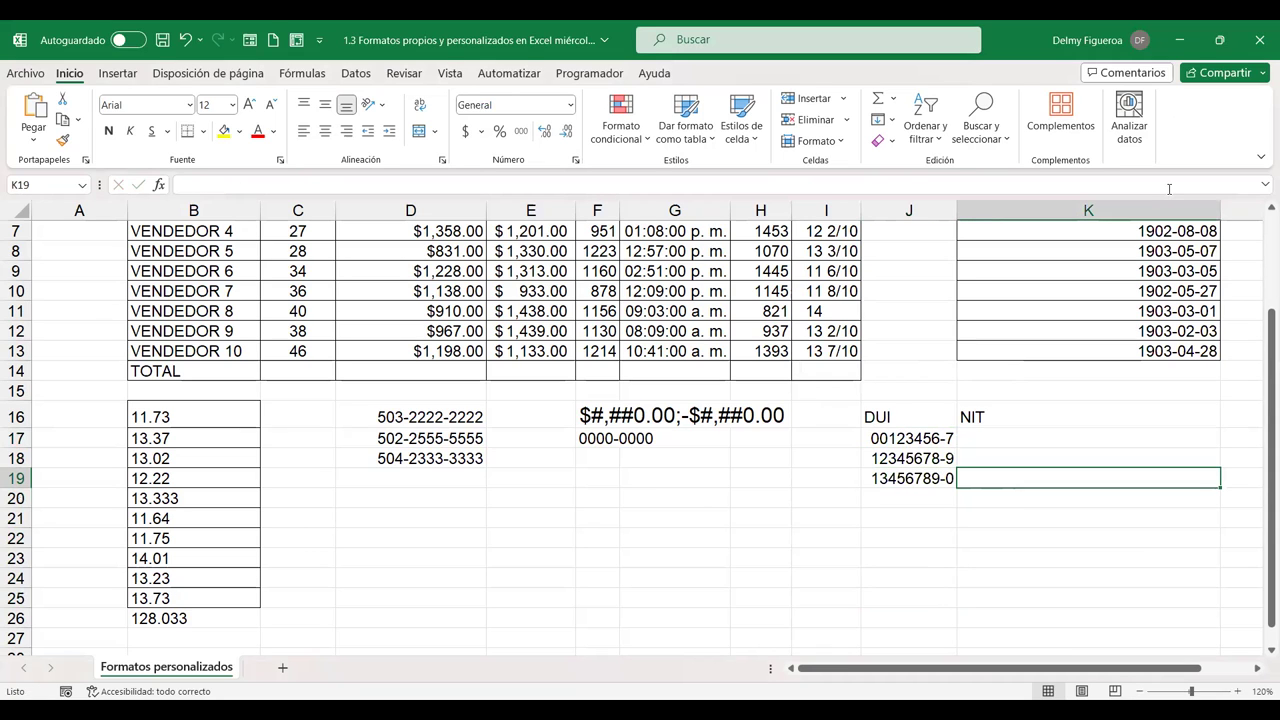
pyautogui.click(1054, 439)
pyautogui.press('Tab')
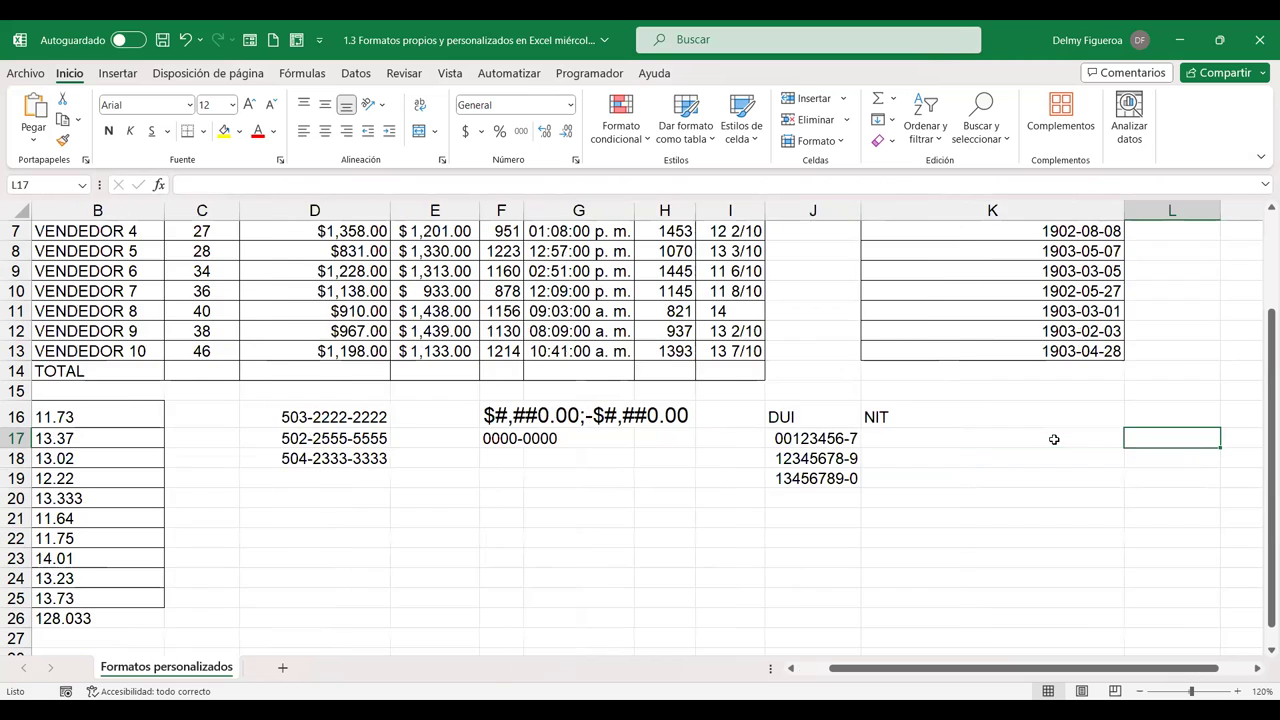
# Type a sample NIT with its dashes as text into L17, then return to K17
pyautogui.press('Tab')
pyautogui.click(1054, 439)
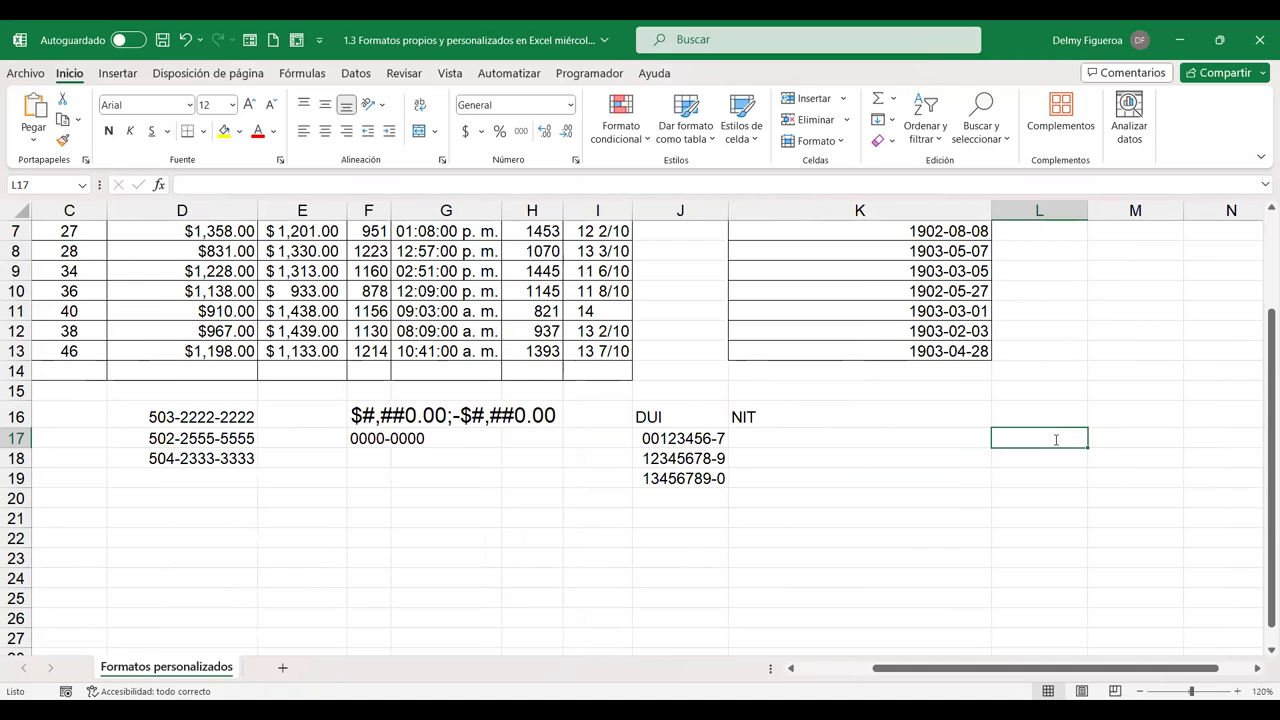
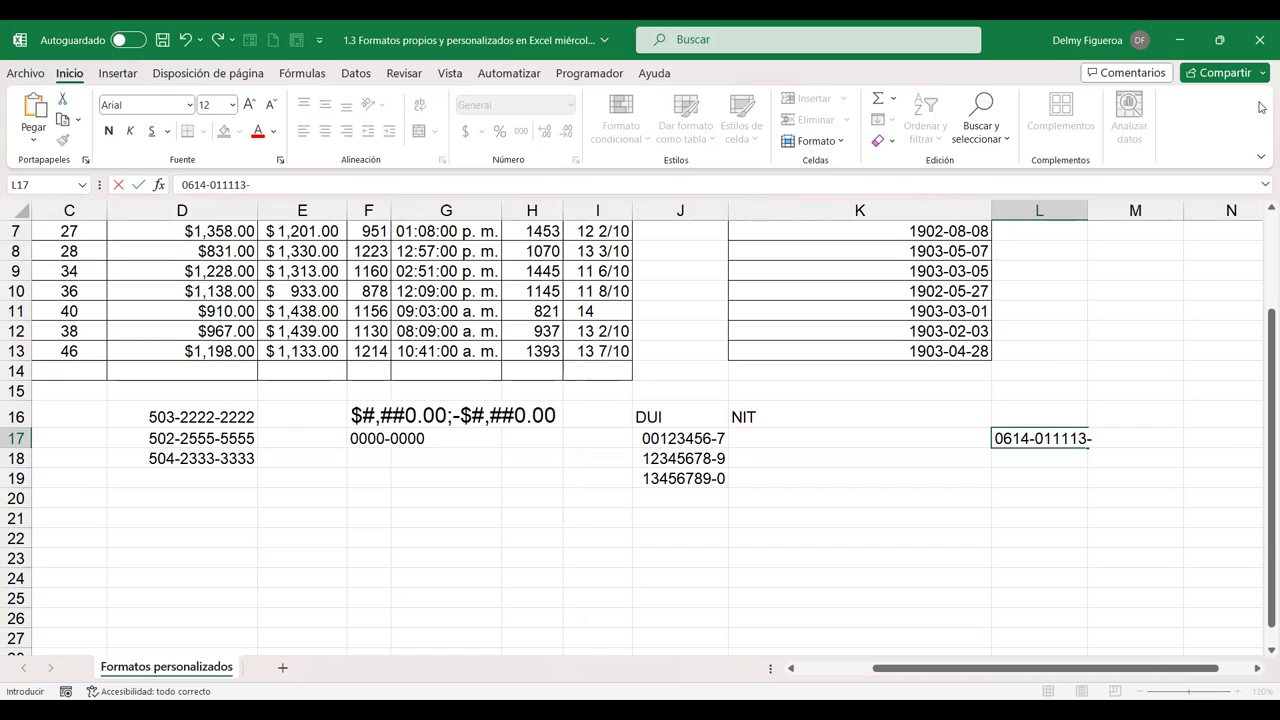
pyautogui.press('Tab')
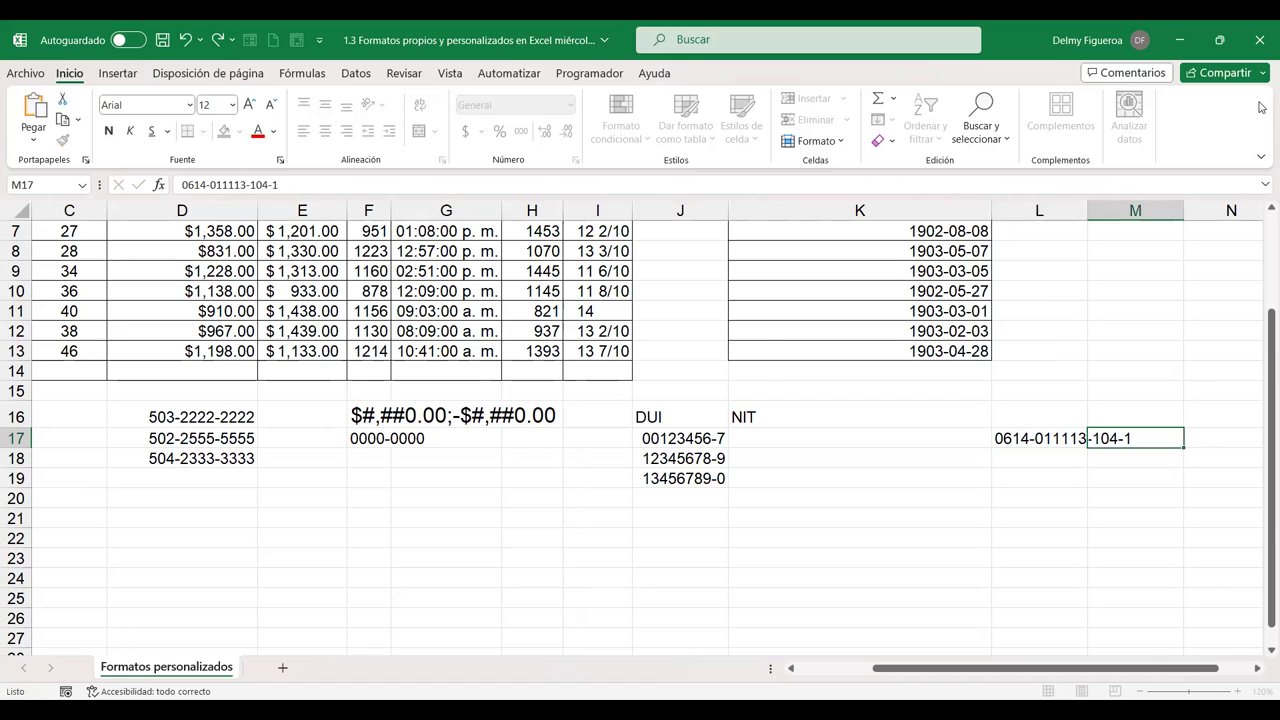
pyautogui.press('Down')
pyautogui.press('Down')
pyautogui.press('Down')
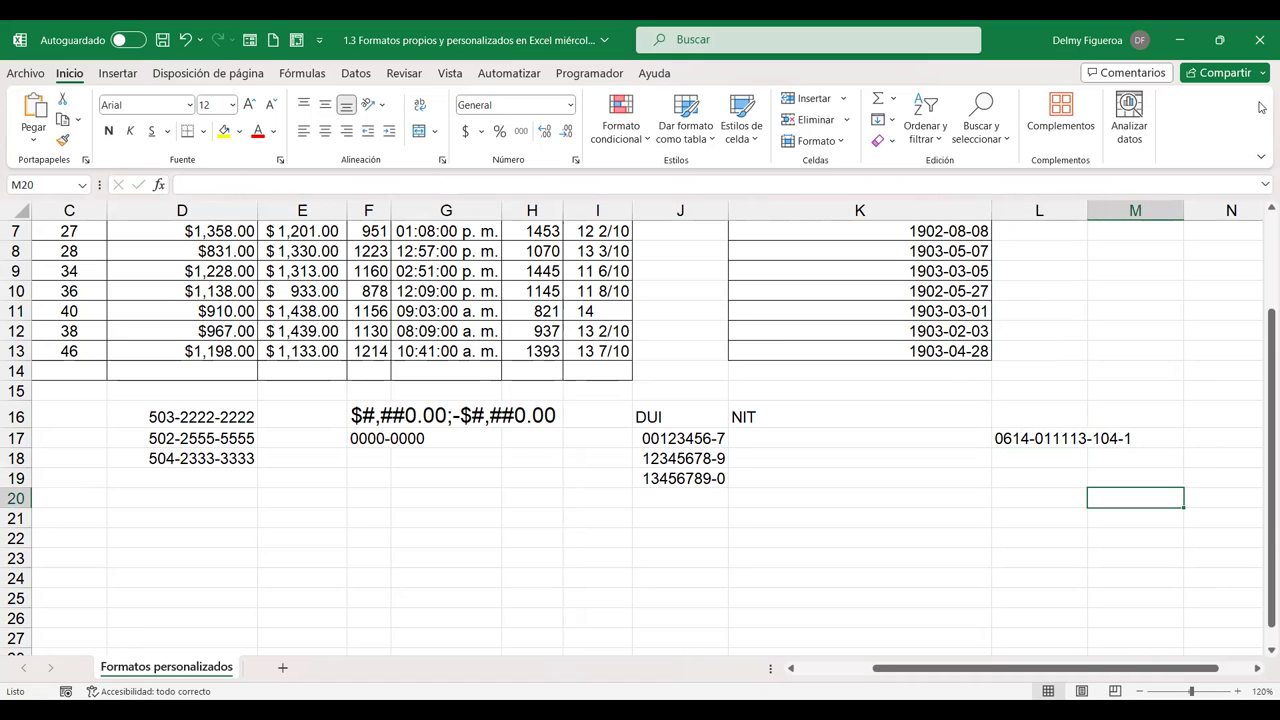
pyautogui.click(829, 438)
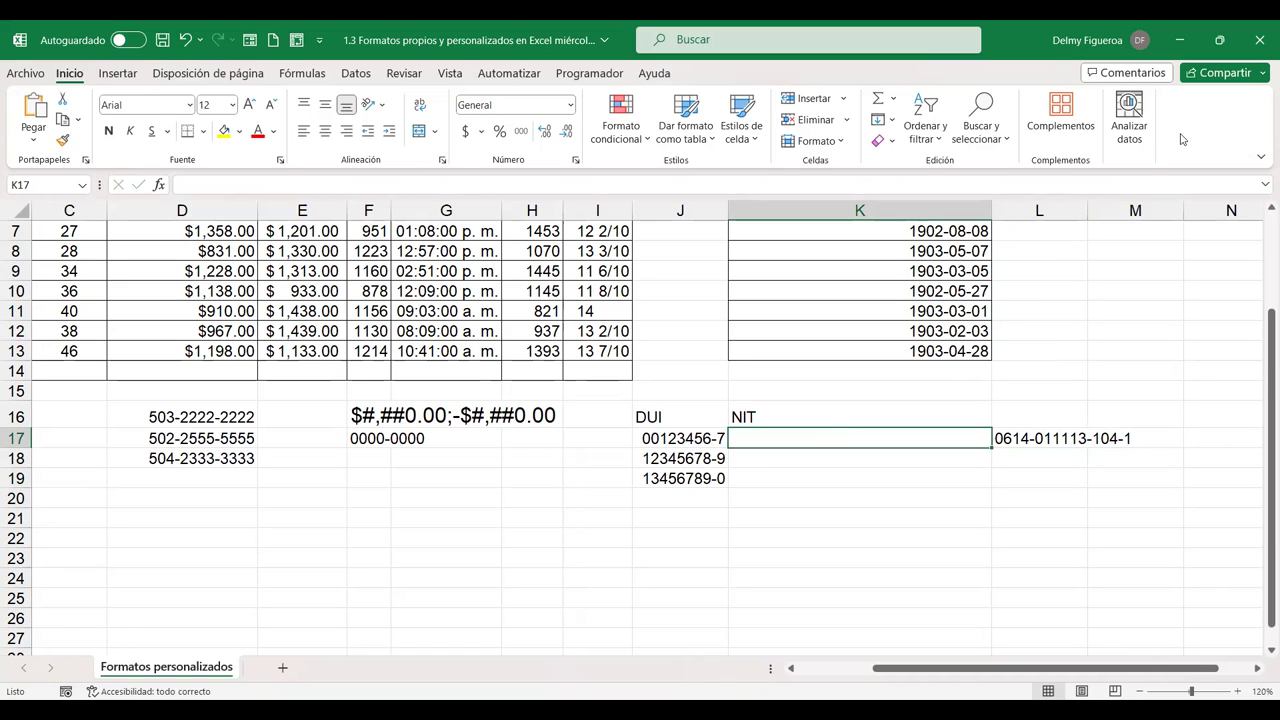
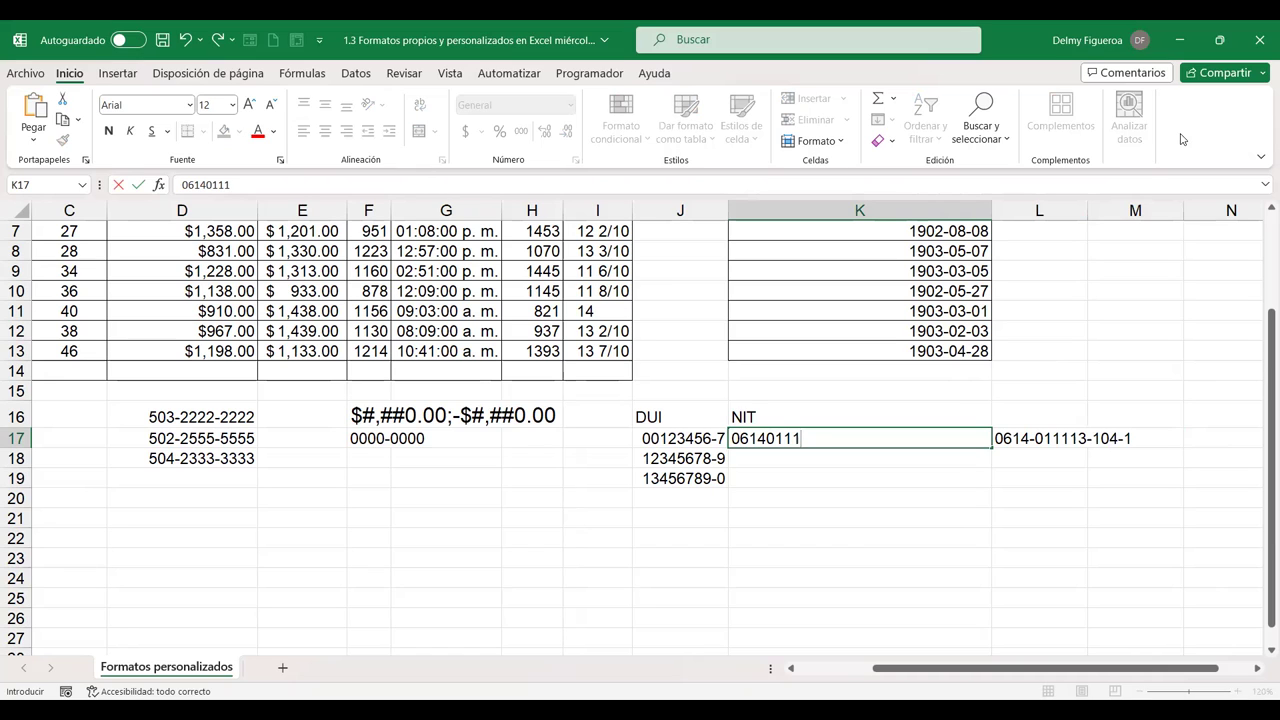
pyautogui.press('Return')
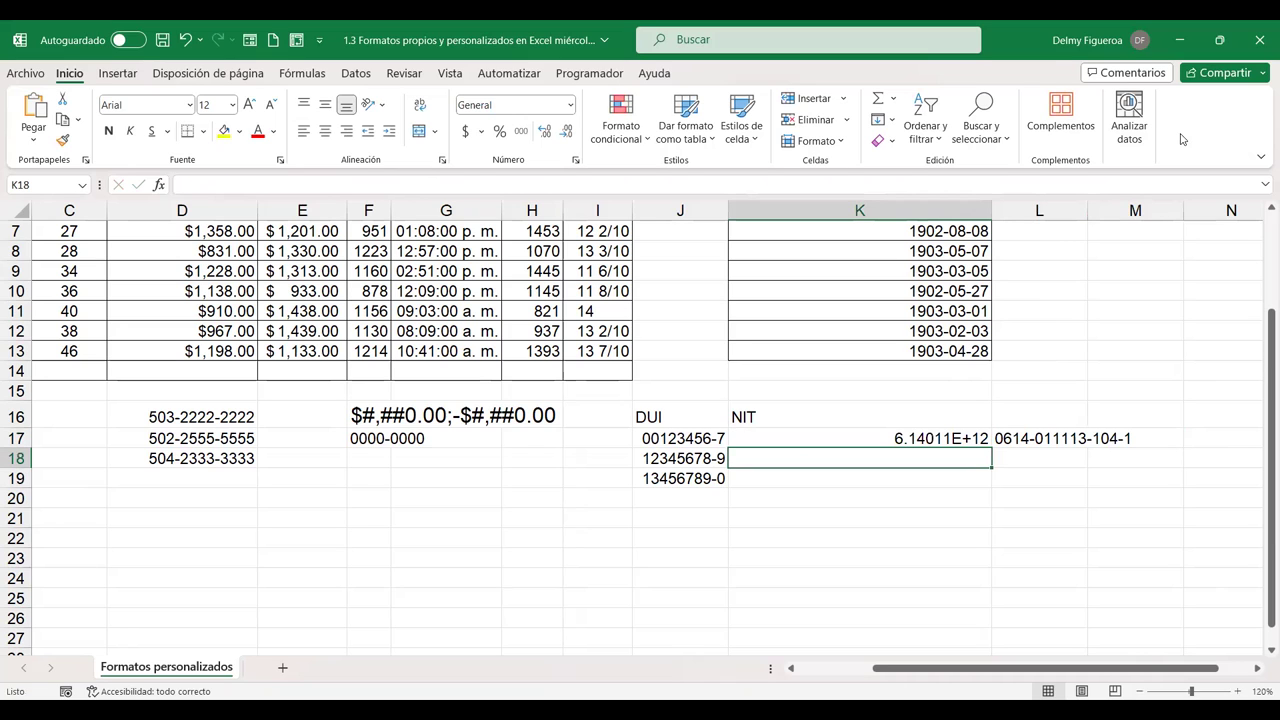
pyautogui.press('Up')
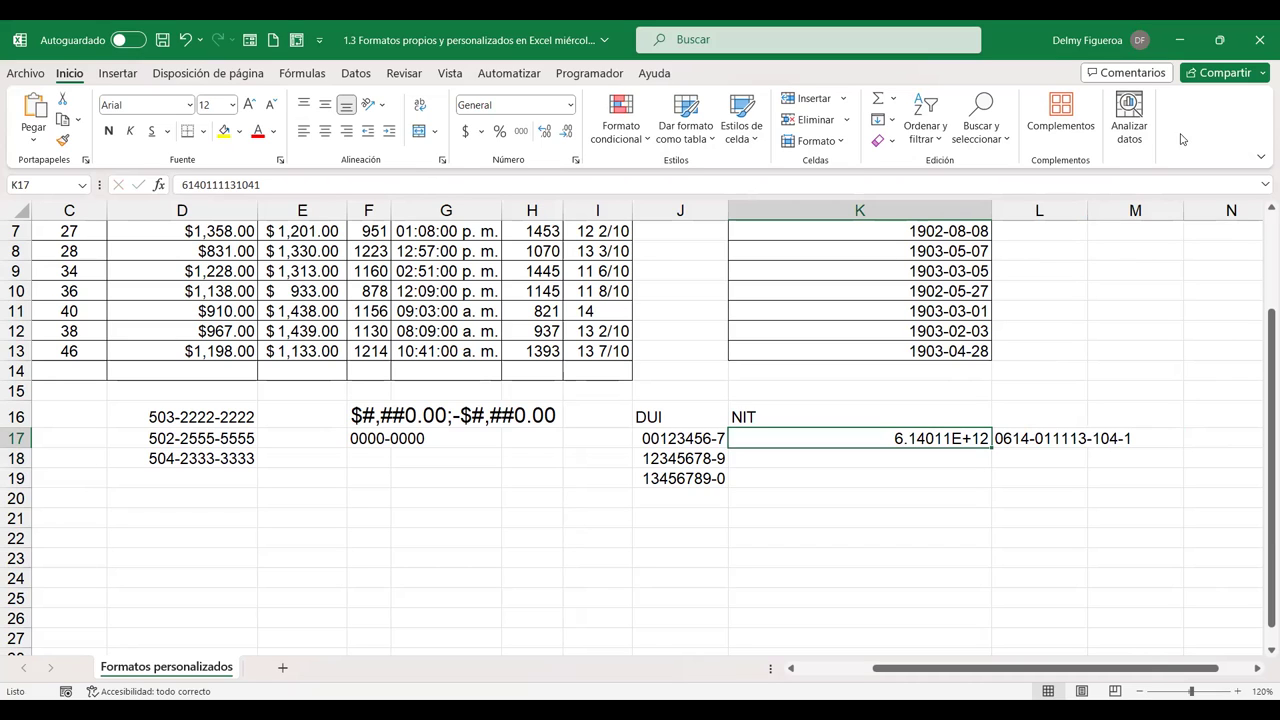
# Select K17:K25 and open the Format Cells settings for them
pyautogui.hotkey('shift', 'Down')
pyautogui.hotkey('shift', 'Down')
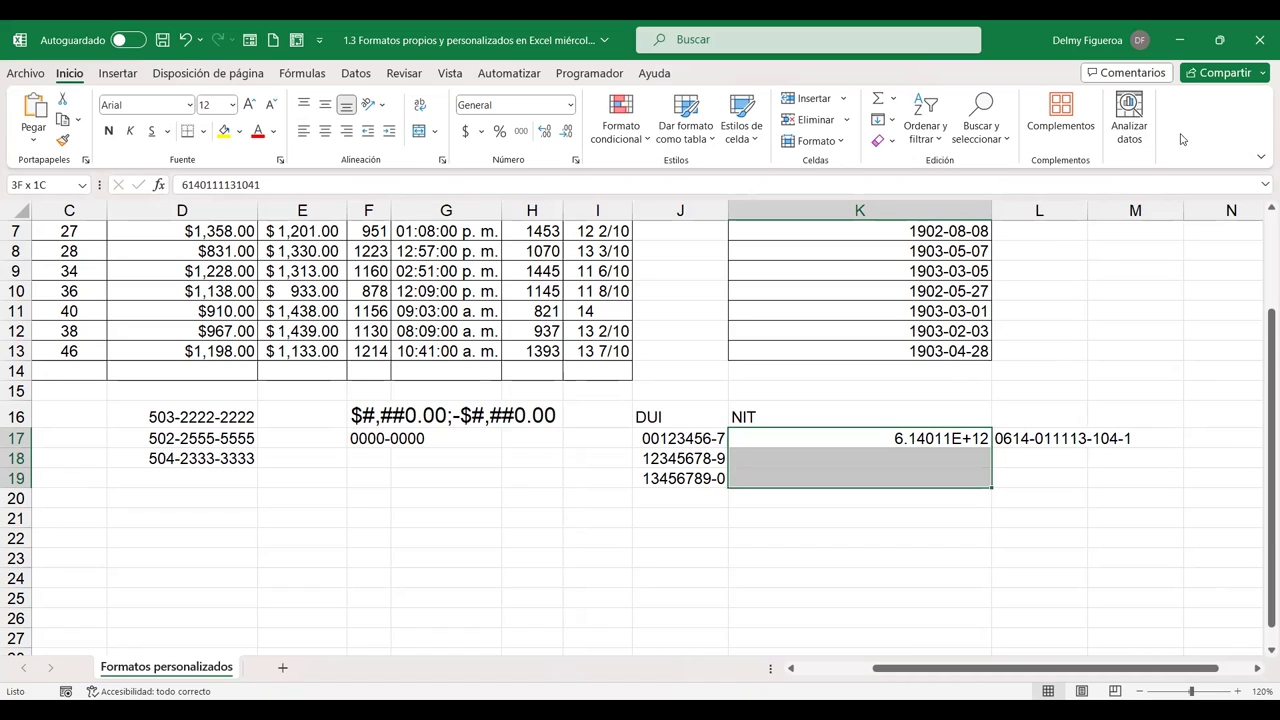
pyautogui.hotkey('shift', 'Down')
pyautogui.hotkey('shift', 'Down')
pyautogui.hotkey('shift', 'Down')
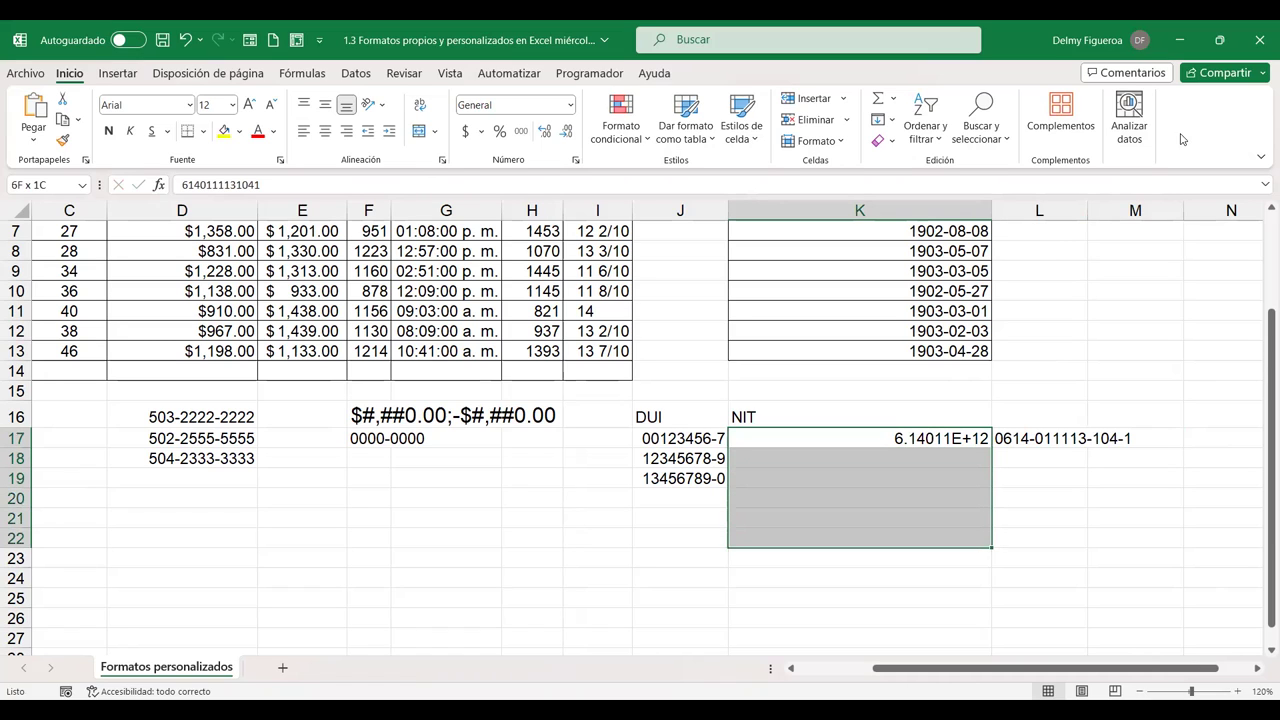
pyautogui.hotkey('shift', 'Down')
pyautogui.hotkey('shift', 'Down')
pyautogui.hotkey('shift', 'Down')
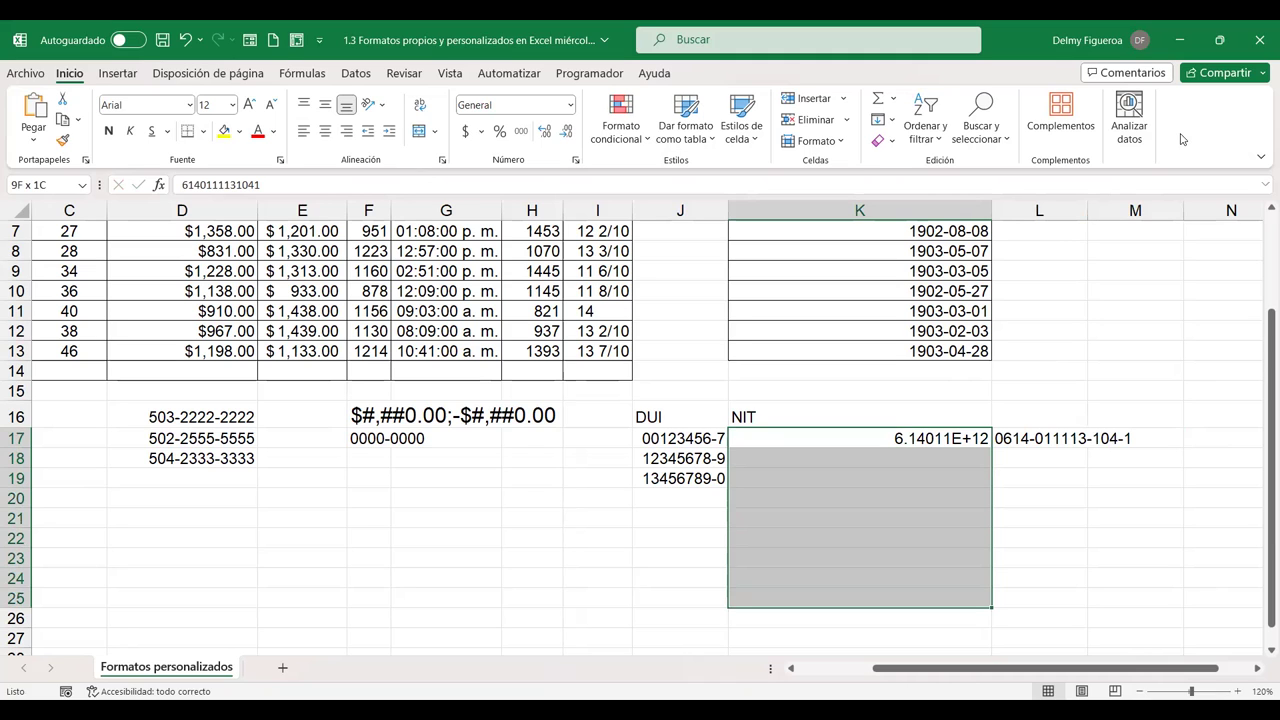
pyautogui.hotkey('ctrl', '1')
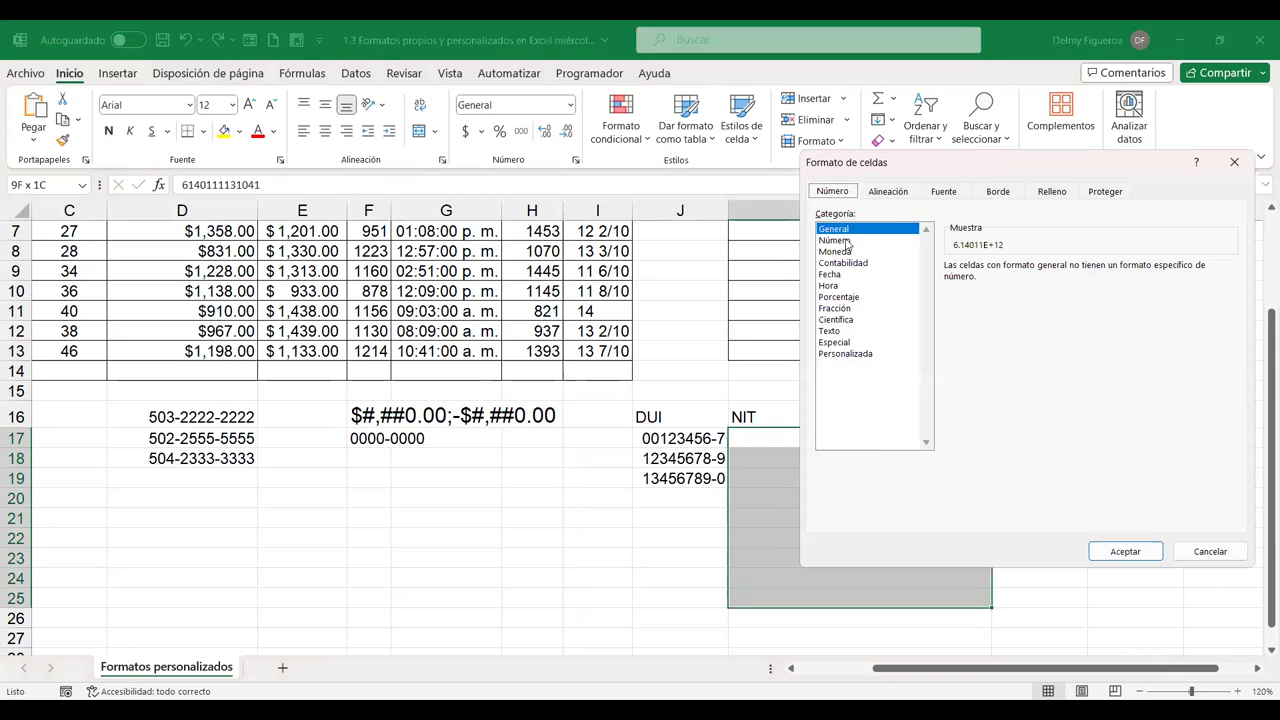
pyautogui.click(856, 354)
pyautogui.press('Tab')
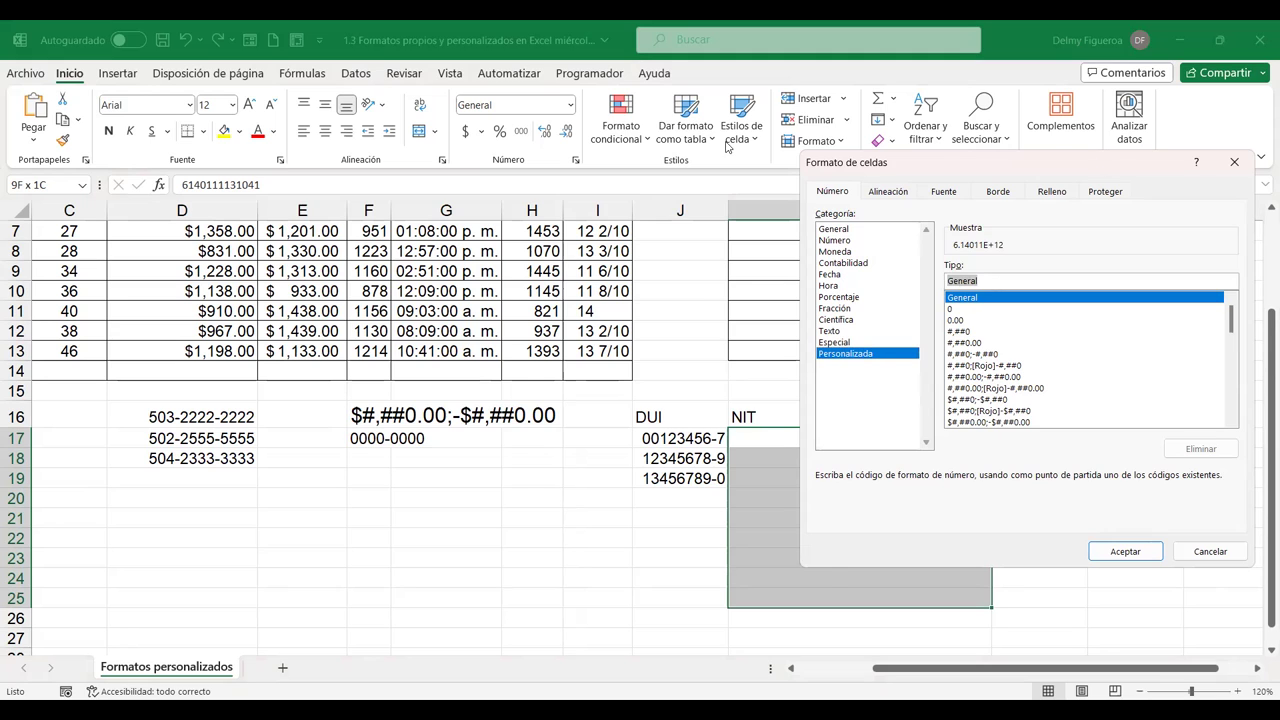
pyautogui.write('00')
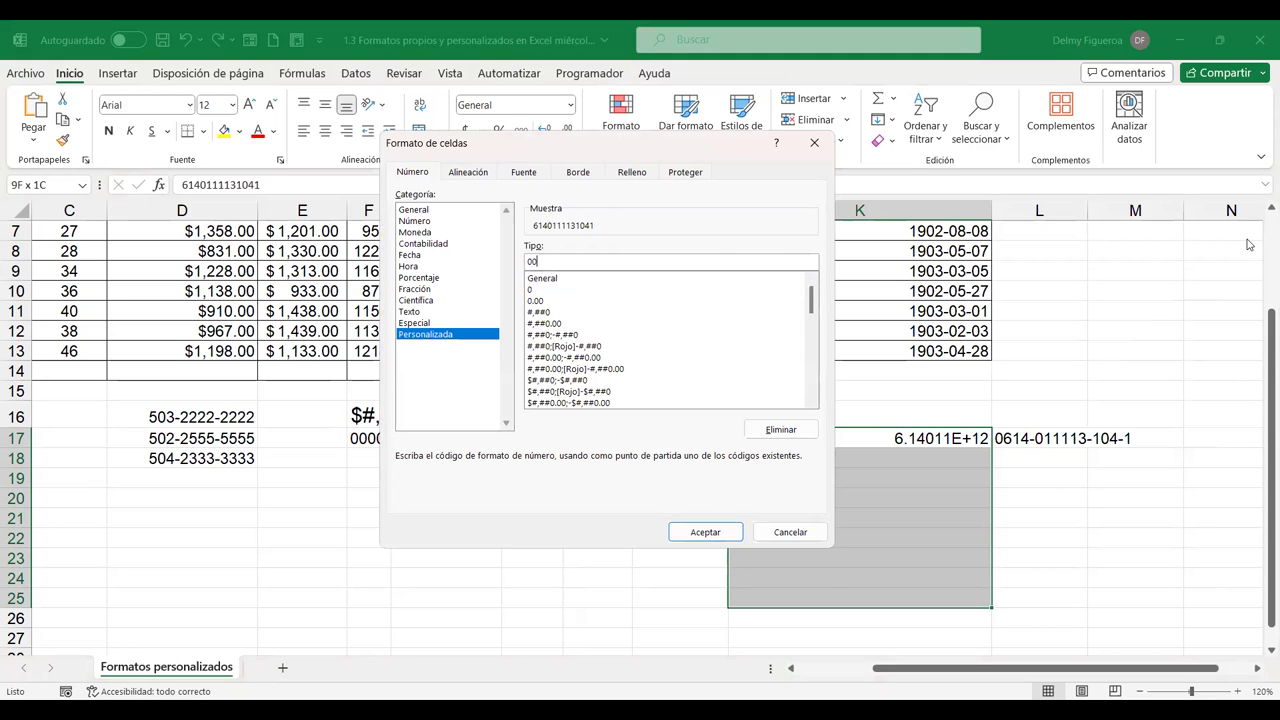
pyautogui.write('00-')
pyautogui.write('000000')
pyautogui.write('-000-')
pyautogui.write('0')
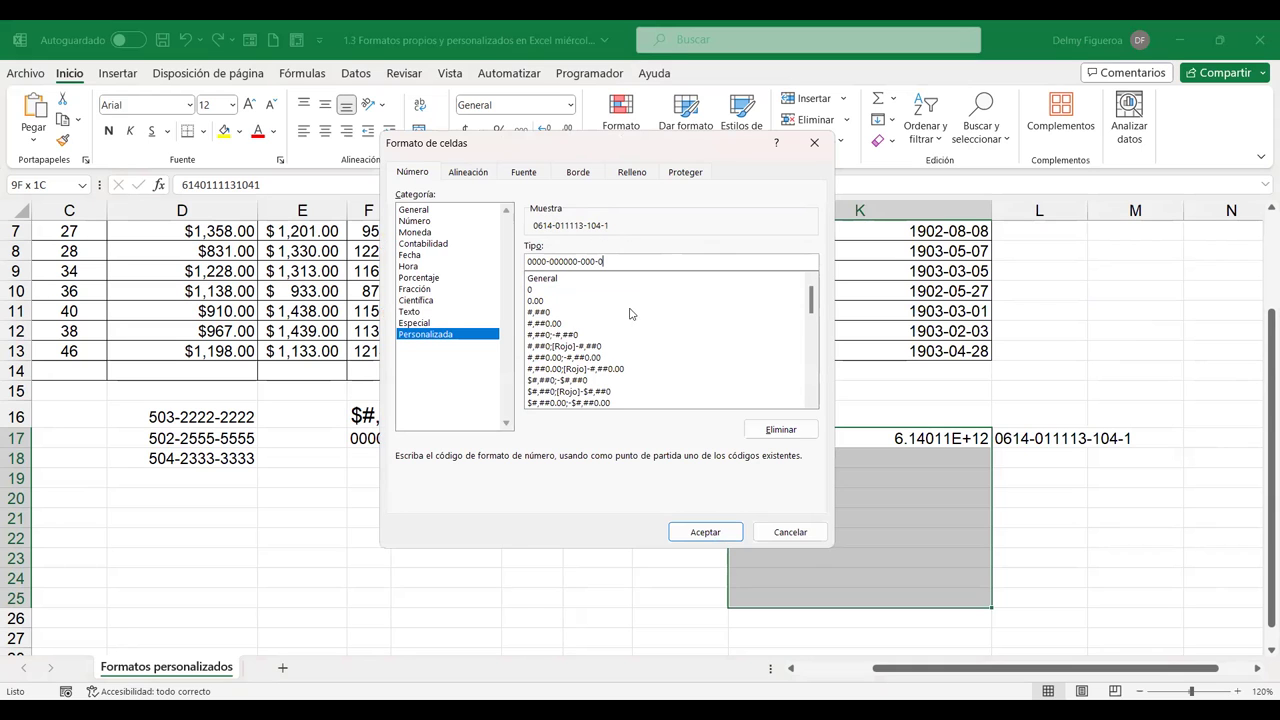
pyautogui.click(705, 532)
pyautogui.click(930, 455)
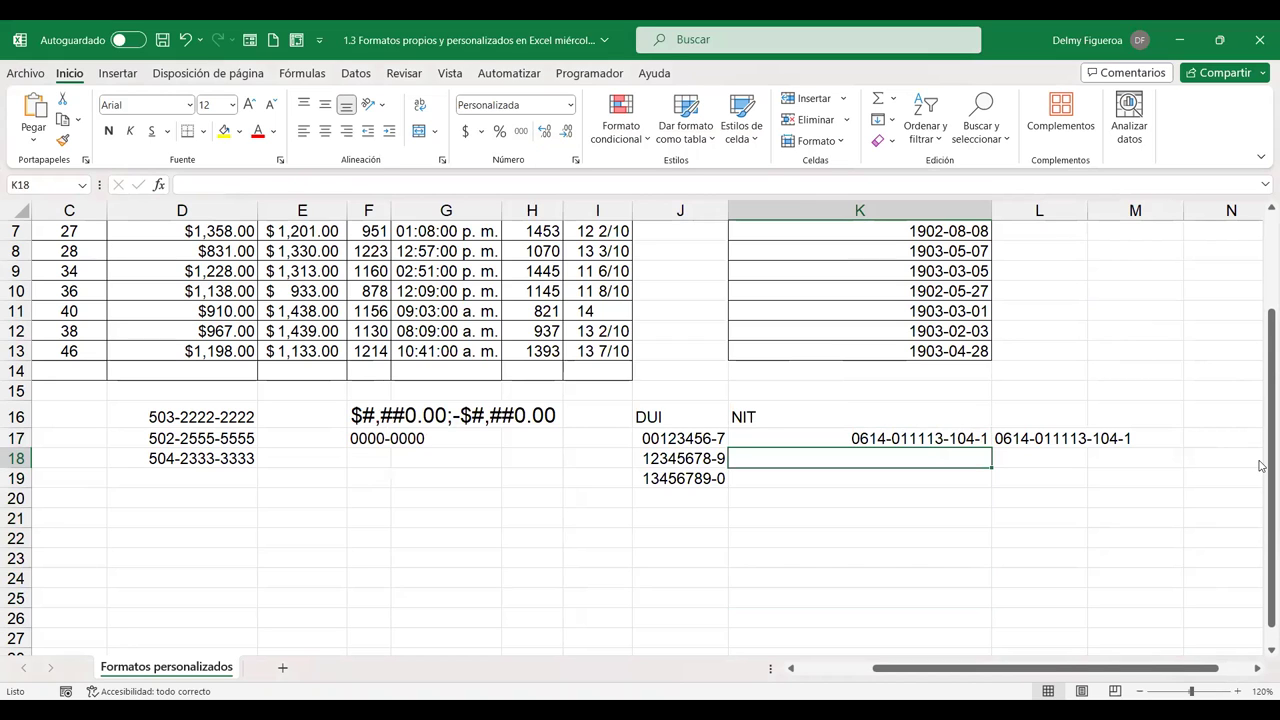
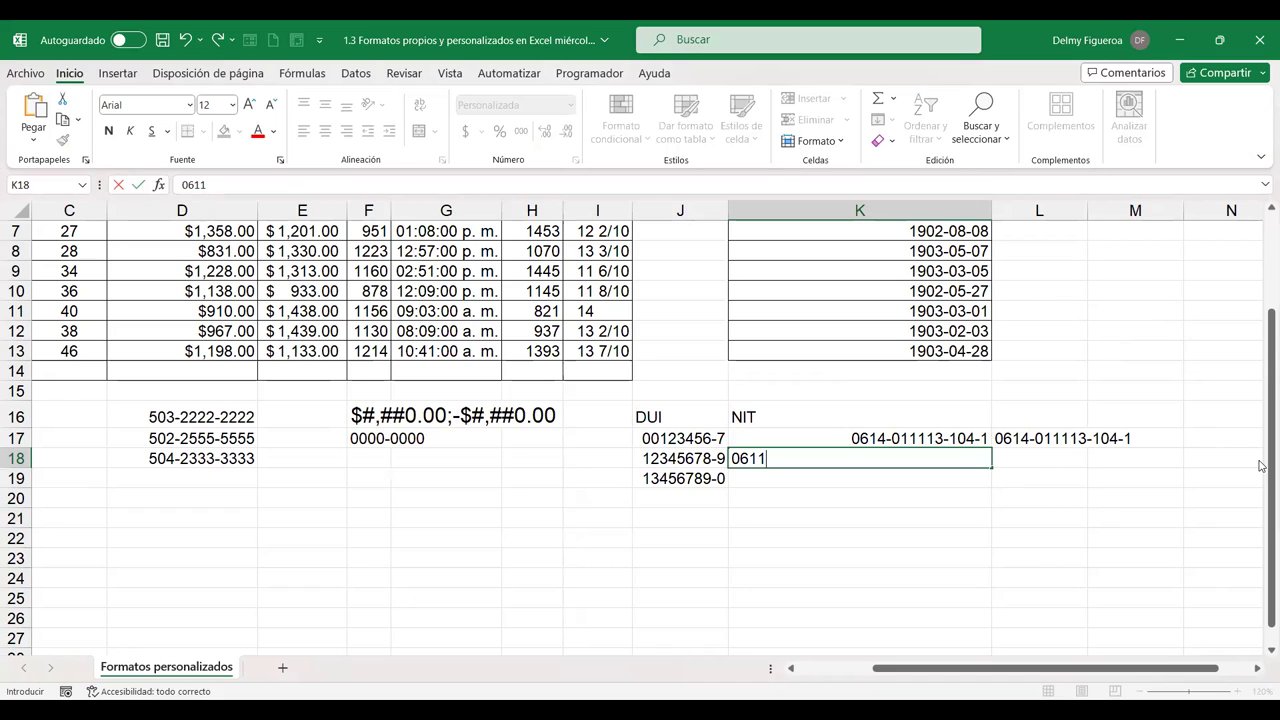
pyautogui.press('Return')
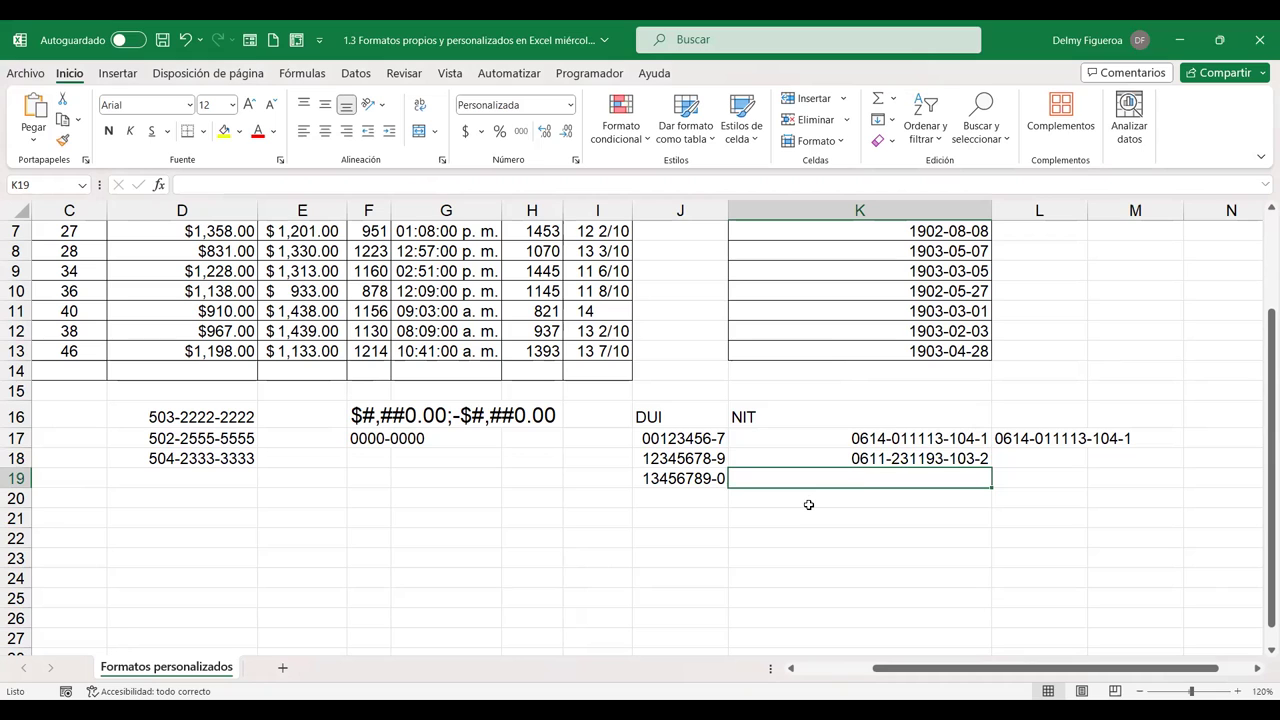
pyautogui.hotkey('ctrl', '1')
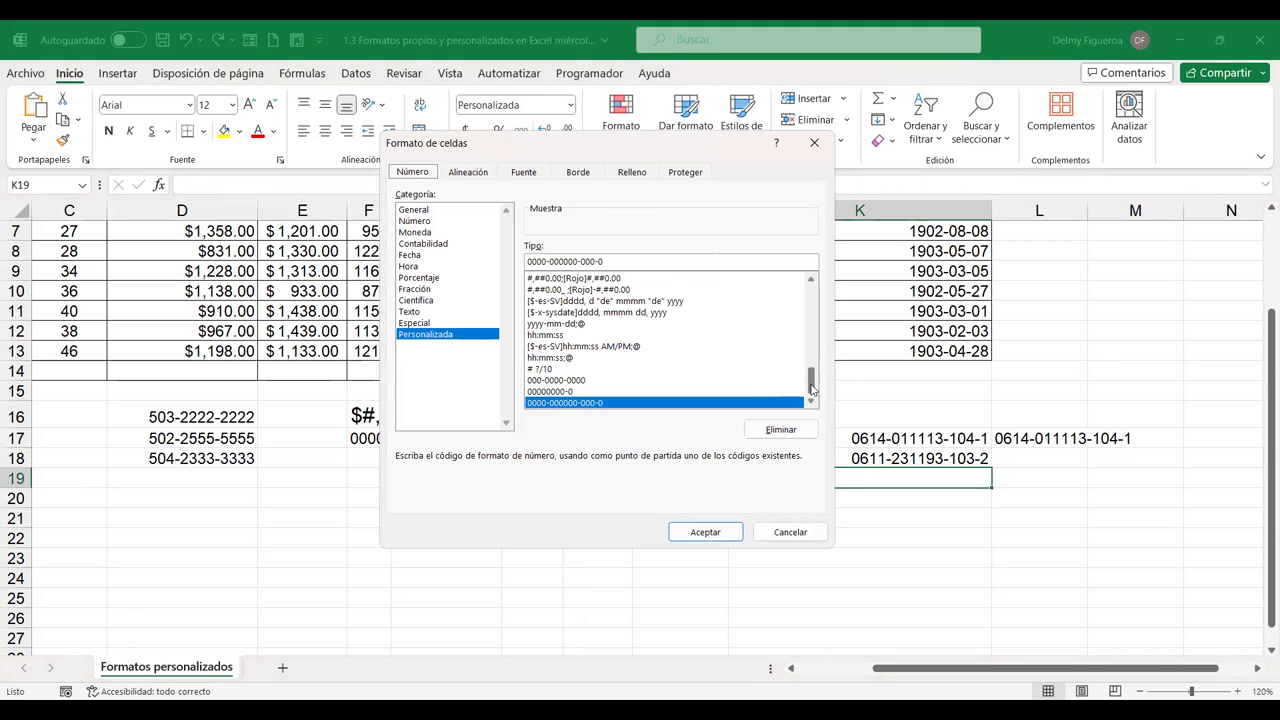
# Scroll the Tipo list up to General, then cancel Format Cells without changes
pyautogui.moveTo(813, 385); pyautogui.dragTo(812, 268)
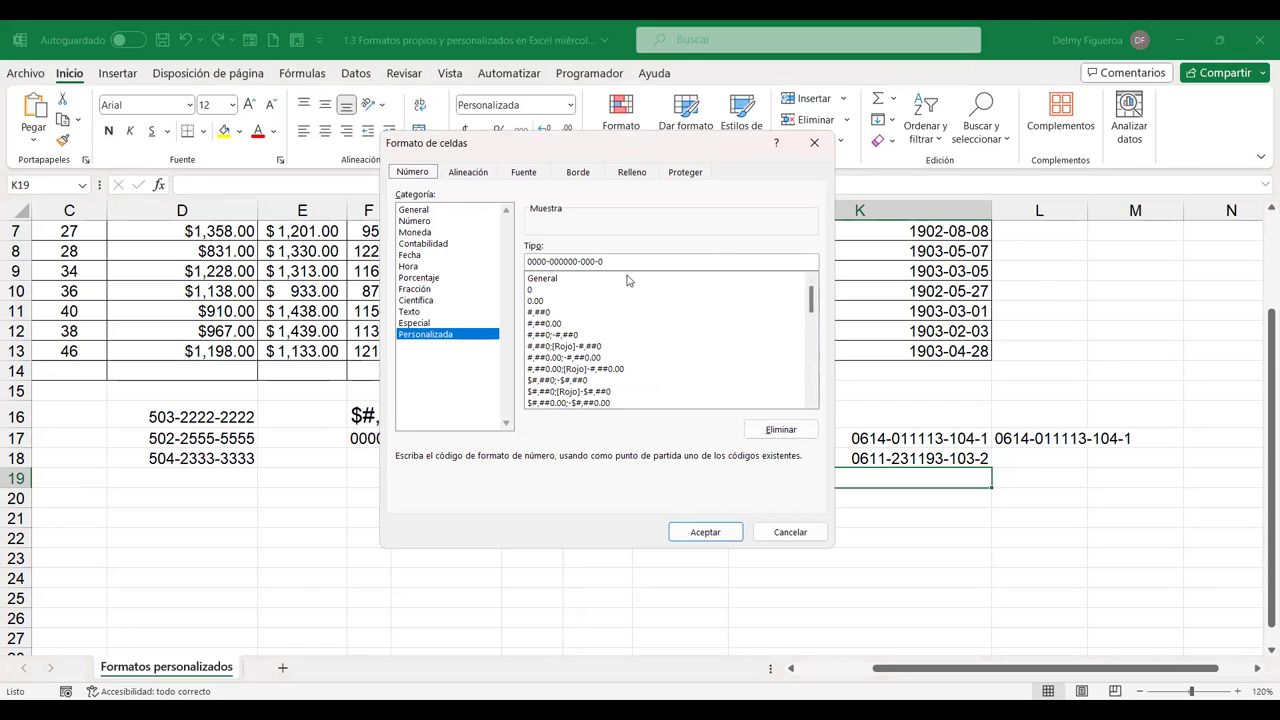
pyautogui.click(555, 279)
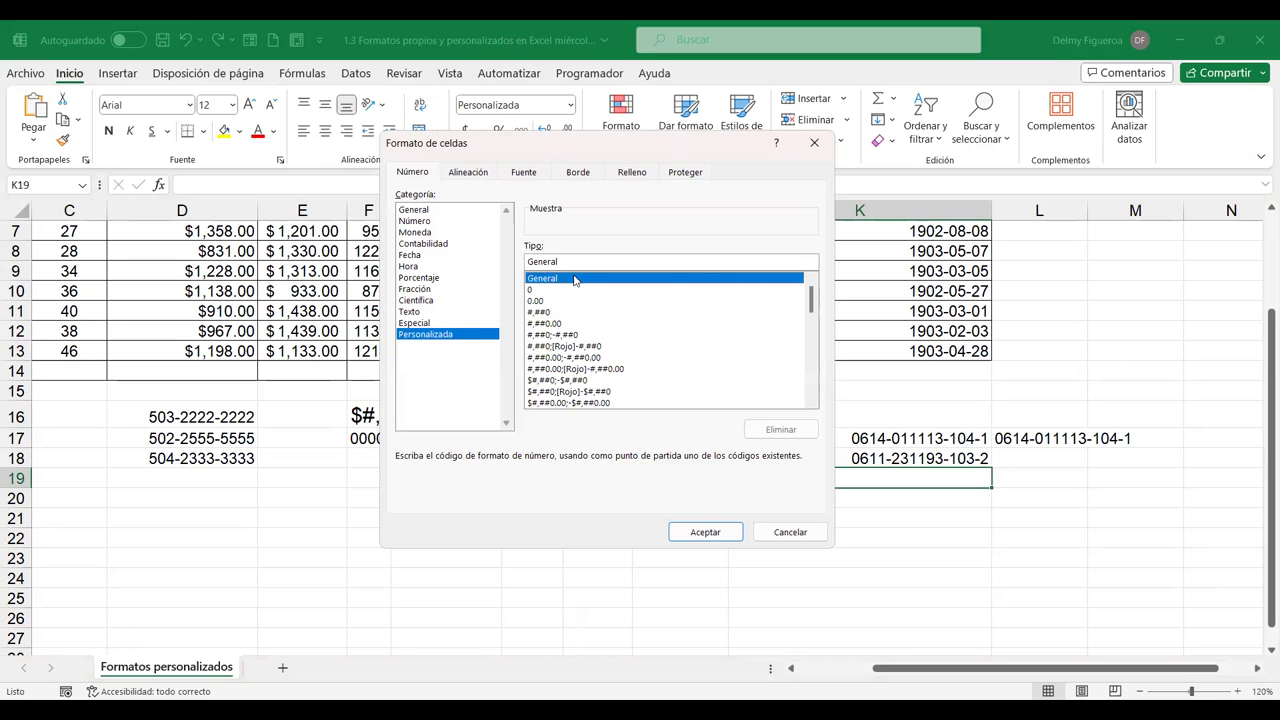
pyautogui.click(547, 290)
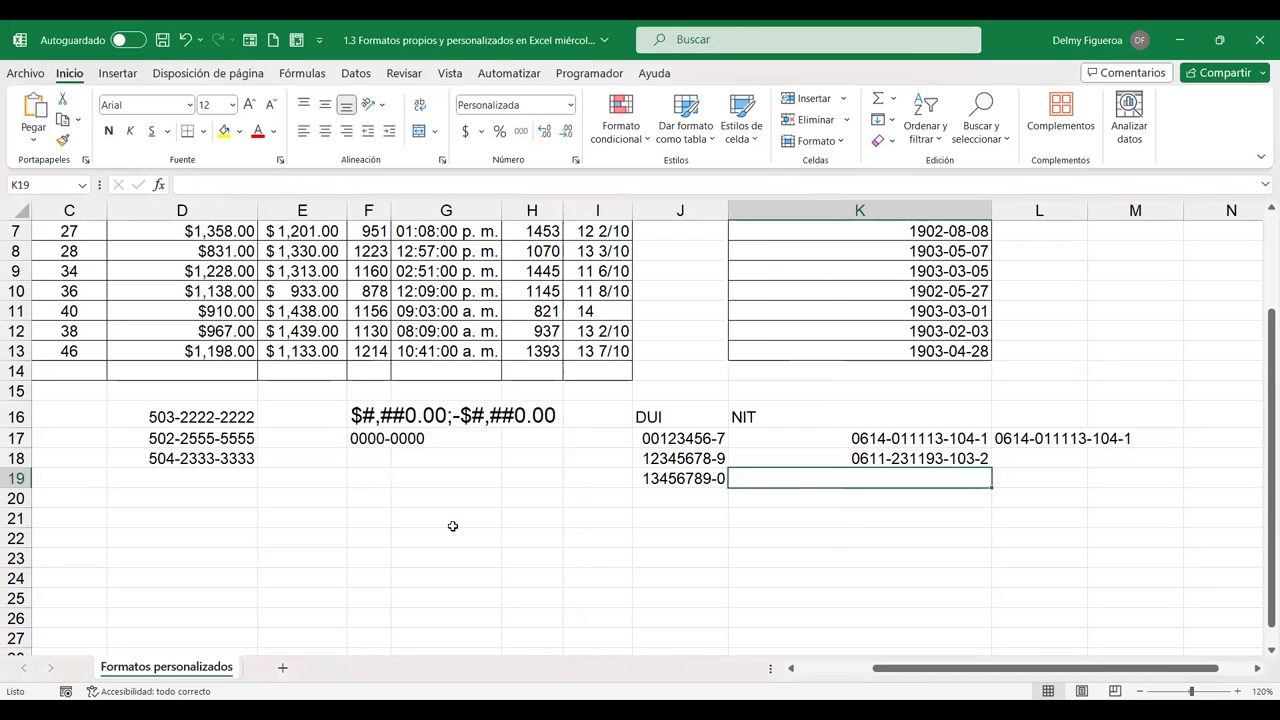
pyautogui.scroll(2, 452, 526)
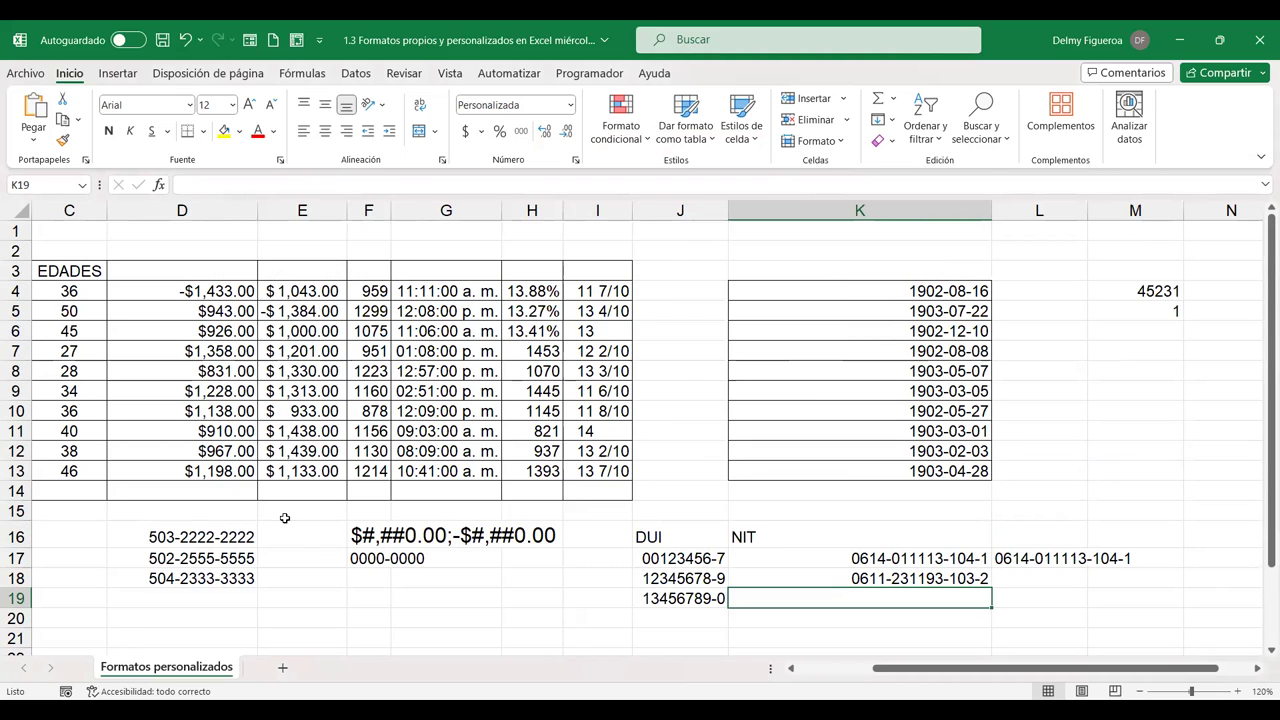
# Select and copy the amounts in D4:D13, clear the marquee, and open Format Cells for them
pyautogui.click(315, 545)
pyautogui.hotkey('ctrl', 'Home')
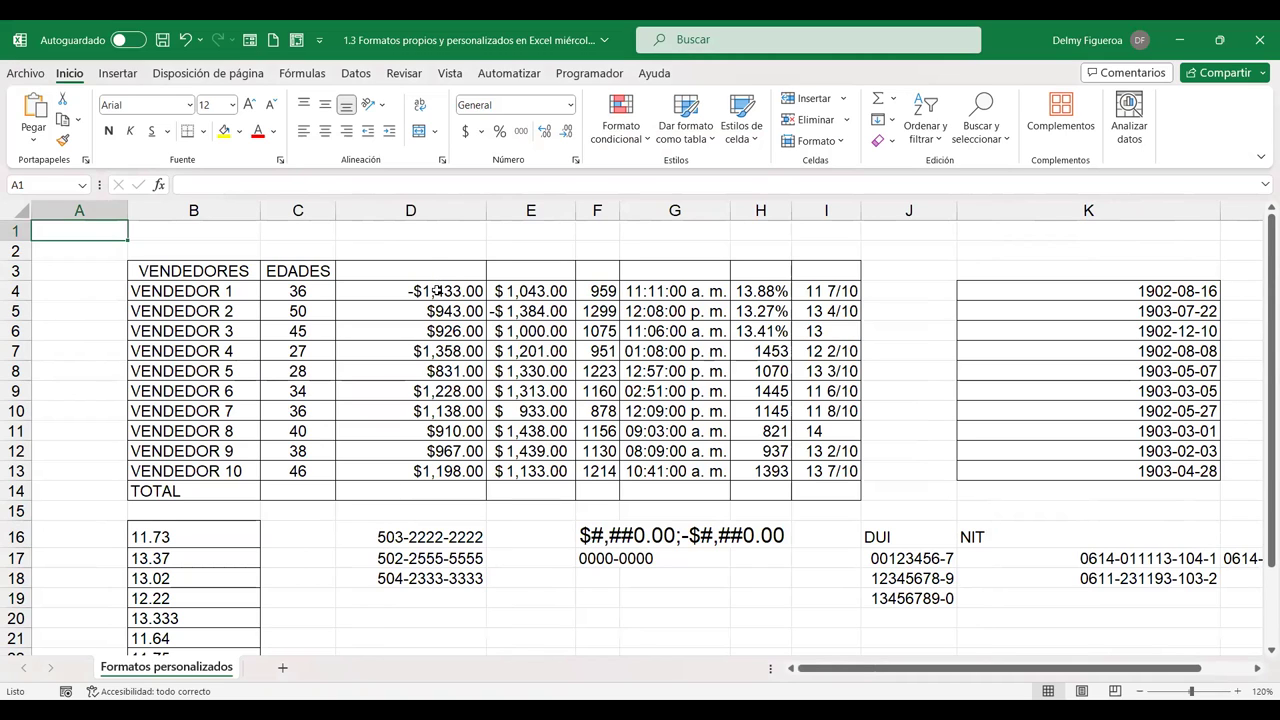
pyautogui.moveTo(437, 291); pyautogui.dragTo(432, 471)
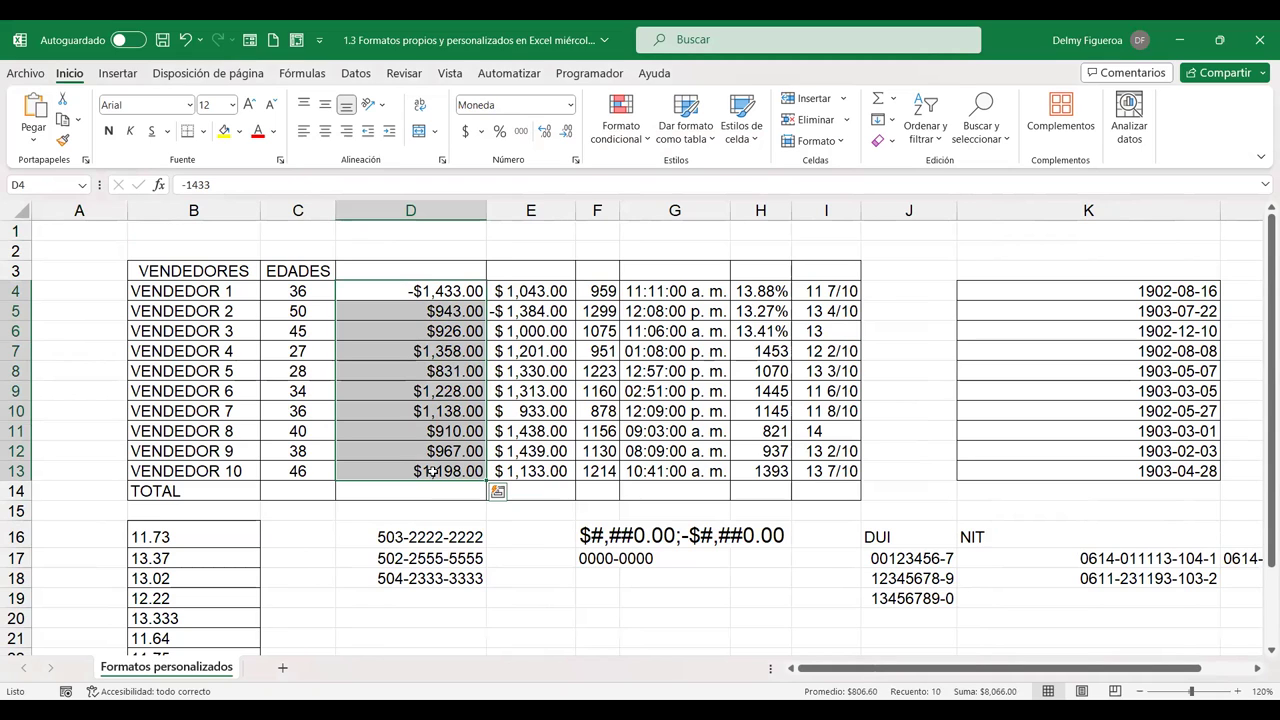
pyautogui.hotkey('ctrl', 'c')
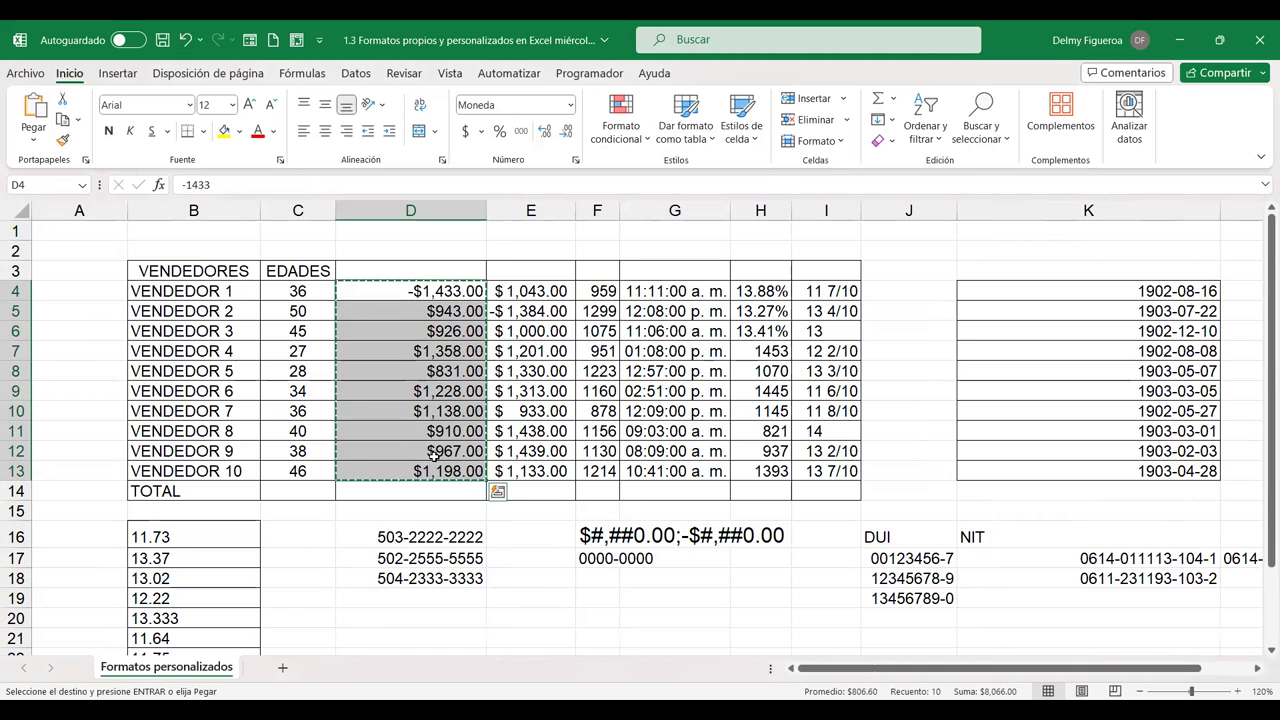
pyautogui.press('Escape')
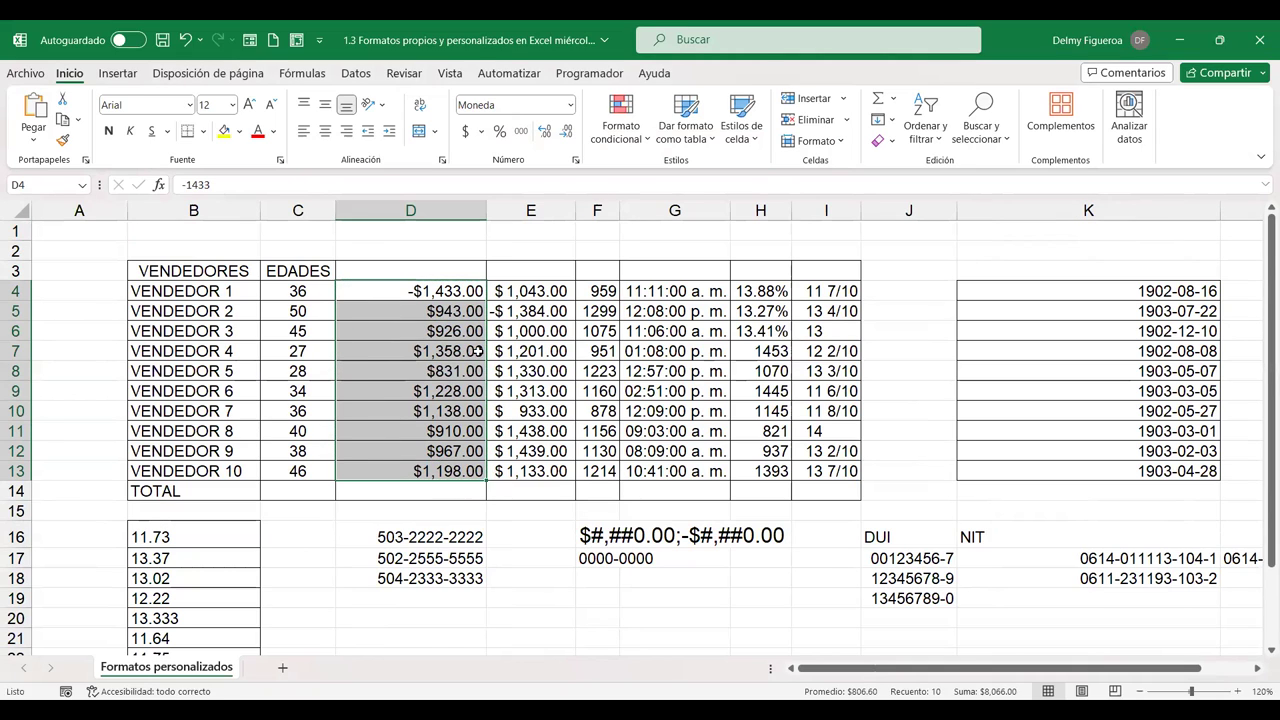
pyautogui.hotkey('ctrl', '1')
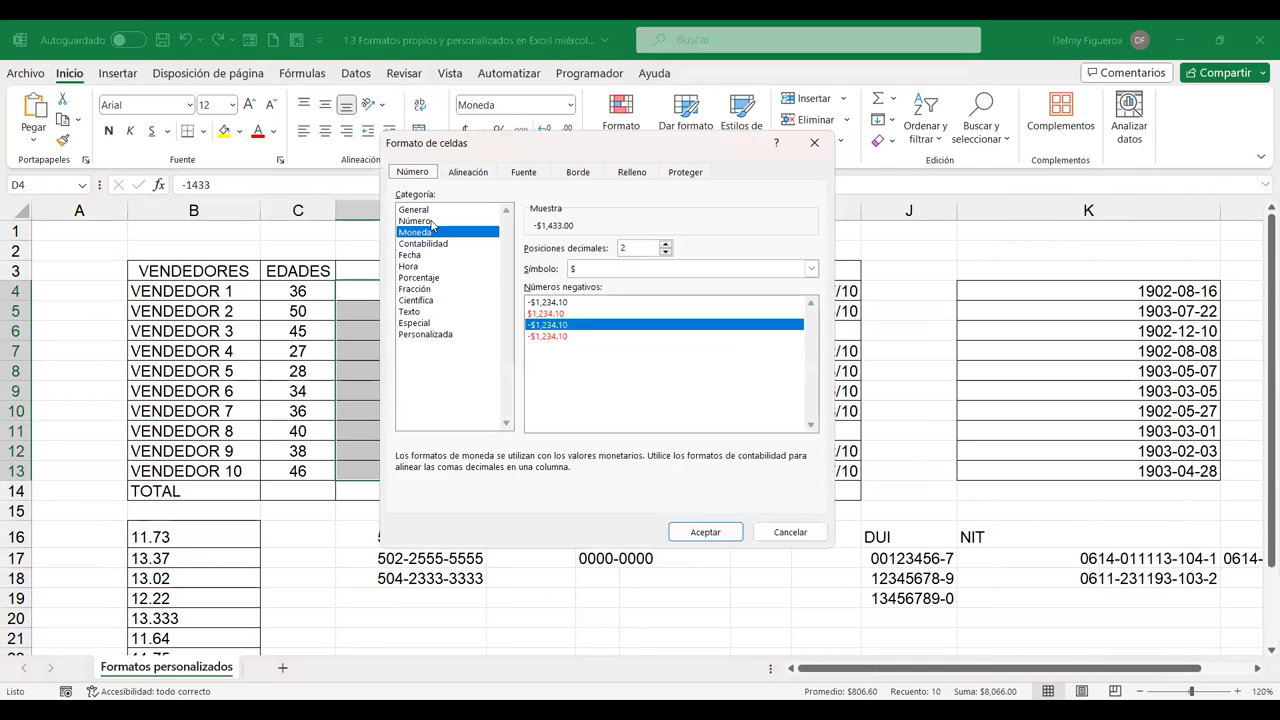
# Preview the custom codes 0, 0.00 and #,##0 on D4:D13, then apply 0.00
pyautogui.click(436, 334)
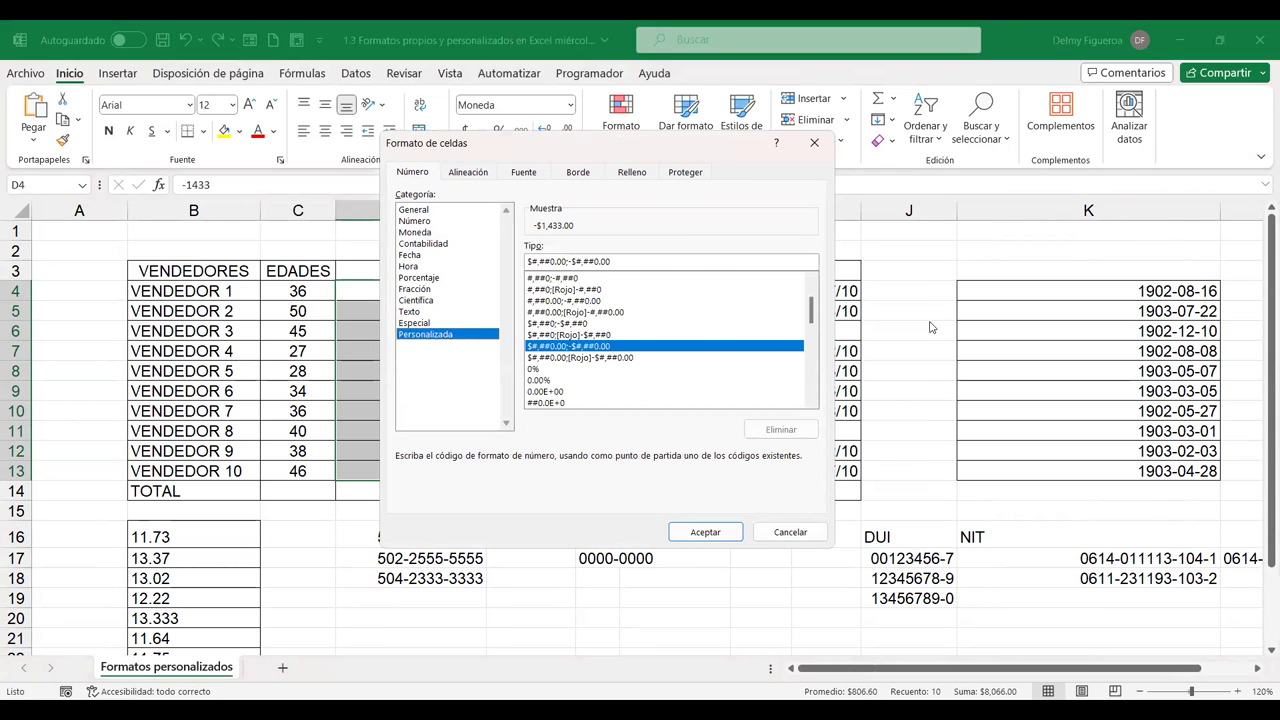
pyautogui.moveTo(573, 148); pyautogui.dragTo(885, 163)
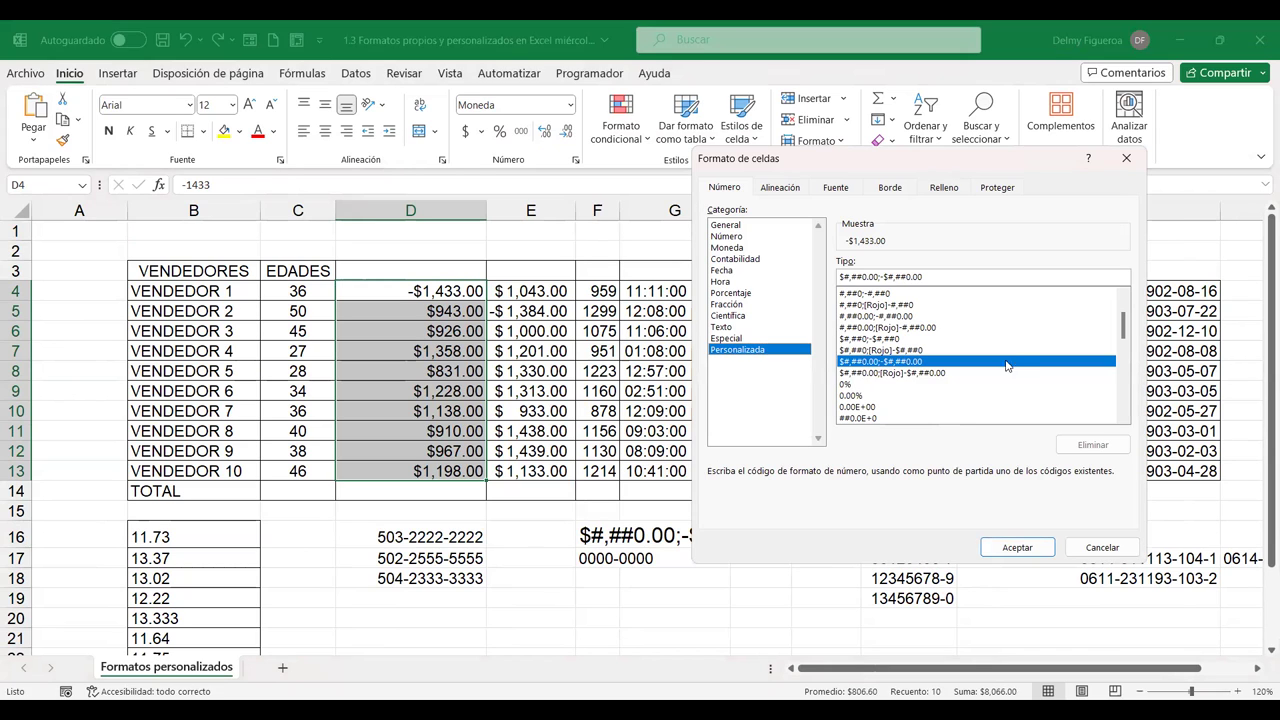
pyautogui.moveTo(1125, 333); pyautogui.dragTo(1127, 300)
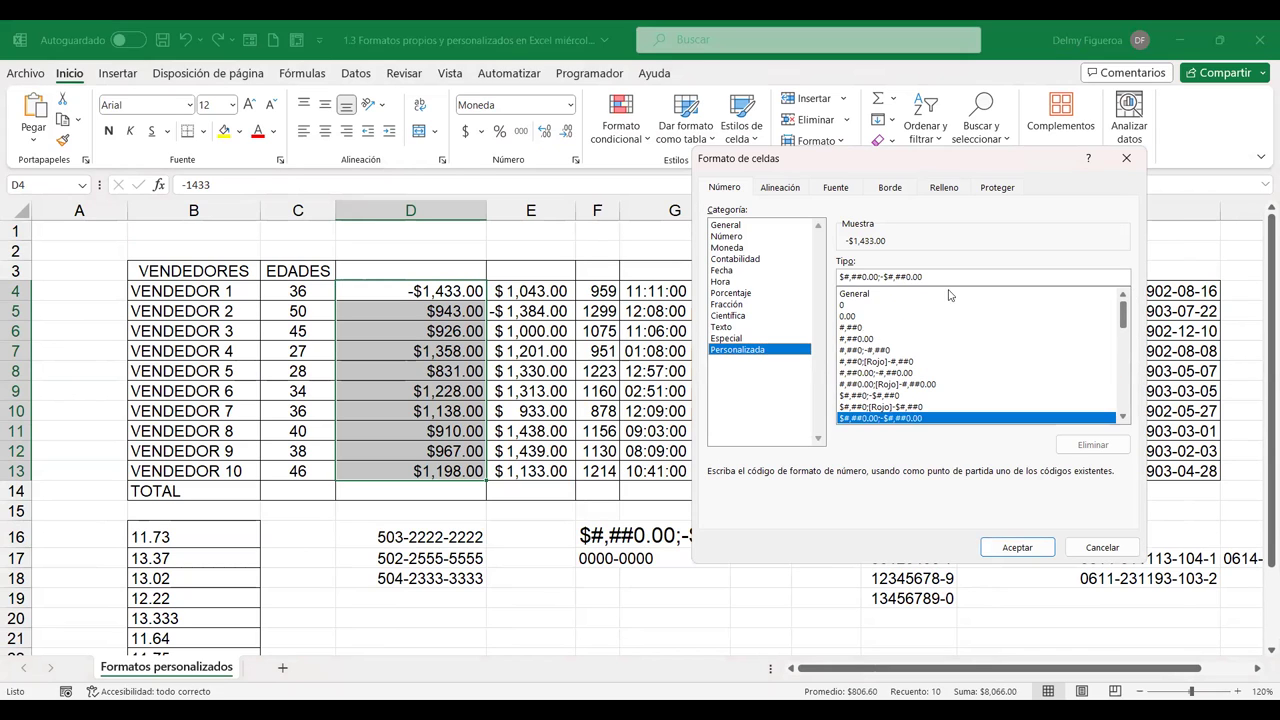
pyautogui.click(843, 305)
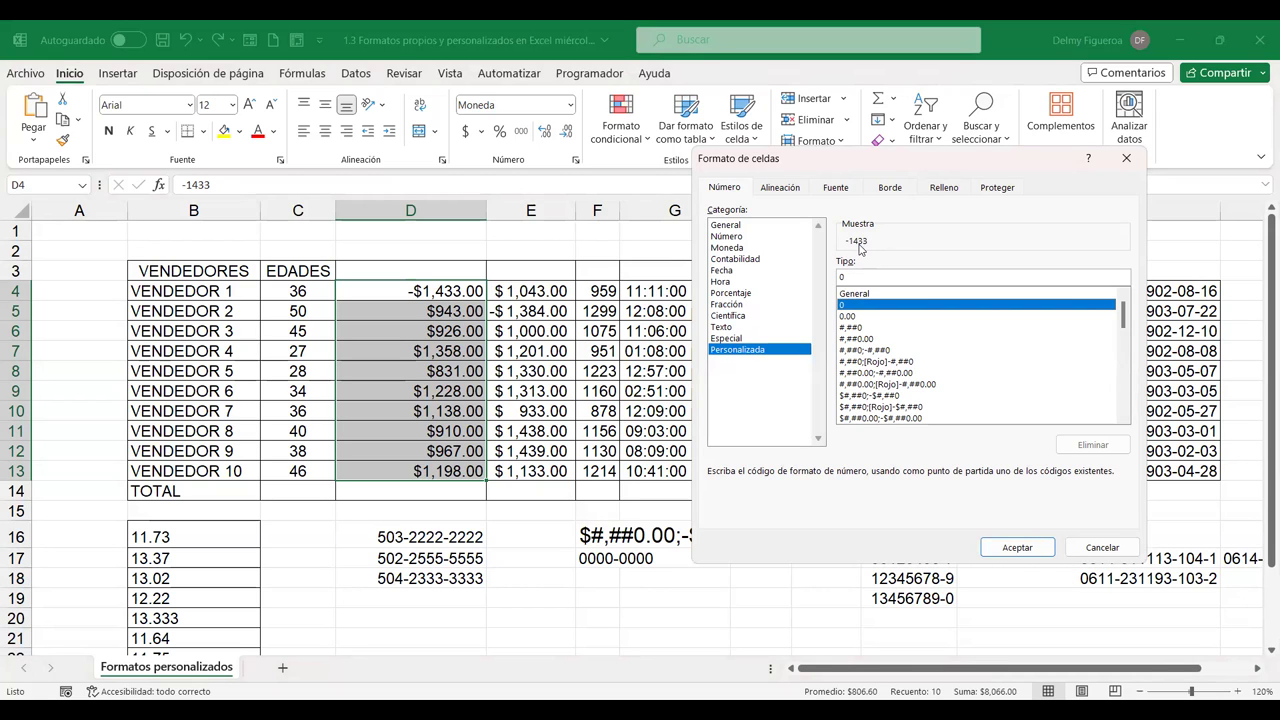
pyautogui.click(849, 317)
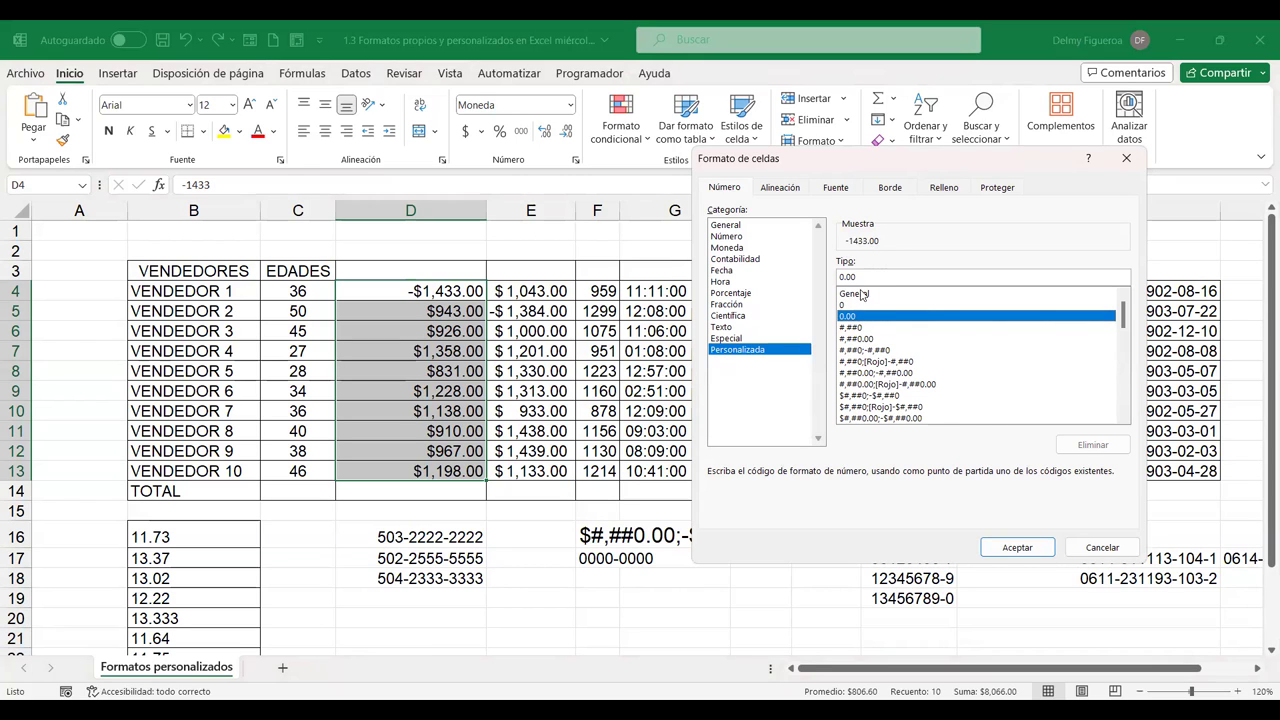
pyautogui.click(858, 328)
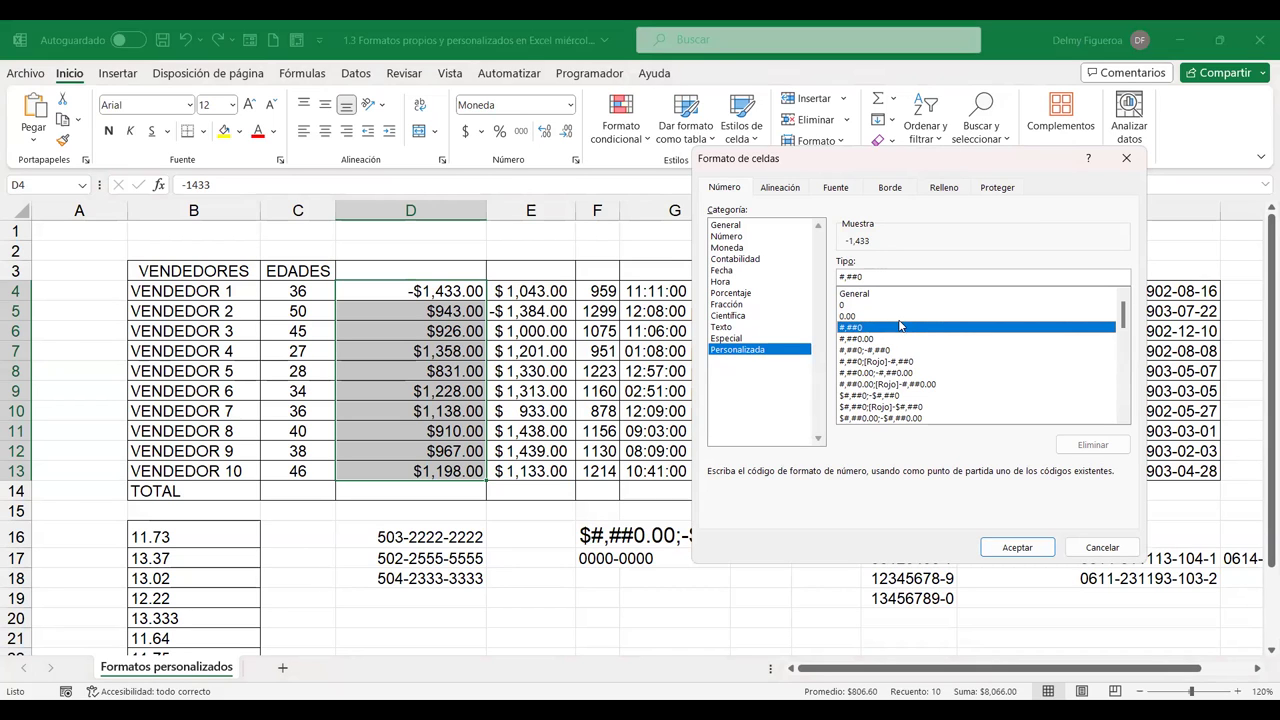
pyautogui.click(850, 316)
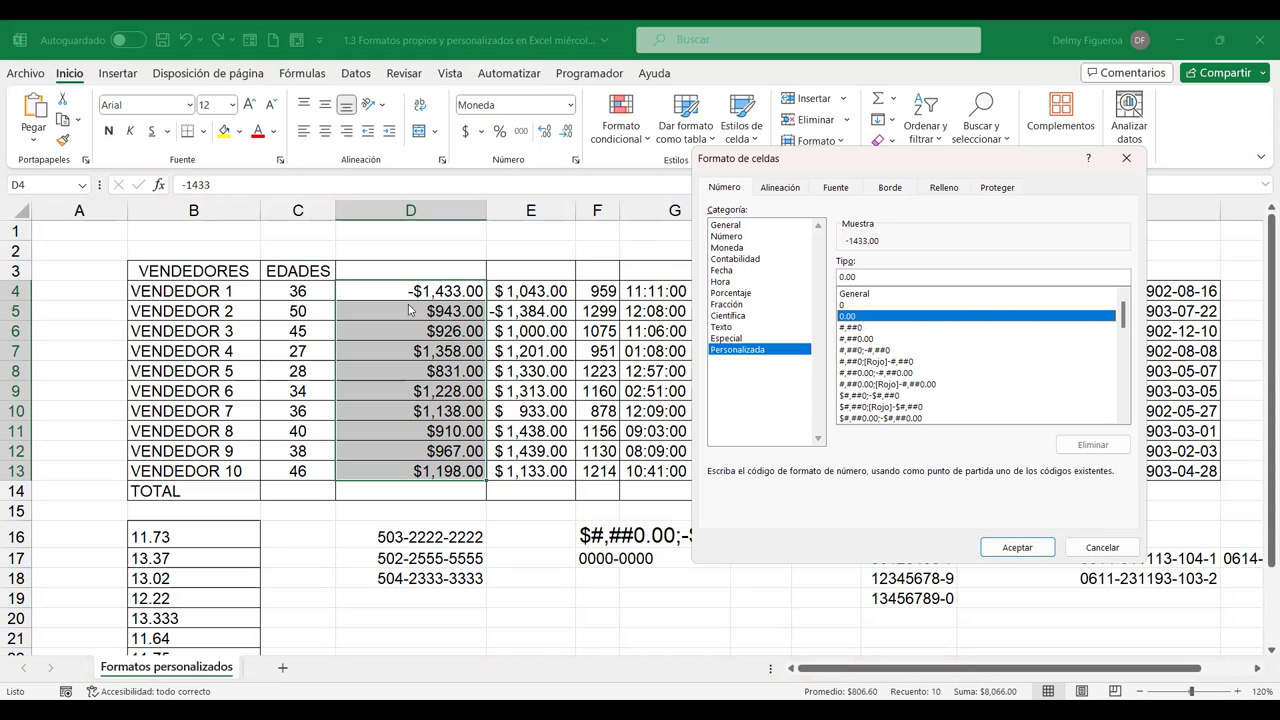
pyautogui.click(1040, 542)
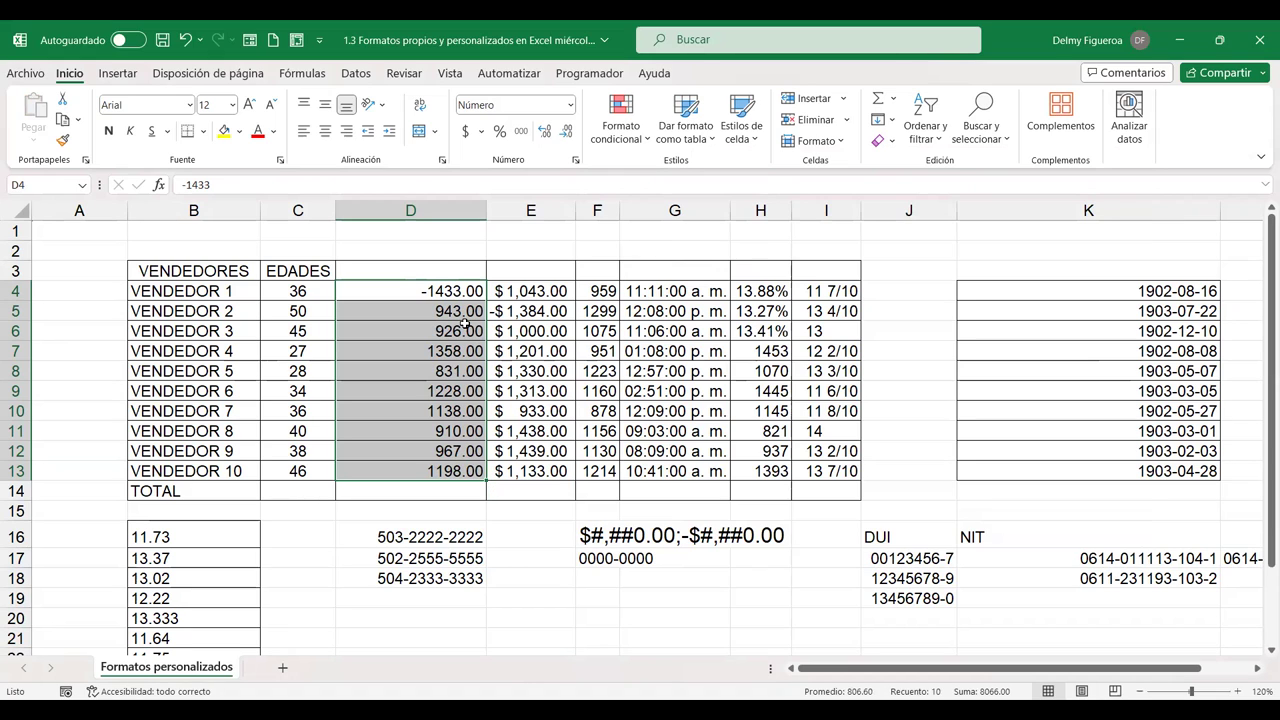
# Apply the custom #,##0 format to the amounts in D4:D13
pyautogui.hotkey('ctrl', '1')
pyautogui.click(743, 226)
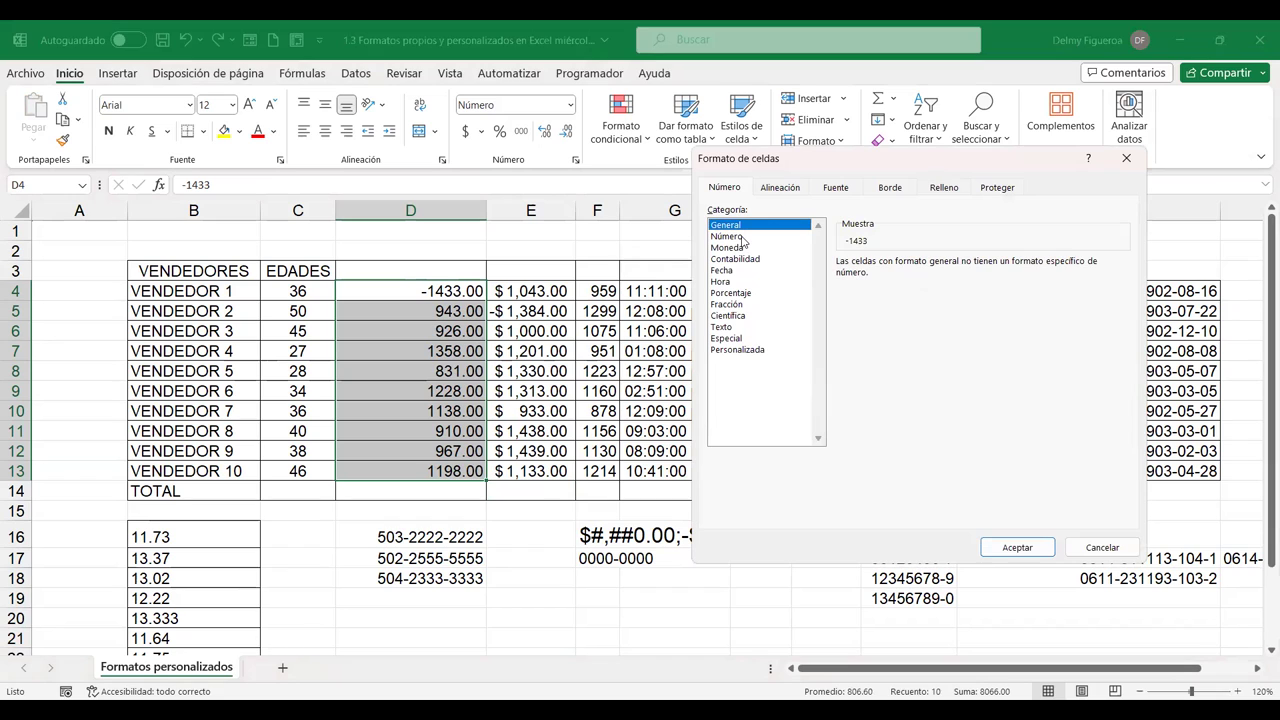
pyautogui.click(756, 349)
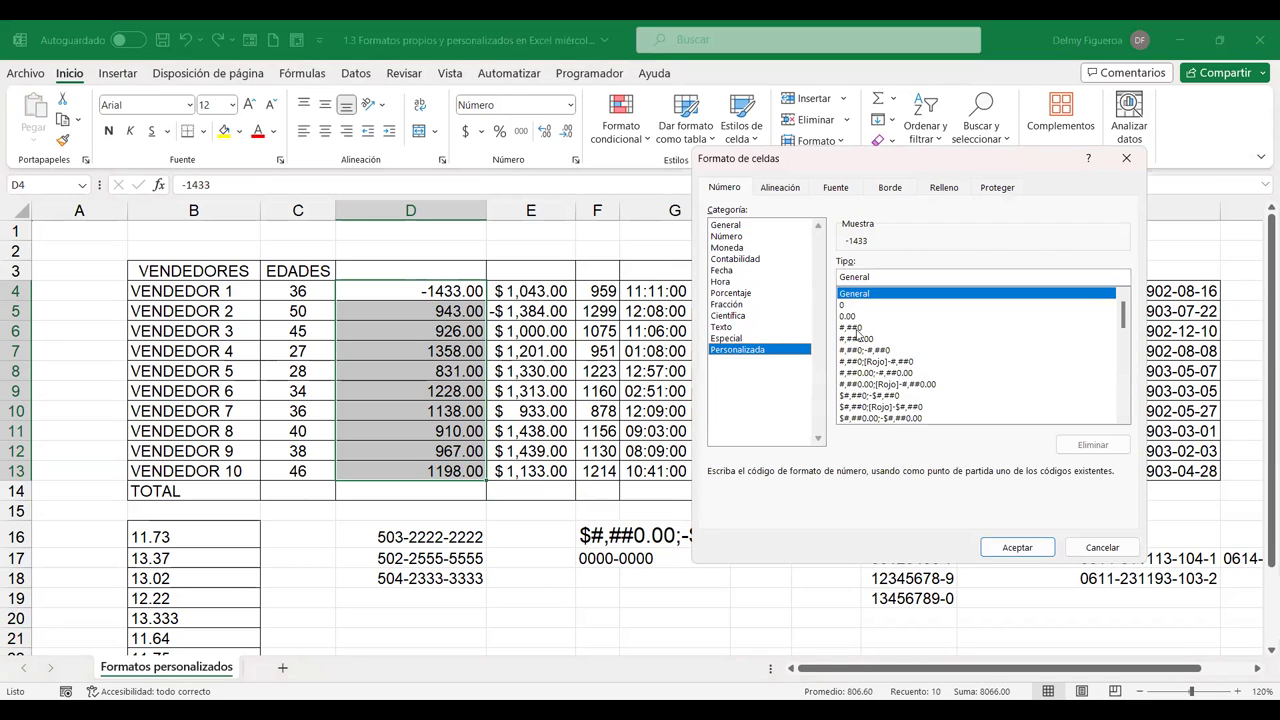
pyautogui.click(861, 329)
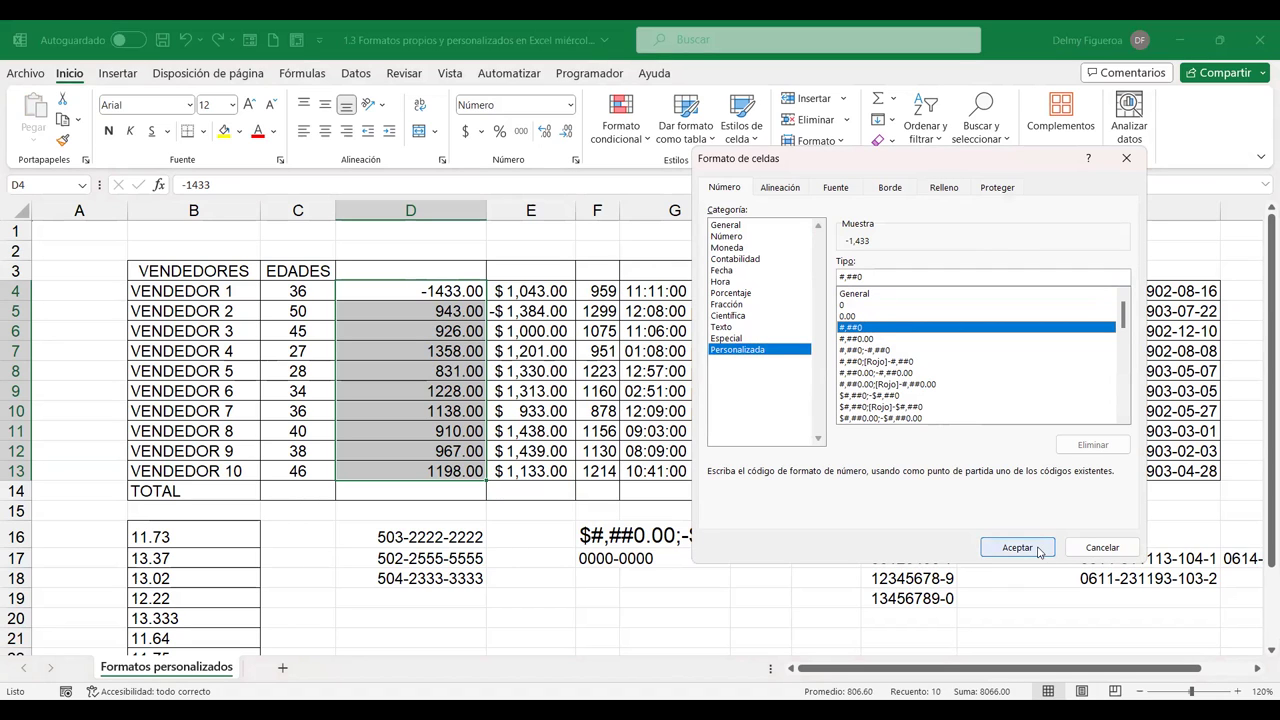
pyautogui.click(1039, 552)
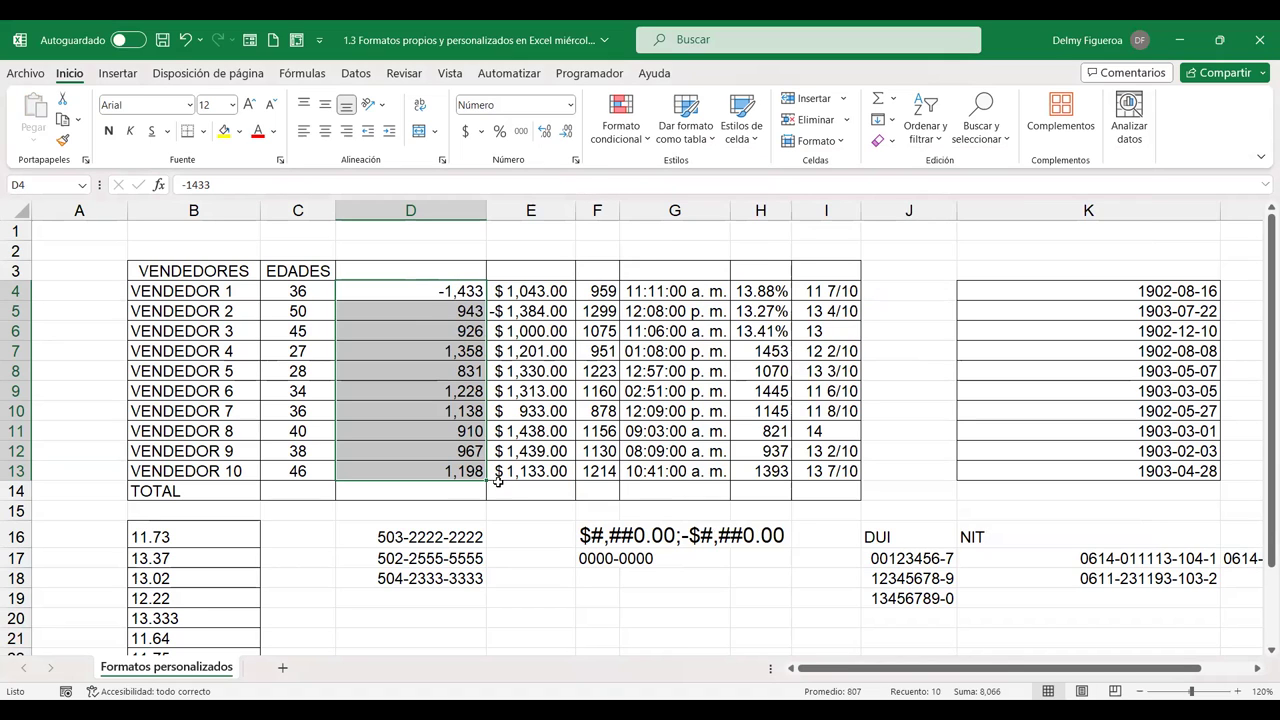
# Switch D4:D13 to the custom #,##0;-#,##0 format after previewing #,##0.00
pyautogui.hotkey('ctrl', '1')
pyautogui.click(738, 338)
pyautogui.click(752, 349)
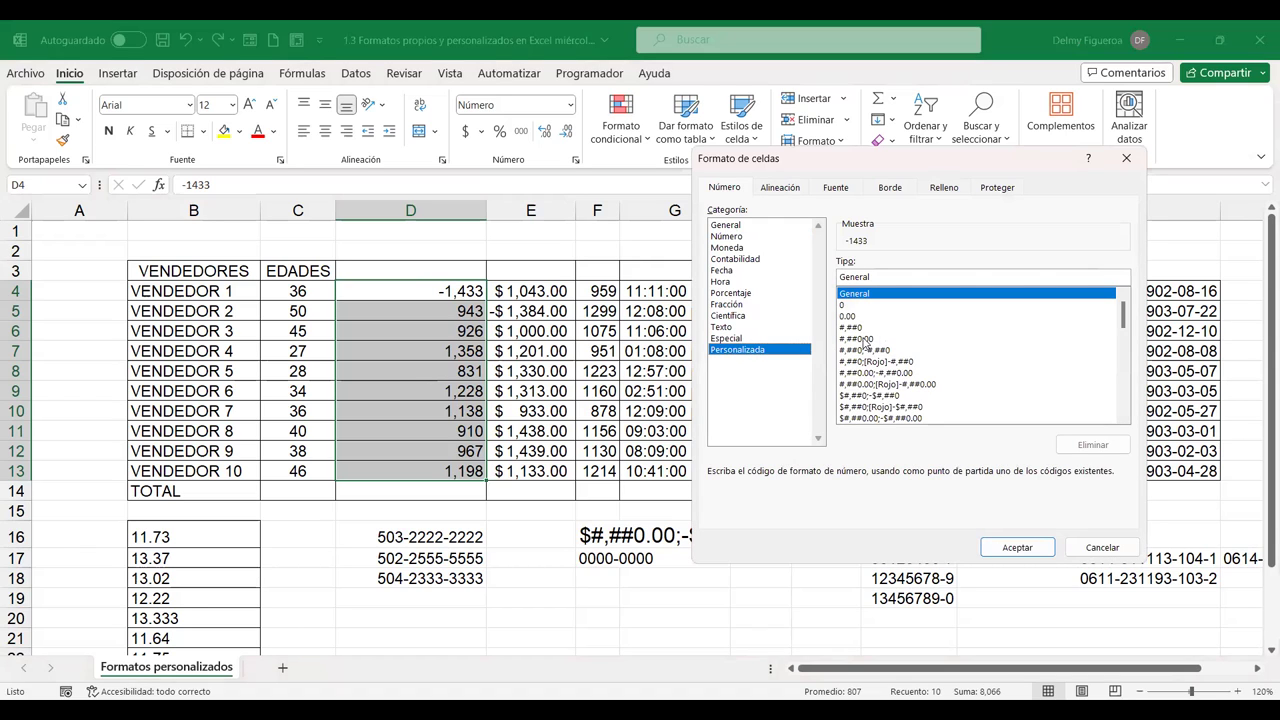
pyautogui.click(872, 339)
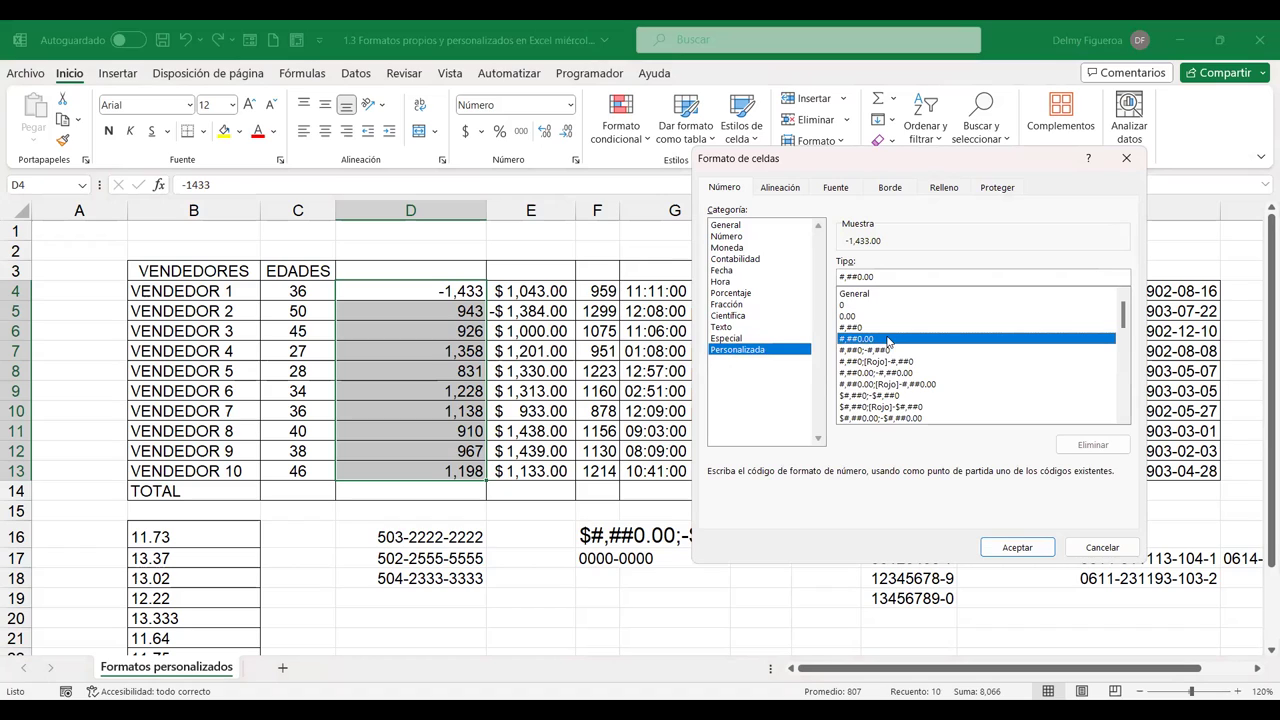
pyautogui.click(887, 352)
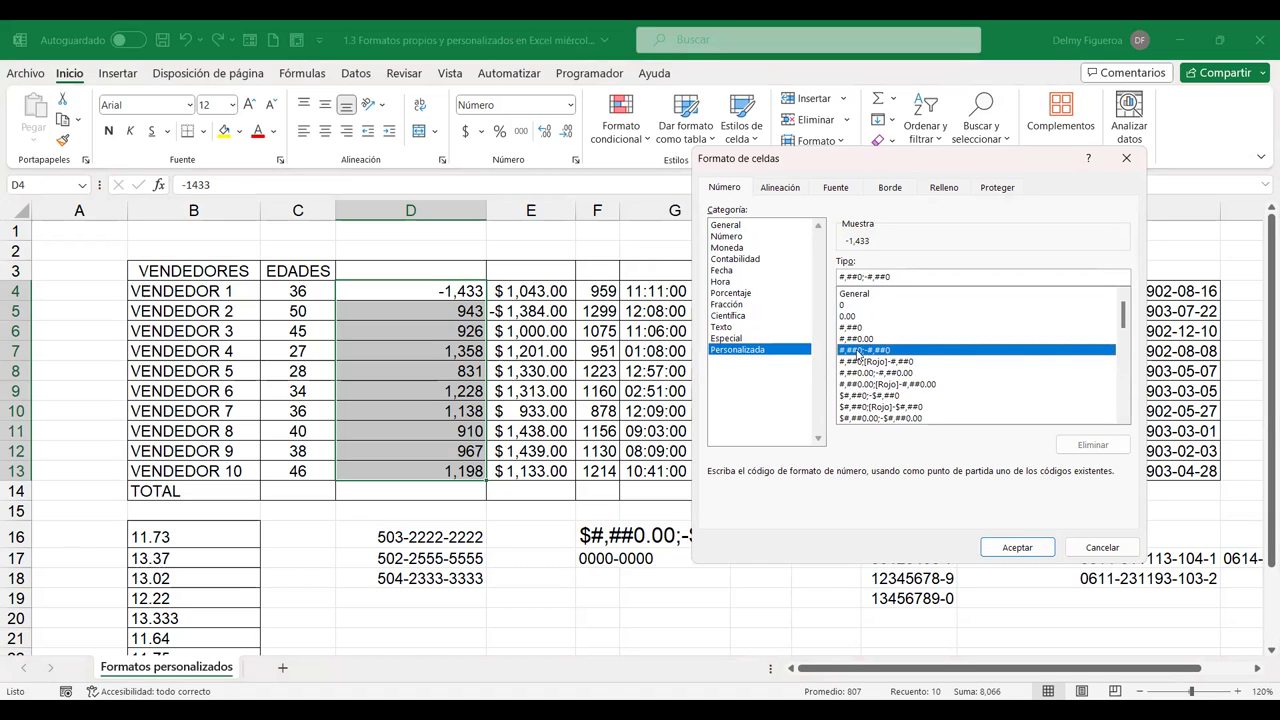
pyautogui.click(1018, 548)
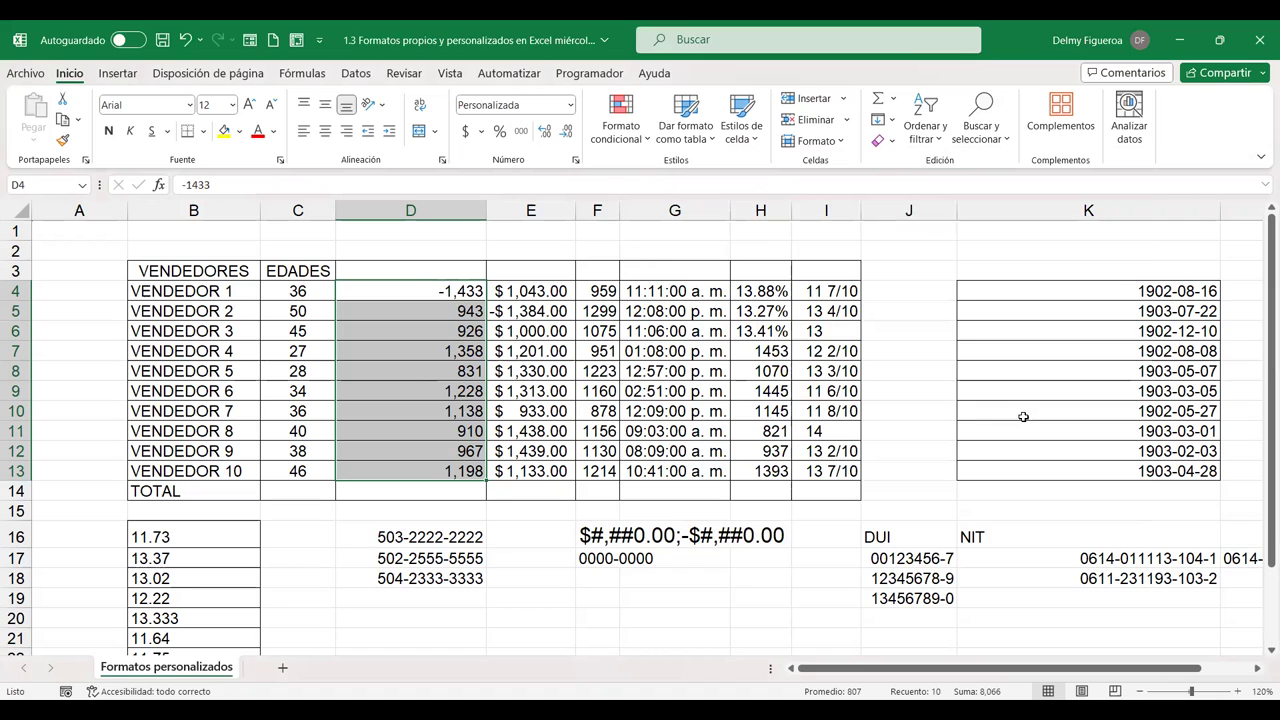
# Apply the custom #,##0;[Rojo]-#,##0 format to D4:D13 so -1,433 shows red
pyautogui.hotkey('ctrl', '1')
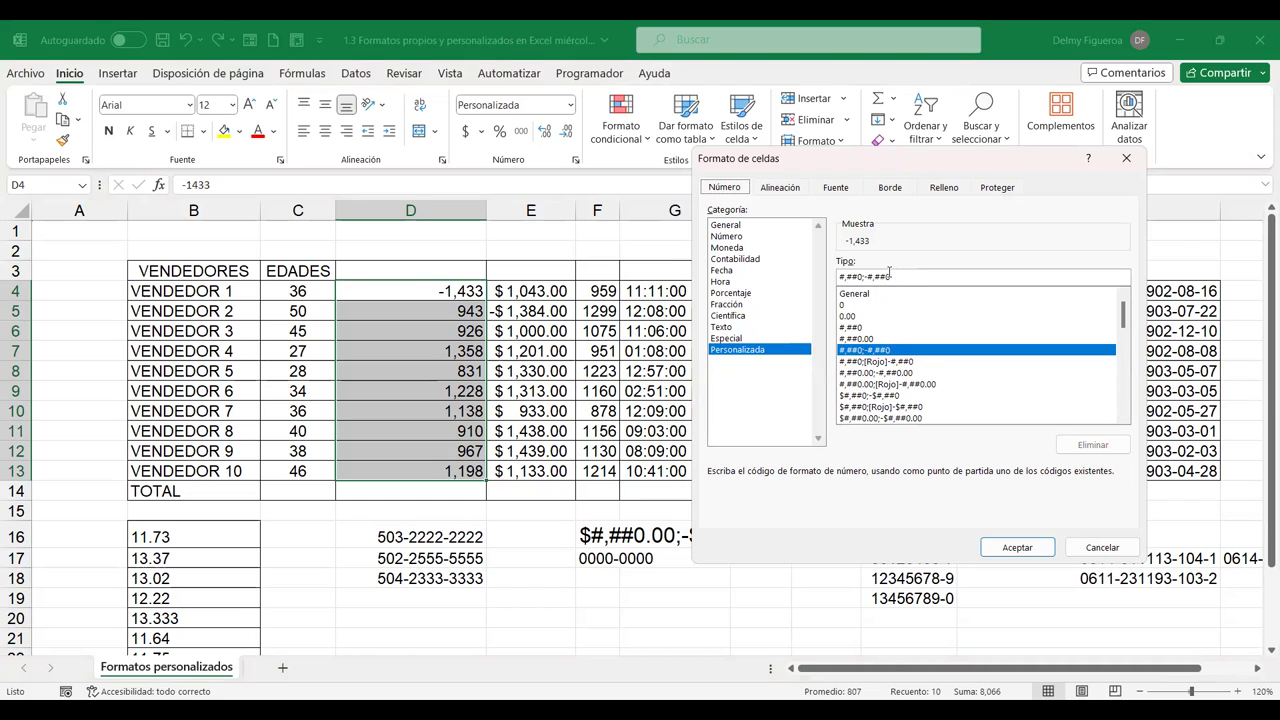
pyautogui.click(886, 364)
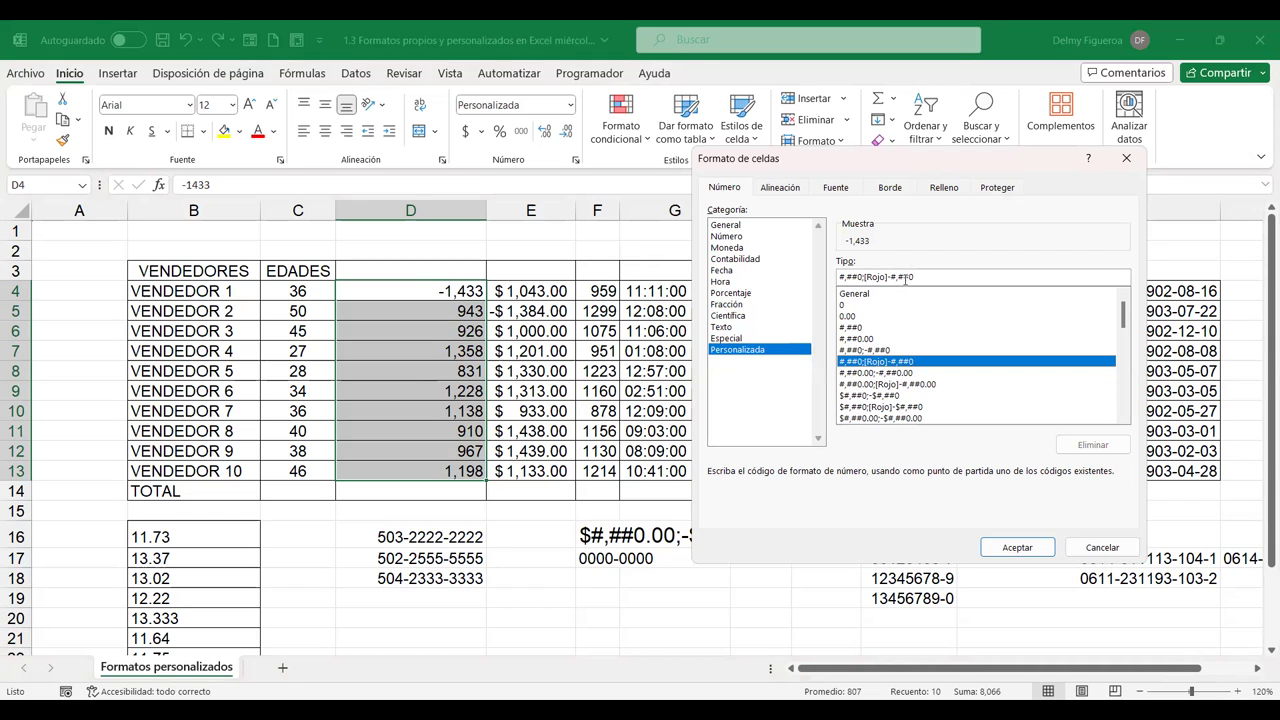
pyautogui.click(1015, 547)
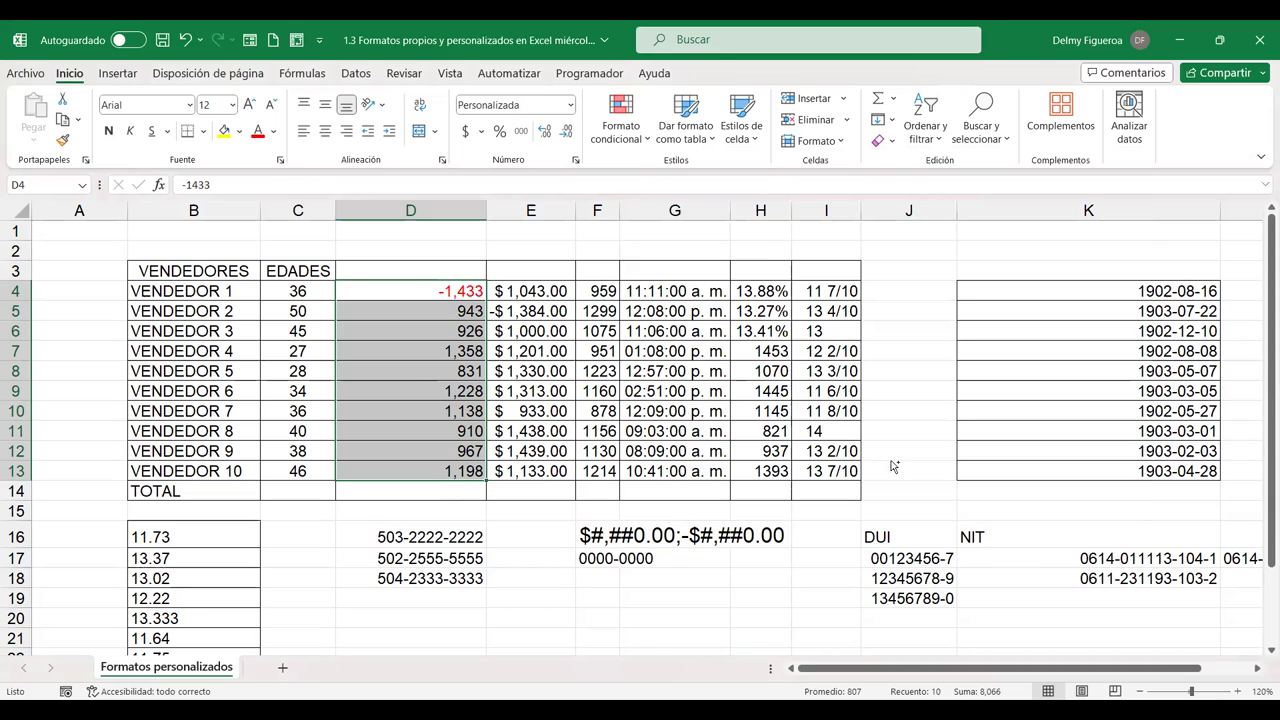
# Preview the #,##0.00 and $#,##0 currency codes on D4:D13, with and without red negatives
pyautogui.hotkey('ctrl', '1')
pyautogui.click(904, 374)
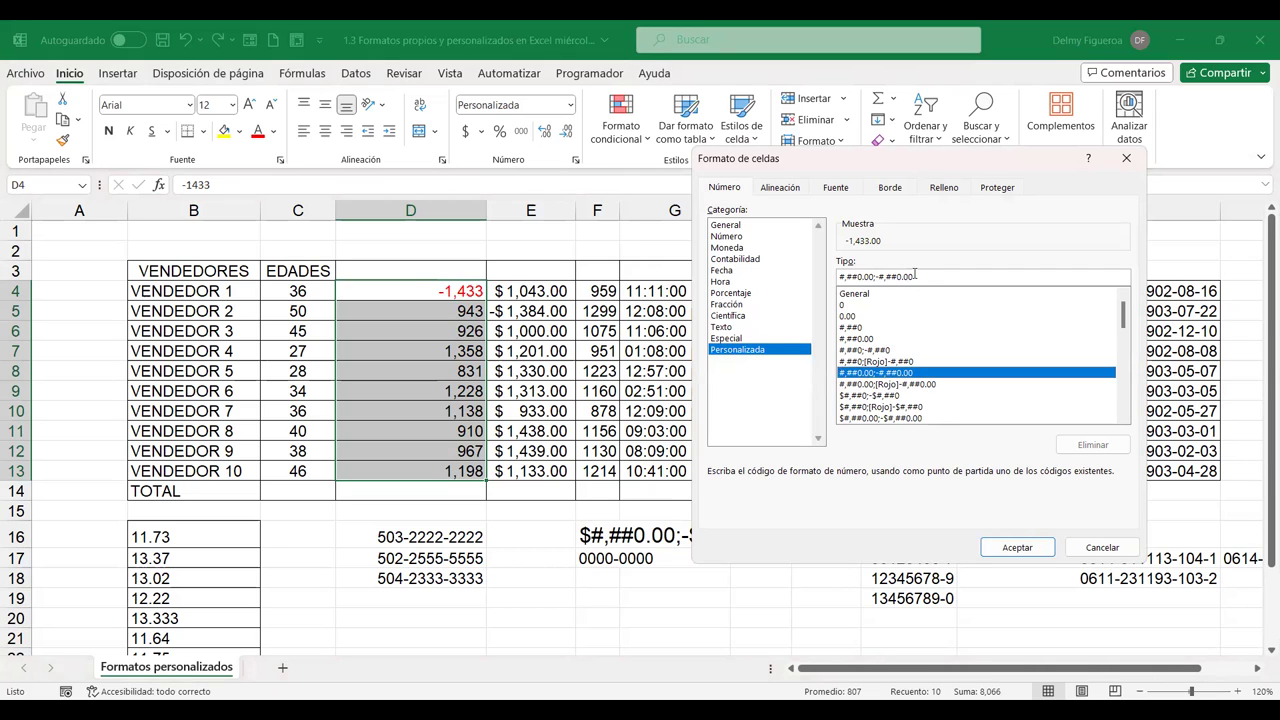
pyautogui.click(908, 384)
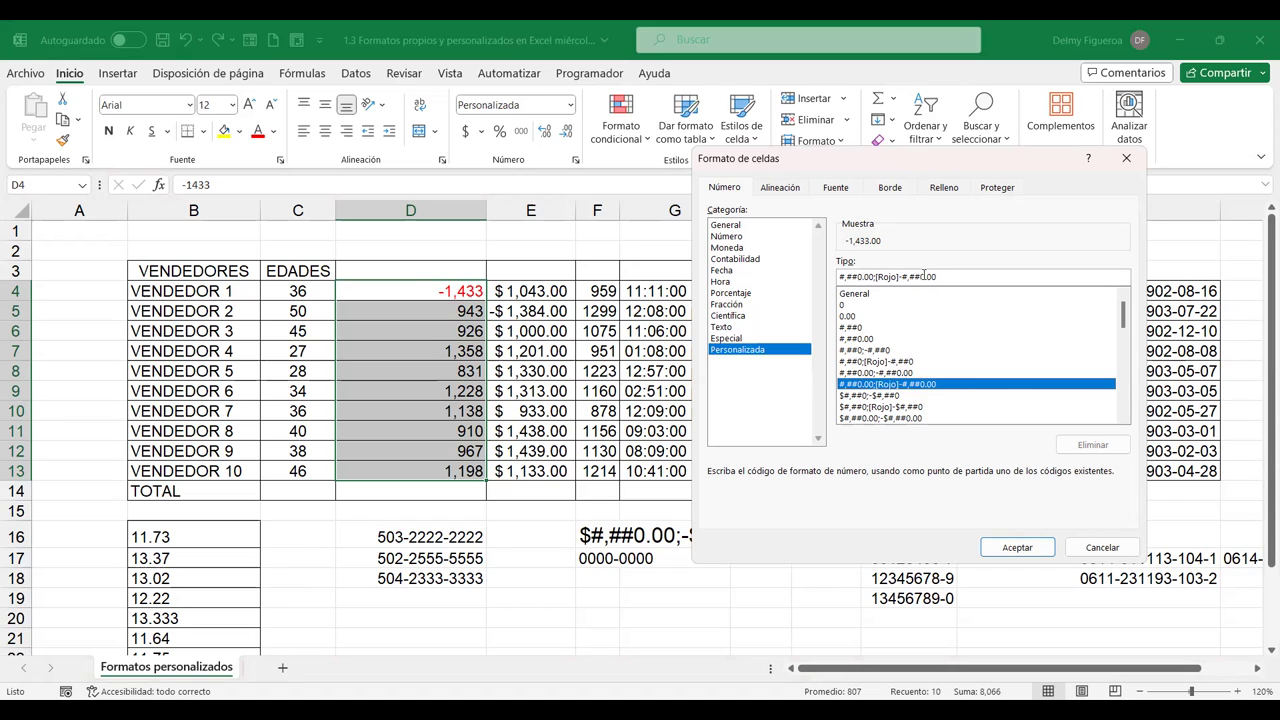
pyautogui.click(884, 396)
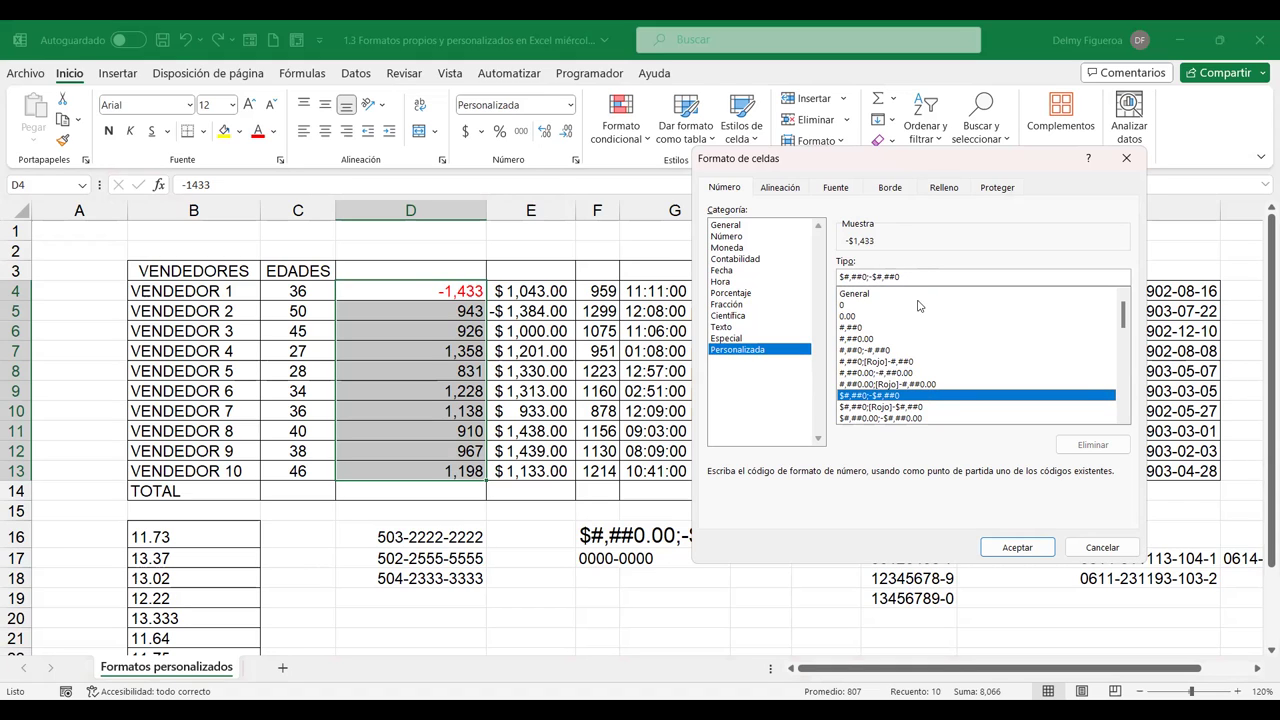
pyautogui.click(918, 407)
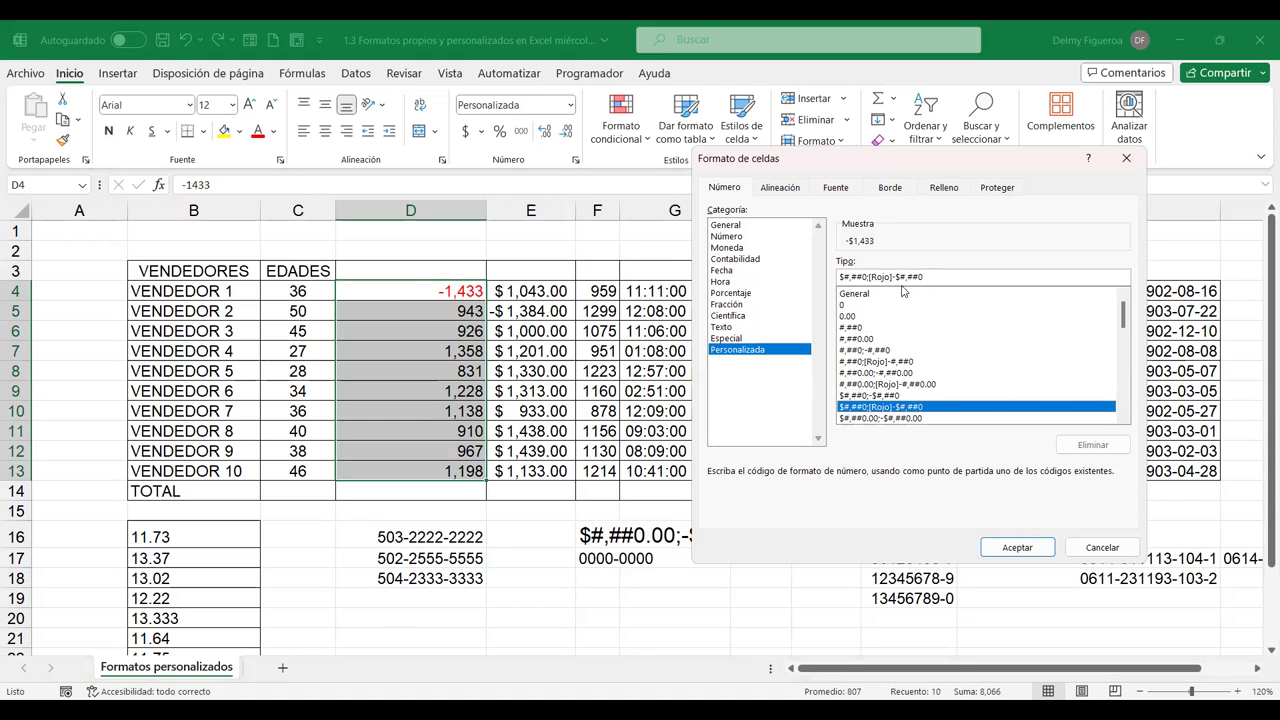
pyautogui.scroll(-1, 946, 388)
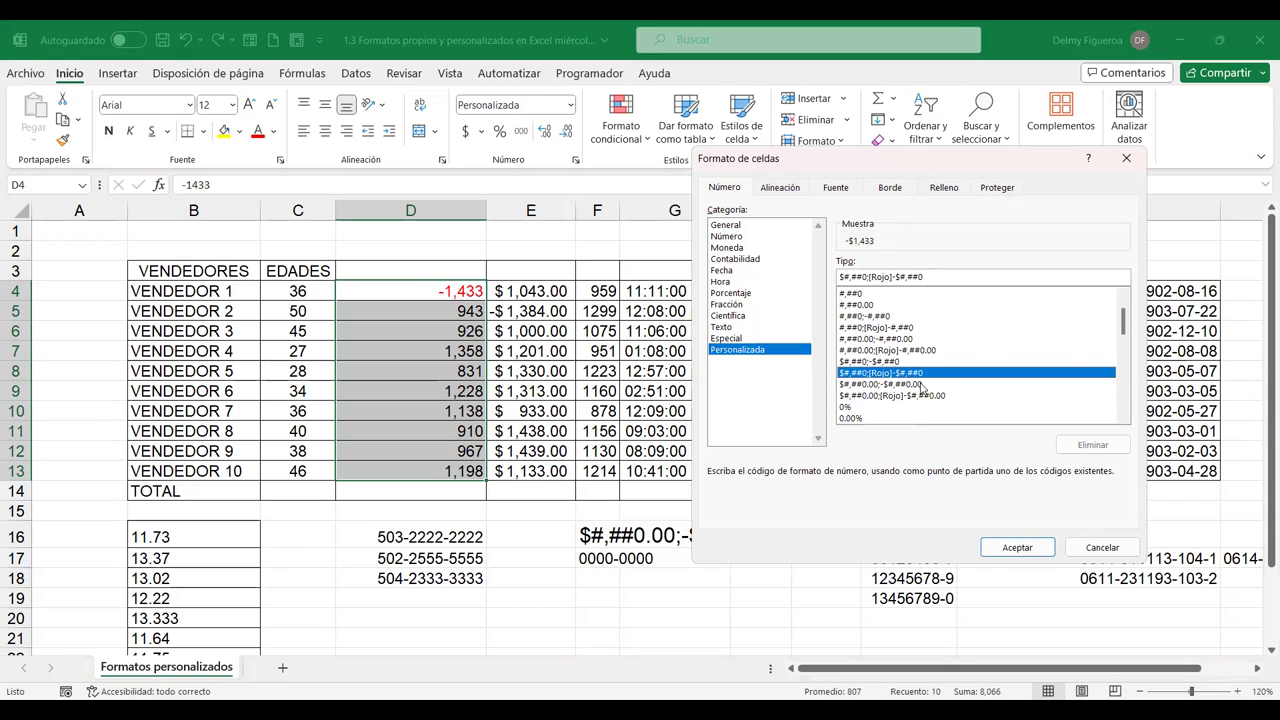
pyautogui.click(911, 385)
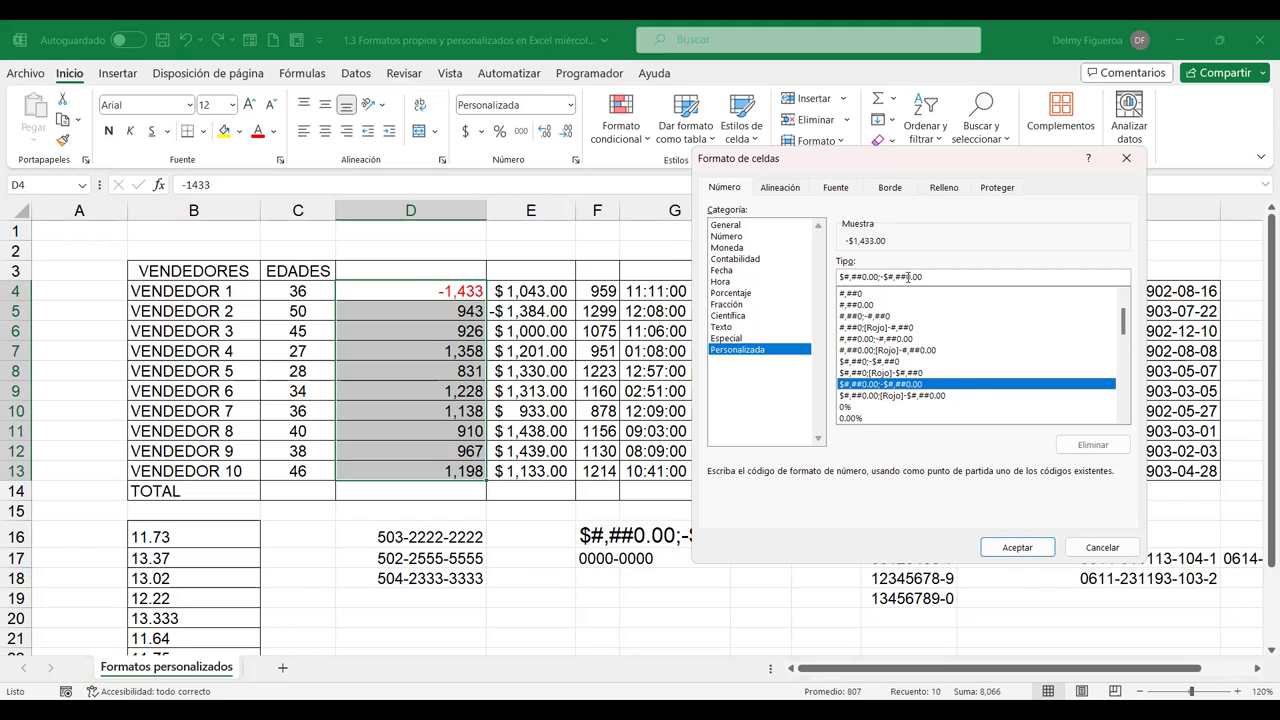
pyautogui.click(919, 397)
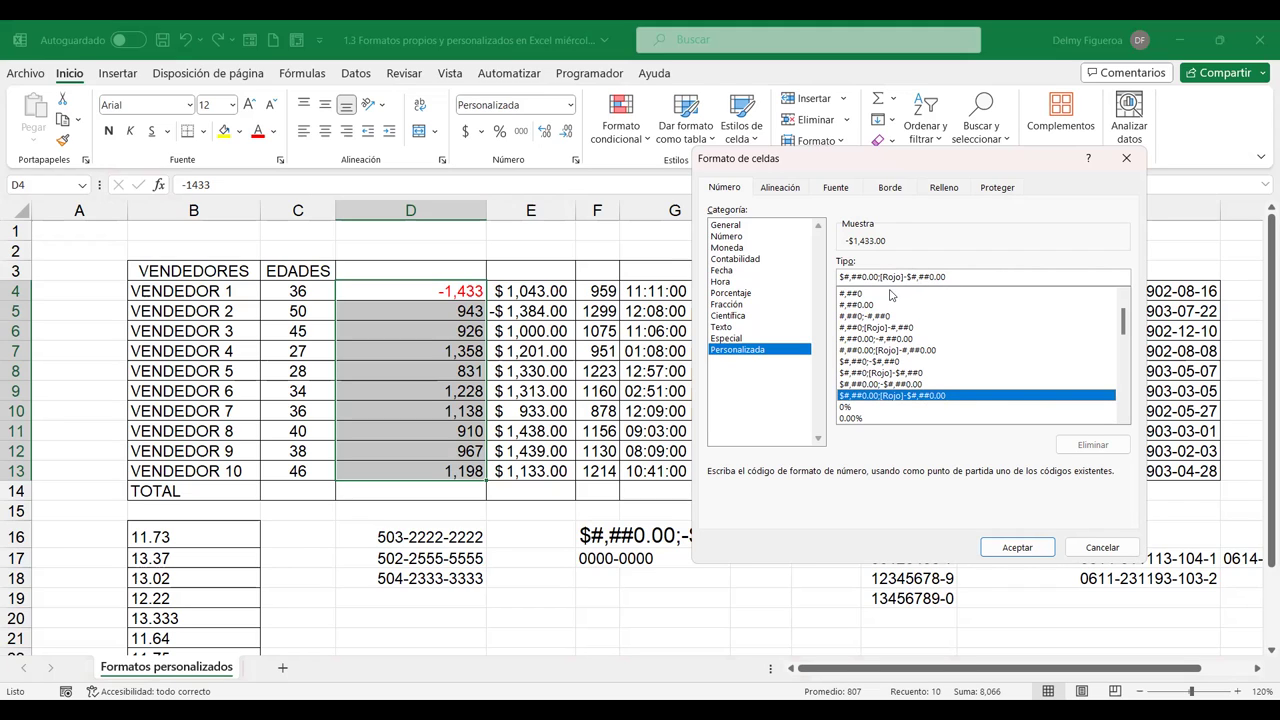
# Compare the 0%, 0.00%, 0.00E+00 and ##0.0E+0 codes, then apply # ?/? to D4:D13
pyautogui.click(852, 408)
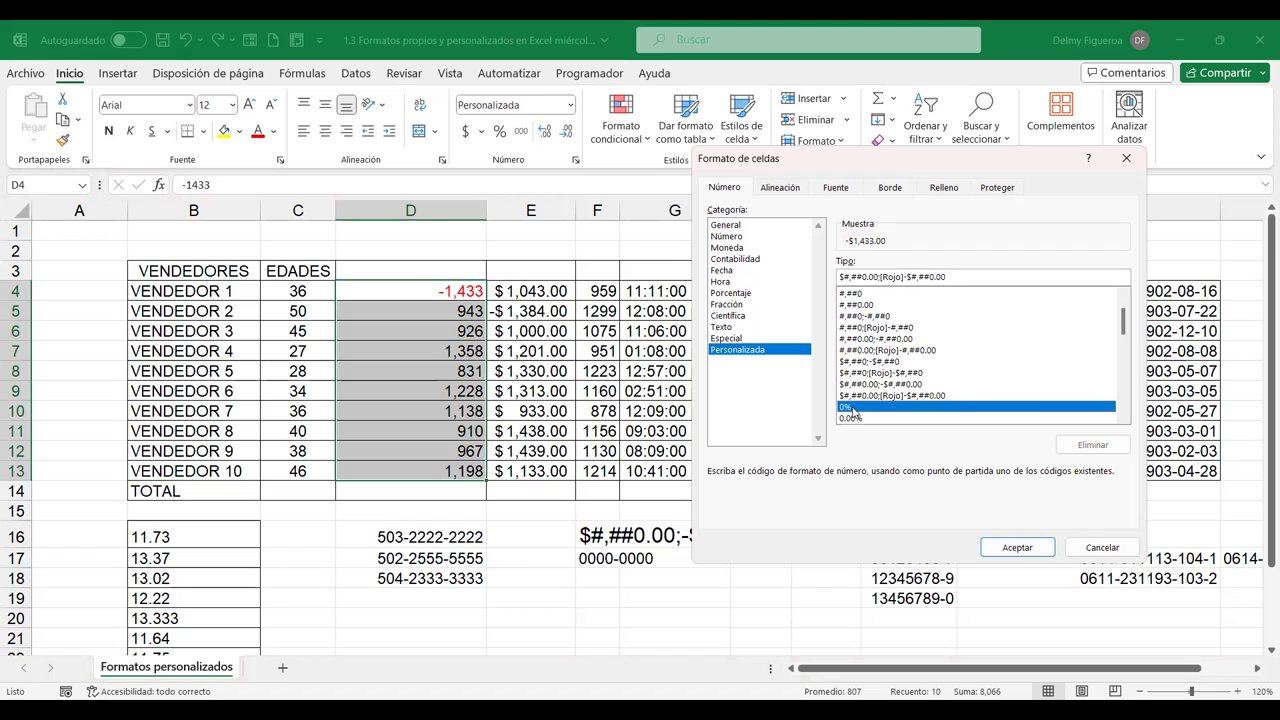
pyautogui.scroll(-1, 948, 388)
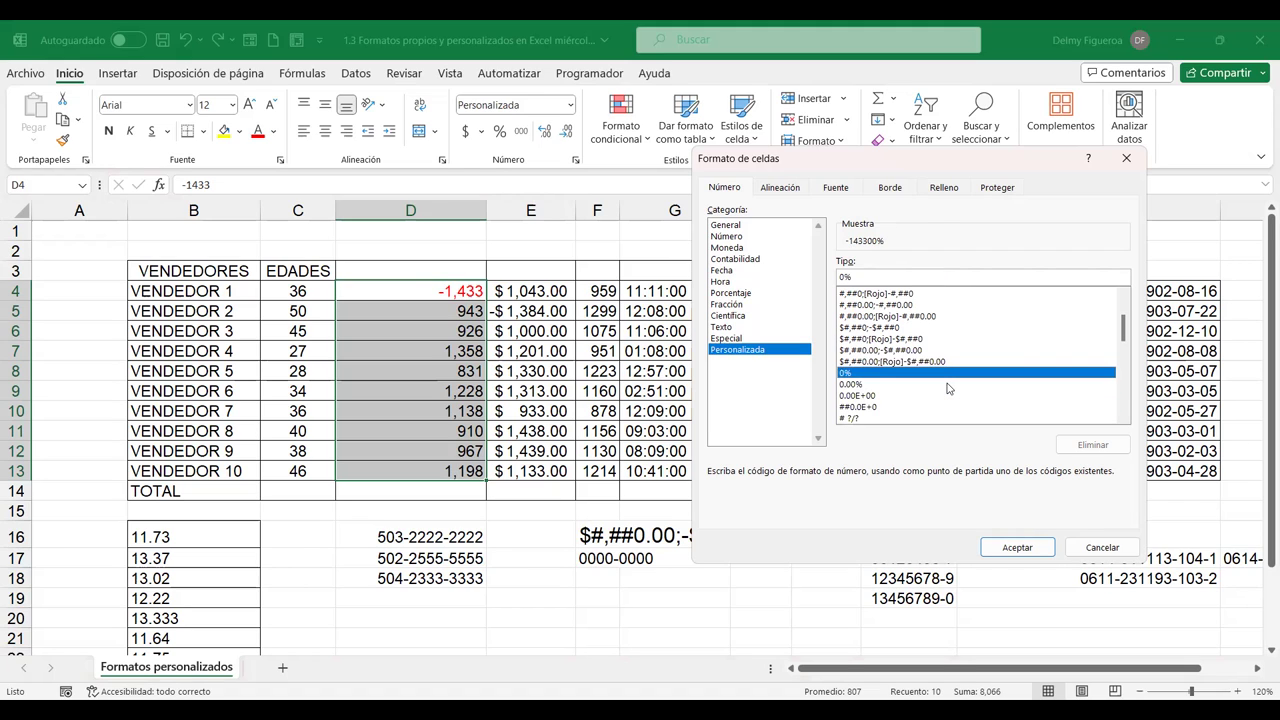
pyautogui.click(857, 385)
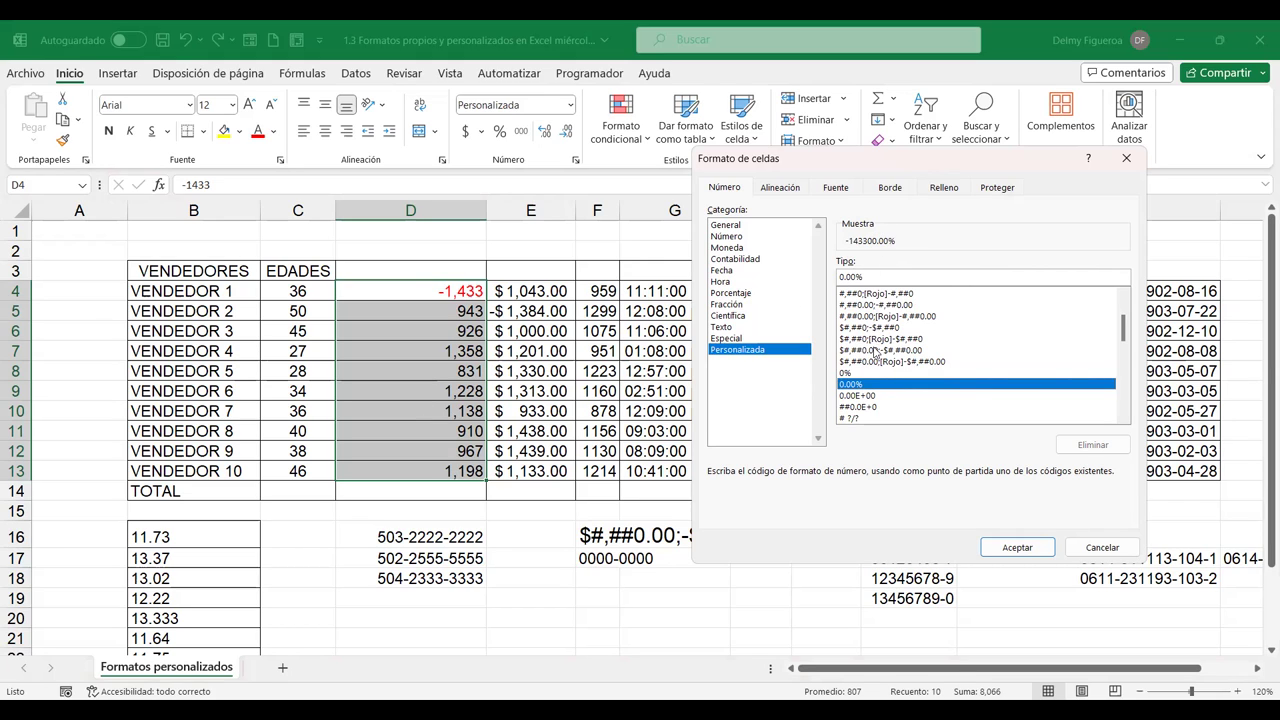
pyautogui.click(867, 396)
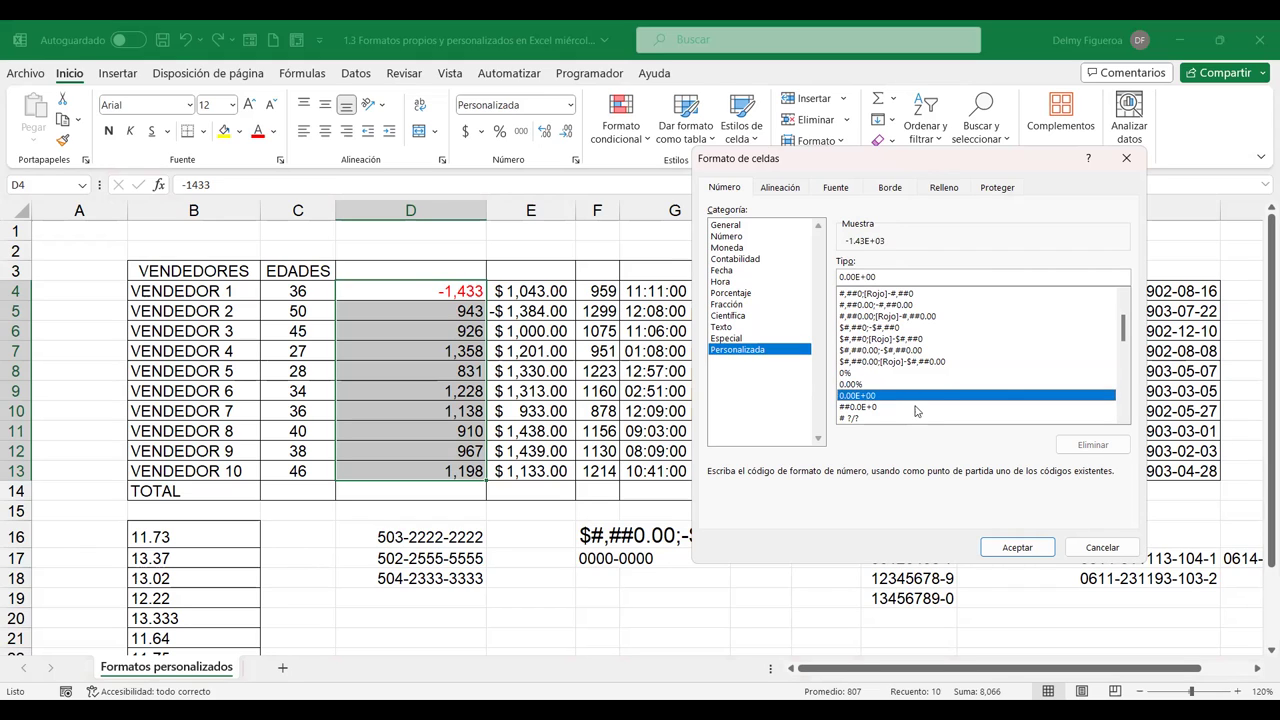
pyautogui.scroll(-1, 933, 408)
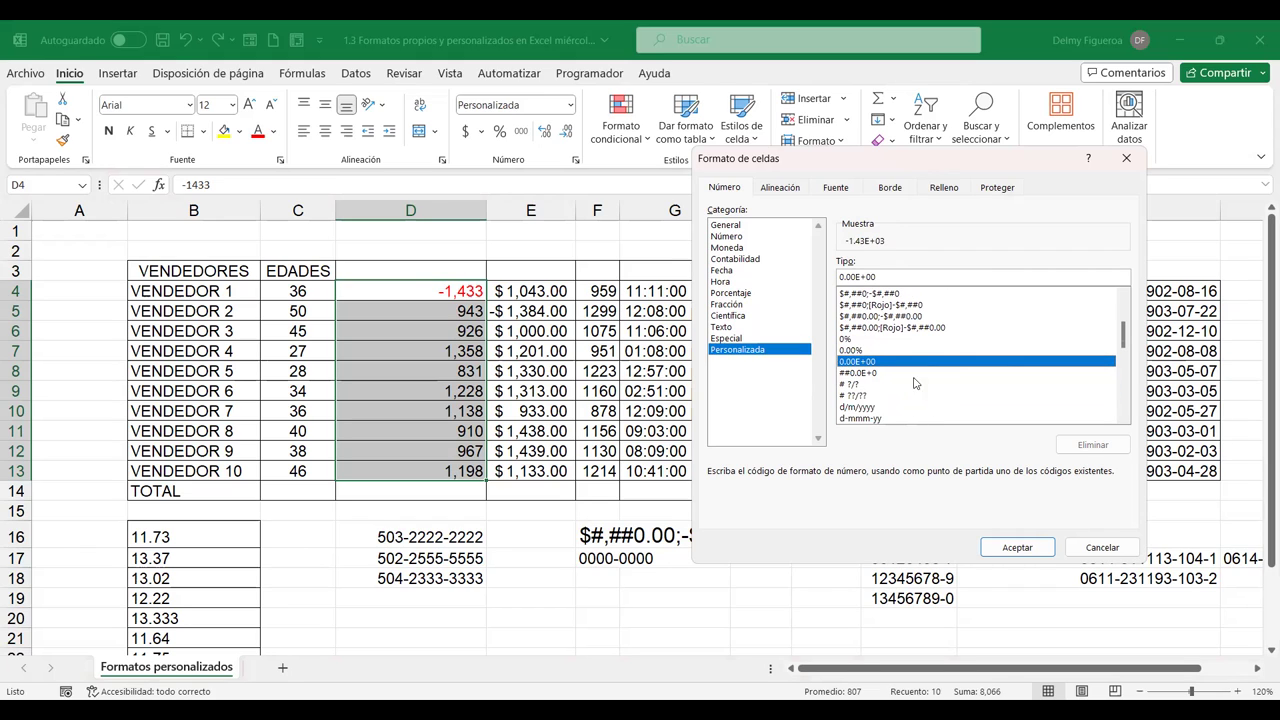
pyautogui.click(857, 375)
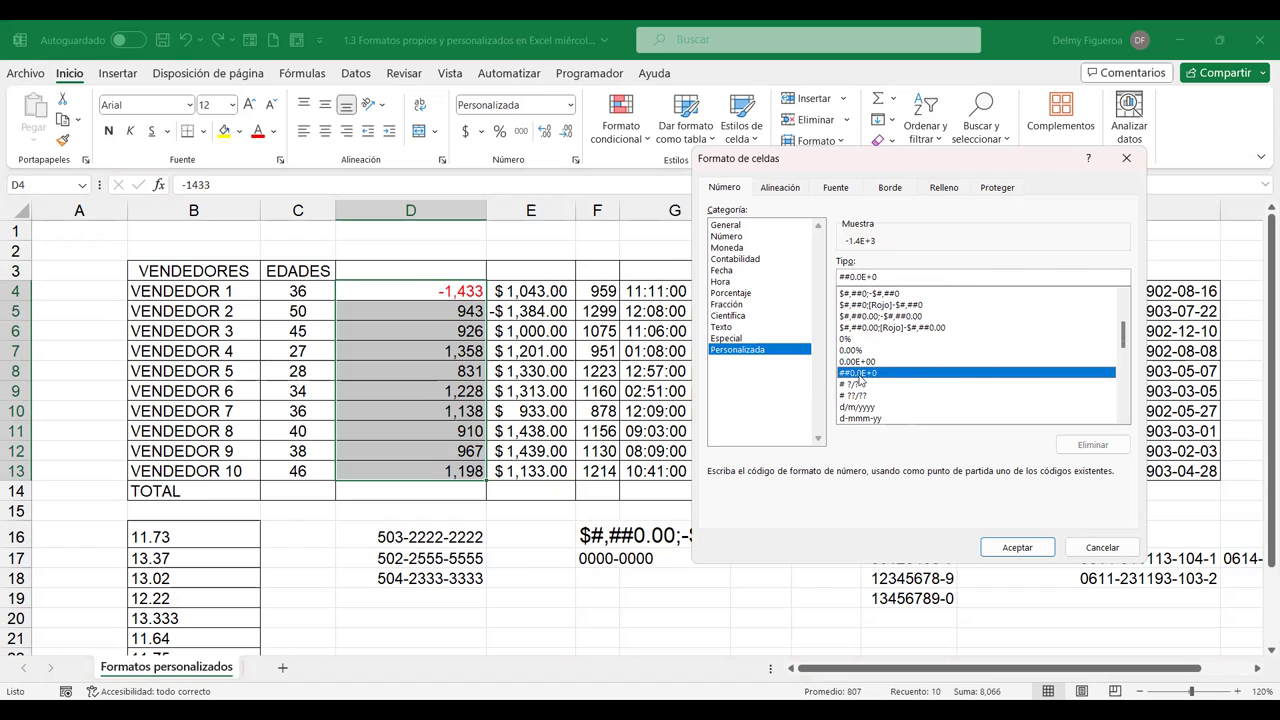
pyautogui.scroll(-1, 925, 387)
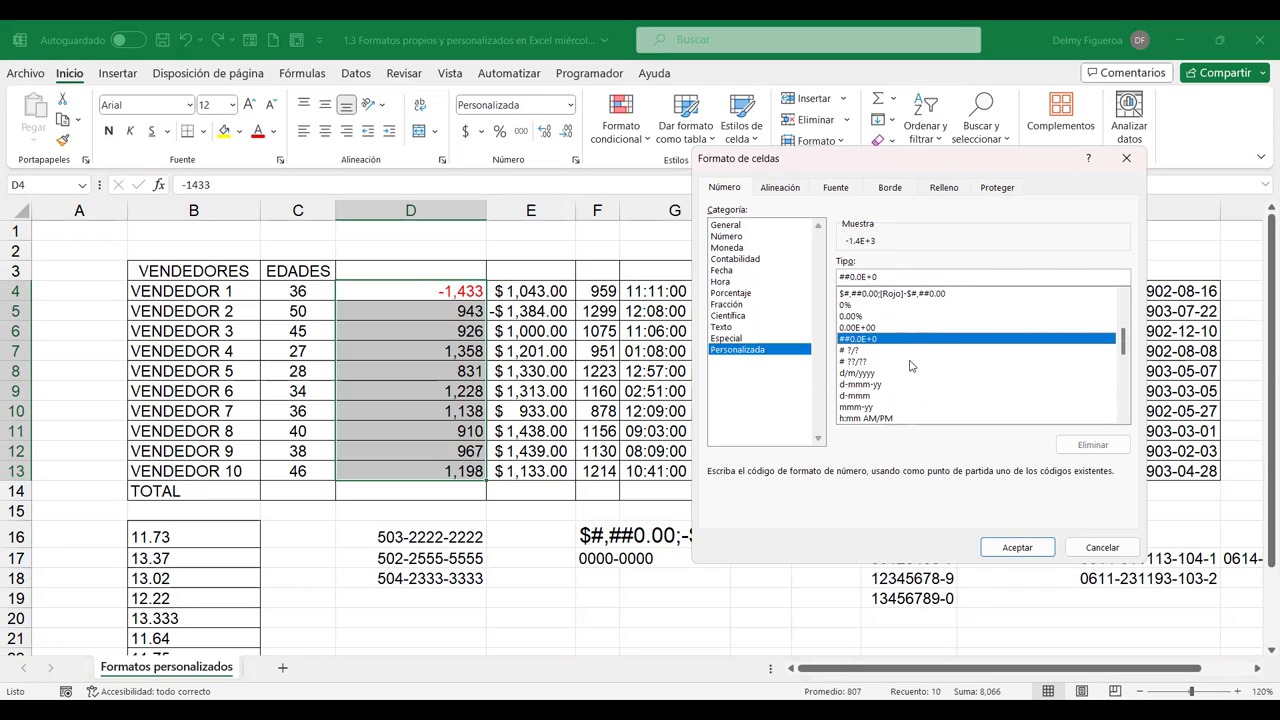
pyautogui.click(881, 328)
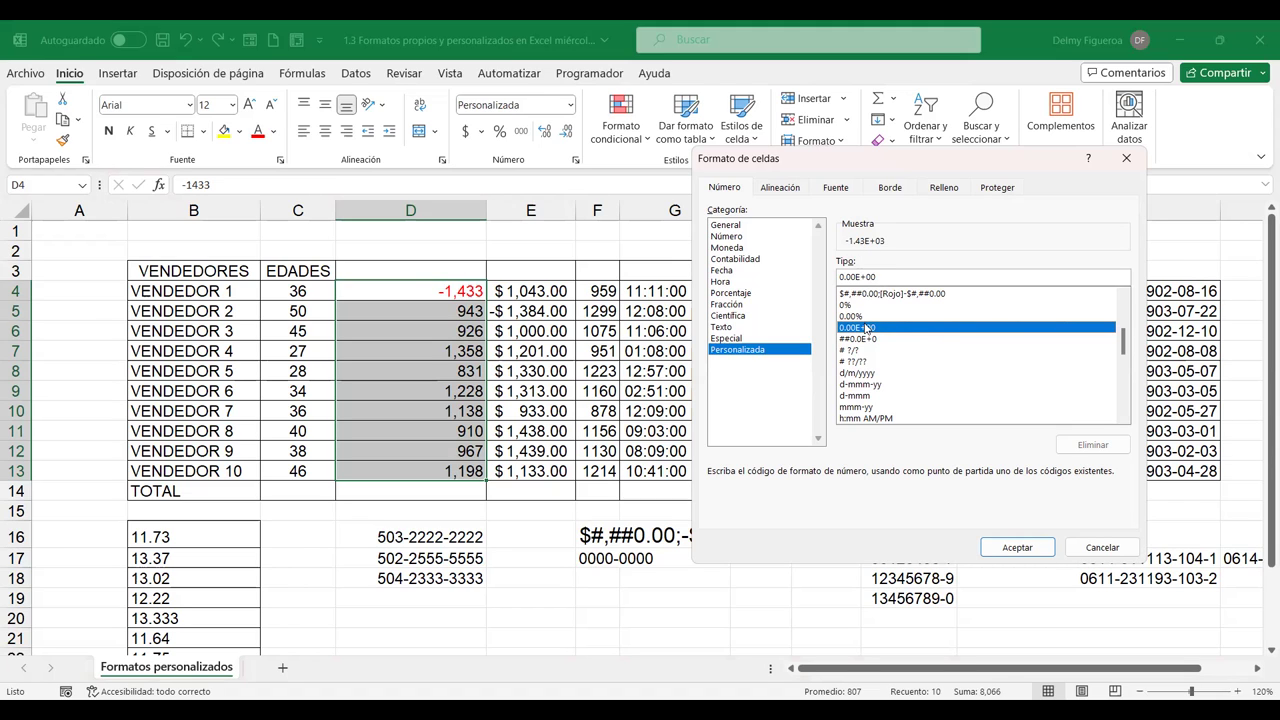
pyautogui.click(866, 340)
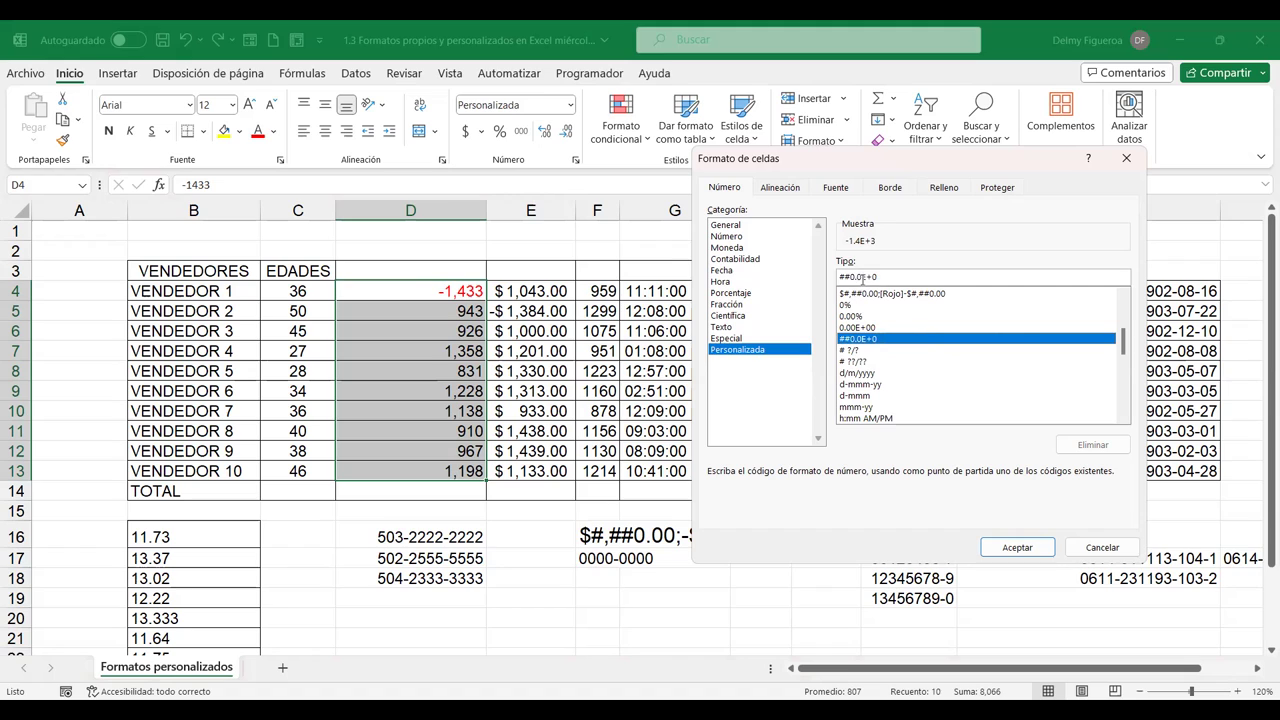
pyautogui.click(869, 329)
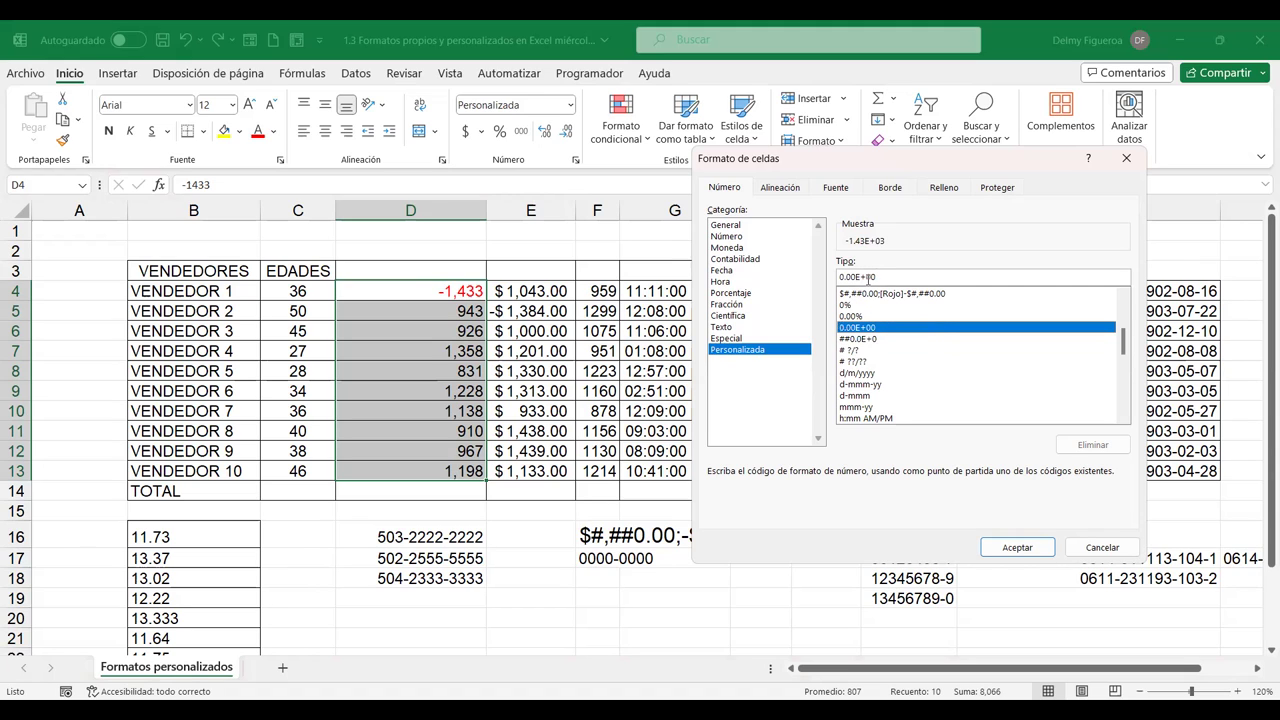
pyautogui.click(874, 340)
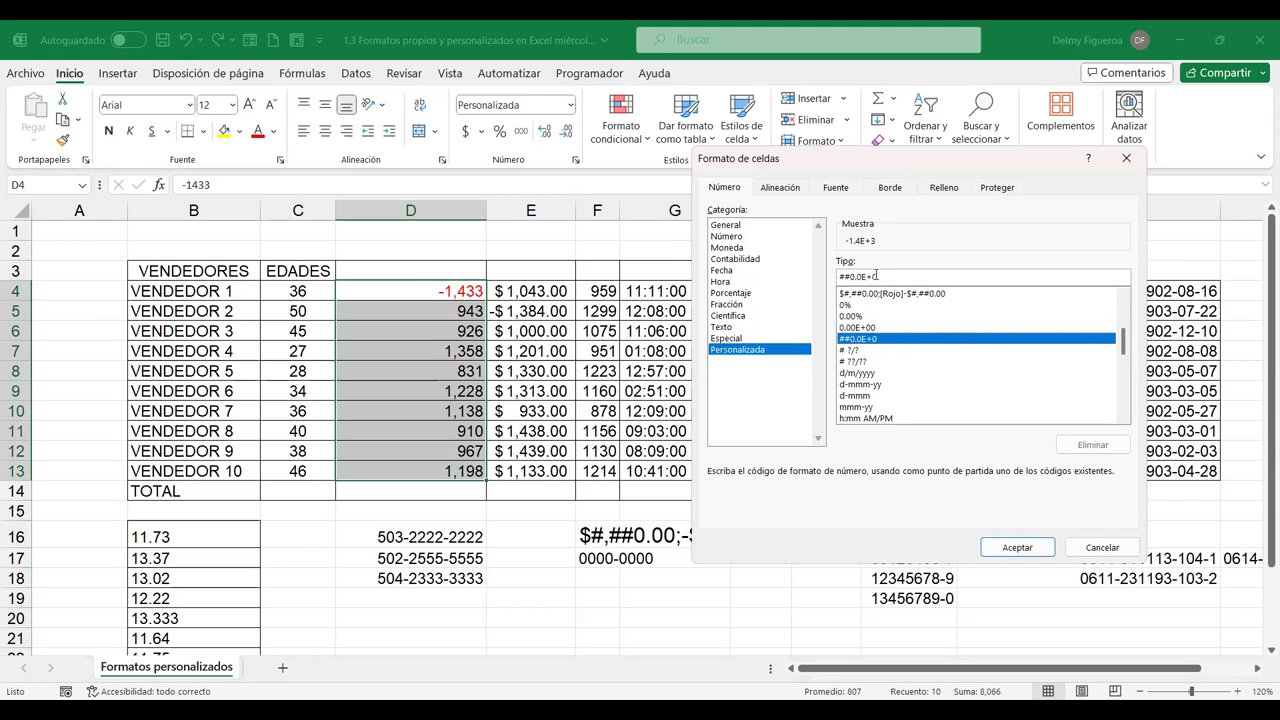
pyautogui.click(855, 351)
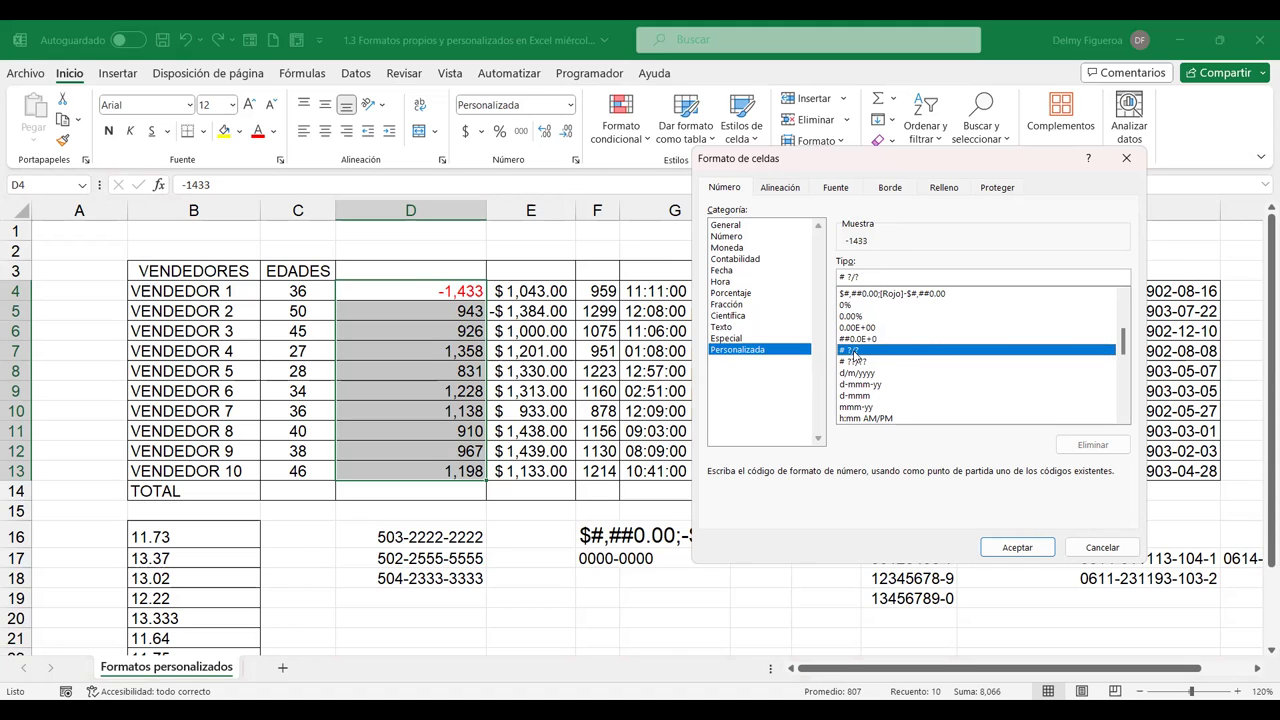
pyautogui.click(1016, 550)
pyautogui.click(1016, 550)
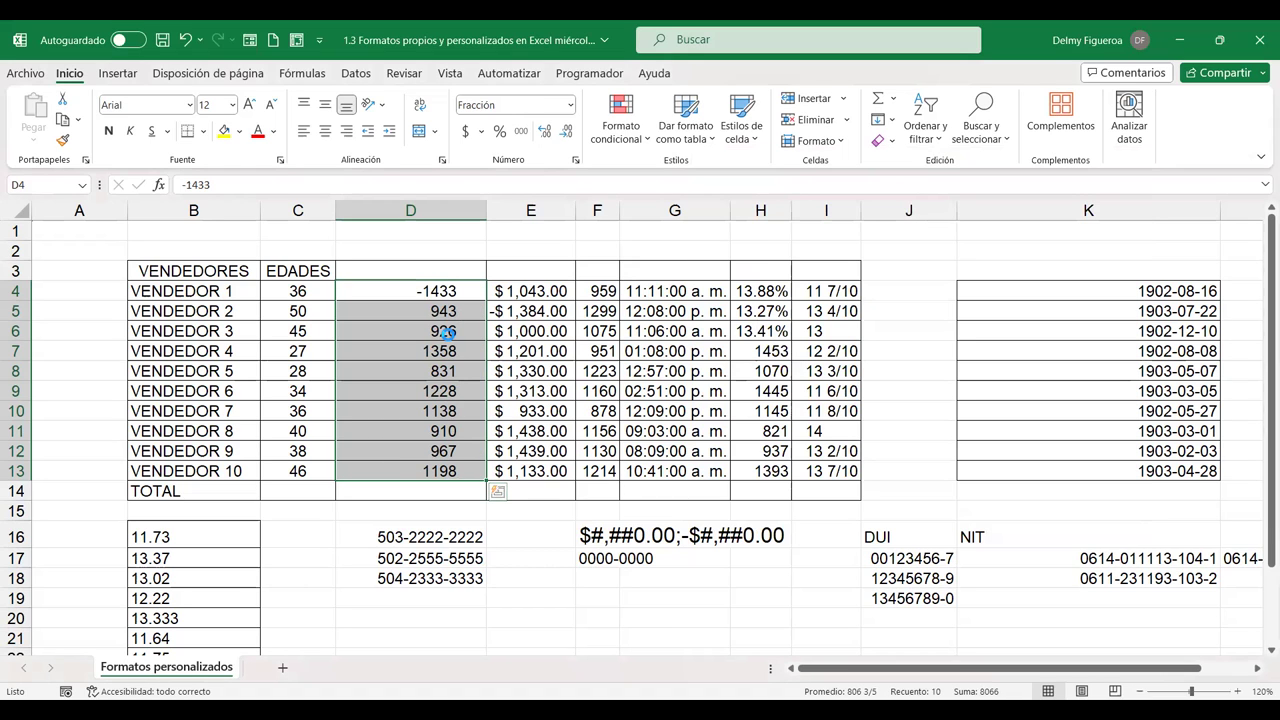
# Check the built-in Fracción types, then apply the # ??/?? custom code to D4:D13
pyautogui.hotkey('ctrl', '1')
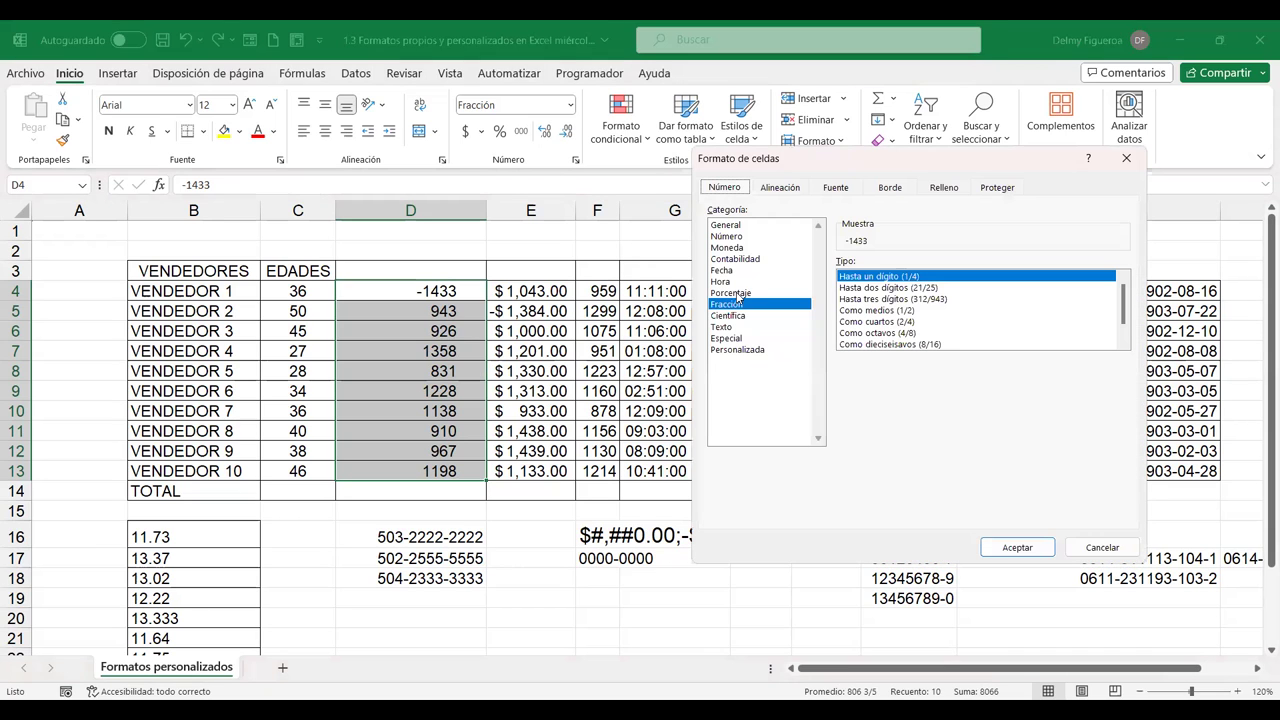
pyautogui.click(745, 350)
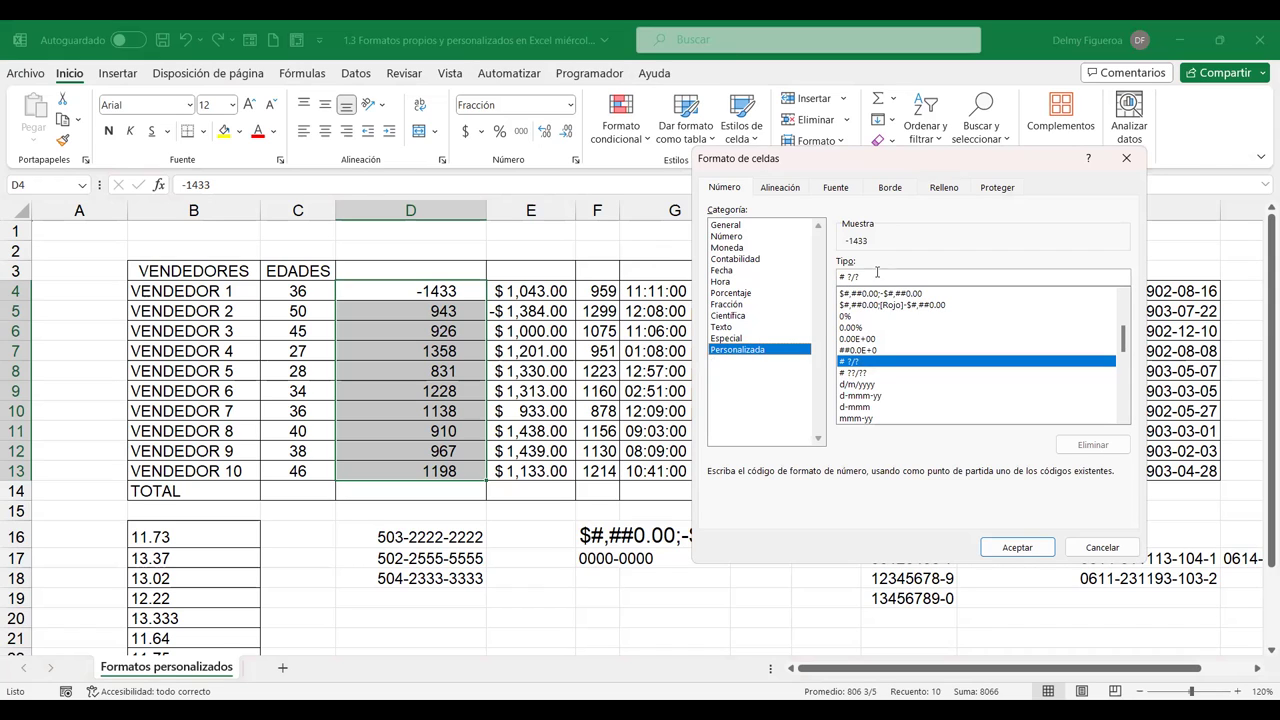
pyautogui.click(1043, 548)
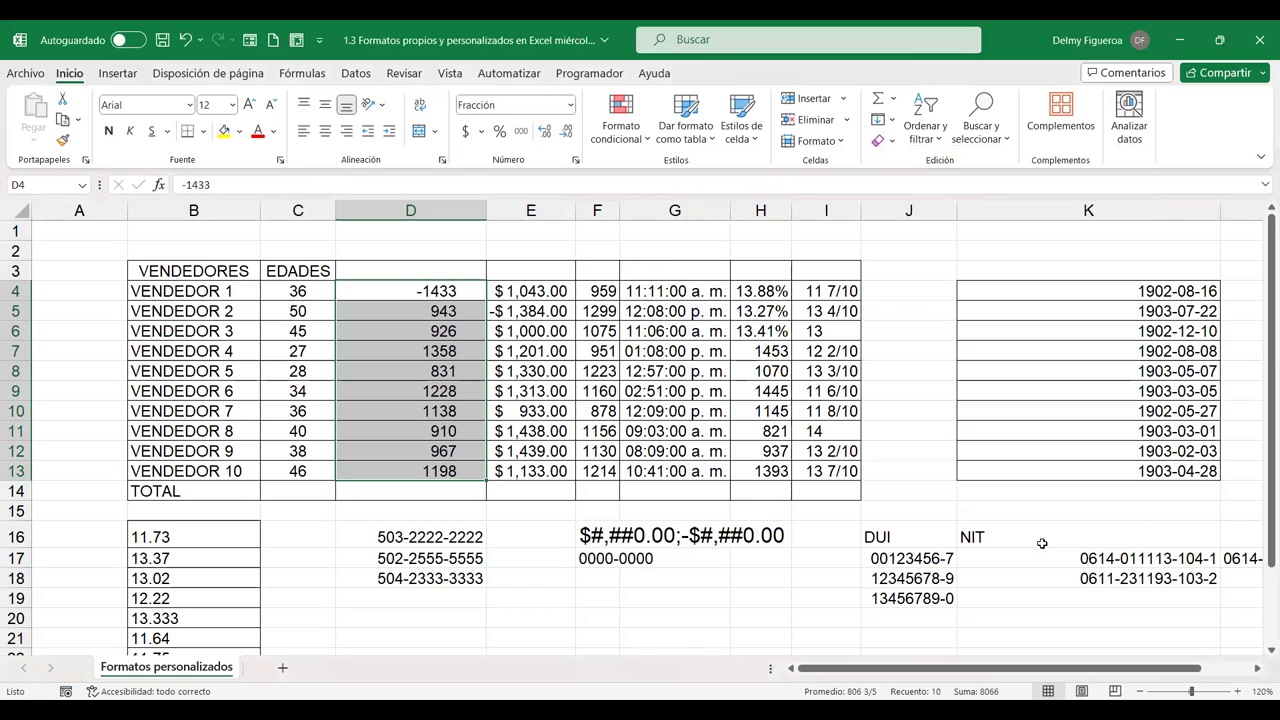
pyautogui.hotkey('ctrl', '1')
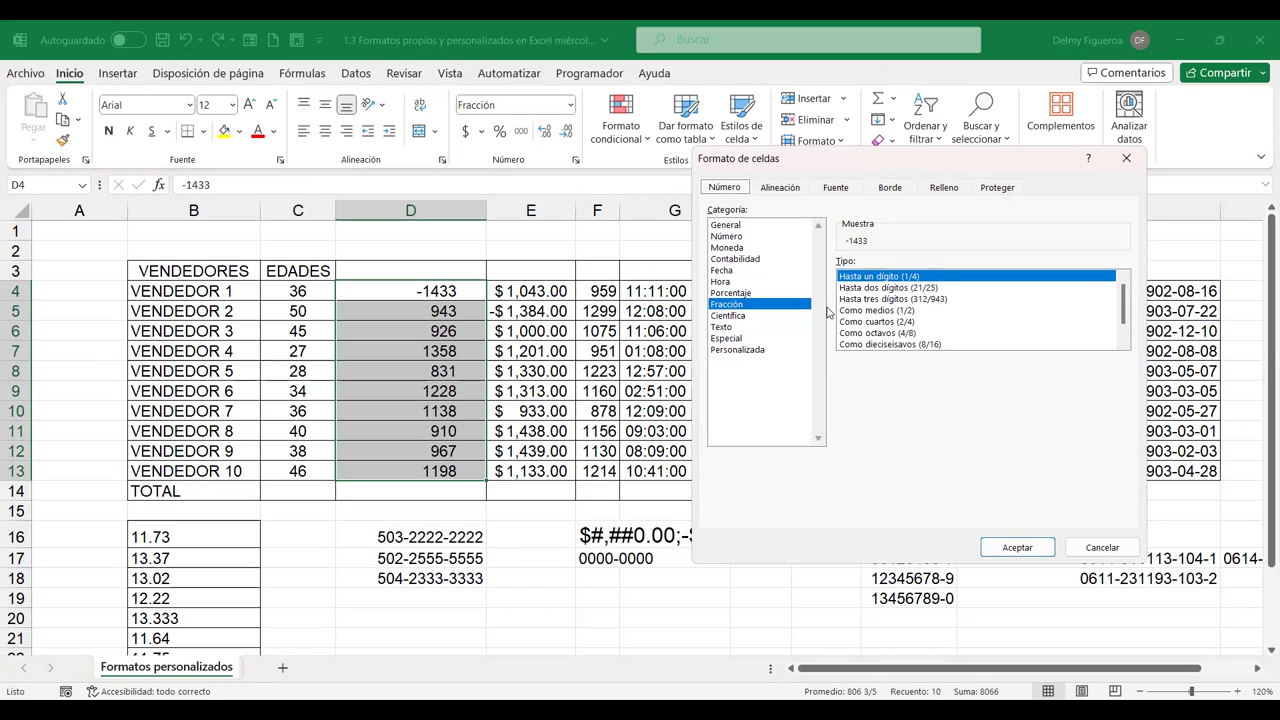
pyautogui.click(756, 351)
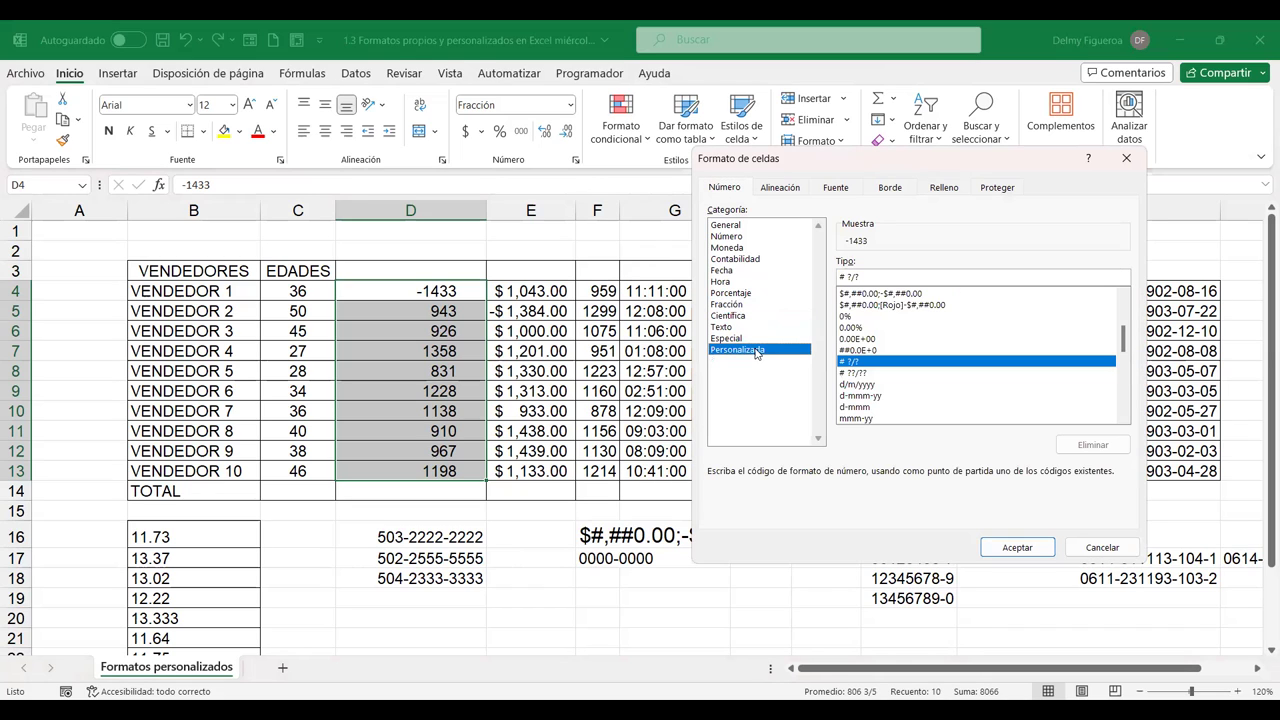
pyautogui.click(866, 373)
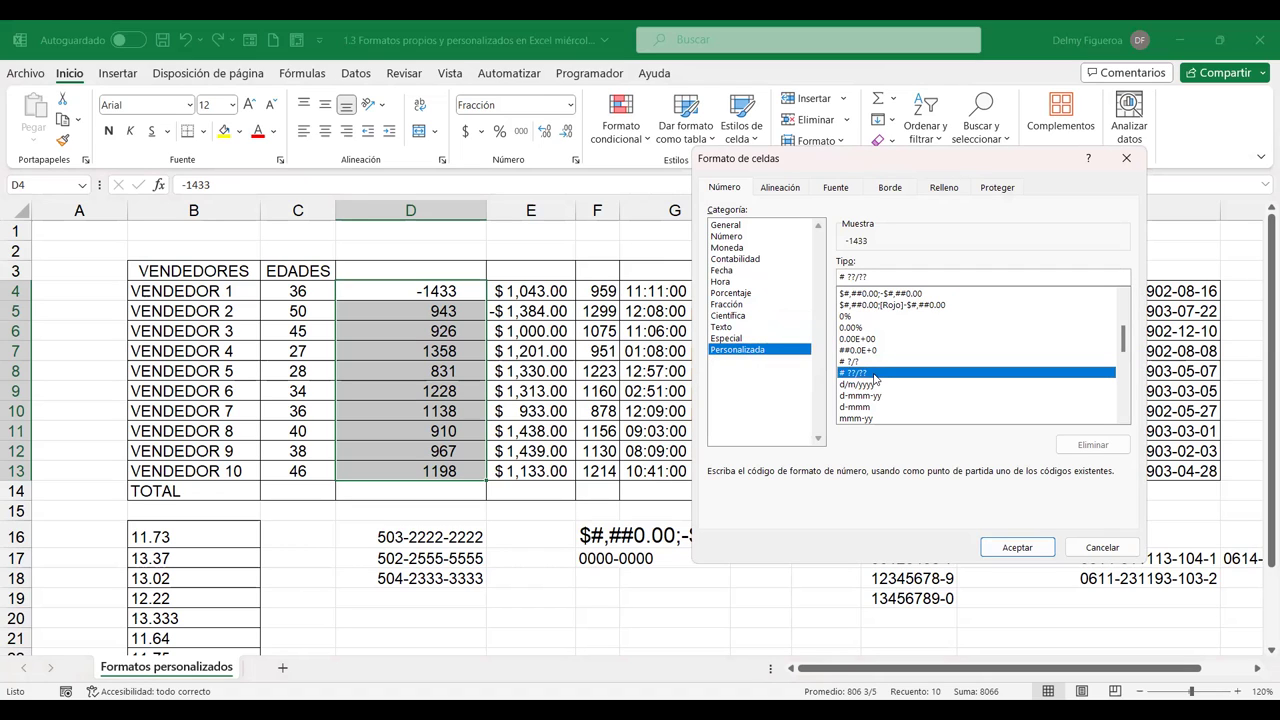
pyautogui.click(727, 304)
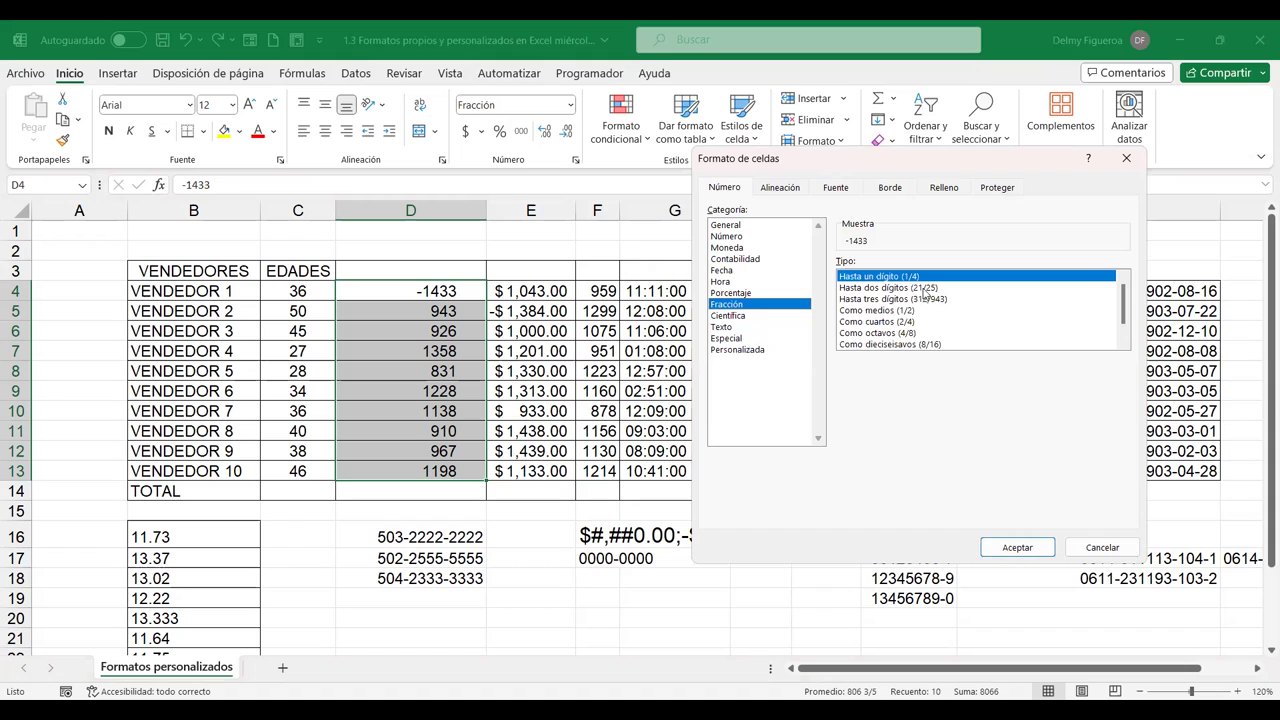
pyautogui.click(749, 349)
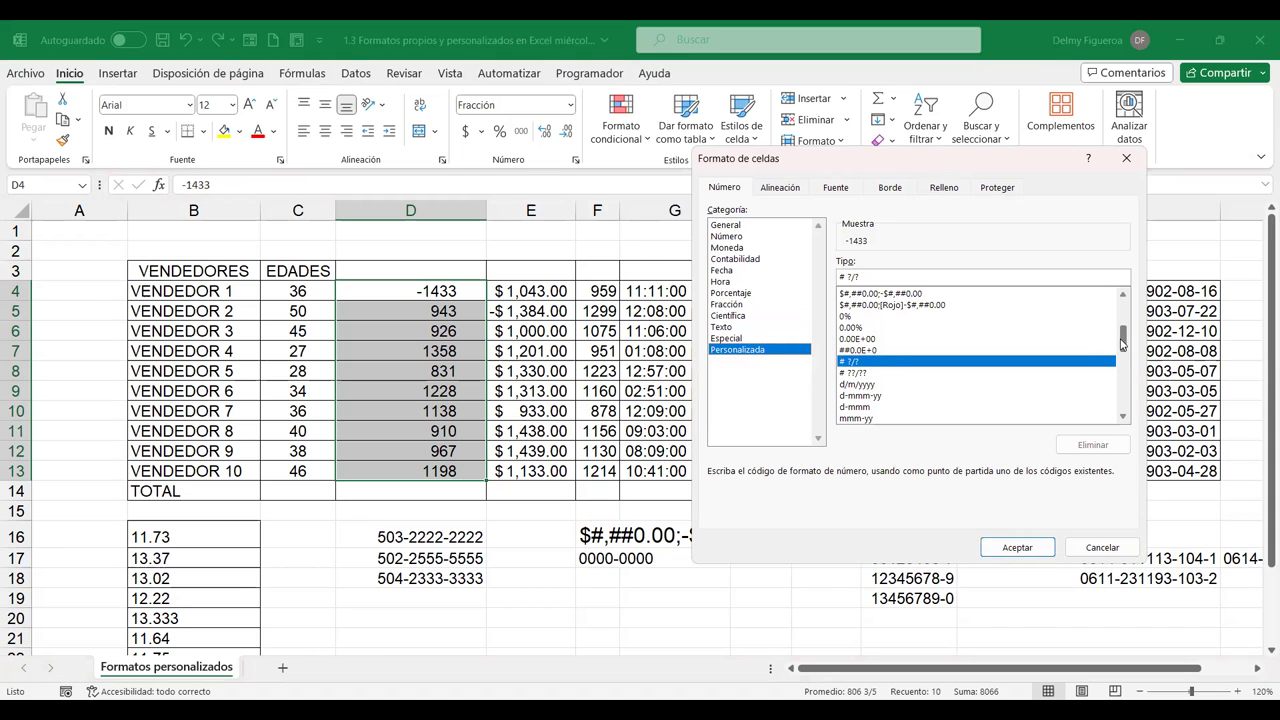
pyautogui.click(861, 374)
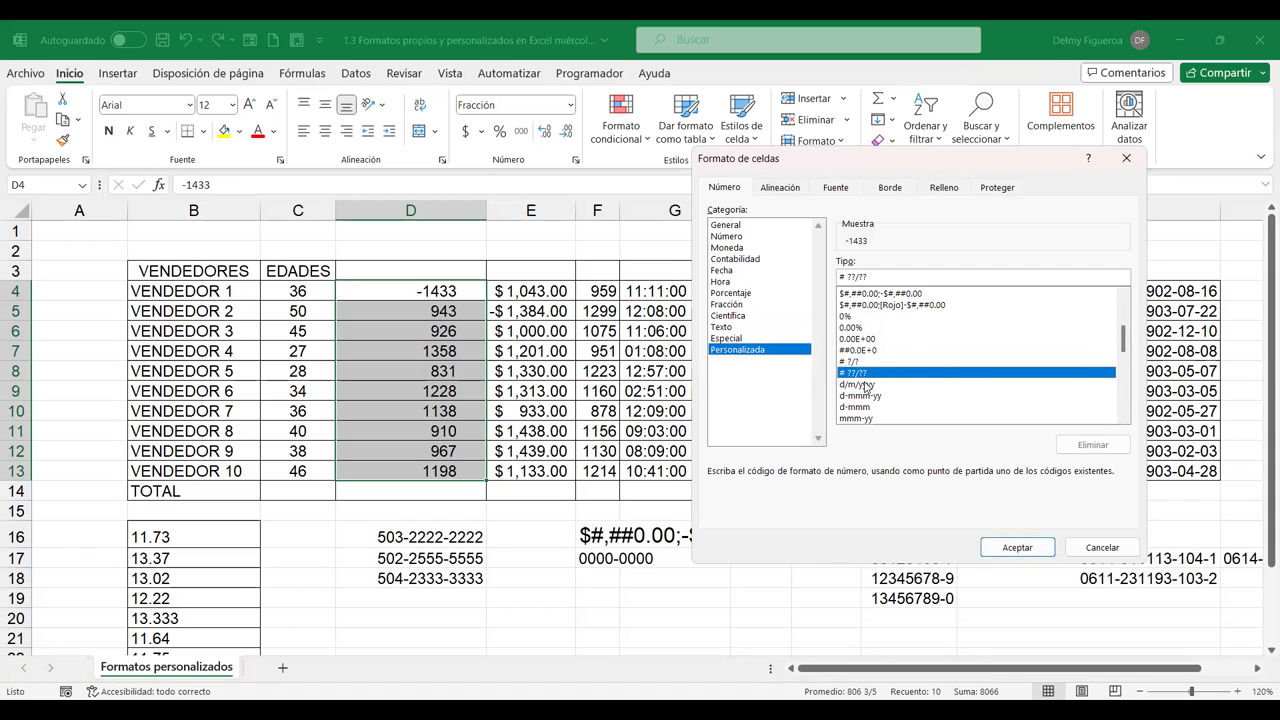
pyautogui.click(1033, 549)
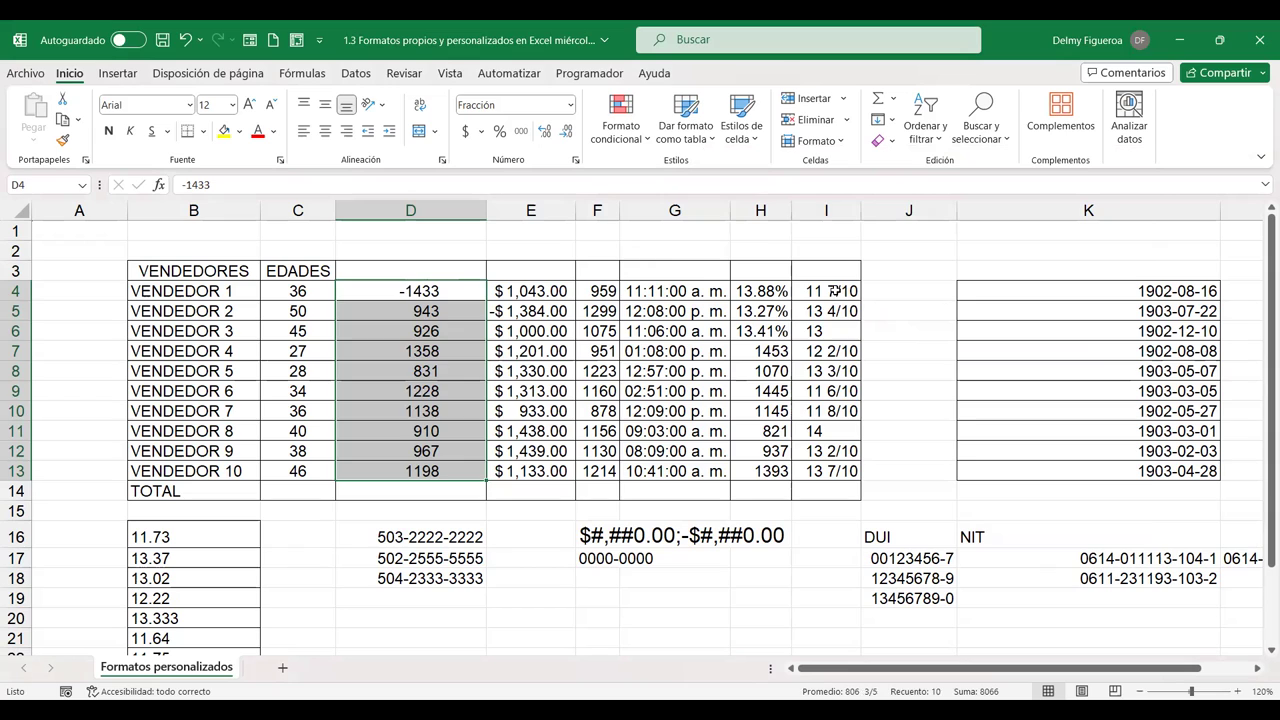
pyautogui.moveTo(838, 291); pyautogui.dragTo(836, 469)
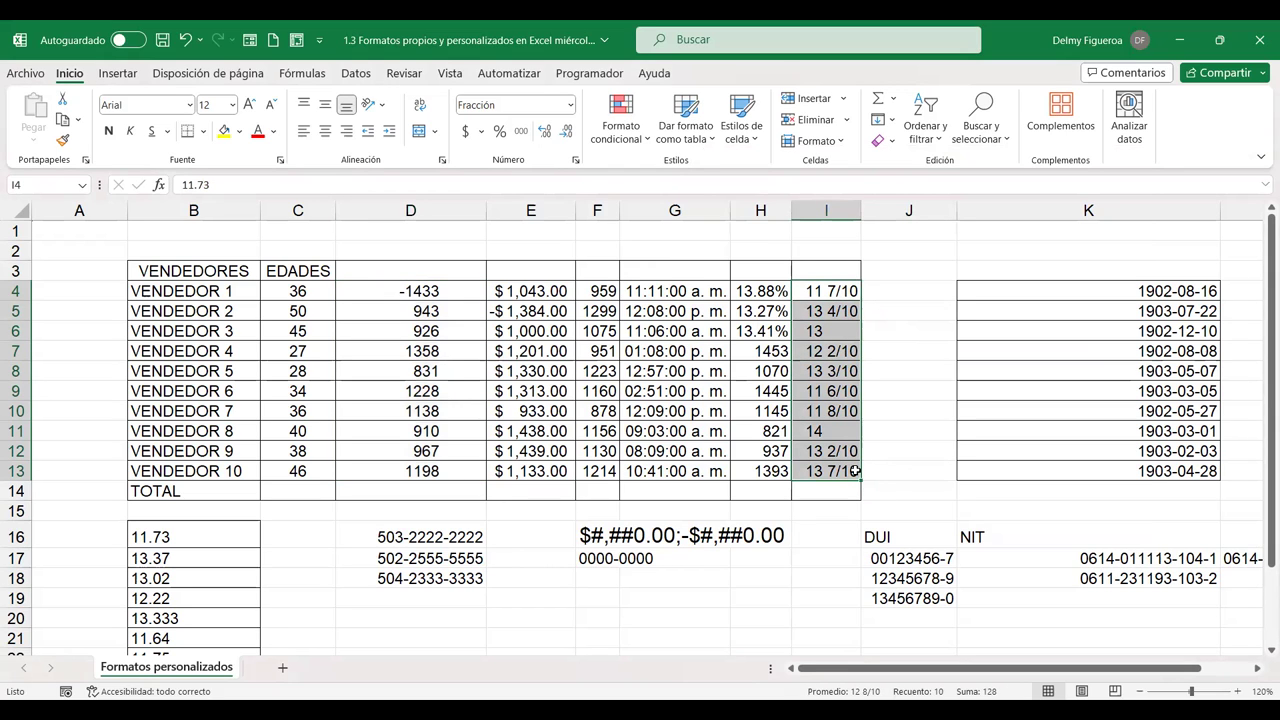
pyautogui.hotkey('ctrl', '1')
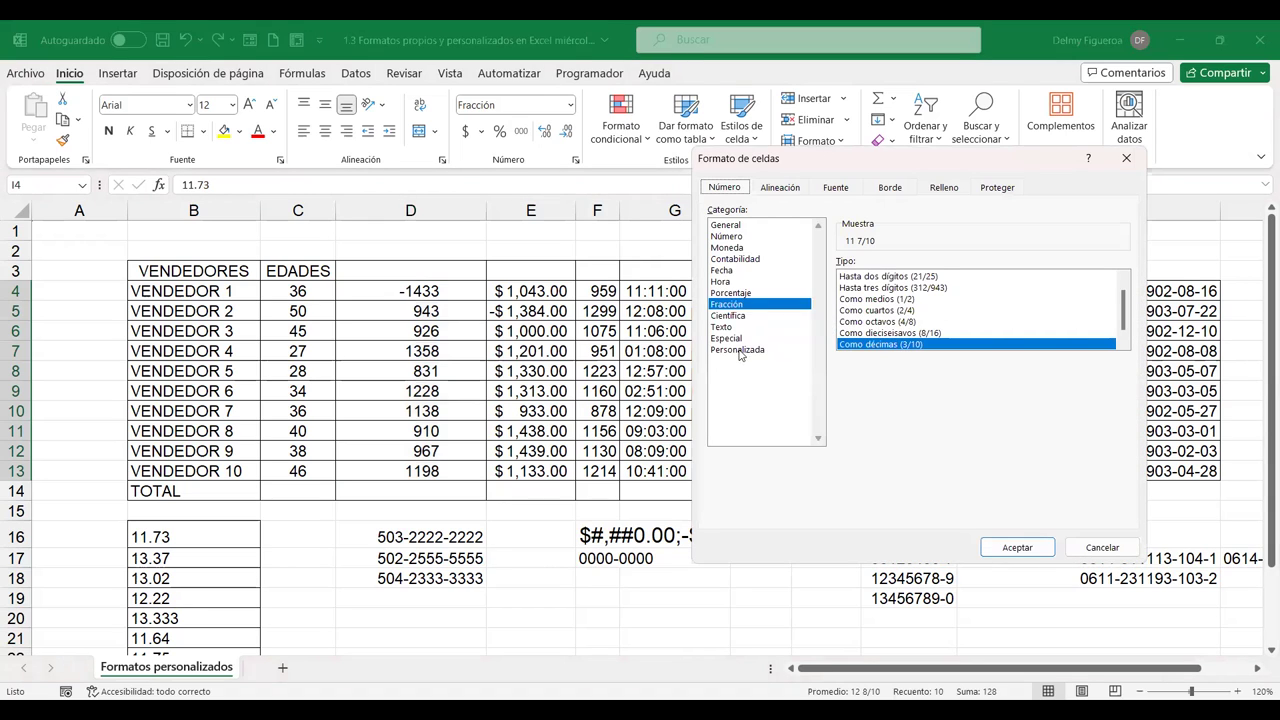
pyautogui.click(740, 349)
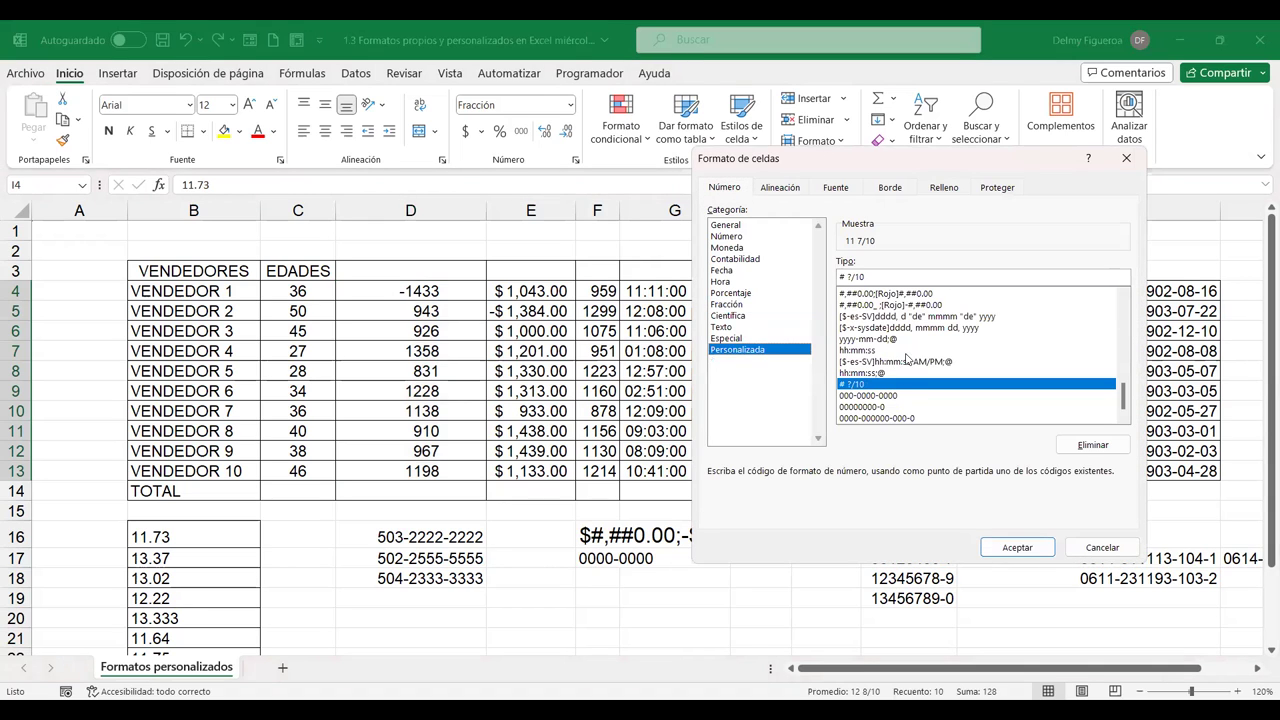
pyautogui.moveTo(1126, 403); pyautogui.dragTo(1127, 345)
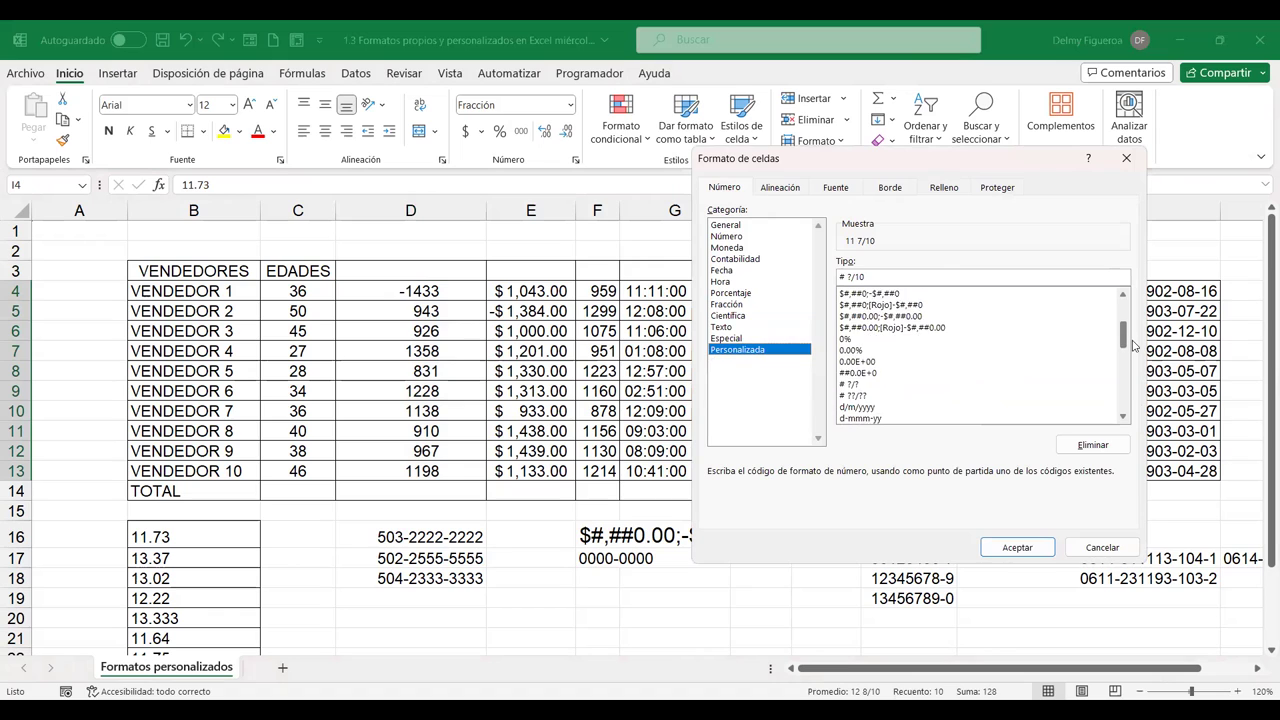
pyautogui.click(858, 373)
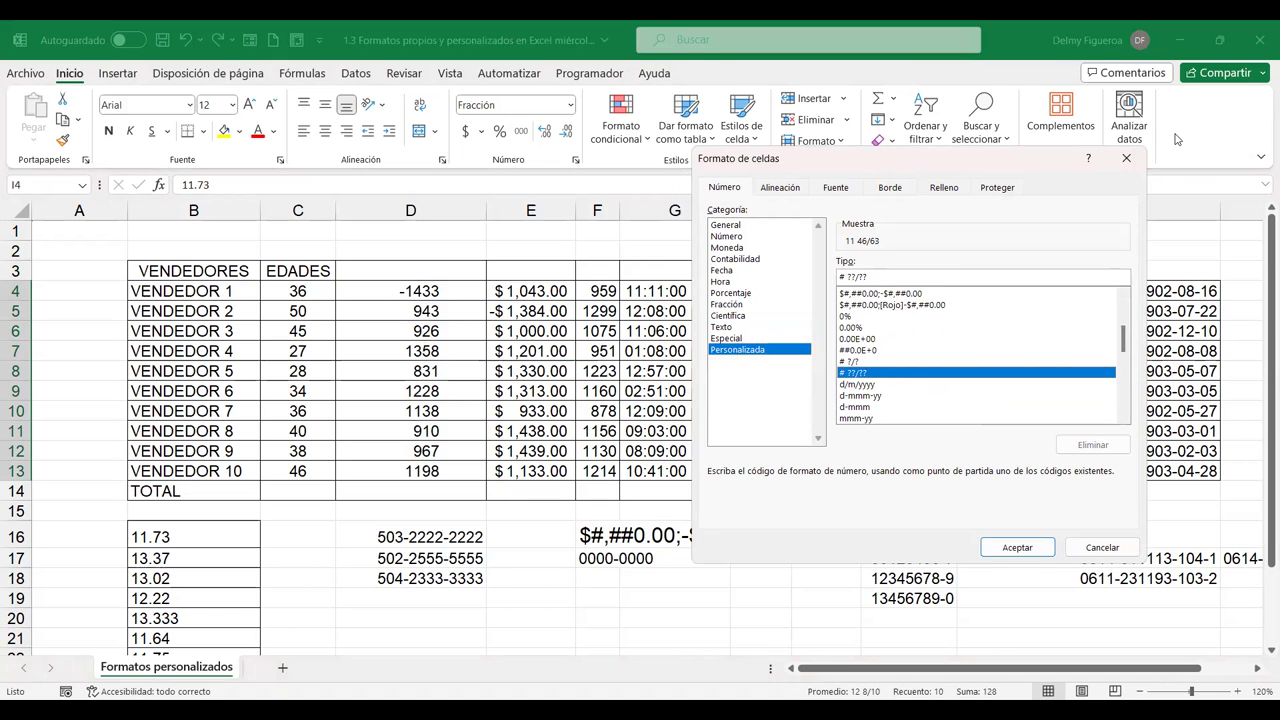
pyautogui.moveTo(930, 158); pyautogui.dragTo(1180, 136)
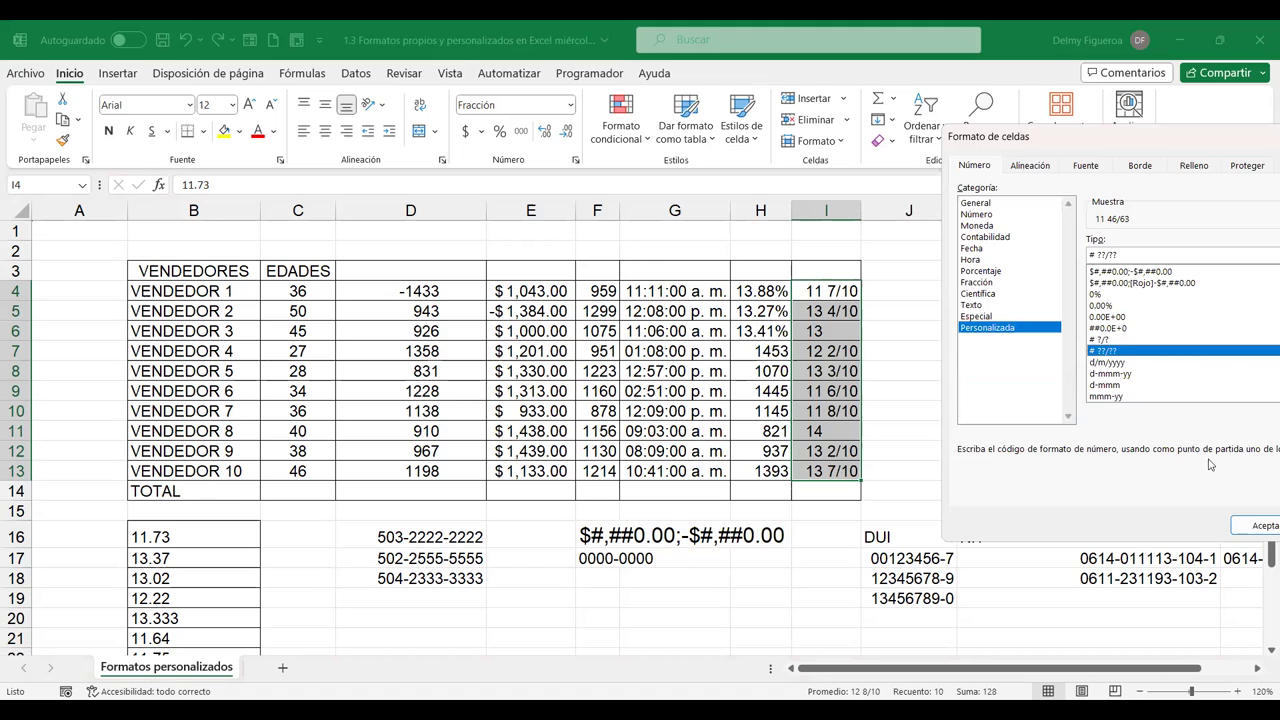
pyautogui.click(1263, 537)
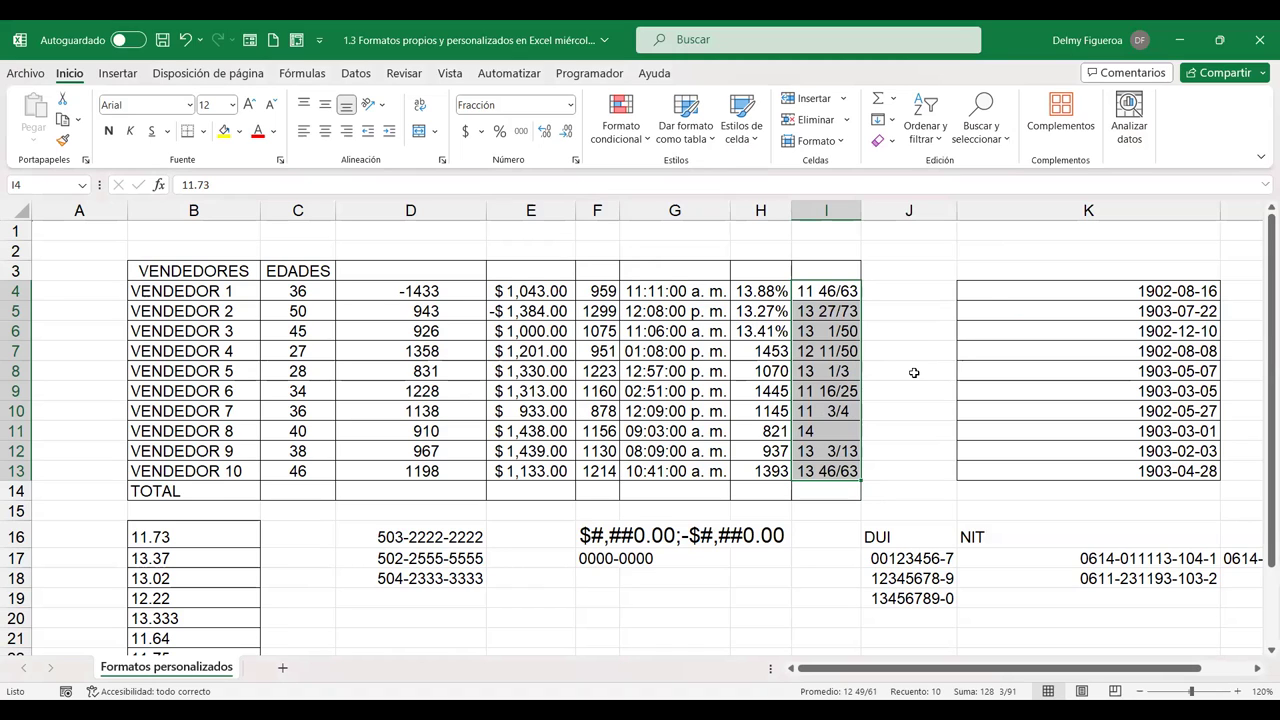
pyautogui.hotkey('ctrl', '1')
pyautogui.click(876, 327)
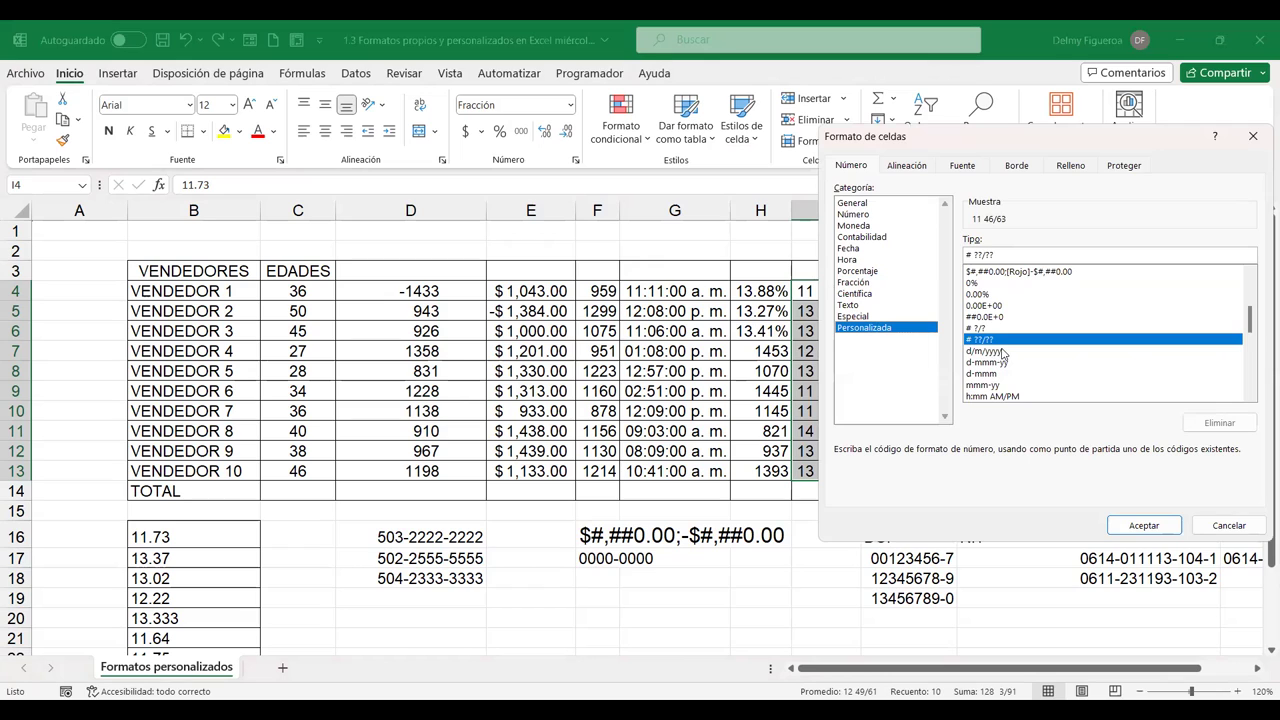
pyautogui.click(1228, 528)
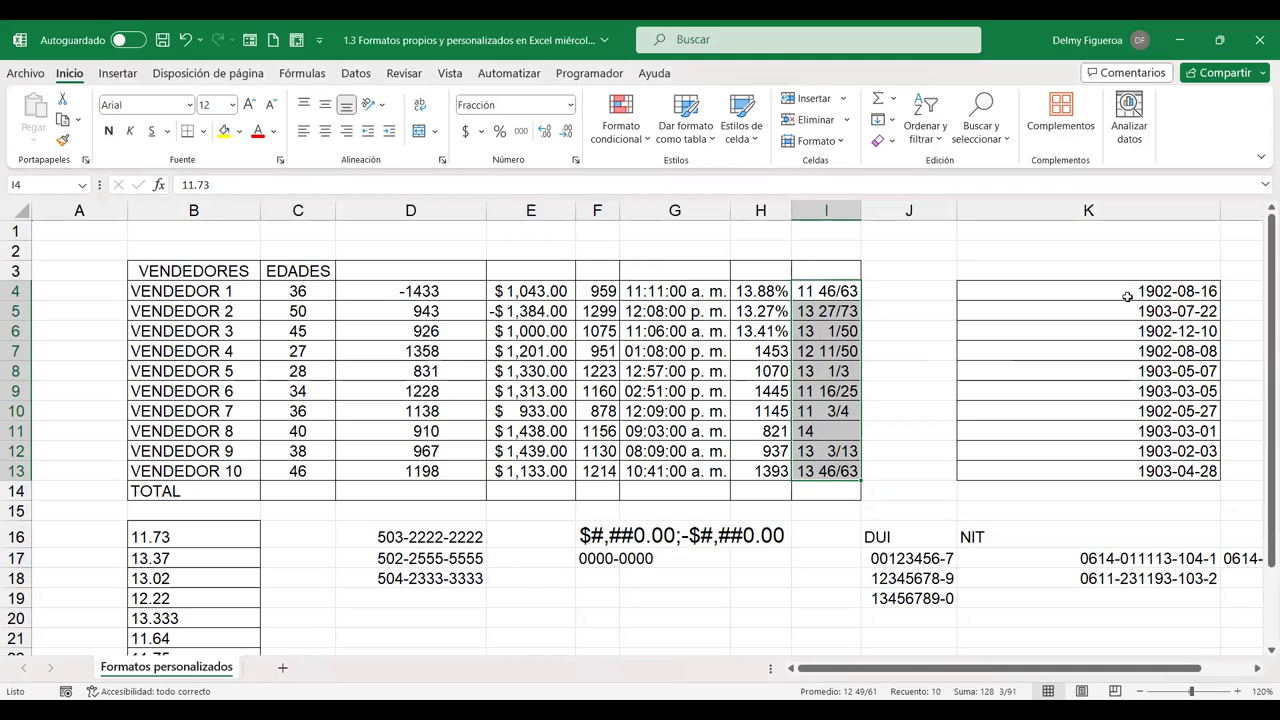
pyautogui.moveTo(1127, 296); pyautogui.dragTo(1126, 468)
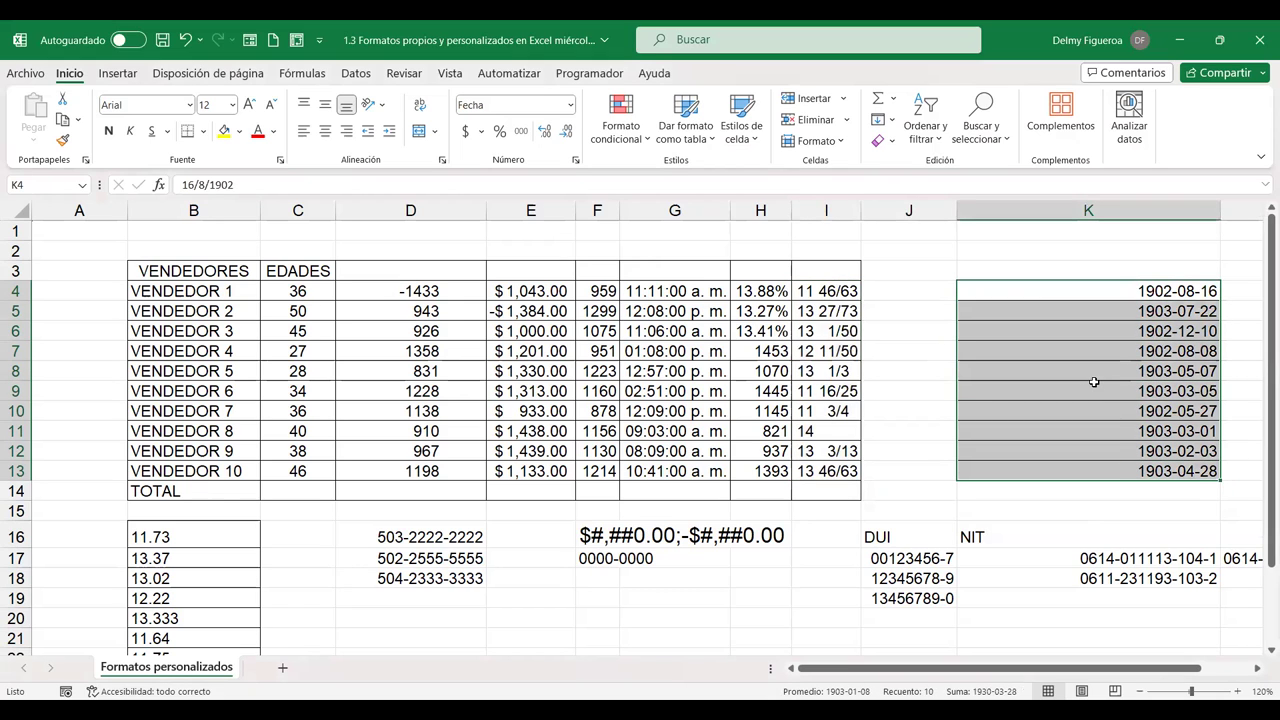
# Open Format Cells for the K4:K13 dates on Personalizada to reveal the yyyy-mm-dd;@ code
pyautogui.hotkey('ctrl', '1')
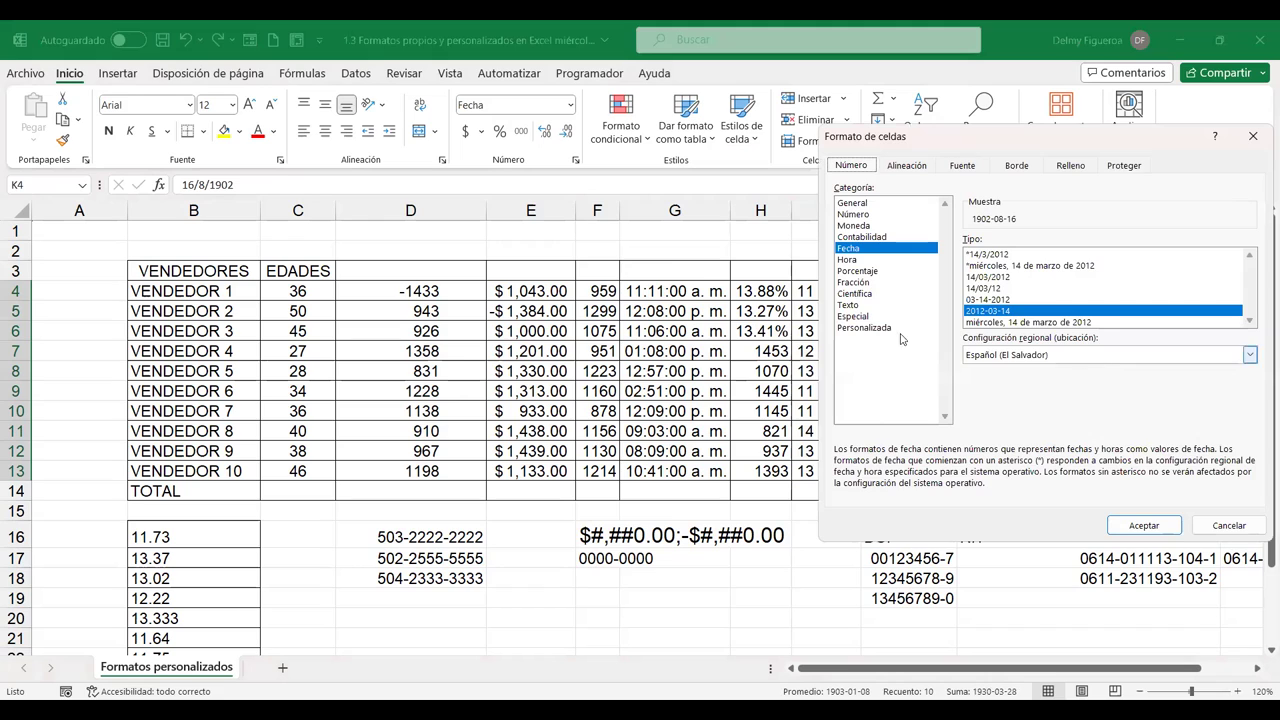
pyautogui.click(862, 328)
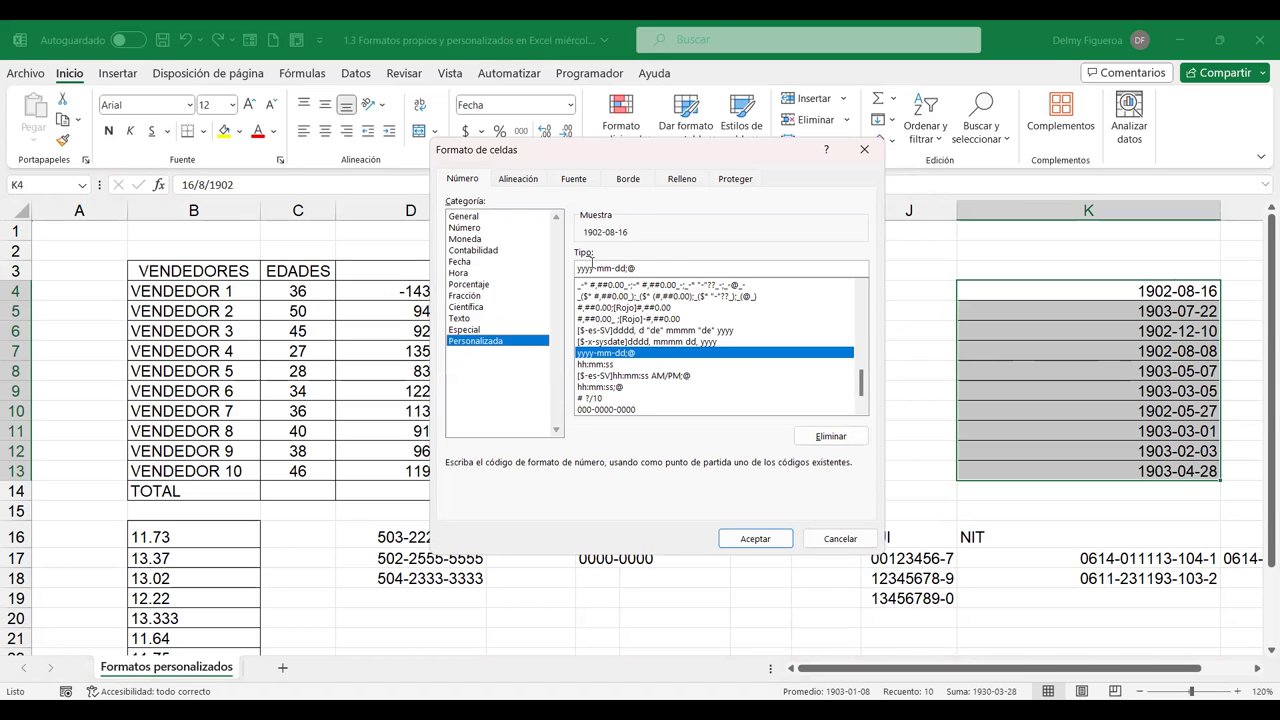
# Replace the yyyy-mm-dd;@ code with mmm so K4:K13 show abbreviated month names
pyautogui.moveTo(665, 268); pyautogui.dragTo(596, 268)
pyautogui.press('BackSpace')
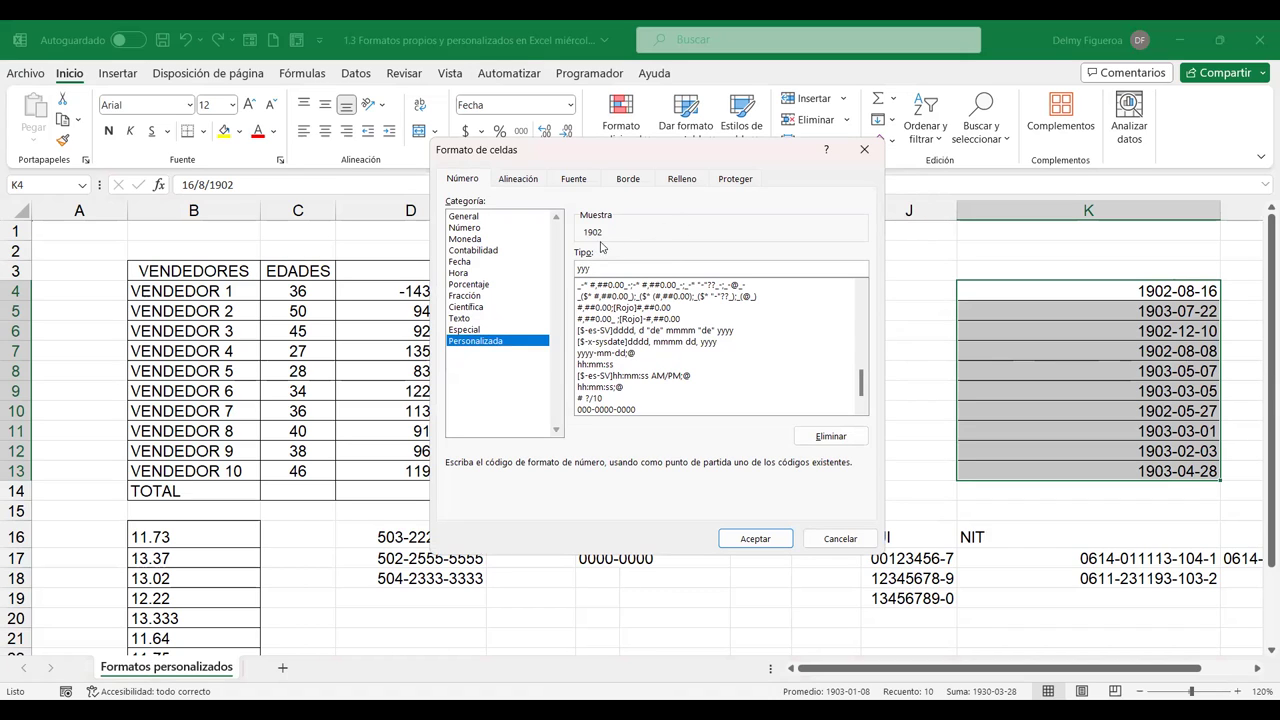
pyautogui.press('BackSpace')
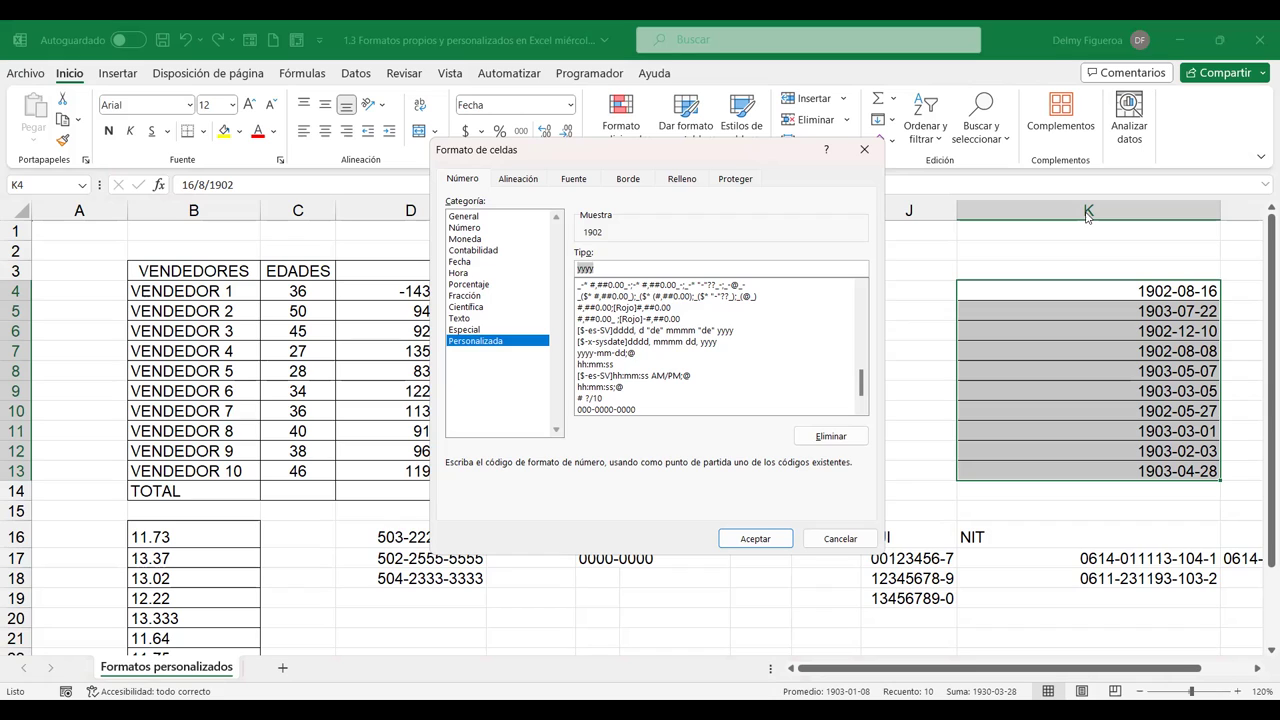
pyautogui.write('m')
pyautogui.write('mm')
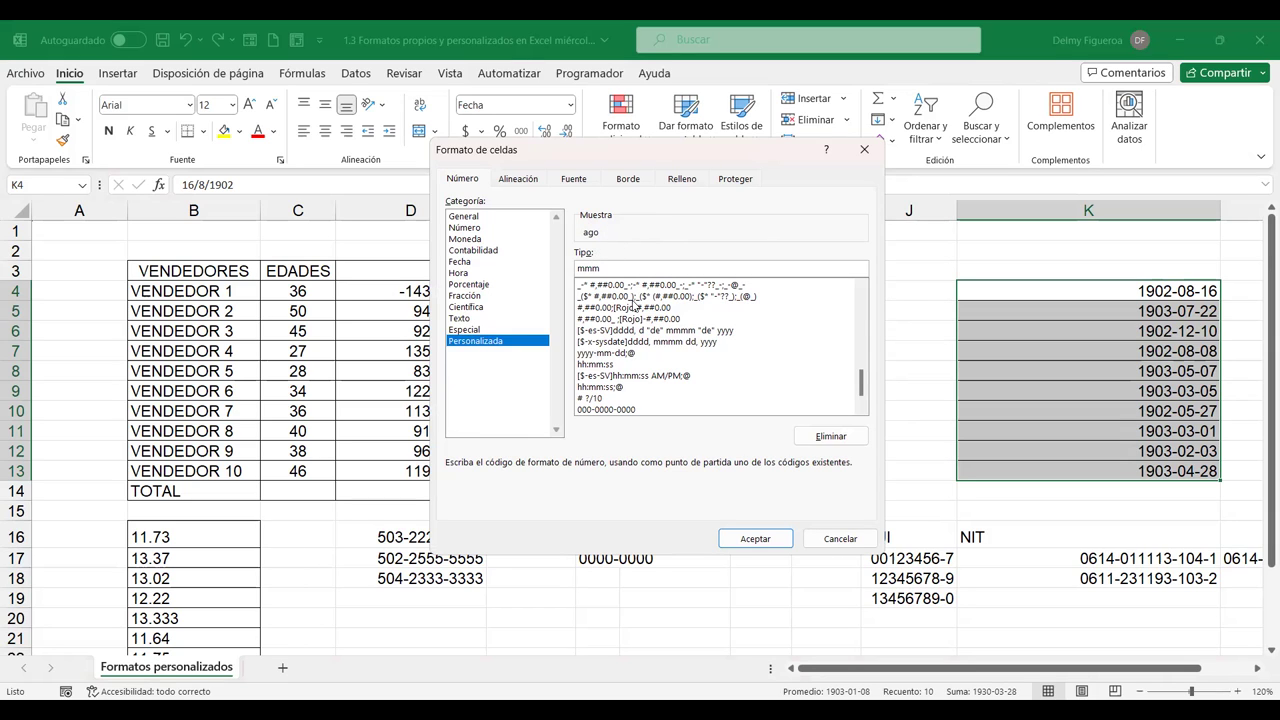
pyautogui.click(757, 539)
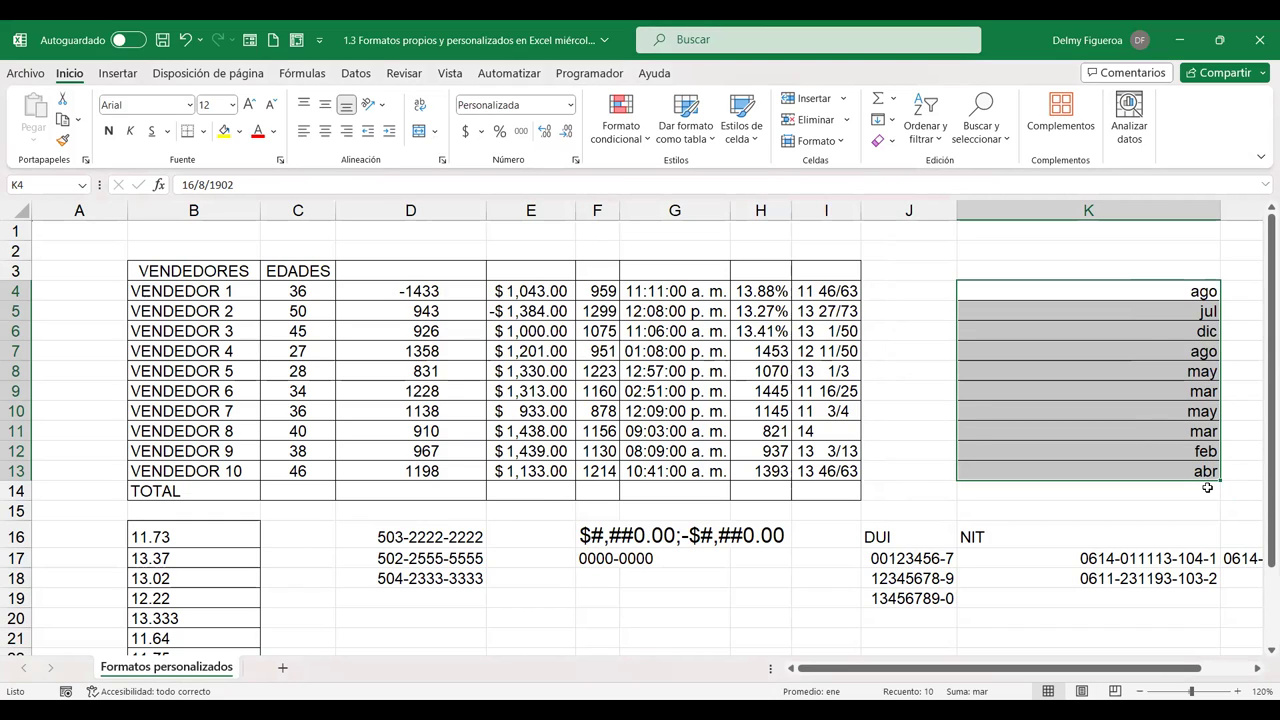
# Change the code to mmmm so the dates read full month names like agosto
pyautogui.hotkey('ctrl', '1')
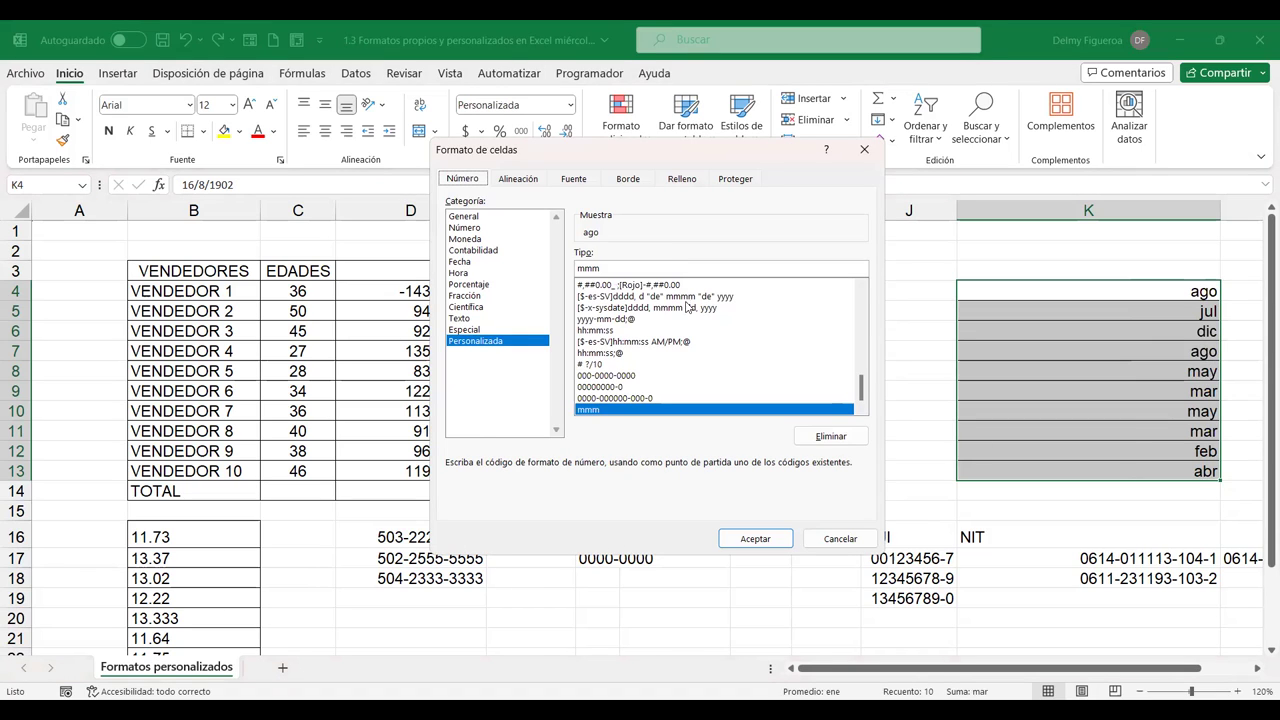
pyautogui.click(641, 268)
pyautogui.write('m')
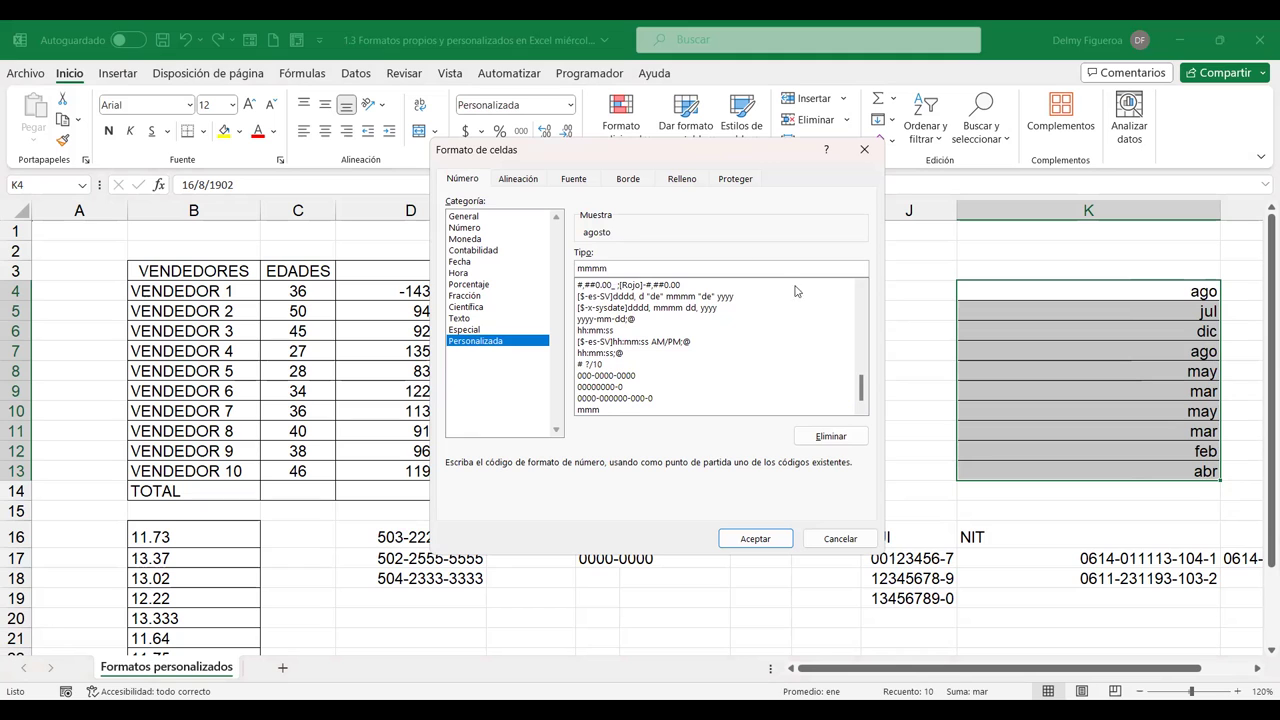
pyautogui.click(770, 542)
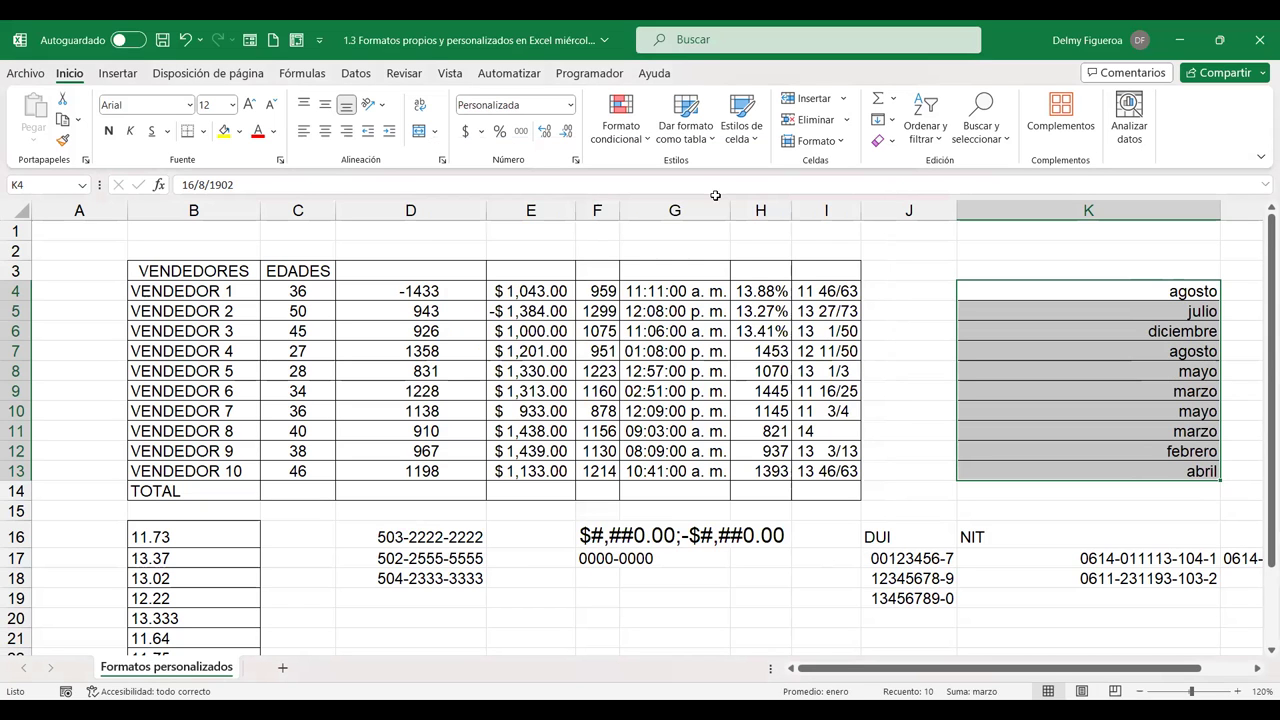
# Give K4:K13 the ddd custom code to show abbreviated weekday names
pyautogui.hotkey('ctrl', '1')
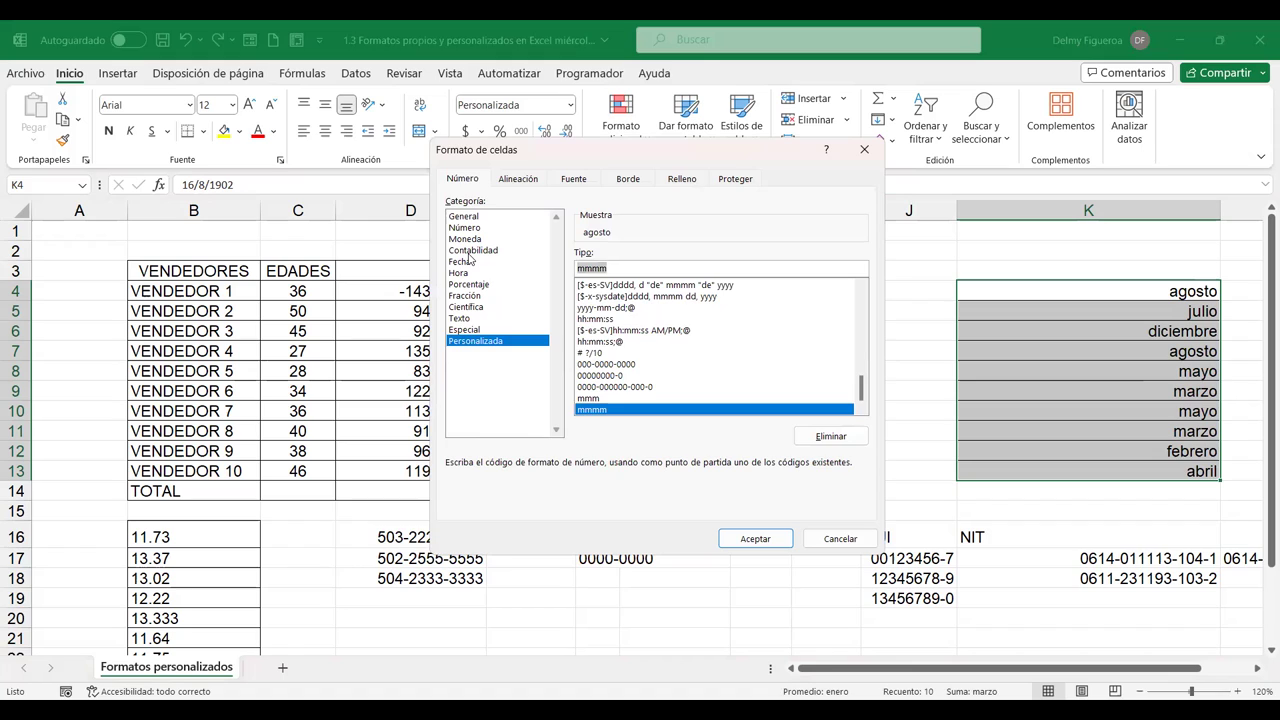
pyautogui.write('d')
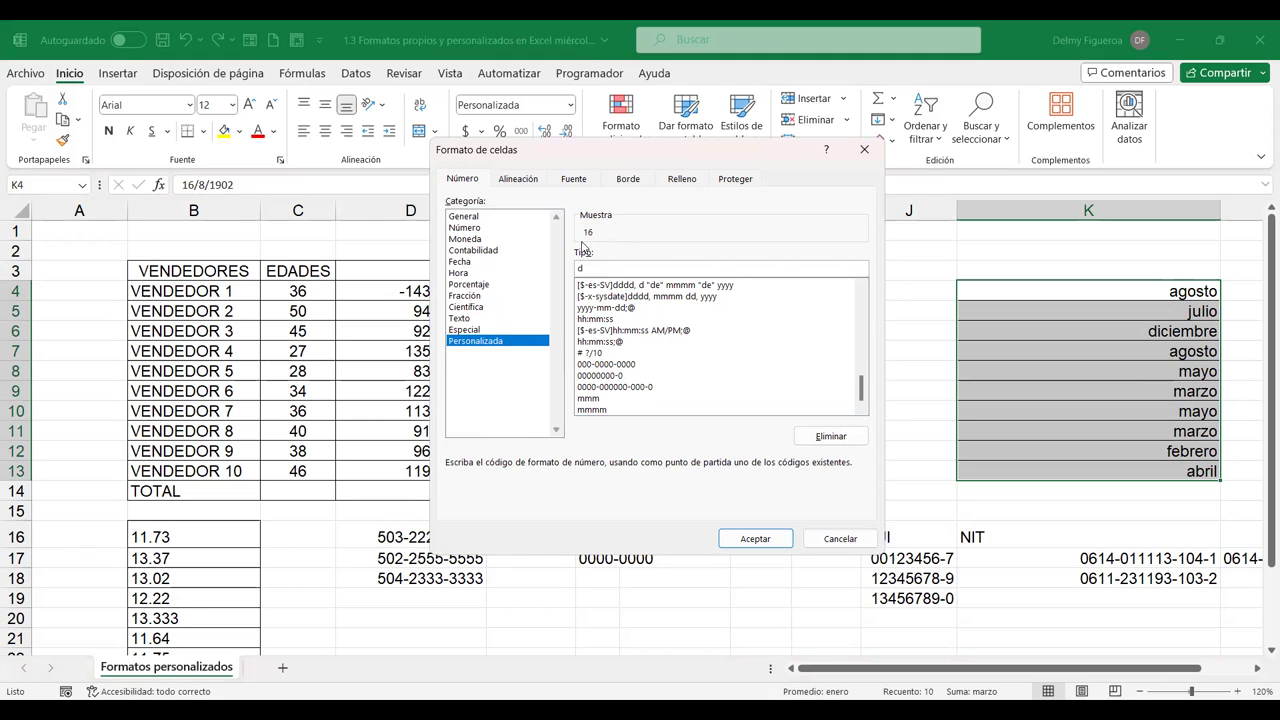
pyautogui.write('dd')
pyautogui.press('BackSpace')
pyautogui.press('BackSpace')
pyautogui.press('BackSpace')
pyautogui.write('d')
pyautogui.write('dd')
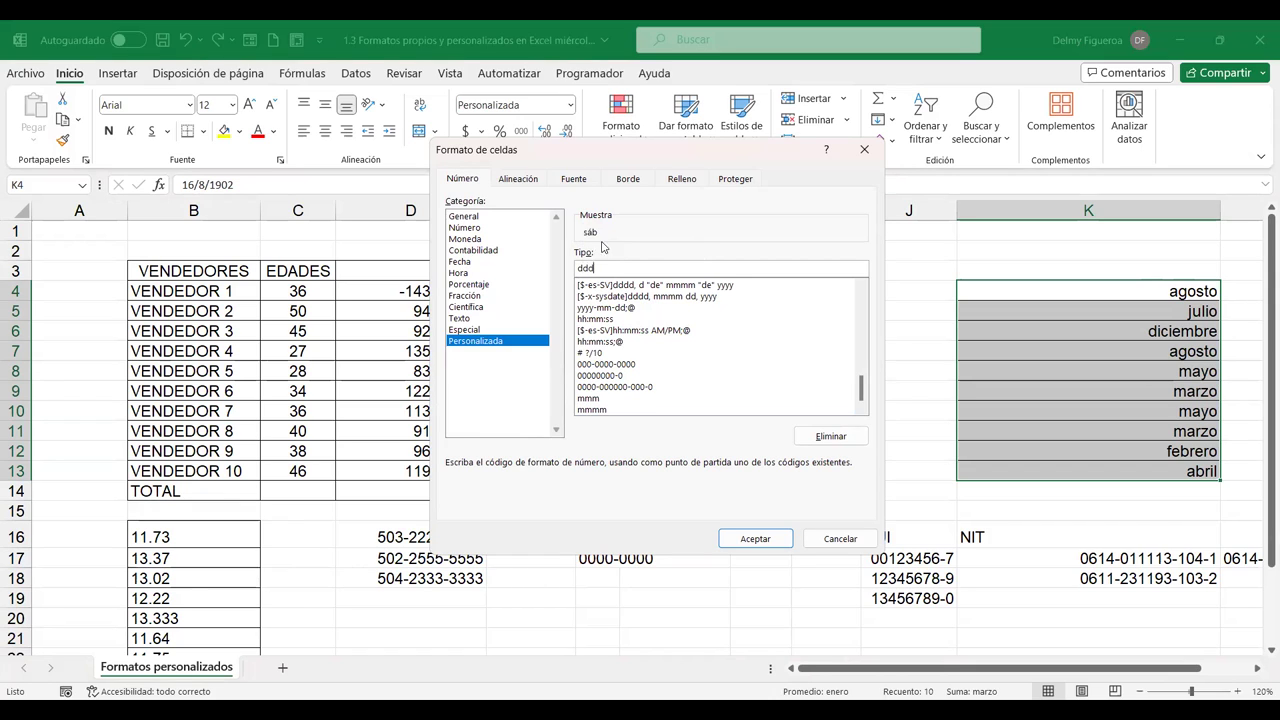
pyautogui.click(760, 542)
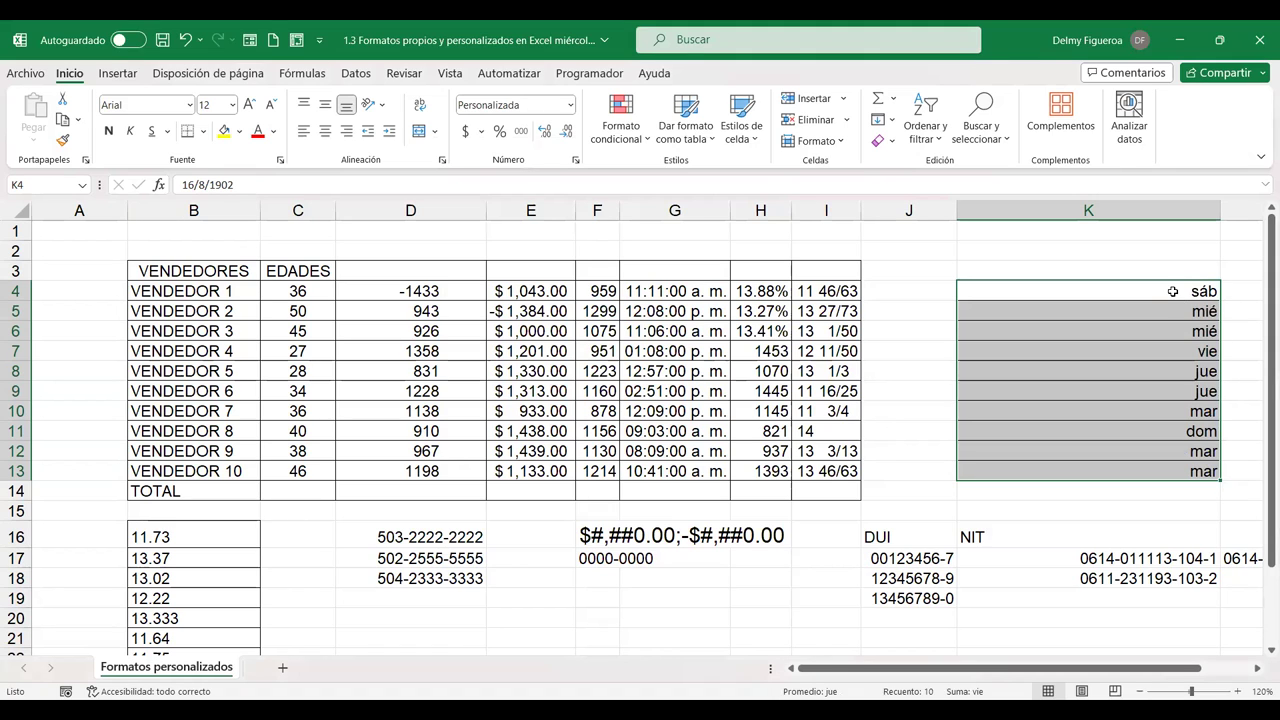
# Extend the code to dddd so the dates show full weekday names like sábado
pyautogui.hotkey('ctrl', '1')
pyautogui.click(616, 268)
pyautogui.write('dddd')
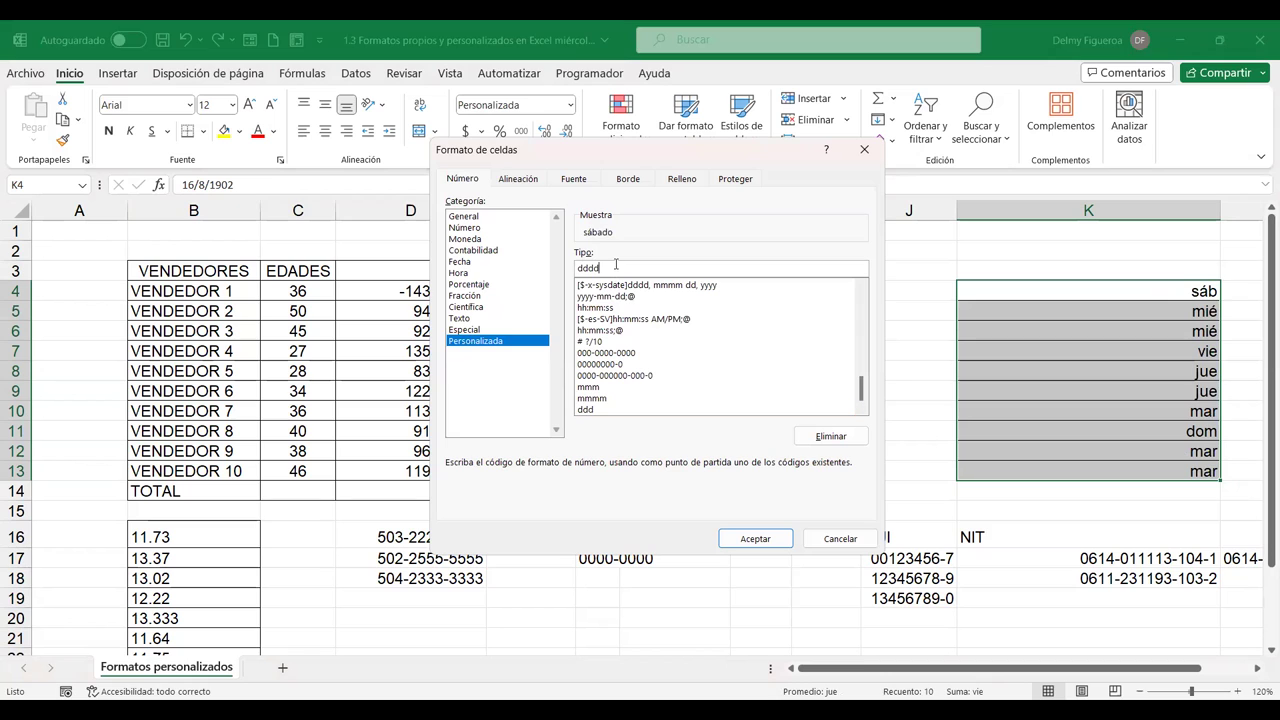
pyautogui.click(762, 538)
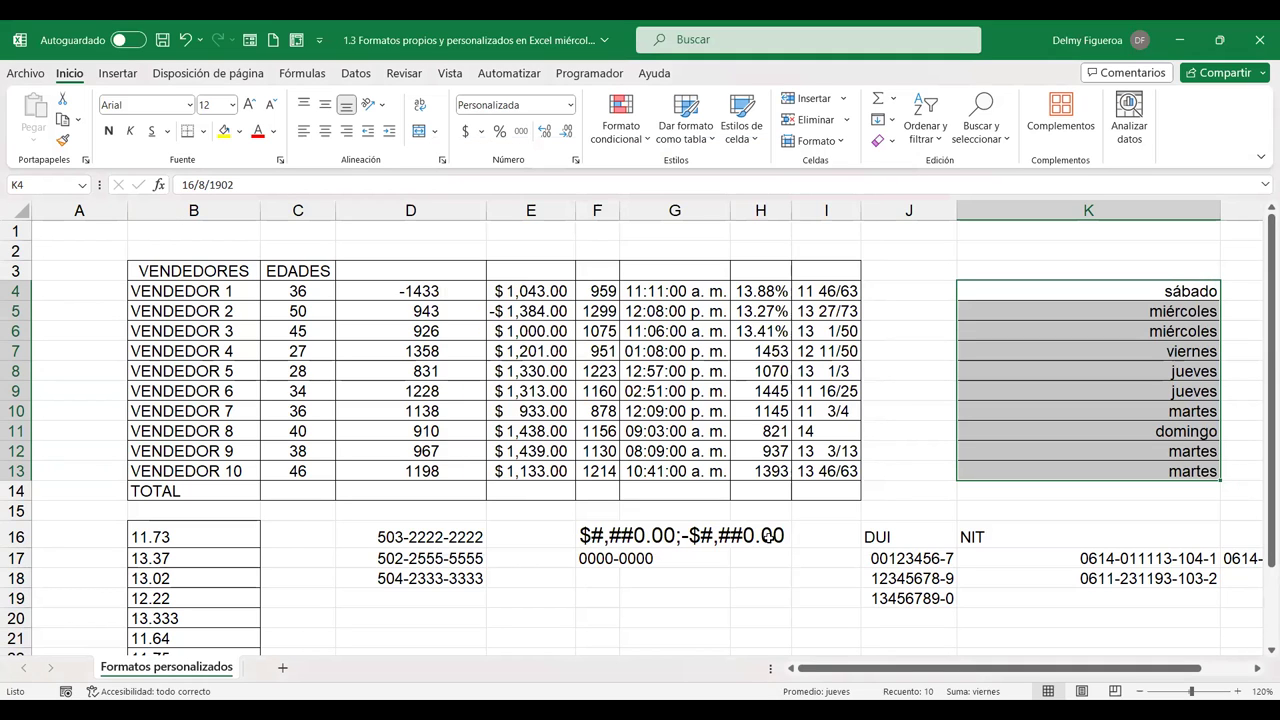
pyautogui.hotkey('ctrl', '1')
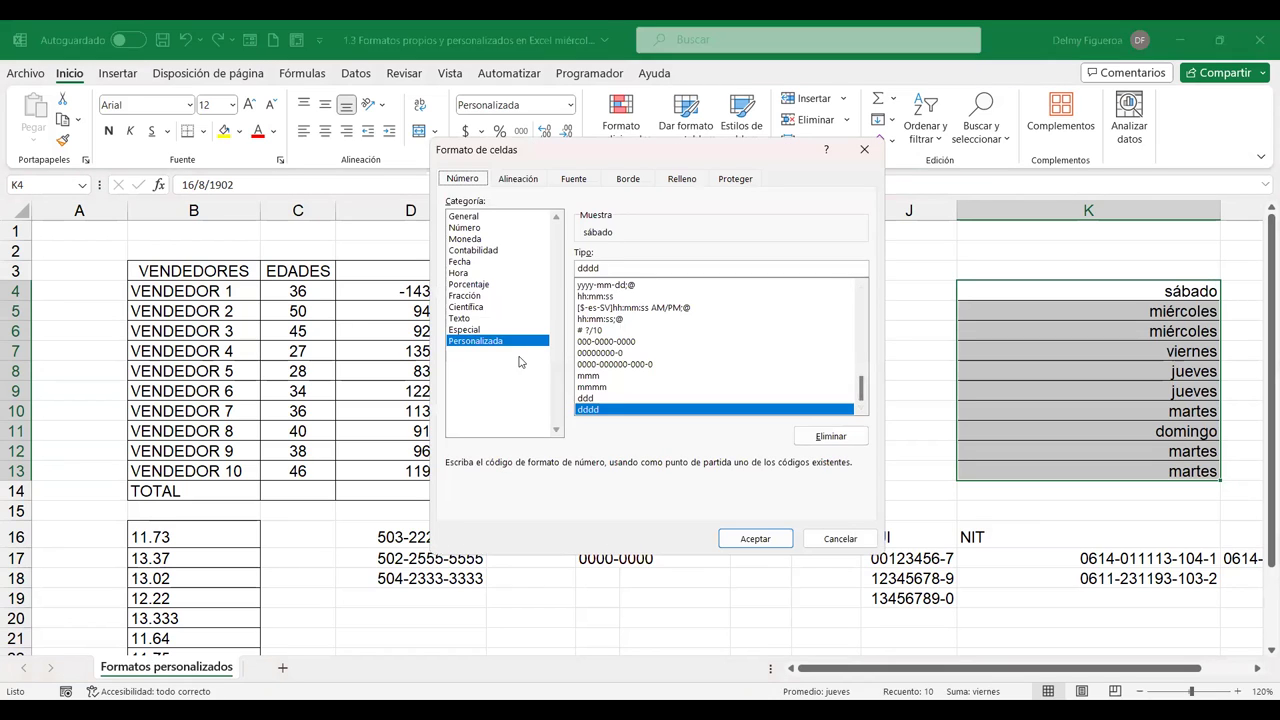
# Preview the d/m/yyyy, h:mm AM/PM, h:mm:ss AM/PM, mmm-yy, d-mmm and d-mmm-yy codes on K4:K13
pyautogui.moveTo(862, 392); pyautogui.dragTo(862, 338)
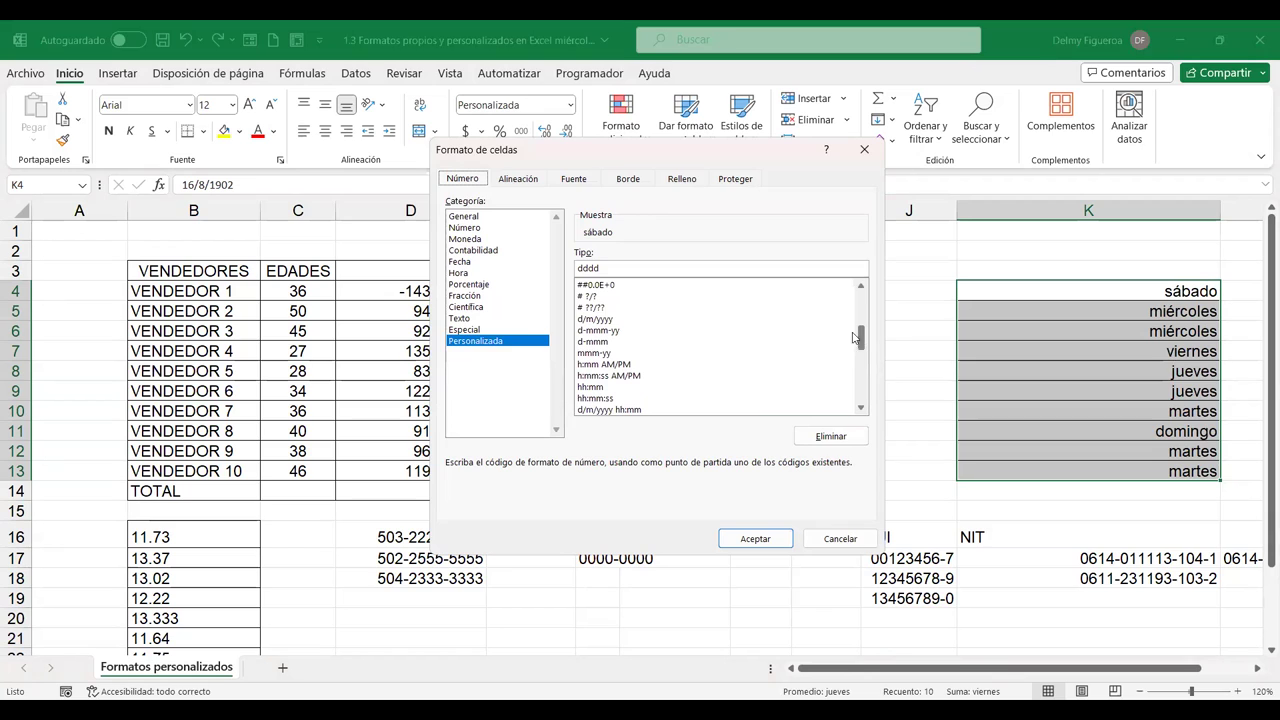
pyautogui.click(601, 320)
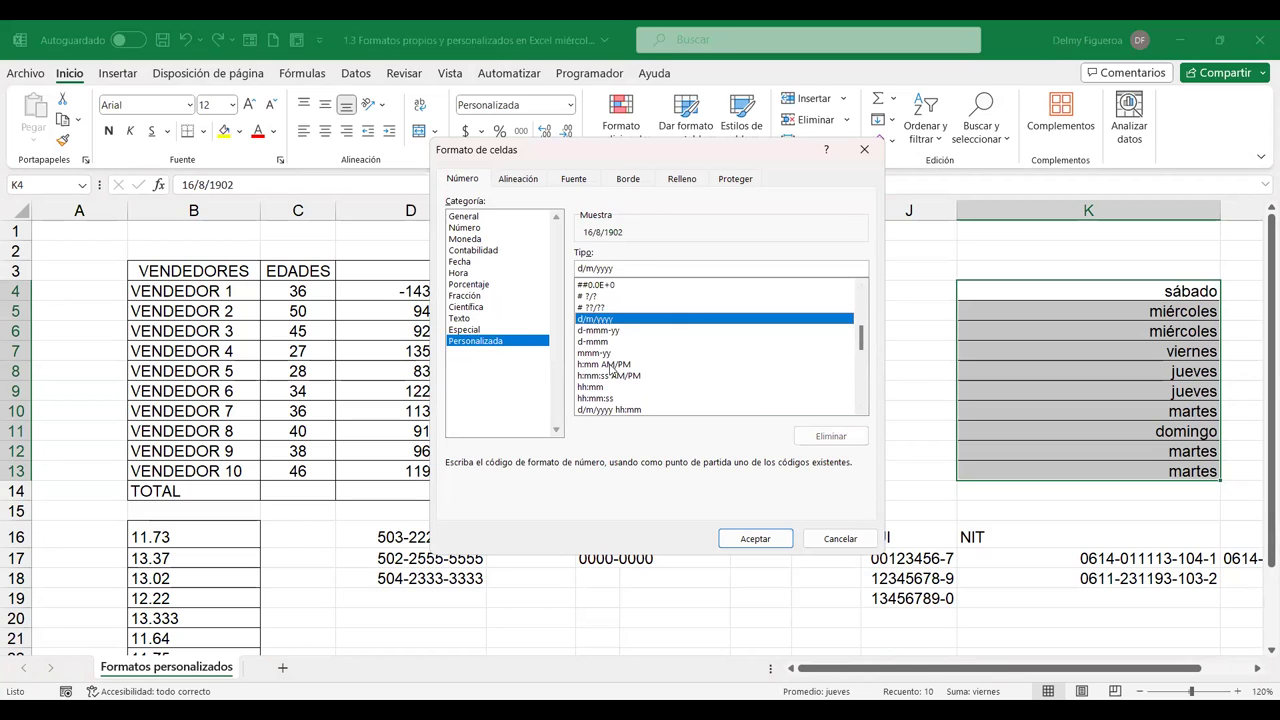
pyautogui.click(610, 365)
pyautogui.click(622, 376)
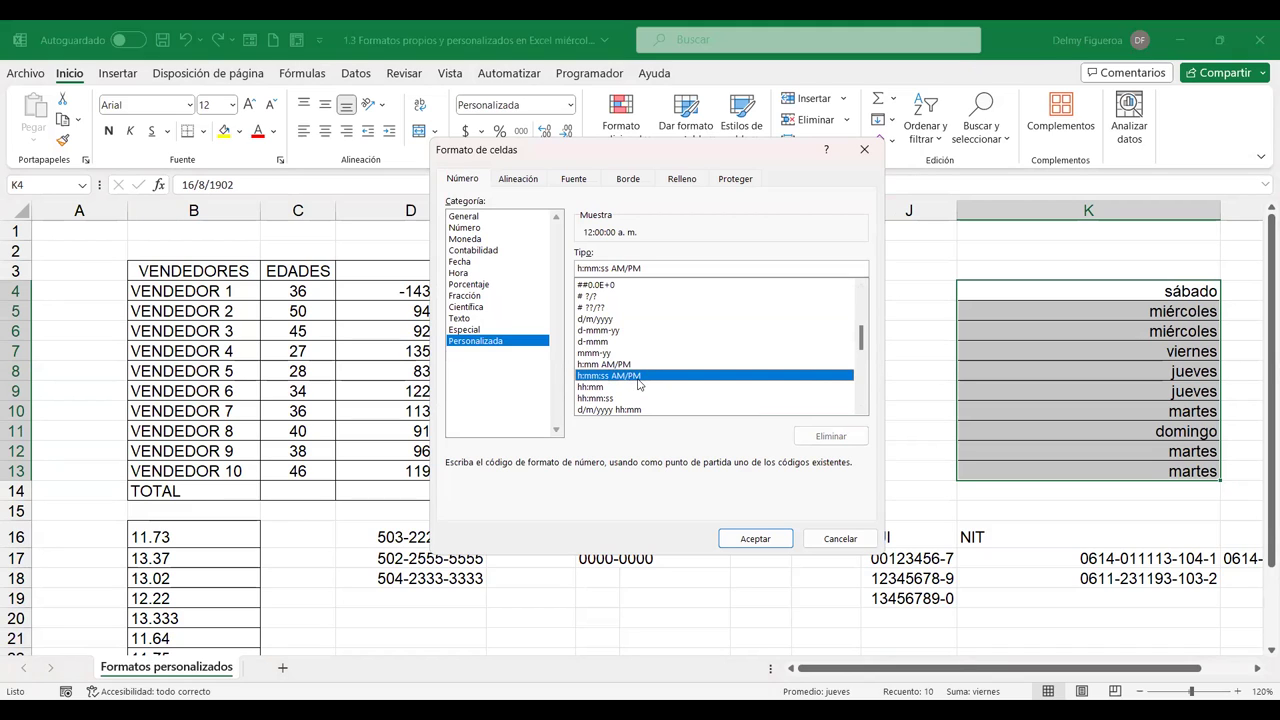
pyautogui.click(622, 365)
pyautogui.click(627, 377)
pyautogui.click(606, 355)
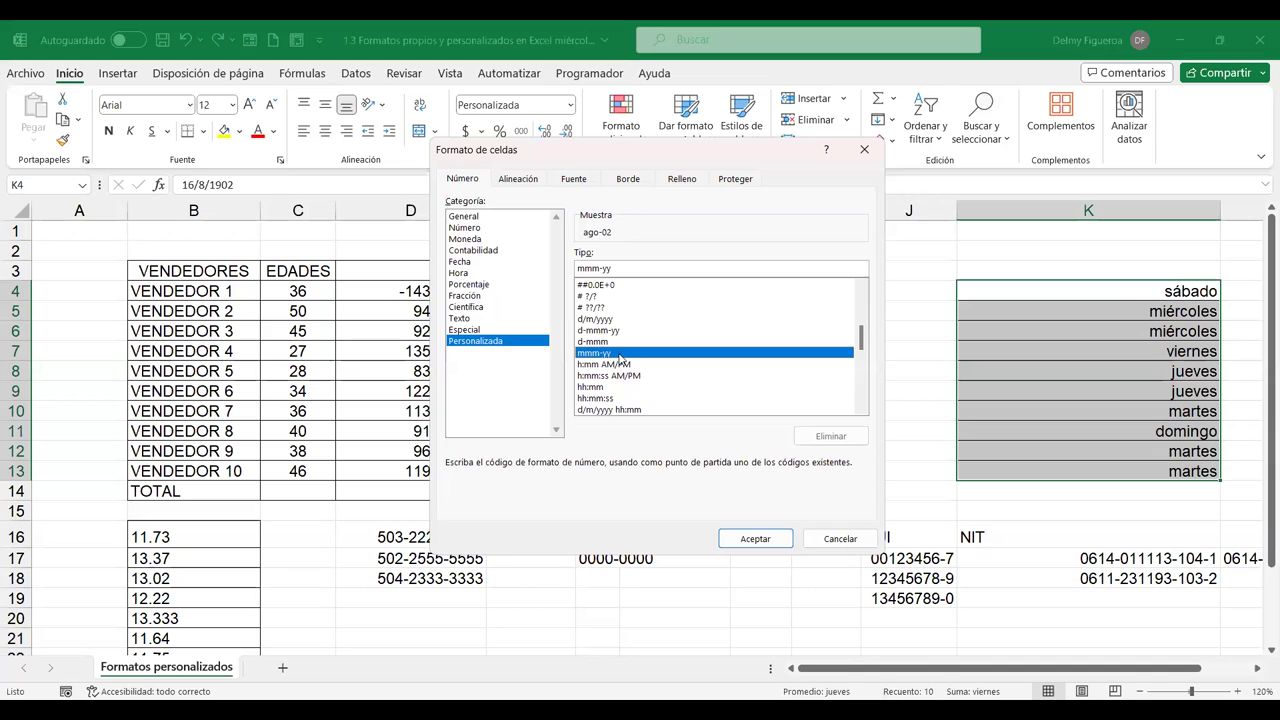
pyautogui.click(600, 342)
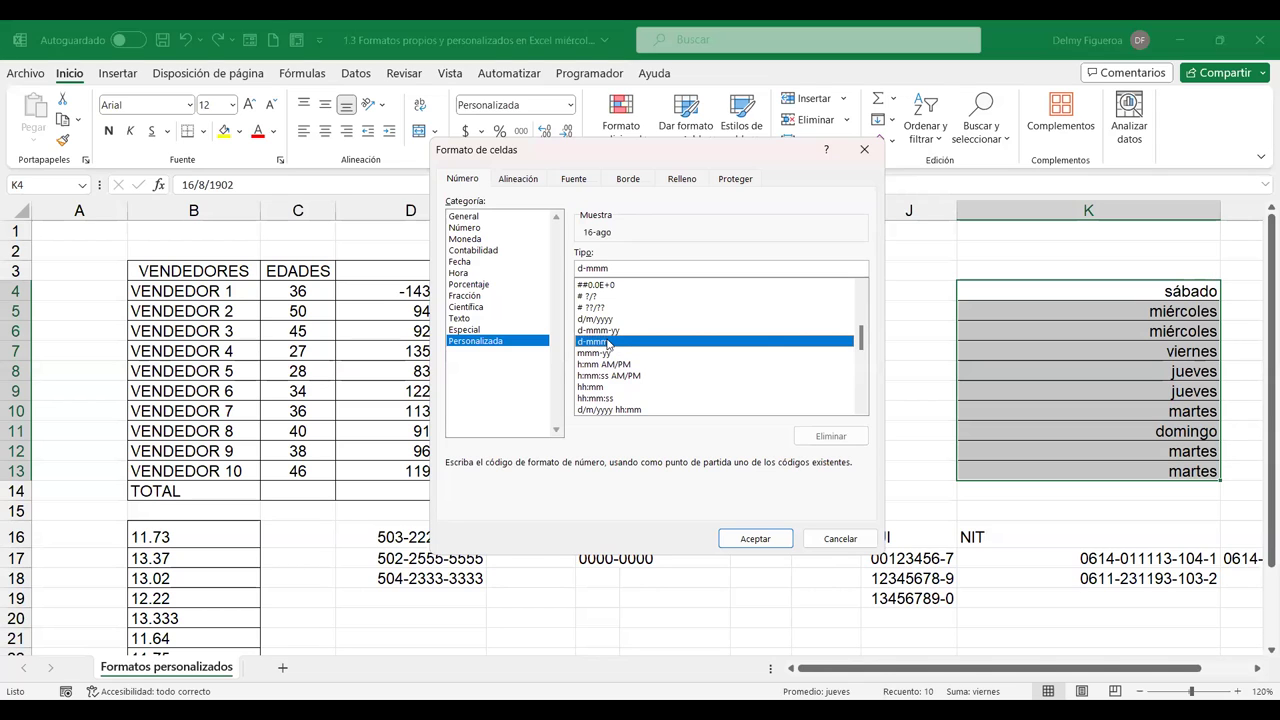
pyautogui.click(615, 331)
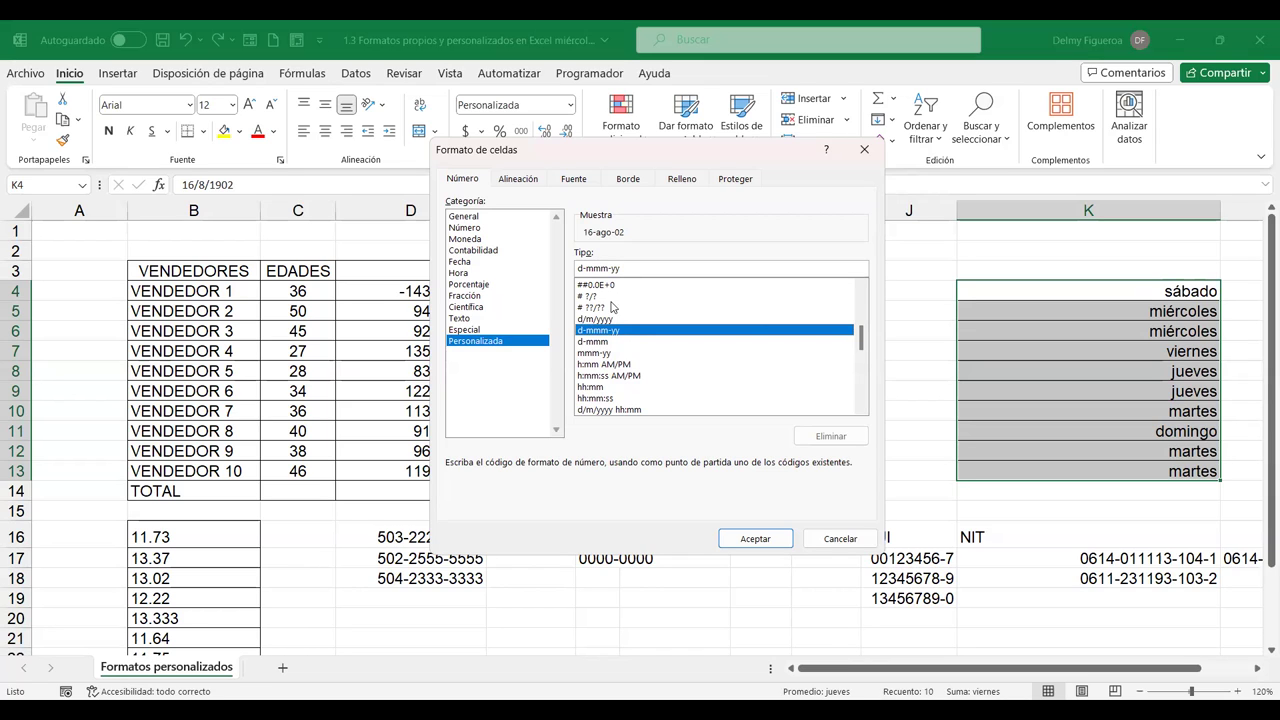
# Apply the @ text format so K4:K13 show serial numbers like 959 and 1299
pyautogui.moveTo(861, 340); pyautogui.dragTo(862, 358)
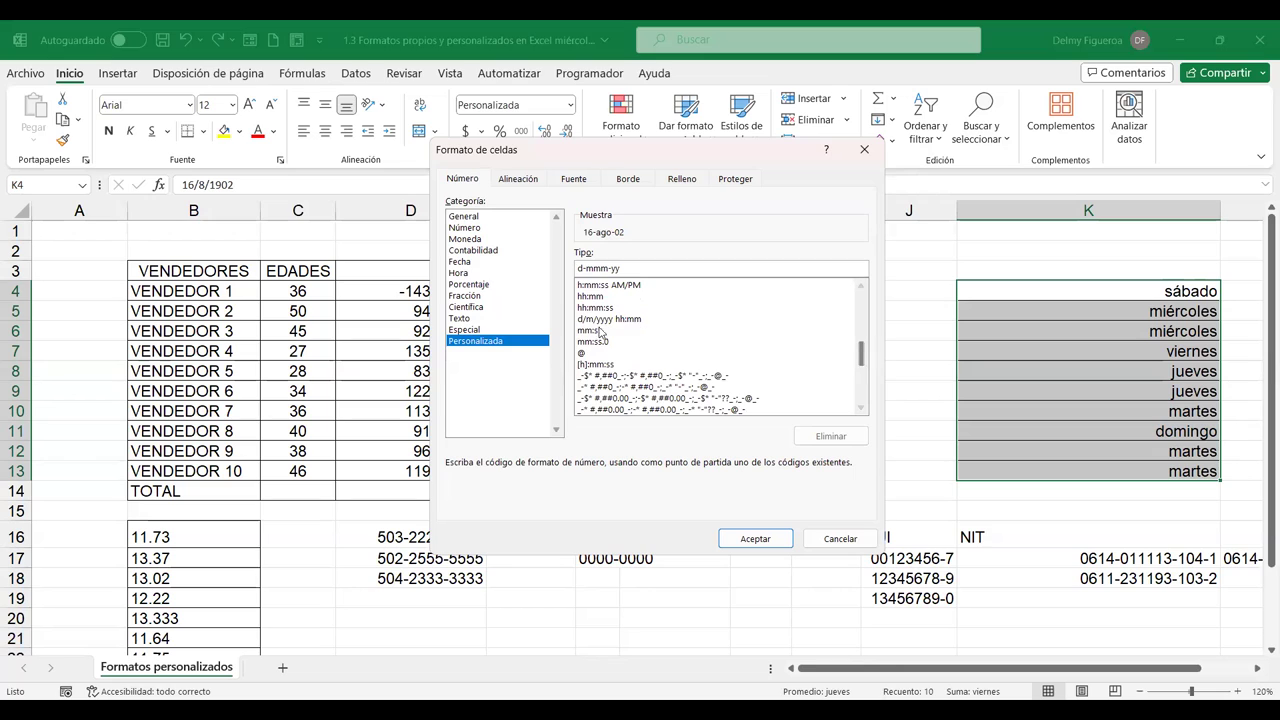
pyautogui.click(596, 331)
pyautogui.click(597, 342)
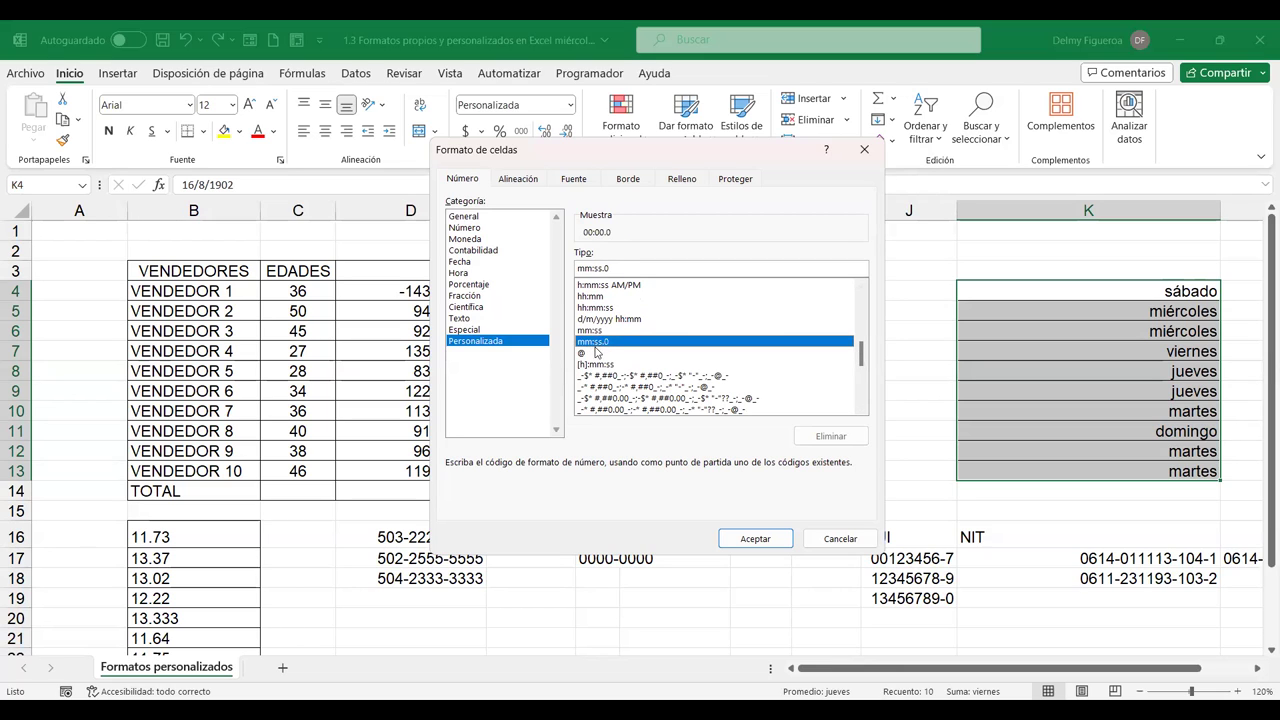
pyautogui.click(597, 352)
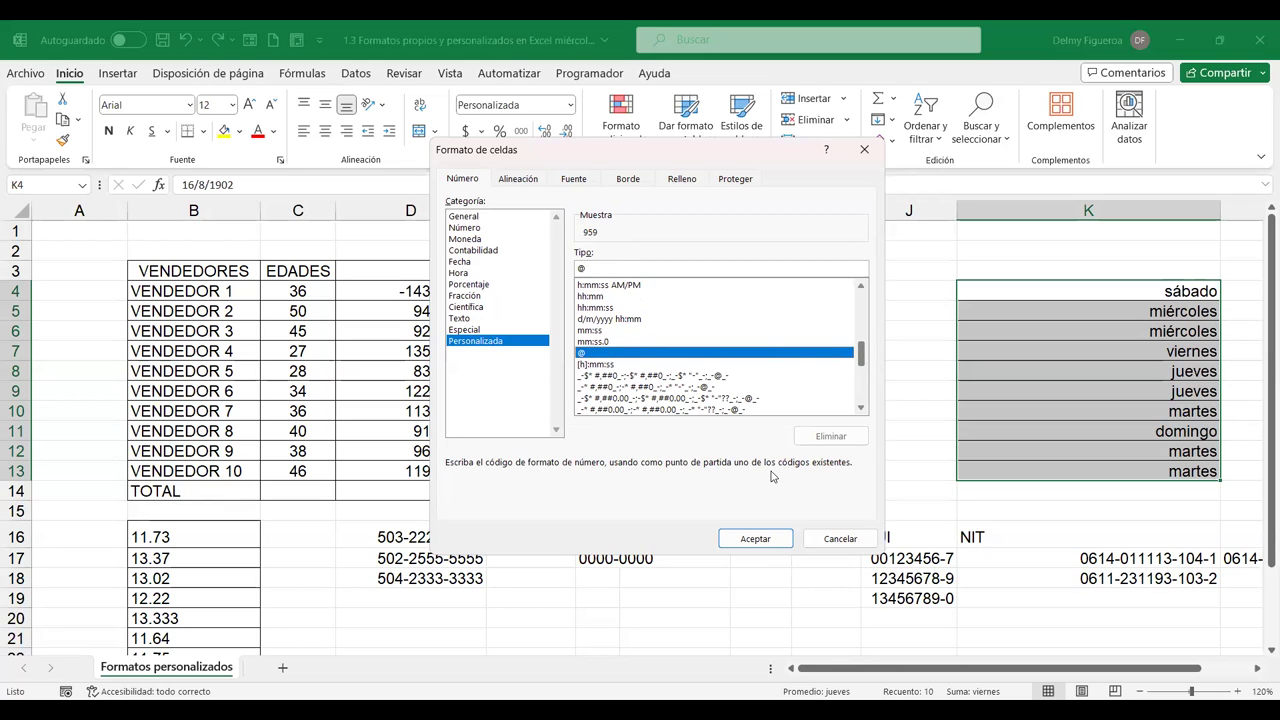
pyautogui.click(767, 541)
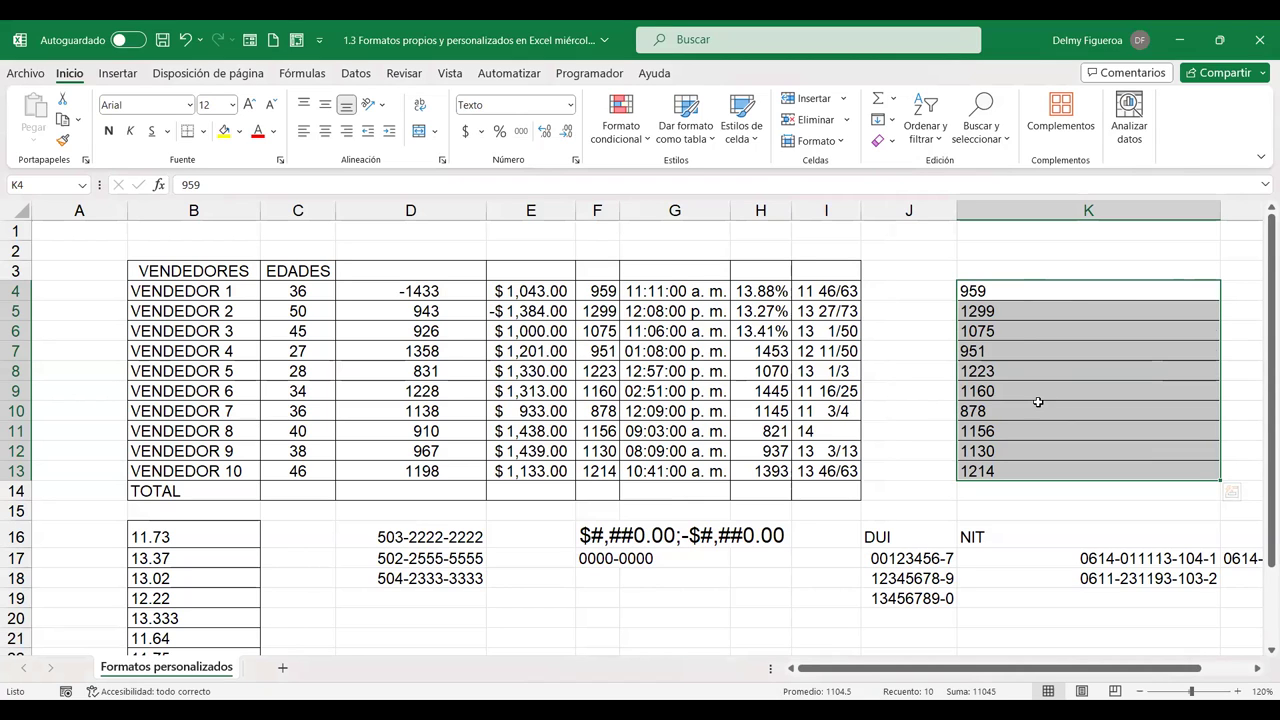
# Open Format Cells for K4:K13 on Personalizada and preview [h]:mm:ss, giving 23016:00:00
pyautogui.hotkey('ctrl', '1')
pyautogui.click(461, 341)
pyautogui.click(461, 319)
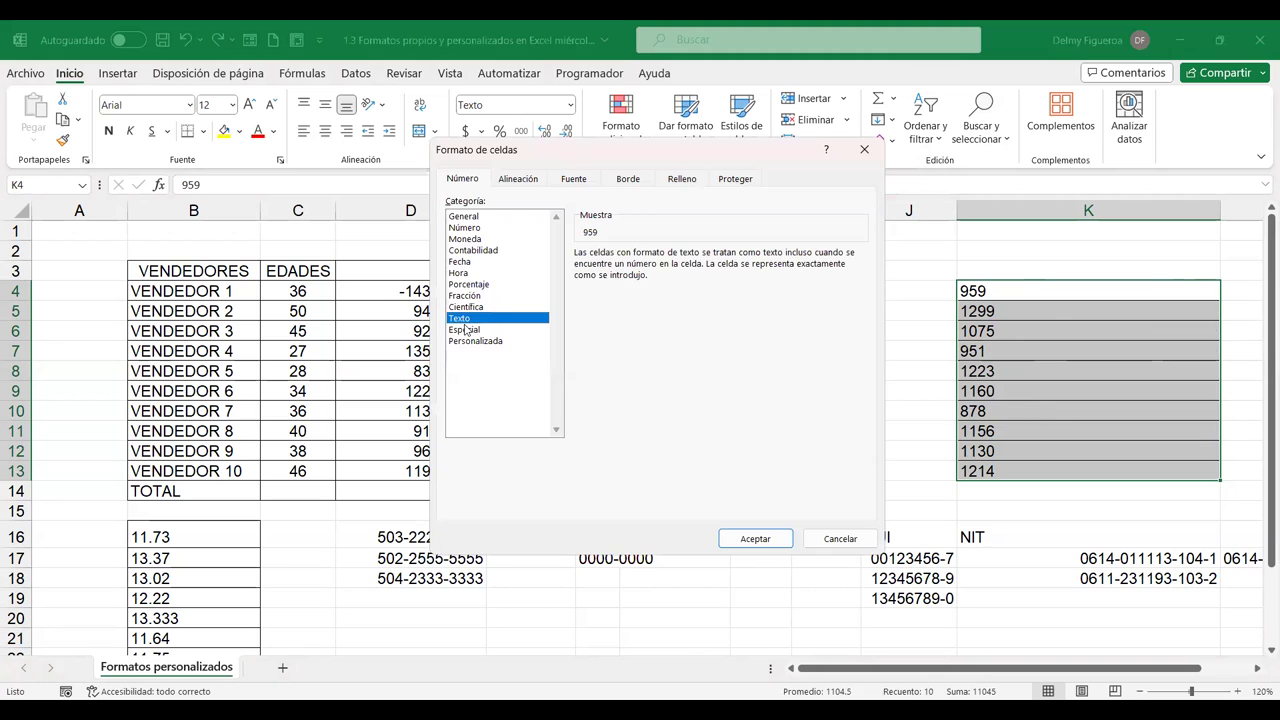
pyautogui.click(484, 342)
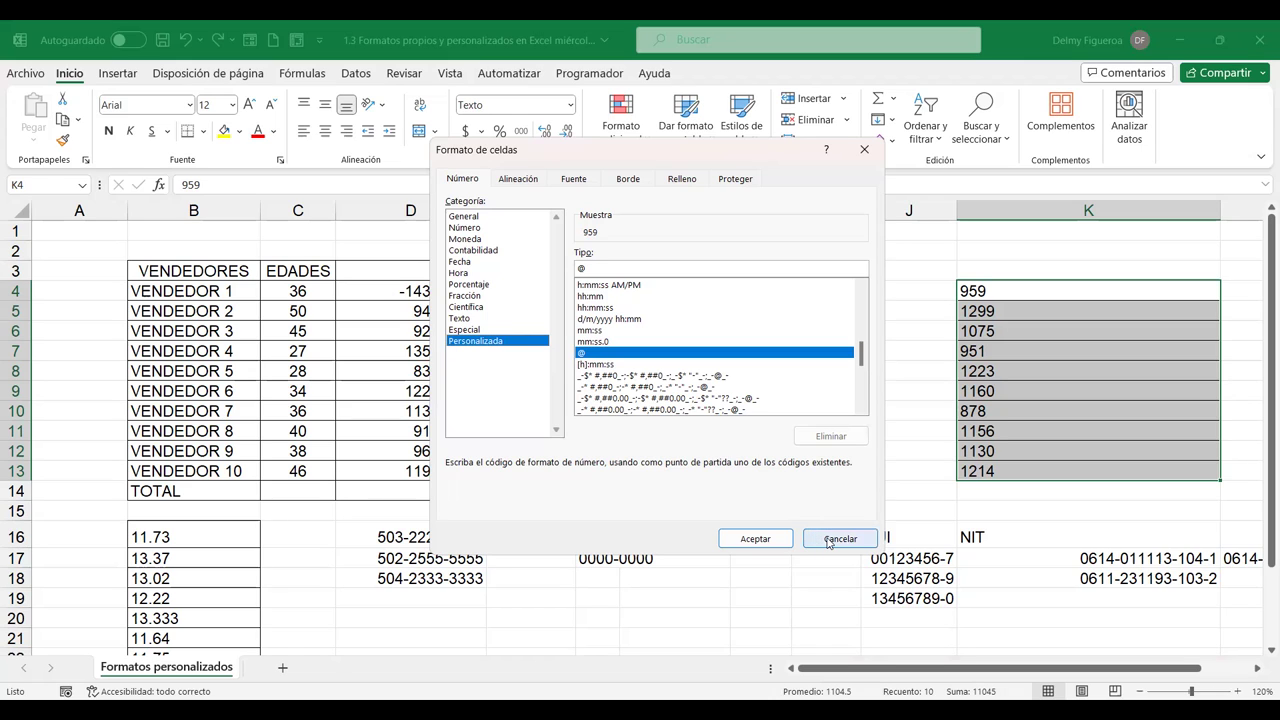
pyautogui.click(596, 364)
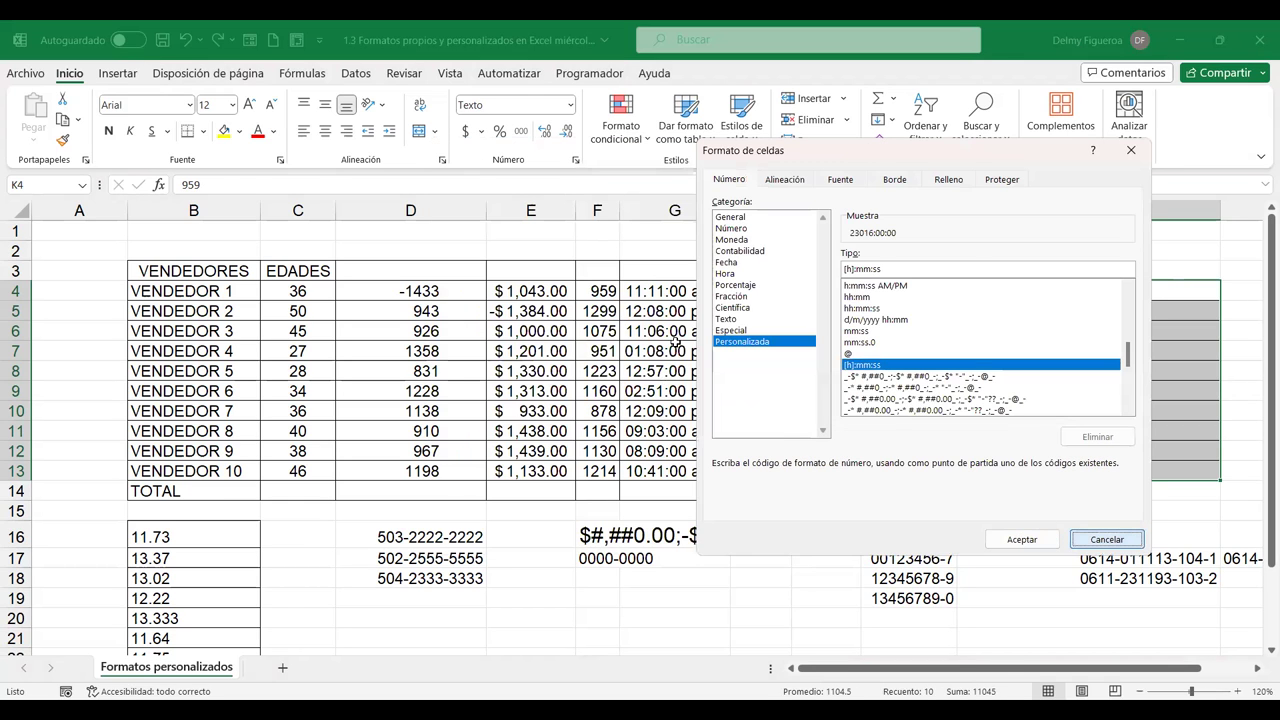
# Cancel the dialog, then apply the [h]:mm:ss format to the times in G4:G13
pyautogui.click(1107, 541)
pyautogui.moveTo(675, 291); pyautogui.dragTo(677, 471)
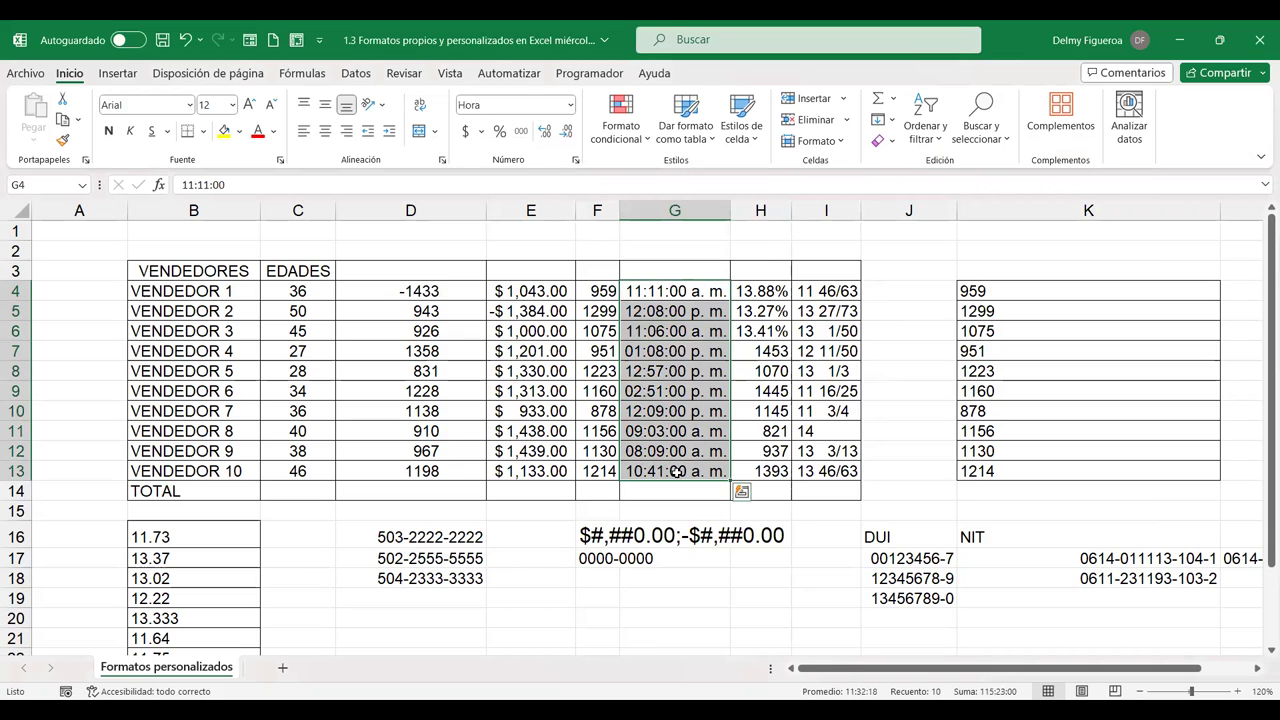
pyautogui.hotkey('ctrl', '1')
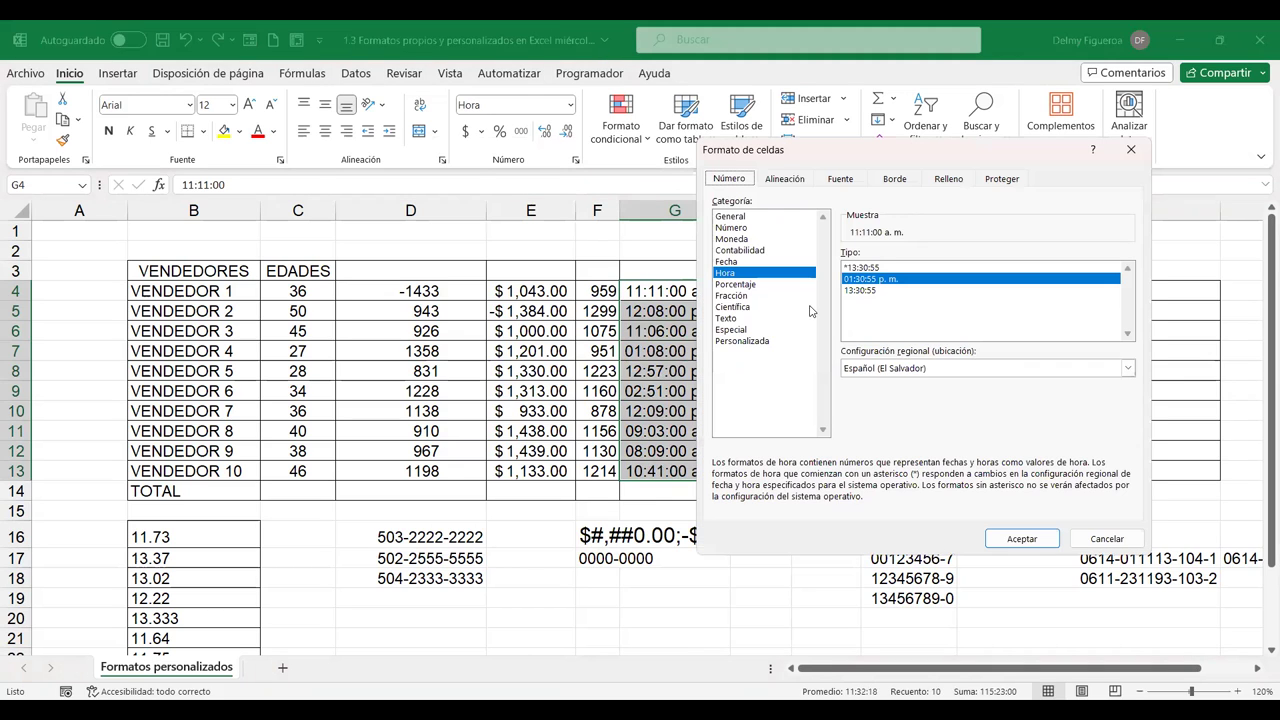
pyautogui.click(766, 341)
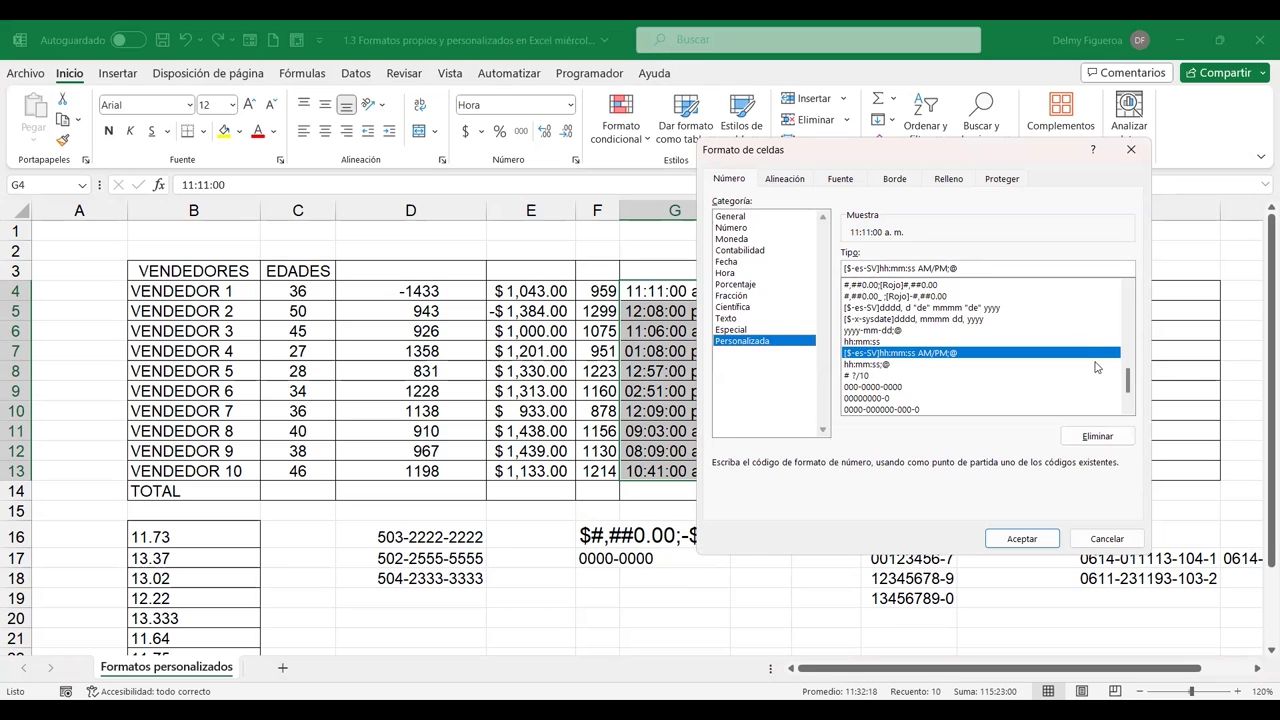
pyautogui.moveTo(1133, 388); pyautogui.dragTo(1127, 362)
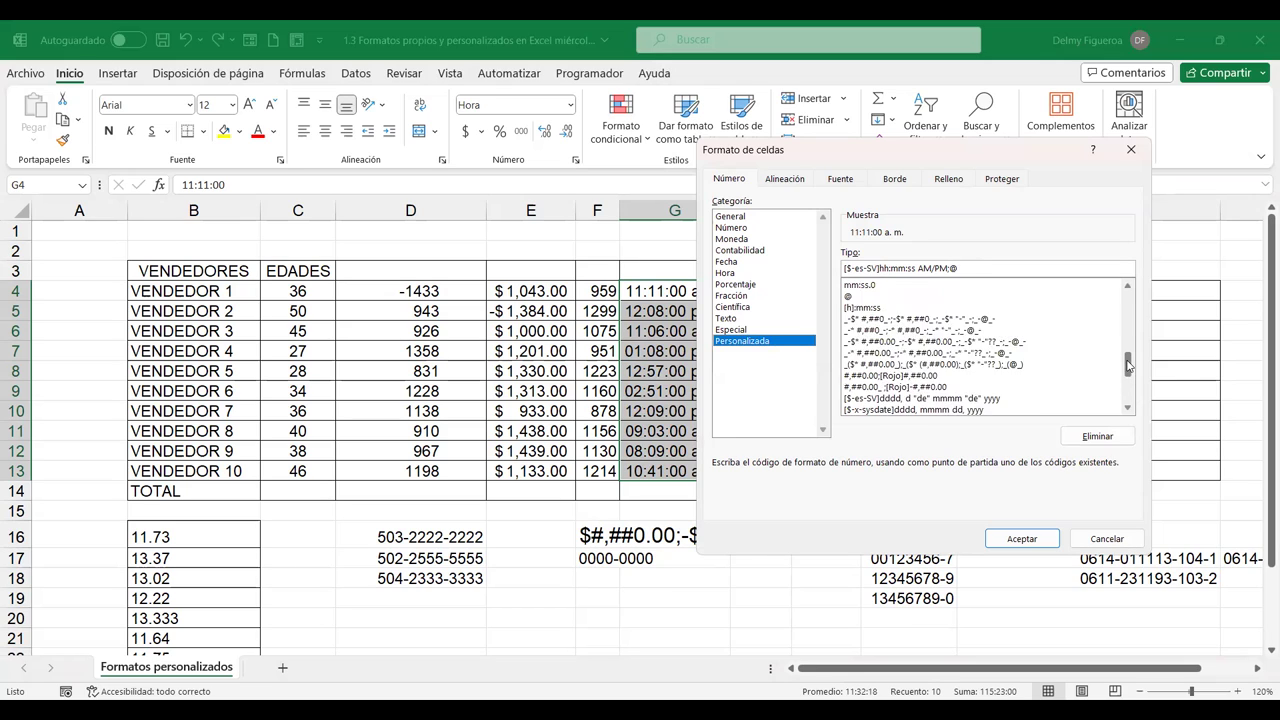
pyautogui.click(862, 354)
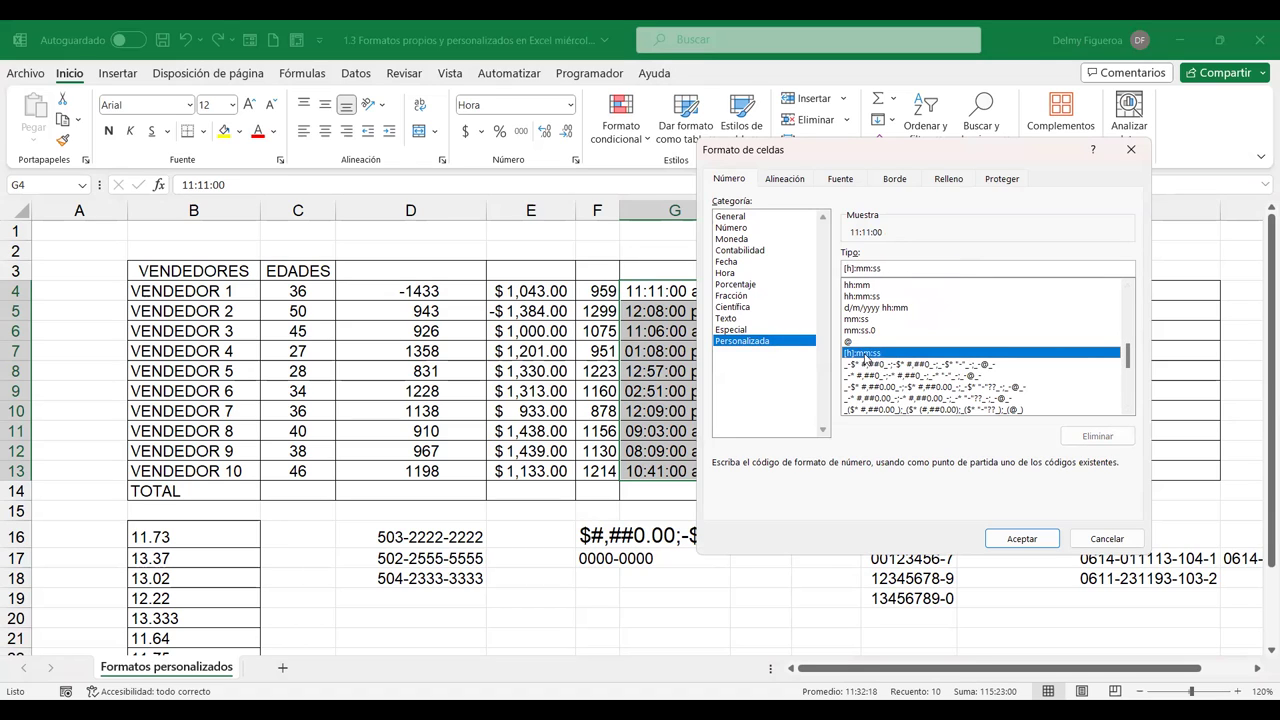
pyautogui.click(1041, 541)
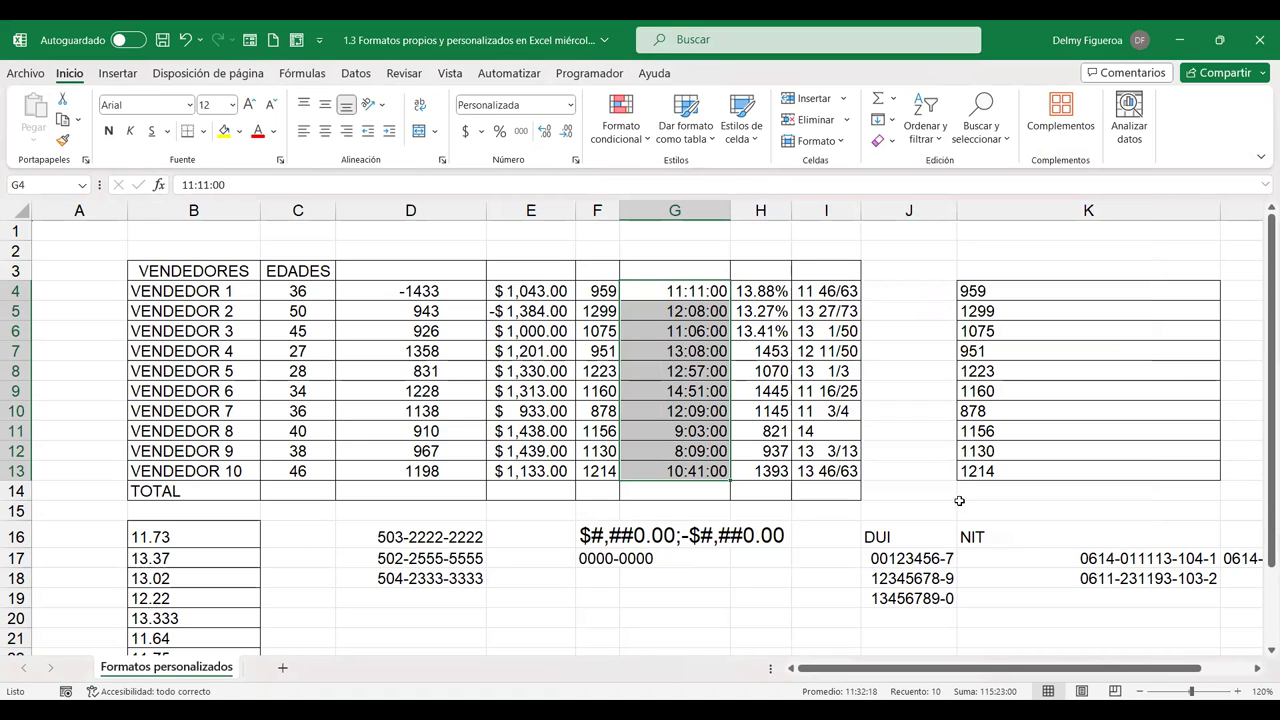
# Copy the four-section accounting format code from the Tipo box, leaving the times unchanged
pyautogui.hotkey('ctrl', '1')
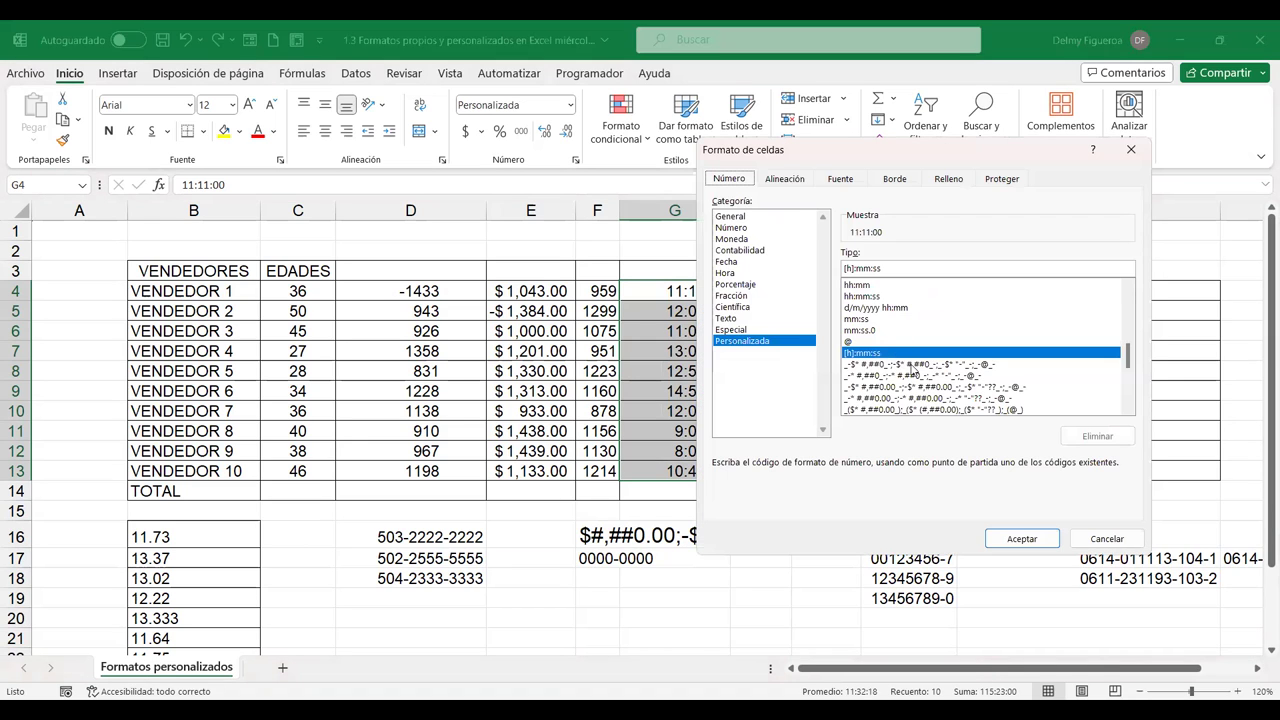
pyautogui.click(988, 365)
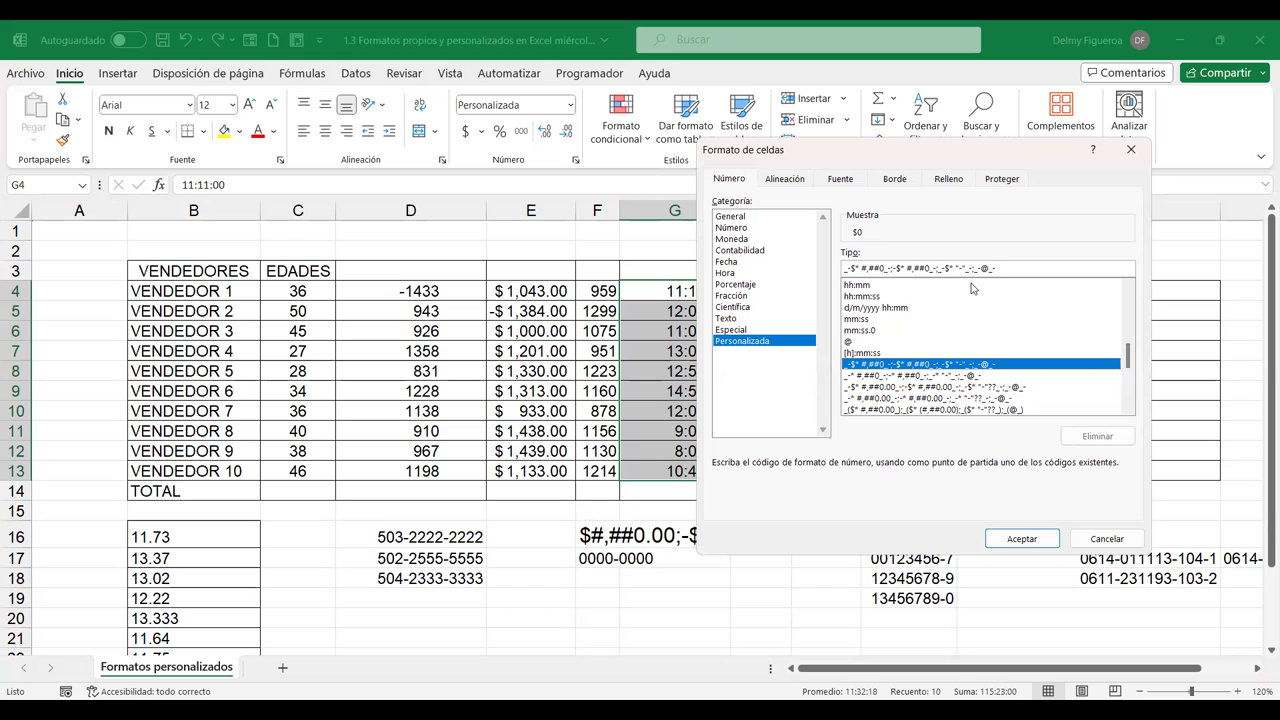
pyautogui.moveTo(1008, 268); pyautogui.dragTo(778, 262)
pyautogui.hotkey('ctrl', 'c')
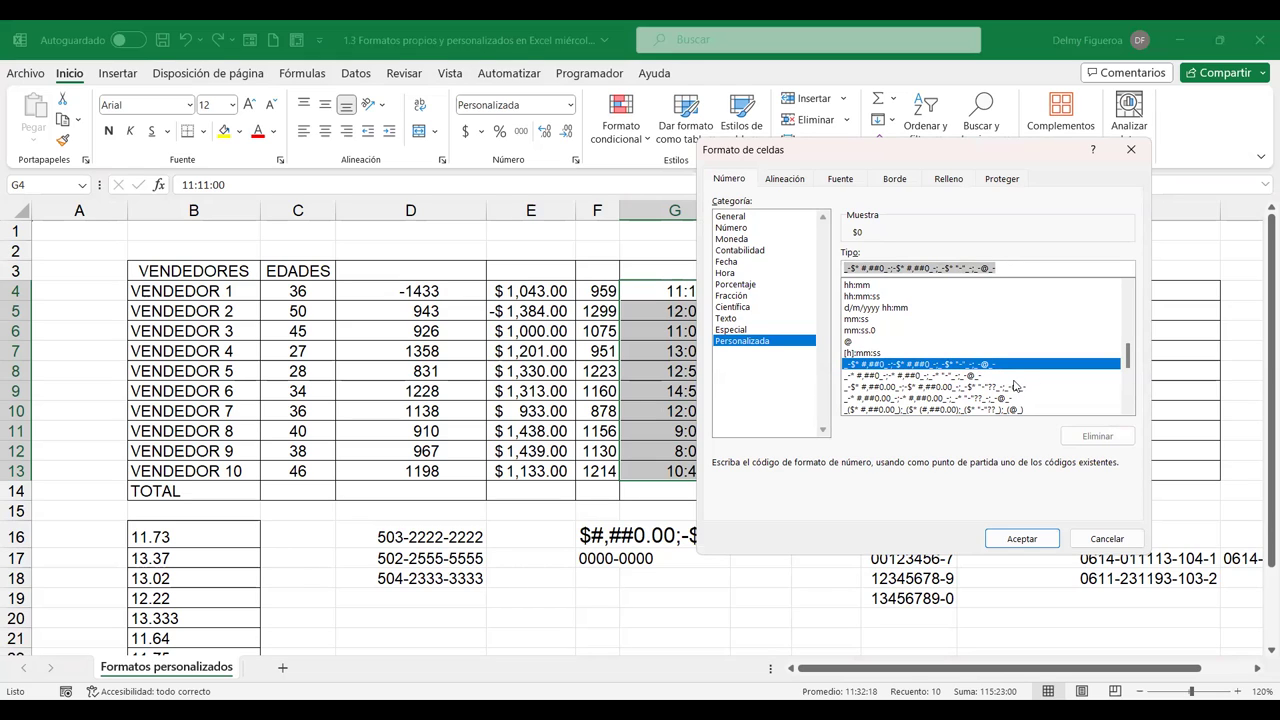
pyautogui.click(1075, 543)
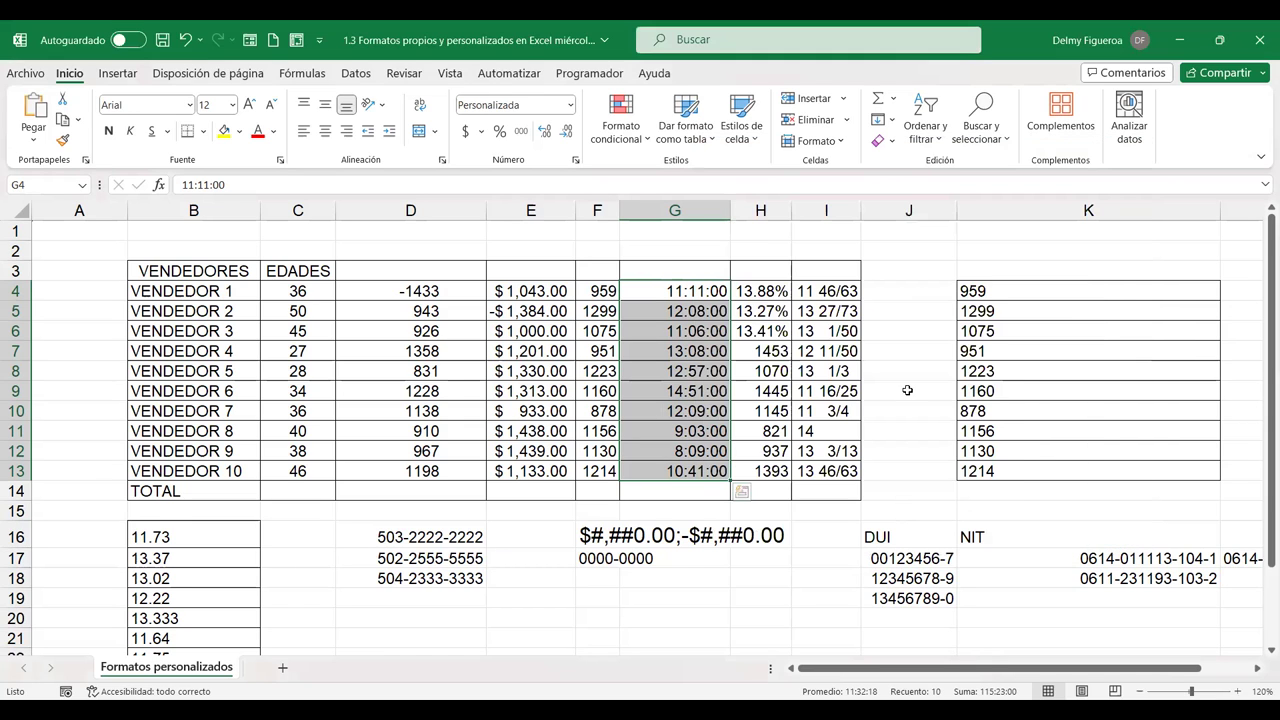
# Paste the accounting code _-$* #,##0_-;-$* #,##0_-;_-$* "-"_-;_-@_- into D20 at 16 pt
pyautogui.scroll(-1, 907, 390)
pyautogui.scroll(-3, 536, 368)
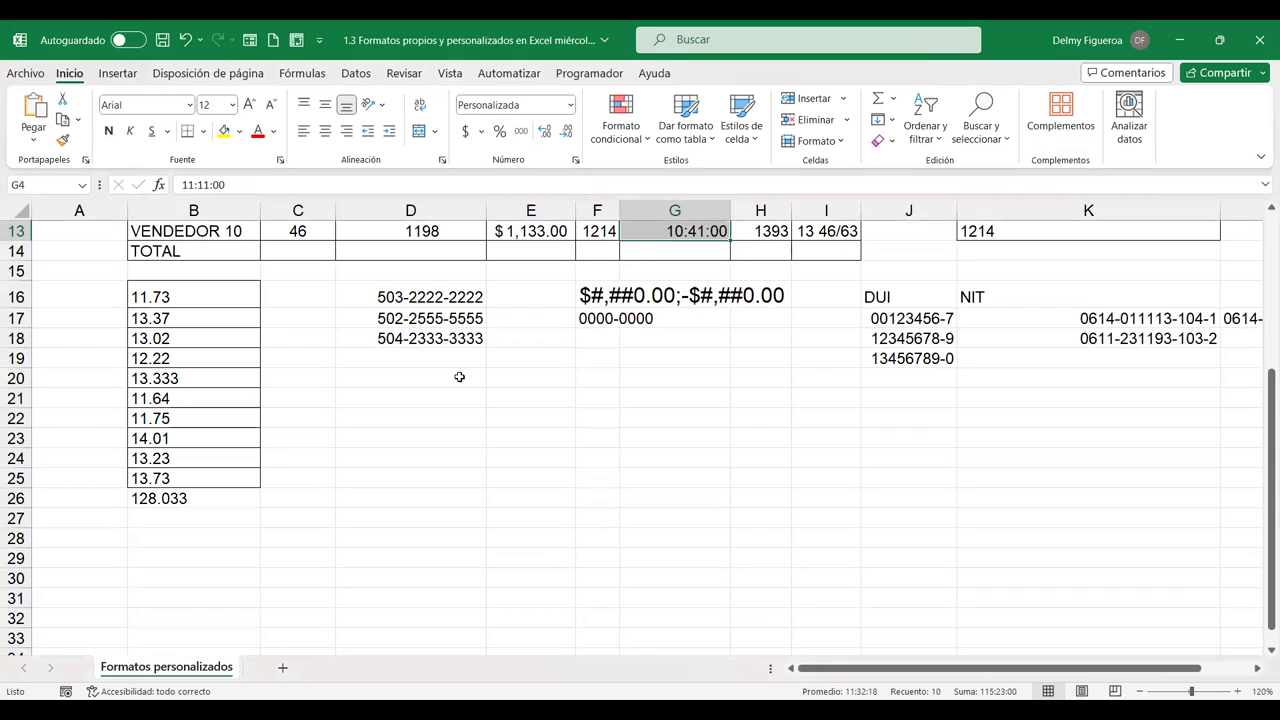
pyautogui.click(425, 378)
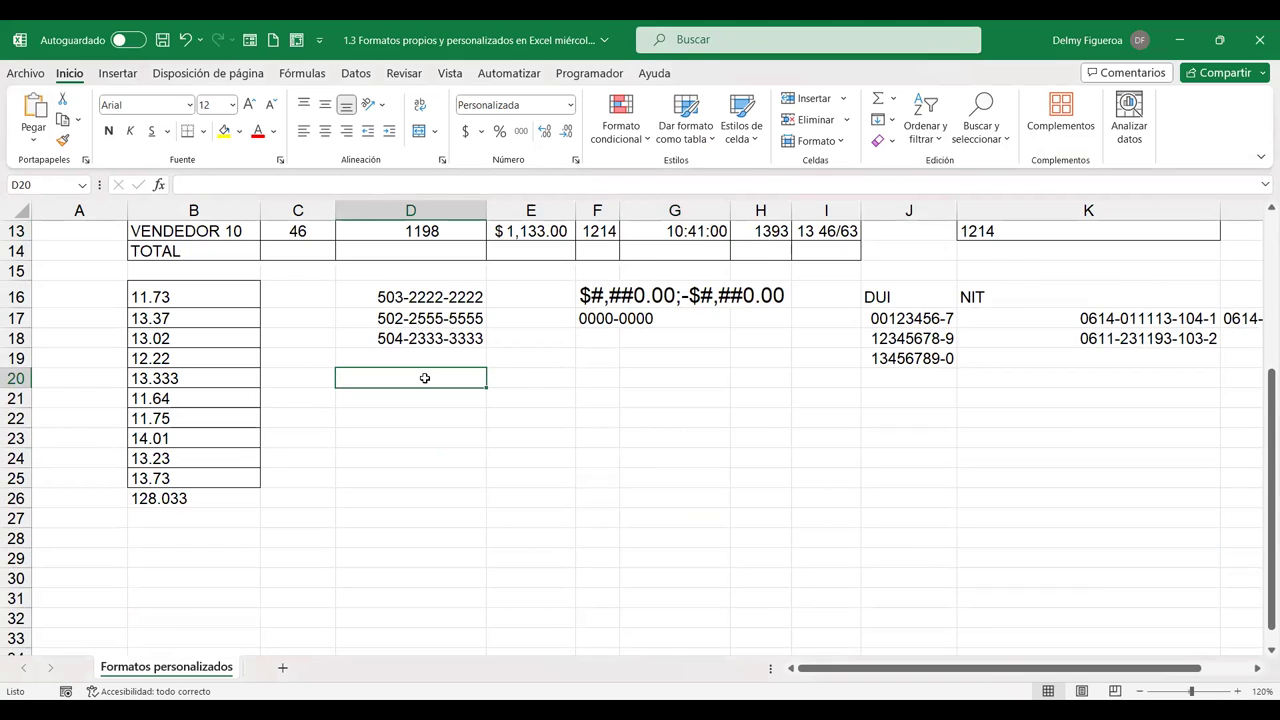
pyautogui.hotkey('ctrl', 'v')
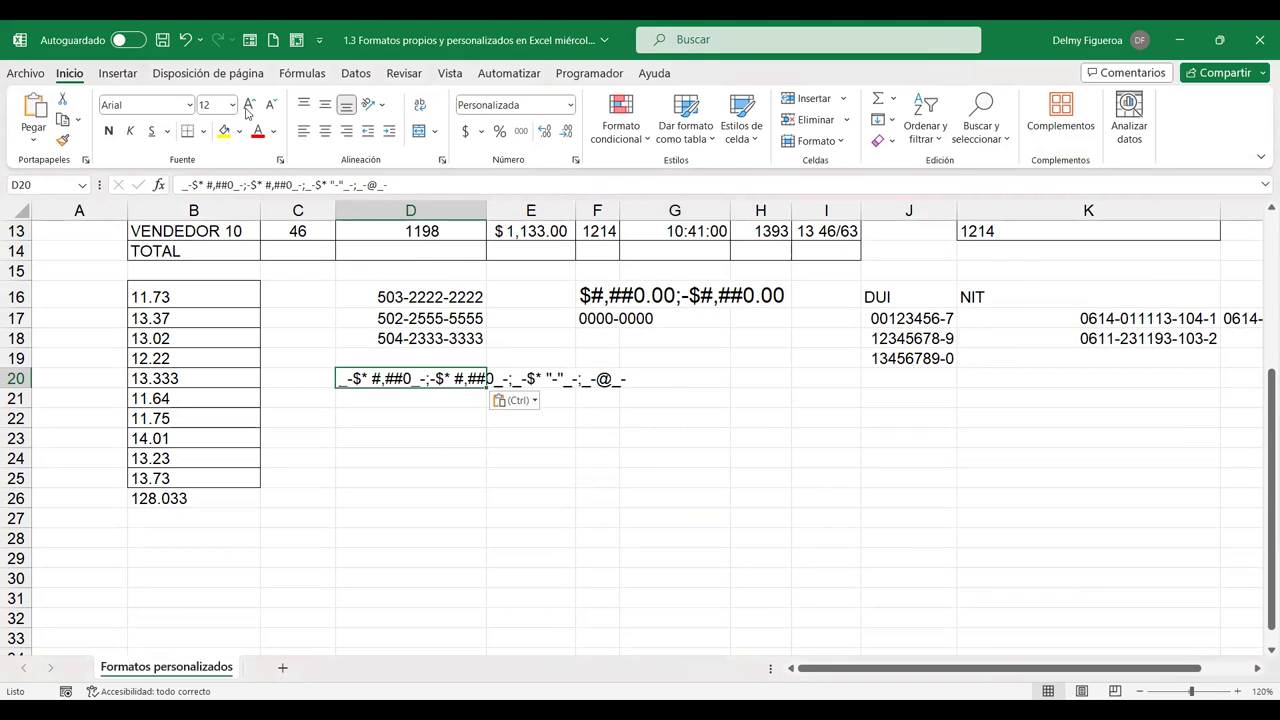
pyautogui.click(249, 105)
pyautogui.click(249, 105)
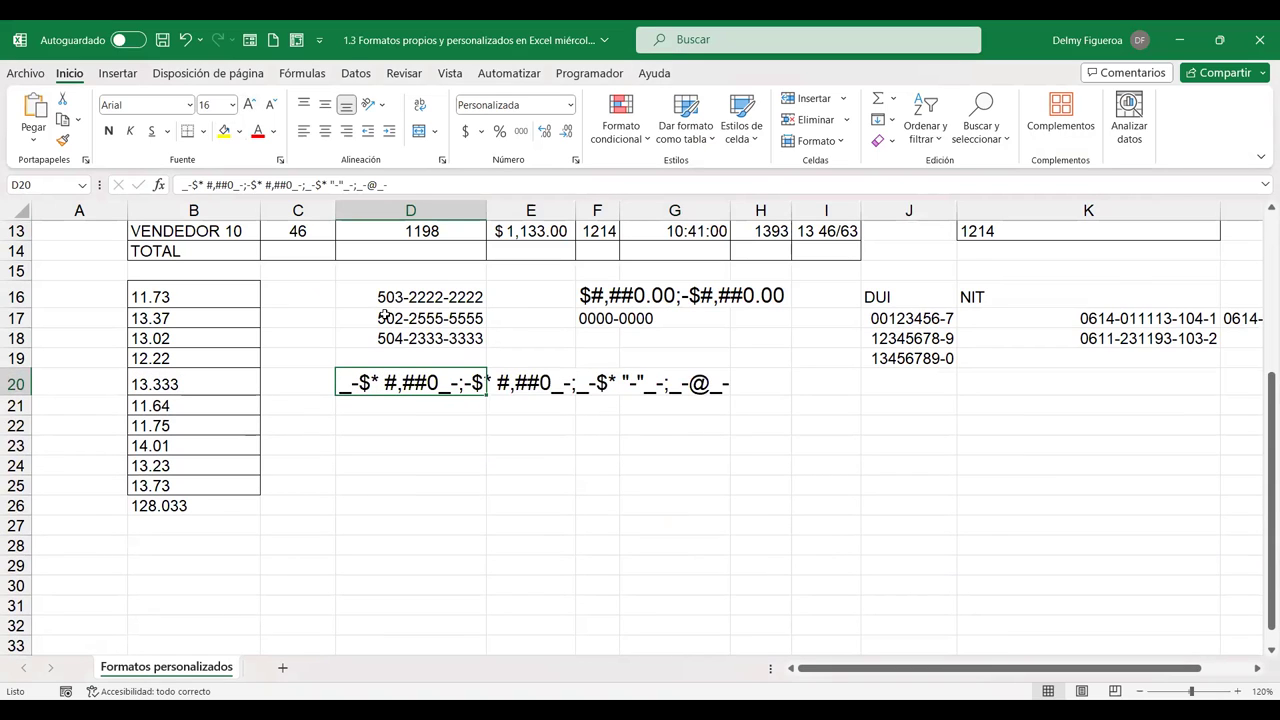
pyautogui.click(425, 428)
pyautogui.click(388, 383)
# Enter 'Números positivos;números negativos;ceros;textos' in D22 to label the code's sections
pyautogui.click(422, 421)
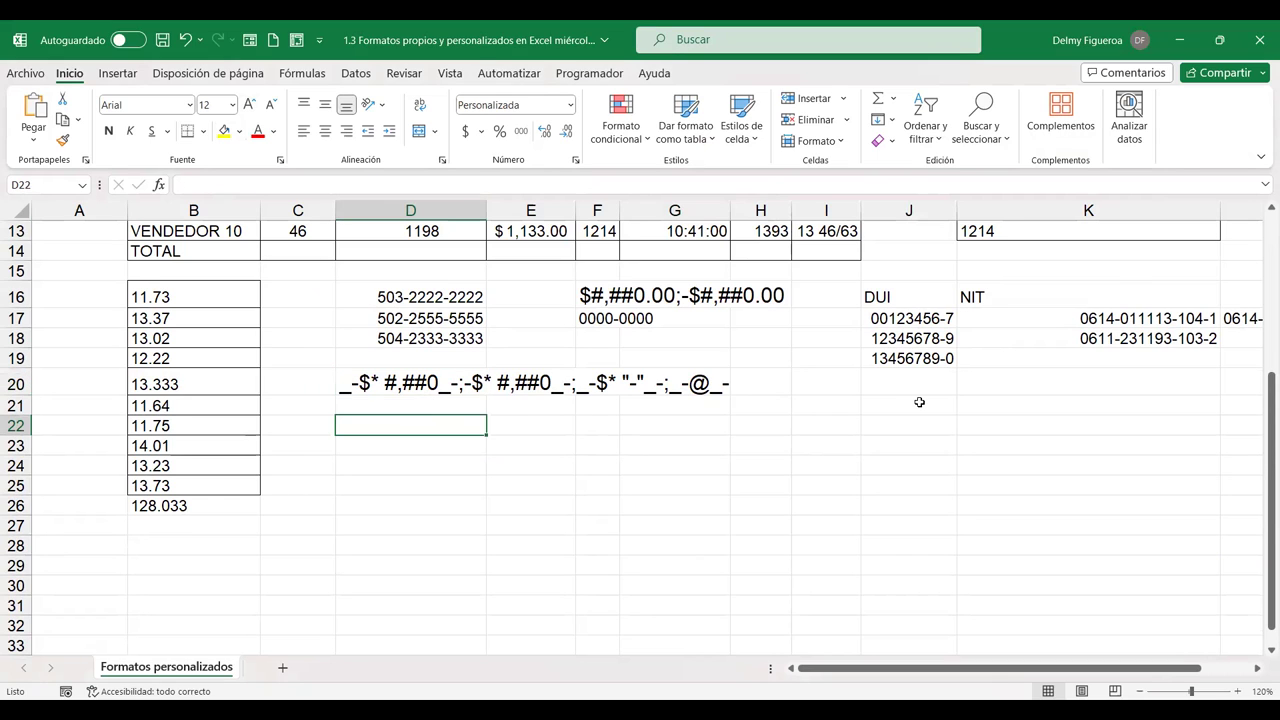
pyautogui.write('P')
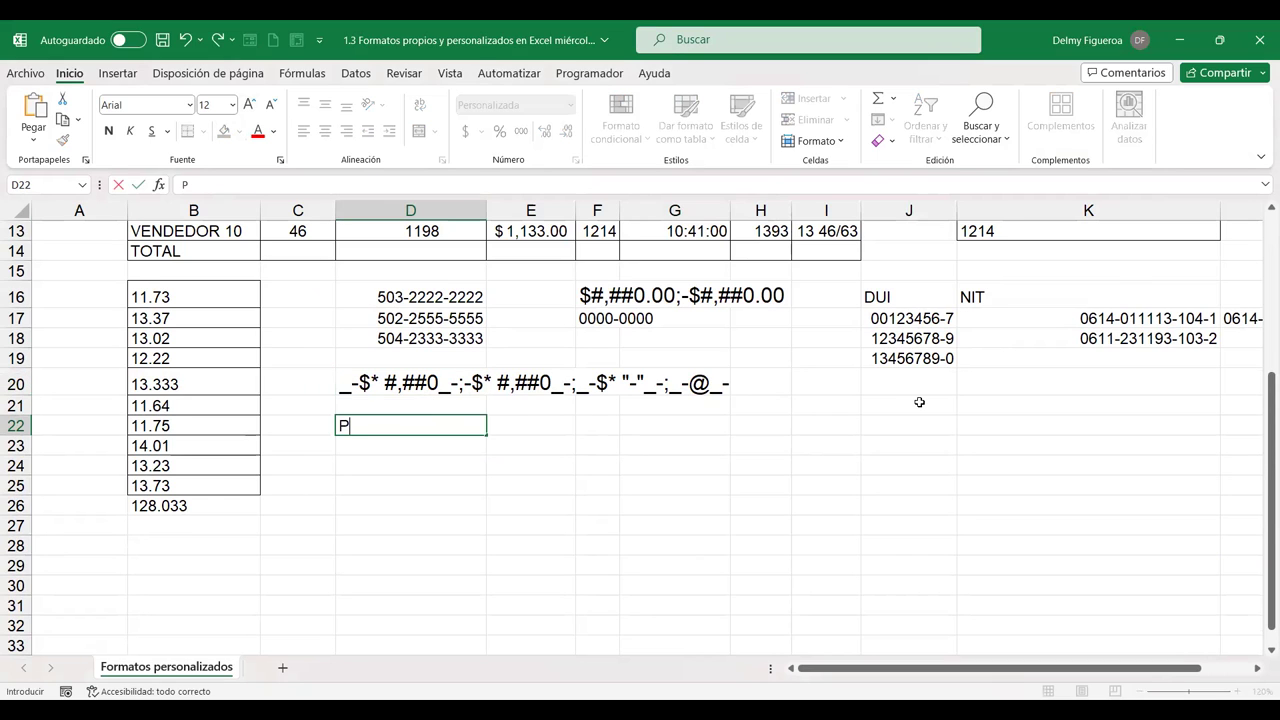
pyautogui.write('Números positivos')
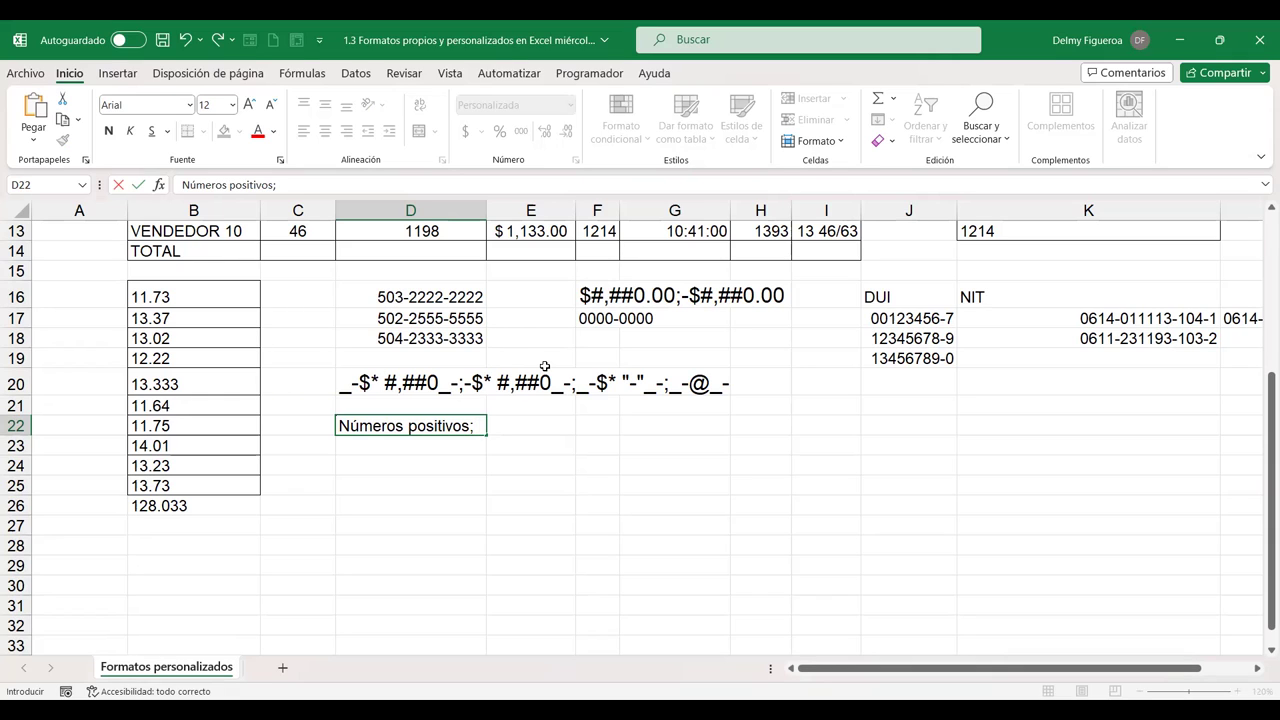
pyautogui.write('úmeros n')
pyautogui.write('egativos')
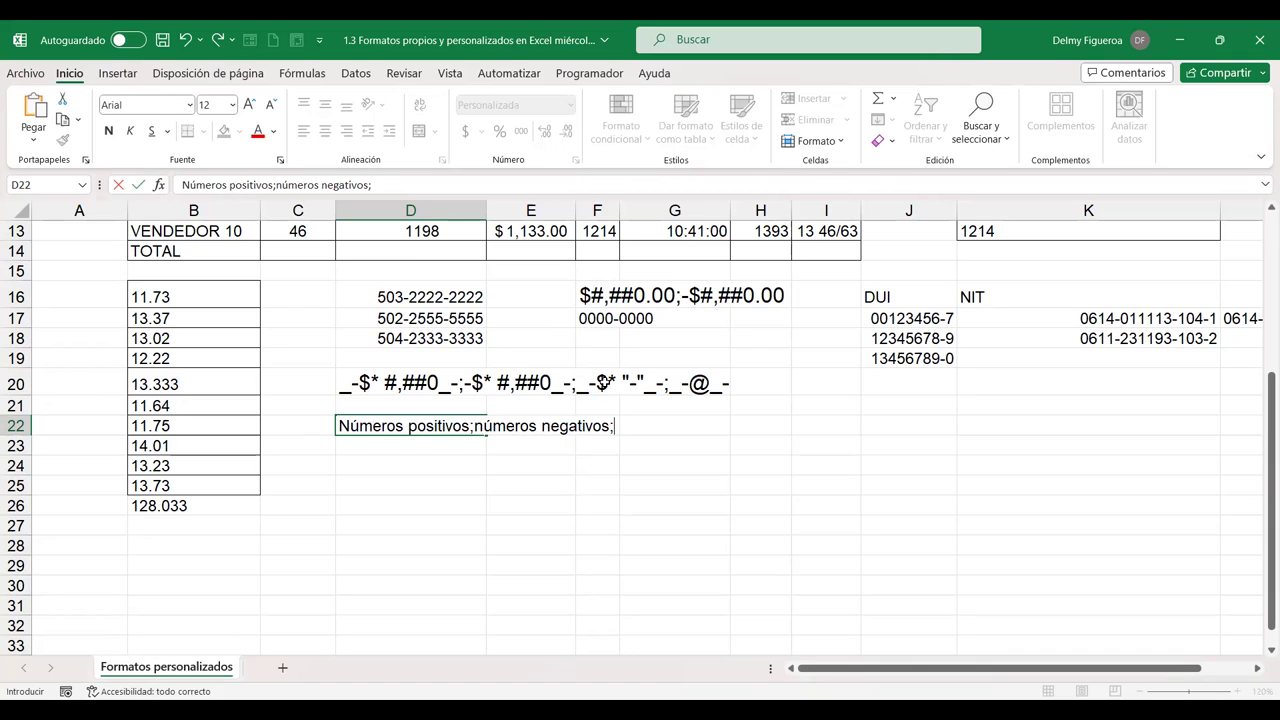
pyautogui.write('eros')
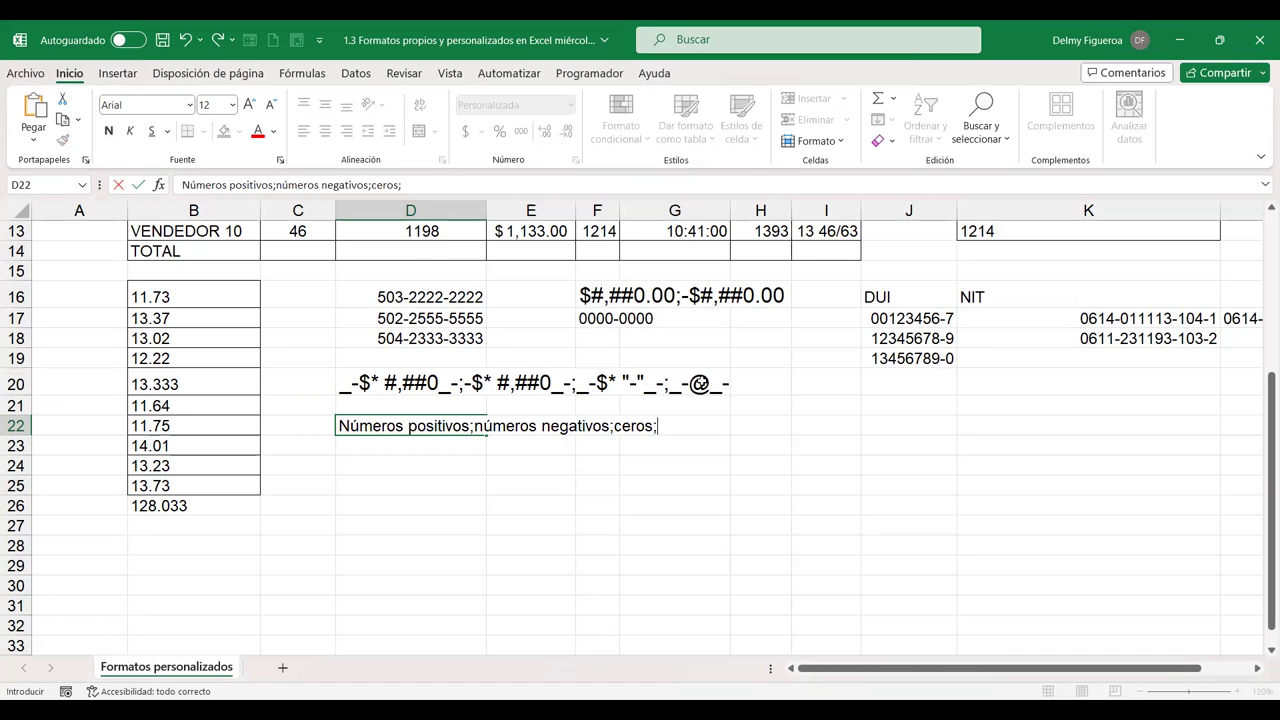
pyautogui.write('textos')
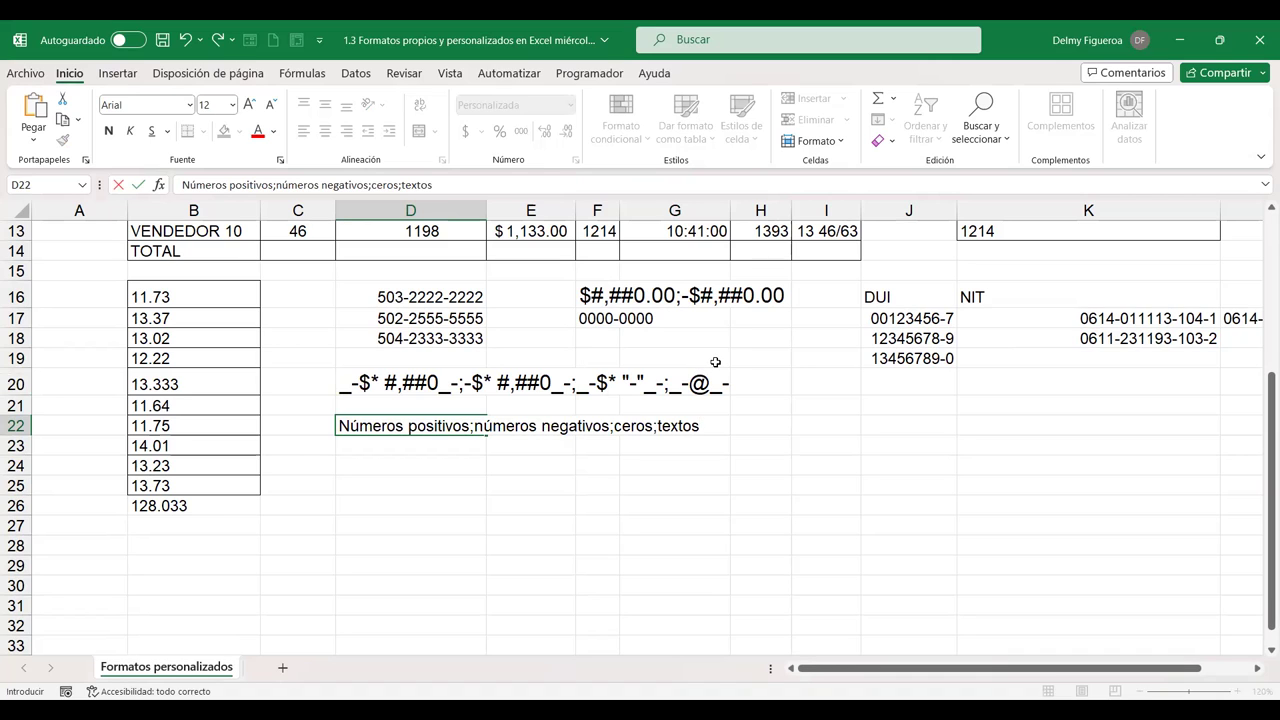
pyautogui.press('Return')
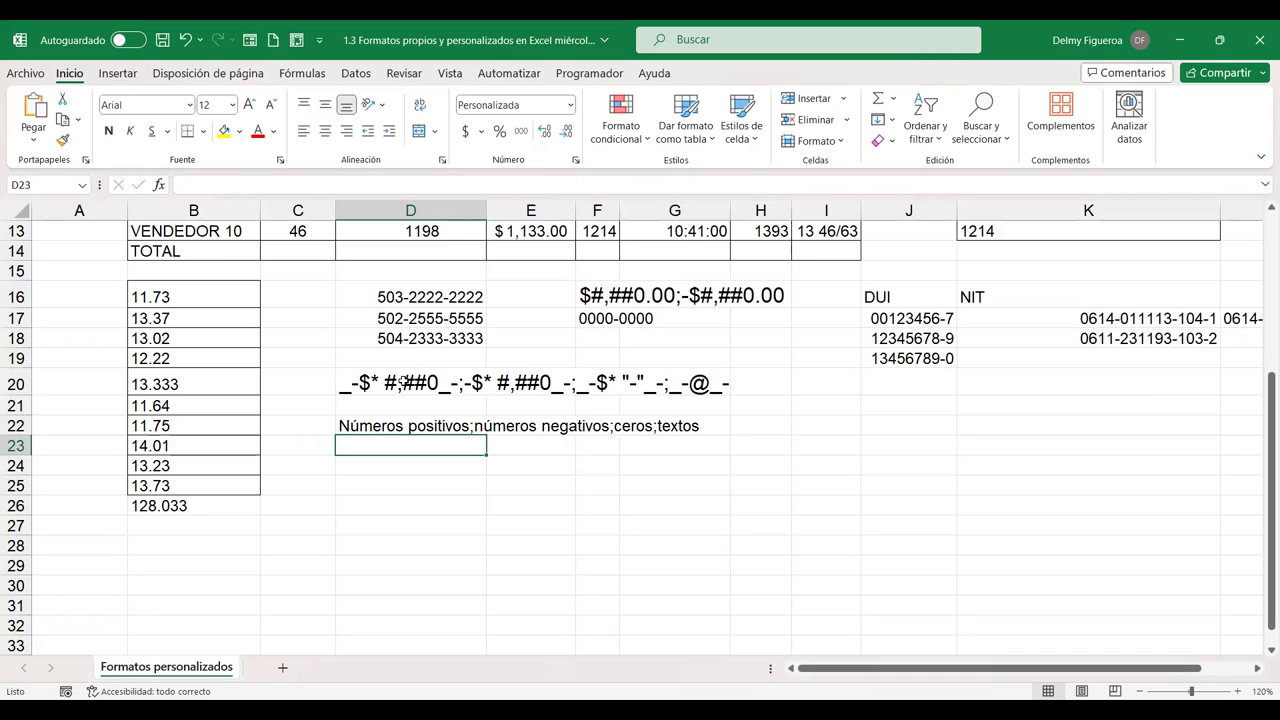
# Apply the _-$* #,##0_- whole-dollar accounting custom format from the Personalizada list to D24
pyautogui.click(410, 386)
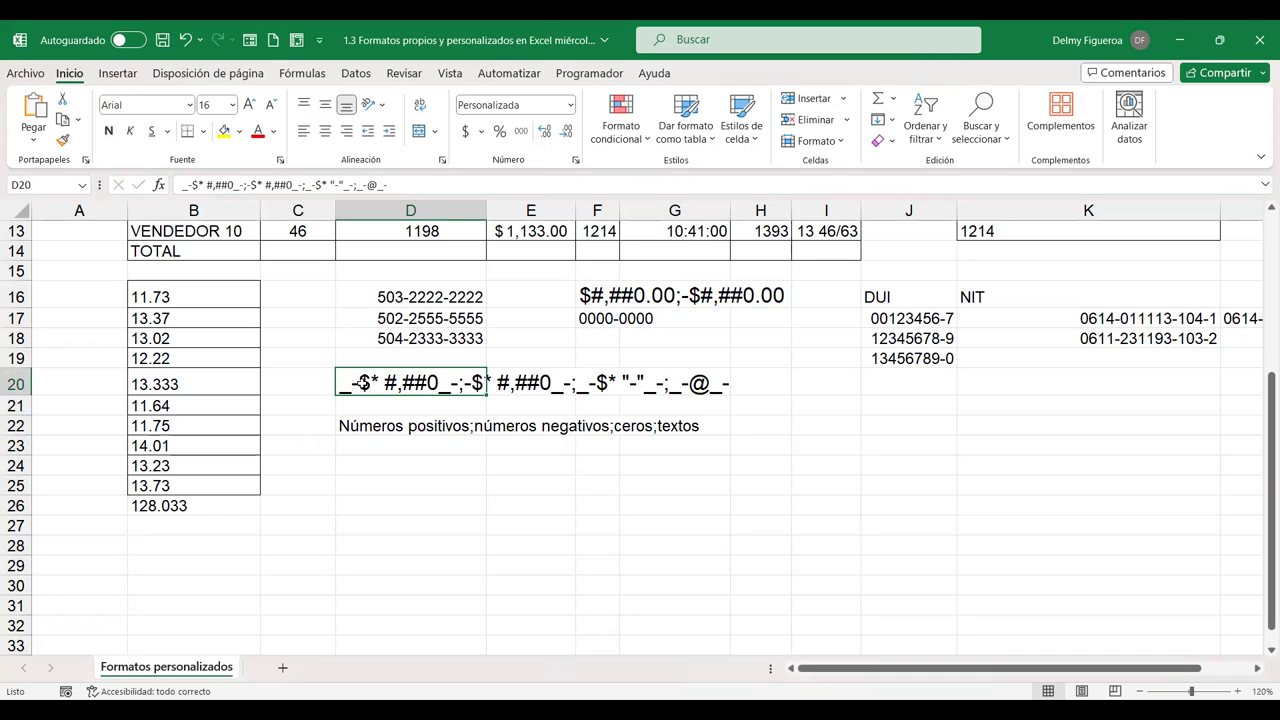
pyautogui.click(464, 478)
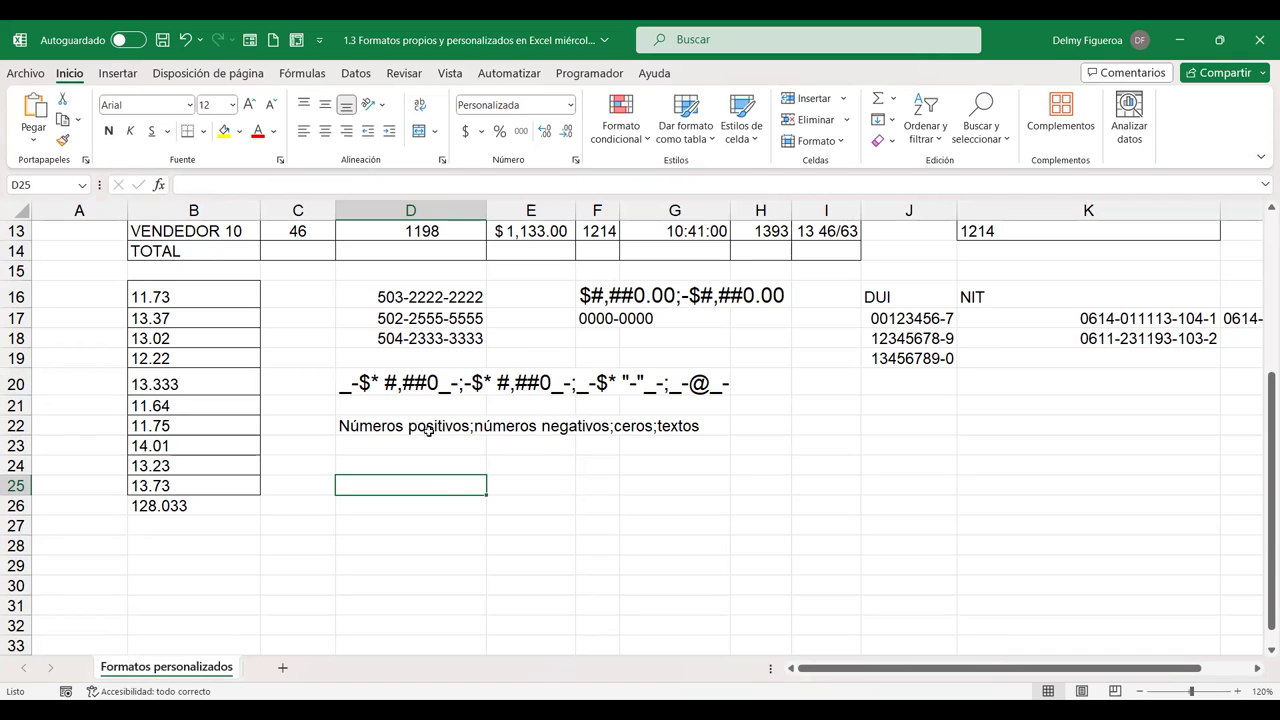
pyautogui.click(433, 464)
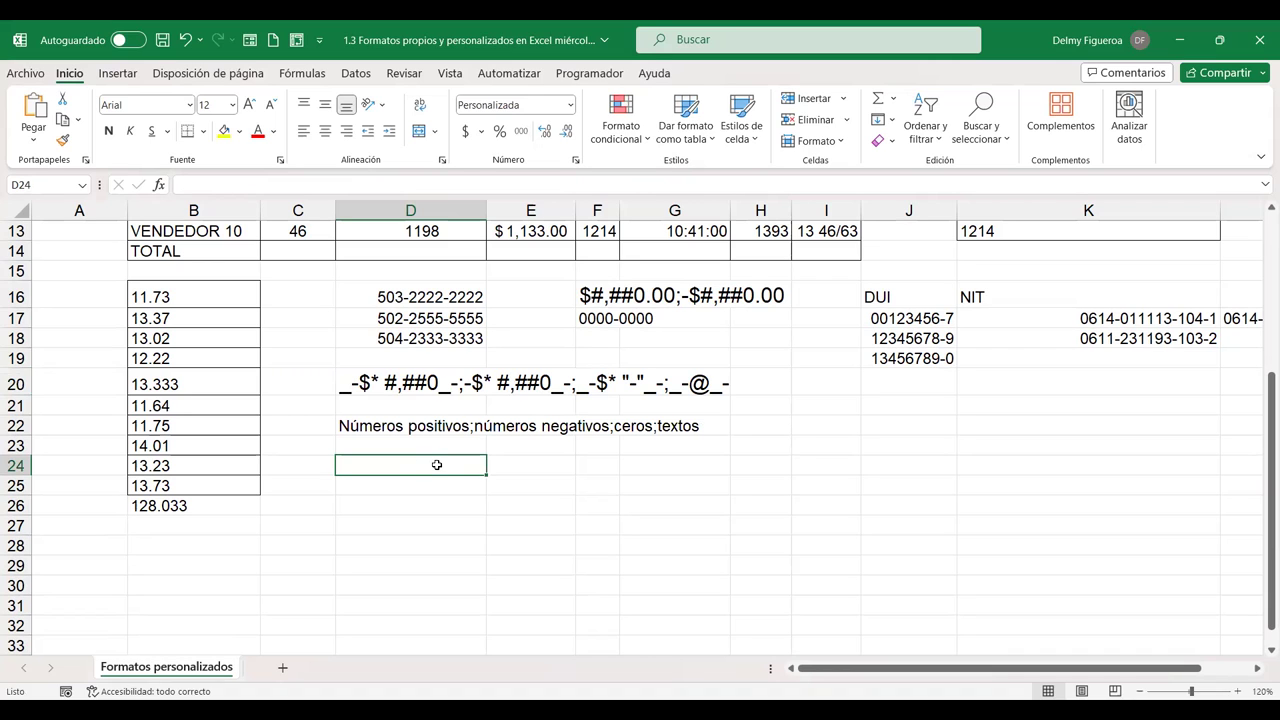
pyautogui.hotkey('ctrl', '1')
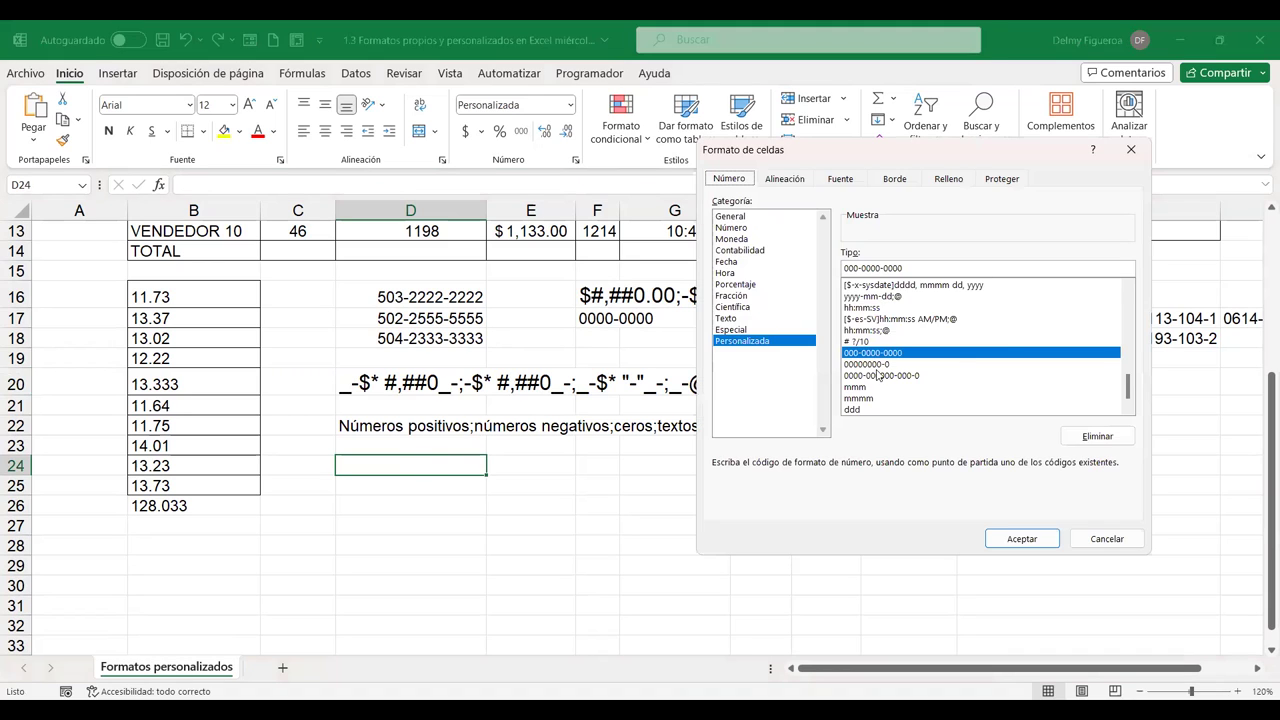
pyautogui.moveTo(1129, 394); pyautogui.dragTo(1128, 360)
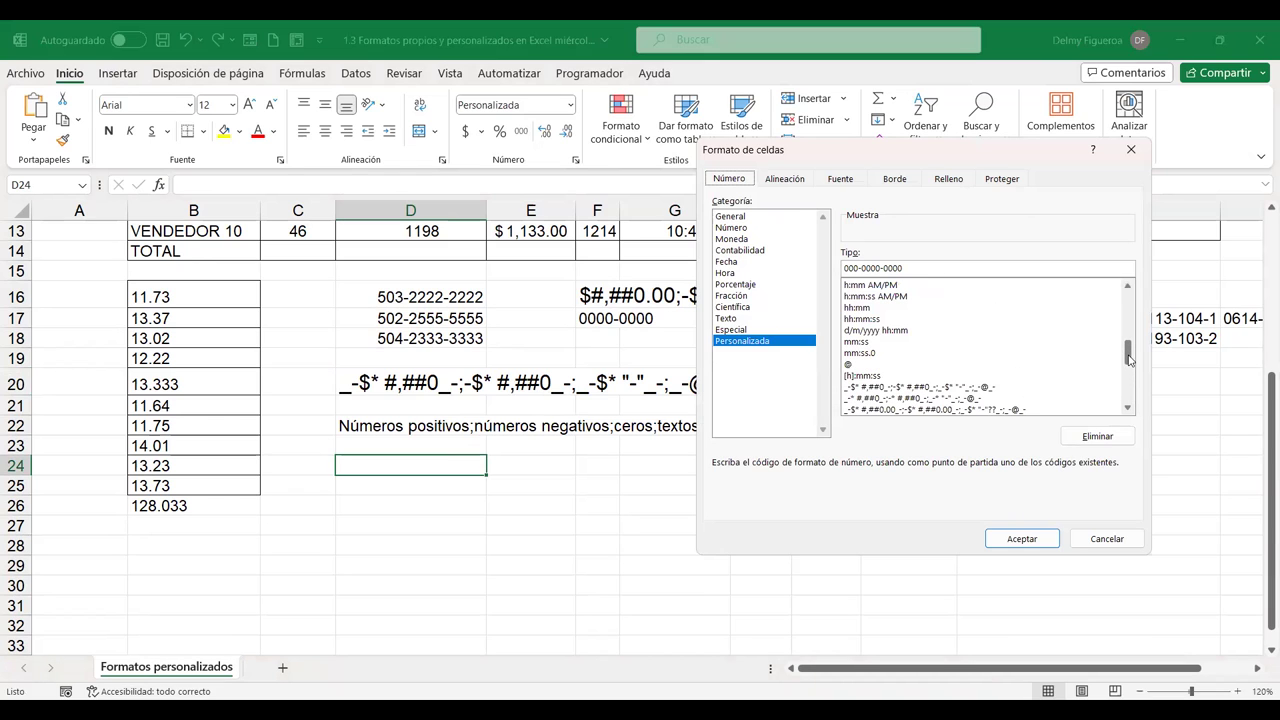
pyautogui.click(956, 388)
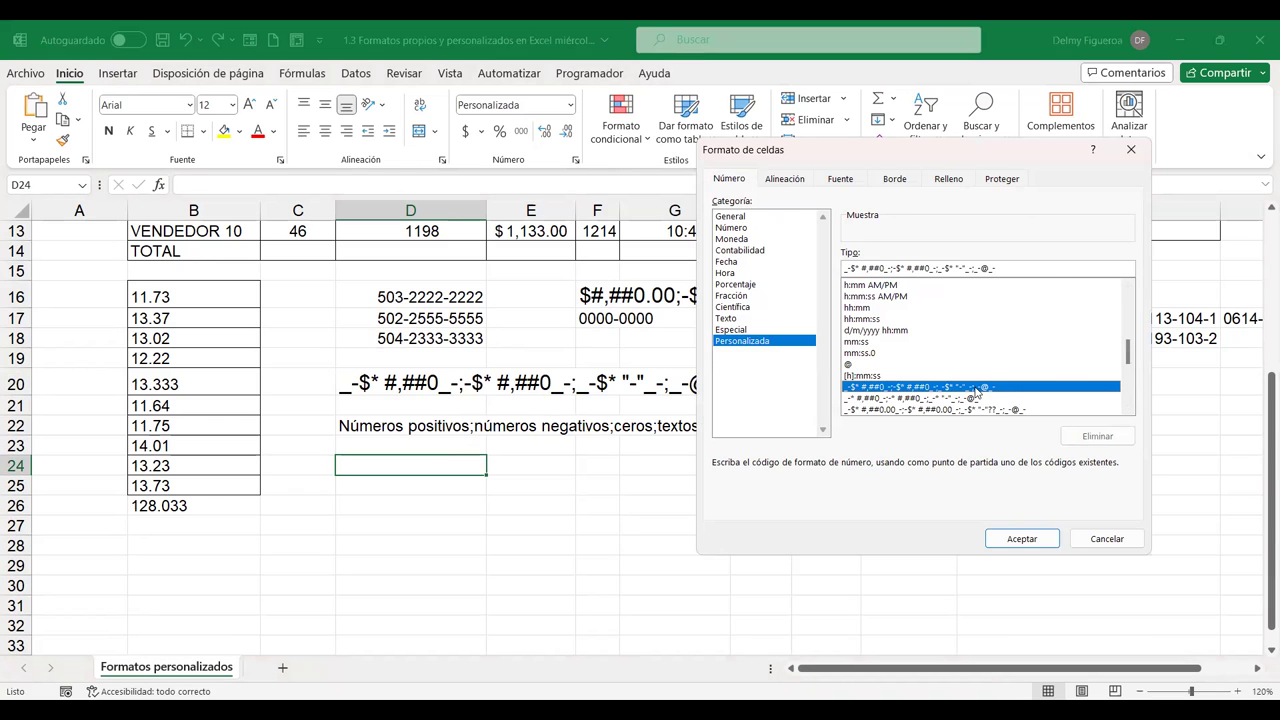
pyautogui.click(1021, 536)
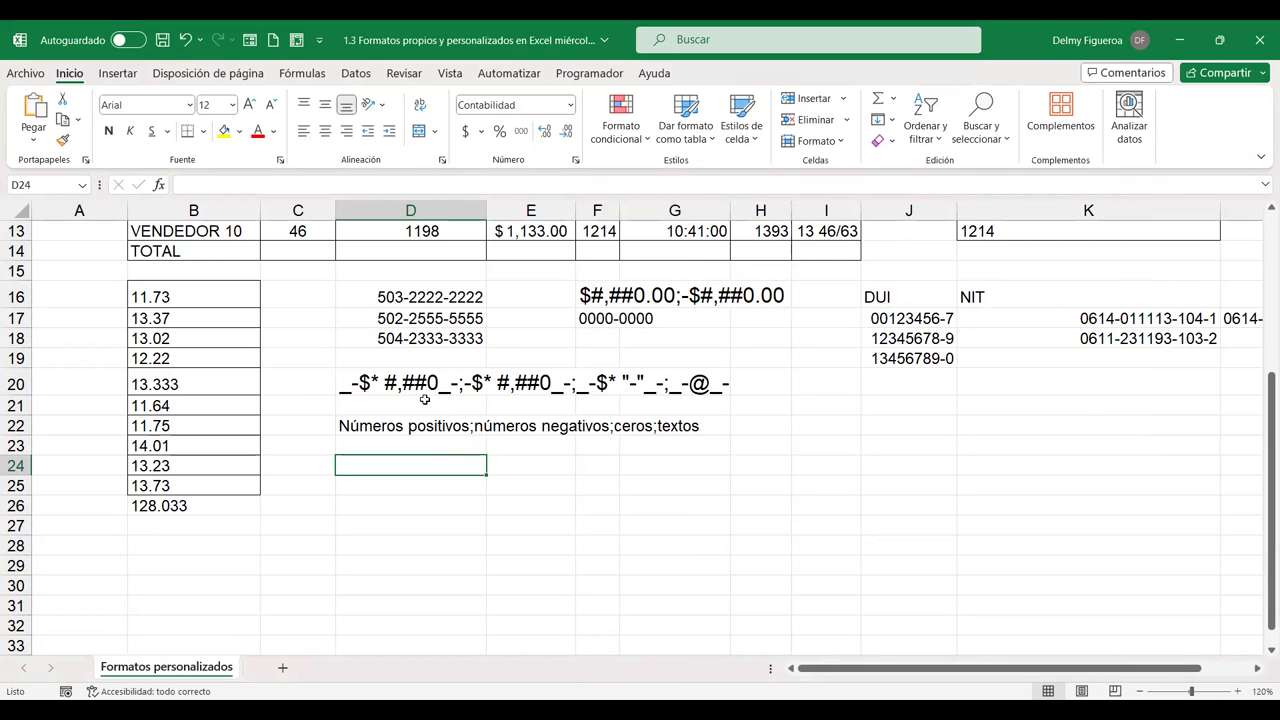
# Test D24's format by entering 1, then -1, then 0
pyautogui.write('1')
pyautogui.press('Tab')
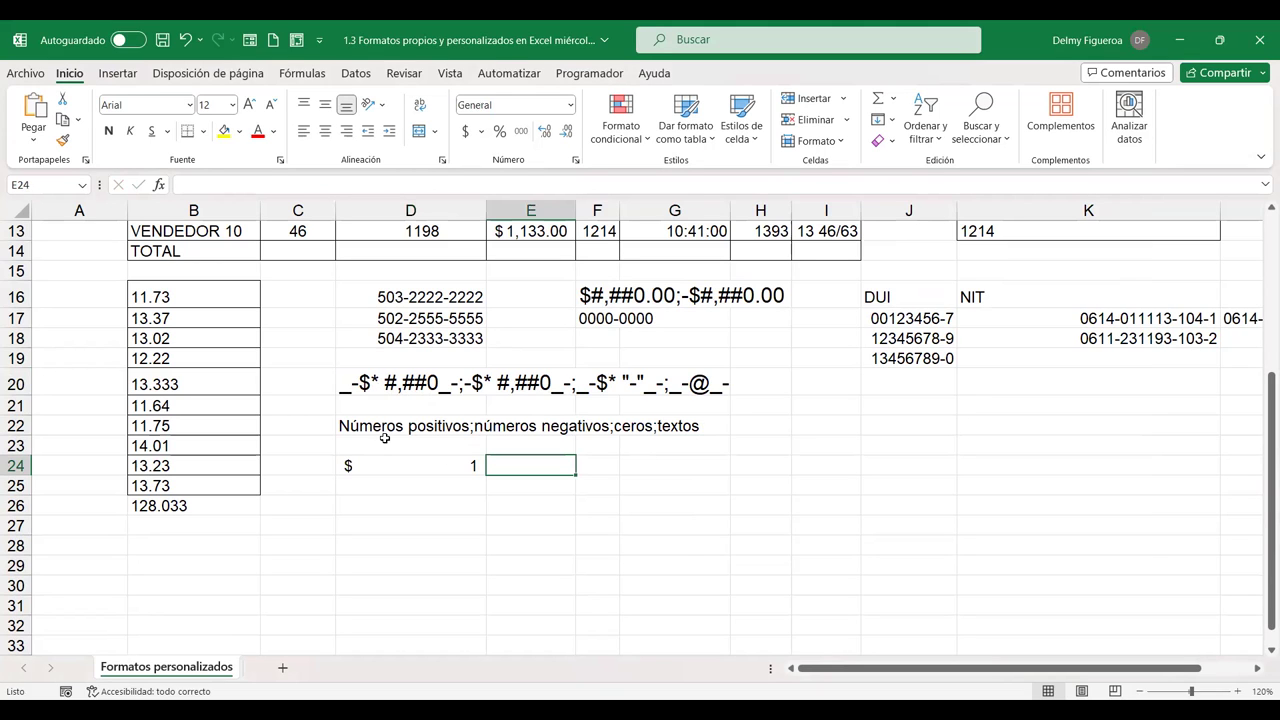
pyautogui.click(397, 466)
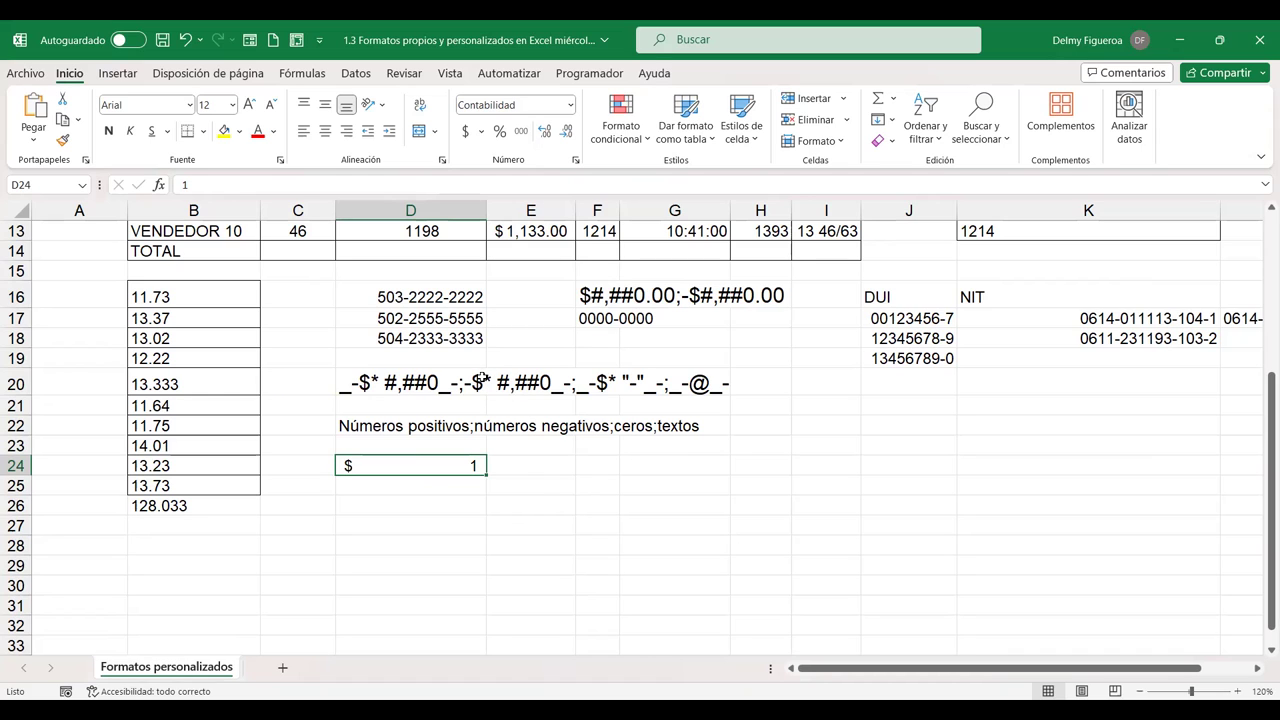
pyautogui.write('-1')
pyautogui.press('Tab')
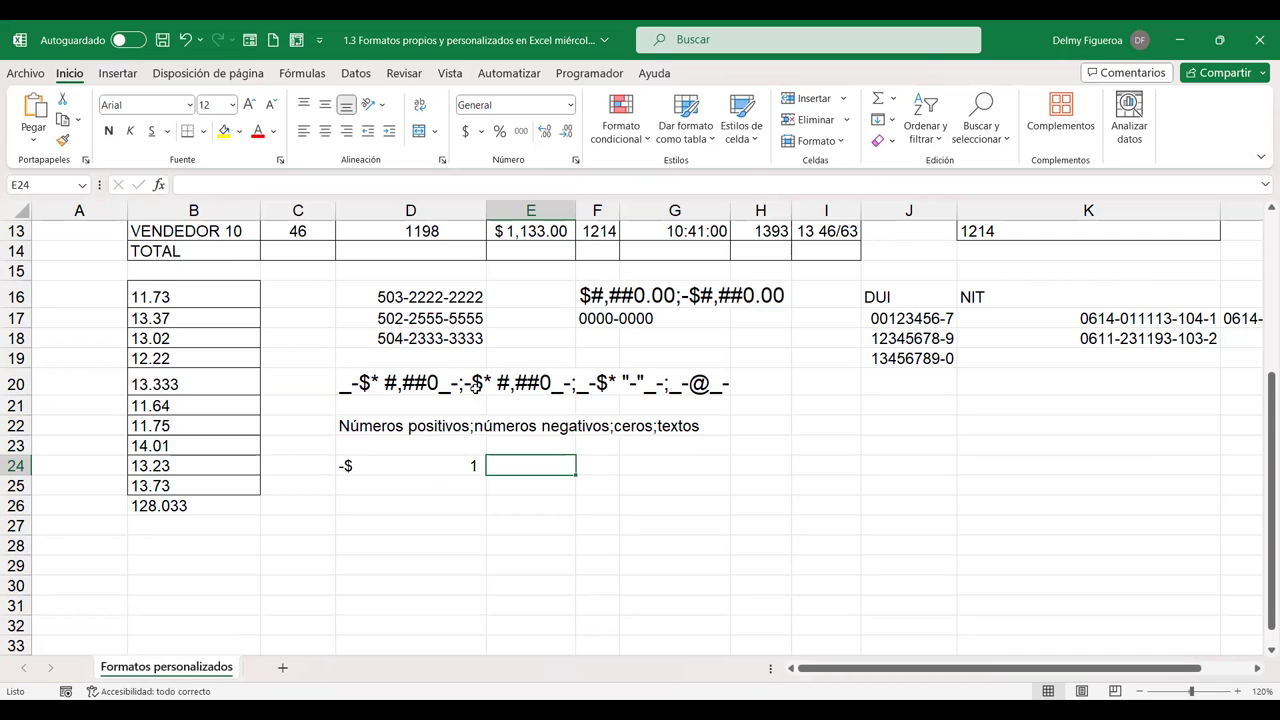
pyautogui.click(446, 468)
pyautogui.write('0')
pyautogui.press('Tab')
# Enter 'texto' in D24 to test the text section, then reopen its Format Cells settings
pyautogui.click(458, 467)
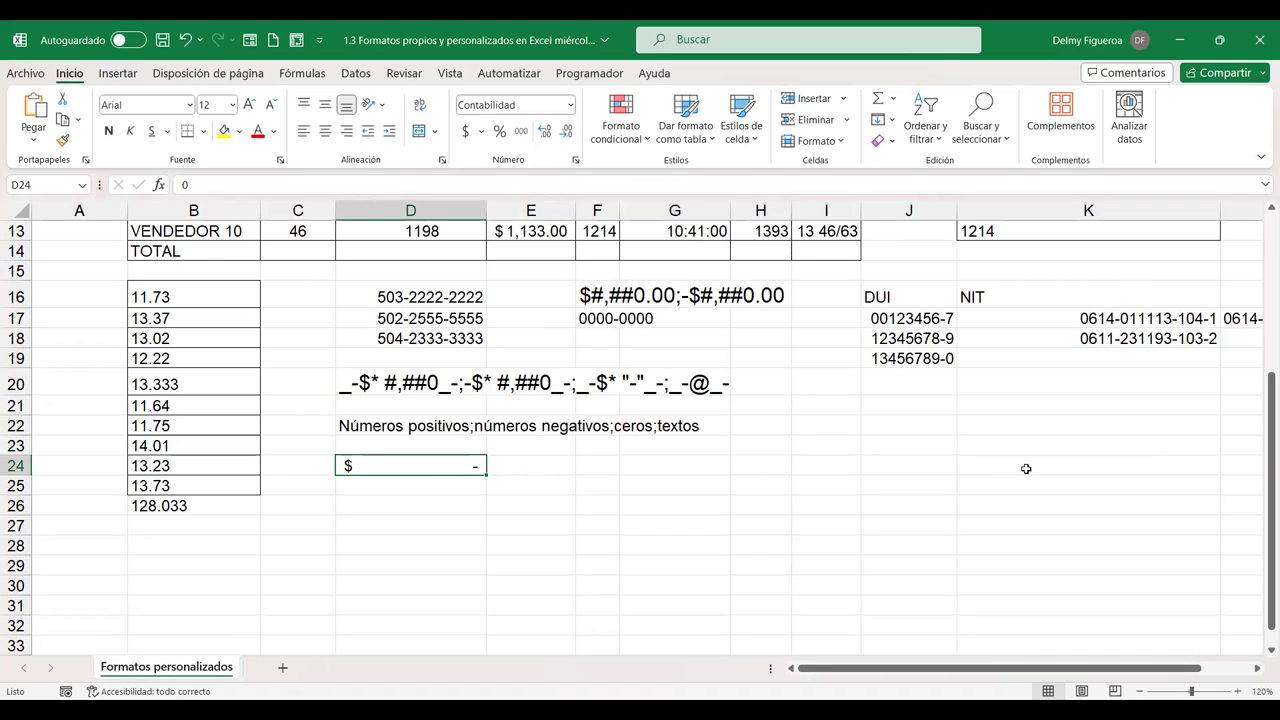
pyautogui.write('texto')
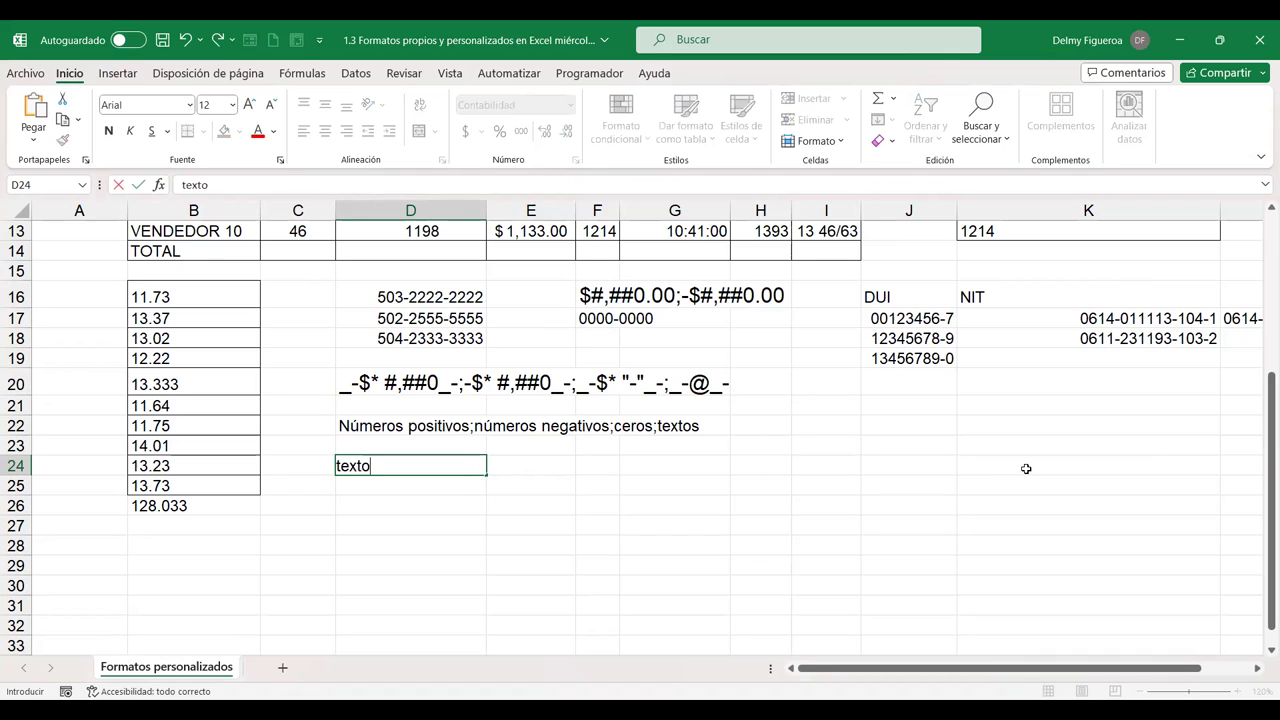
pyautogui.press('Tab')
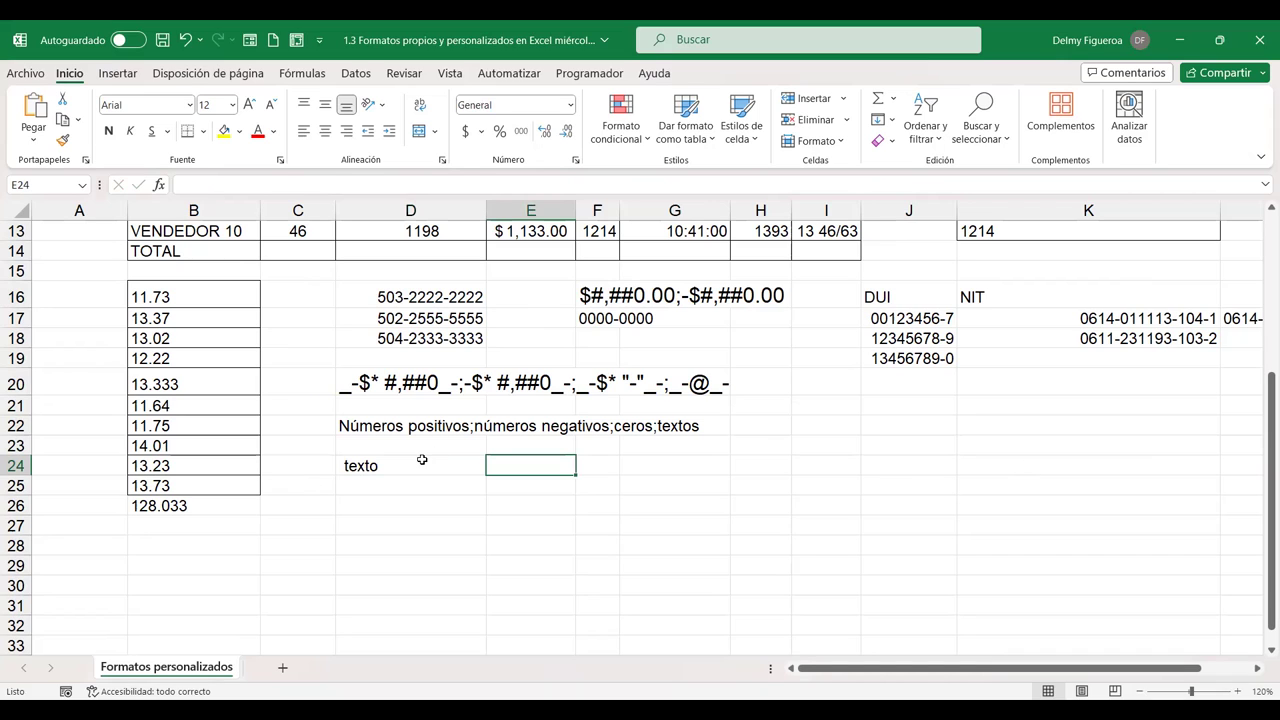
pyautogui.click(422, 460)
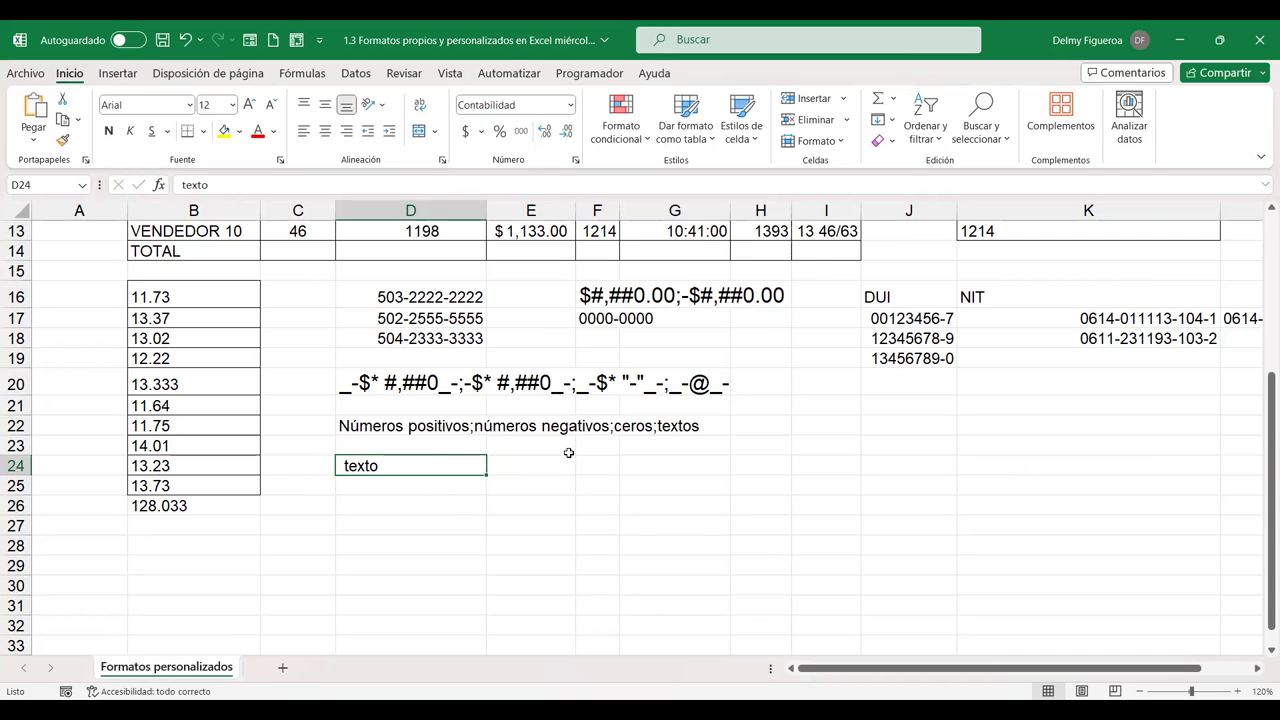
pyautogui.hotkey('ctrl', '1')
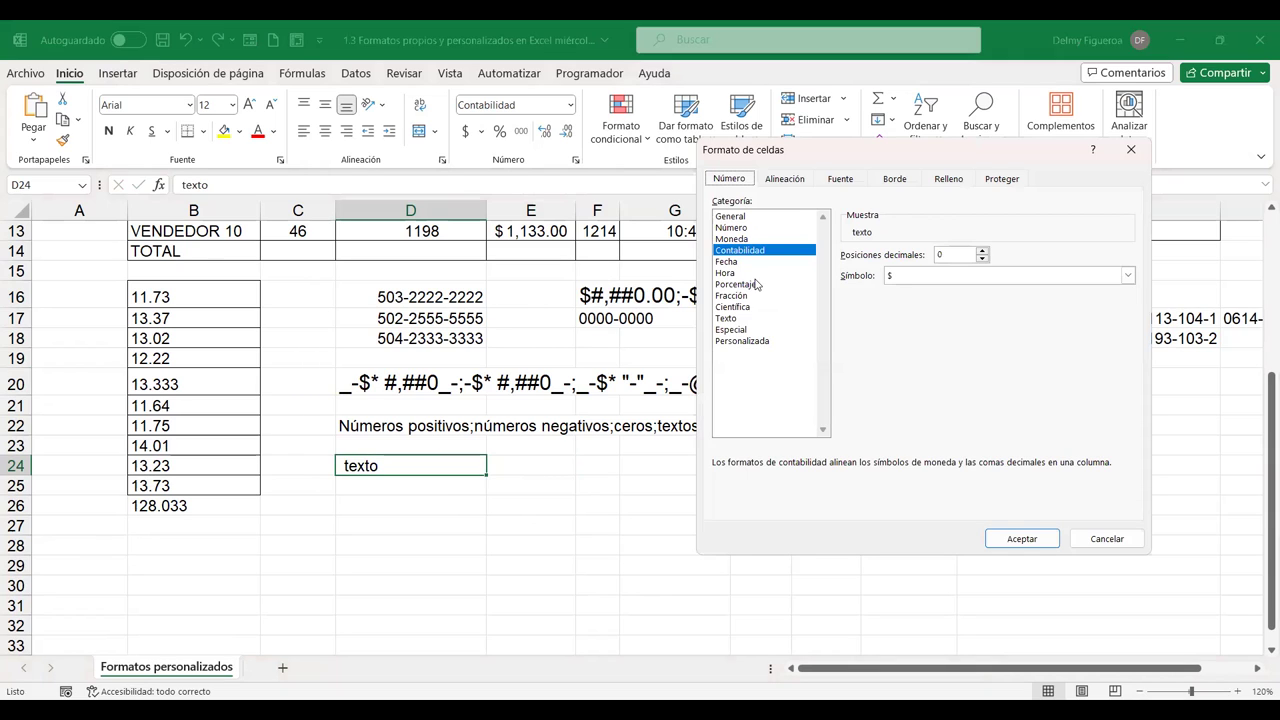
# Apply the two-decimal _($* #,##0.00_) accounting format with parenthesised negatives to D24
pyautogui.click(760, 343)
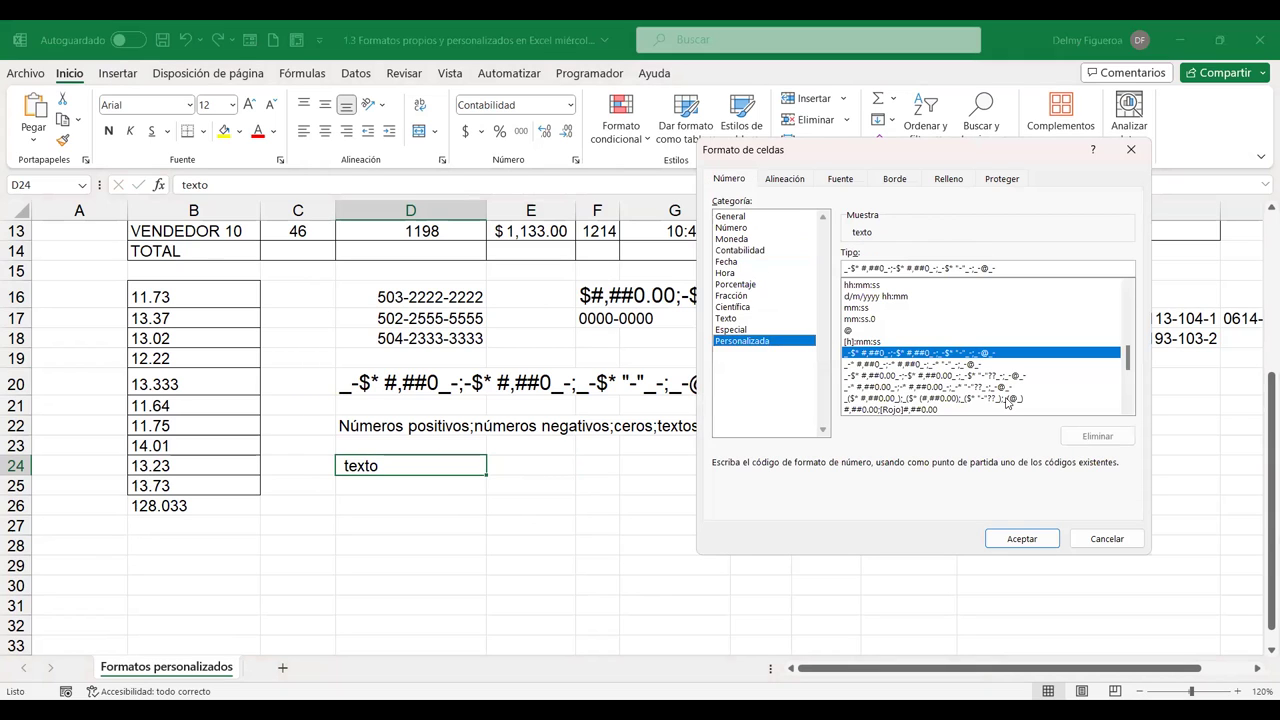
pyautogui.click(965, 366)
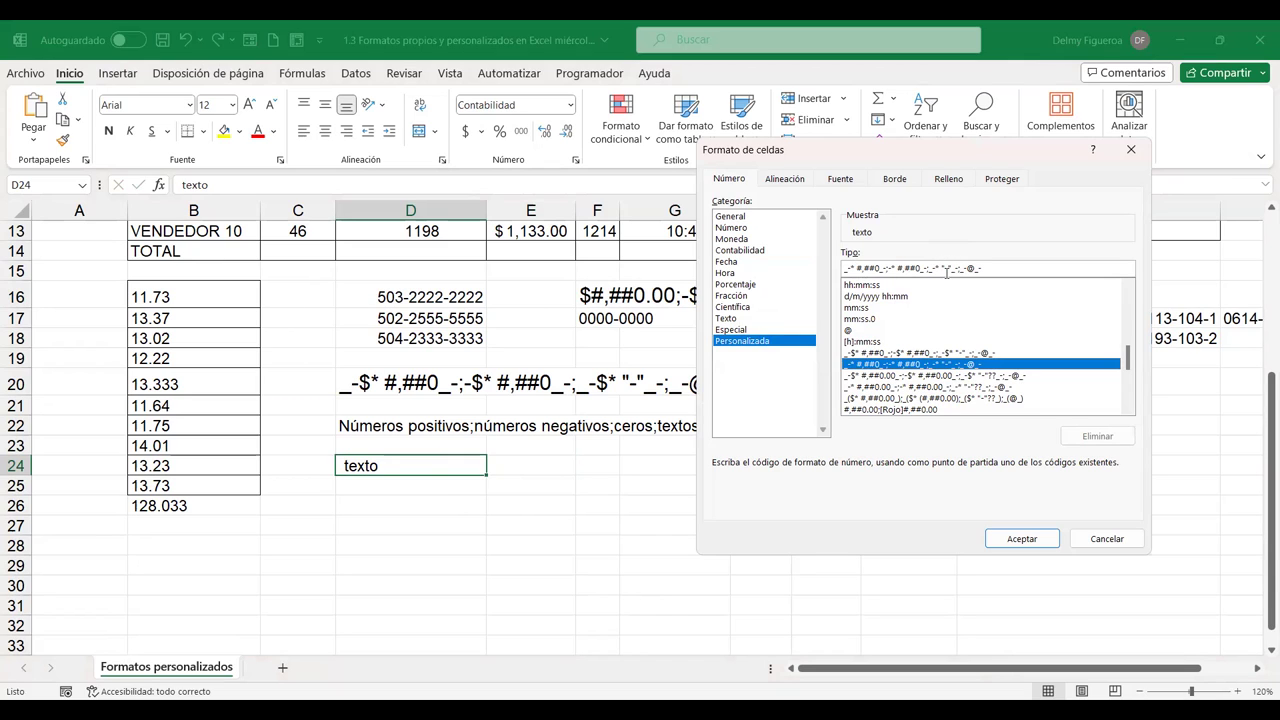
pyautogui.click(958, 376)
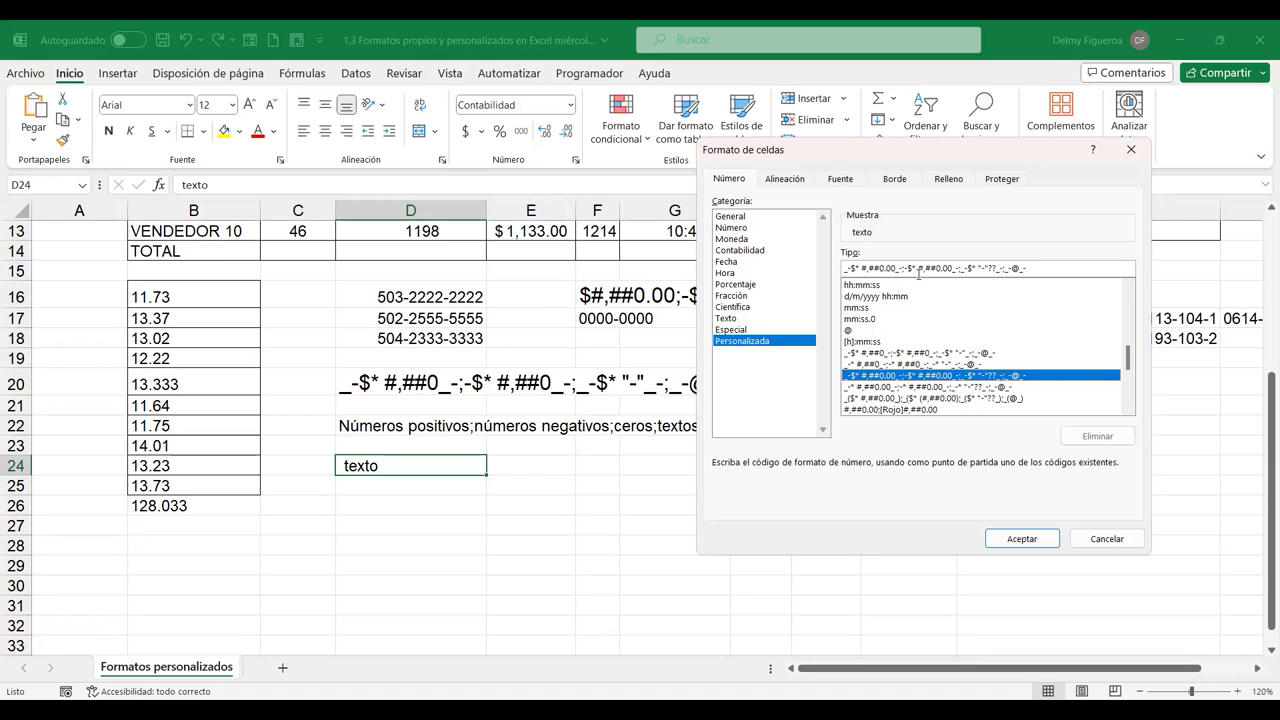
pyautogui.click(968, 387)
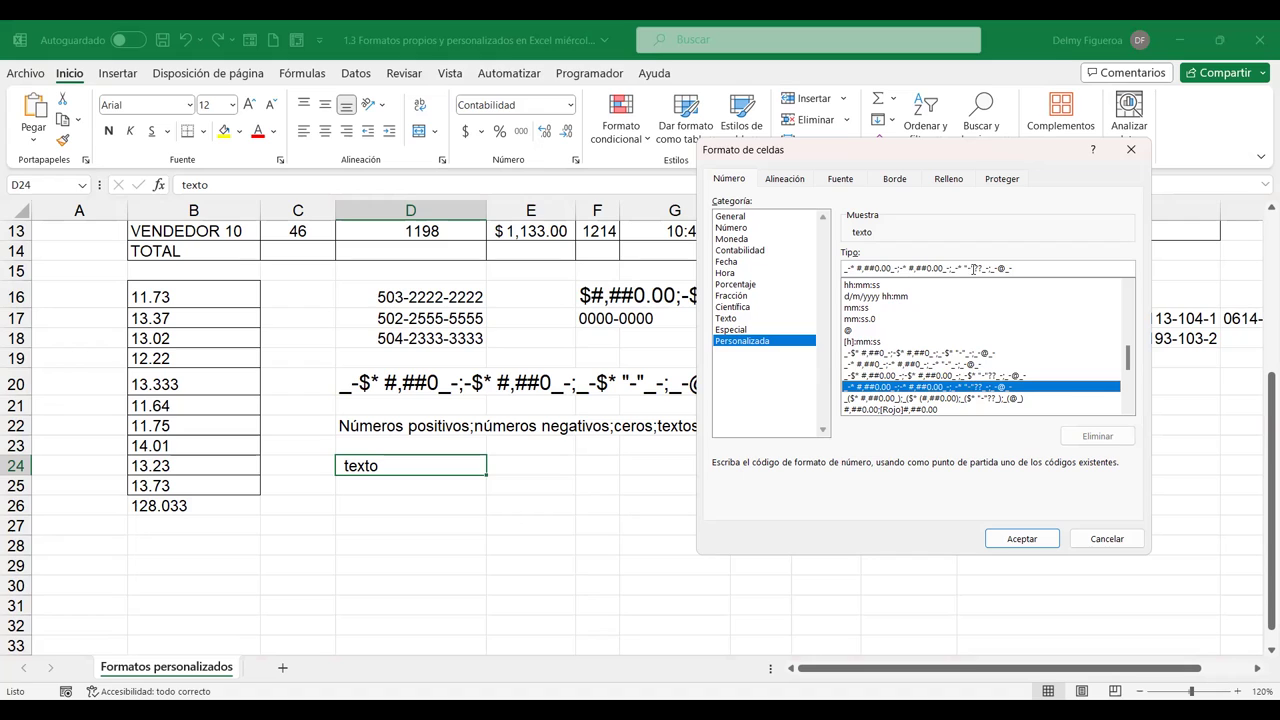
pyautogui.click(1004, 399)
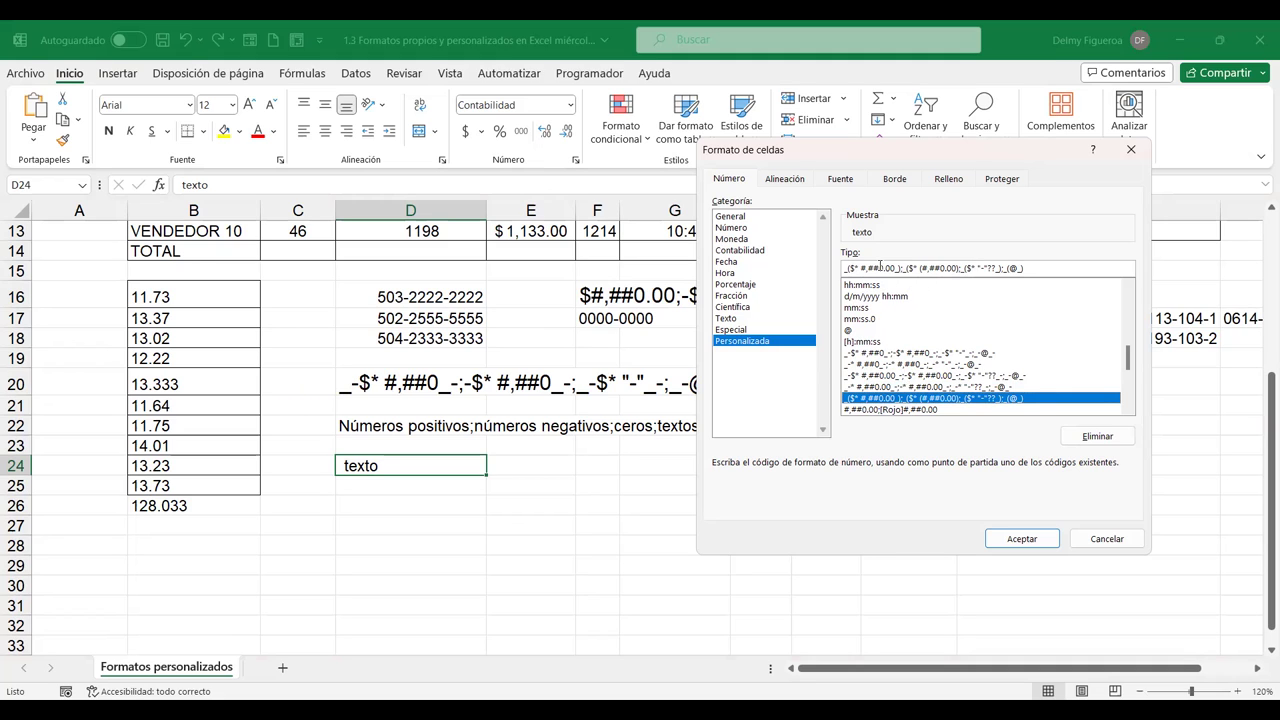
pyautogui.click(1035, 540)
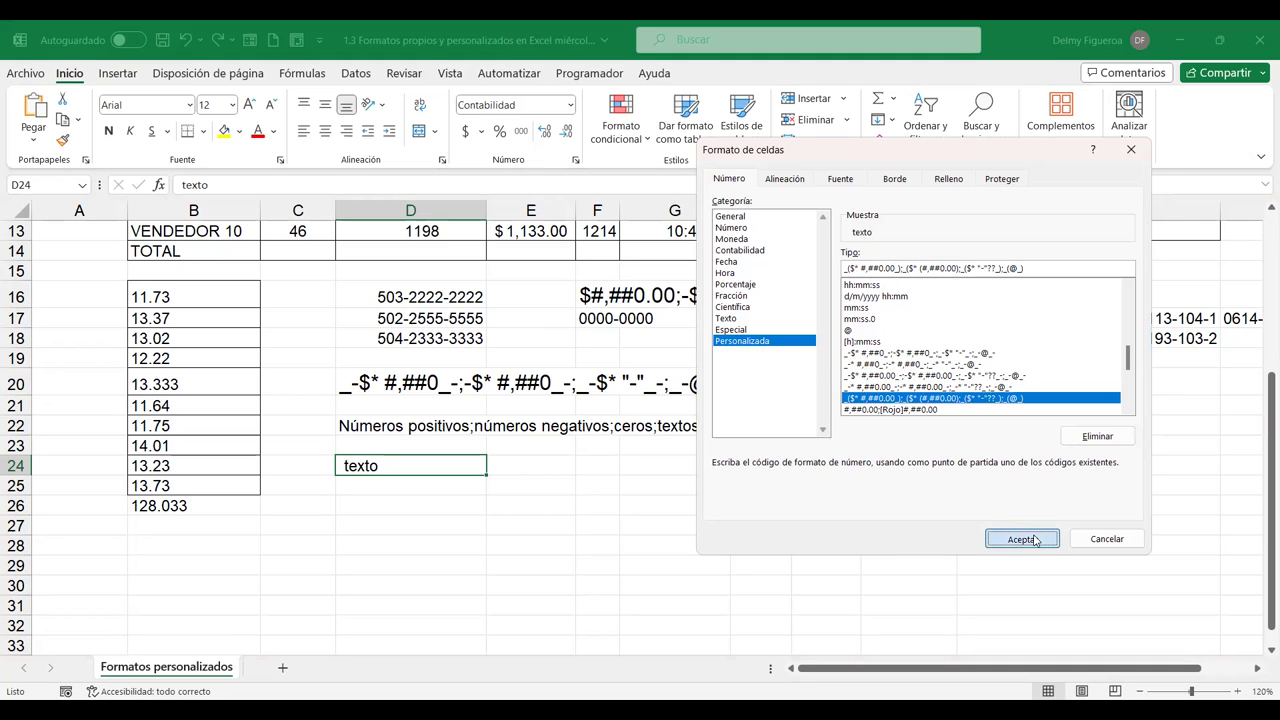
# Undo the 'texto' entry so D24 shows $ 1.00 again
pyautogui.press('Escape')
pyautogui.press('Right')
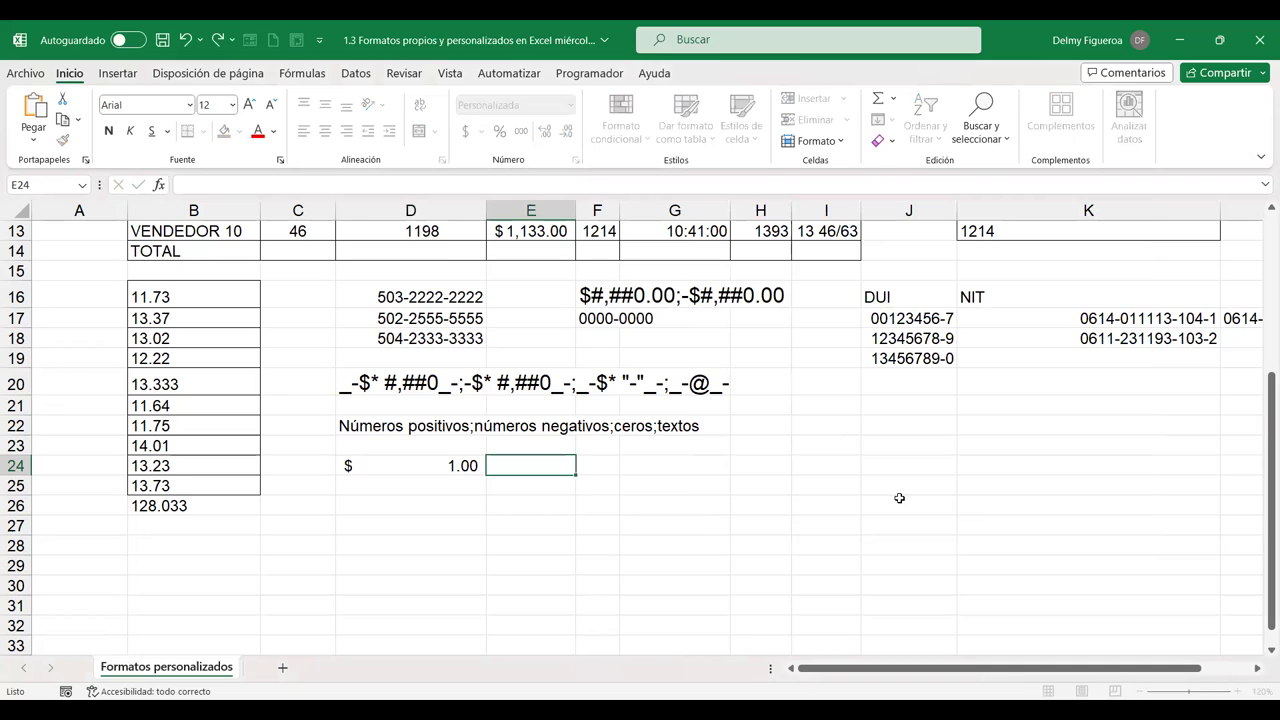
pyautogui.press('Left')
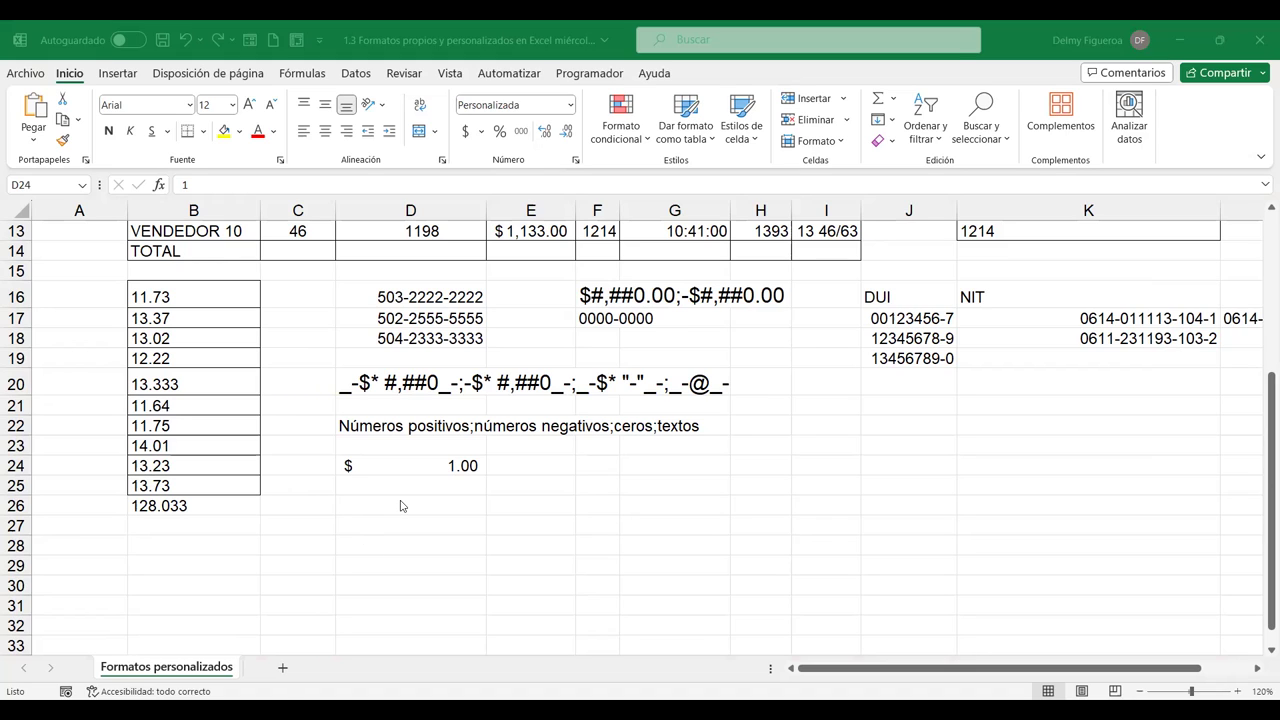
# Set B20 and C13 to 0, bringing the B26 total to 114.7
pyautogui.click(432, 473)
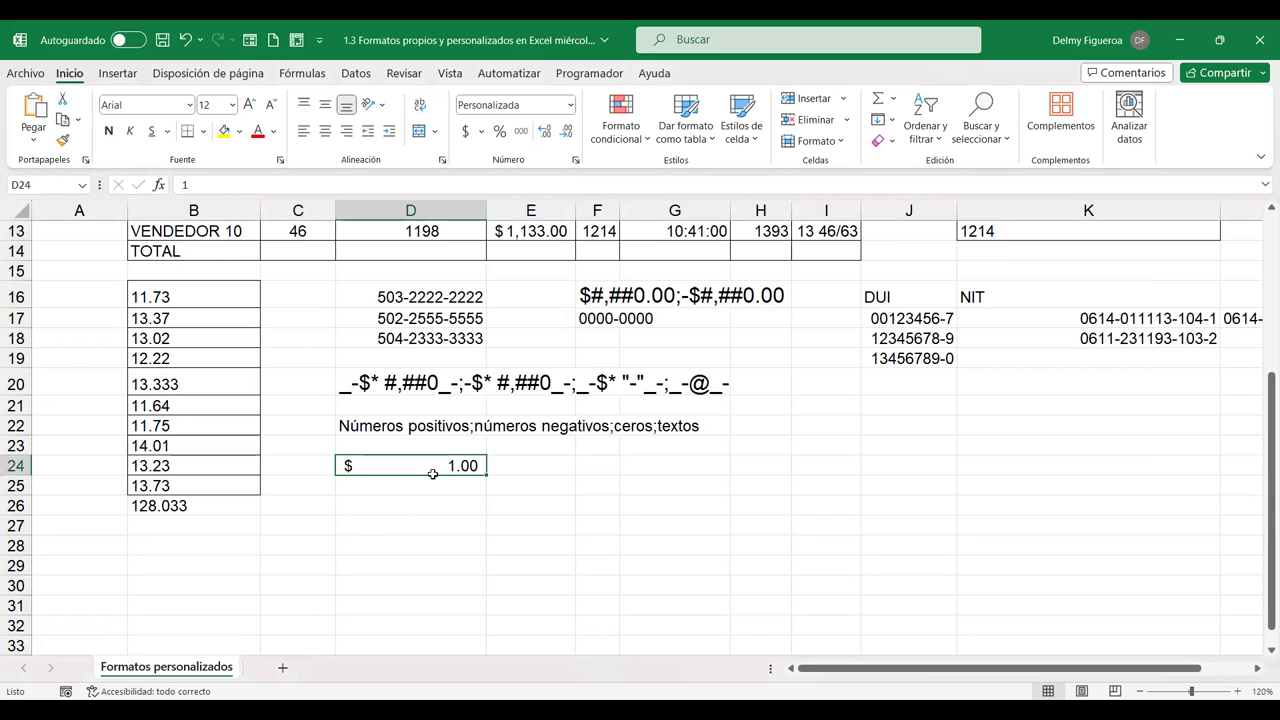
pyautogui.click(176, 384)
pyautogui.write('0')
pyautogui.press('Tab')
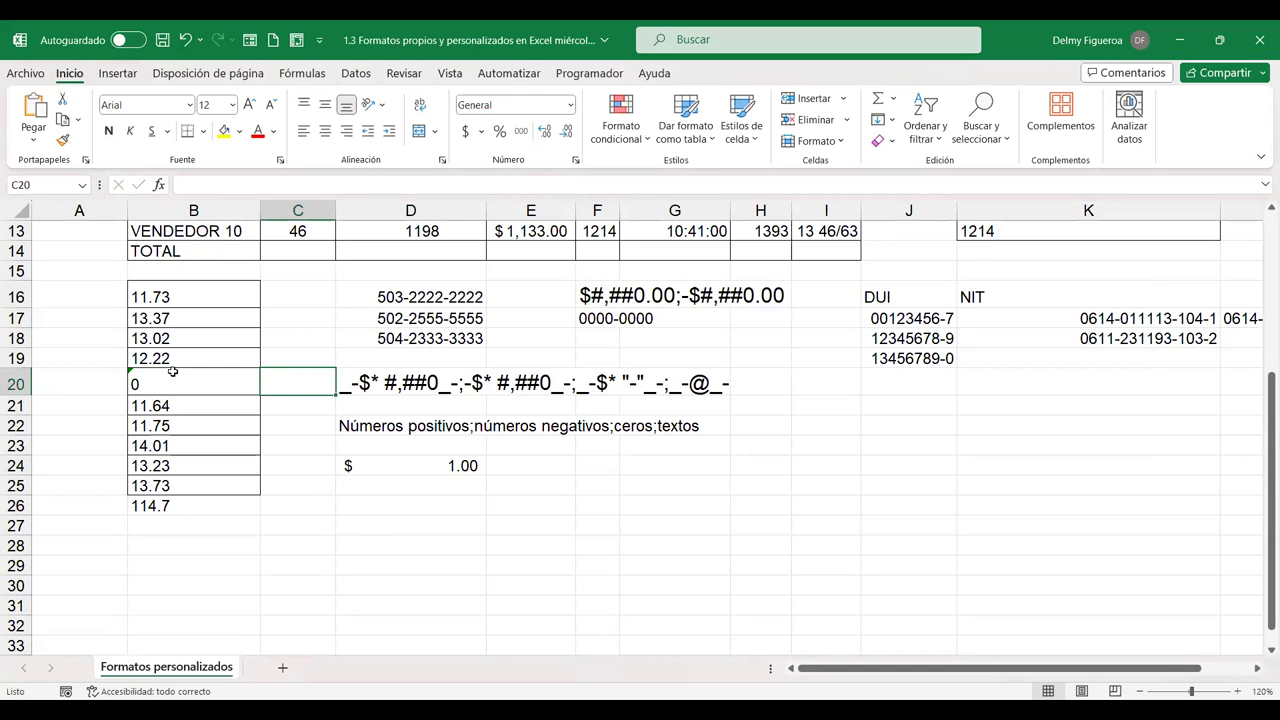
pyautogui.scroll(1, 189, 386)
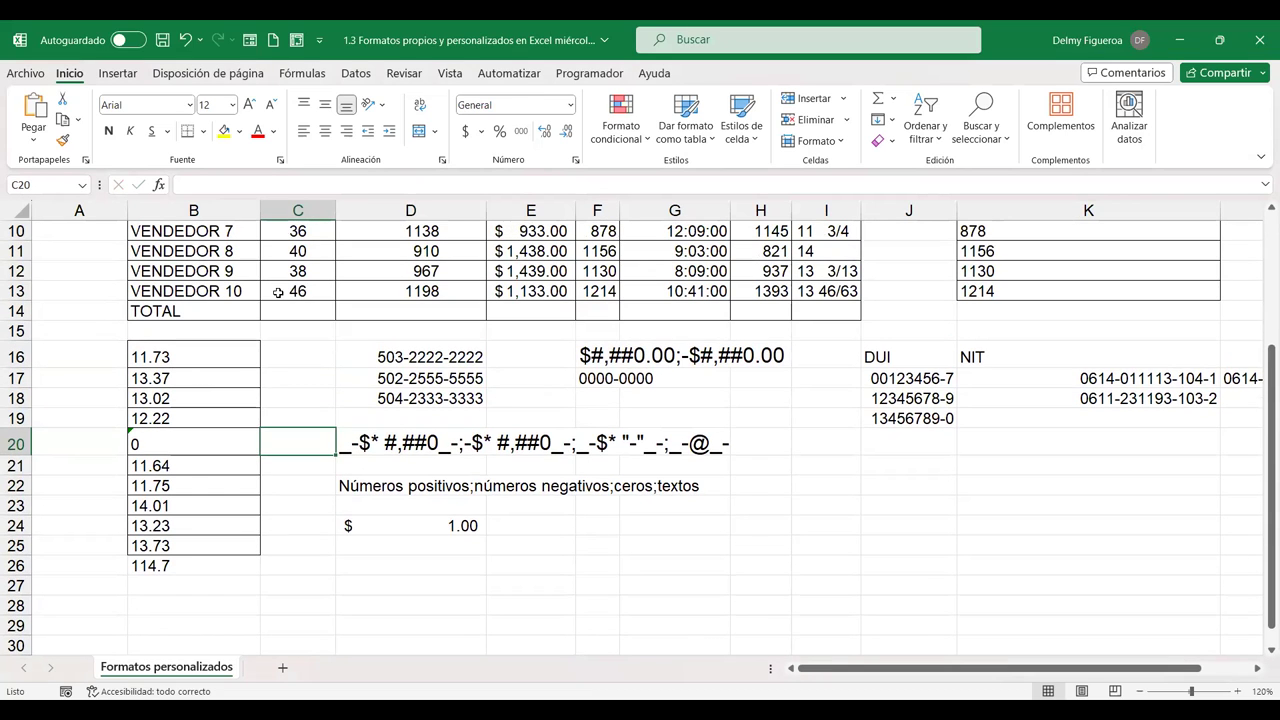
pyautogui.click(283, 291)
pyautogui.write('0')
pyautogui.press('Tab')
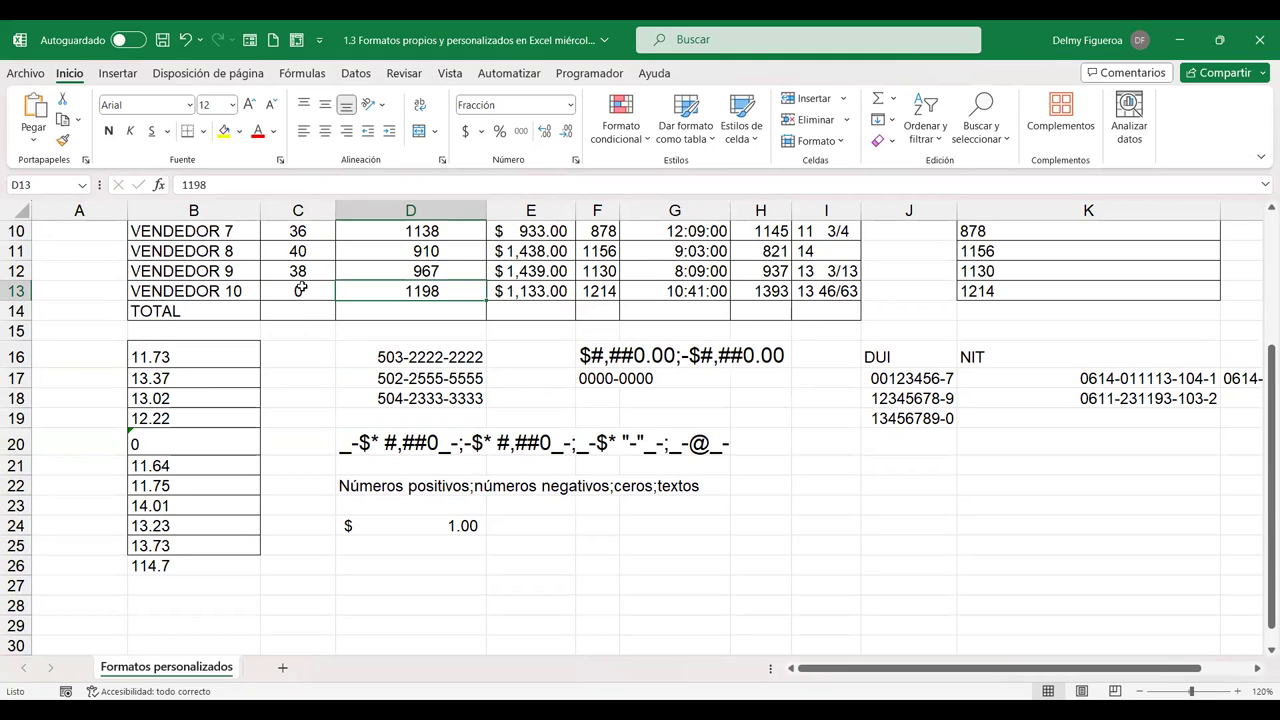
# Enter 0 in D24 to show '$ -', then reopen its Format Cells settings
pyautogui.click(411, 518)
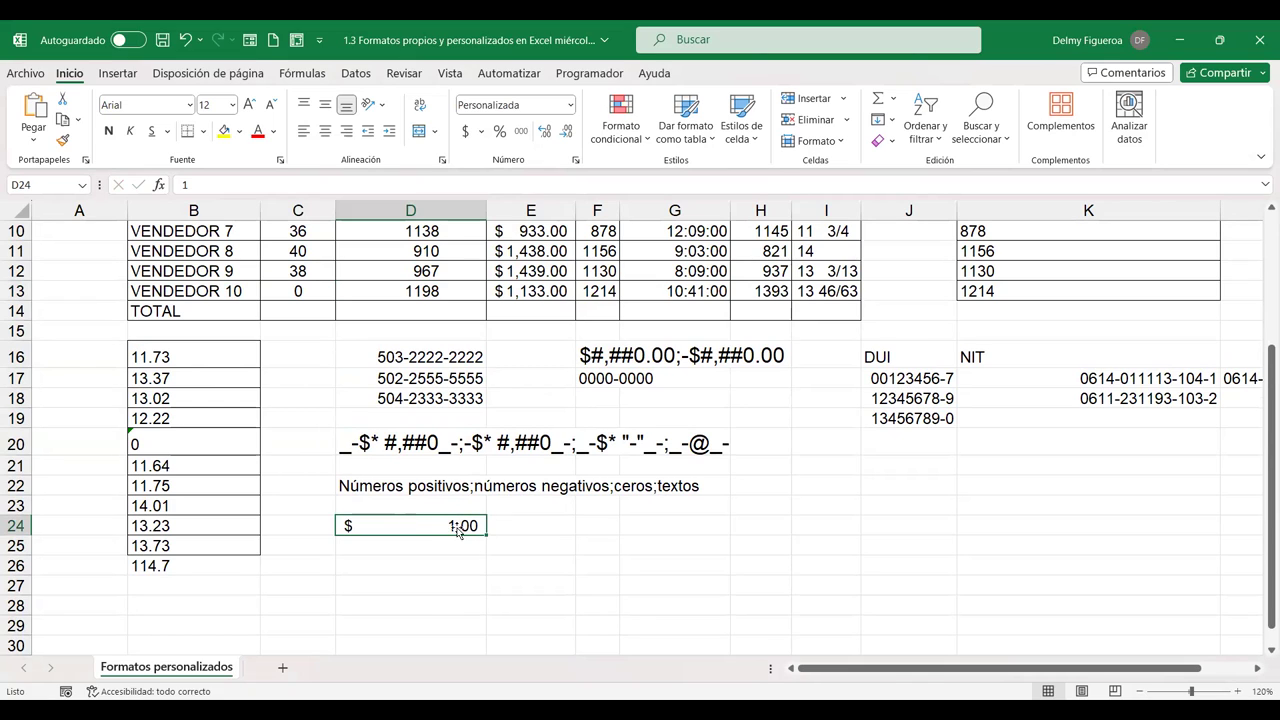
pyautogui.write('0')
pyautogui.press('Tab')
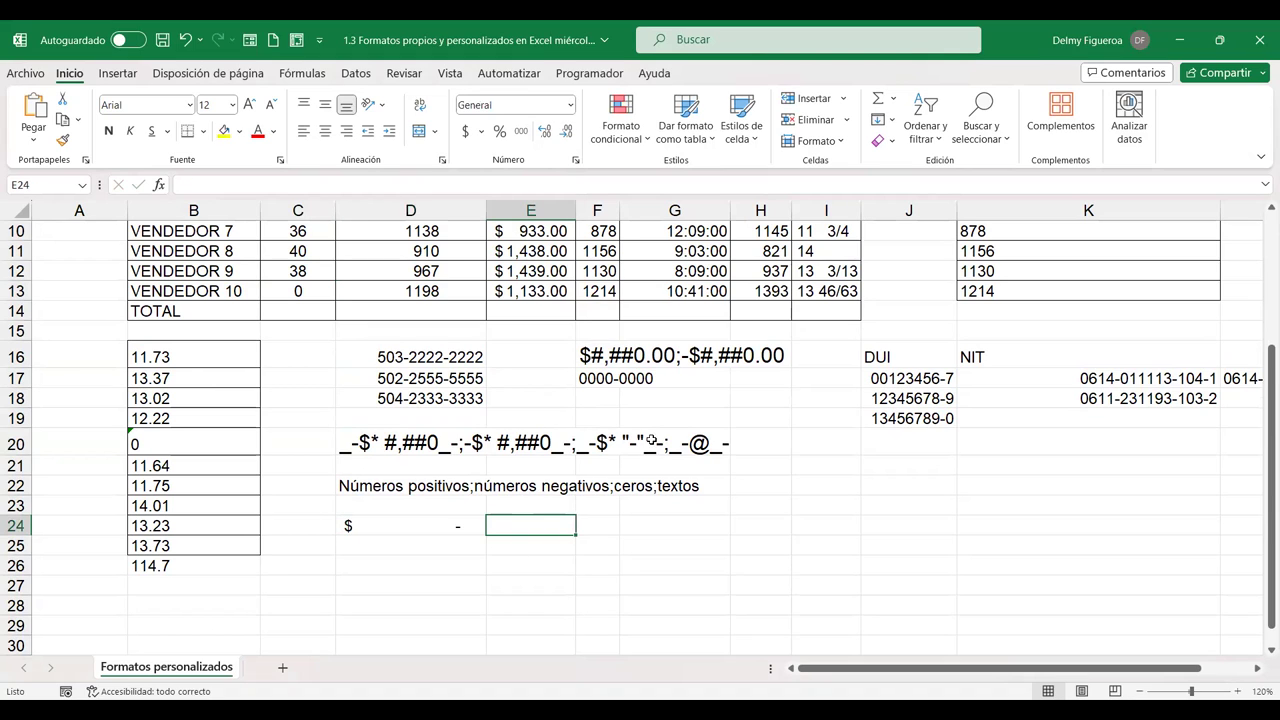
pyautogui.click(445, 524)
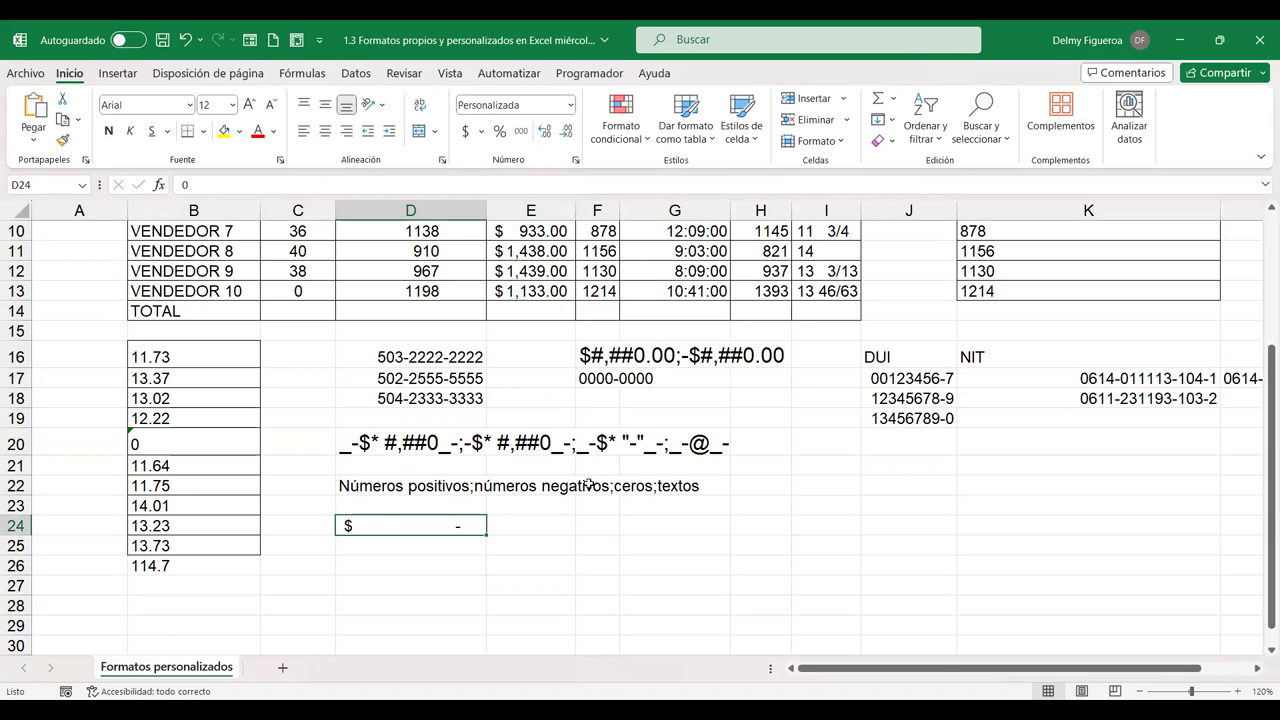
pyautogui.click(445, 484)
pyautogui.click(490, 521)
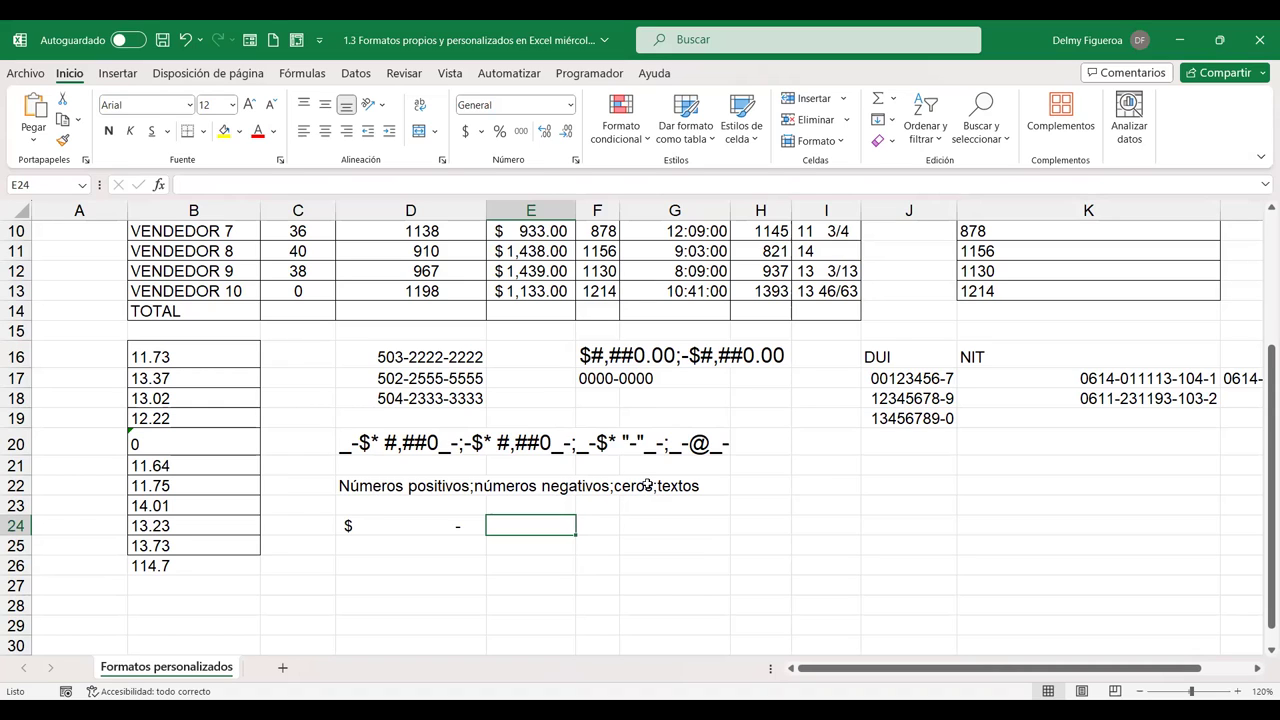
pyautogui.click(463, 526)
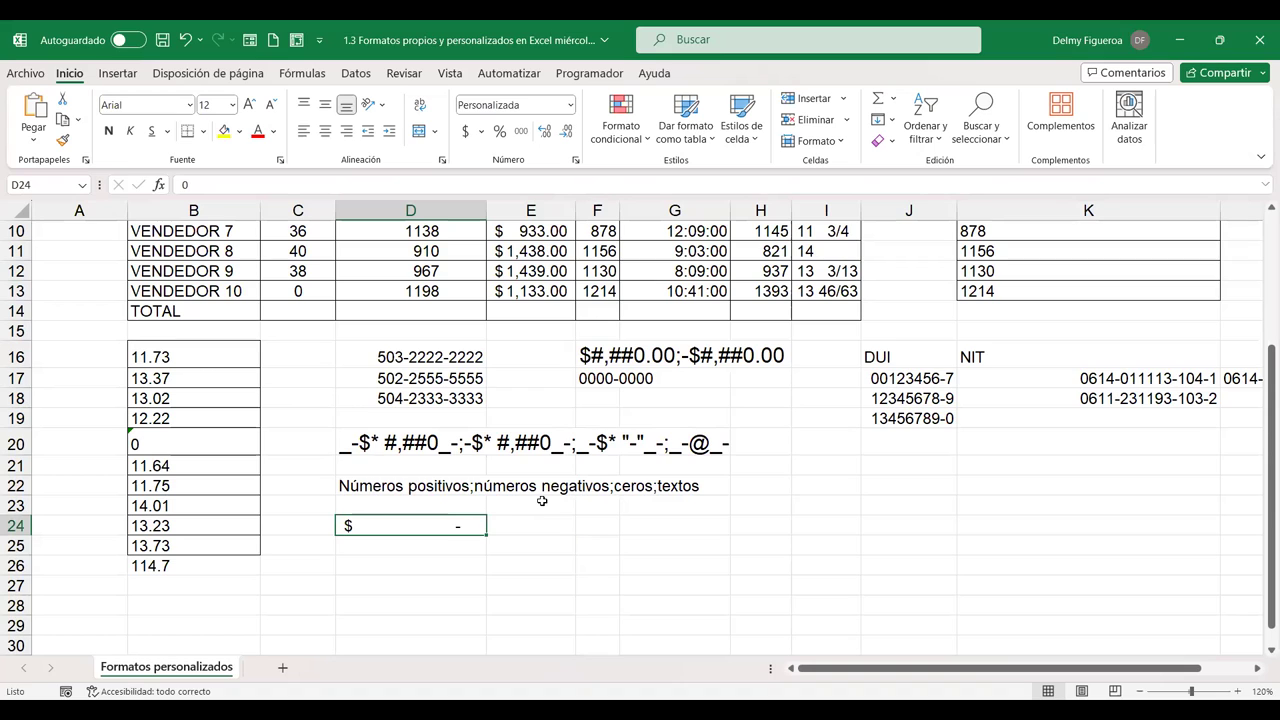
pyautogui.hotkey('ctrl', '1')
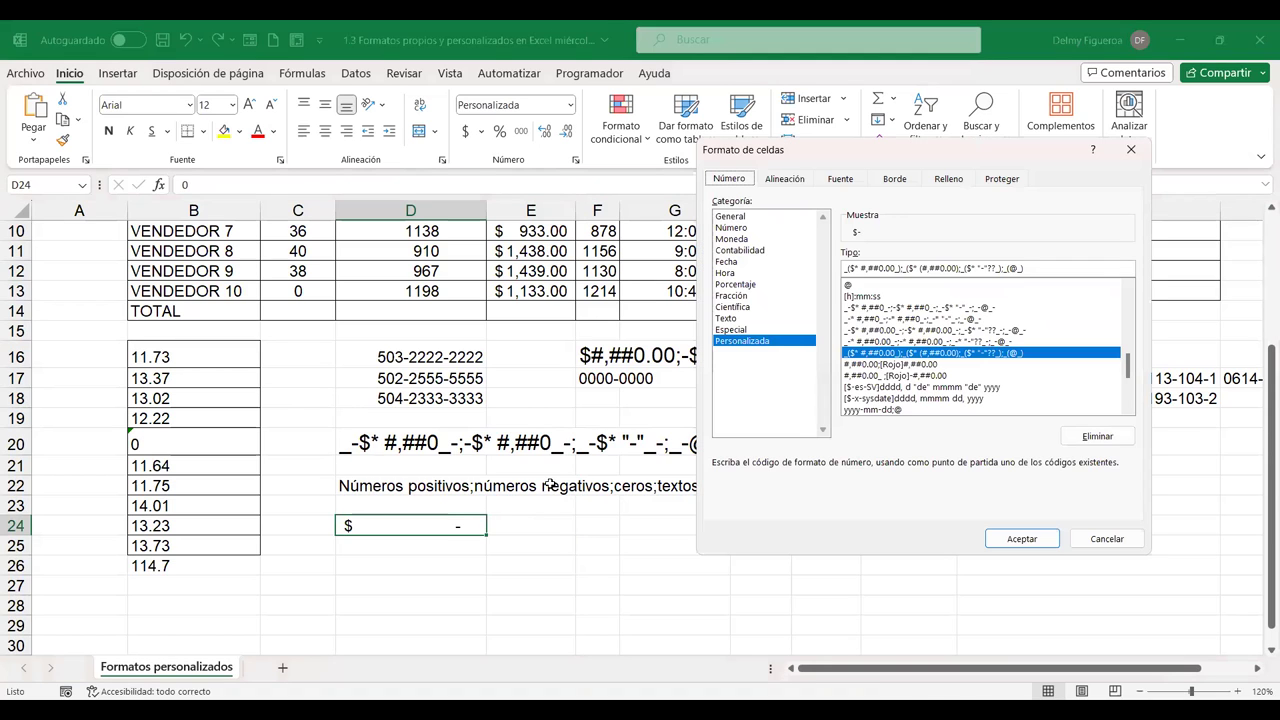
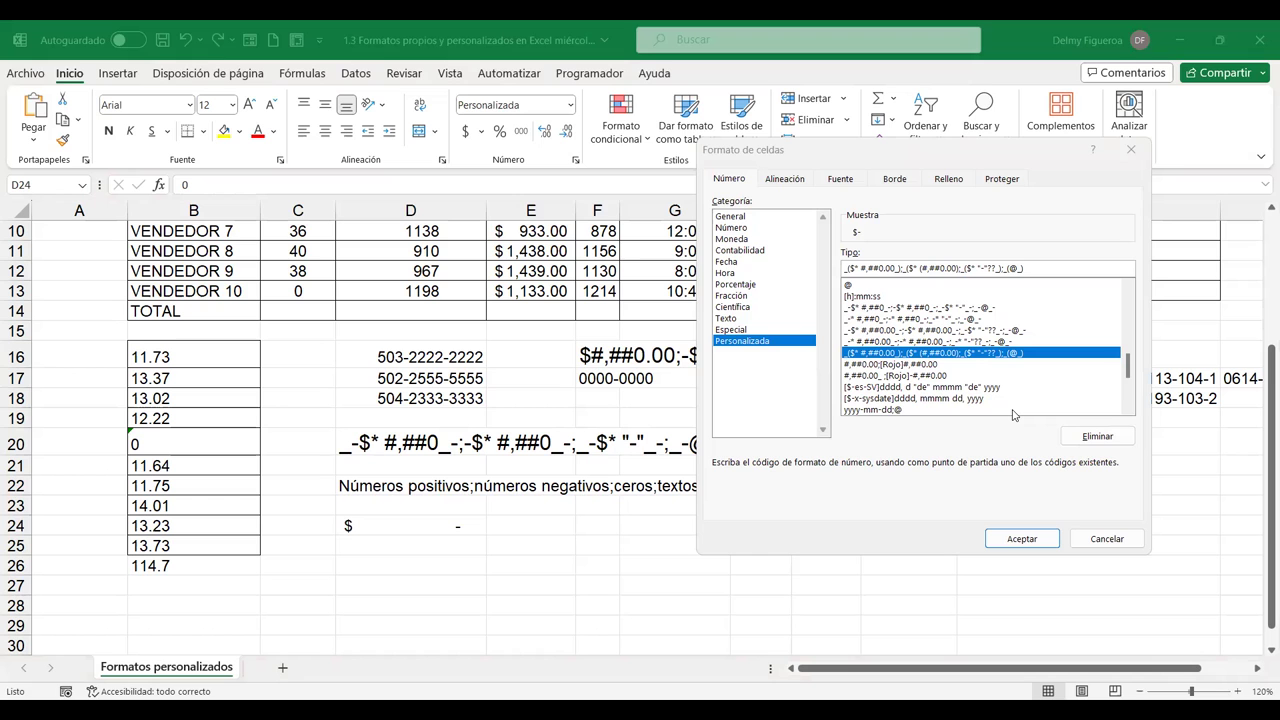
# Cancel the Formato de celdas dialog, scroll back to the top of the sheet and select E4
pyautogui.click(1137, 541)
pyautogui.scroll(1, 409, 470)
pyautogui.scroll(1, 409, 470)
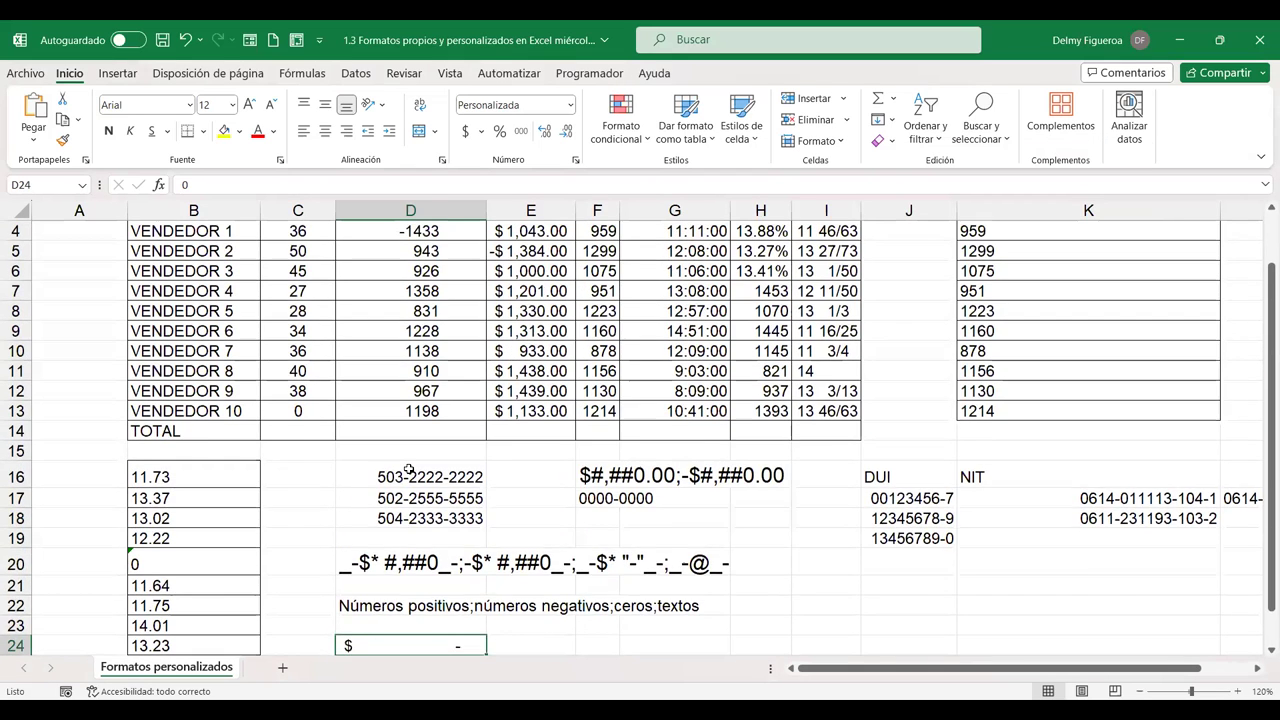
pyautogui.scroll(1, 409, 470)
pyautogui.click(541, 290)
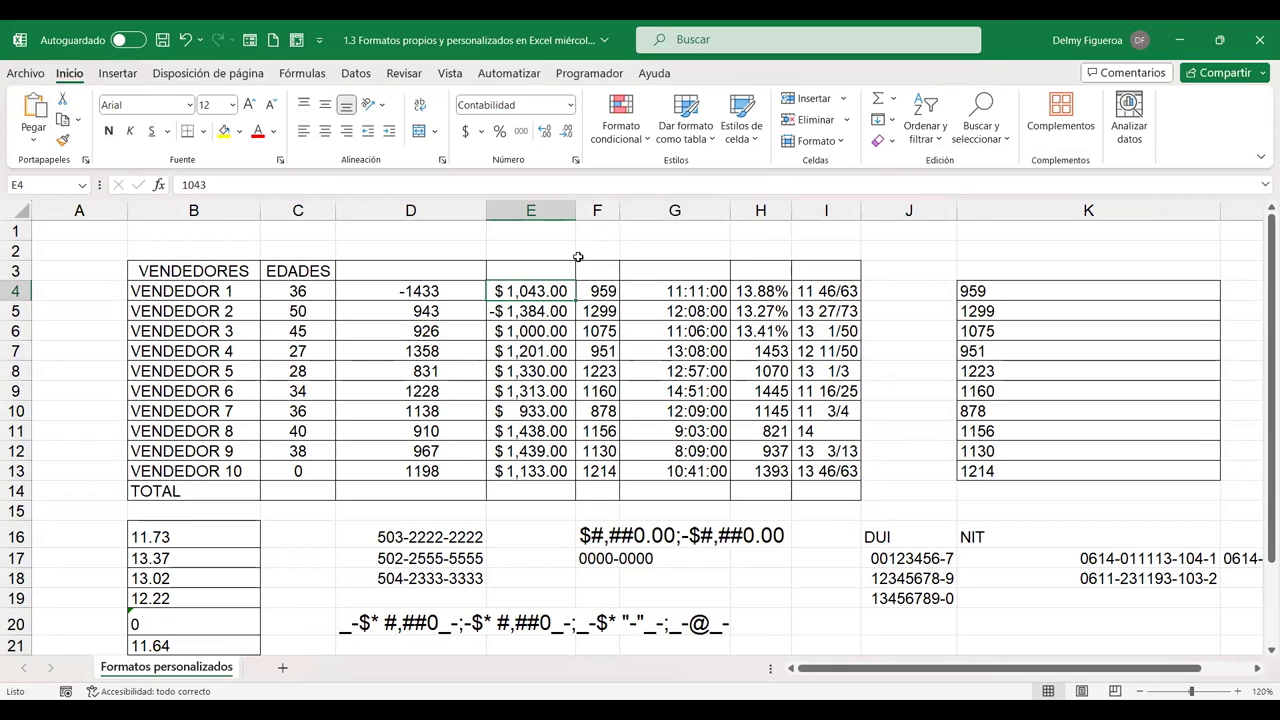
# Enter the formula =F4-E4 in F2
pyautogui.click(597, 250)
pyautogui.write('=')
pyautogui.click(607, 291)
pyautogui.write('-')
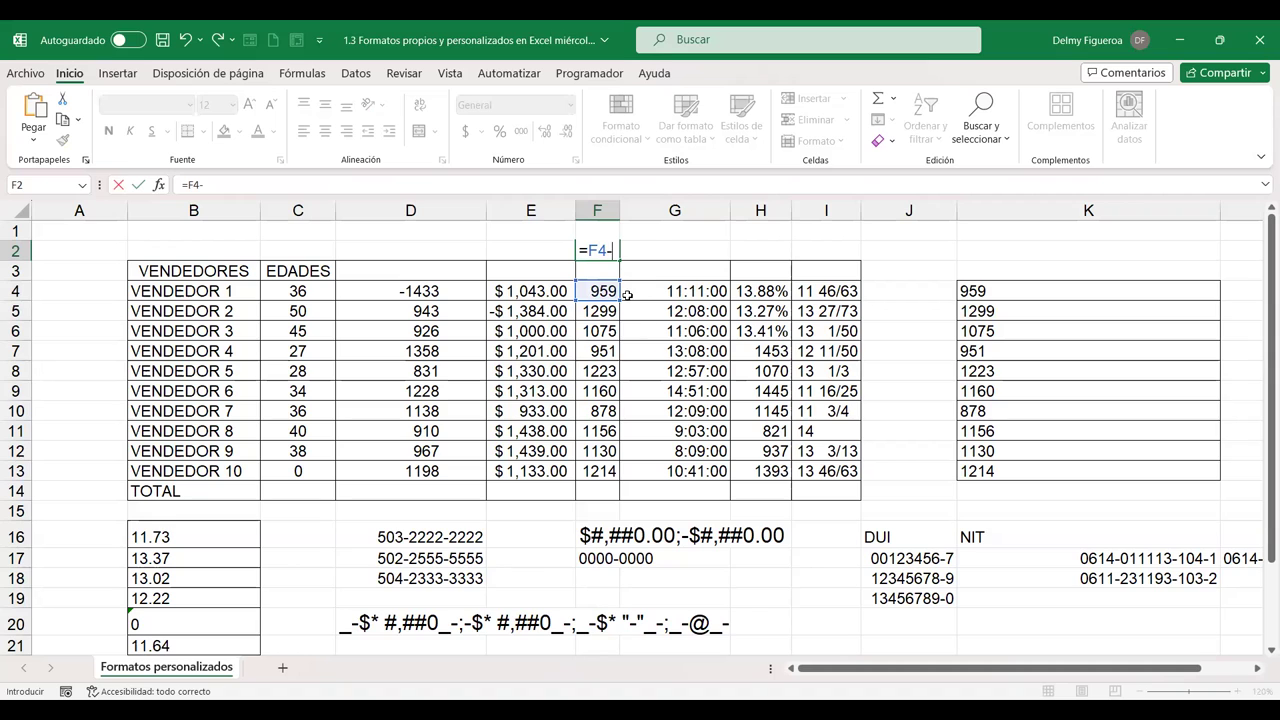
pyautogui.click(531, 291)
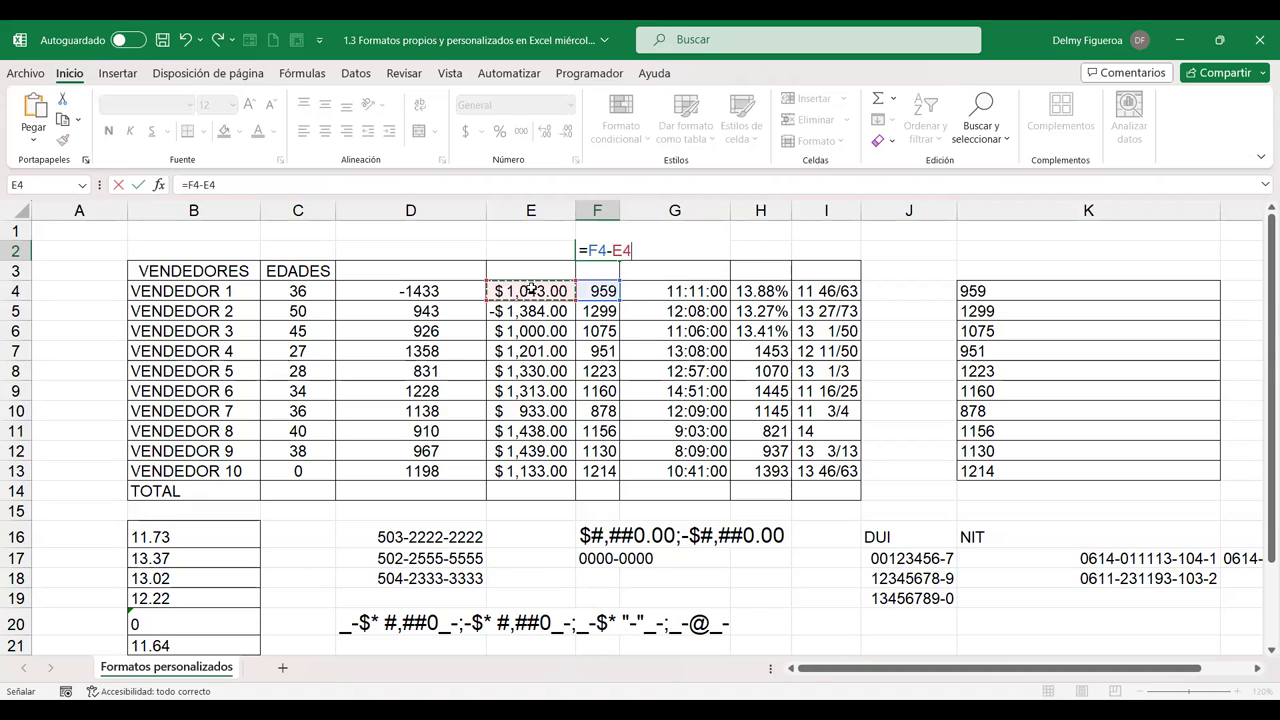
pyautogui.press('Return')
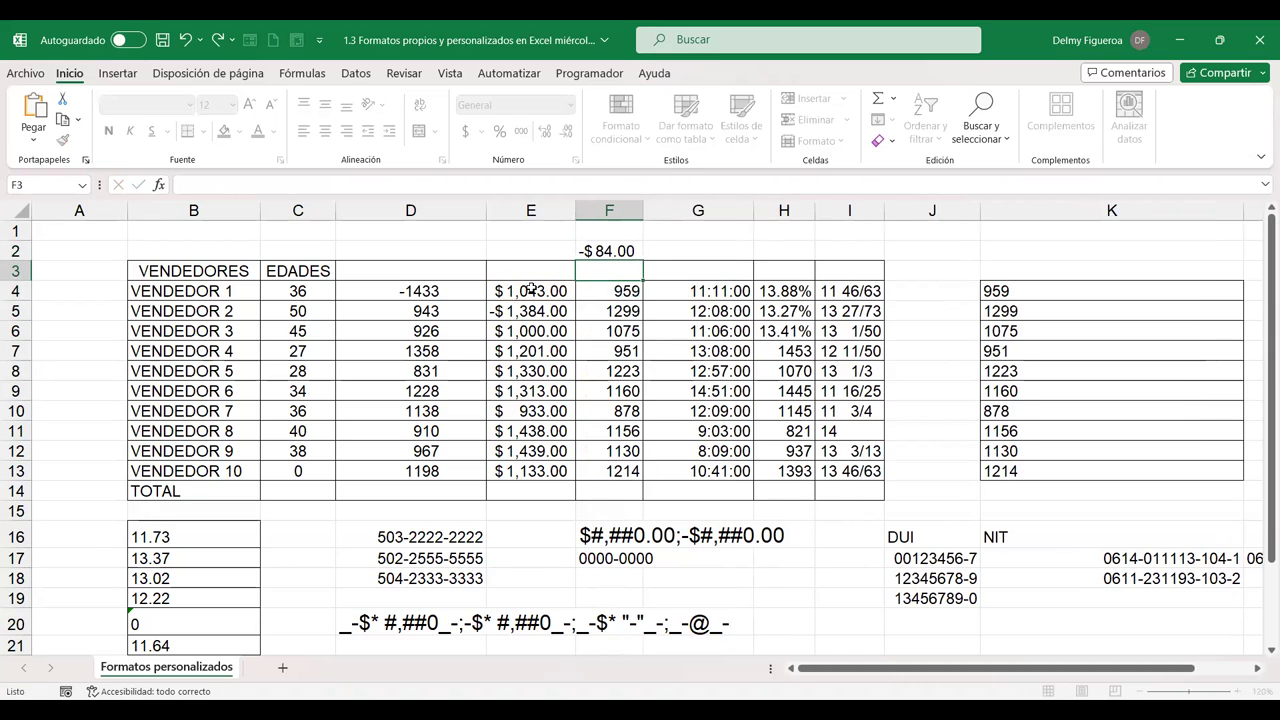
# Format F2 as Moneda currency with red minus-sign negatives, showing -$84.00
pyautogui.press('Up')
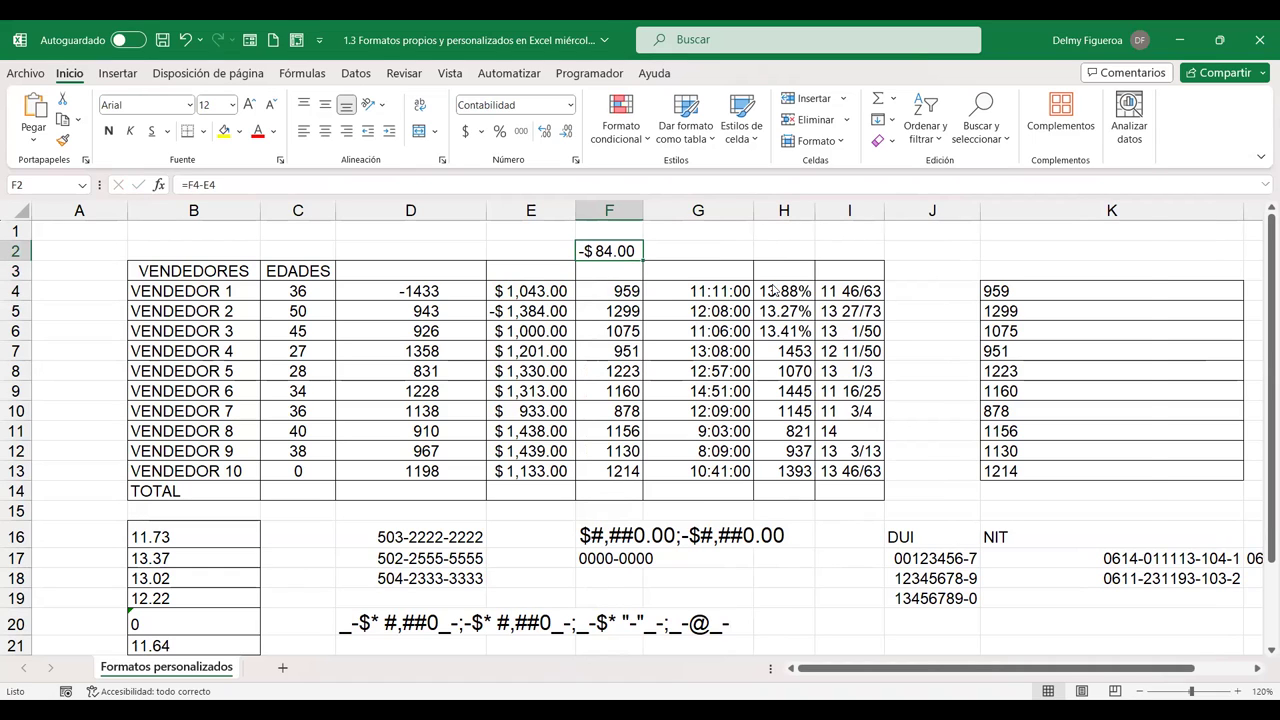
pyautogui.hotkey('ctrl', '1')
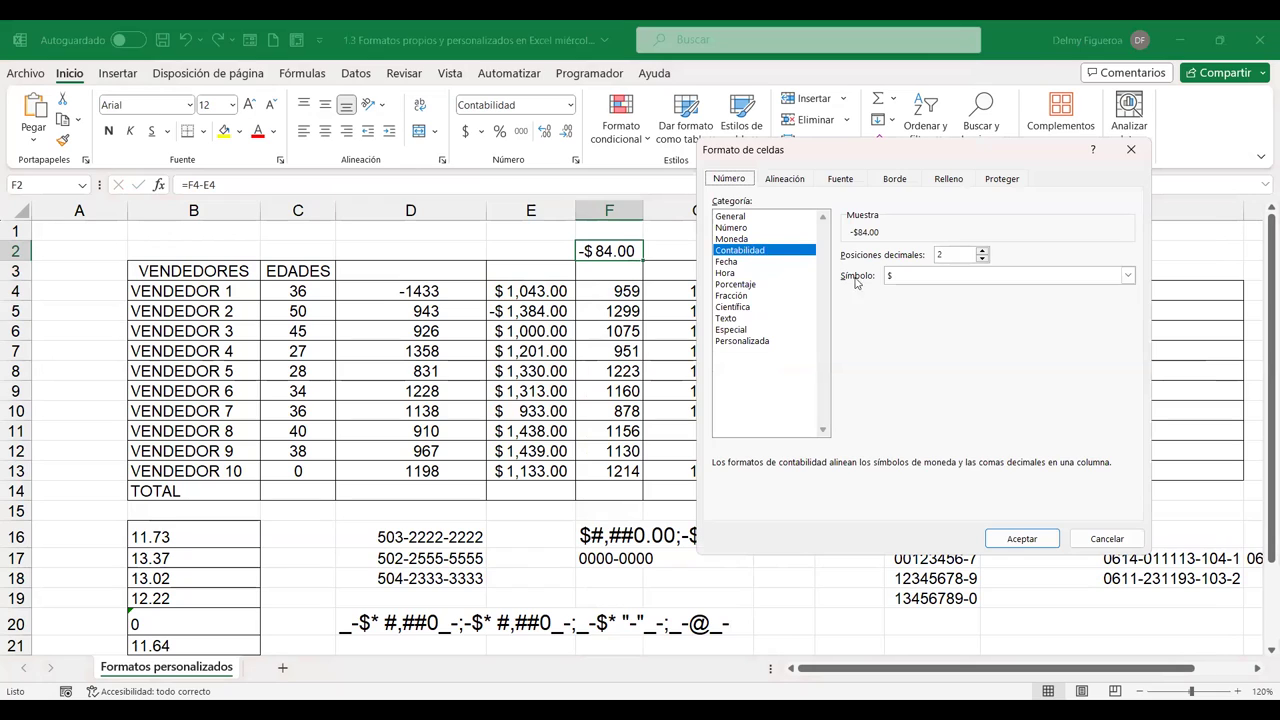
pyautogui.click(751, 238)
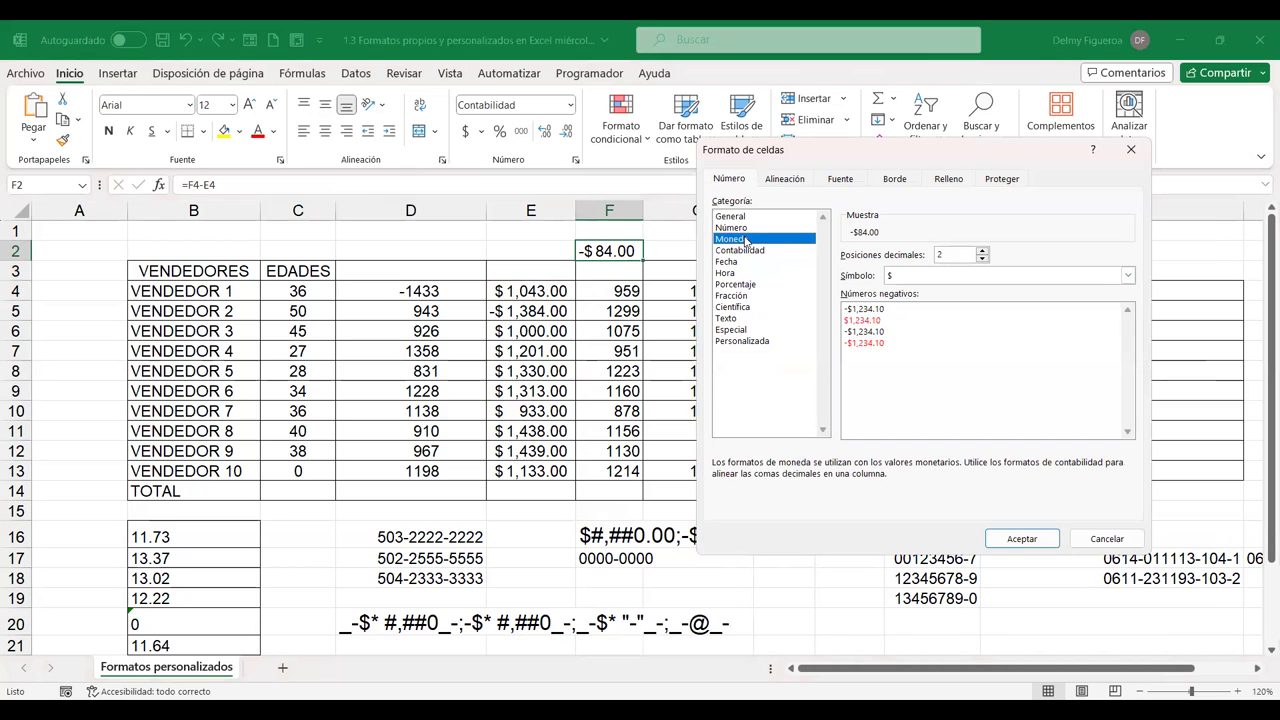
pyautogui.click(881, 344)
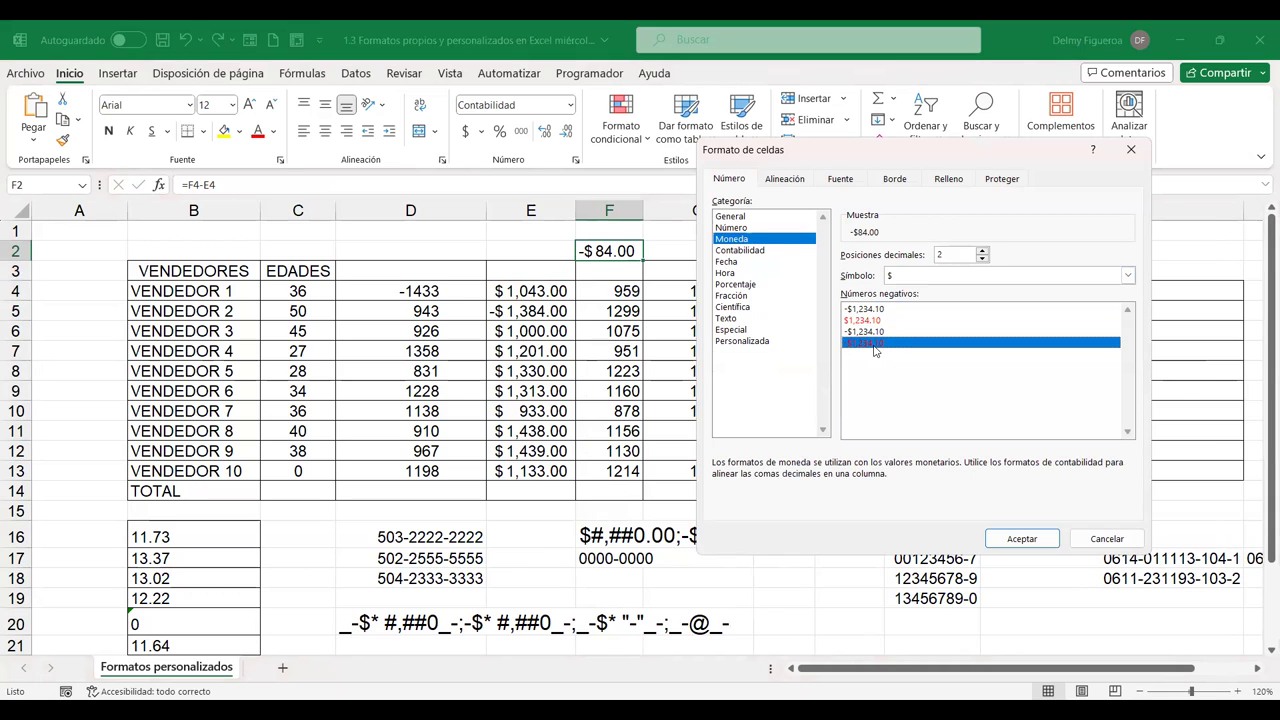
pyautogui.click(1015, 540)
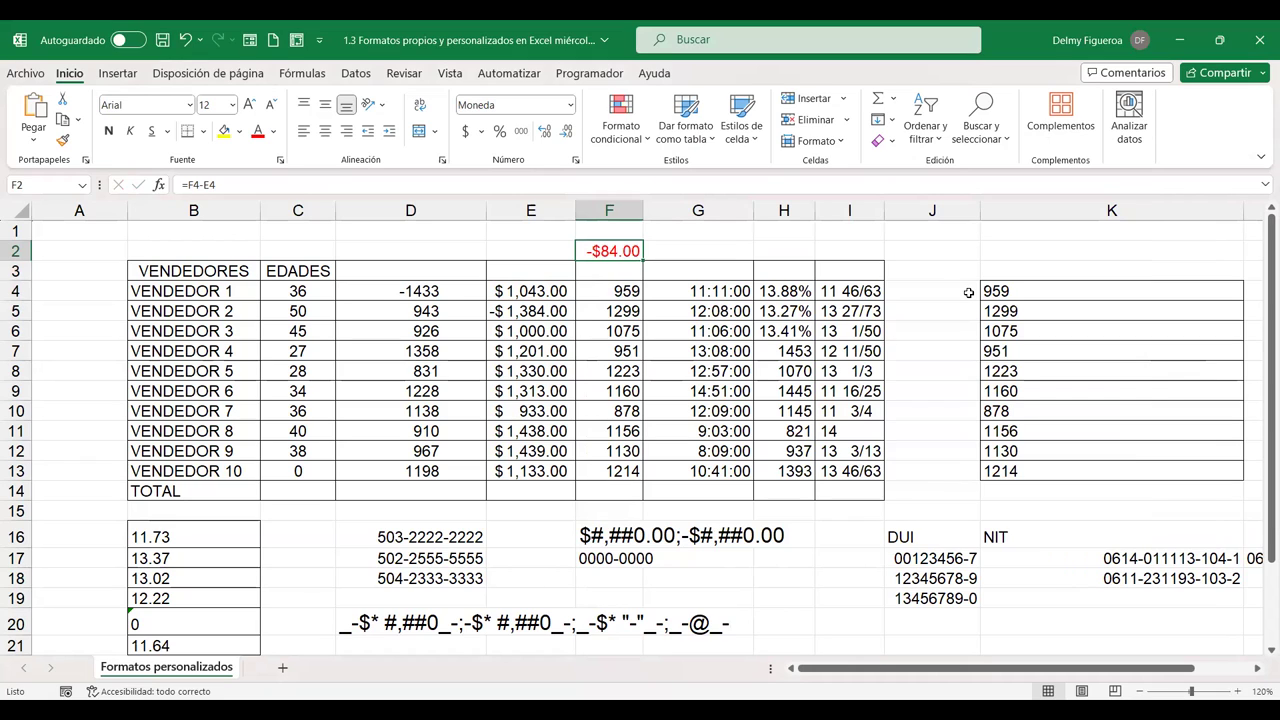
# Enter the formula +F4-B16 in F2
pyautogui.write('+')
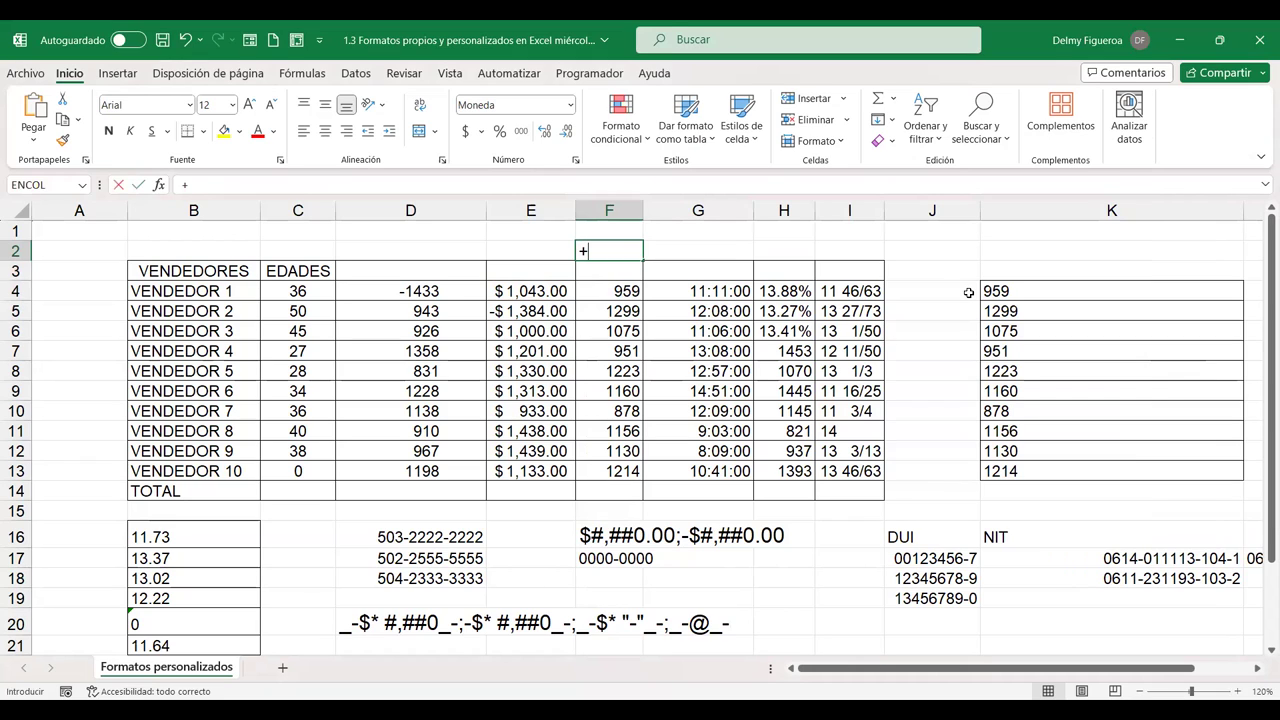
pyautogui.click(608, 287)
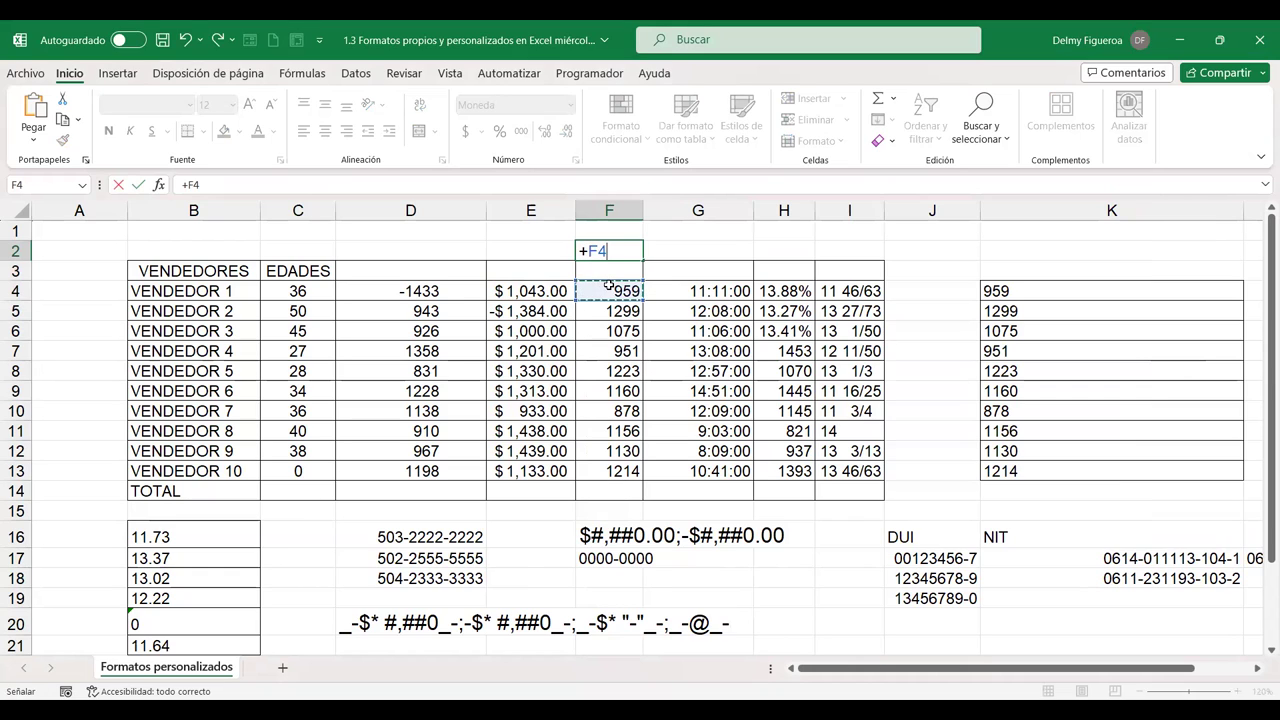
pyautogui.write('-')
pyautogui.click(225, 527)
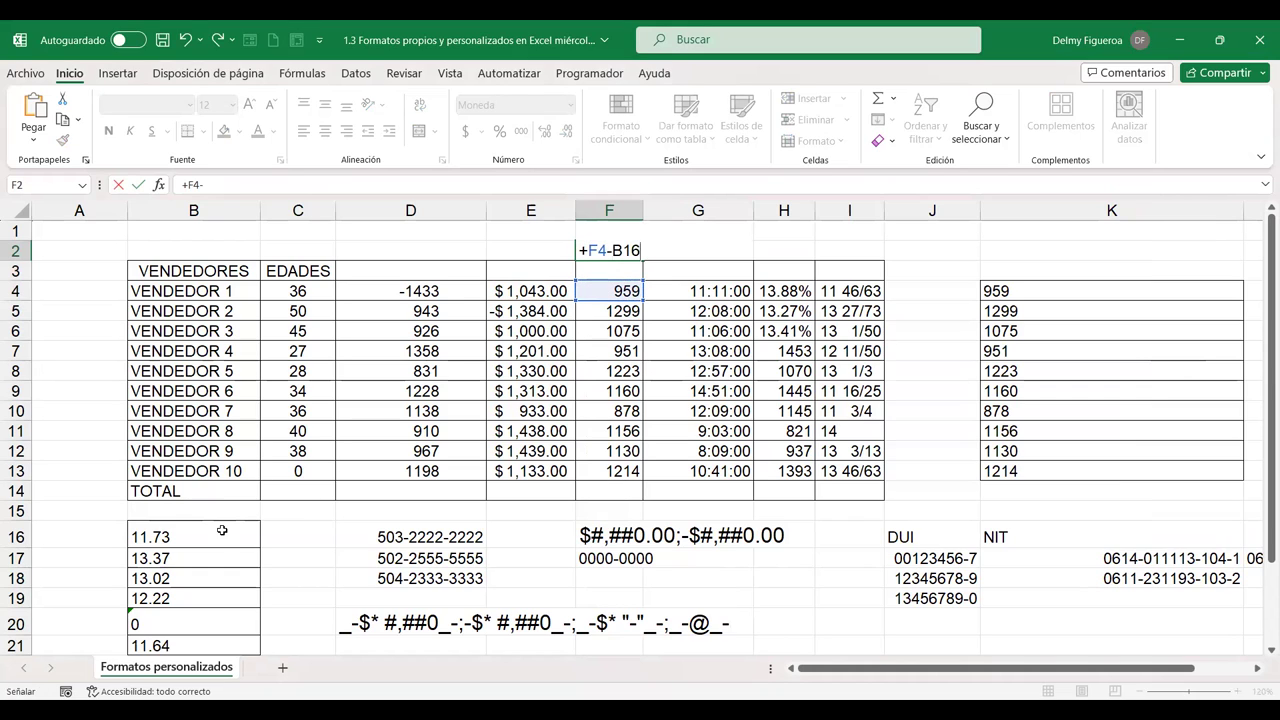
pyautogui.press('Return')
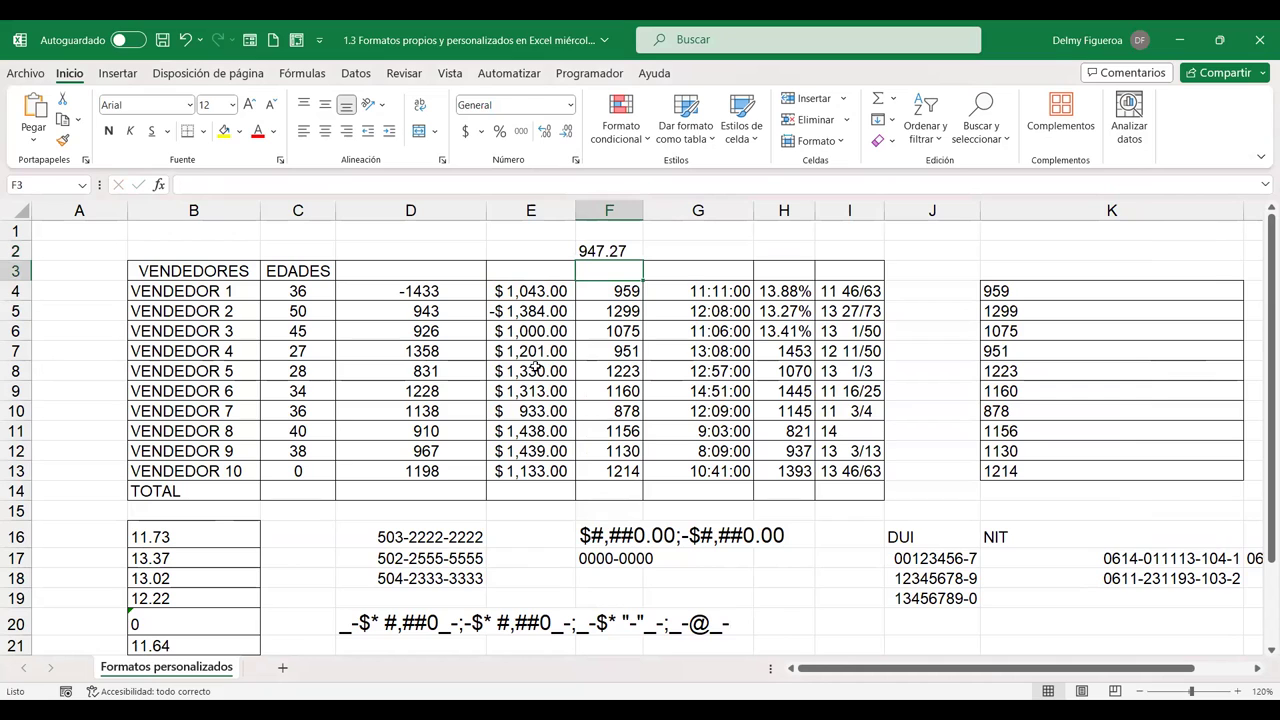
# Rewrite F2 as +F4-E4, entering the formula twice
pyautogui.click(621, 250)
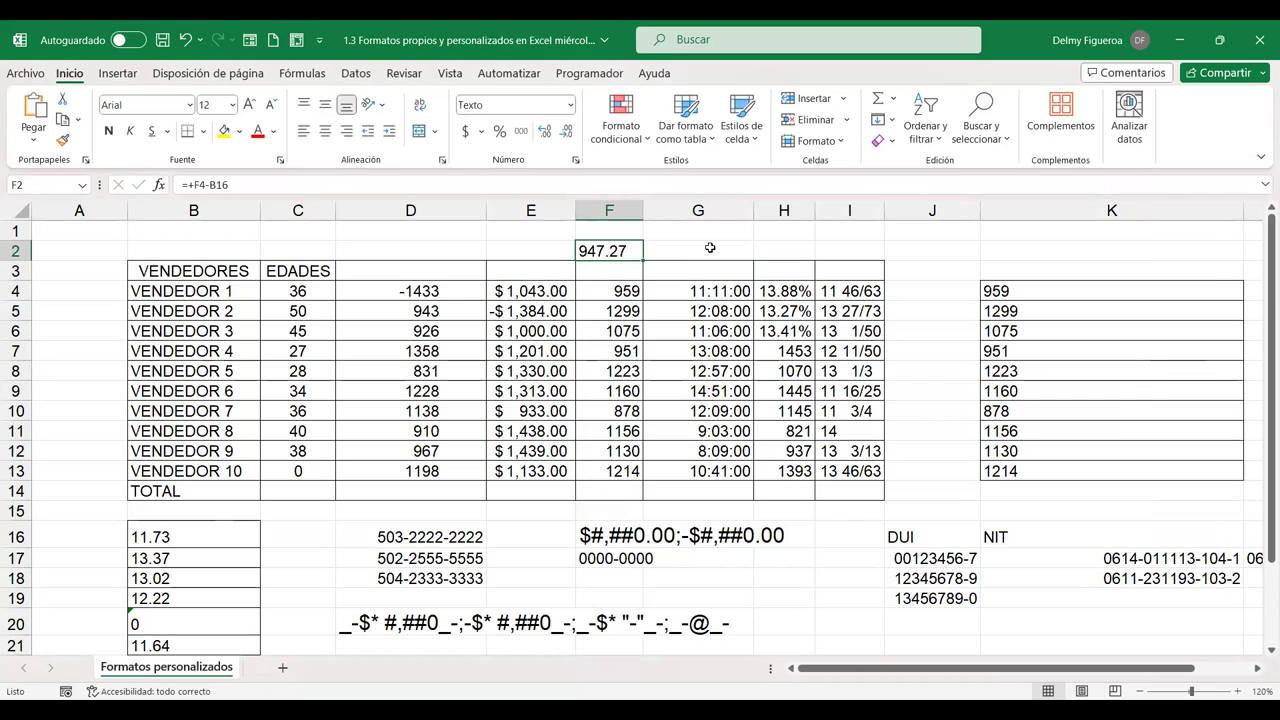
pyautogui.write('+')
pyautogui.click(622, 291)
pyautogui.write('-')
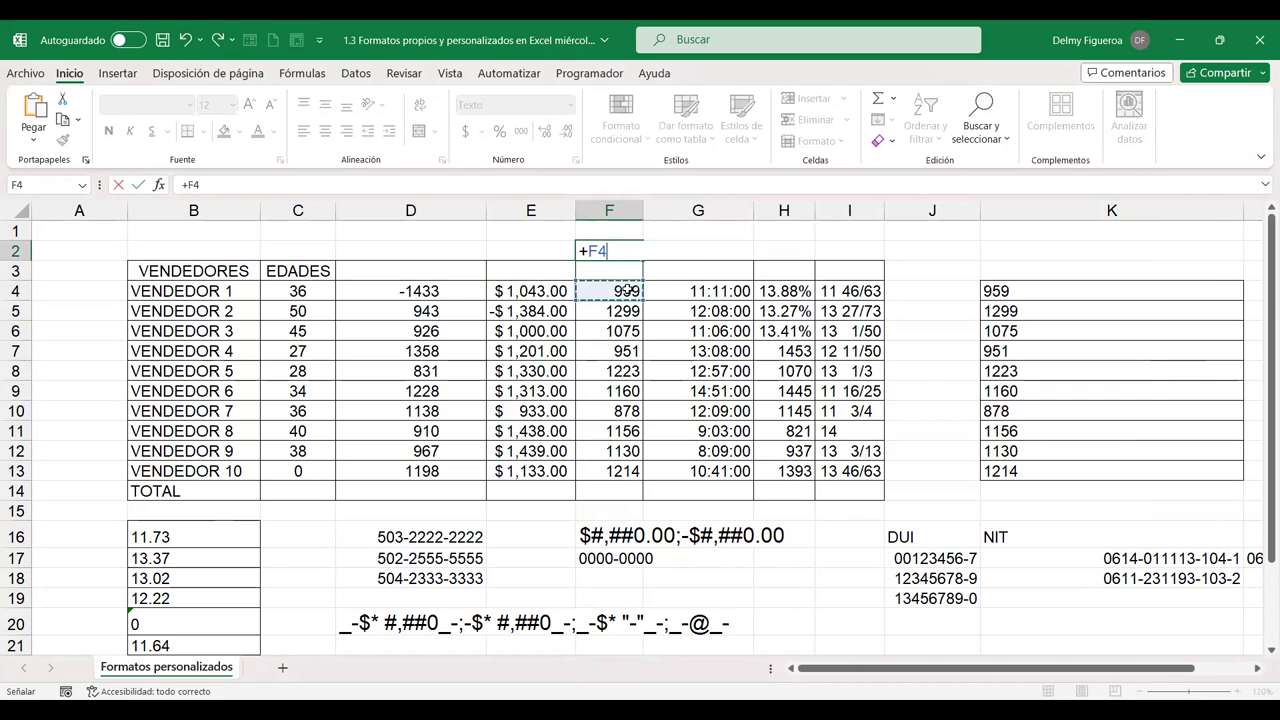
pyautogui.click(548, 287)
pyautogui.press('Return')
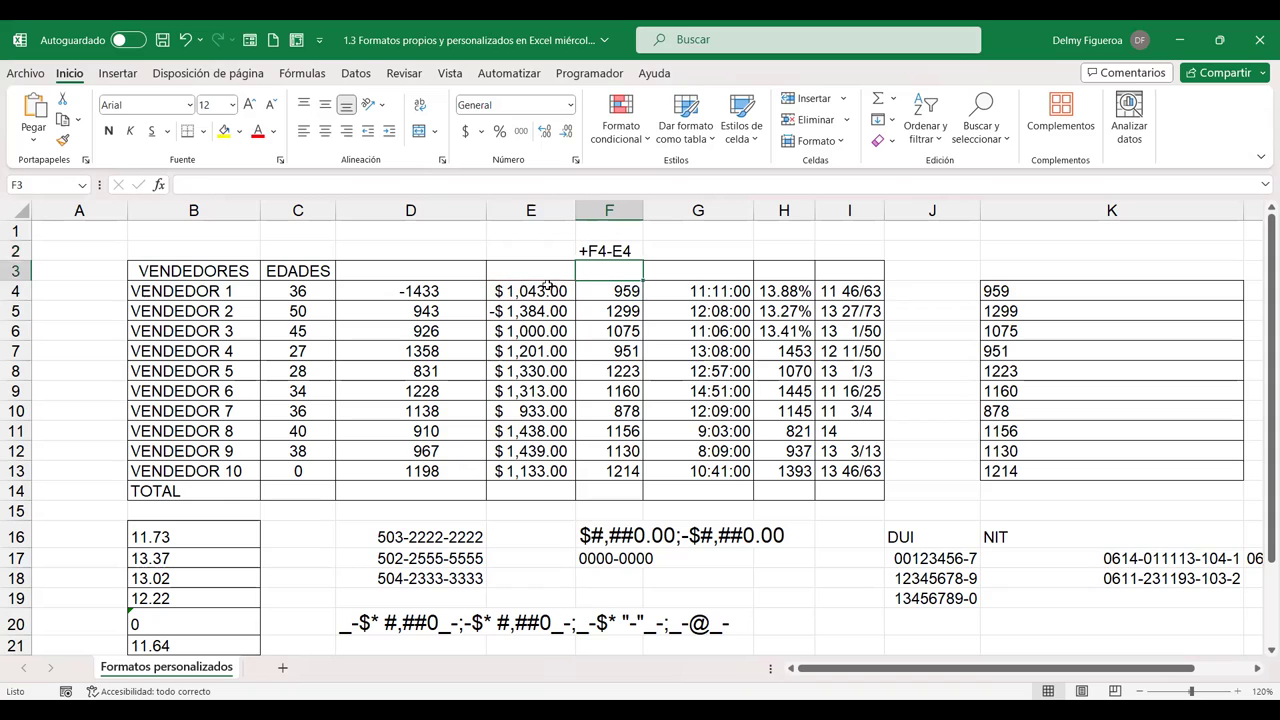
pyautogui.click(628, 250)
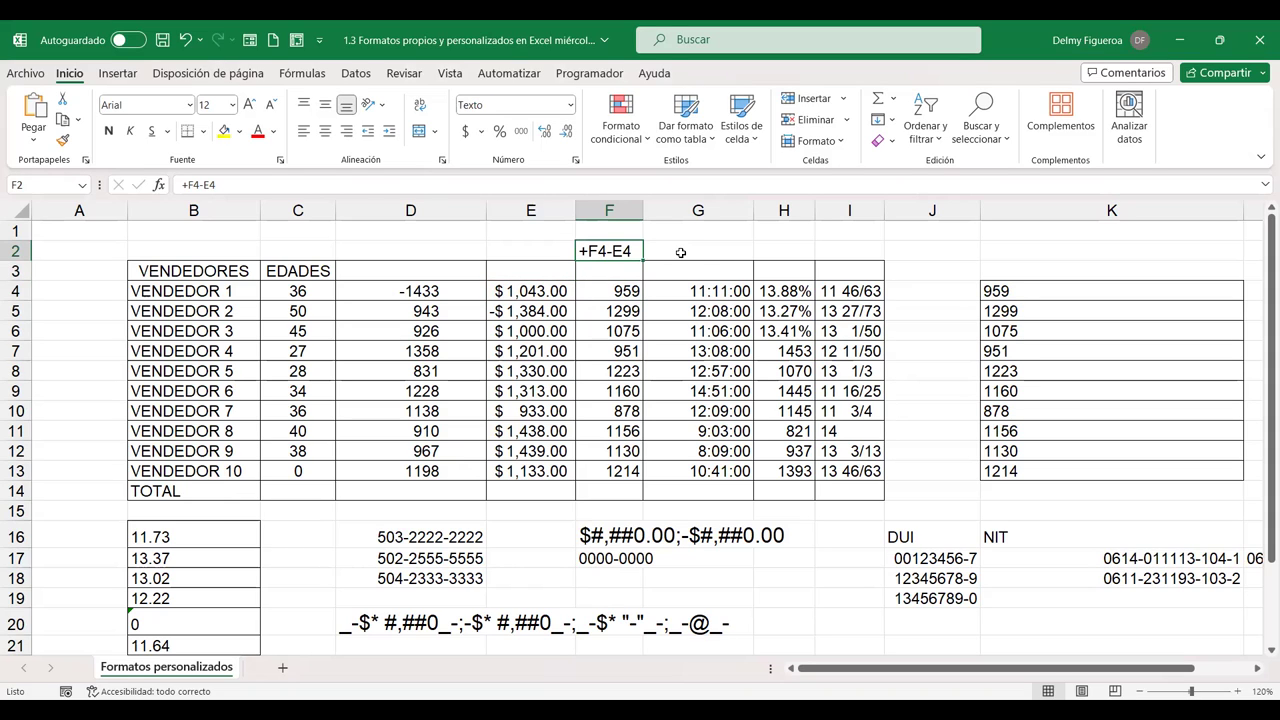
pyautogui.write('+')
pyautogui.click(600, 291)
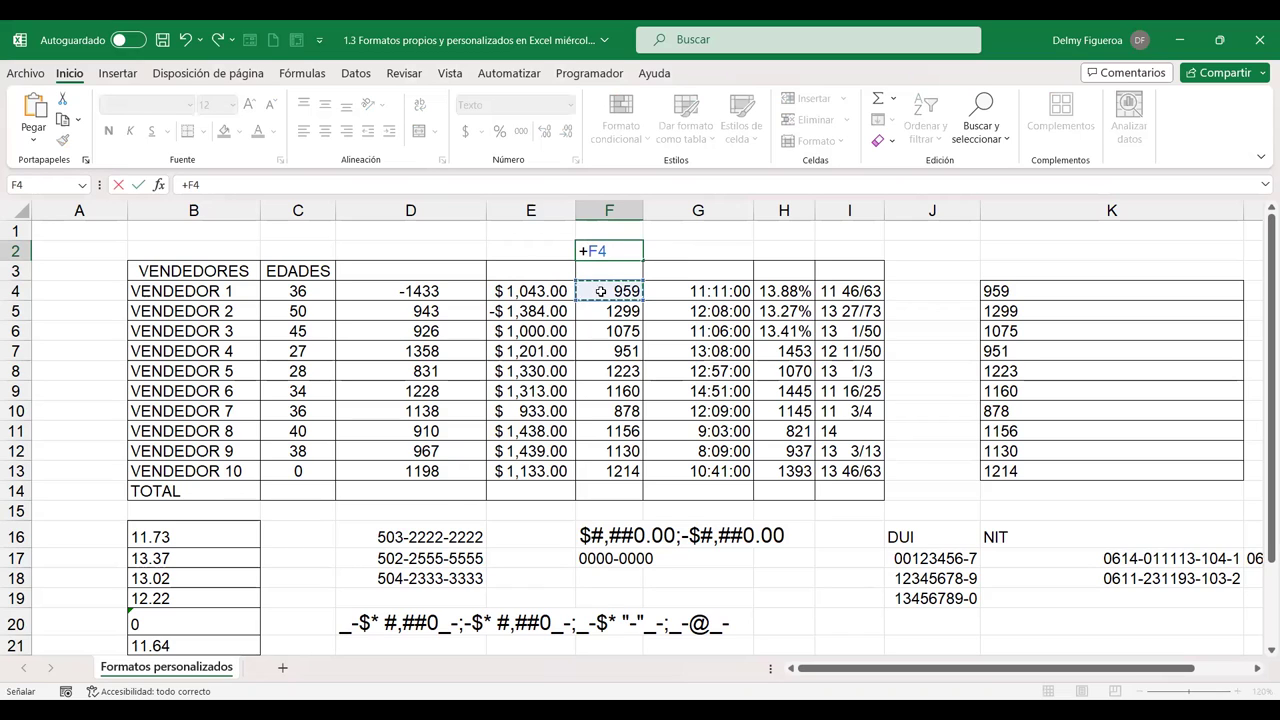
pyautogui.write('-')
pyautogui.click(553, 287)
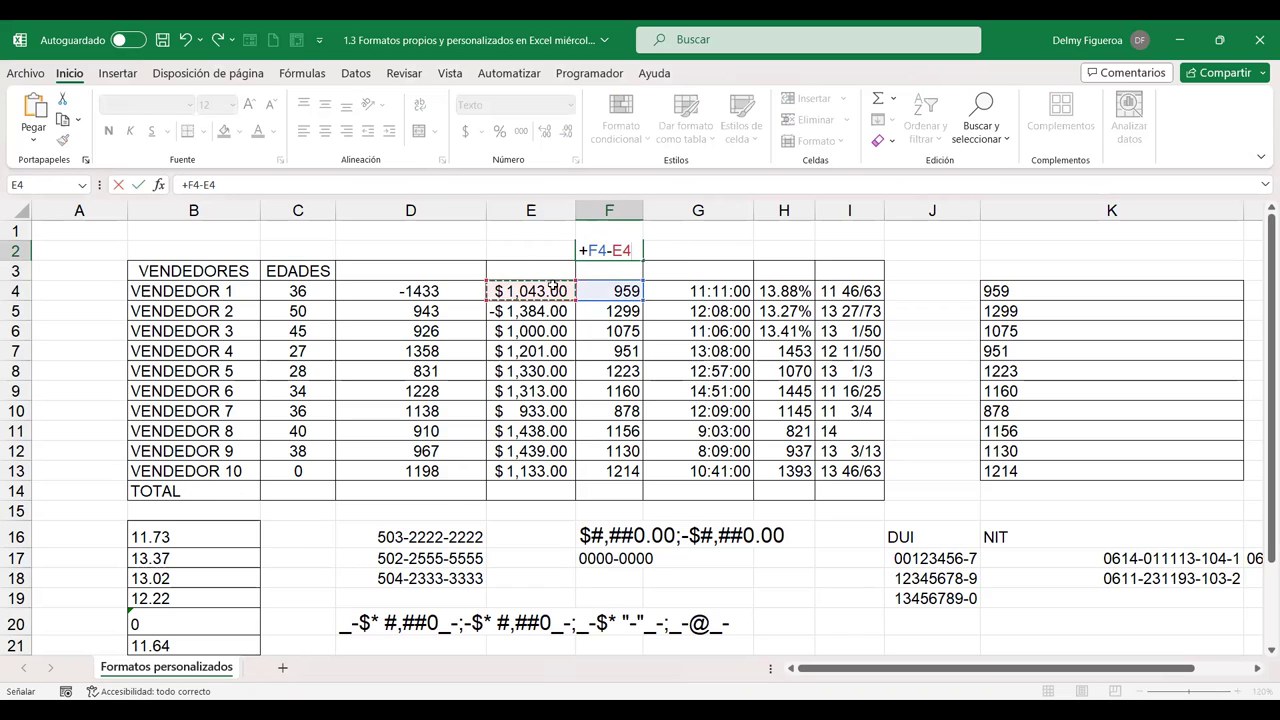
pyautogui.press('Return')
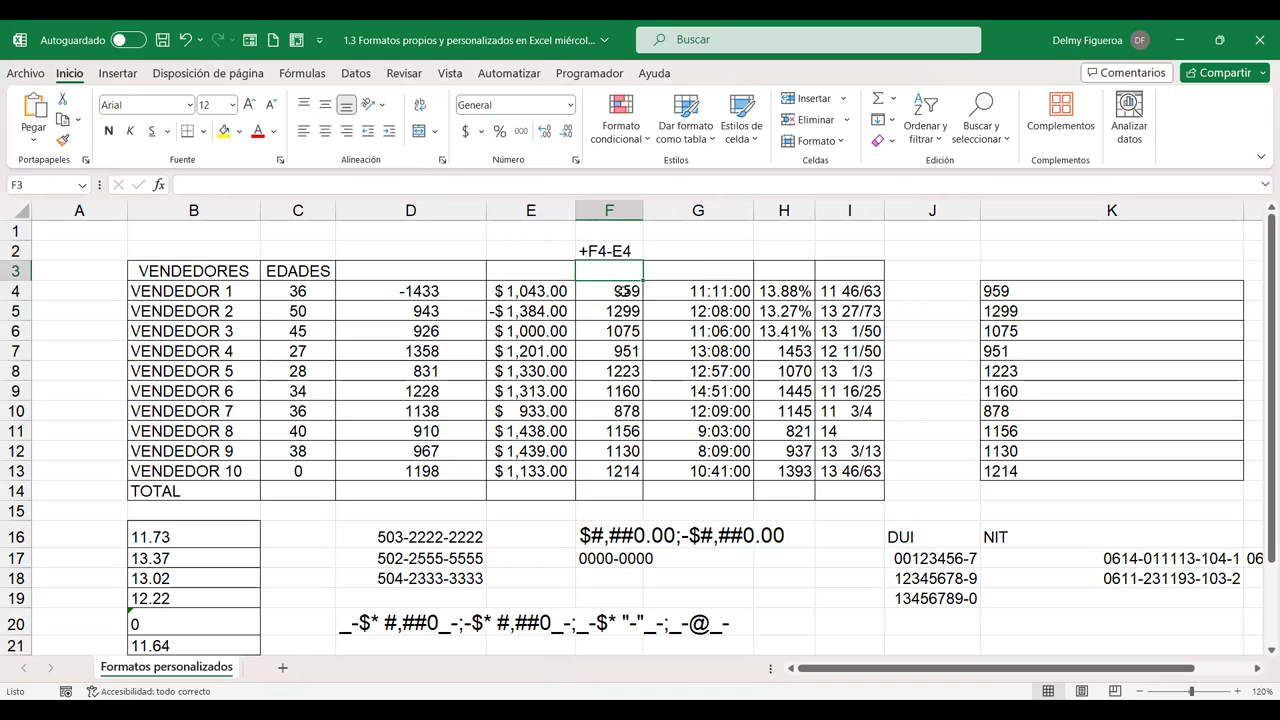
# Change the value in B16 to 1000
pyautogui.click(227, 527)
pyautogui.write('1000')
pyautogui.press('Tab')
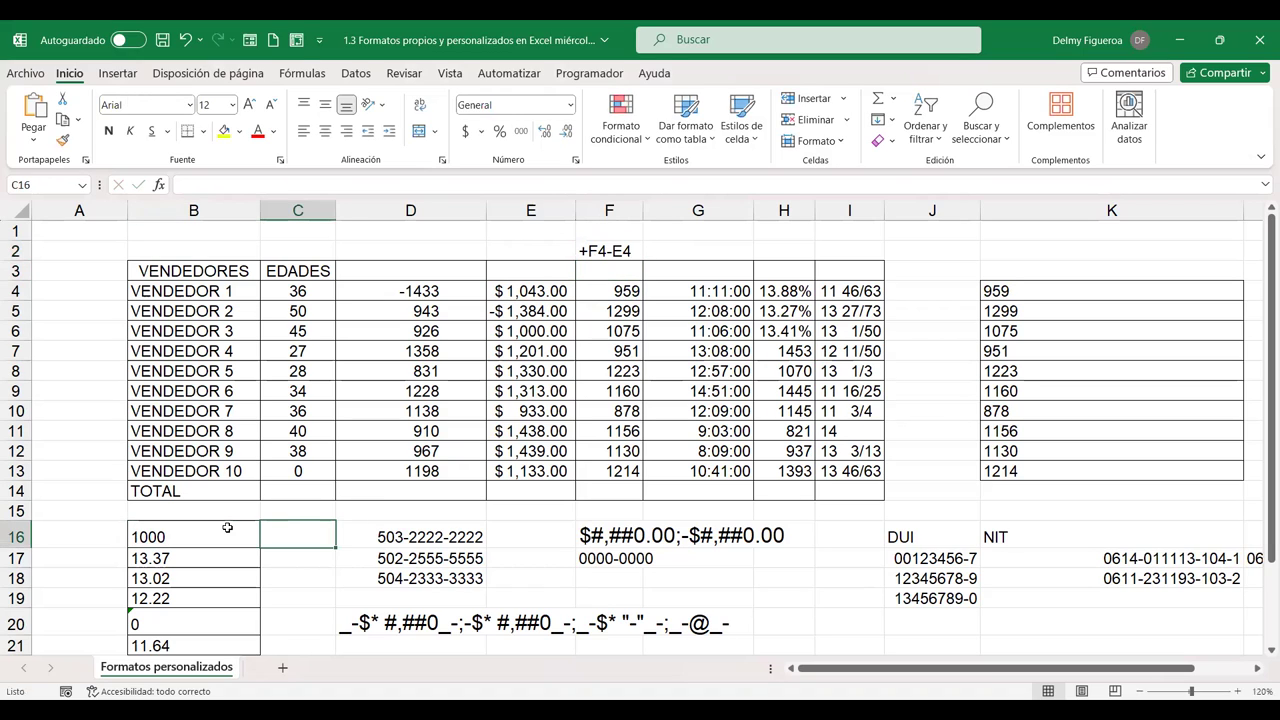
# Enter +F4-B16 in F2 again
pyautogui.click(604, 245)
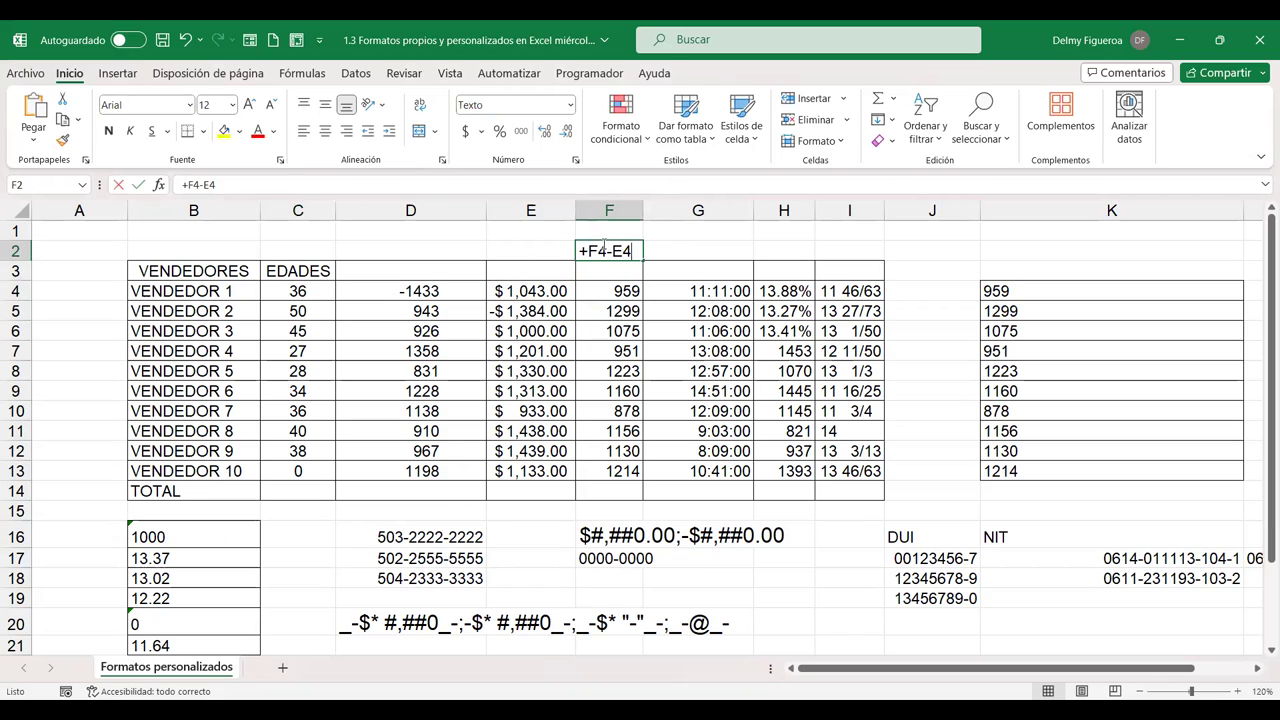
pyautogui.write('+')
pyautogui.click(627, 289)
pyautogui.write('-')
pyautogui.click(214, 533)
pyautogui.press('Return')
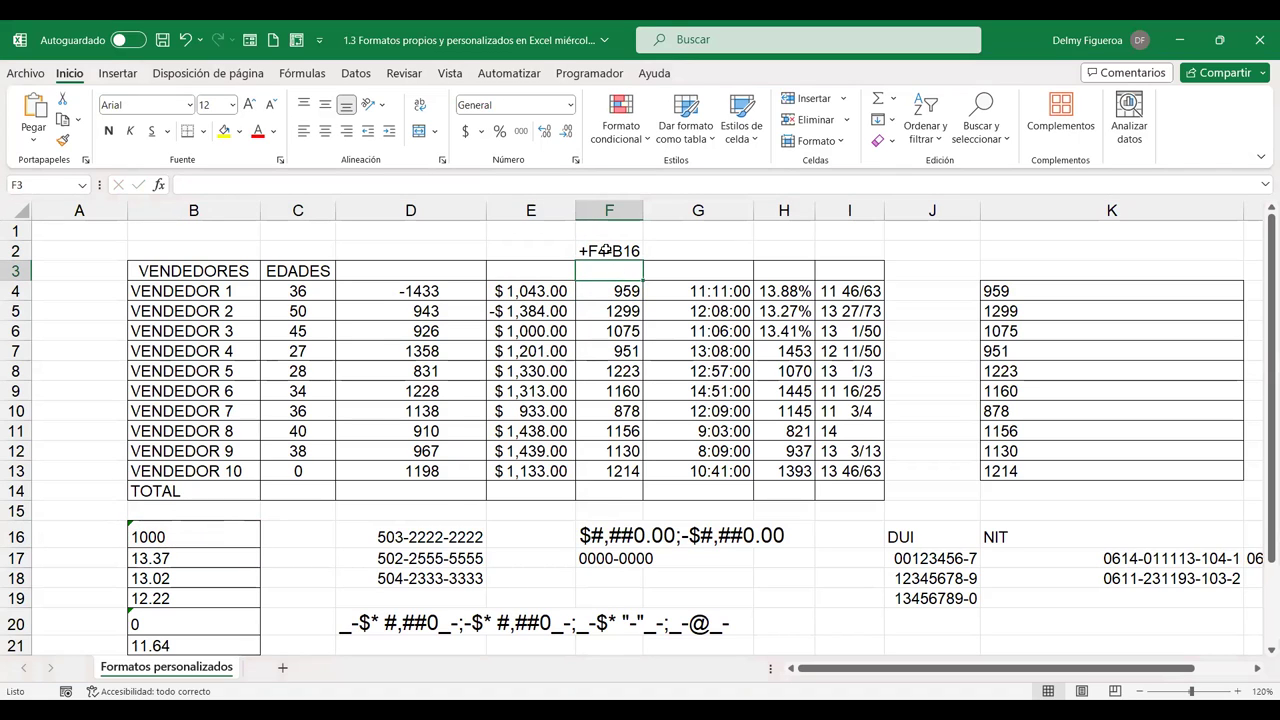
# Give F2 the Moneda currency format, then clear its contents
pyautogui.click(605, 251)
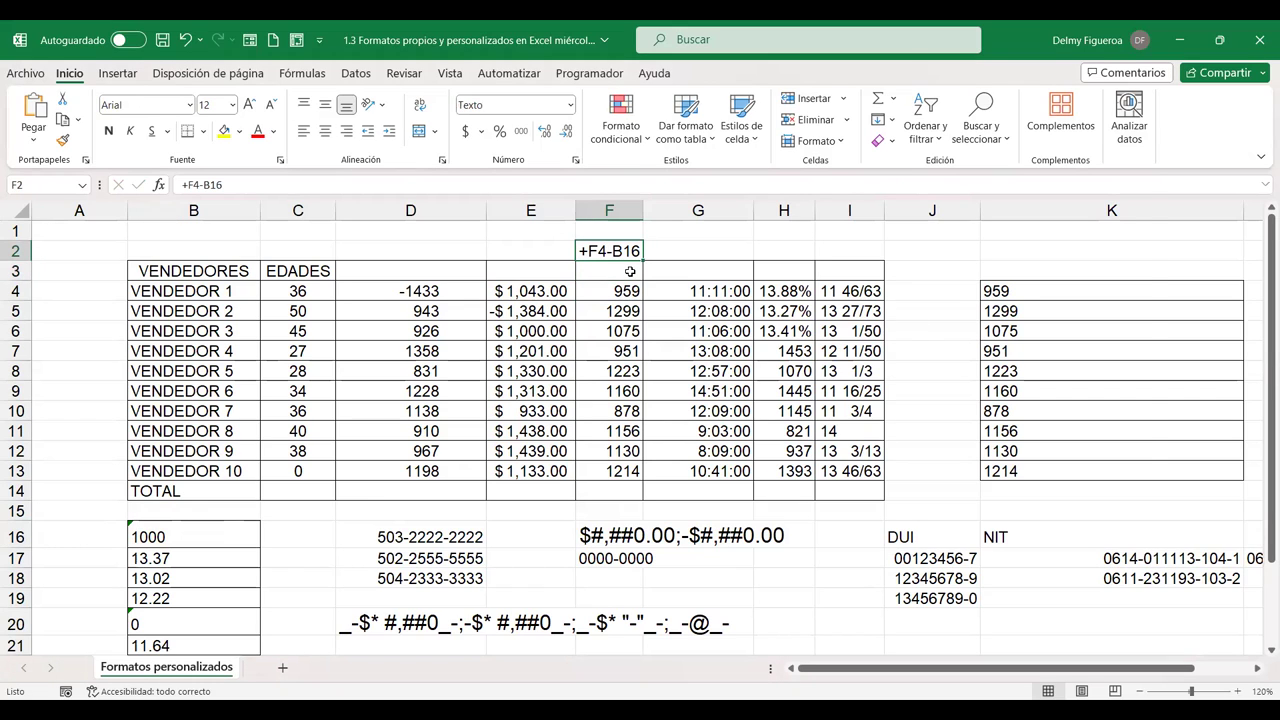
pyautogui.hotkey('ctrl', '1')
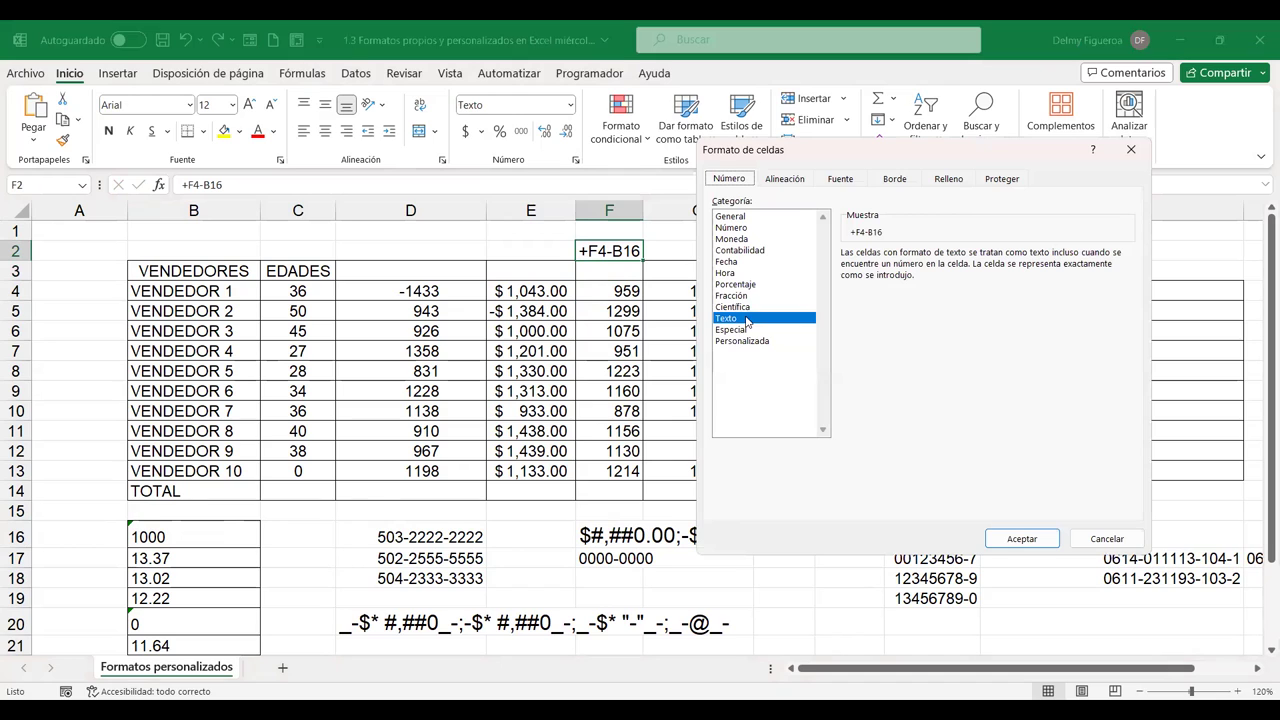
pyautogui.click(739, 250)
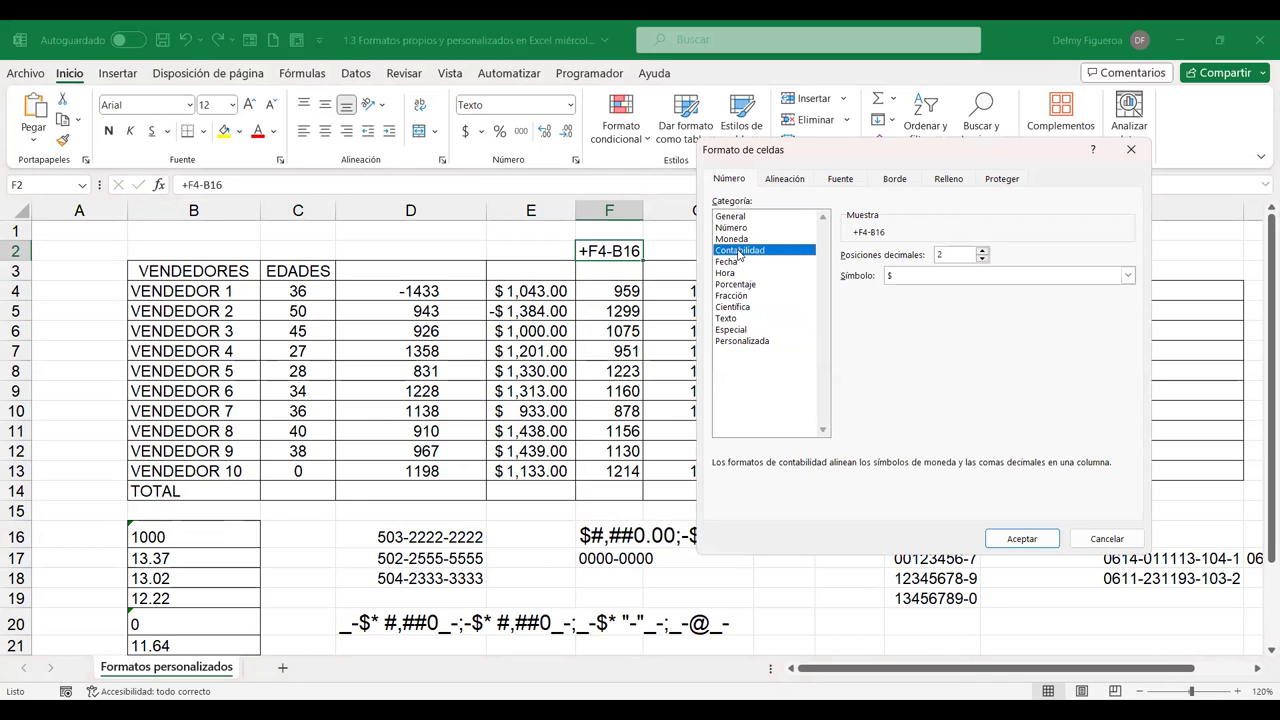
pyautogui.click(740, 239)
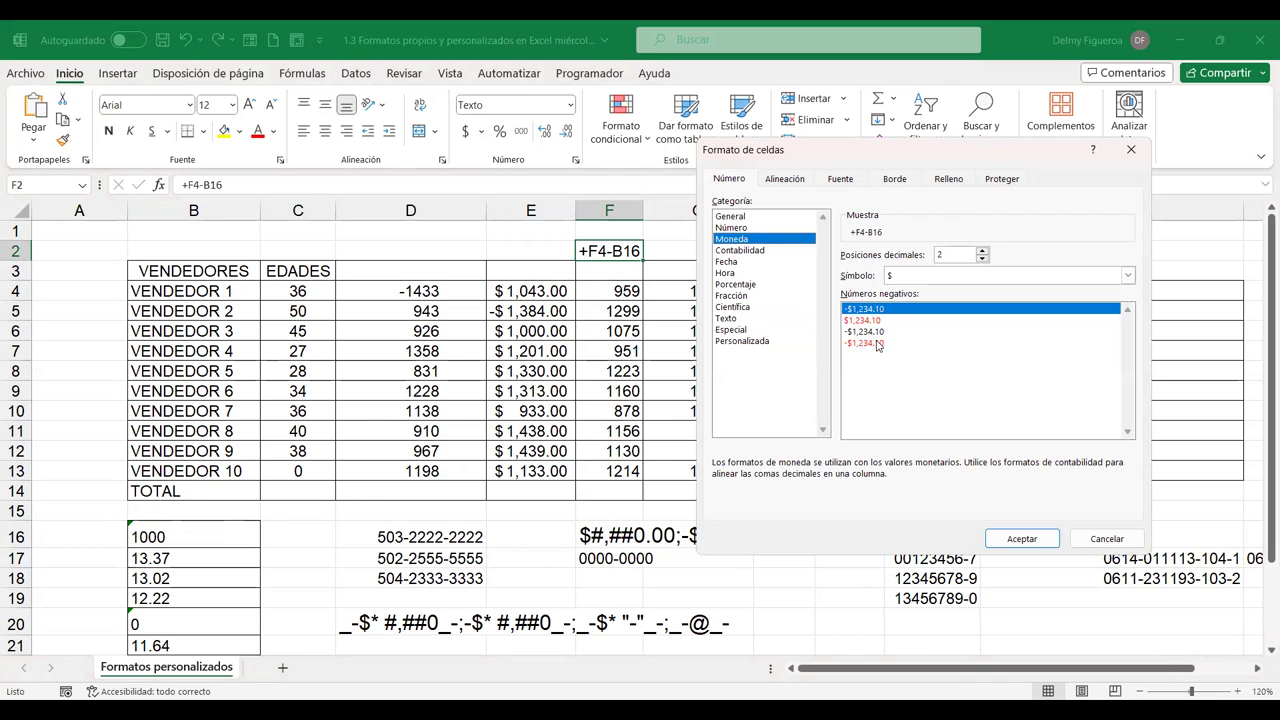
pyautogui.click(1022, 539)
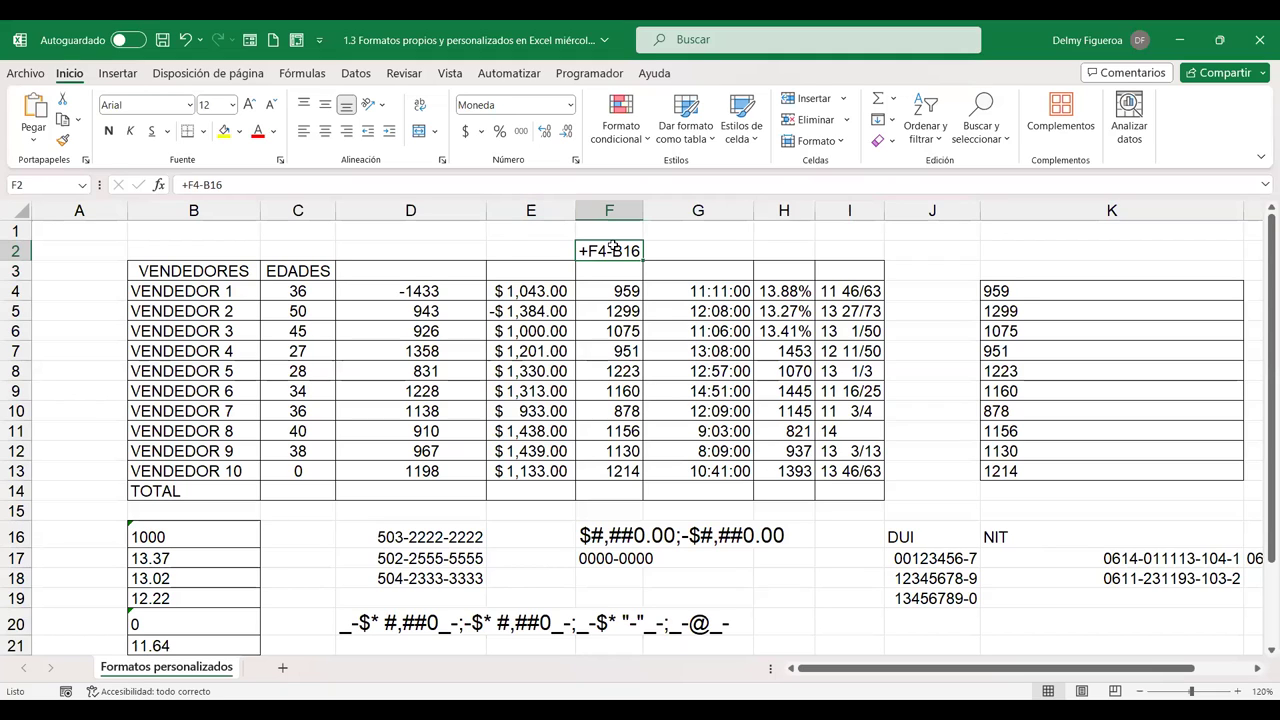
pyautogui.write('?=')
pyautogui.press('BackSpace')
pyautogui.press('BackSpace')
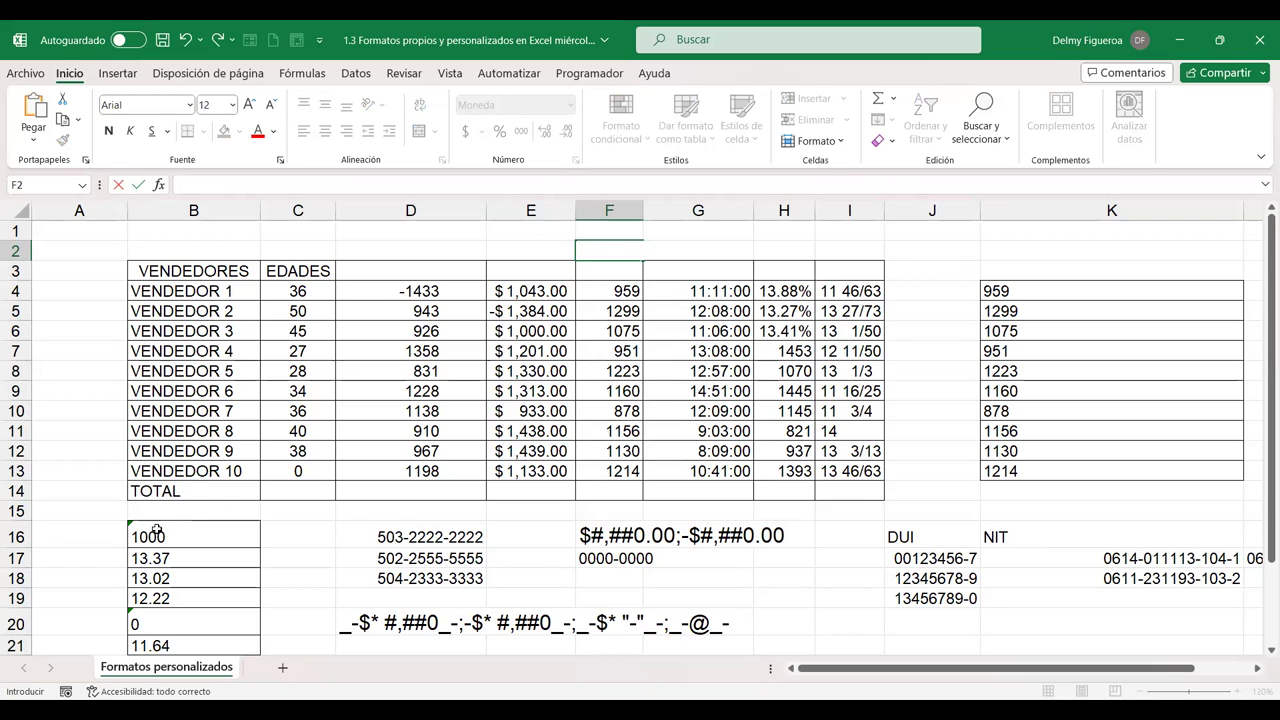
# Change the value in C4 to 3600
pyautogui.click(307, 290)
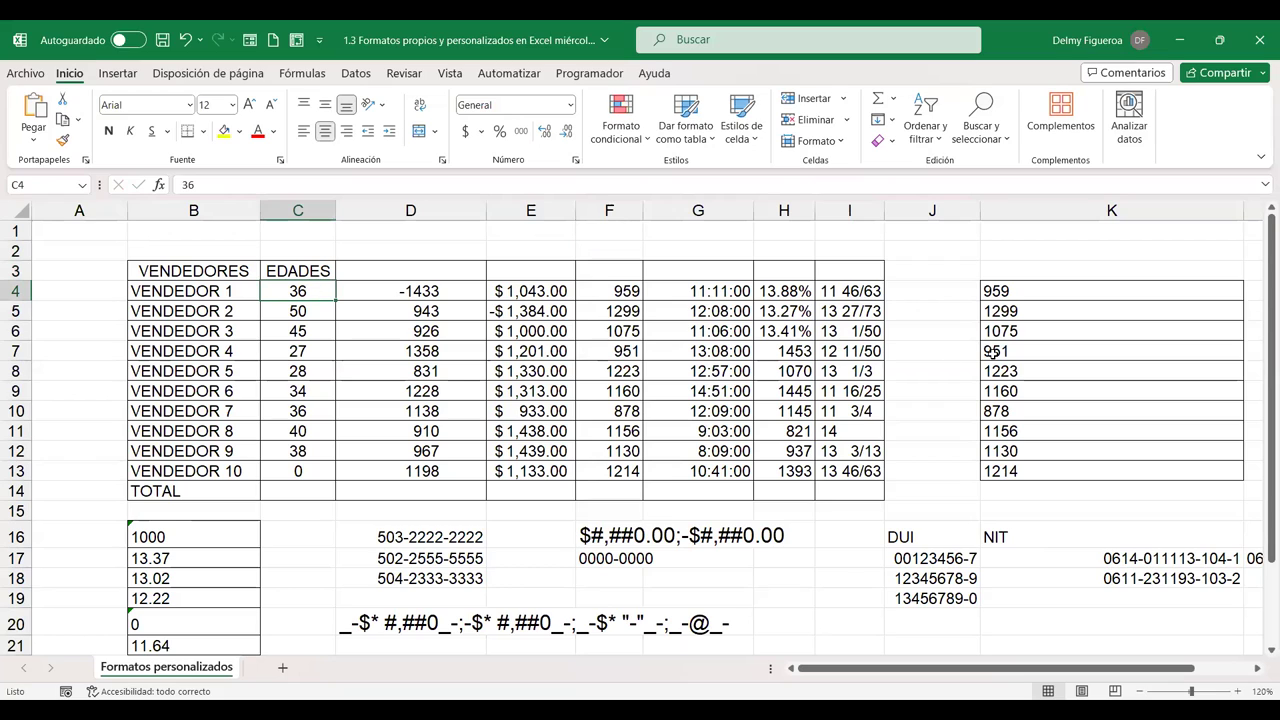
pyautogui.write('3600')
pyautogui.hotkey('ctrl', 'Return')
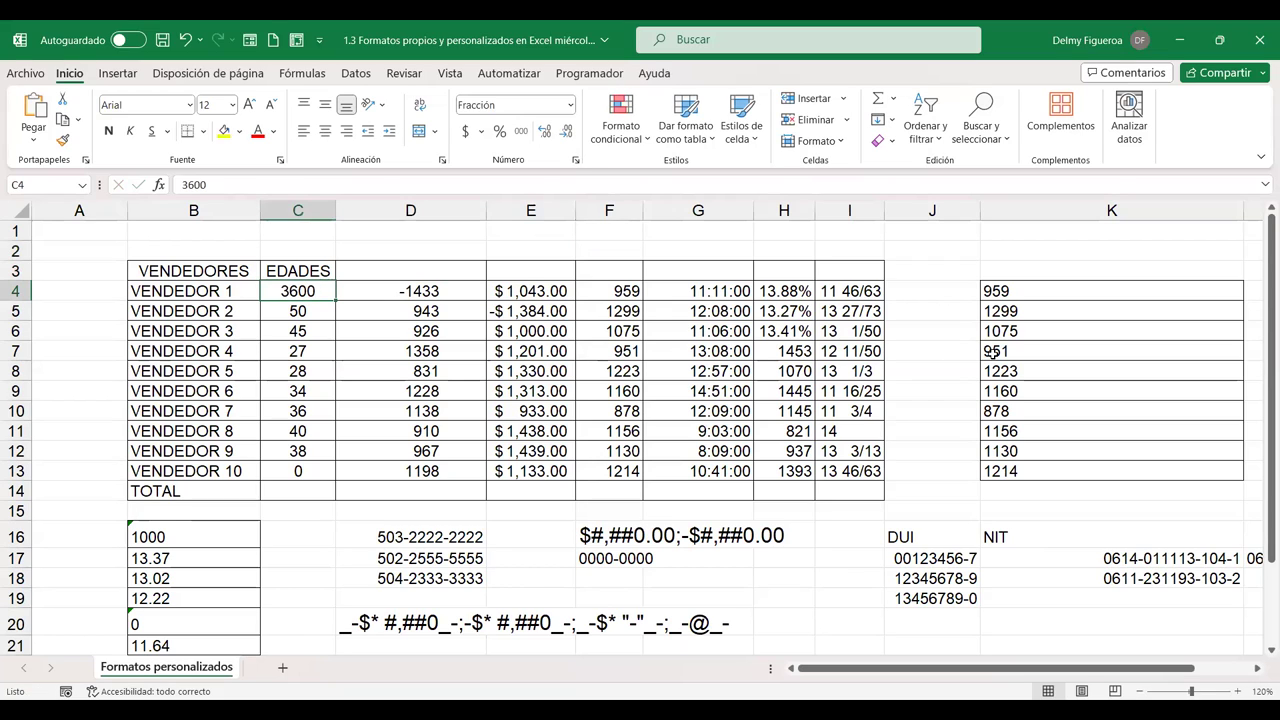
# Enter the formula =F4-C4 in F2
pyautogui.click(603, 245)
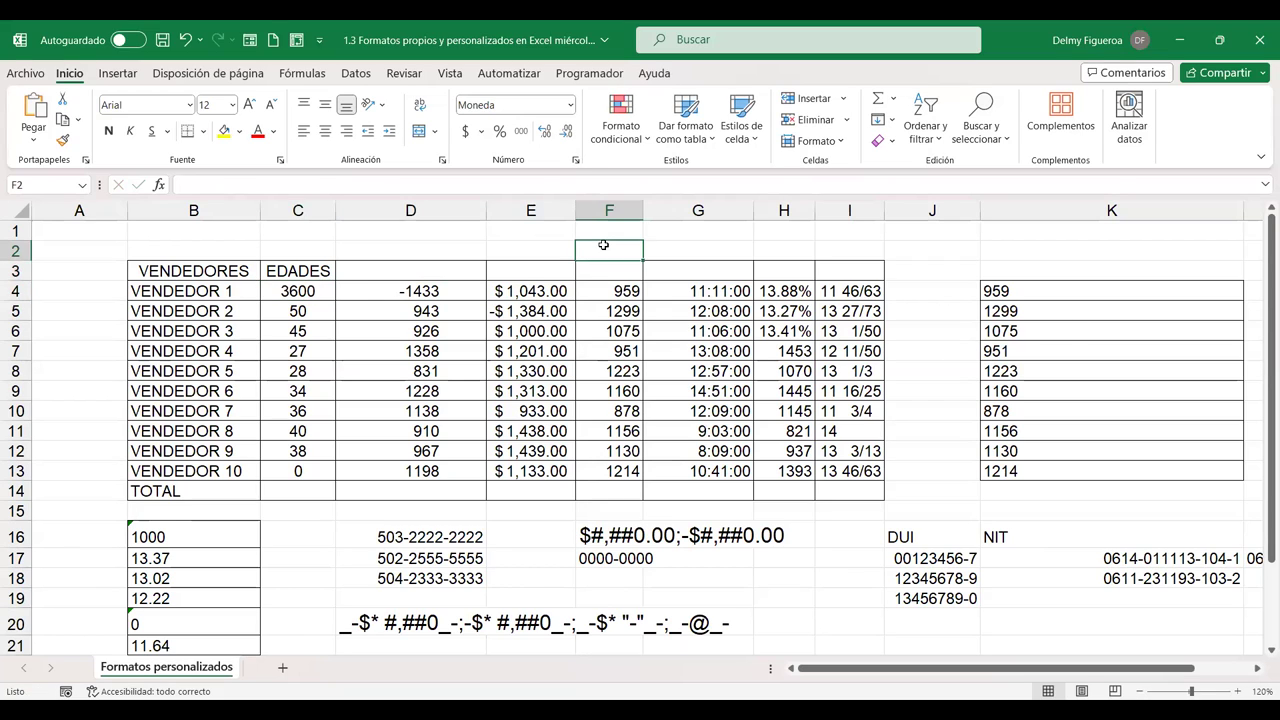
pyautogui.write('=')
pyautogui.click(608, 290)
pyautogui.write('-')
pyautogui.click(318, 287)
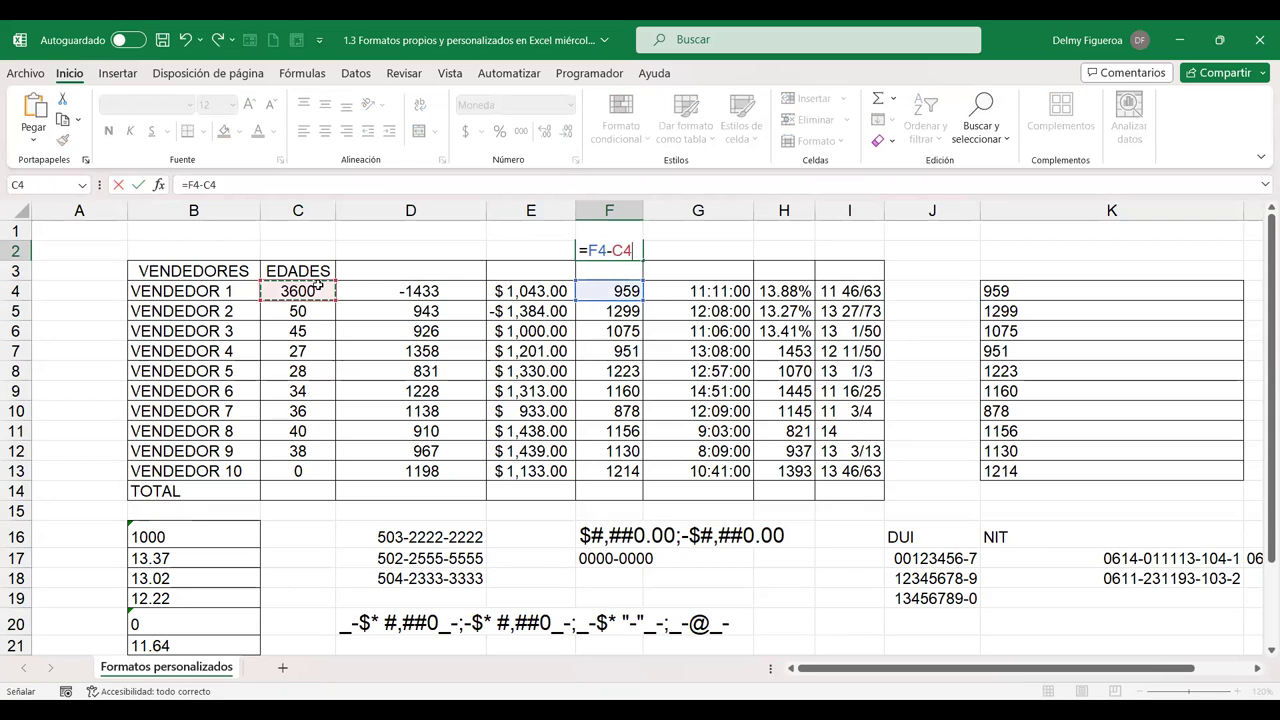
pyautogui.press('Return')
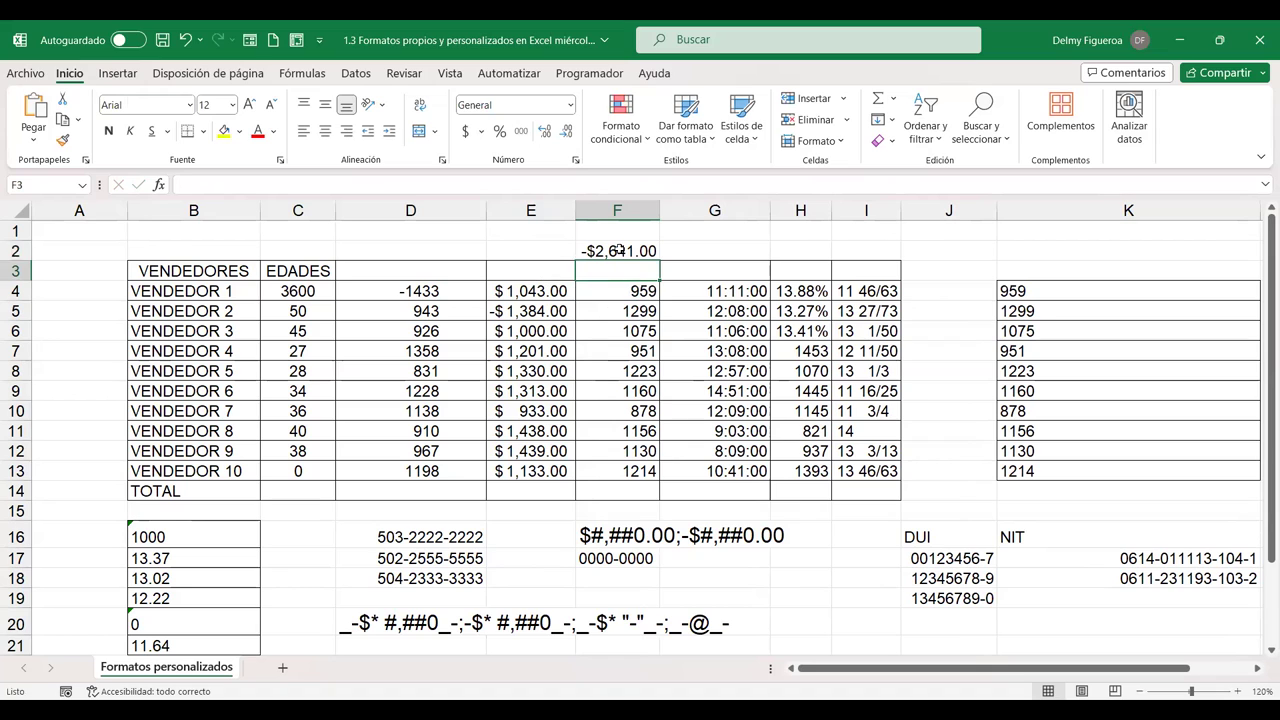
# Format F2 as currency with red negative numbers
pyautogui.click(620, 251)
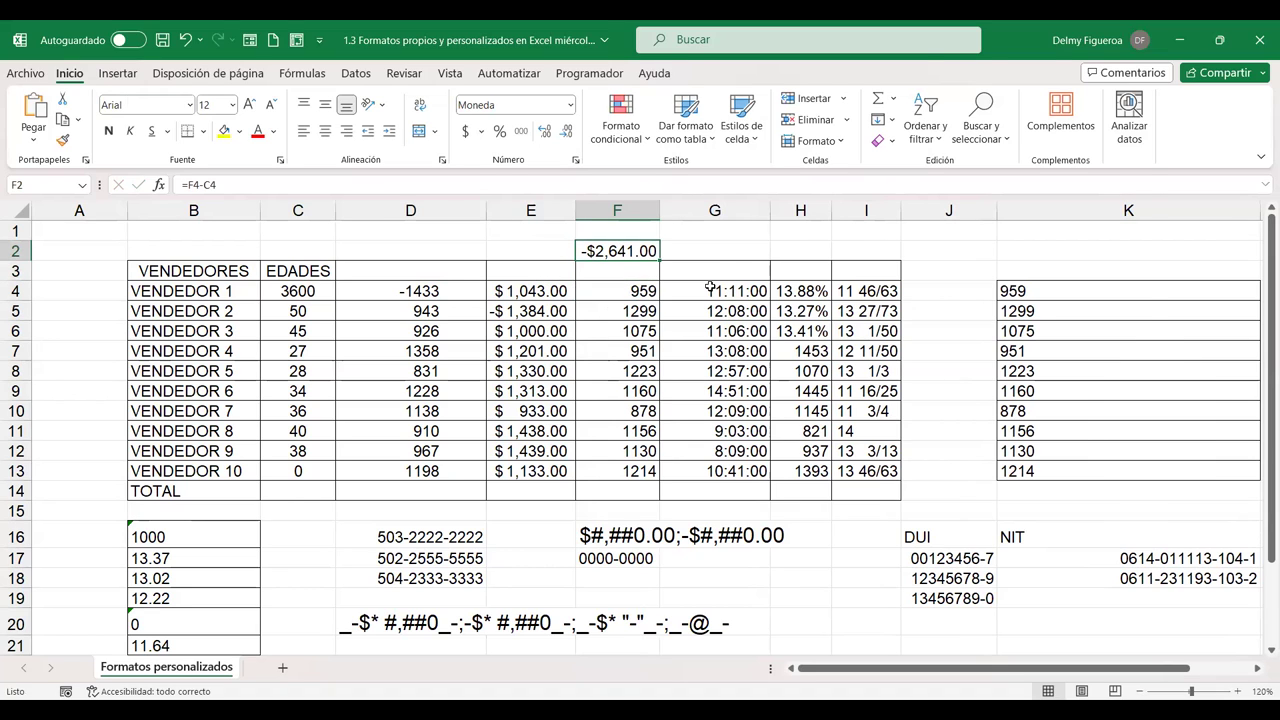
pyautogui.hotkey('ctrl', '1')
pyautogui.click(870, 343)
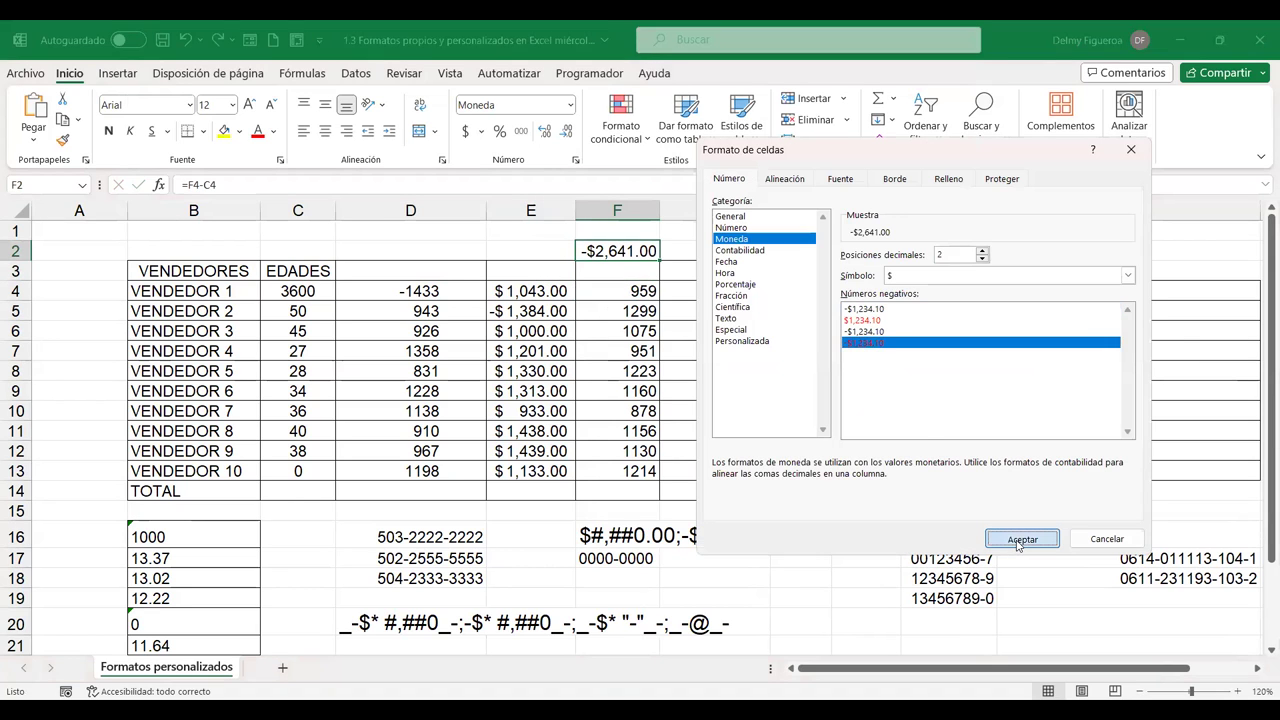
pyautogui.click(1020, 540)
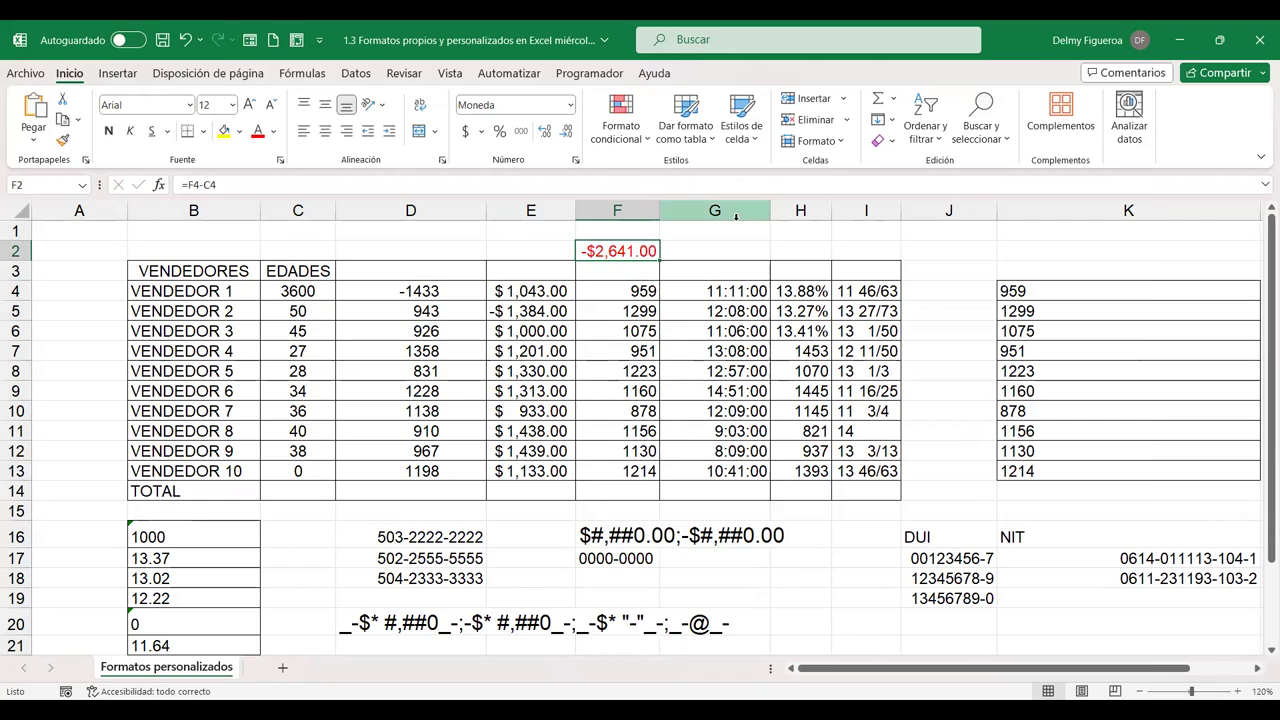
# Retype F2 as =F4-C5, correct it back to =F4-C4, then select A1
pyautogui.write('=')
pyautogui.click(640, 290)
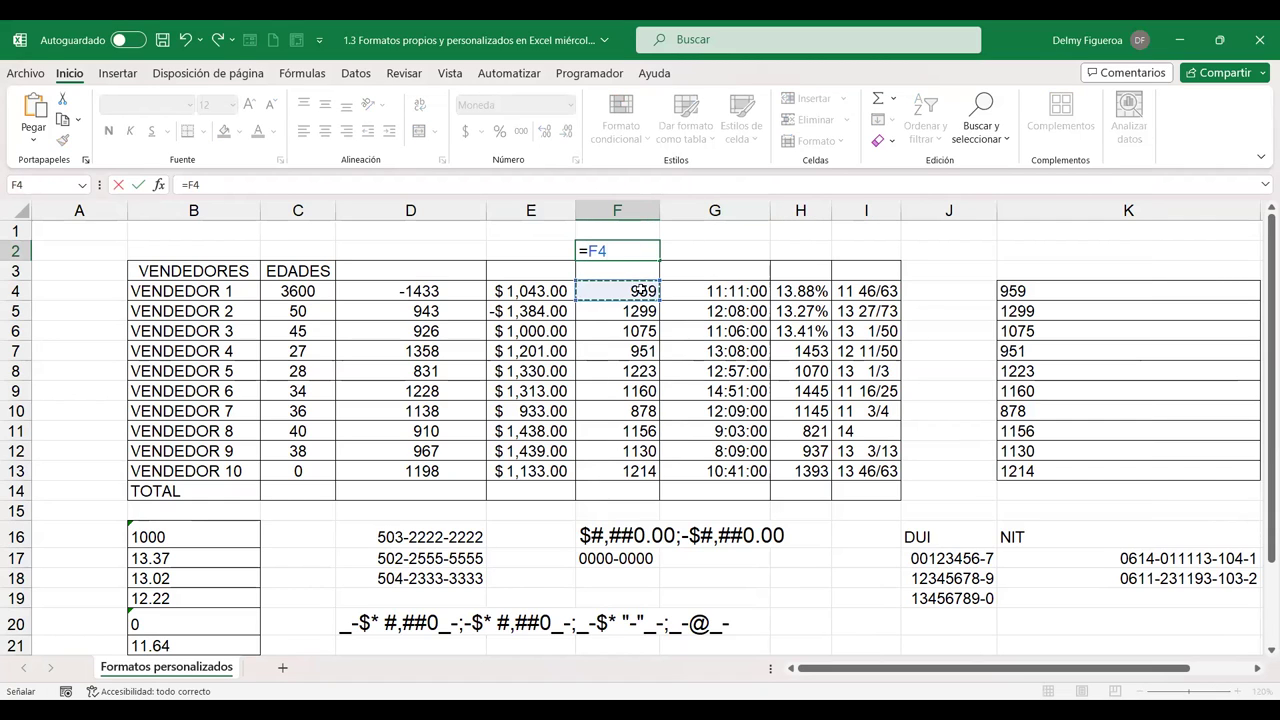
pyautogui.write('-')
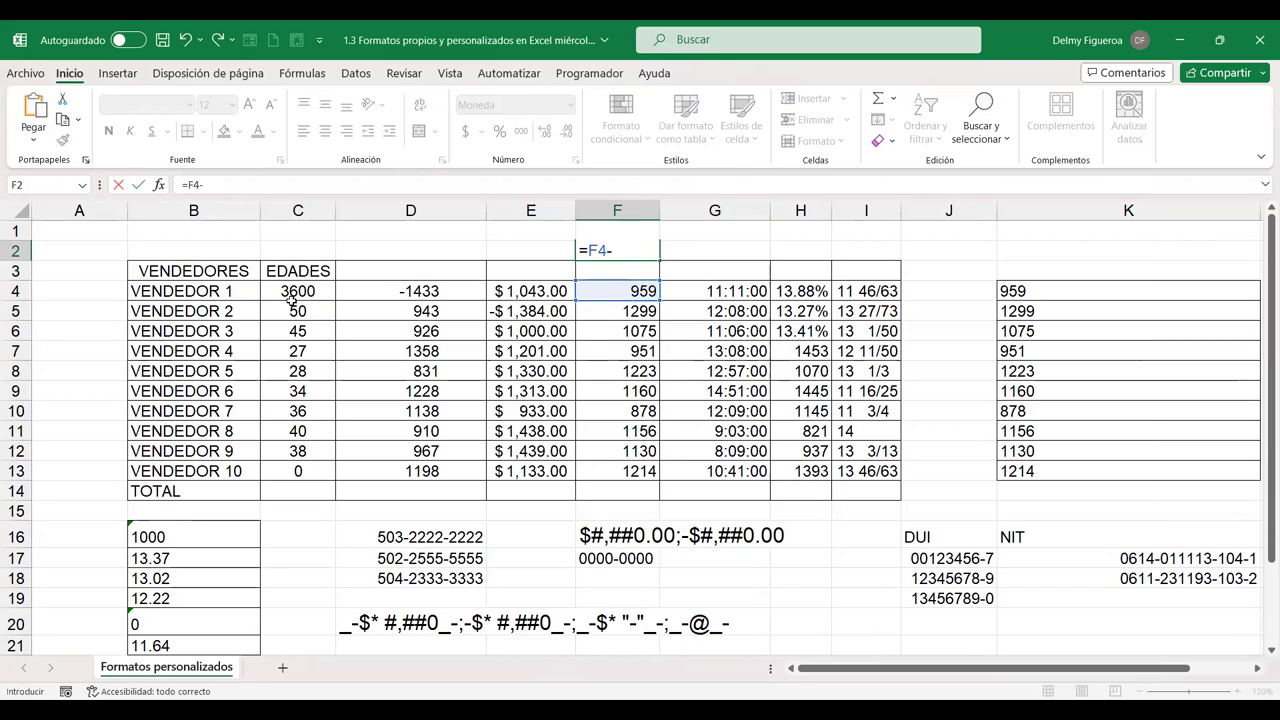
pyautogui.click(293, 308)
pyautogui.press('Return')
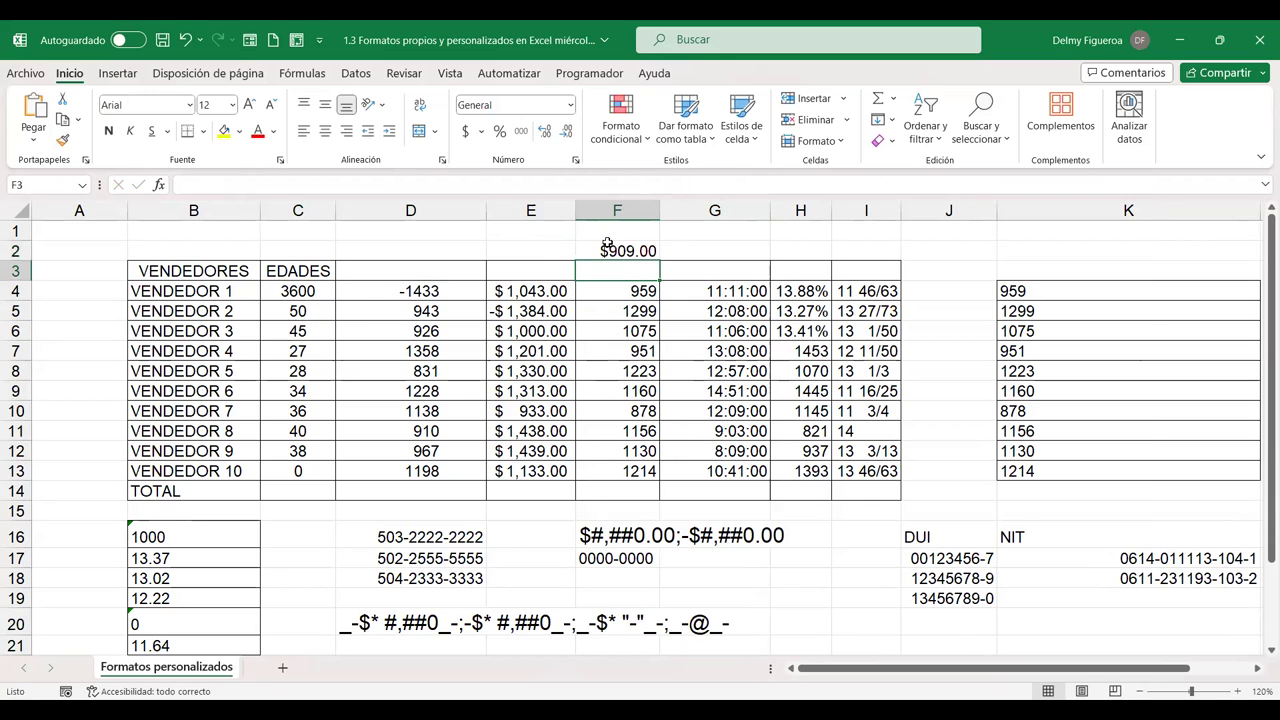
pyautogui.click(607, 246)
pyautogui.write('=')
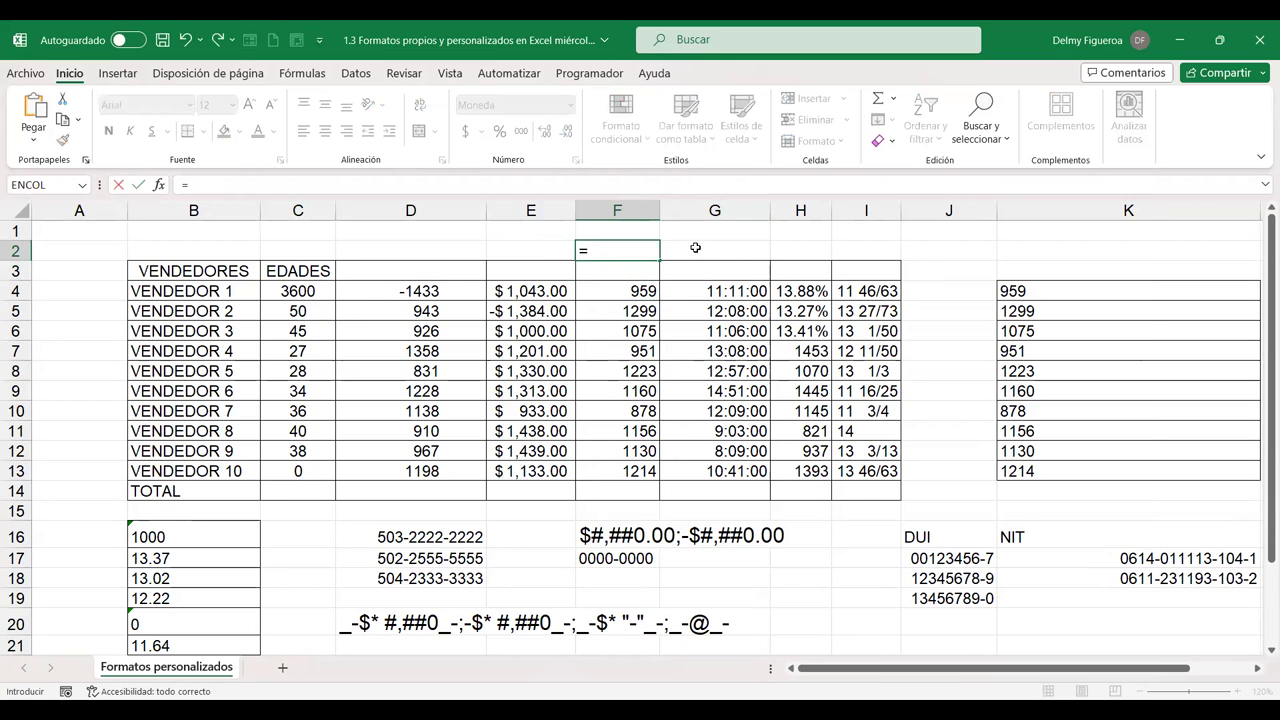
pyautogui.click(622, 288)
pyautogui.write('-')
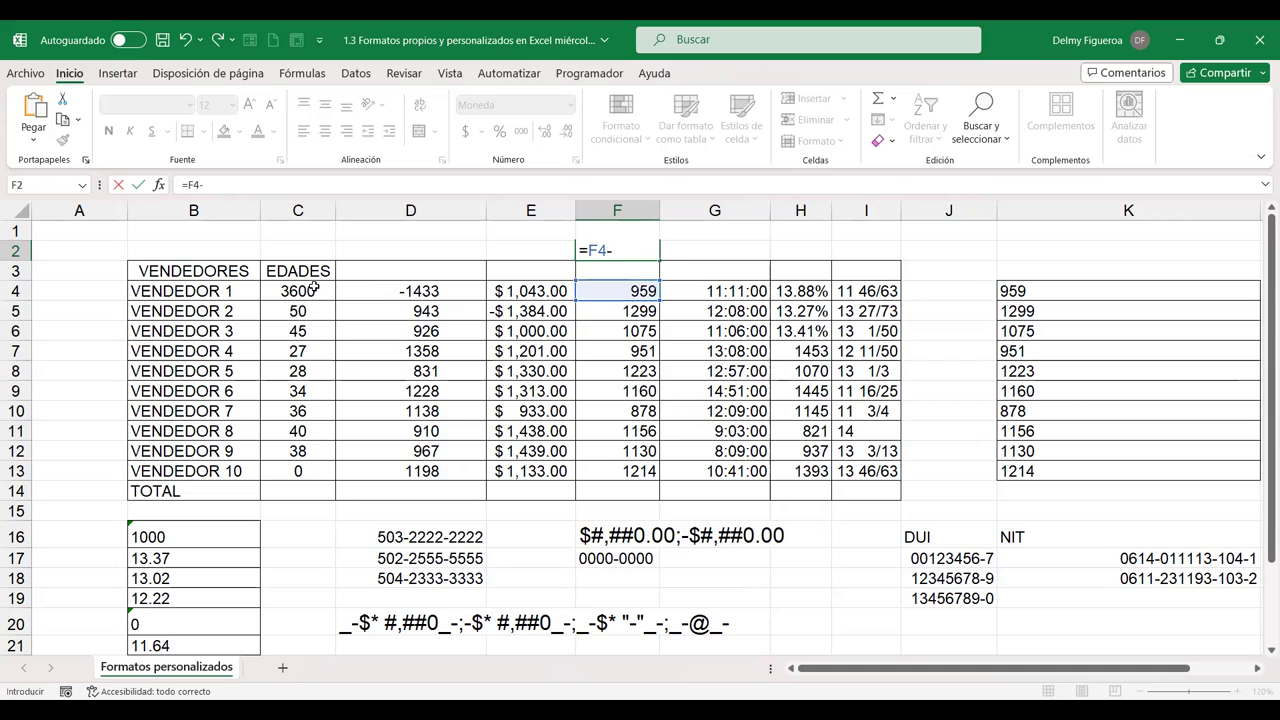
pyautogui.click(313, 287)
pyautogui.press('Return')
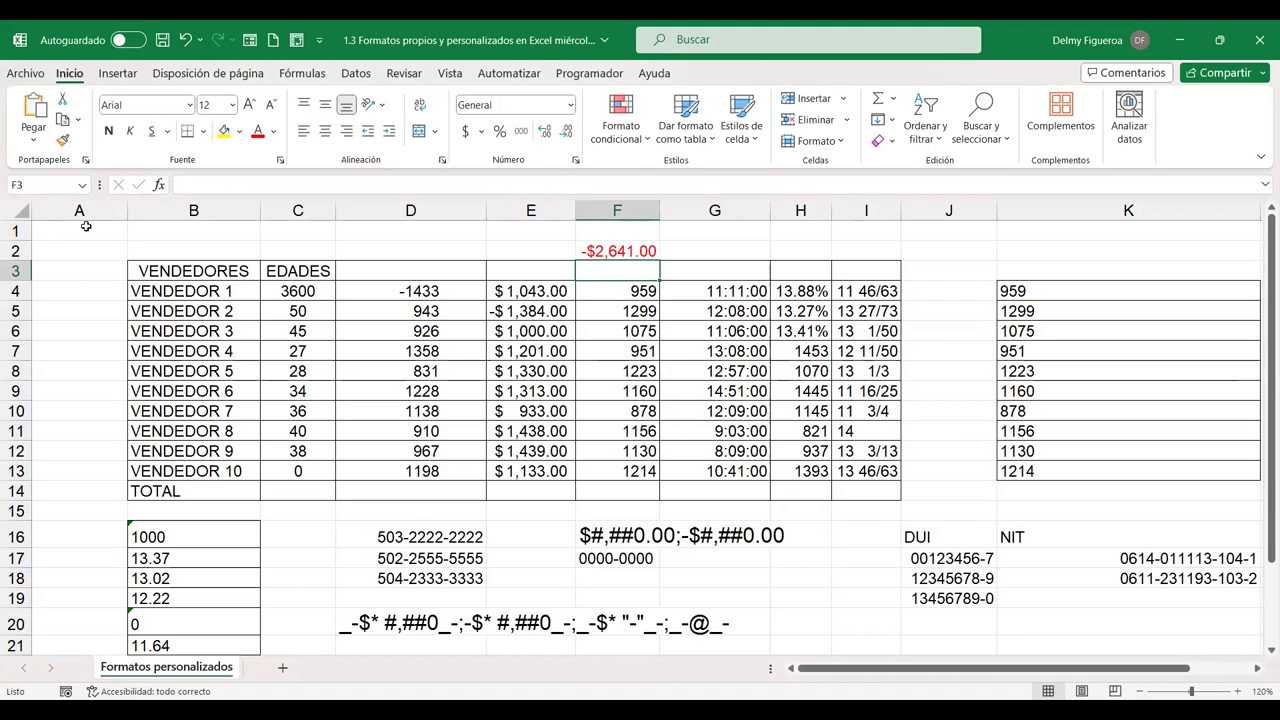
pyautogui.click(86, 226)
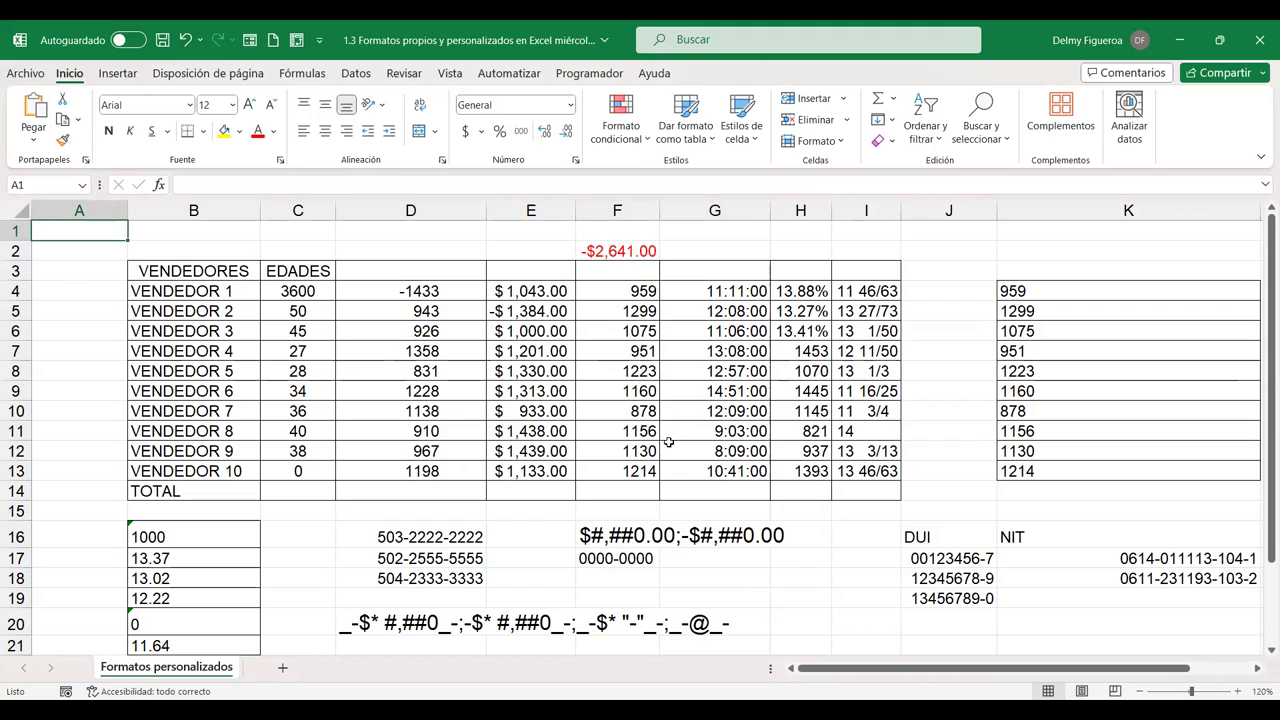